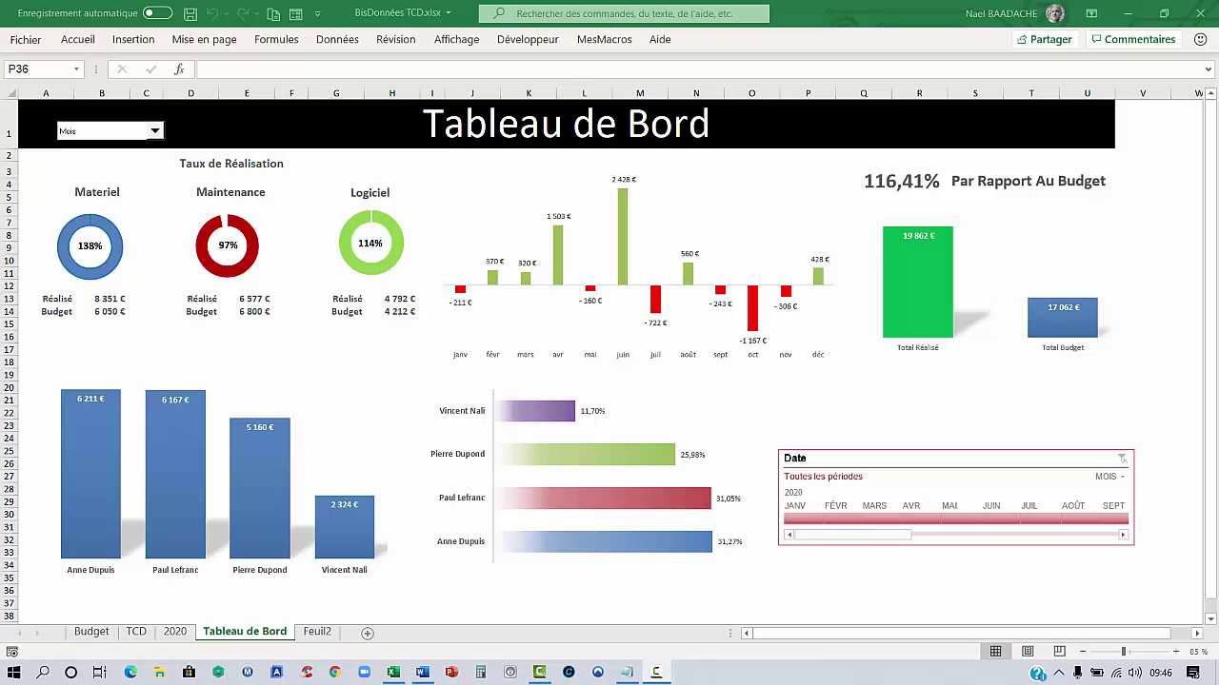
Move the billing text file off the dashboard and show dashboard figures for janv 2020
left_click(627, 672)
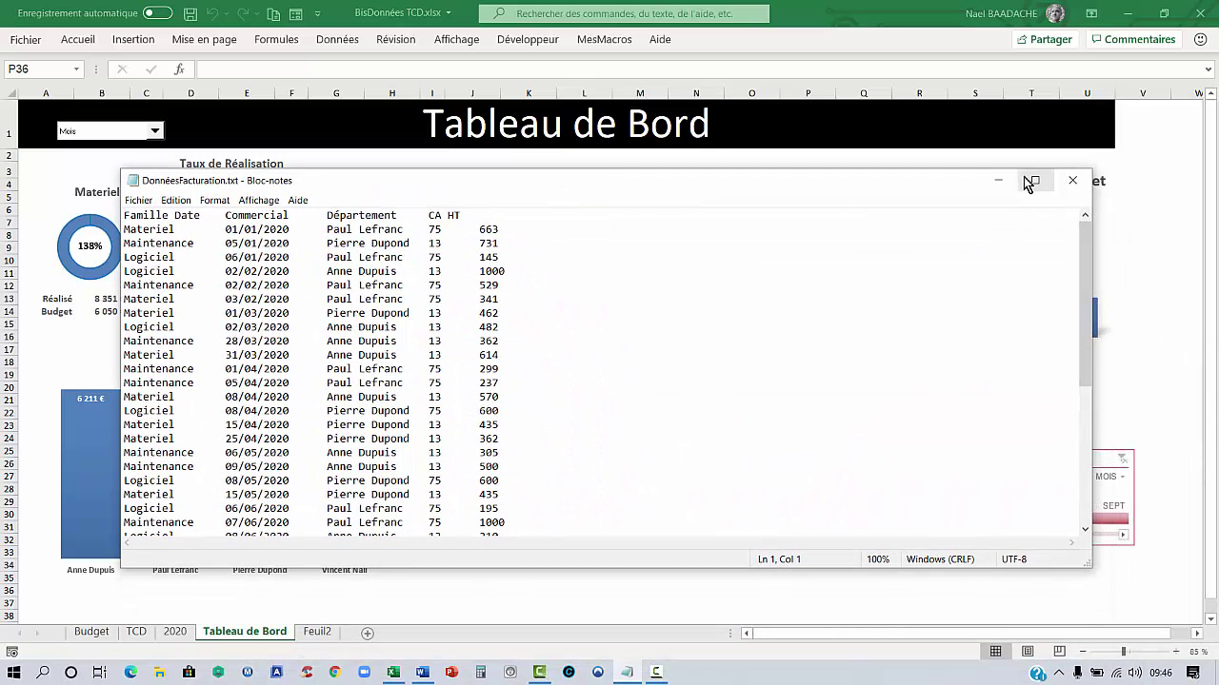
left_click_drag(814, 191, 1218, 209)
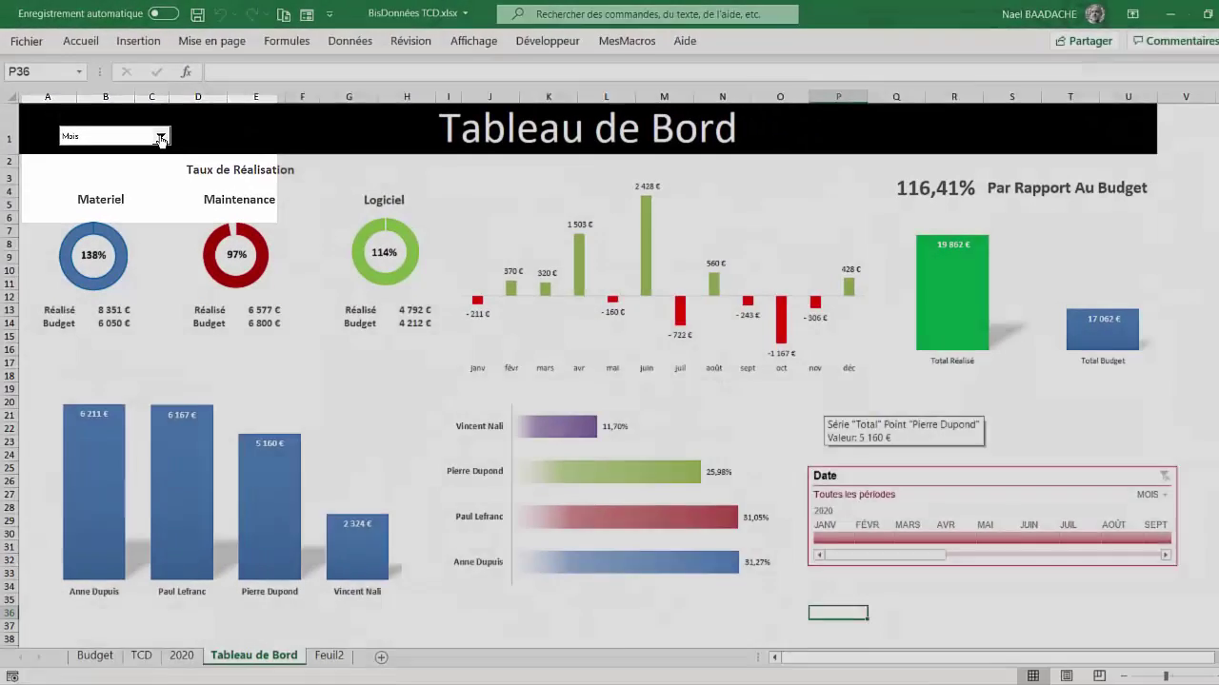
left_click(190, 164)
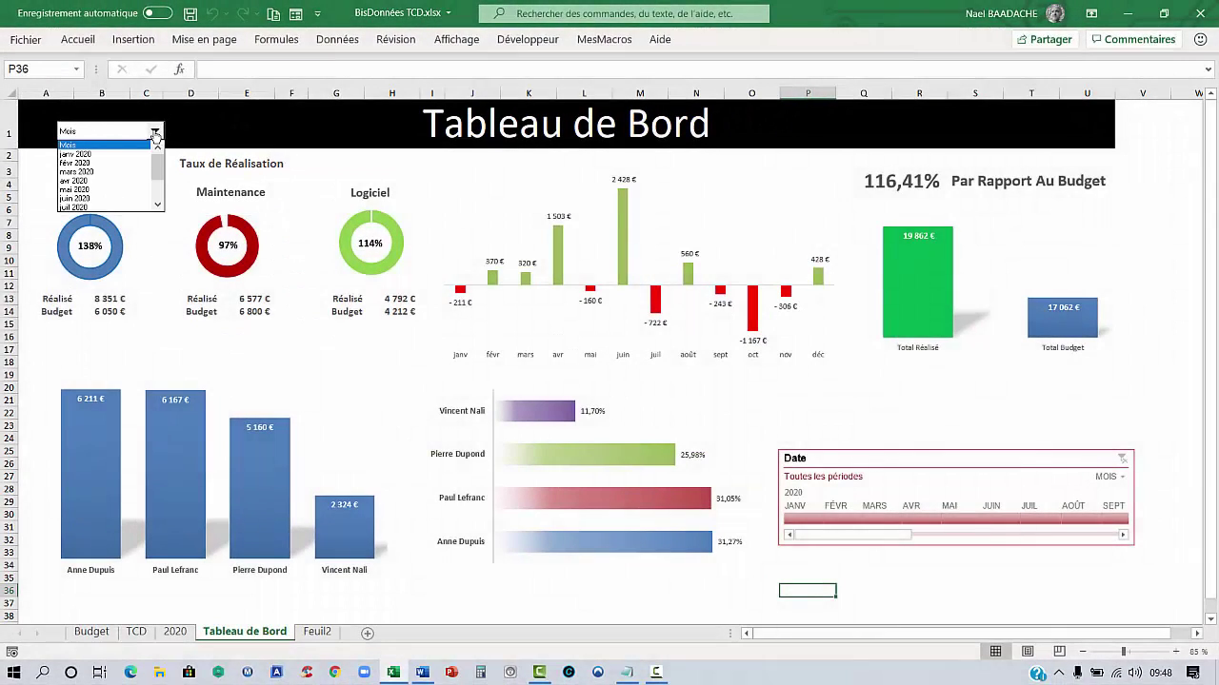
left_click(88, 144)
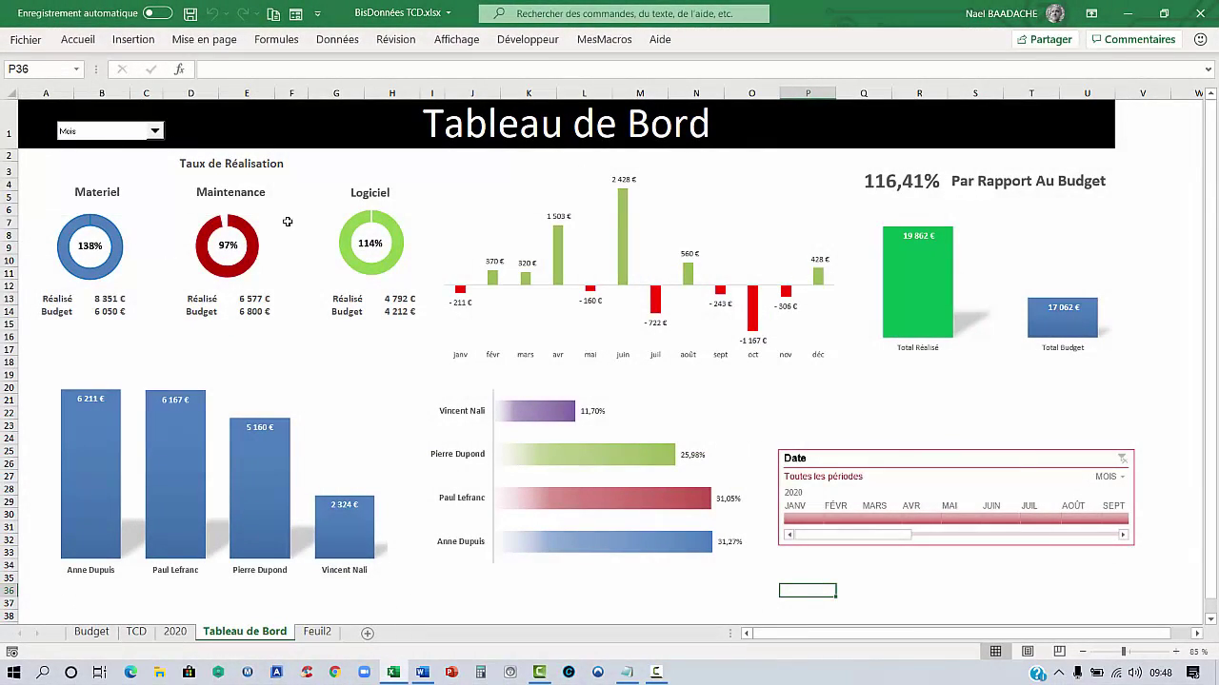
left_click(156, 133)
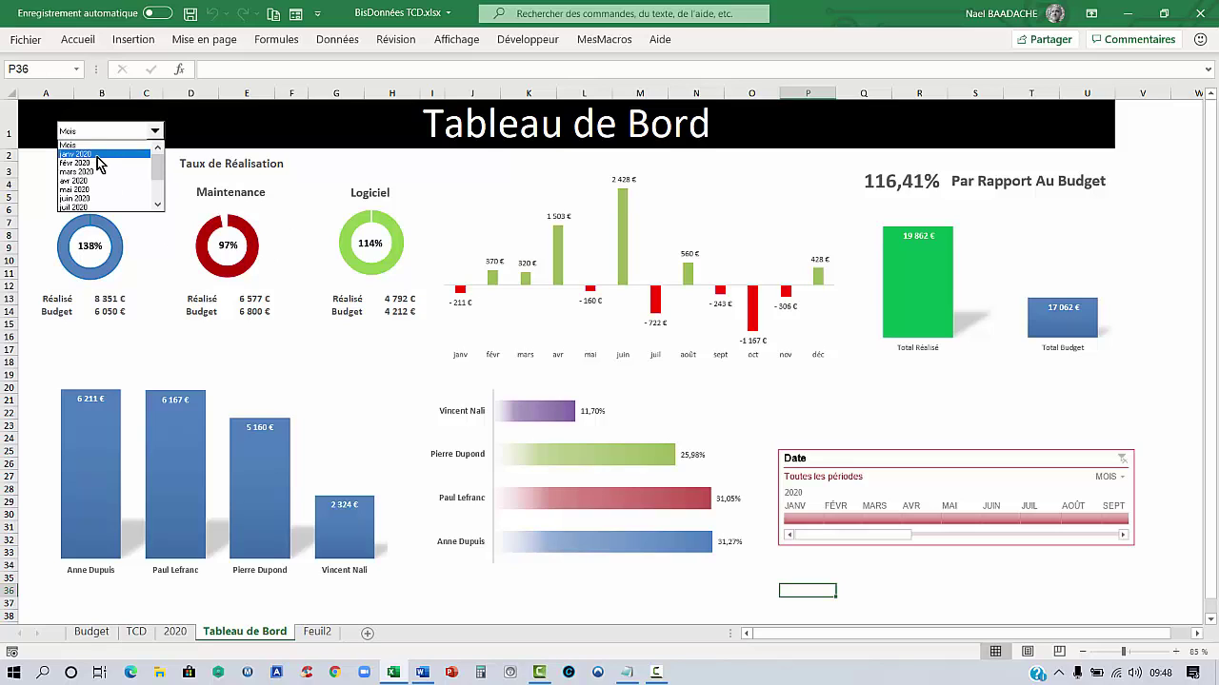
left_click(97, 156)
Switch the dashboard to avr and sept 2020, reset it to Mois, then focus Notepad
left_click(155, 131)
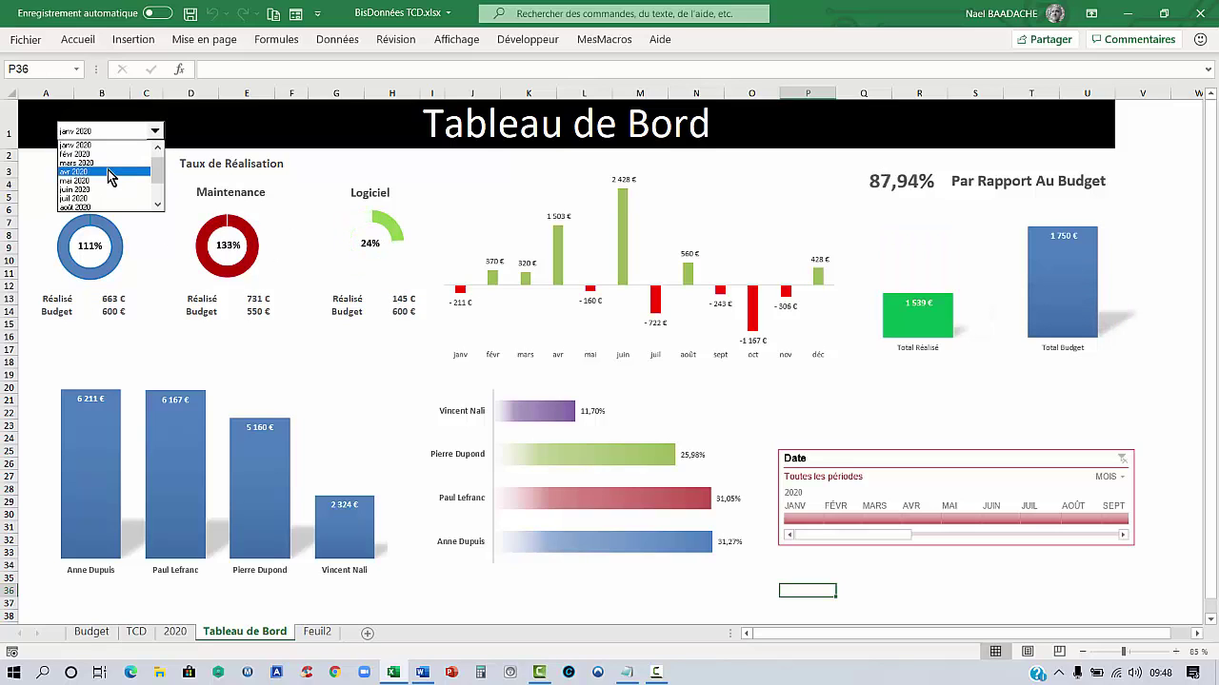
left_click(111, 173)
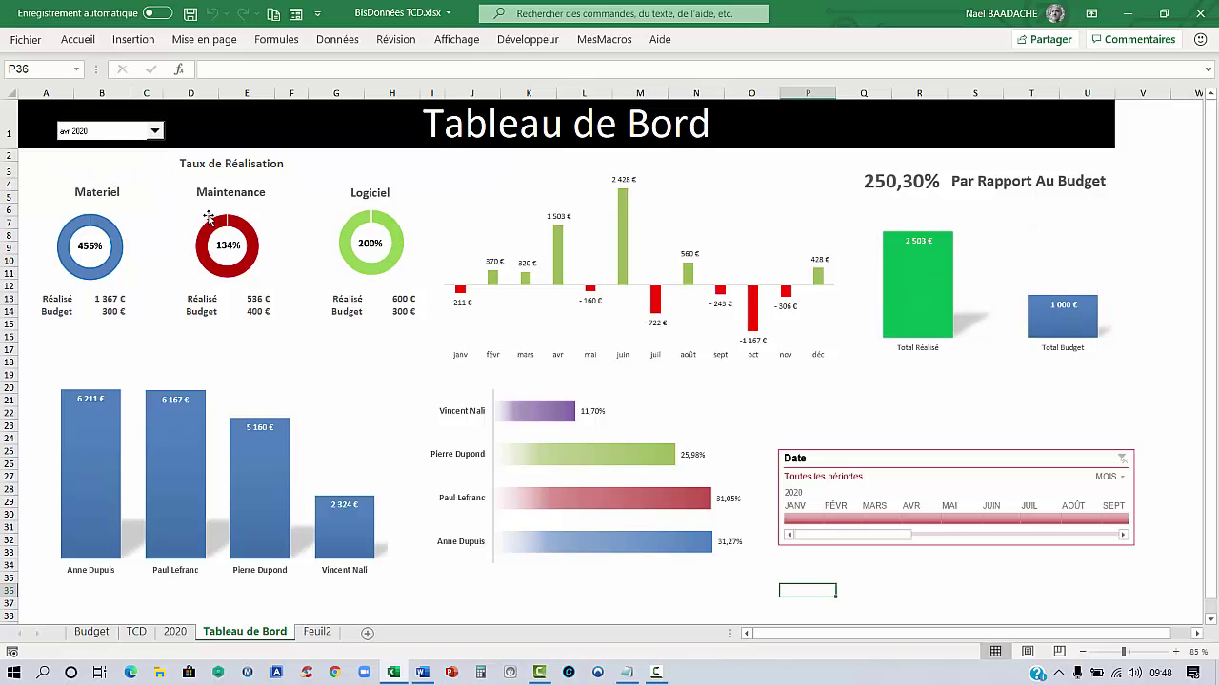
left_click(157, 132)
left_click(105, 201)
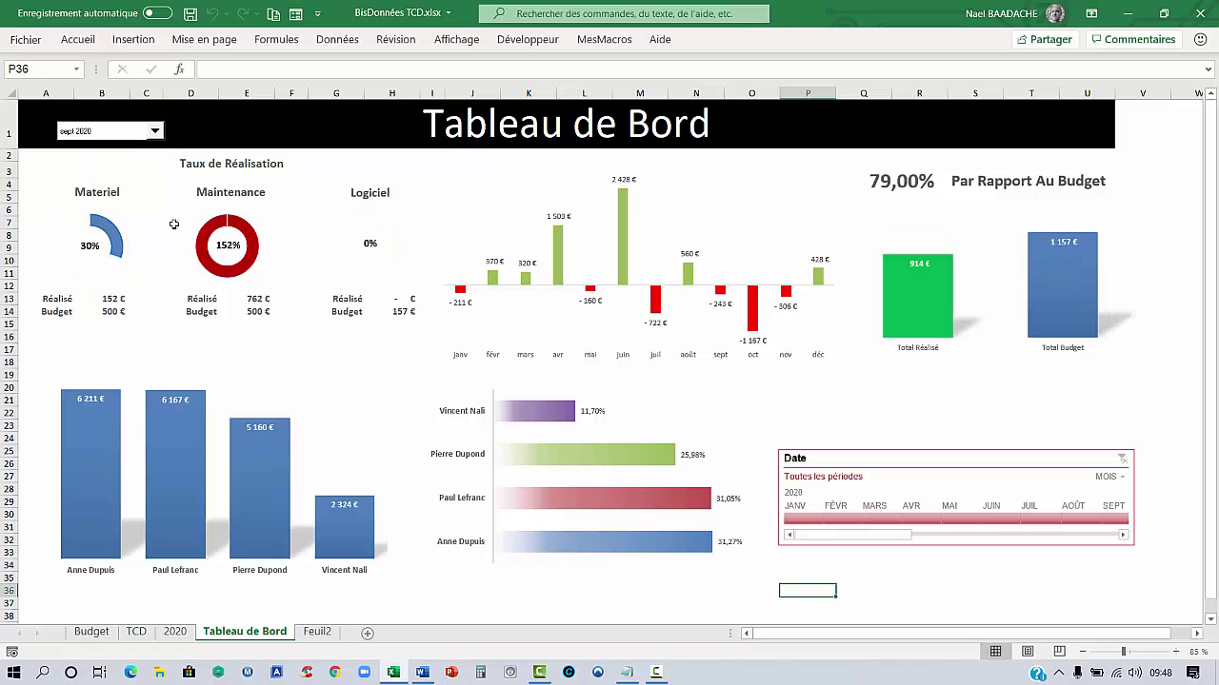
left_click(153, 132)
left_click(158, 158)
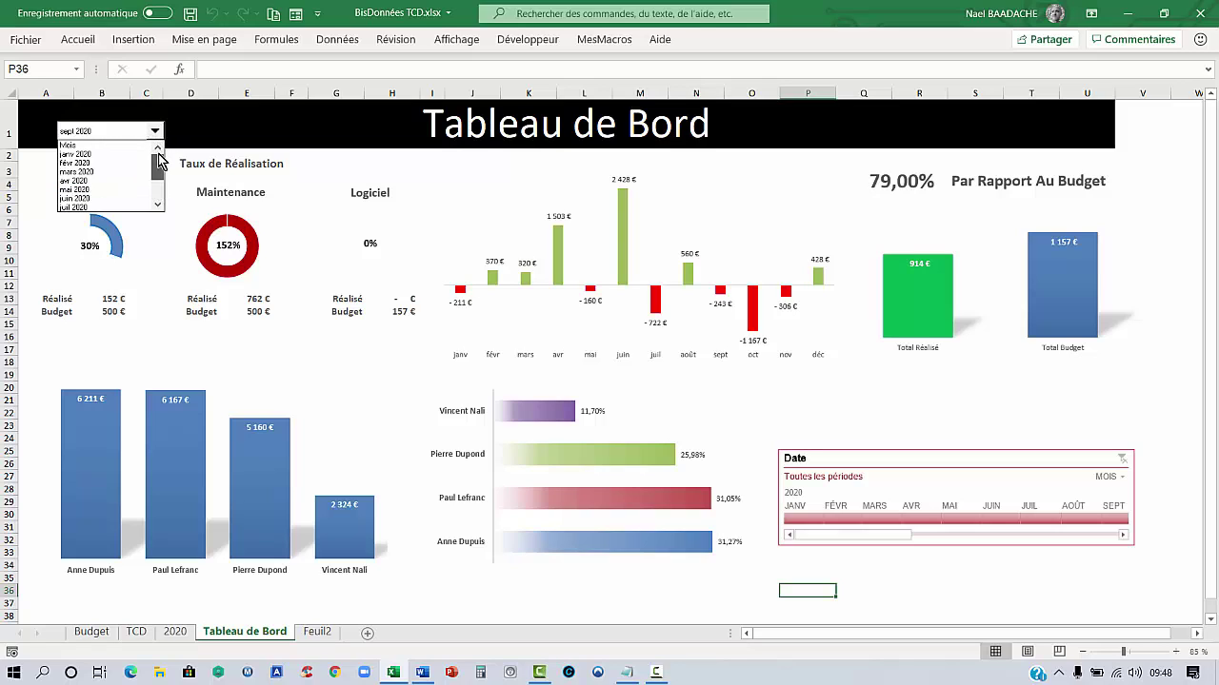
left_click(65, 146)
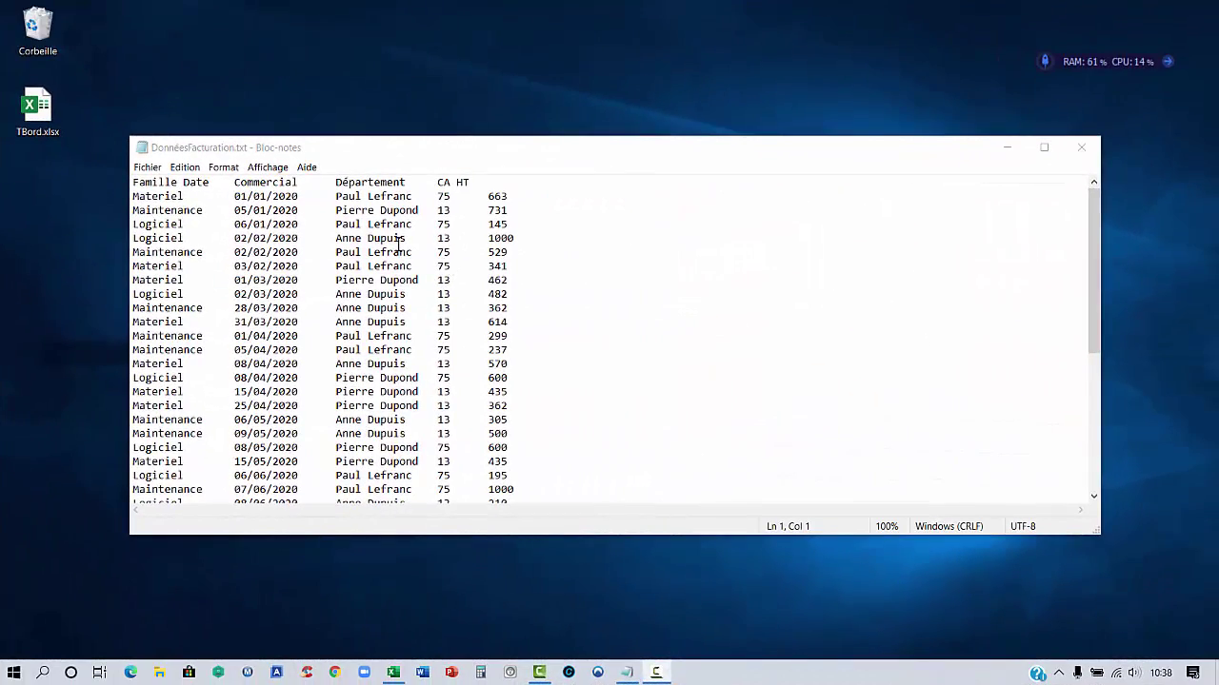
left_click(398, 240)
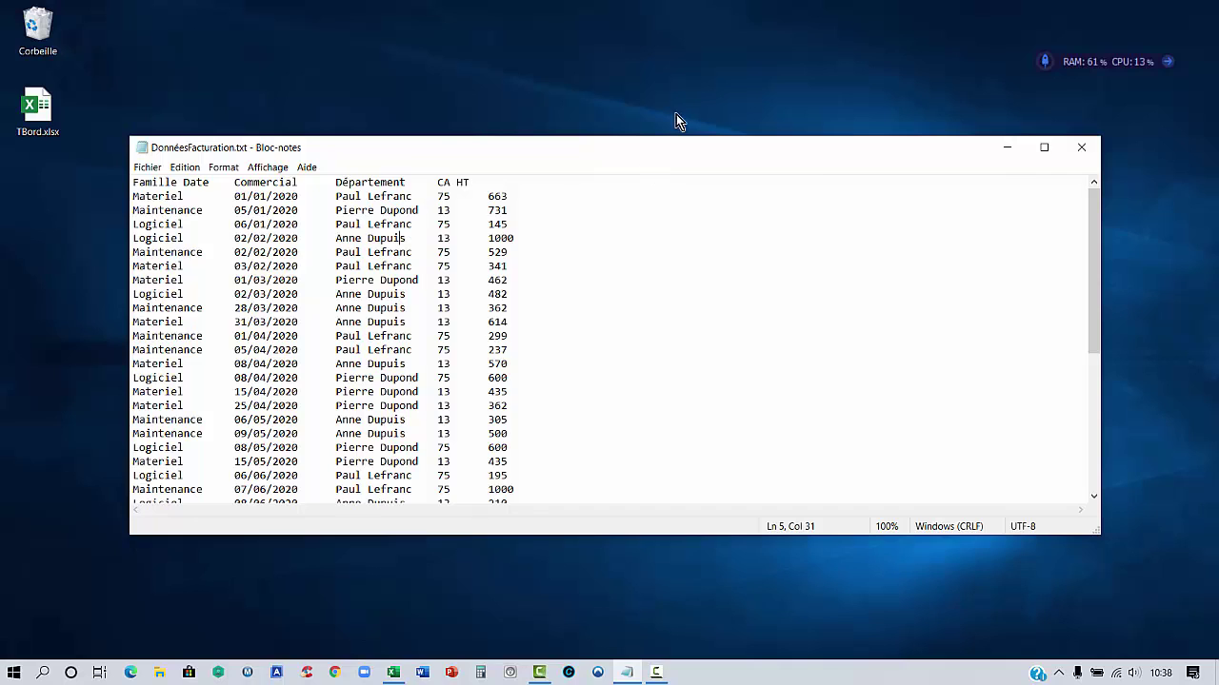
Enlarge Notepad to show more billing rows, then open TBord.xlsx and move it into view
left_click_drag(691, 539, 680, 612)
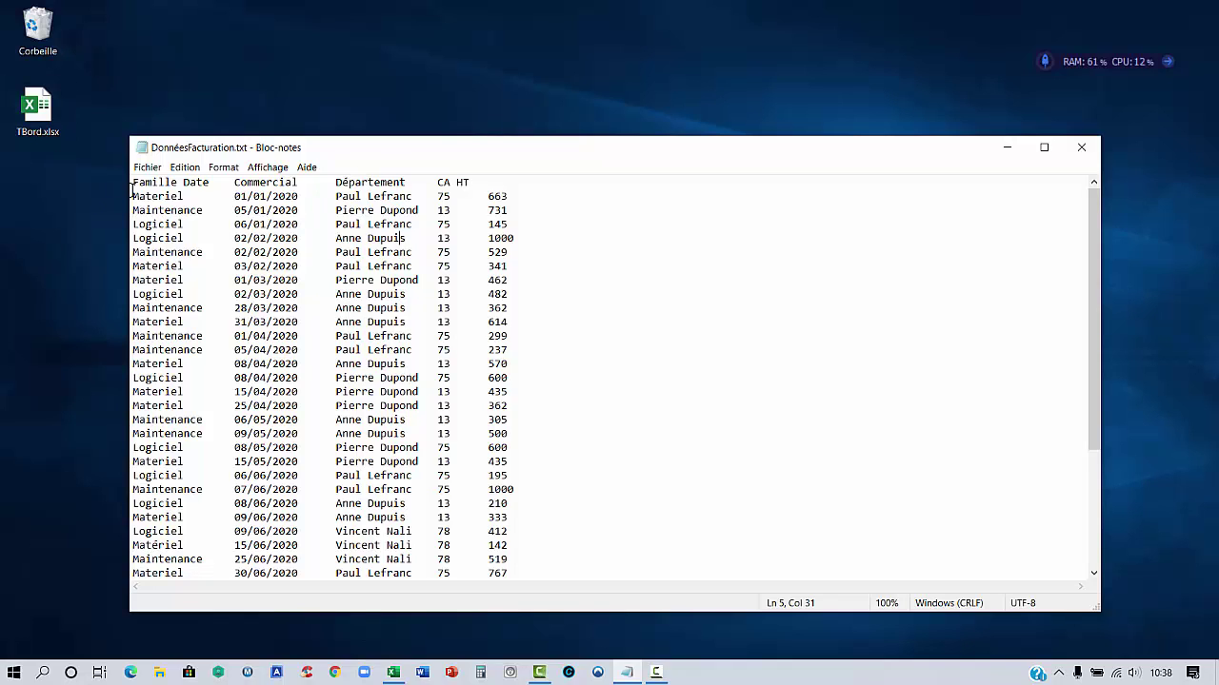
double_click(40, 118)
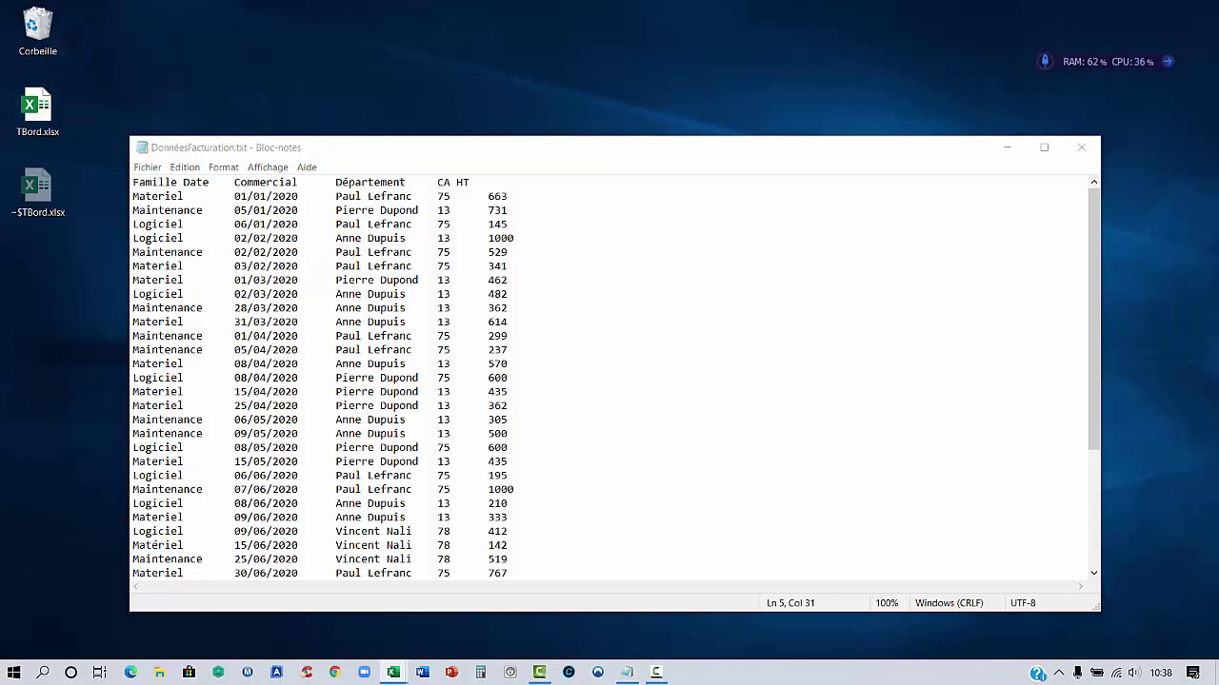
left_click_drag(1218, 143, 546, 194)
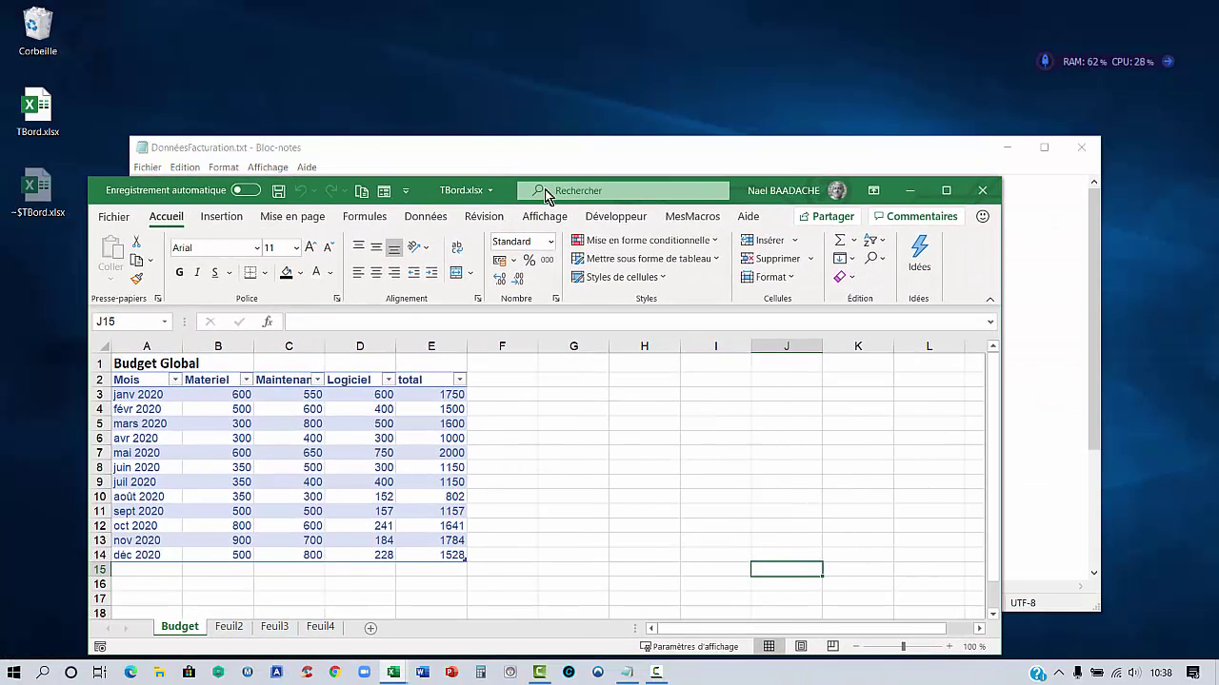
Close Notepad, maximize TBord.xlsx, and select cells in the Budget table
left_click(1081, 147)
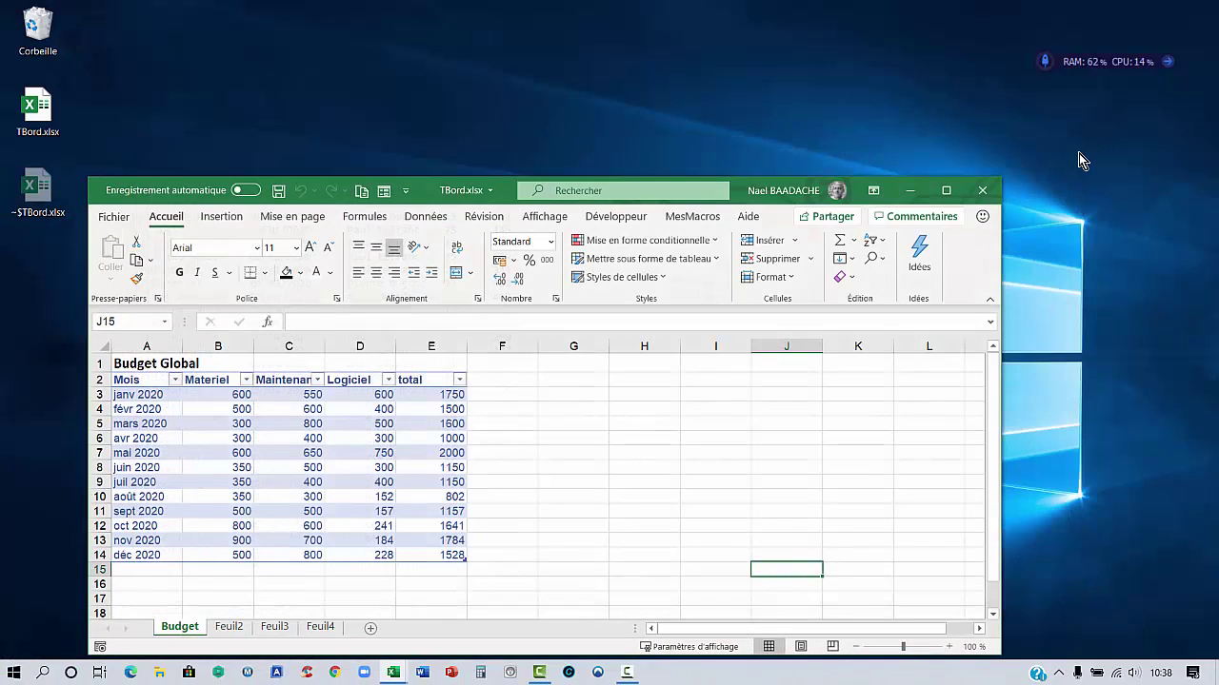
left_click(945, 190)
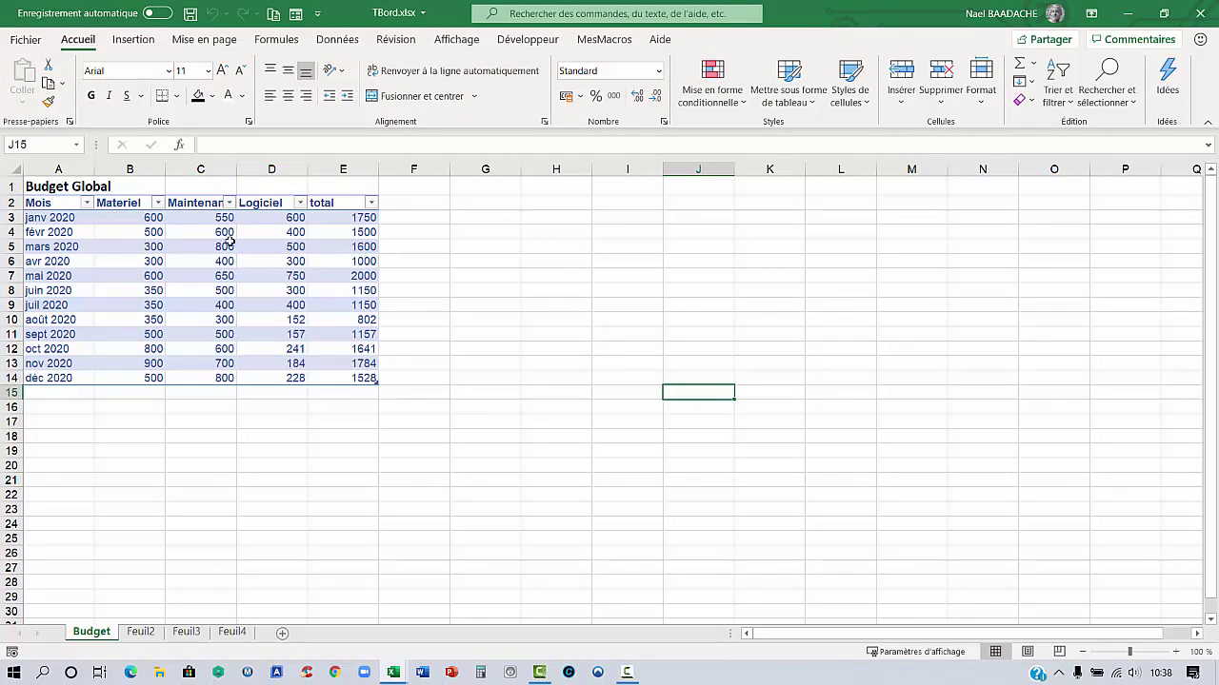
left_click(135, 280)
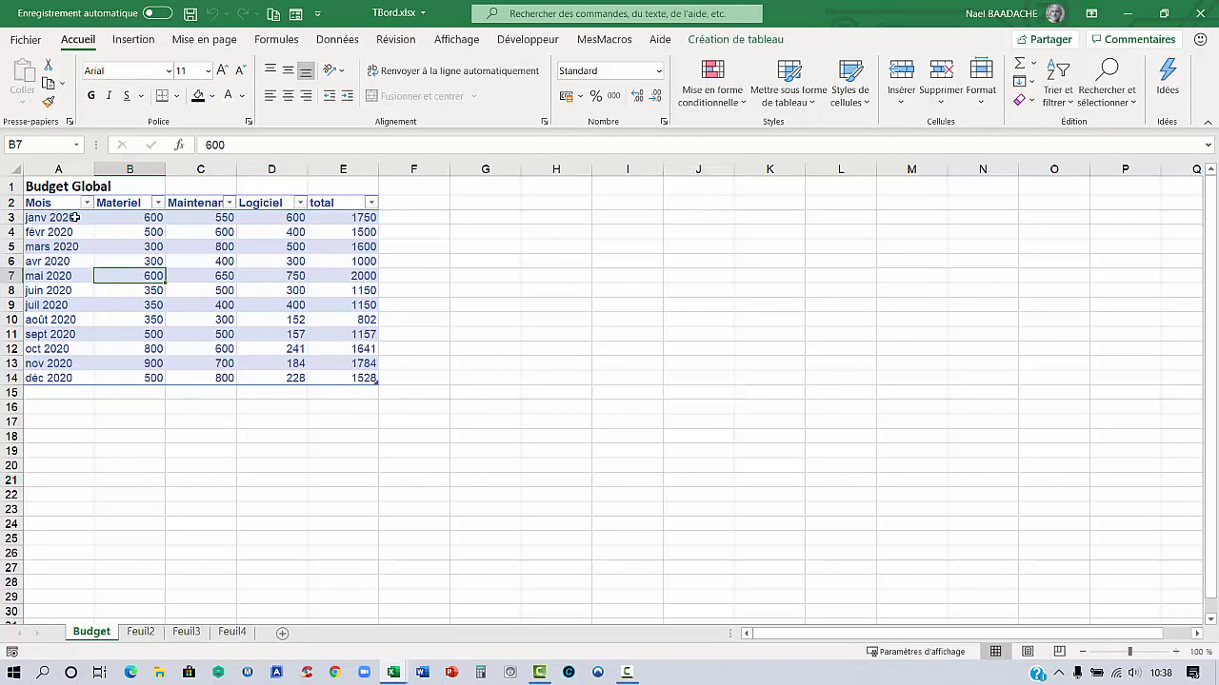
left_click_drag(54, 204, 373, 380)
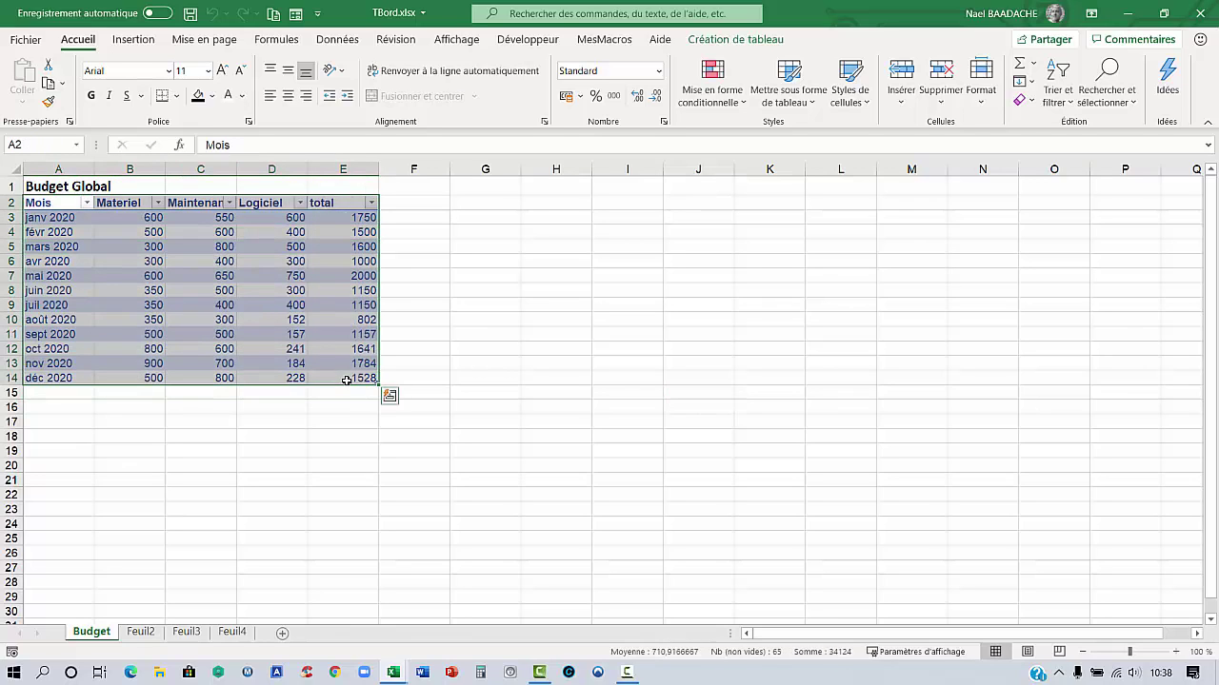
left_click(176, 305)
left_click(152, 275)
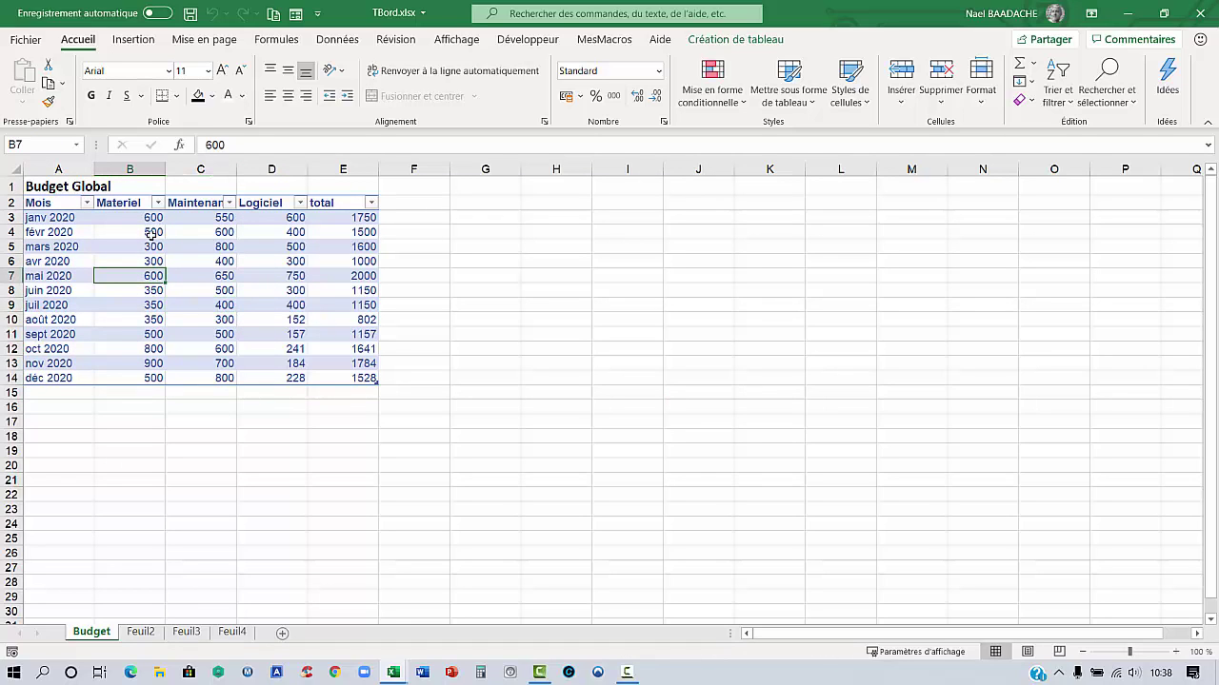
Rename the Feuil2 sheet to Données2020
left_click(141, 632)
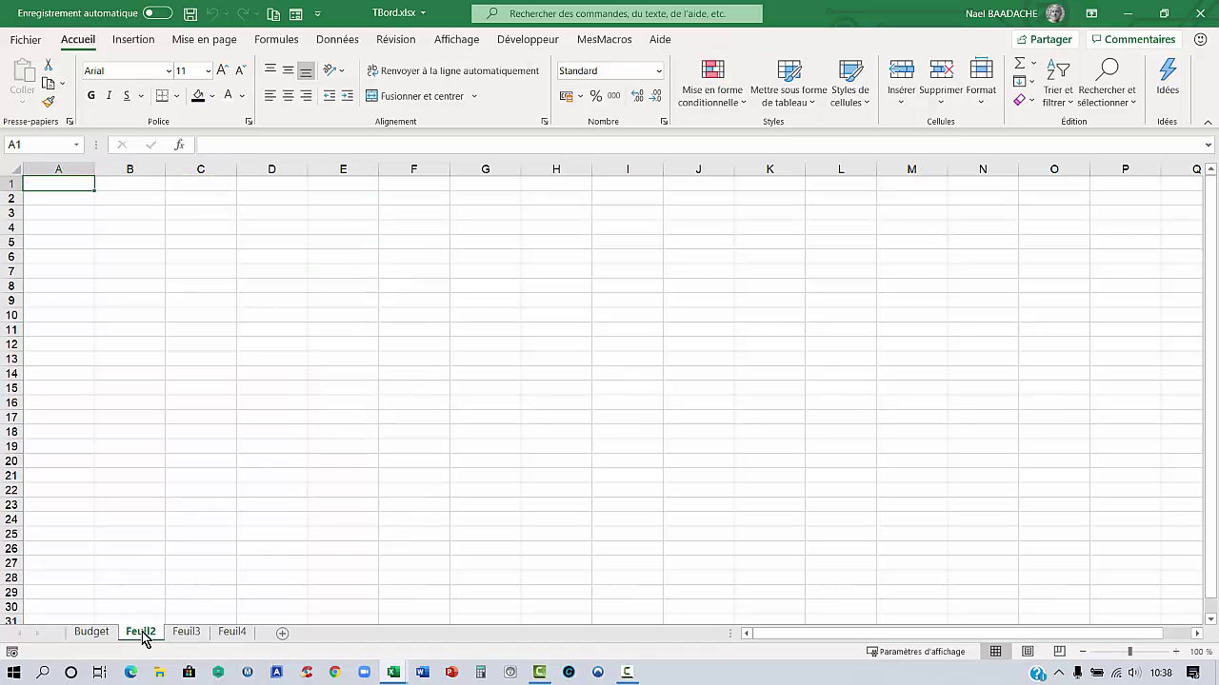
double_click(141, 632)
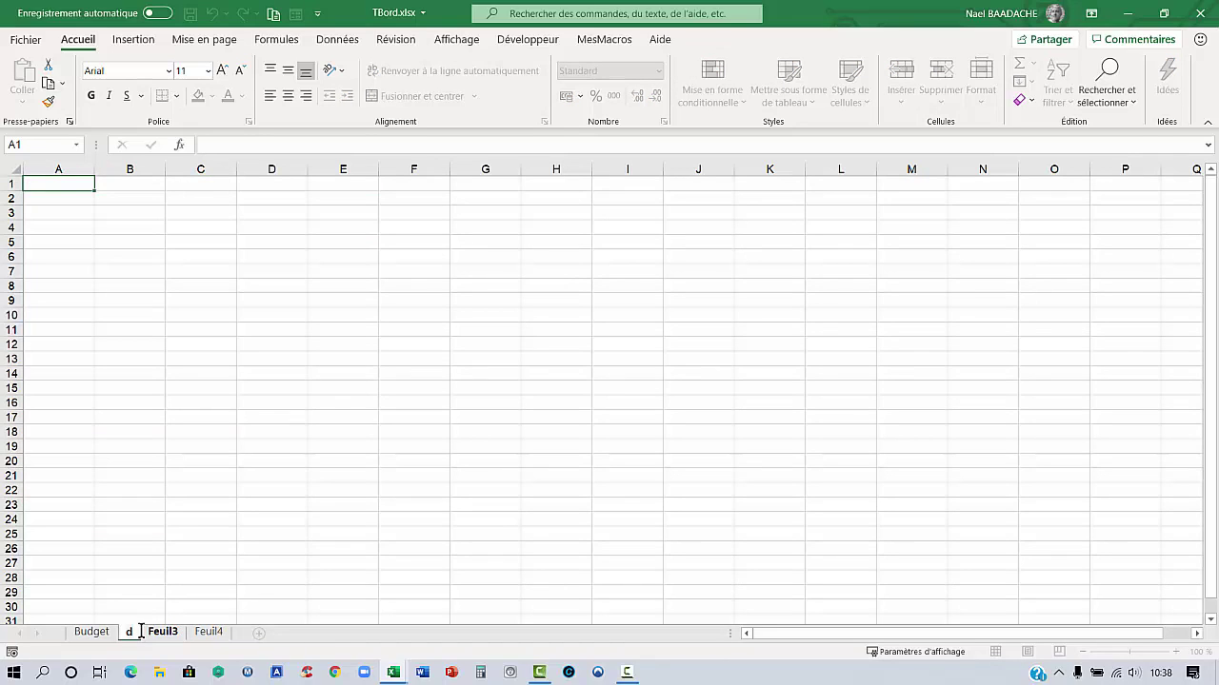
type("Données")
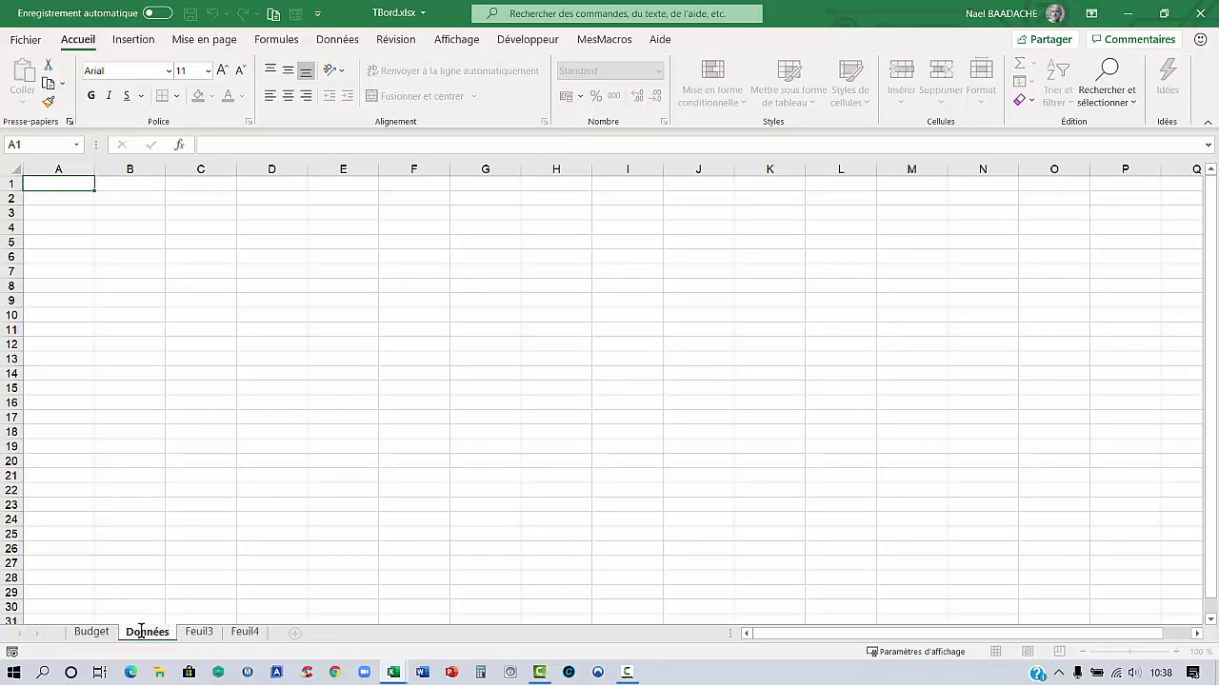
type("2020")
key("Return")
left_click(145, 244)
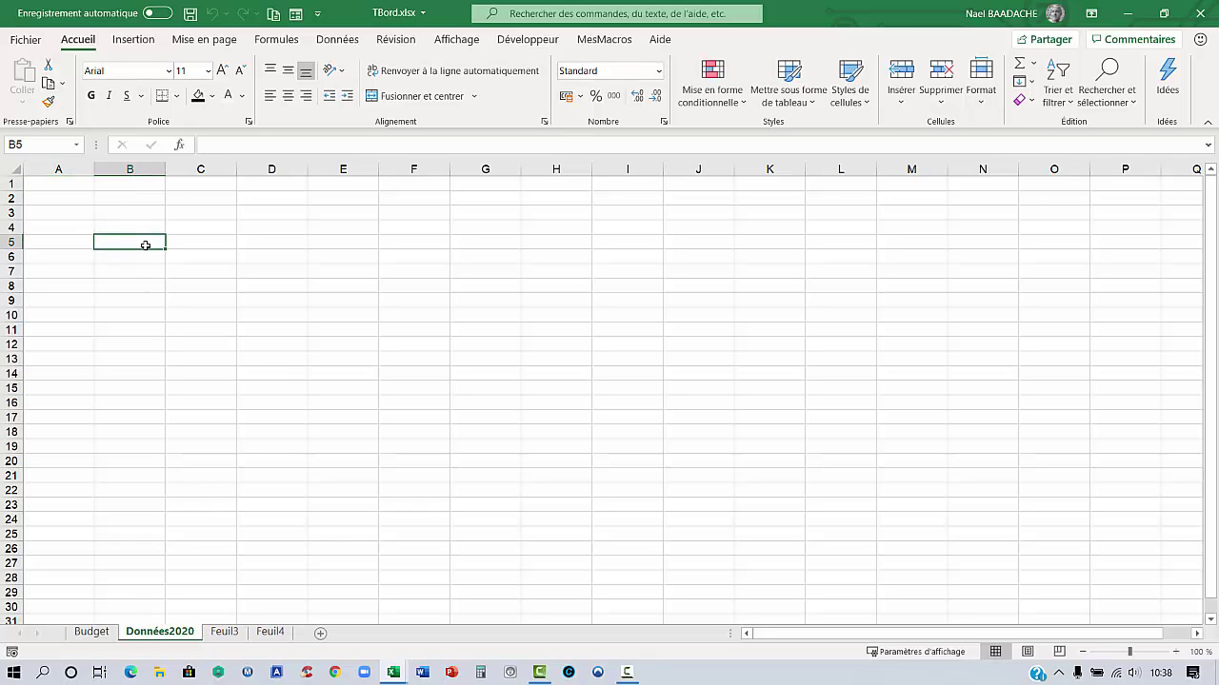
Import DonnéesFacturation.txt using Données > From Text/CSV to get its preview
left_click(342, 40)
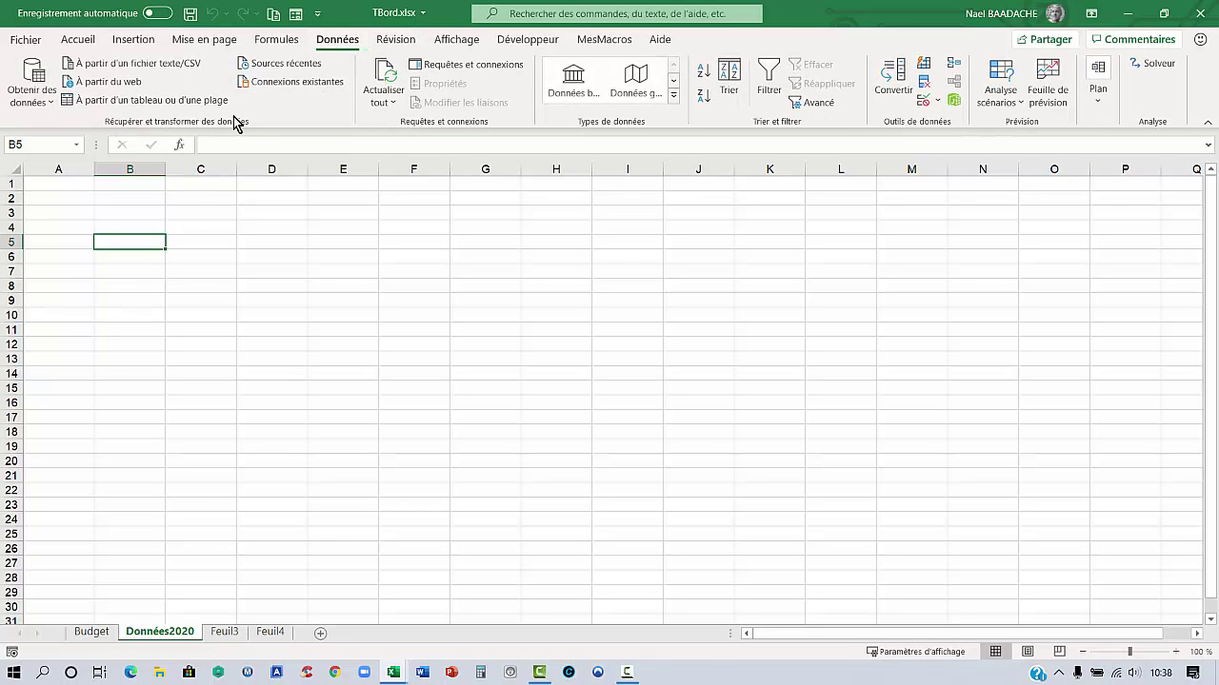
left_click(53, 111)
mouse_move(67, 141)
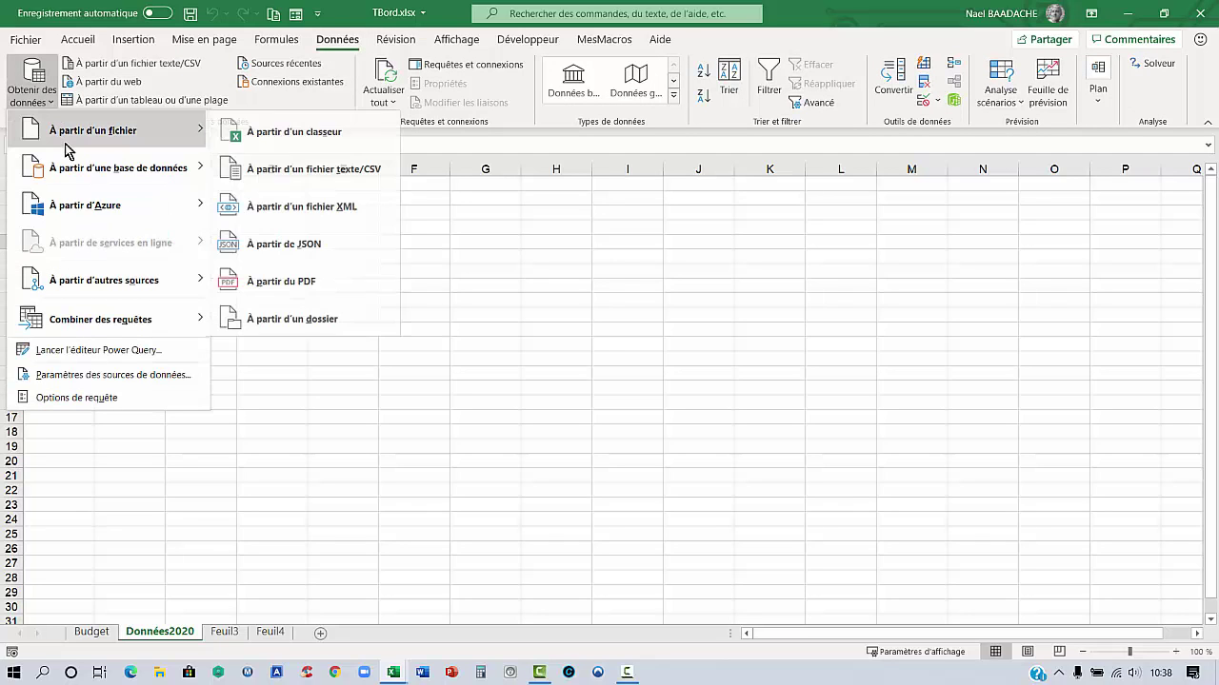
left_click(277, 176)
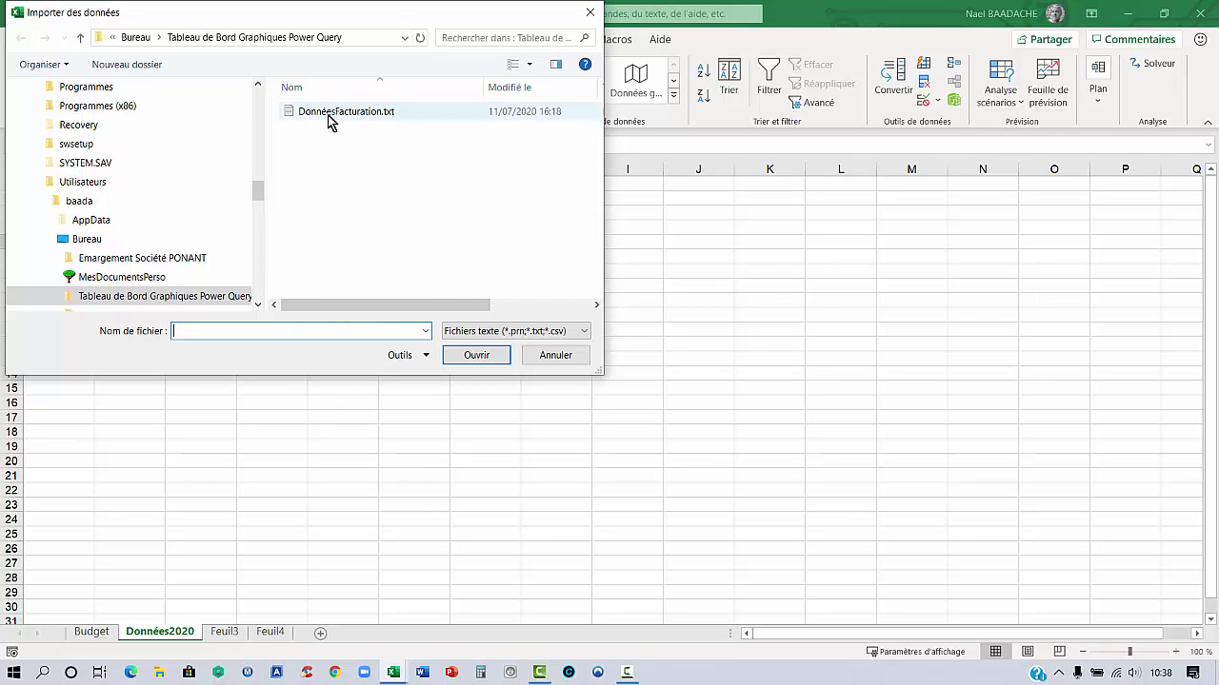
left_click(329, 116)
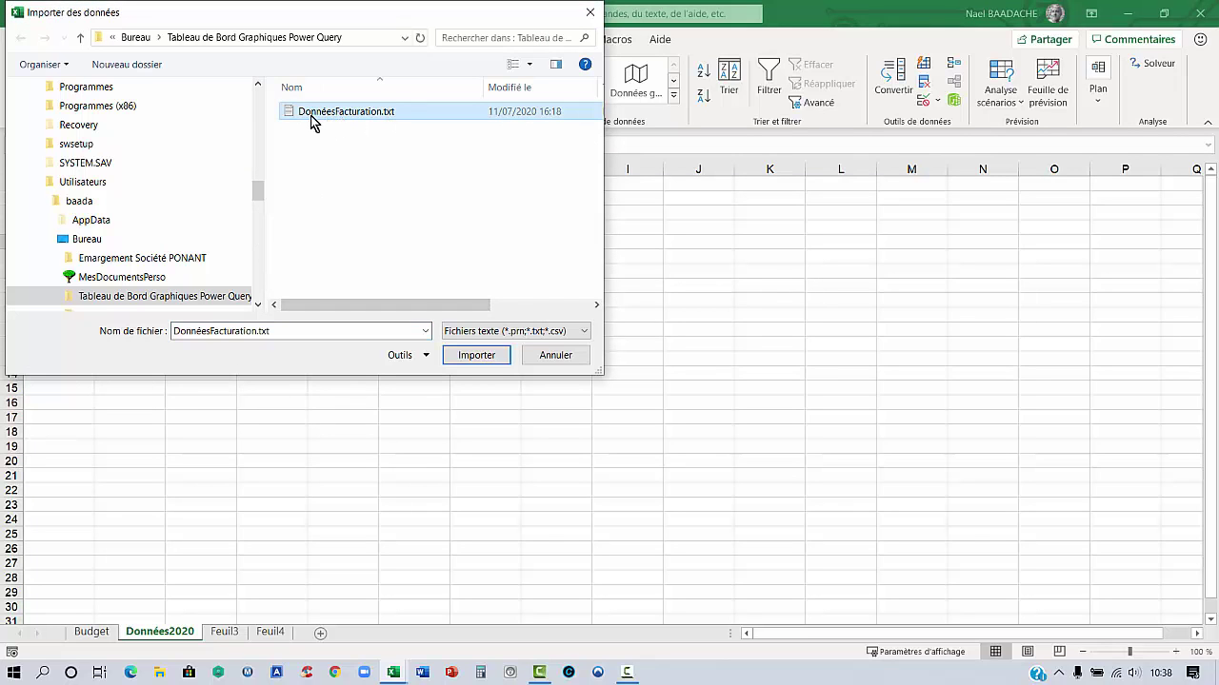
left_click(479, 357)
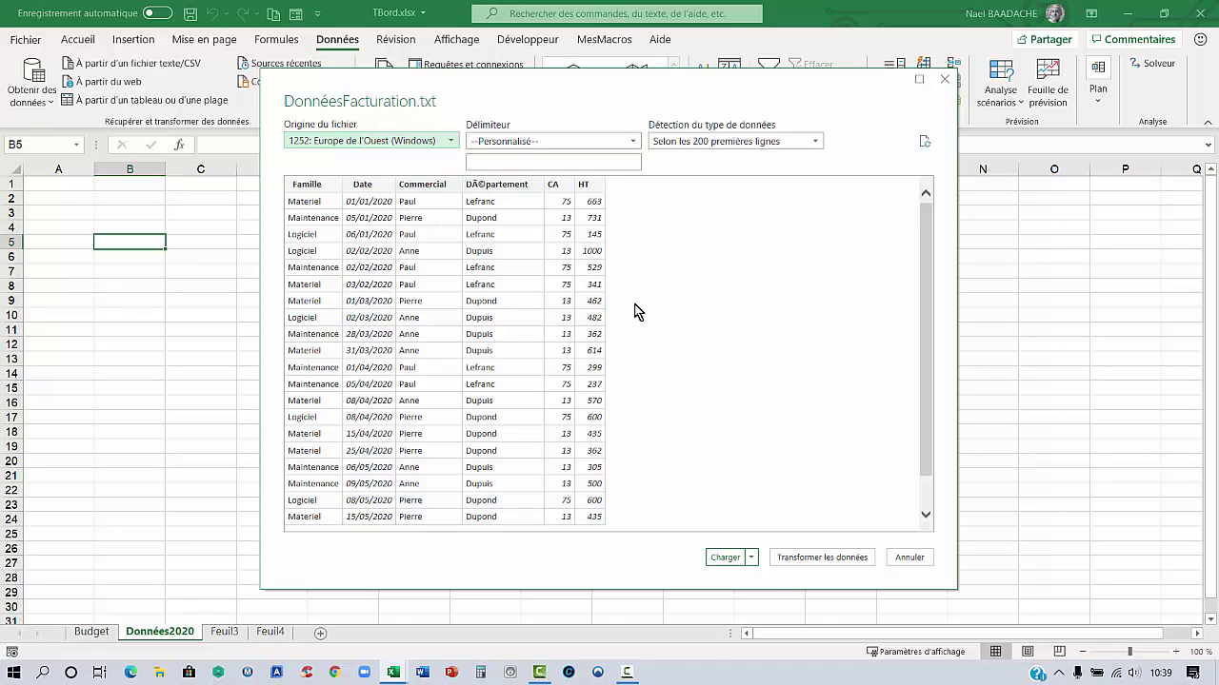
Maximize the DonnéesFacturation preview and open it with Transformer les données
left_click(919, 80)
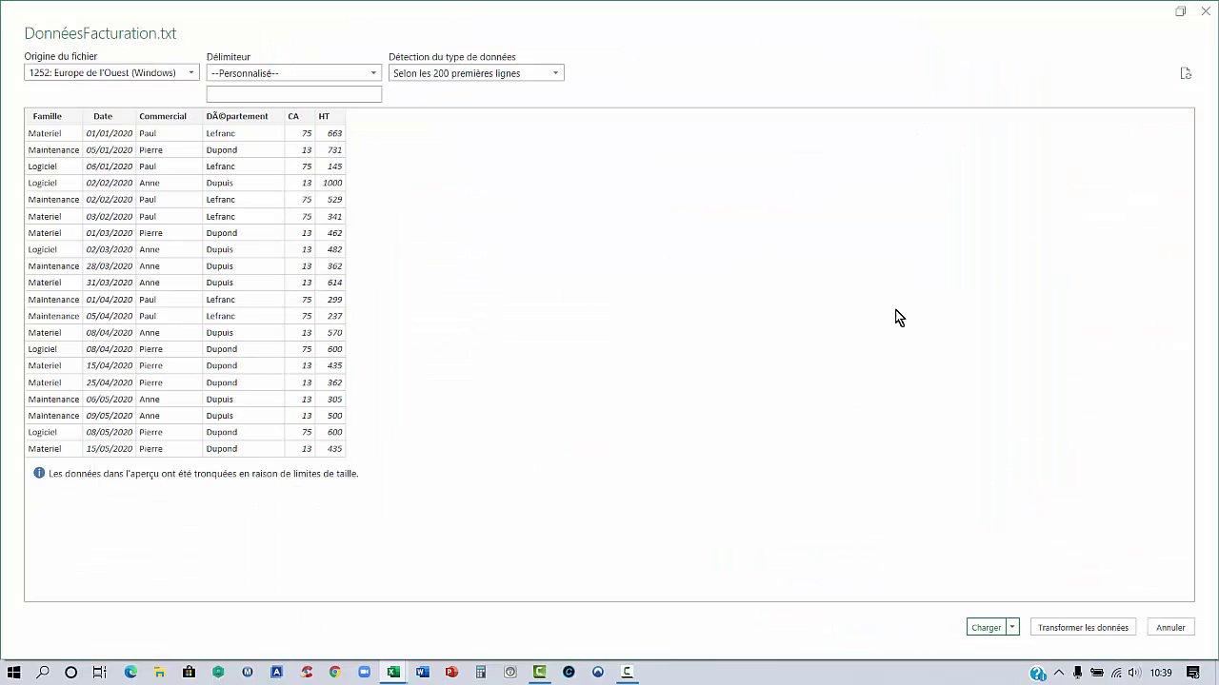
left_click(1073, 630)
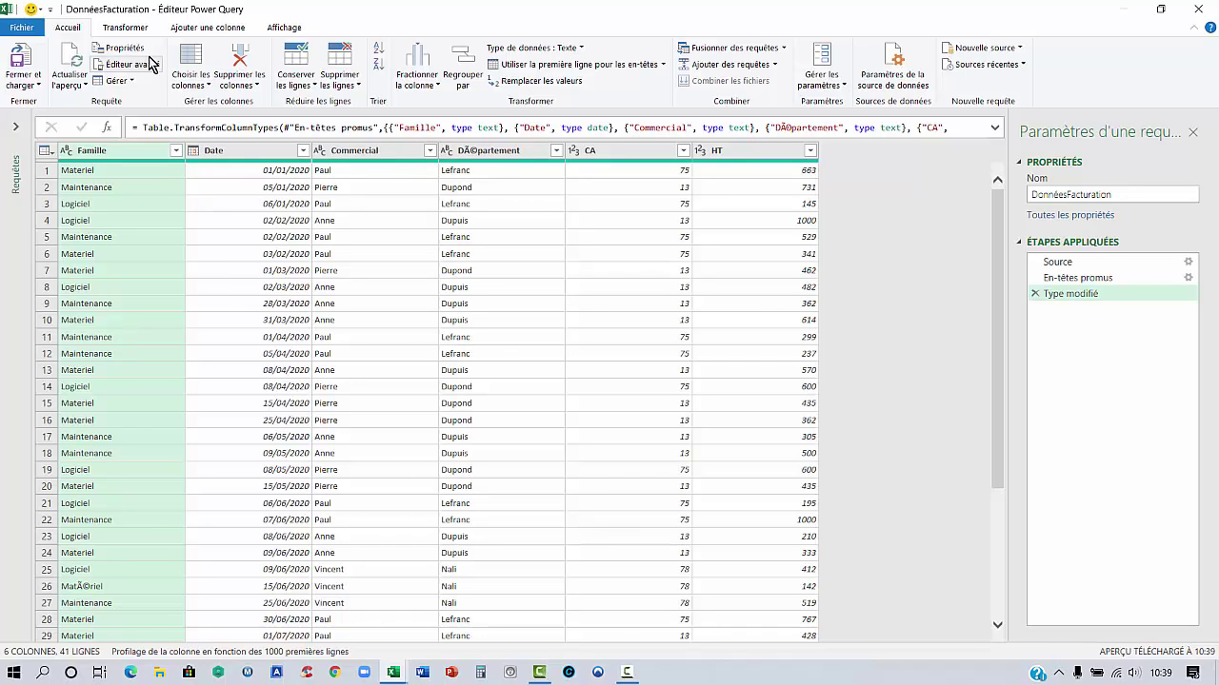
Create a column from examples by typing a salesperson's full name in row 1
left_click(217, 29)
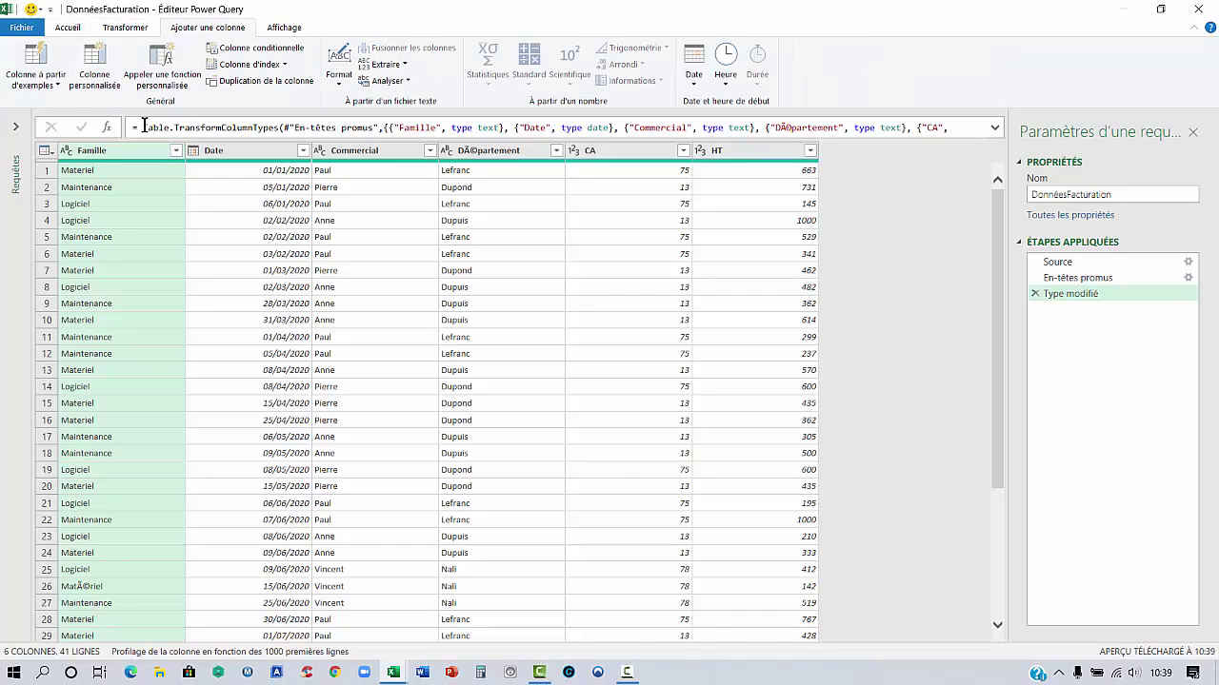
left_click(42, 86)
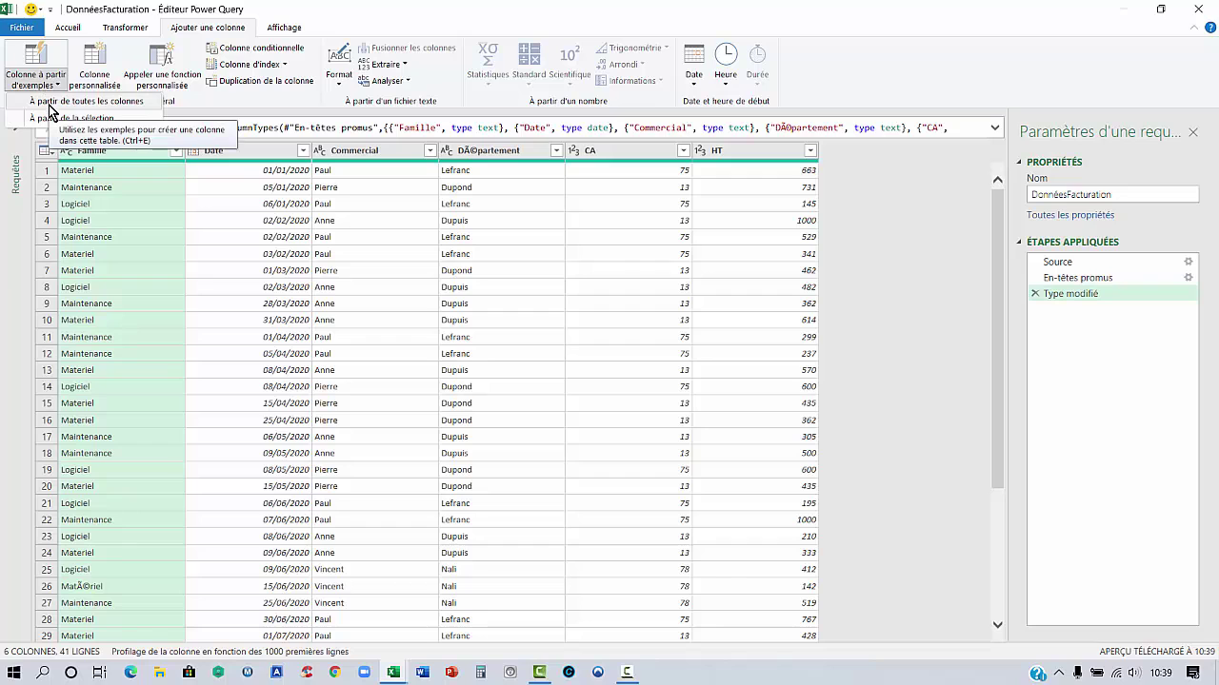
left_click(49, 105)
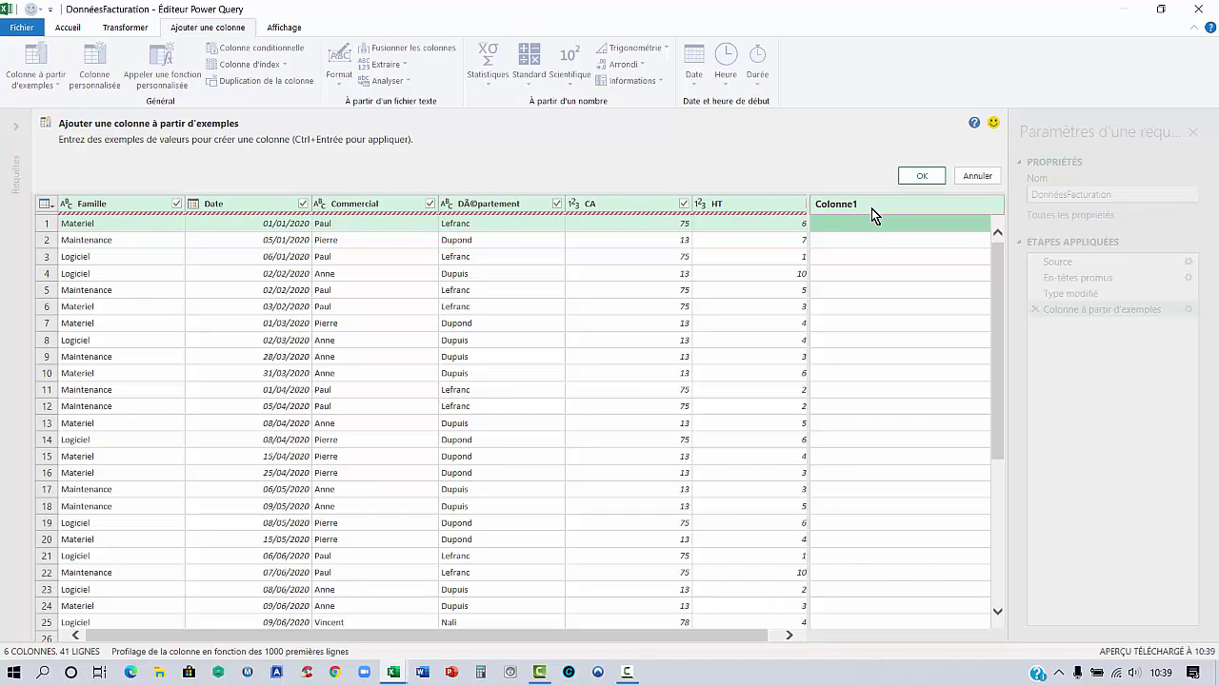
type("pAU")
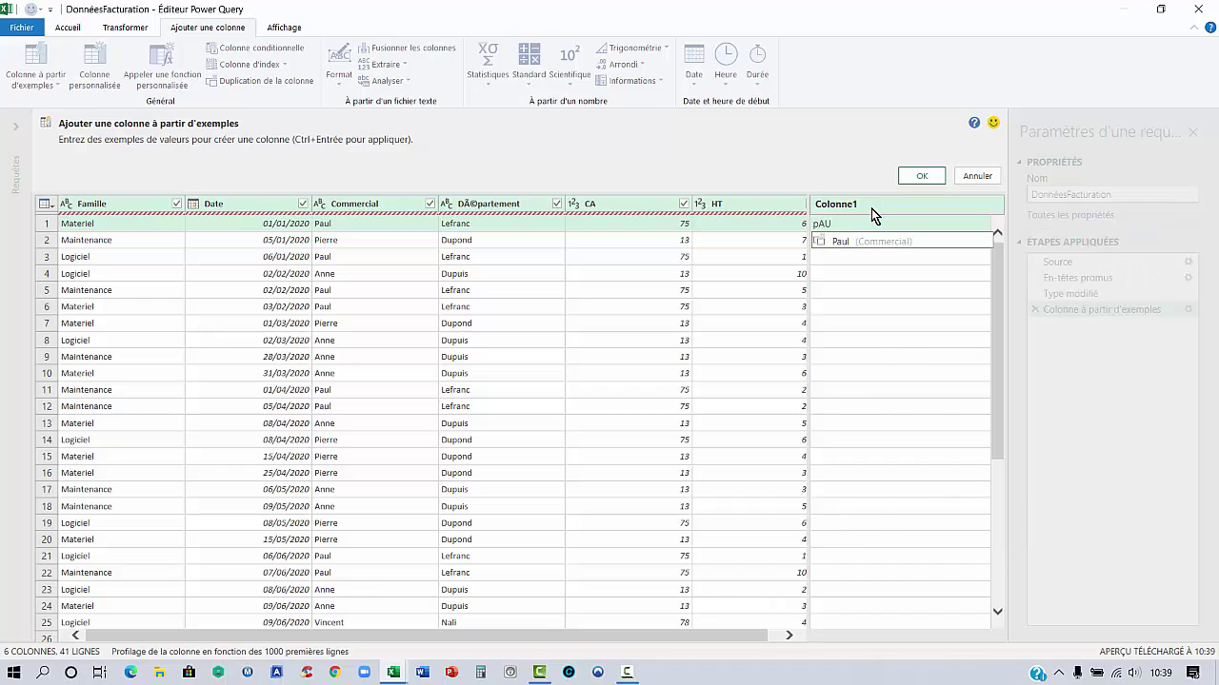
key("BackSpace")
key("BackSpace")
key("BackSpace")
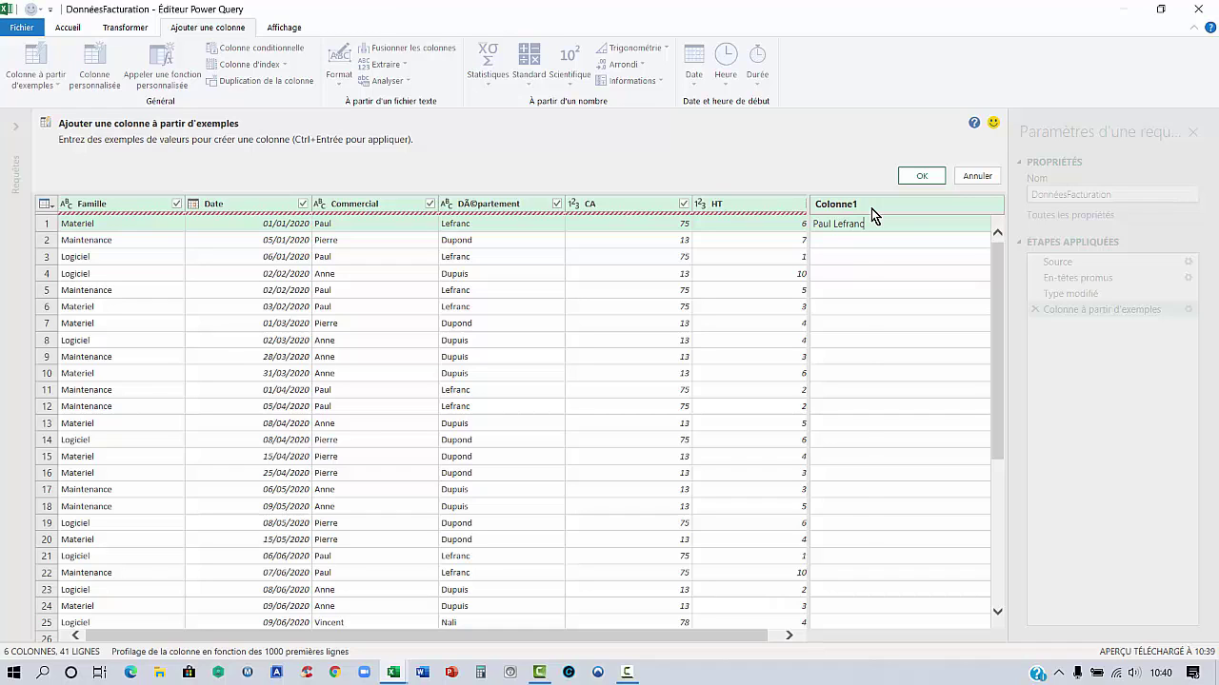
key("Return")
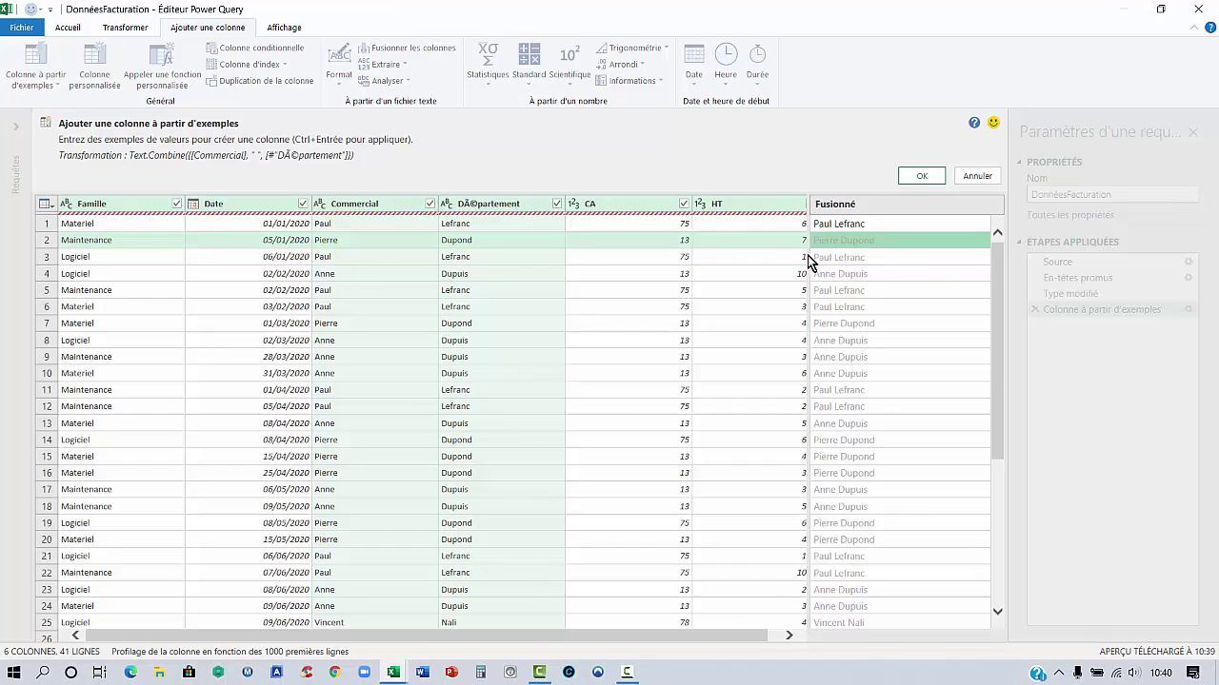
left_click(351, 265)
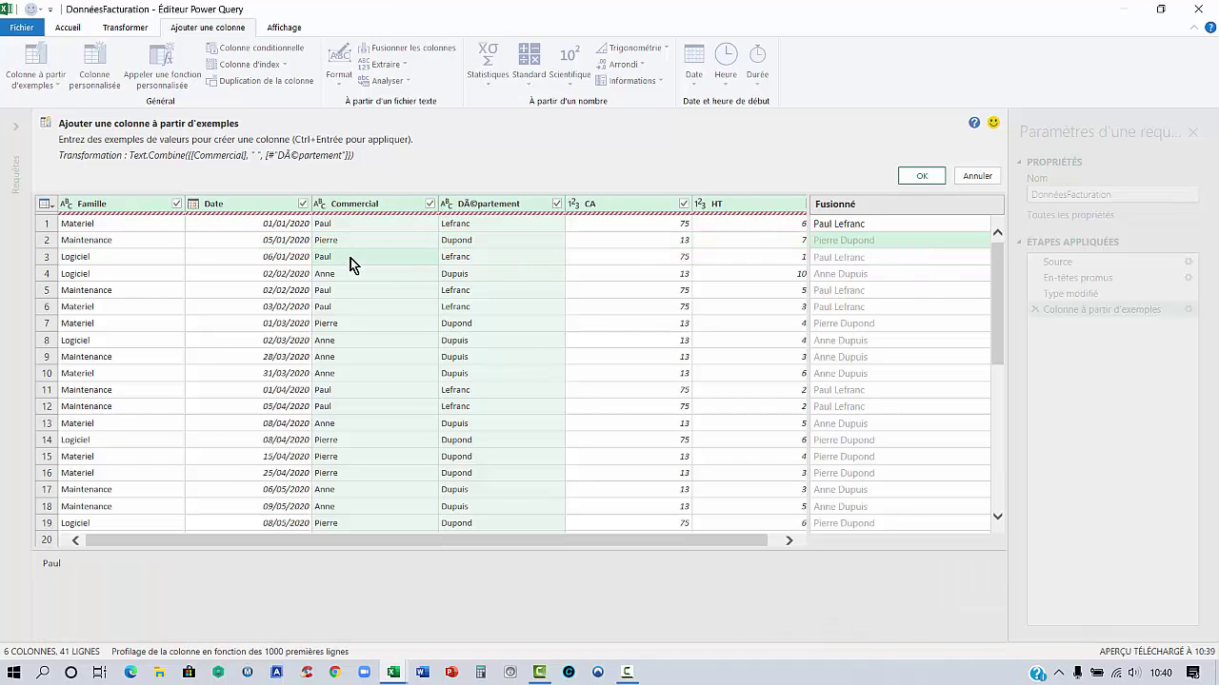
left_click(849, 225)
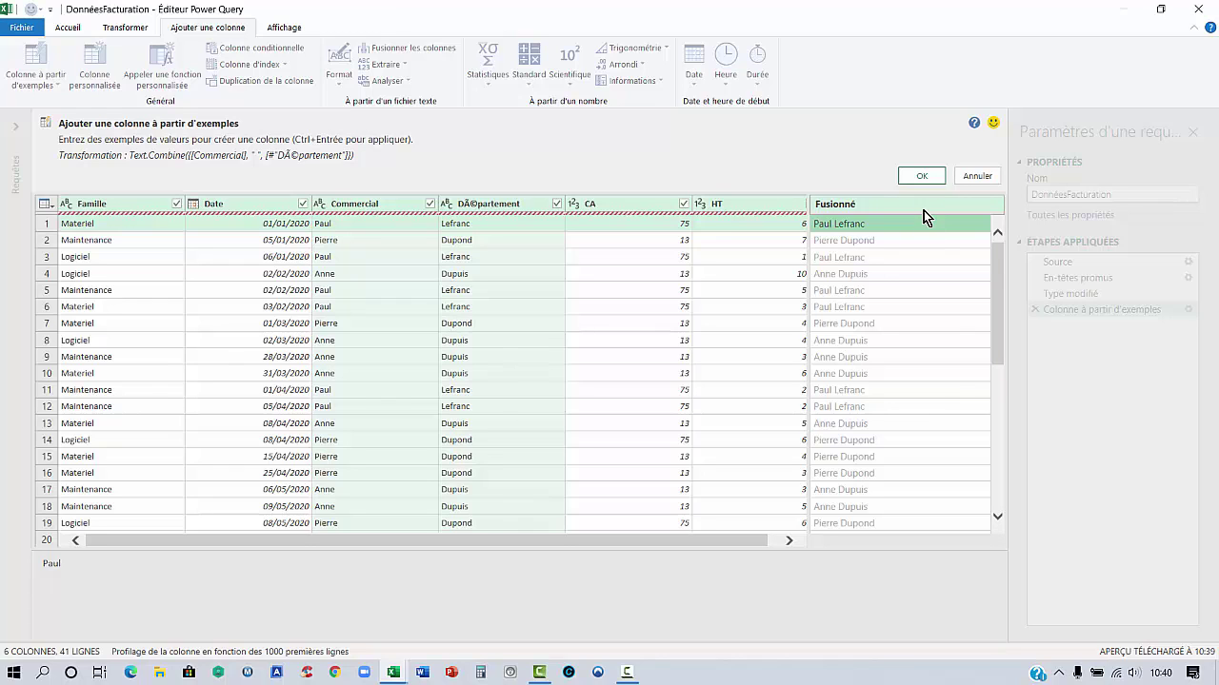
key("ctrl+Return")
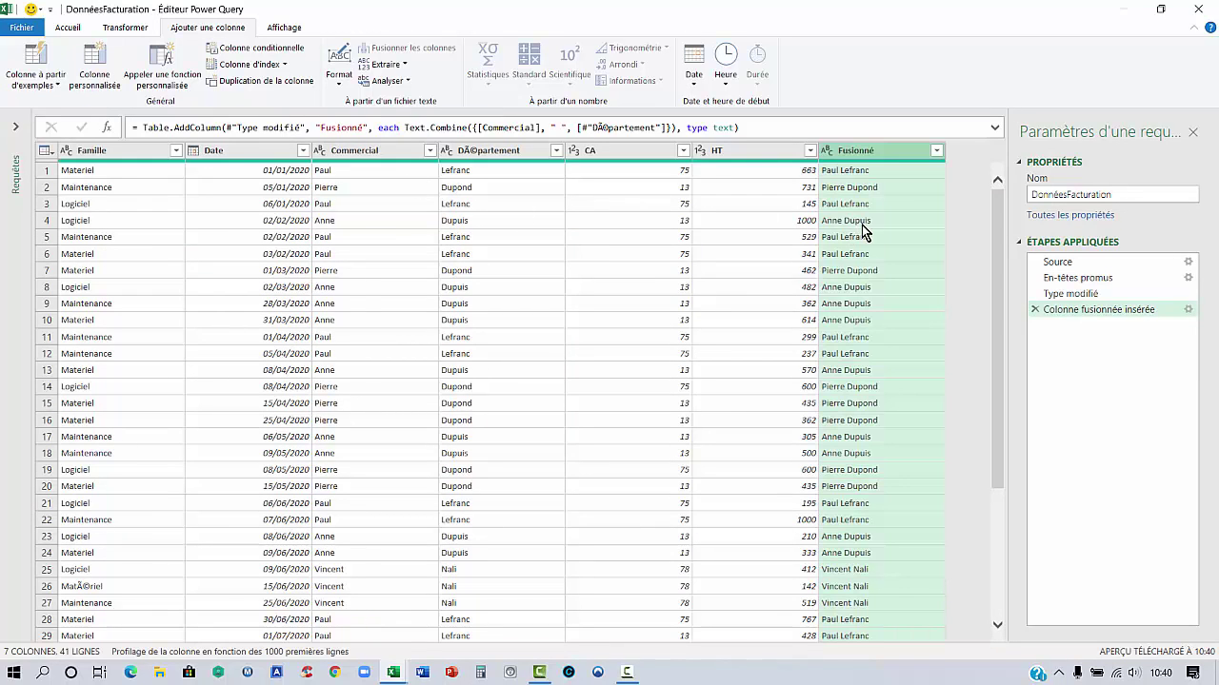
Remove the Commercial and Département columns
left_click(356, 157)
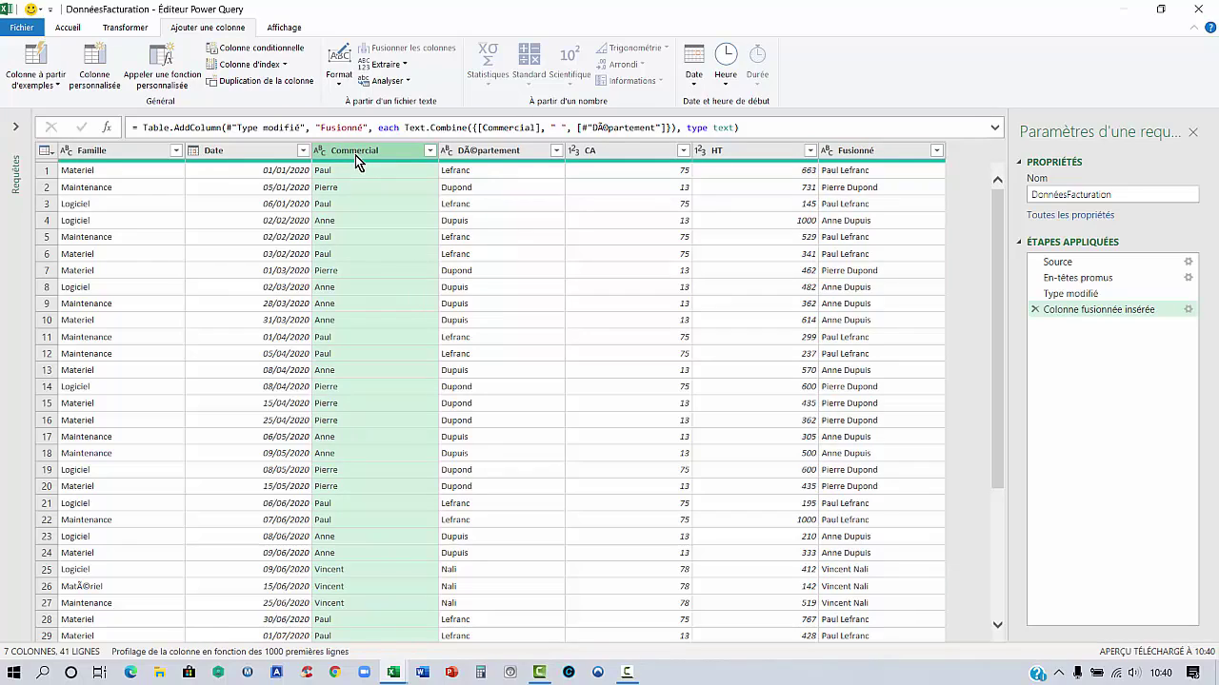
left_click(488, 155, "ctrl")
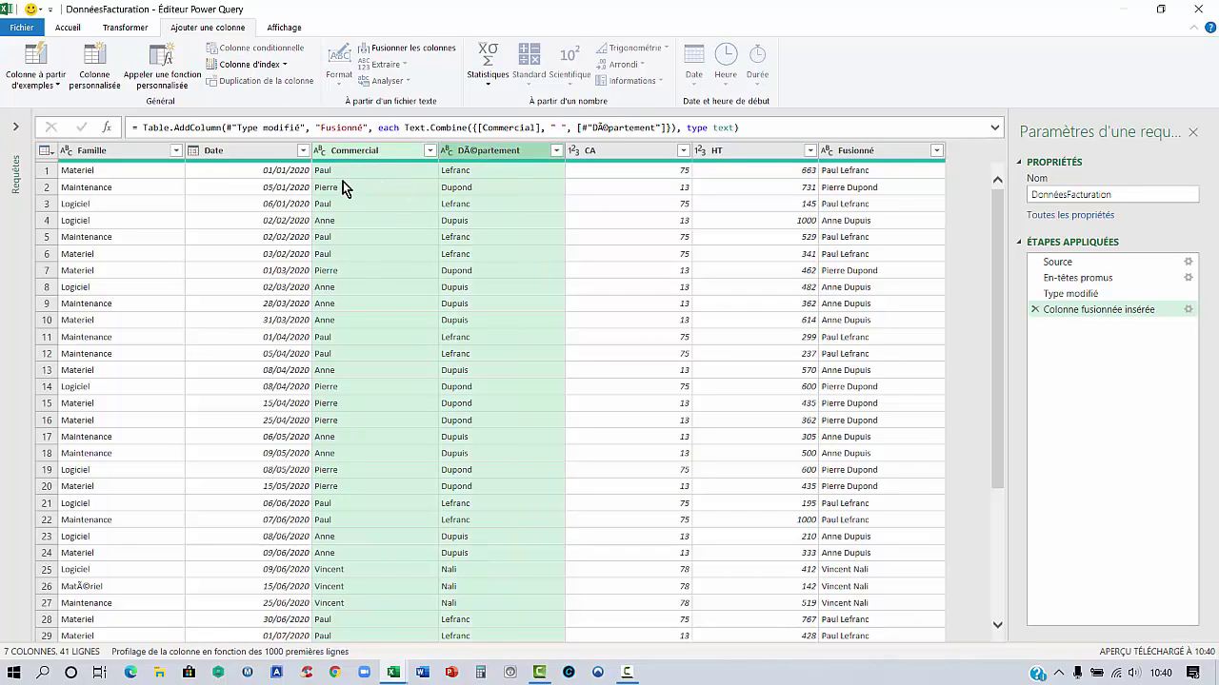
right_click(484, 154)
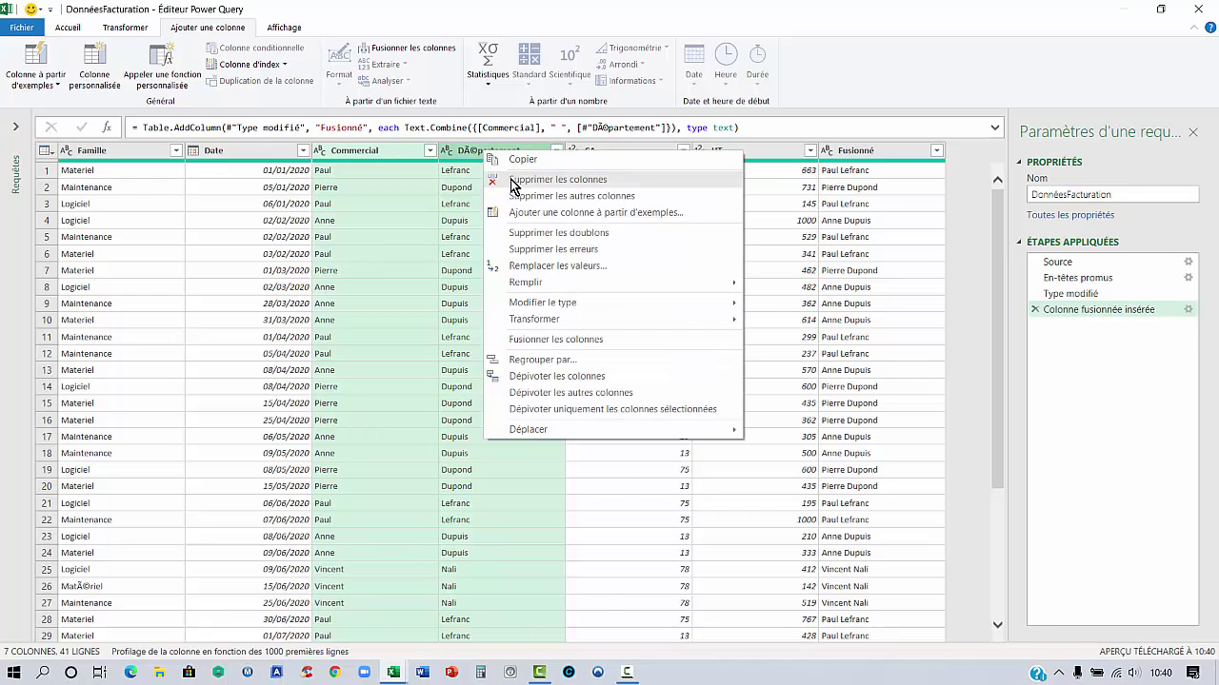
left_click(512, 181)
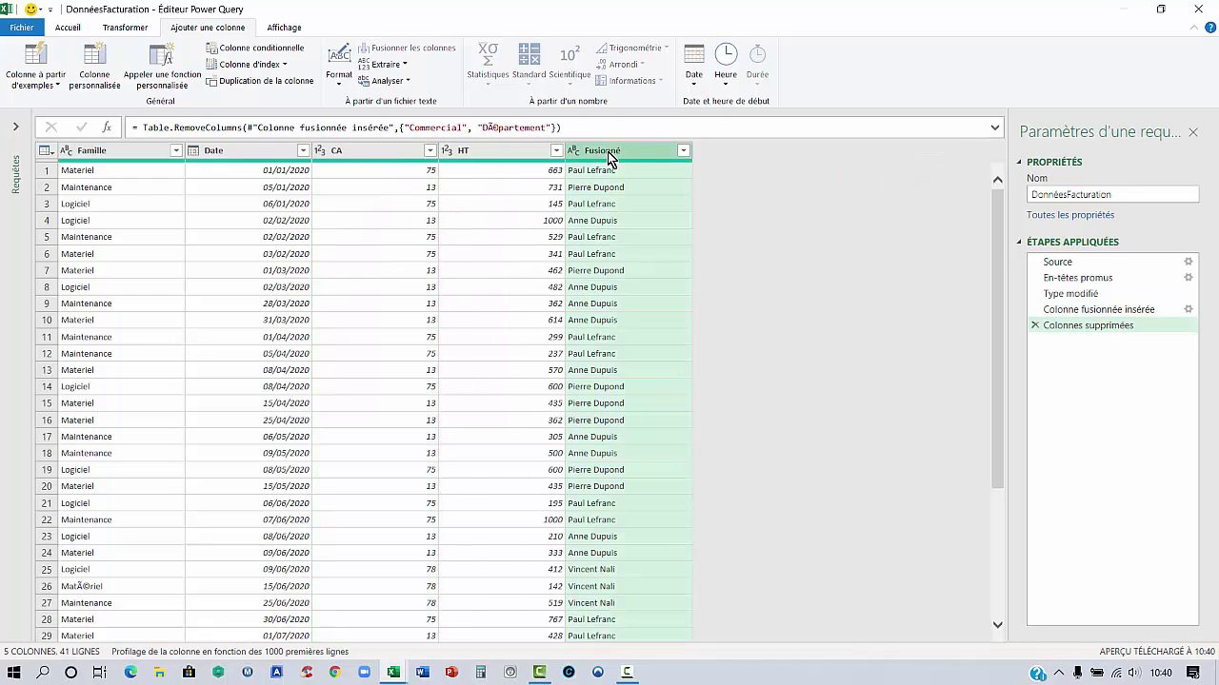
Rename Fusionné to Commercial and CA to Departement
double_click(610, 153)
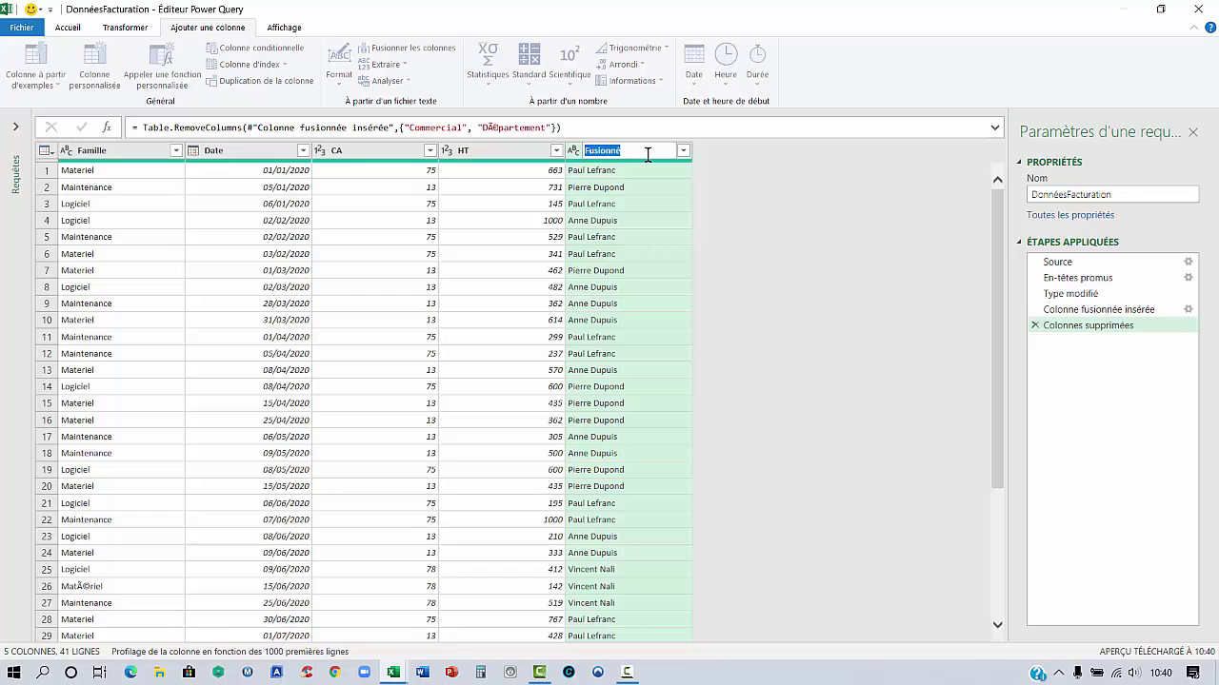
key("Return")
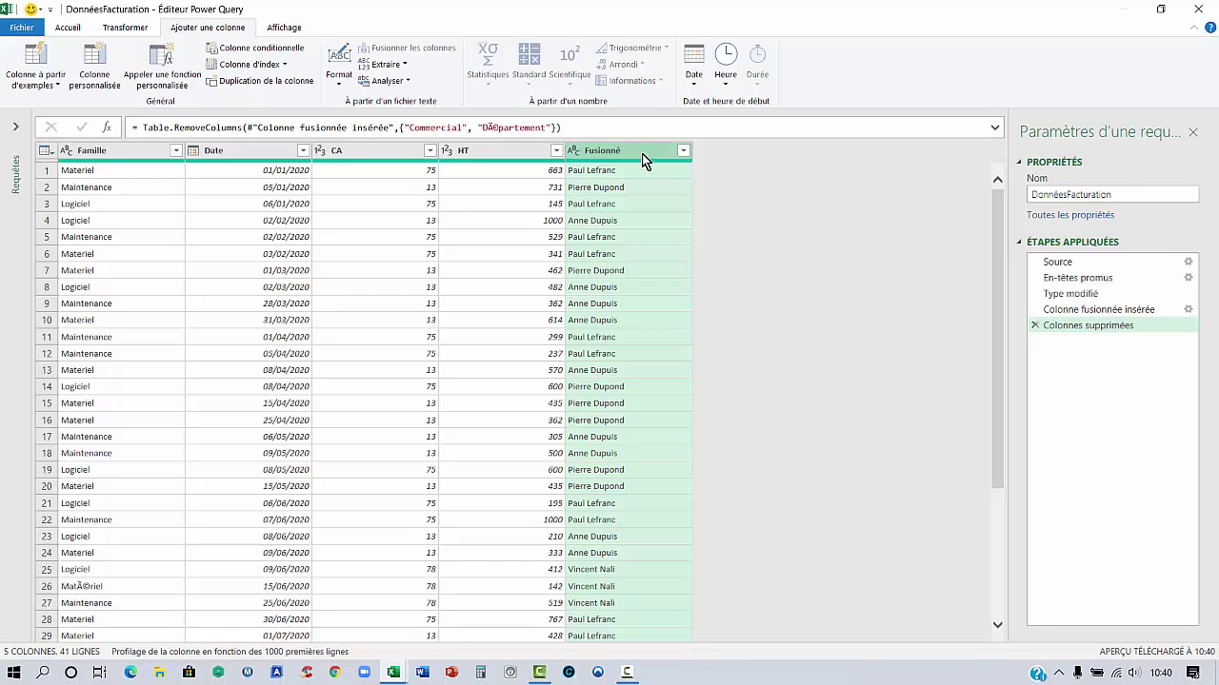
right_click(644, 156)
left_click(676, 466)
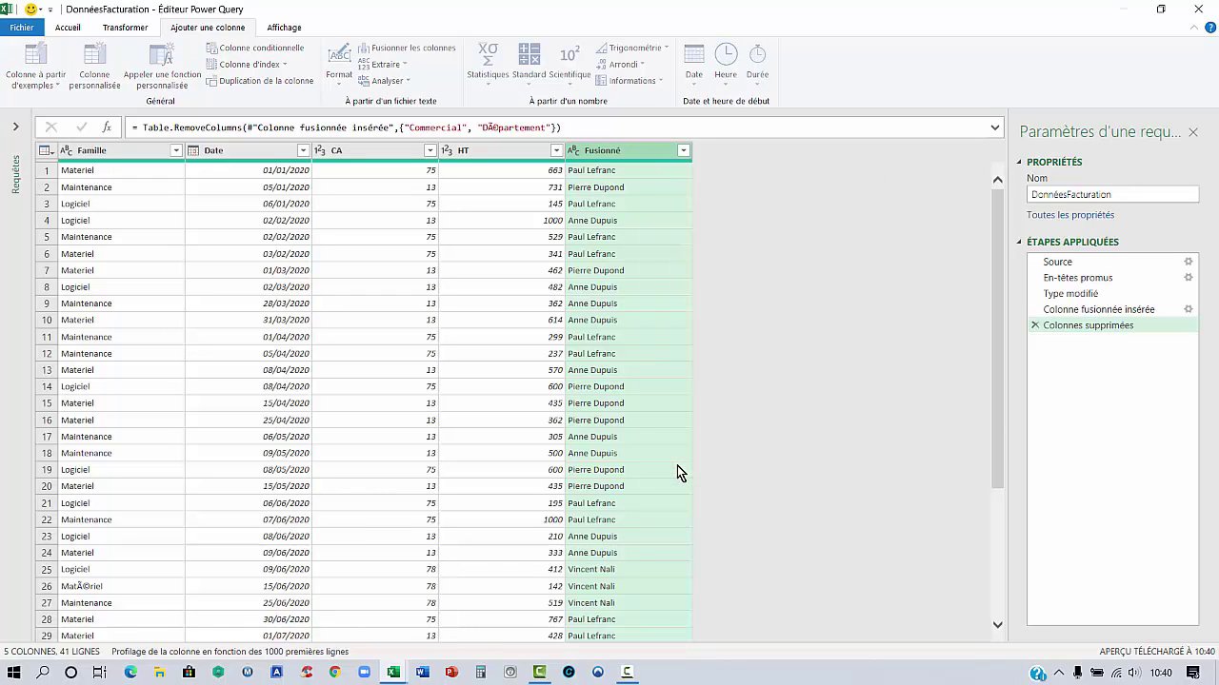
type("Commercial")
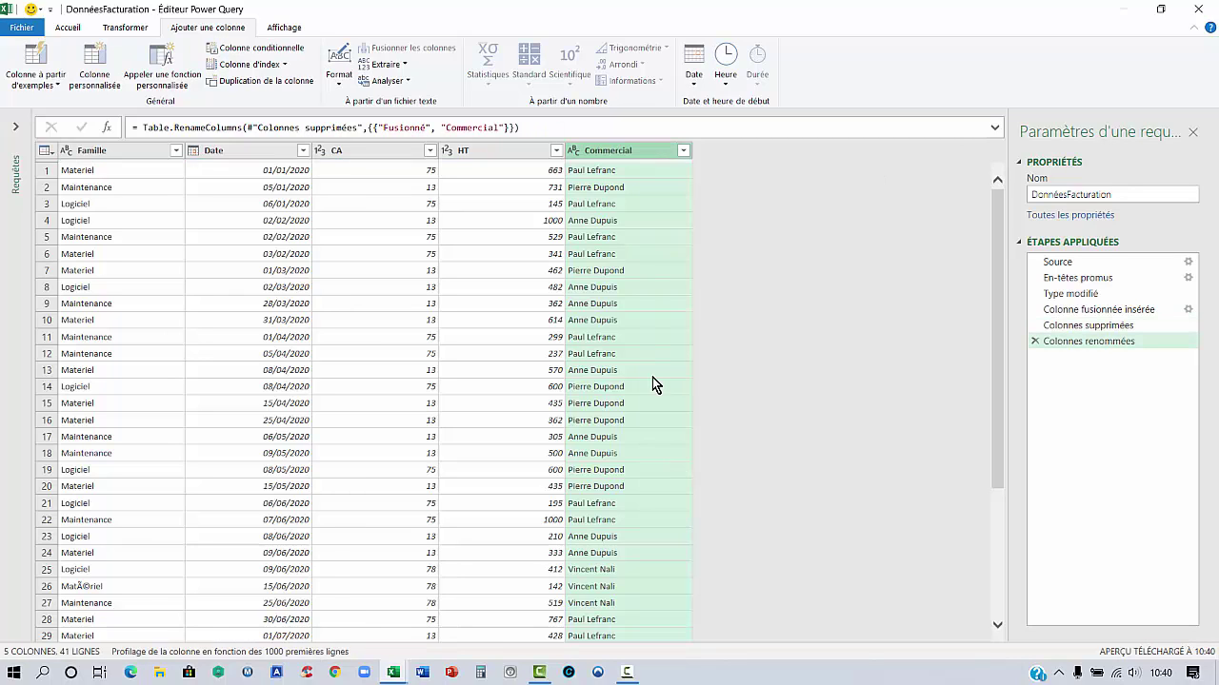
left_click(398, 157)
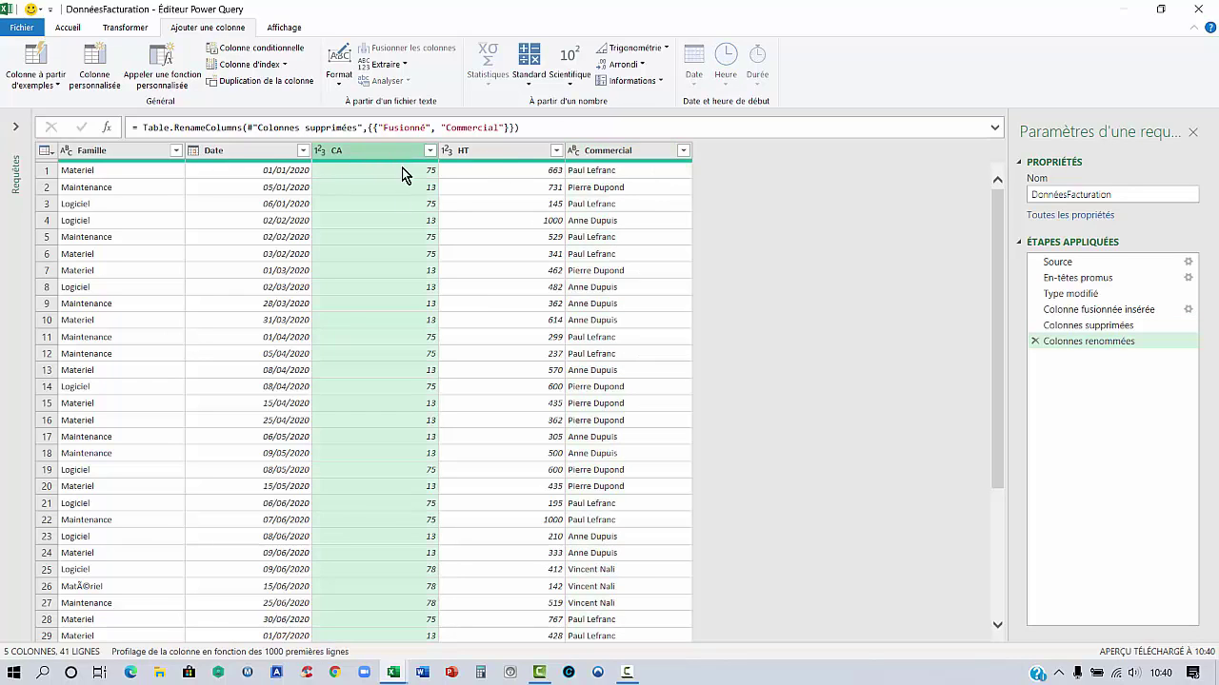
right_click(351, 151)
left_click(384, 449)
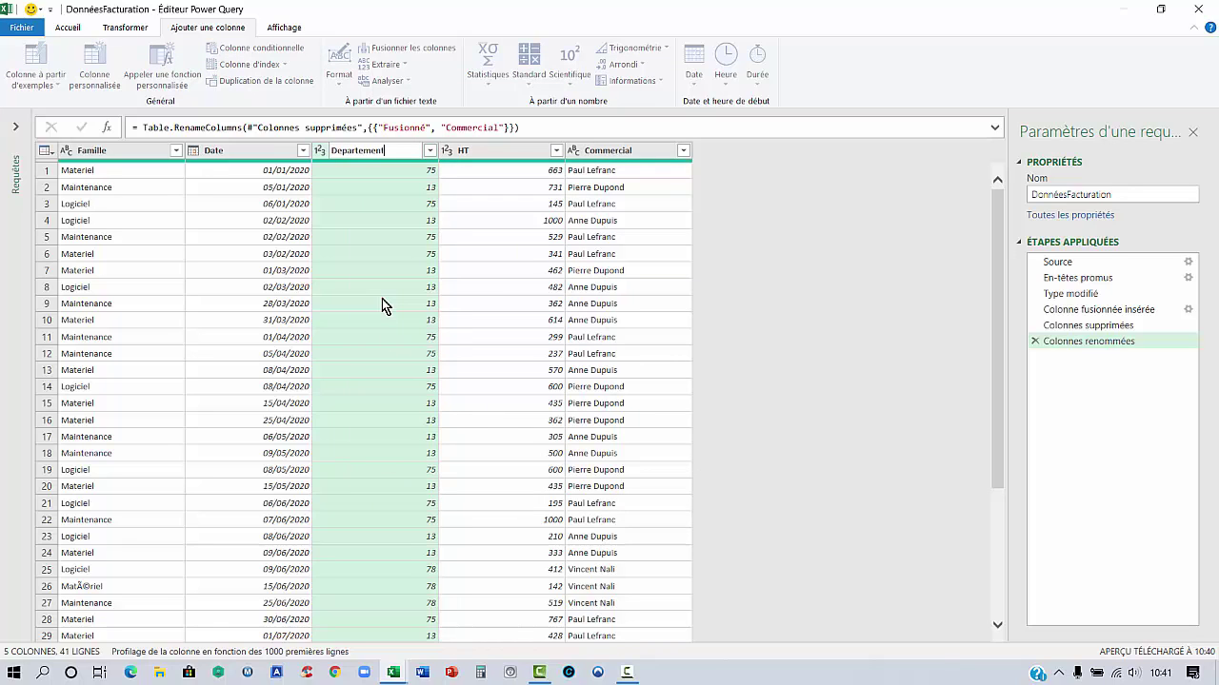
key("Return")
left_click(378, 236)
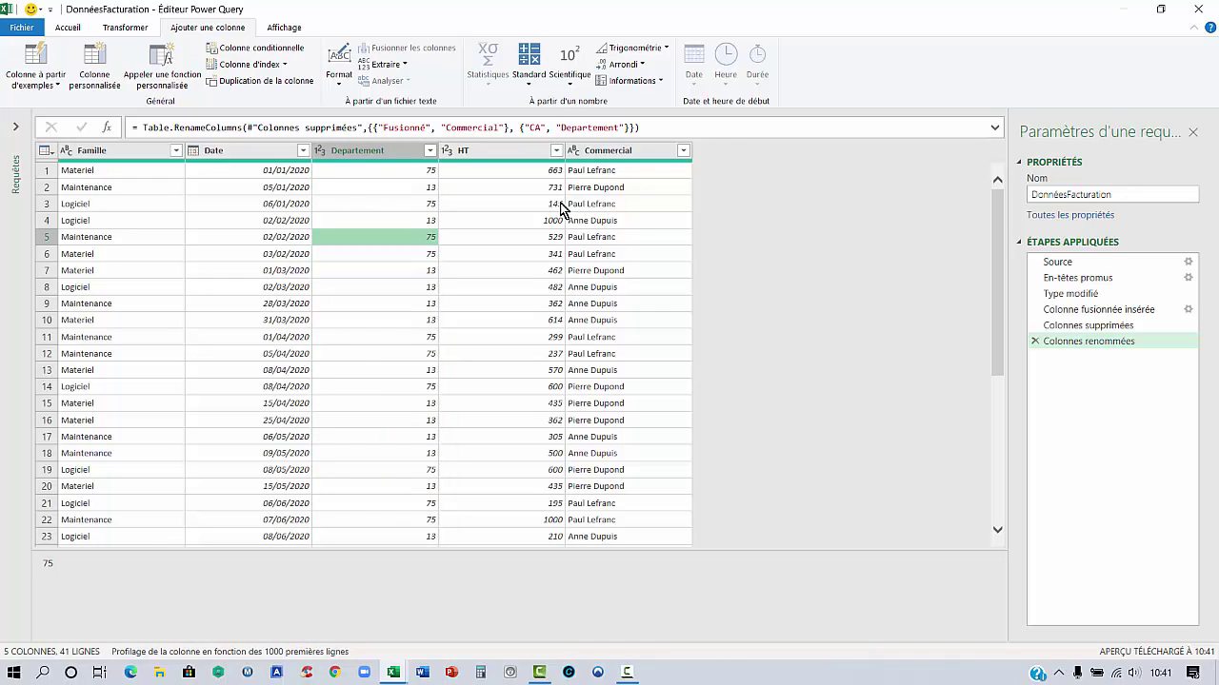
Move the Commercial column to just after Famille and open the Close & Load options
left_click(628, 152)
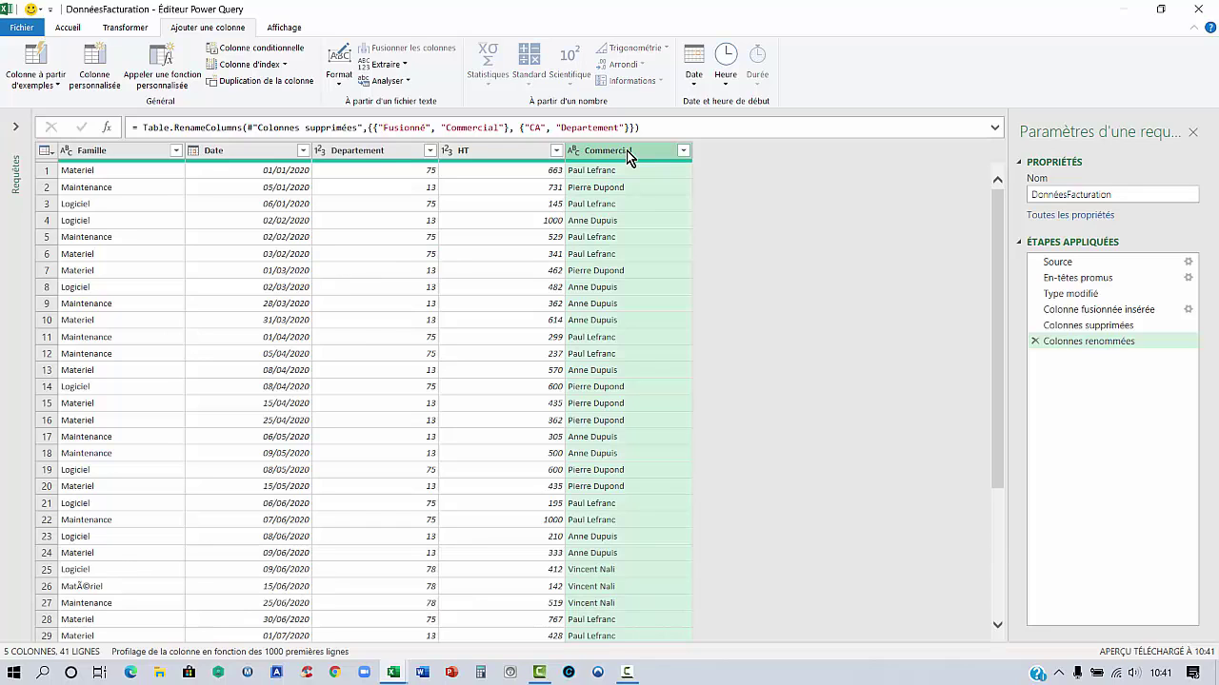
left_click_drag(628, 157, 248, 158)
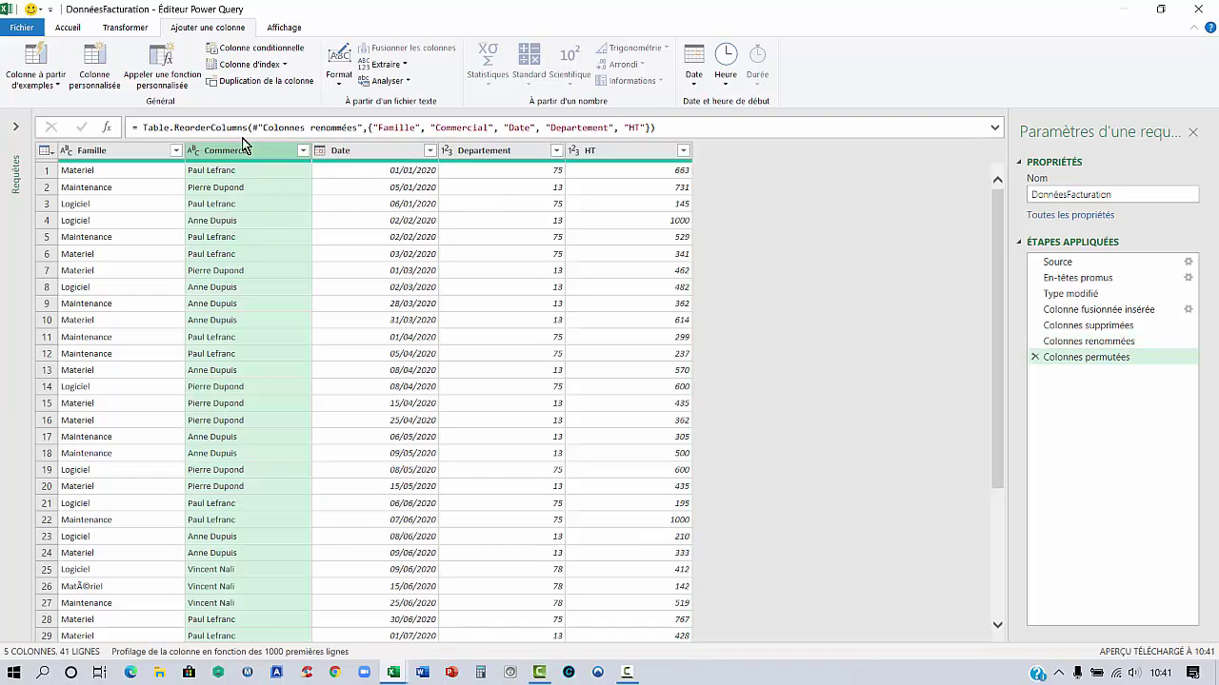
left_click(72, 28)
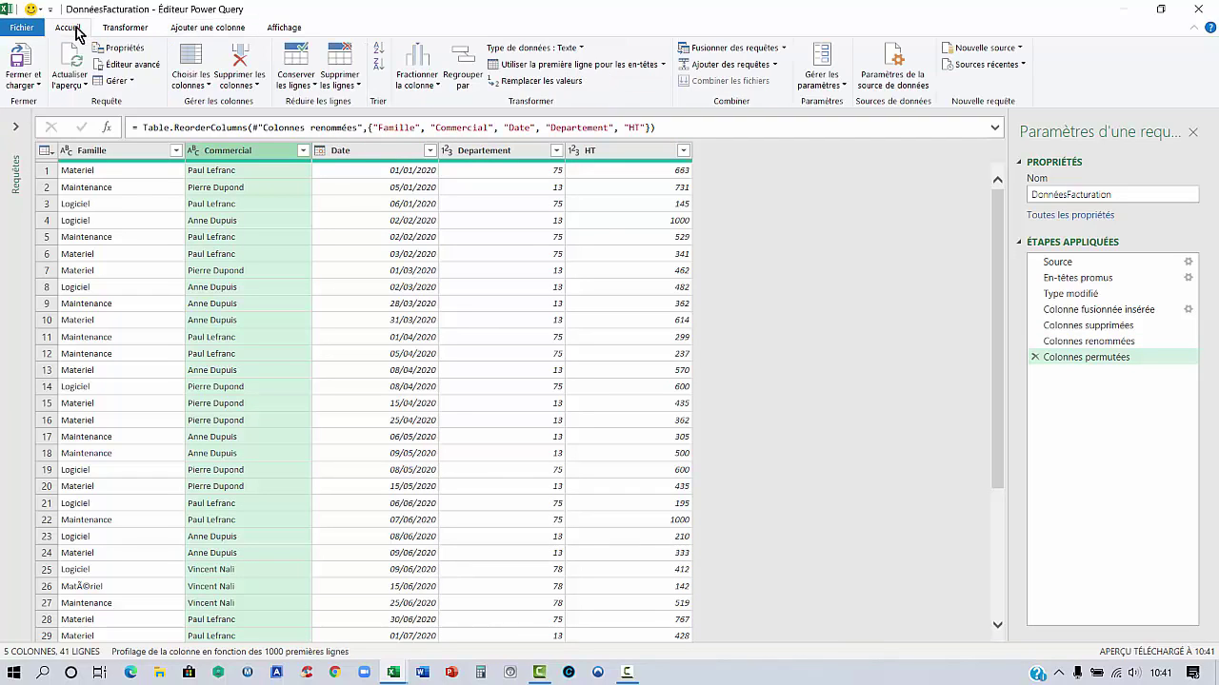
left_click(22, 84)
Load the DonnéesFacturation query into Feuil1 and check dates in cells C22 and C9
left_click(48, 104)
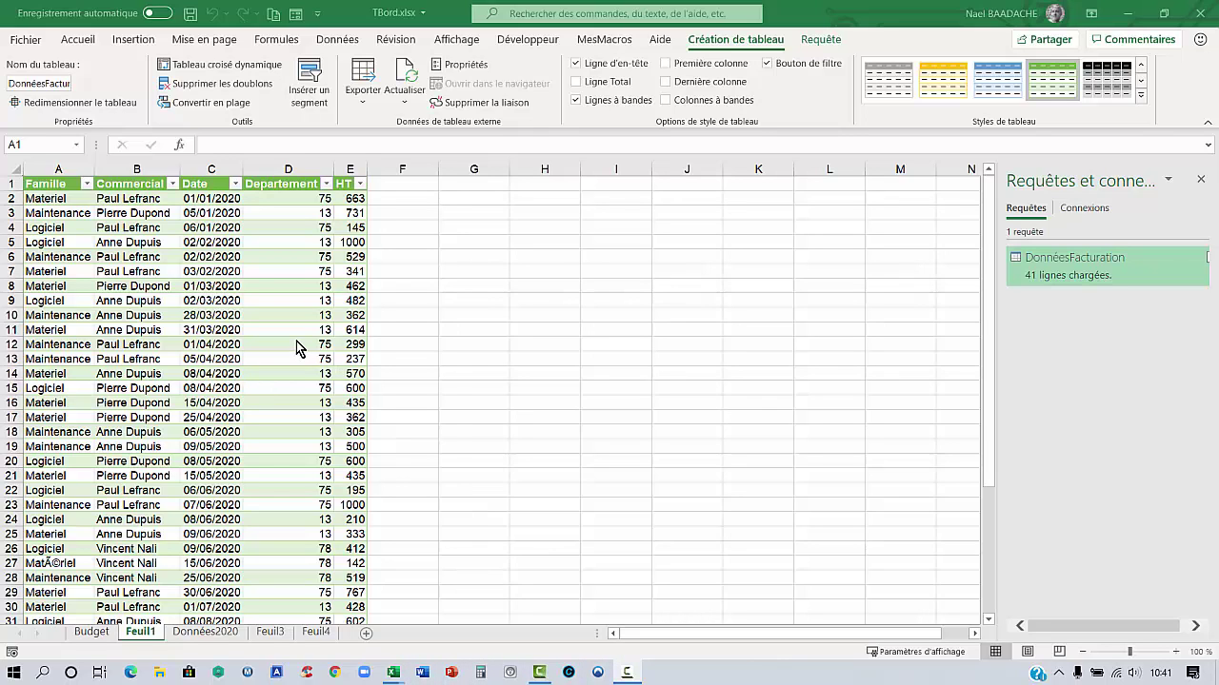
scroll(297, 349, "down", 5)
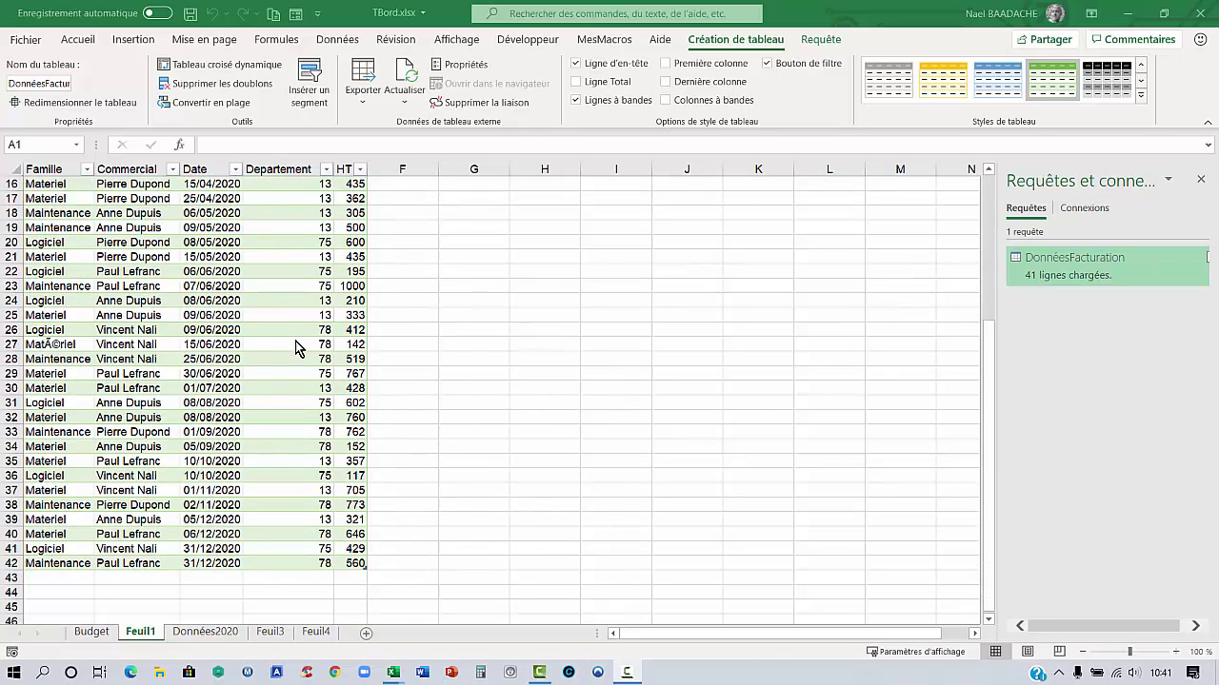
left_click(342, 42)
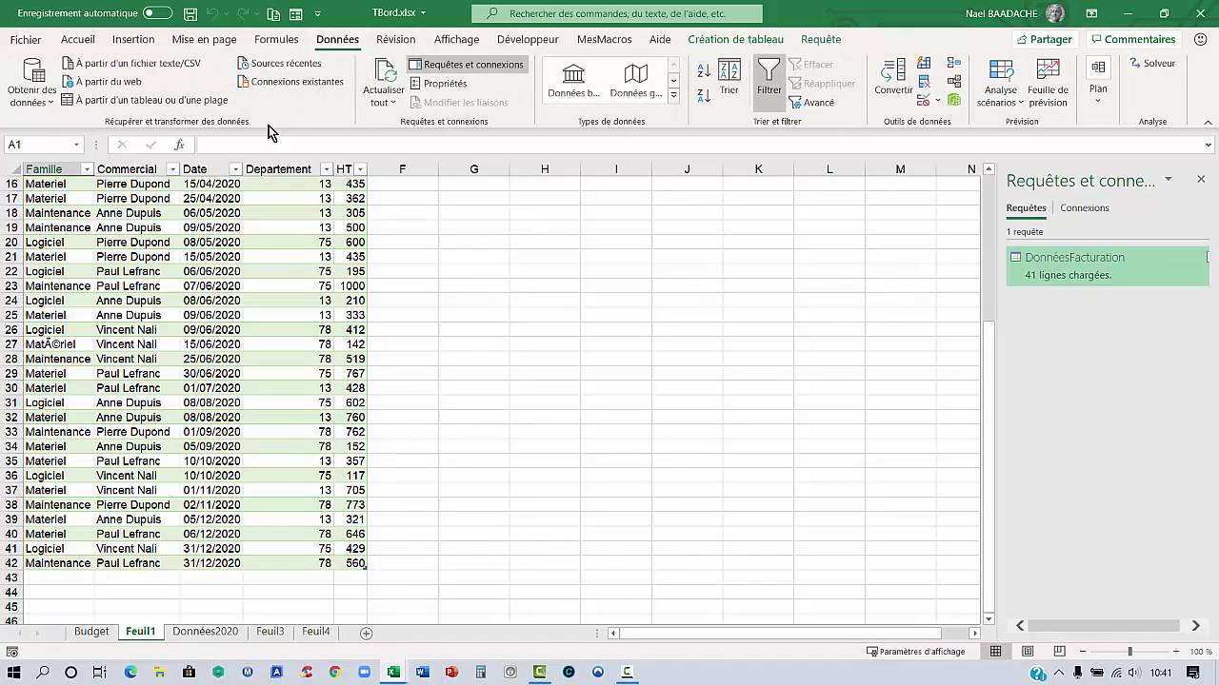
left_click(222, 271)
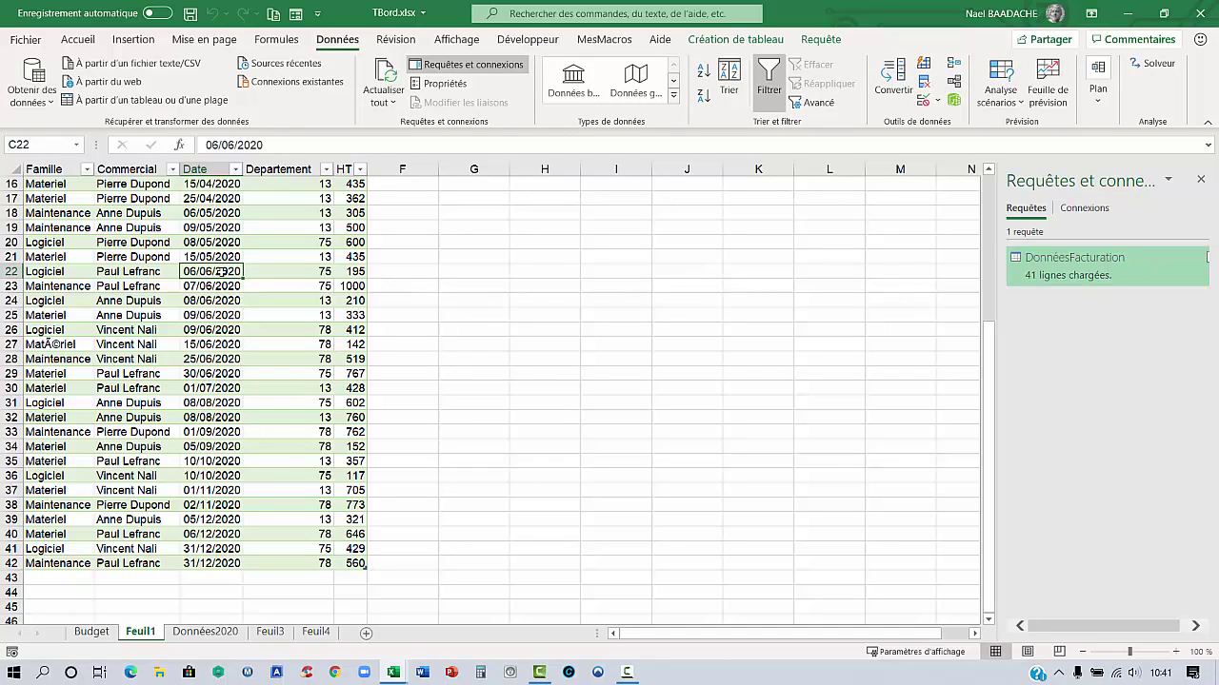
key("F10")
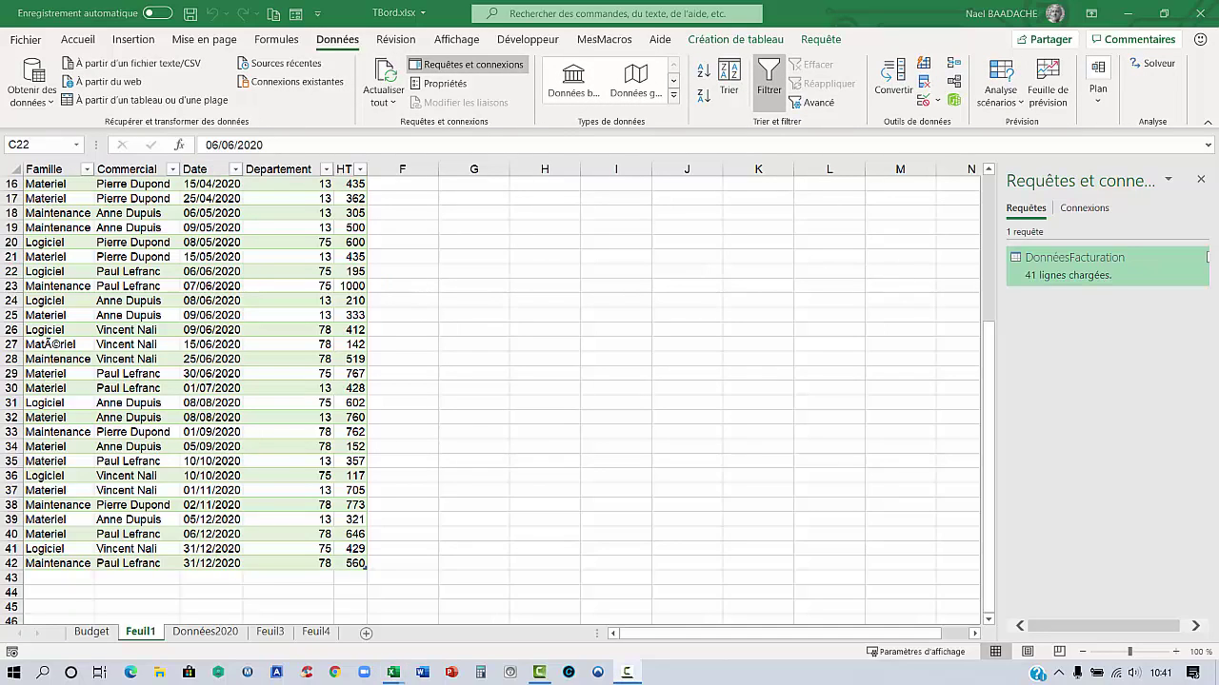
scroll(324, 395, "up", 5)
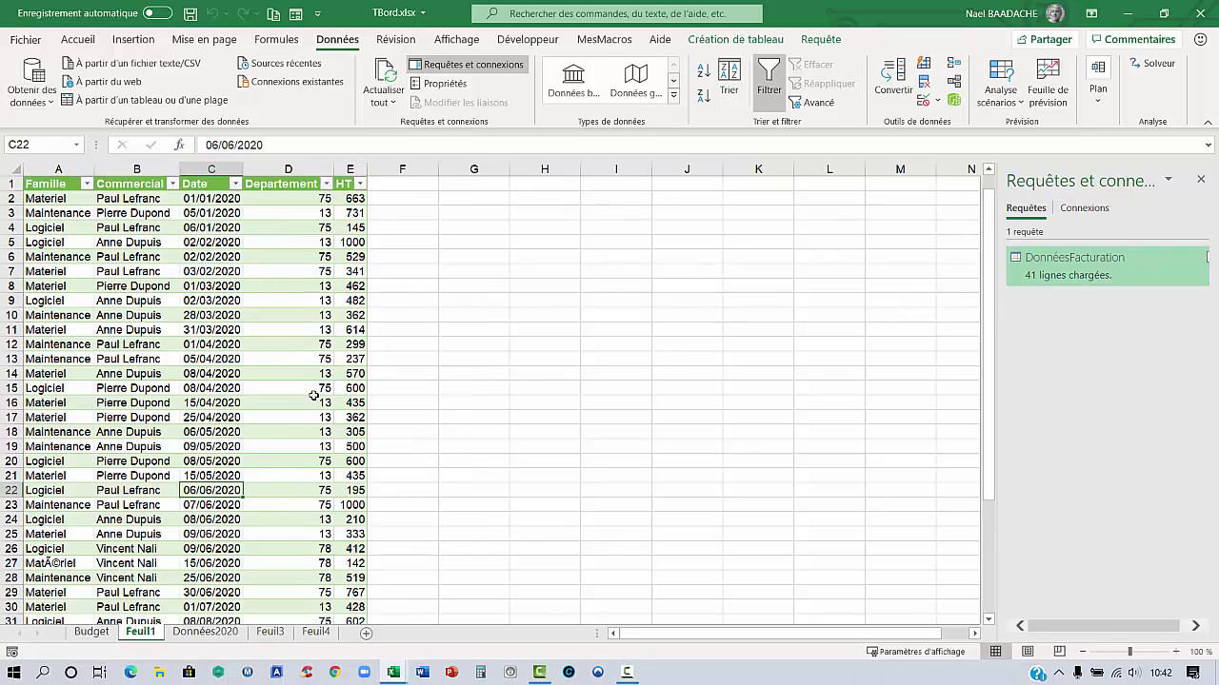
left_click(180, 298)
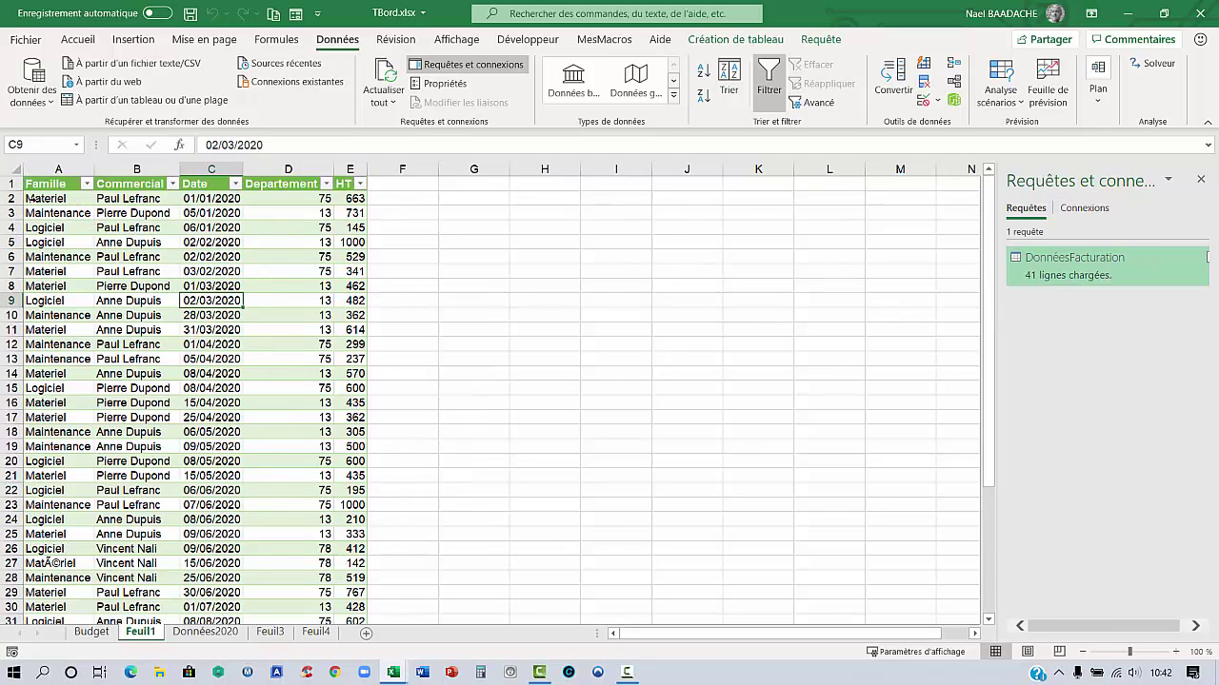
Browse table styles without changing the table, then go to the File backstage view
left_click(169, 241)
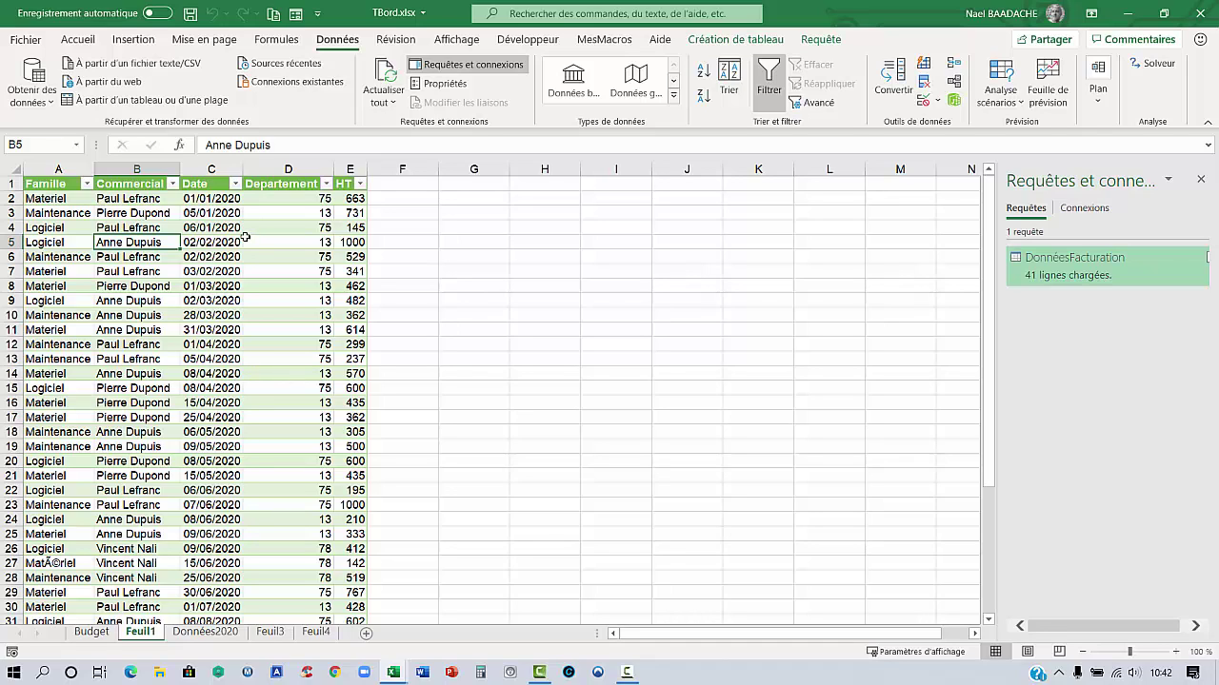
left_click(78, 39)
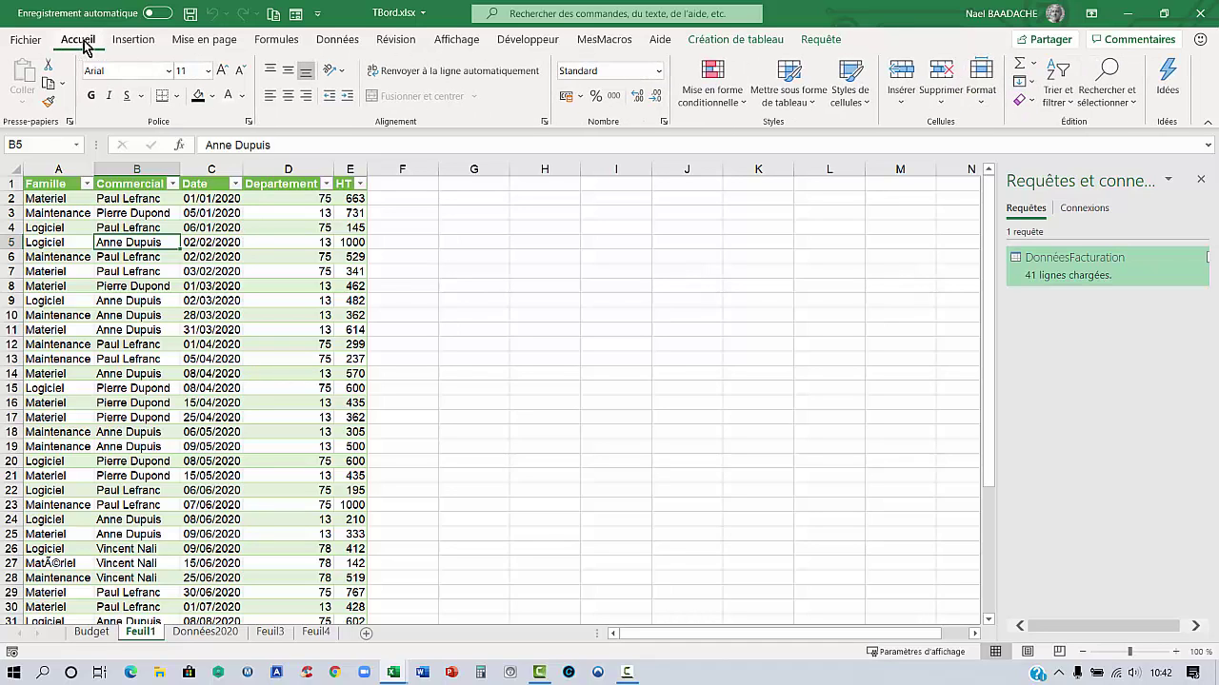
left_click(796, 107)
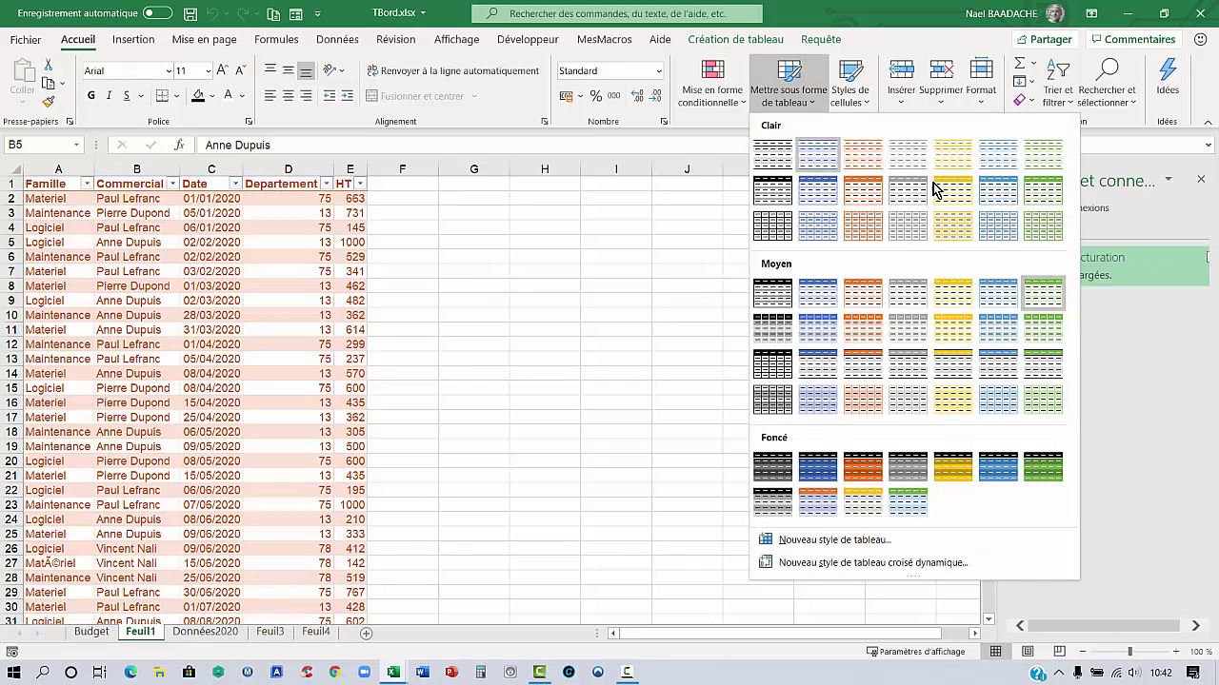
left_click(157, 249)
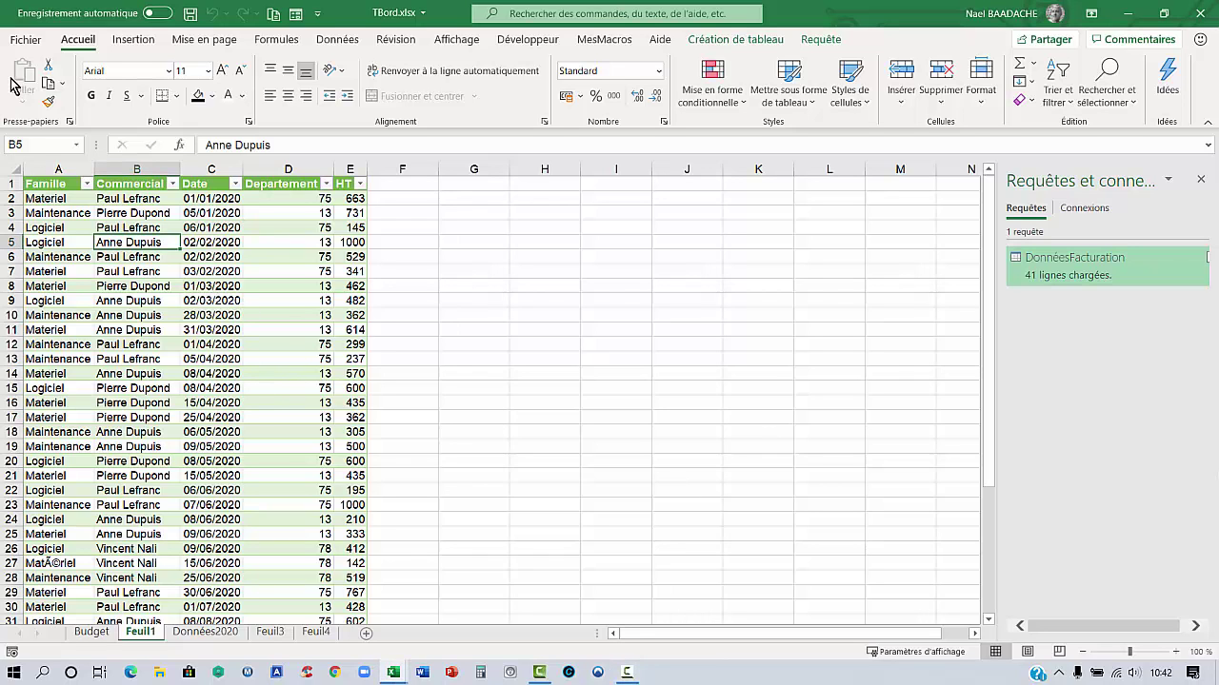
left_click(25, 39)
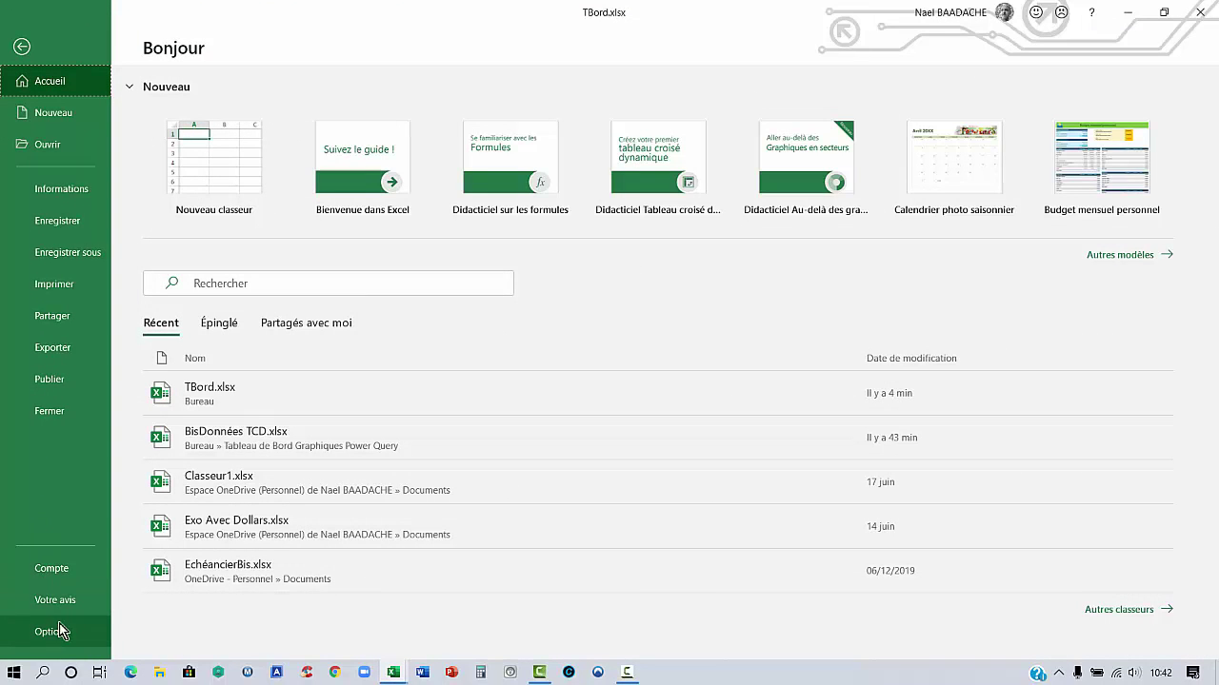
left_click(49, 632)
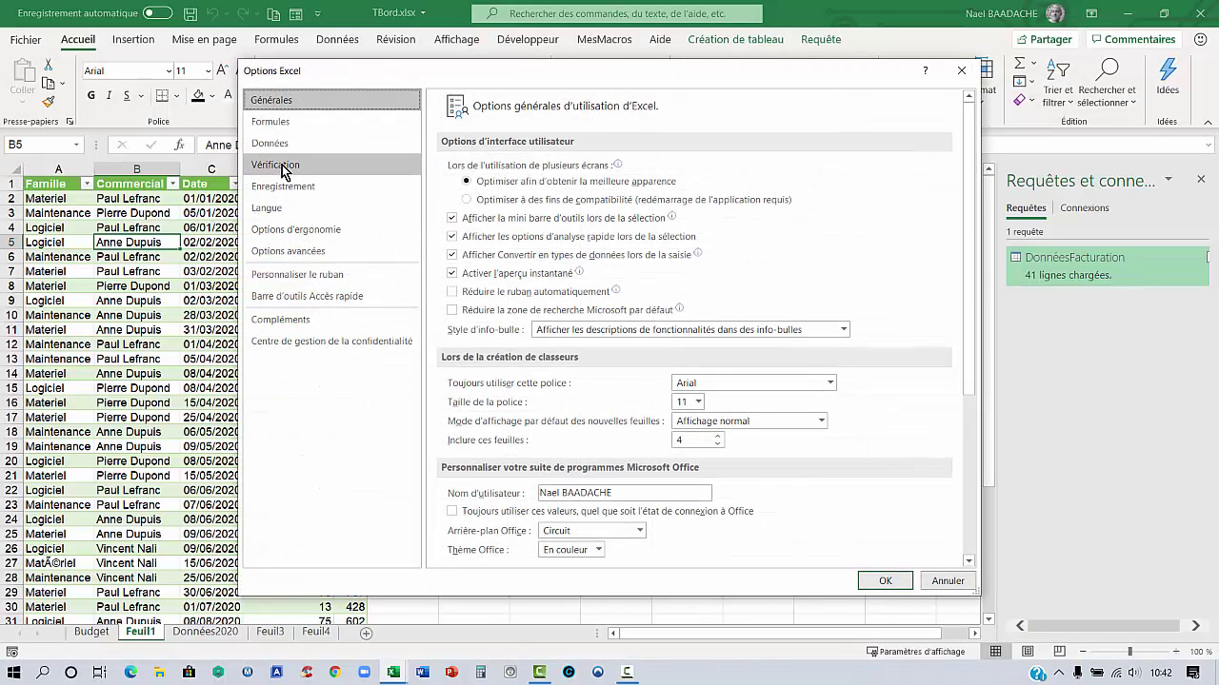
left_click(282, 169)
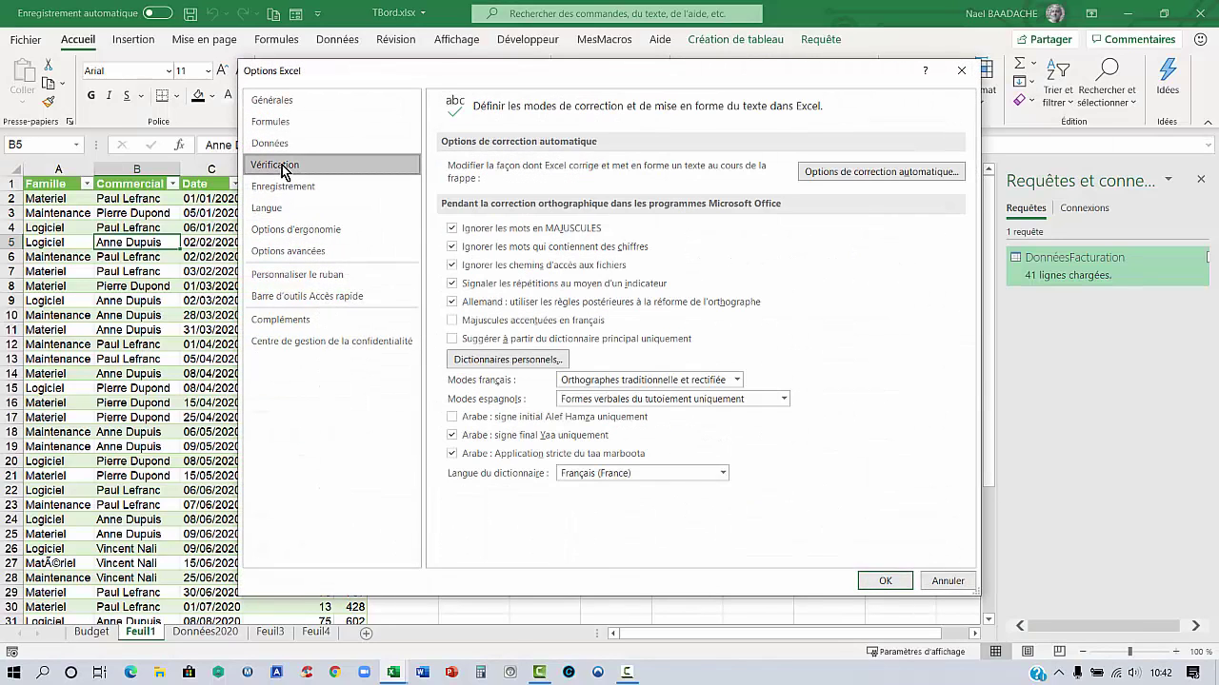
left_click(868, 171)
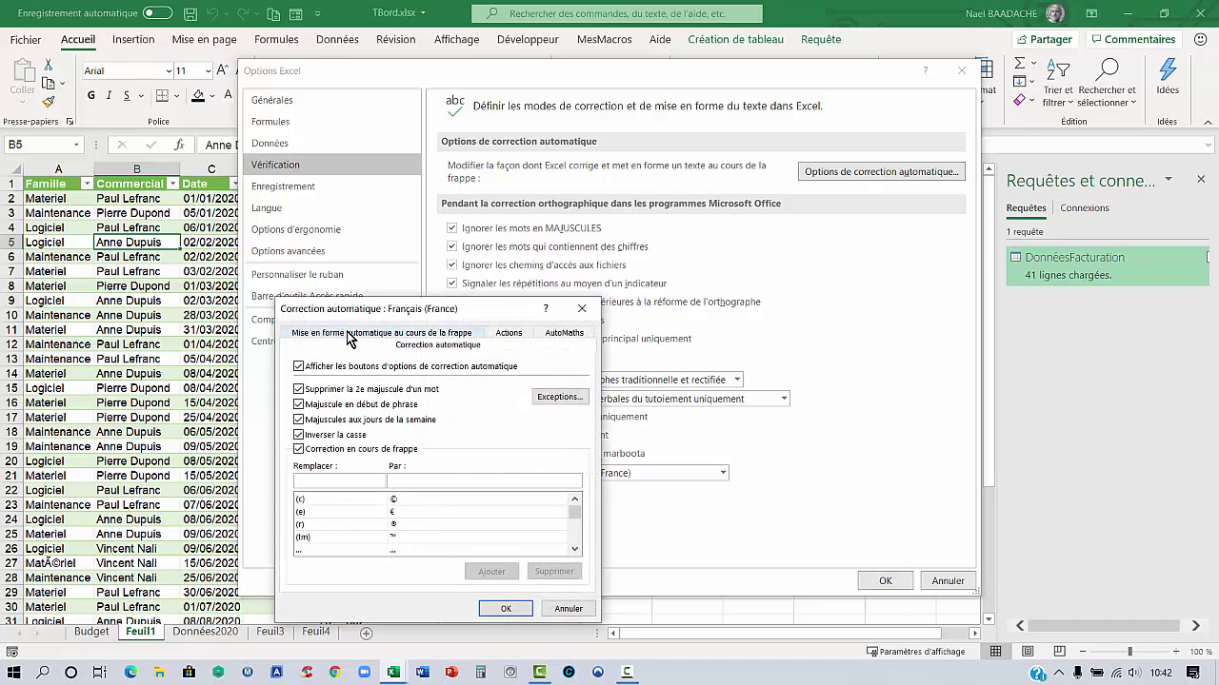
left_click(340, 335)
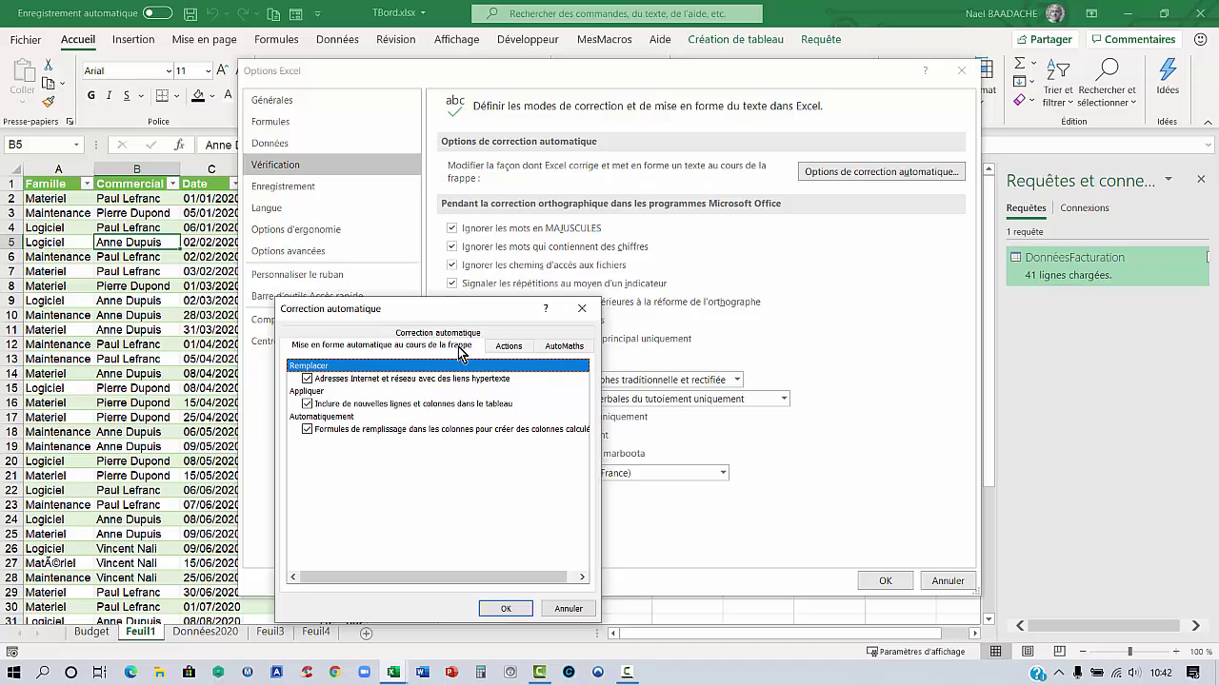
left_click(316, 406)
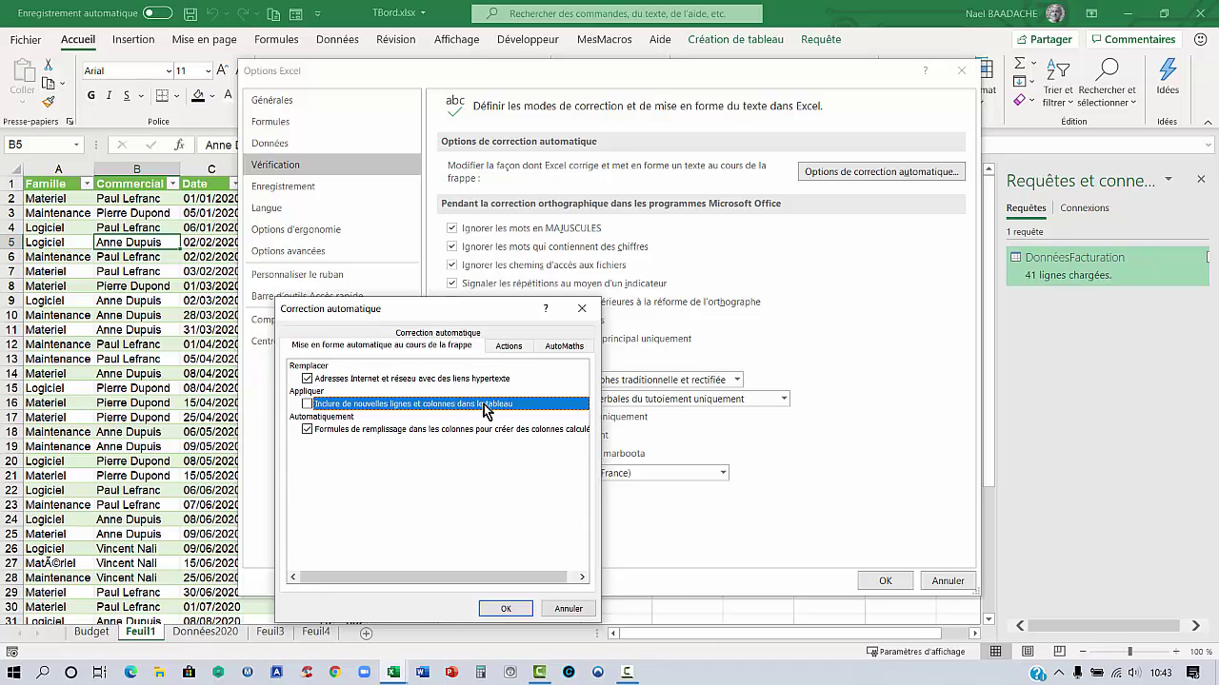
left_click(313, 410)
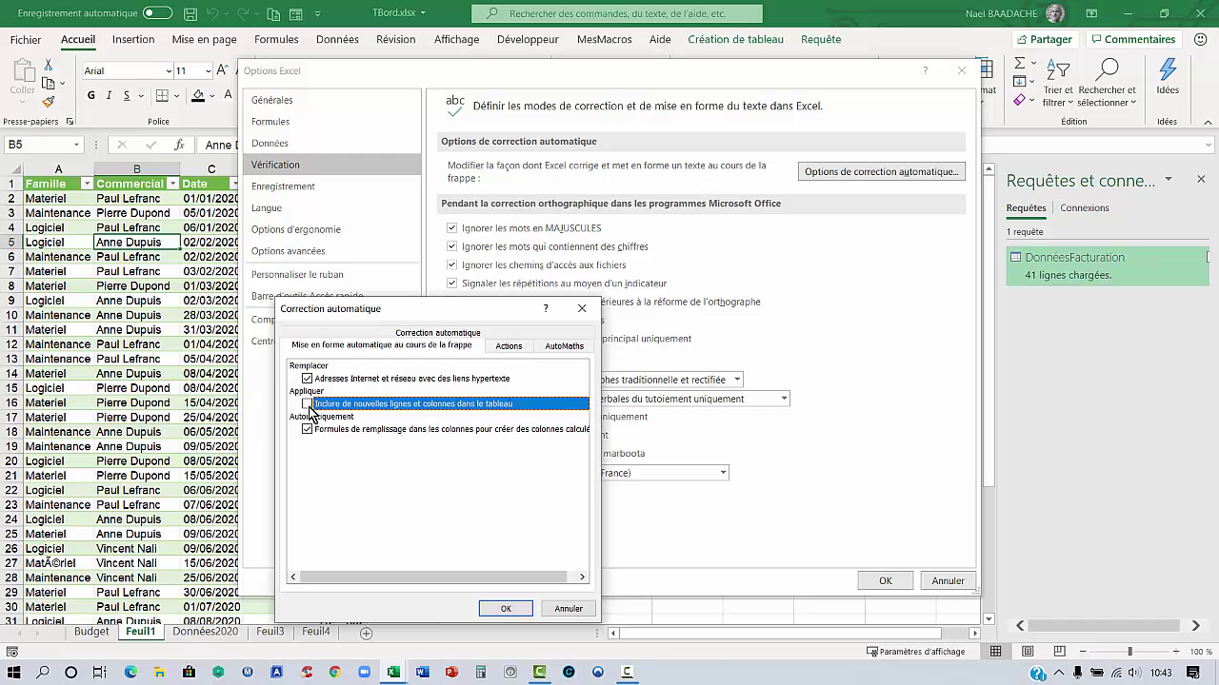
left_click(508, 608)
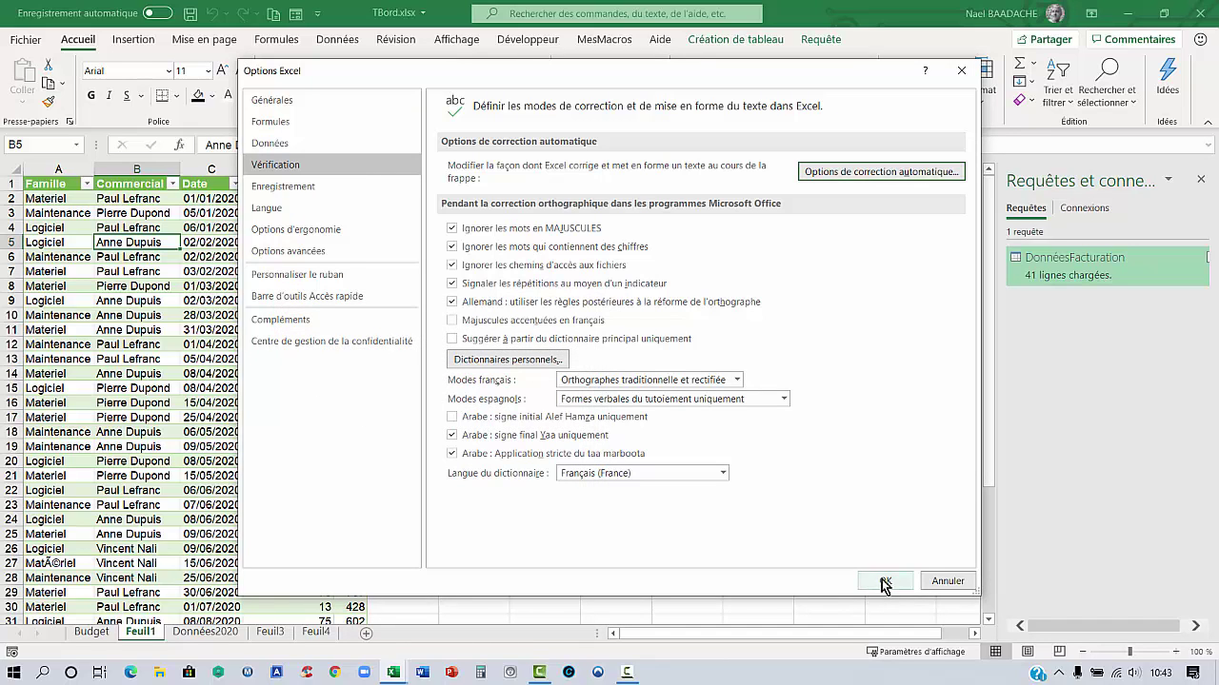
left_click(884, 581)
left_click(166, 287)
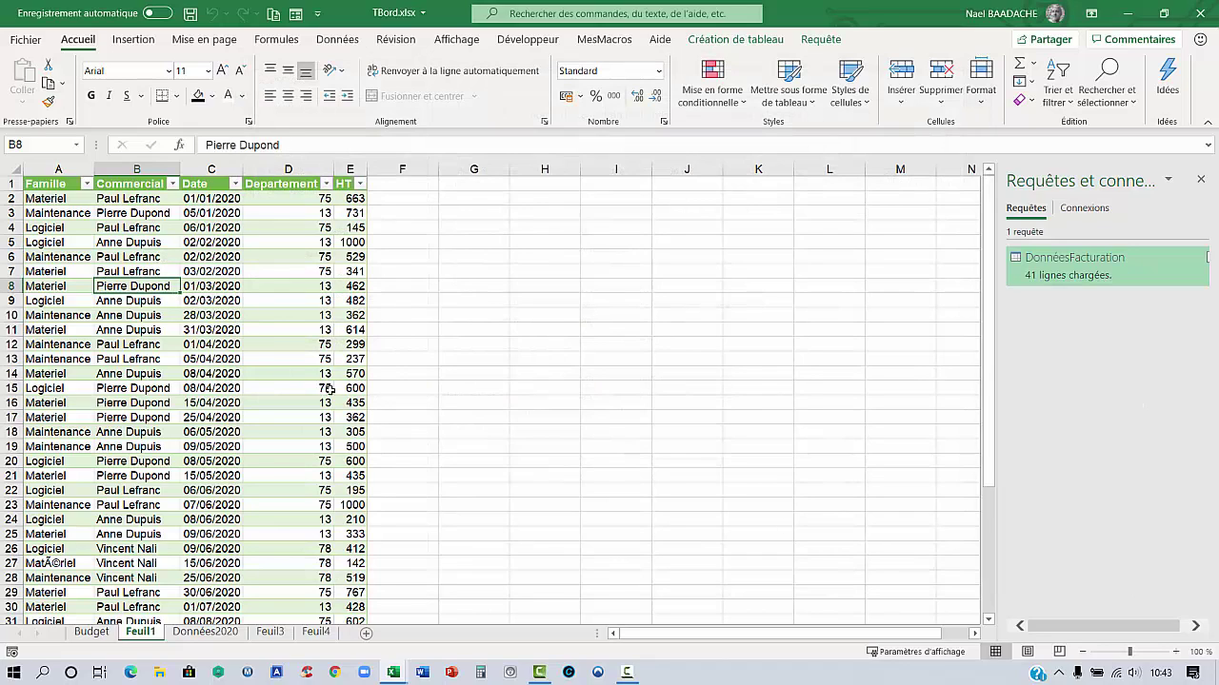
Add a 'Mois Année' header in F1 to extend the billing table
left_click(236, 344)
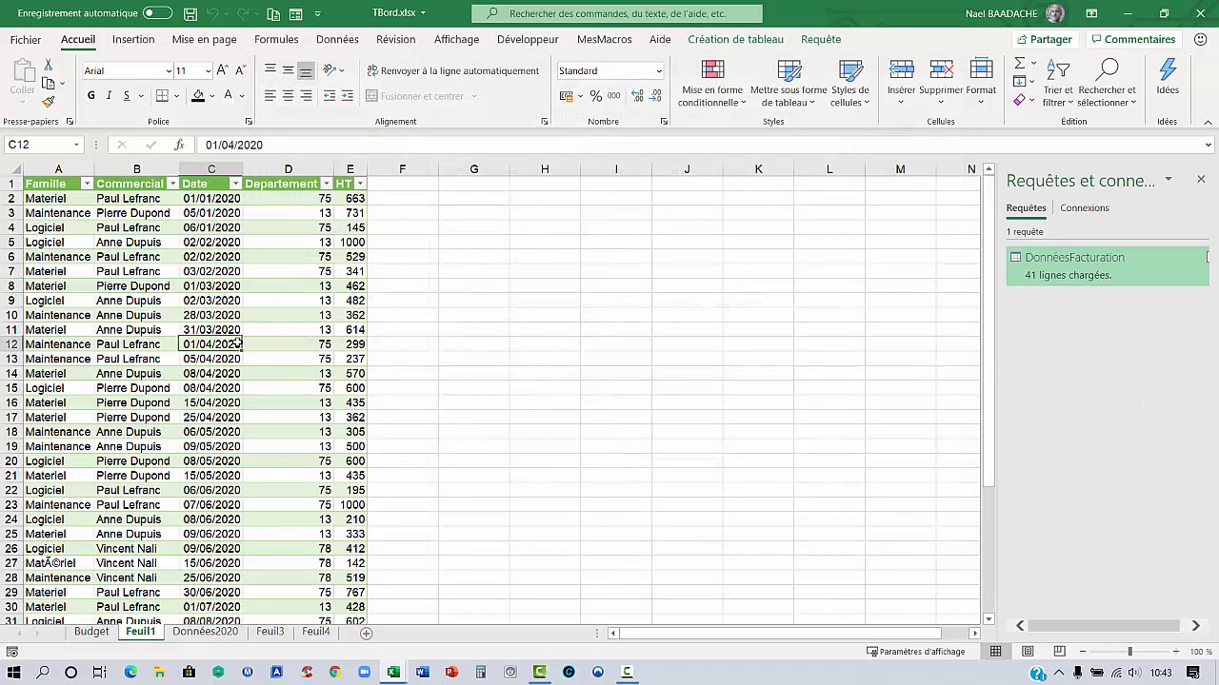
left_click(412, 186)
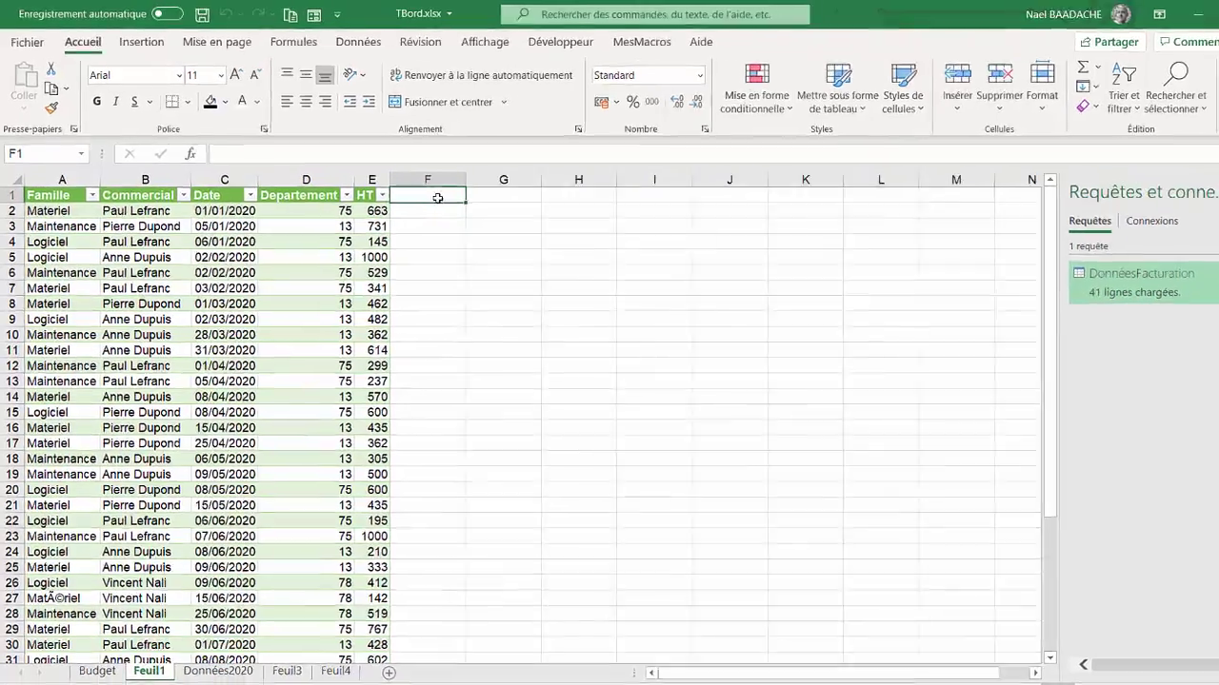
type("Mois")
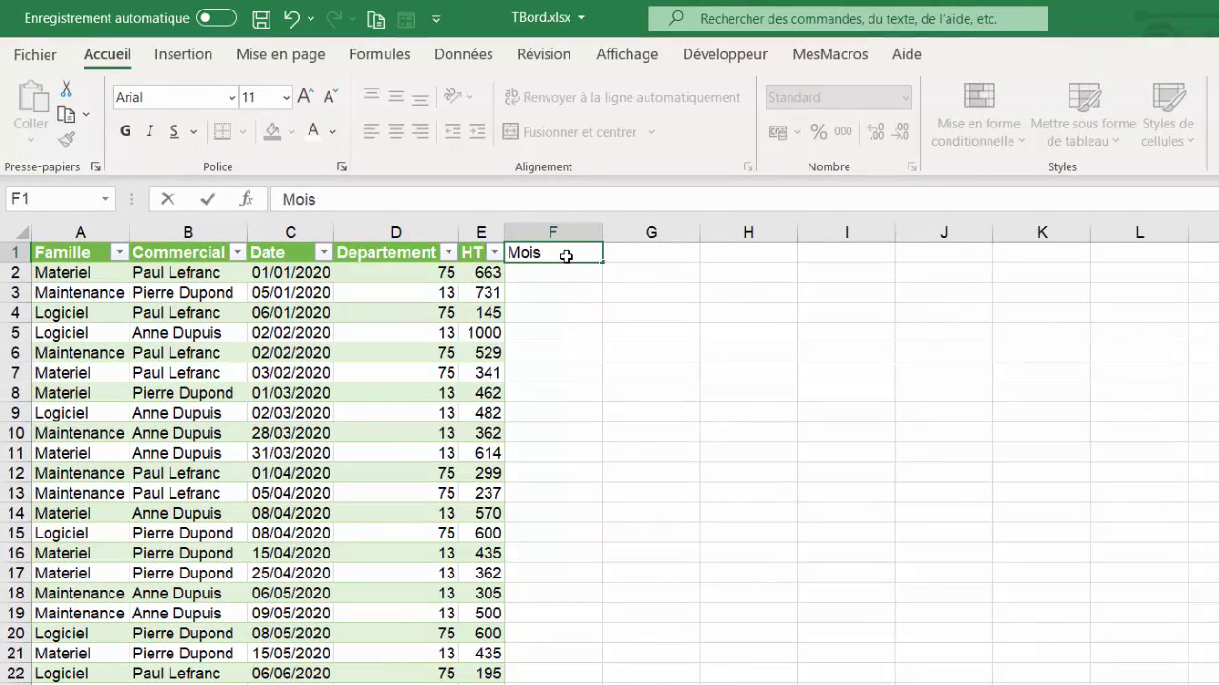
type(" Année")
key("Return")
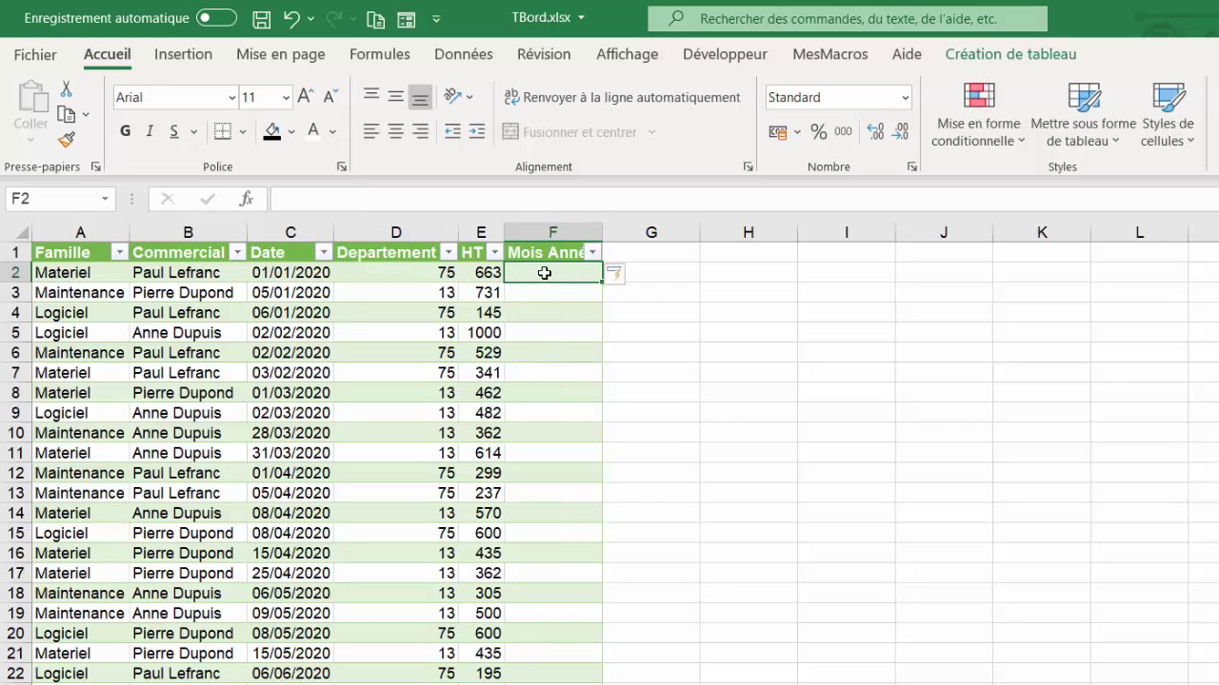
type("=te")
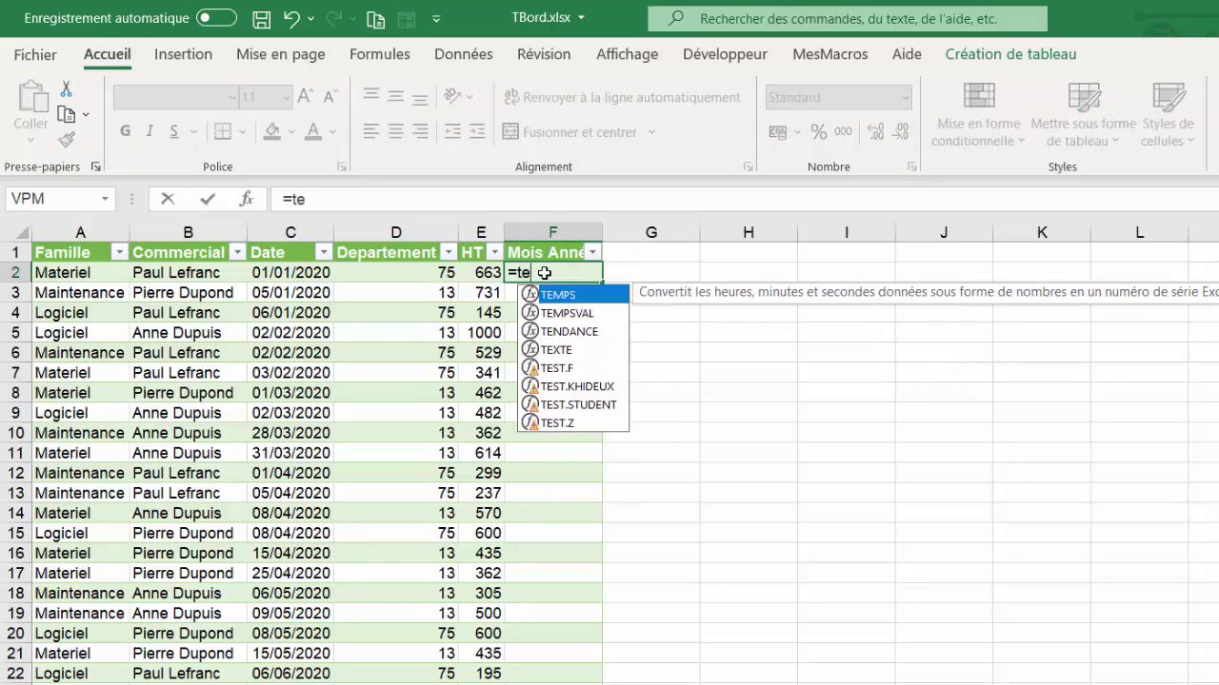
type("xte(")
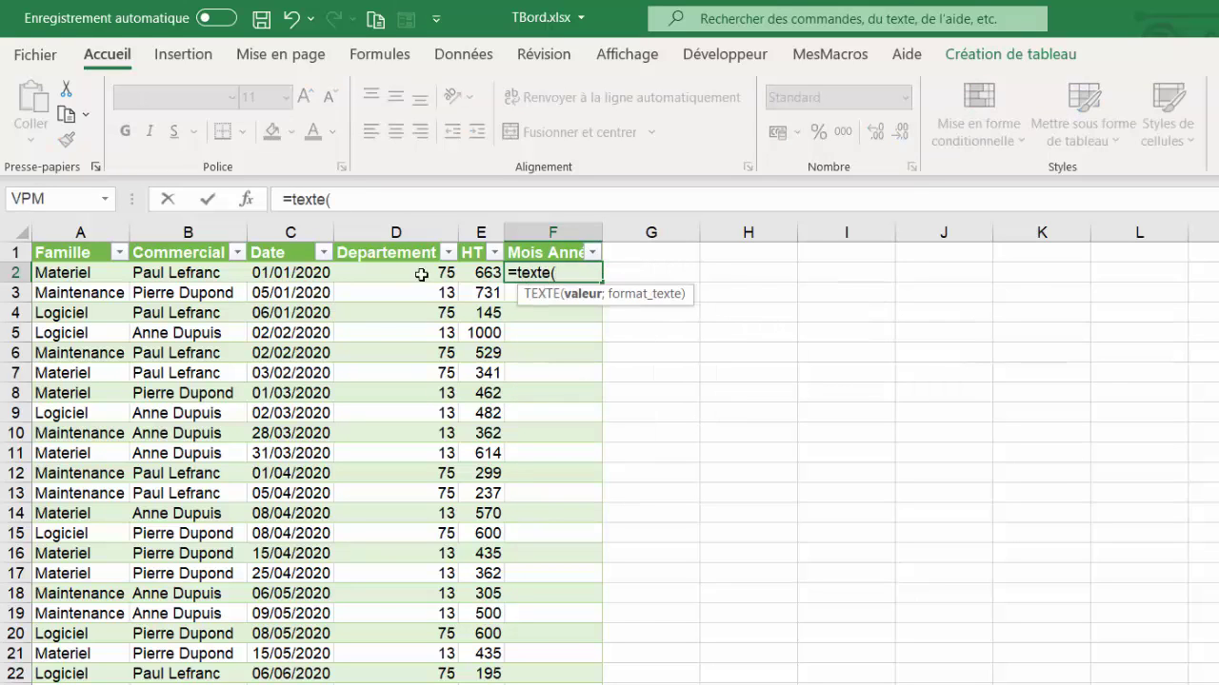
left_click(284, 273)
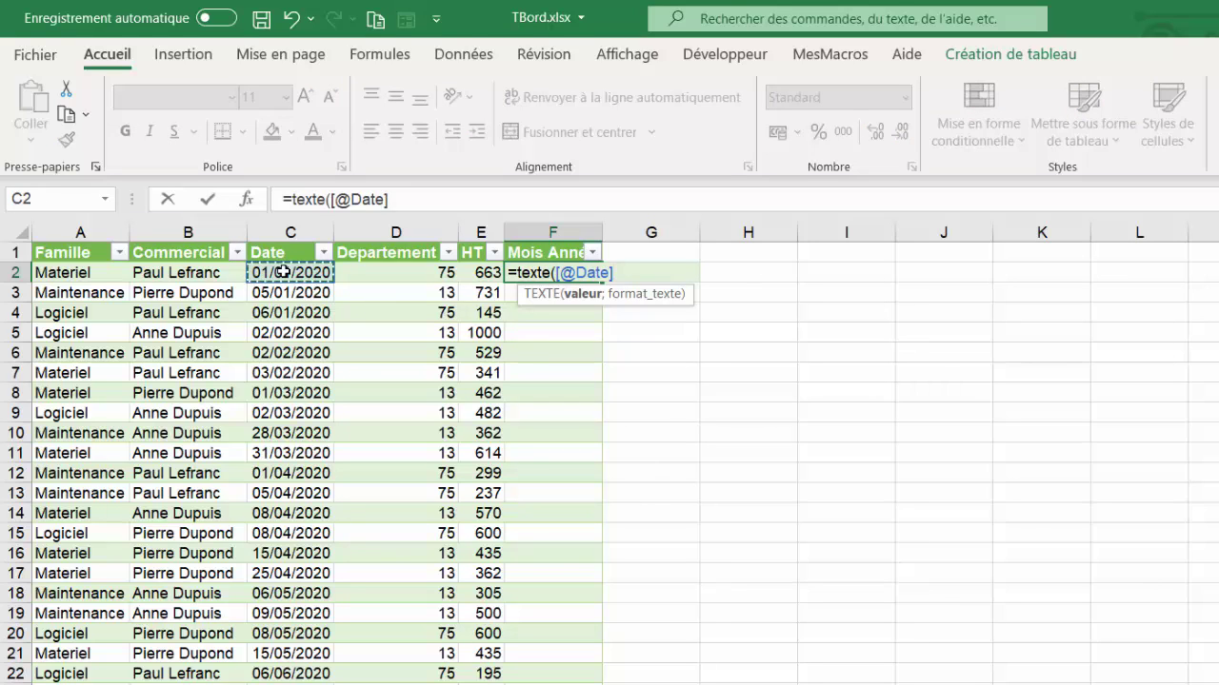
type(";")
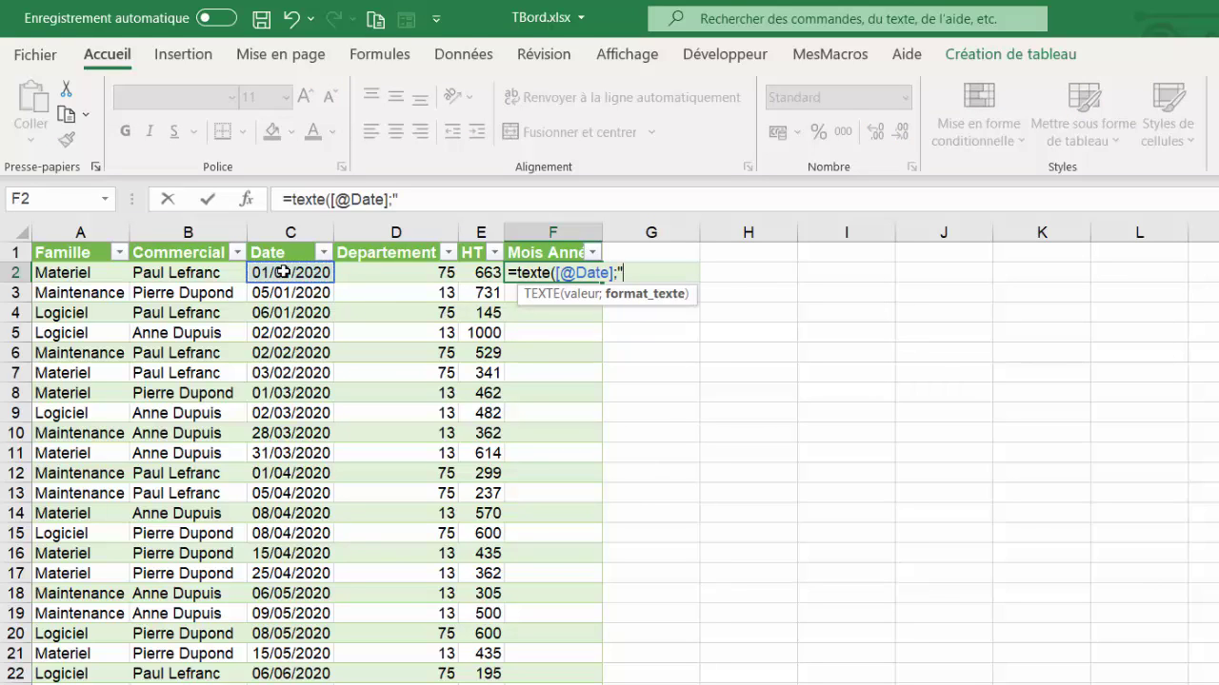
type("\"mmmm")
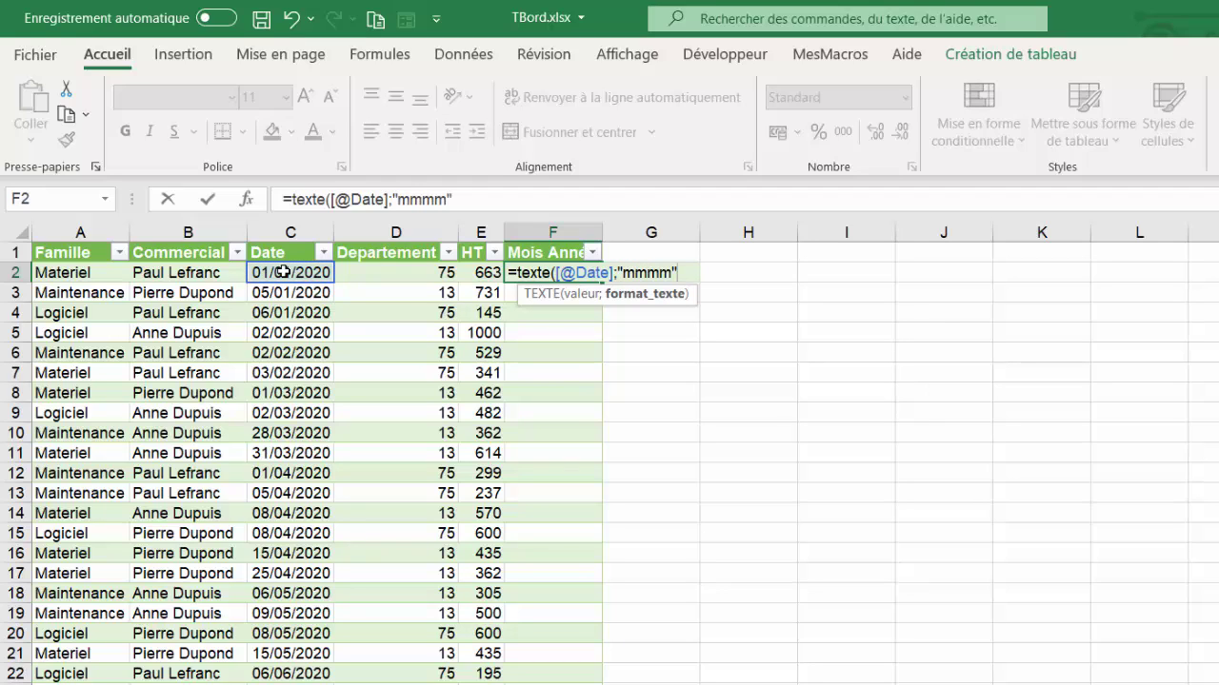
type("\")")
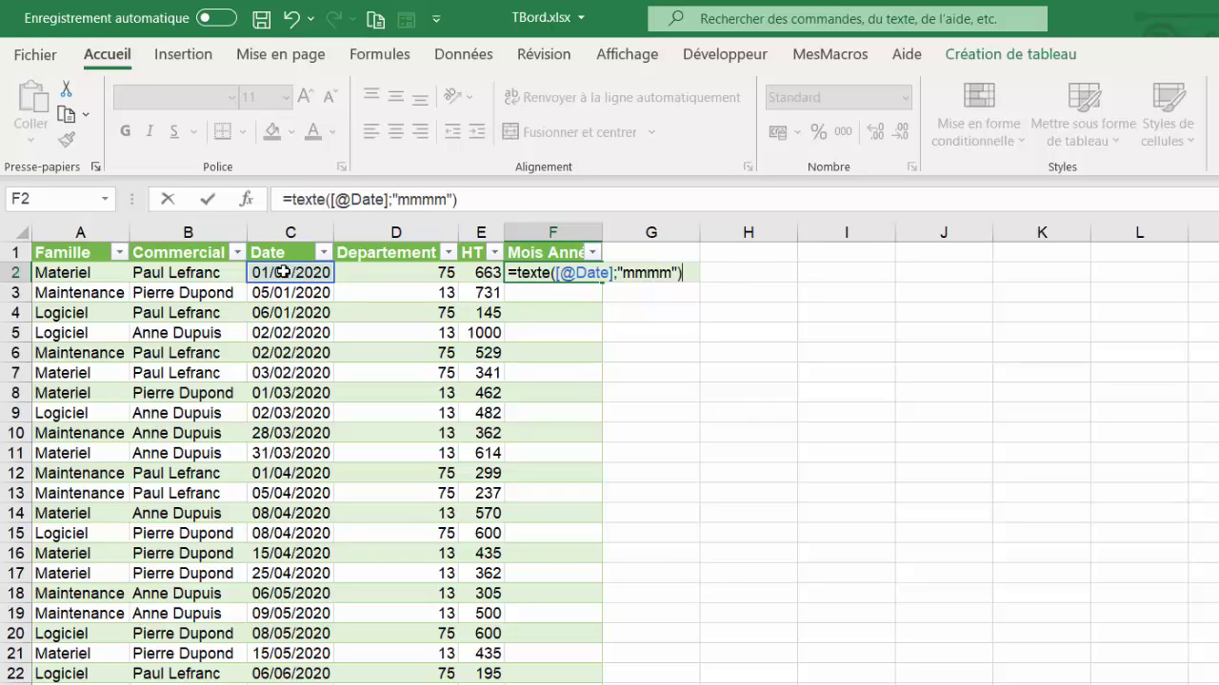
type("&\"")
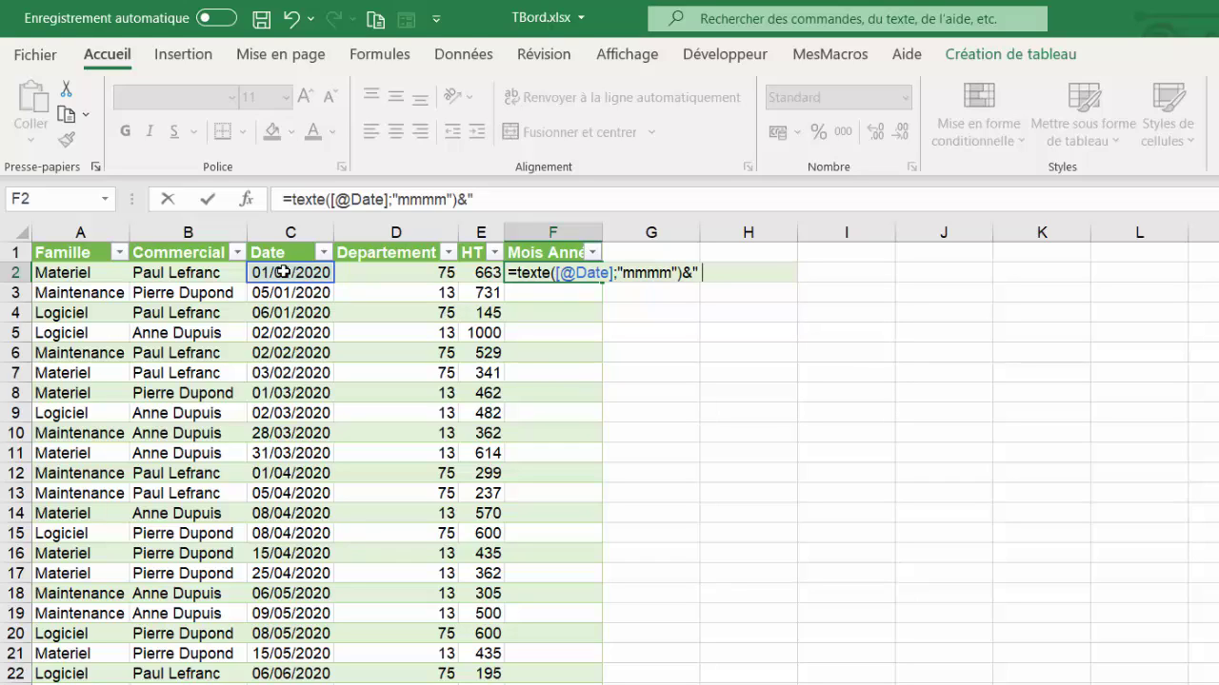
type(" \"&anne")
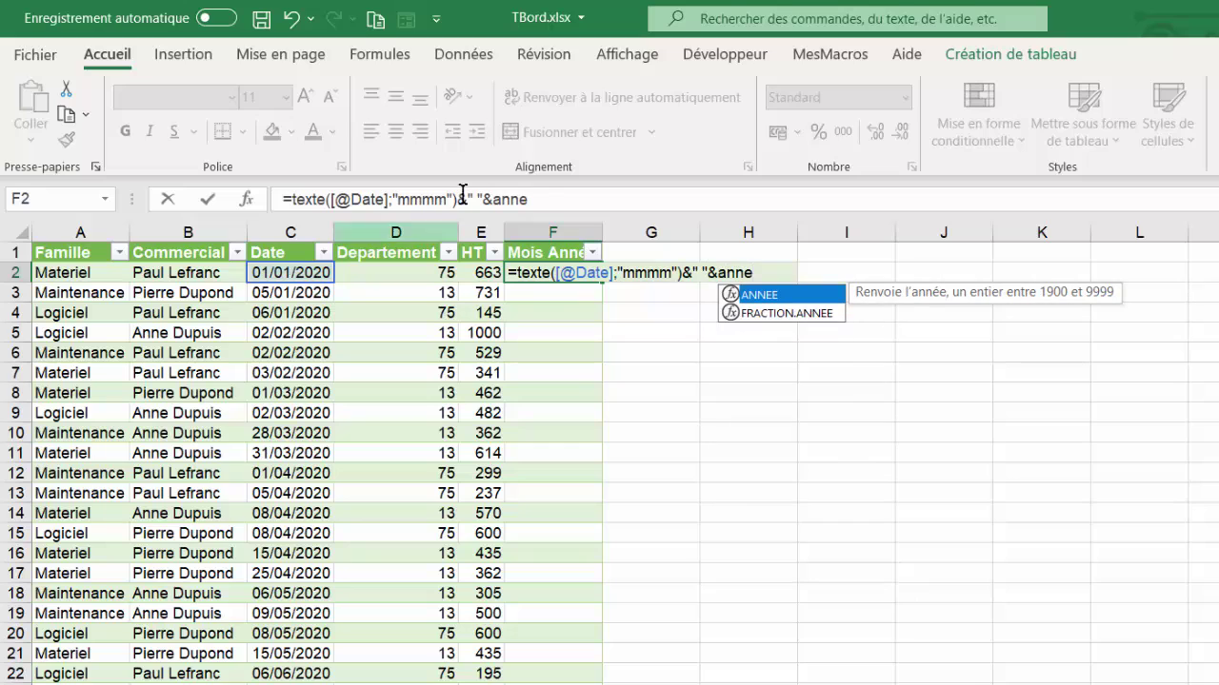
key("Tab")
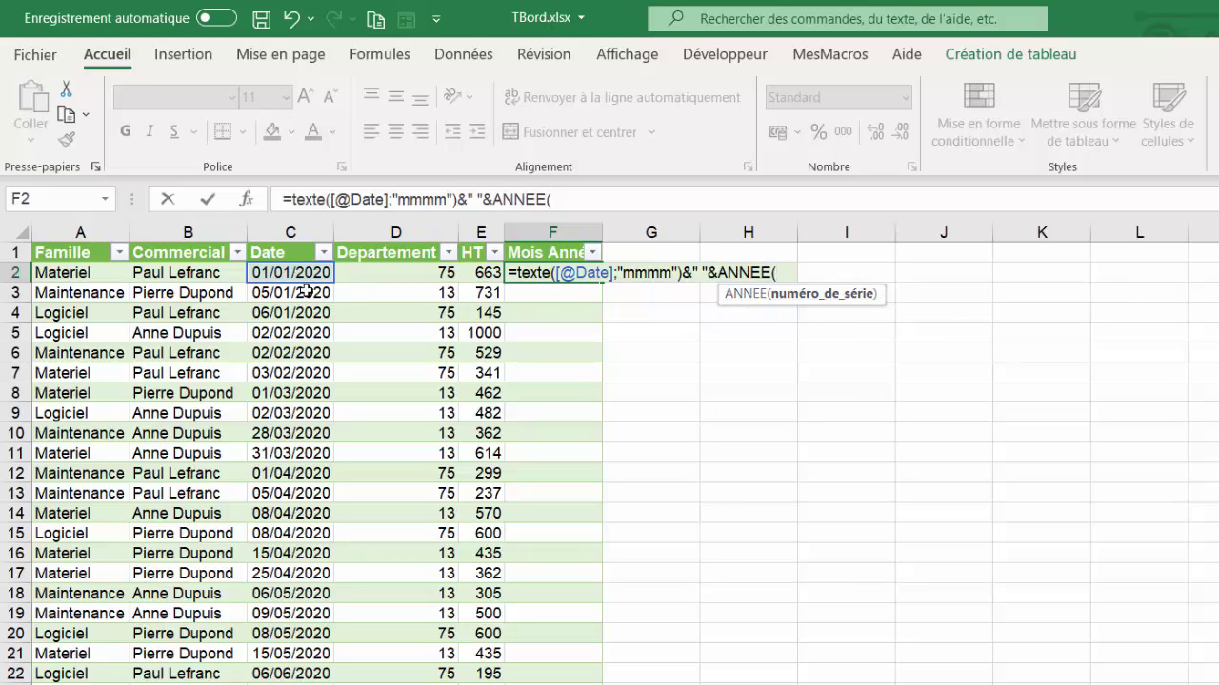
left_click(280, 274)
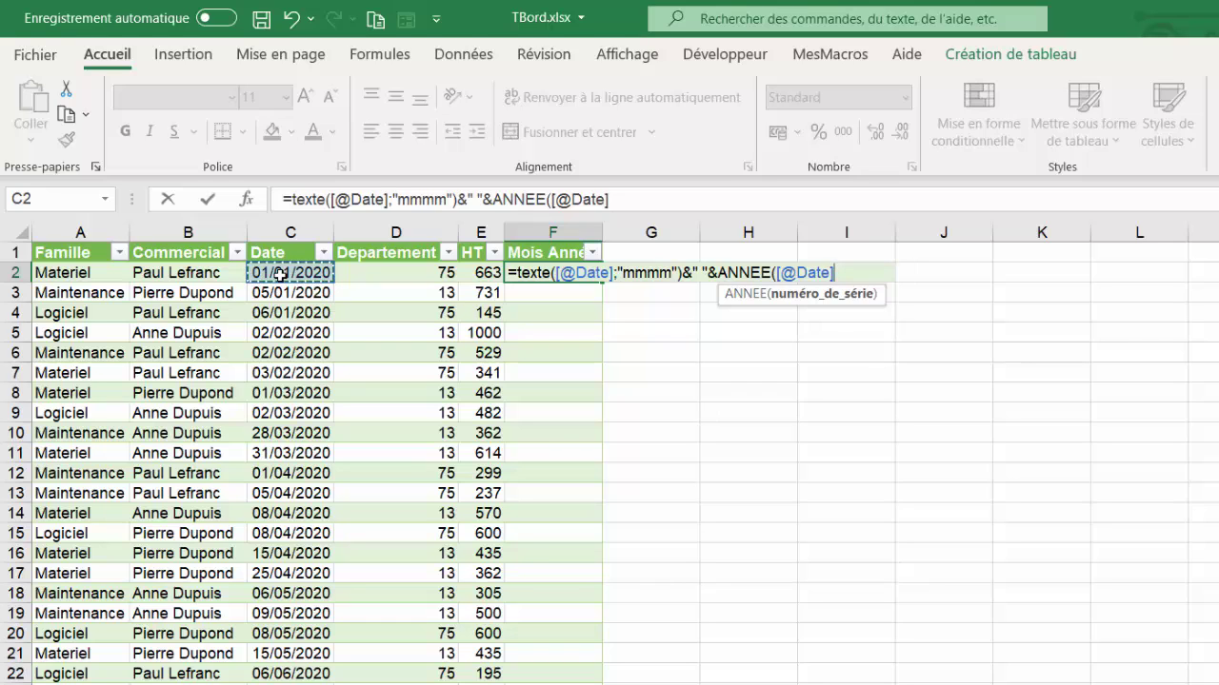
type(")")
key("Return")
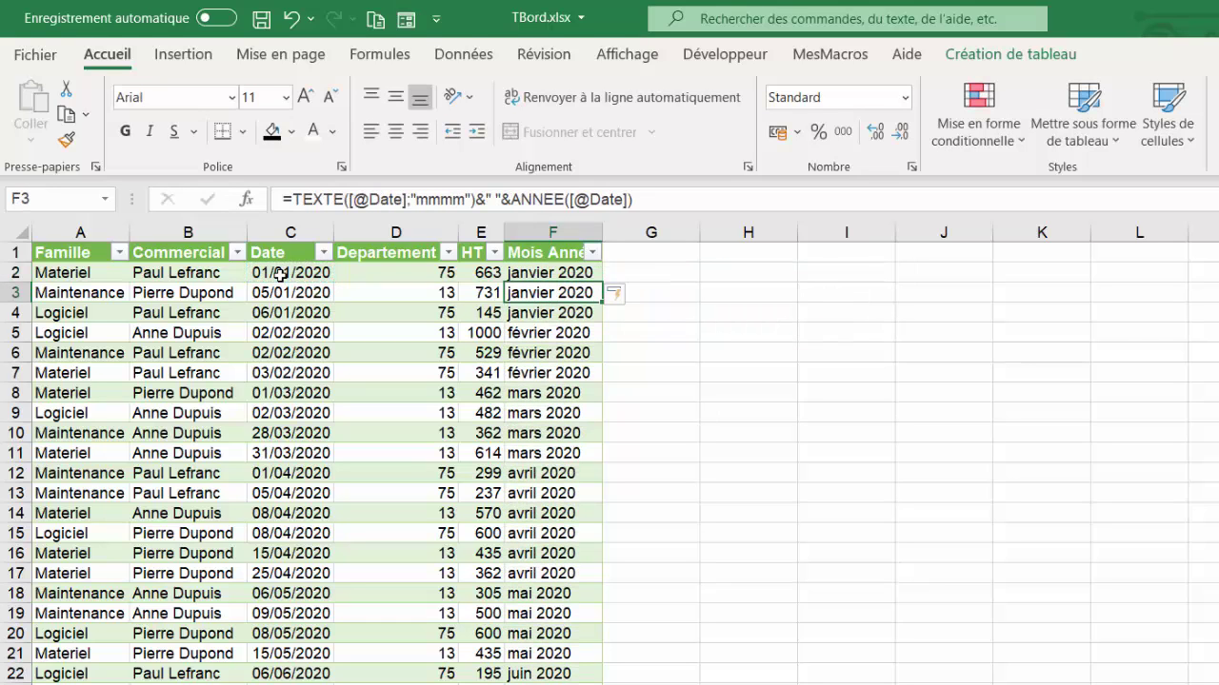
left_click(663, 260)
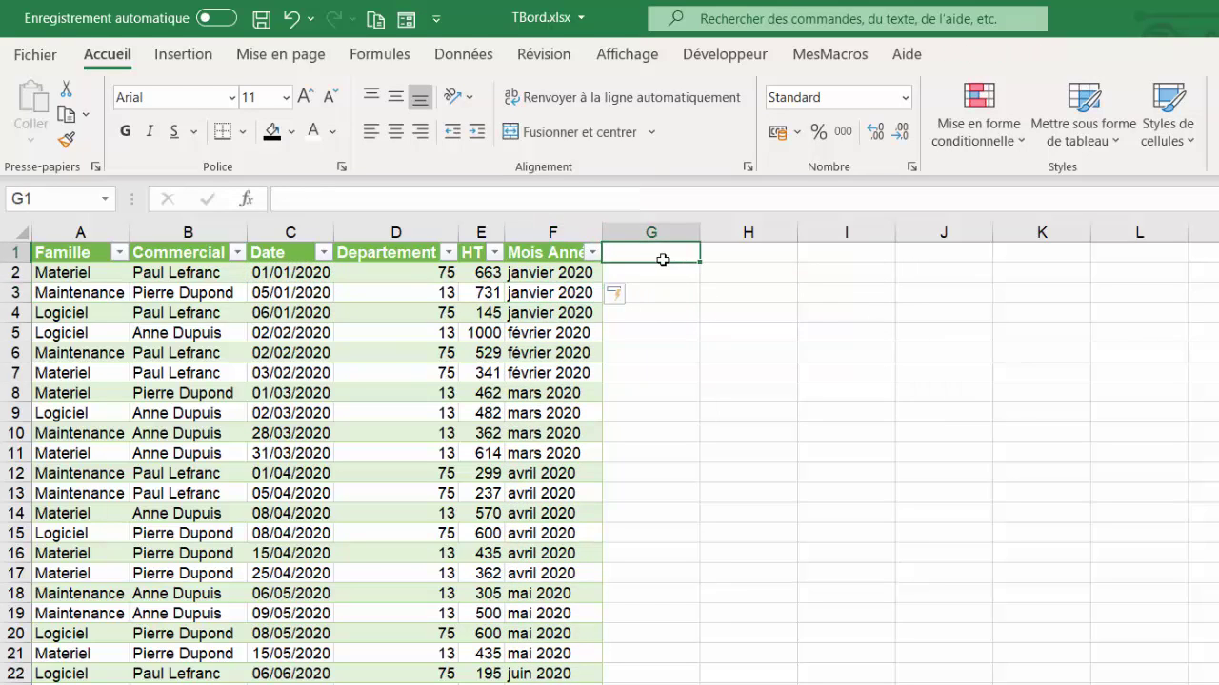
type("Ann")
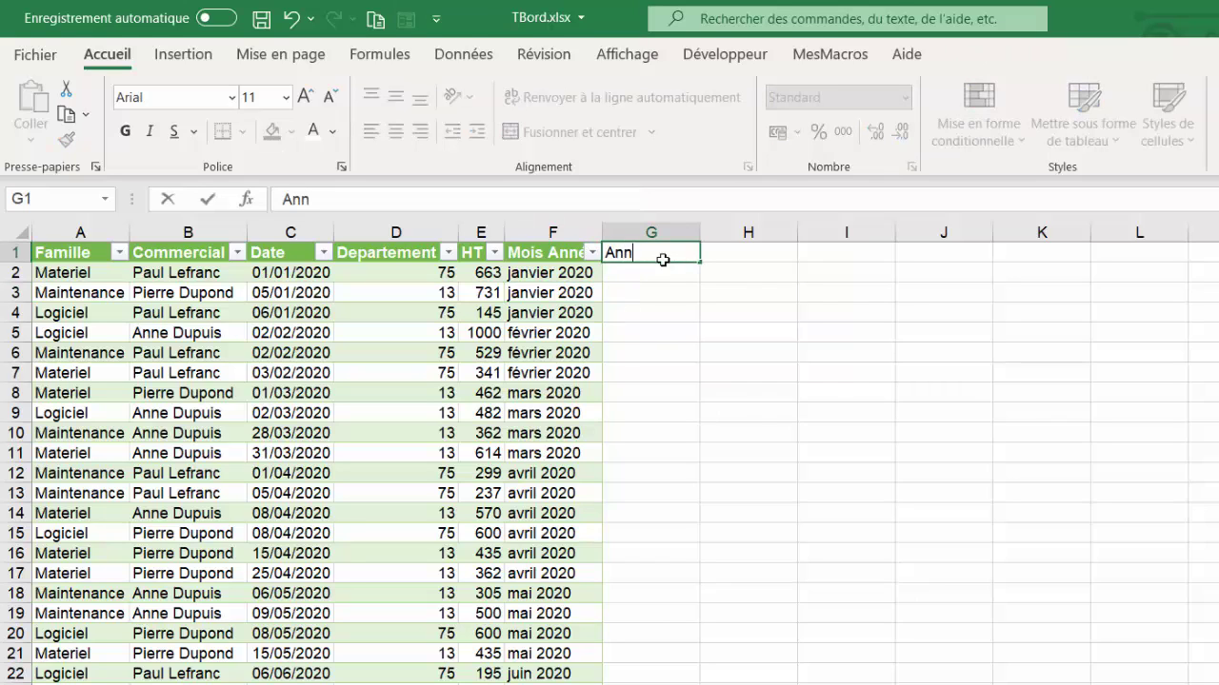
type("ée")
key("Return")
type("=ann")
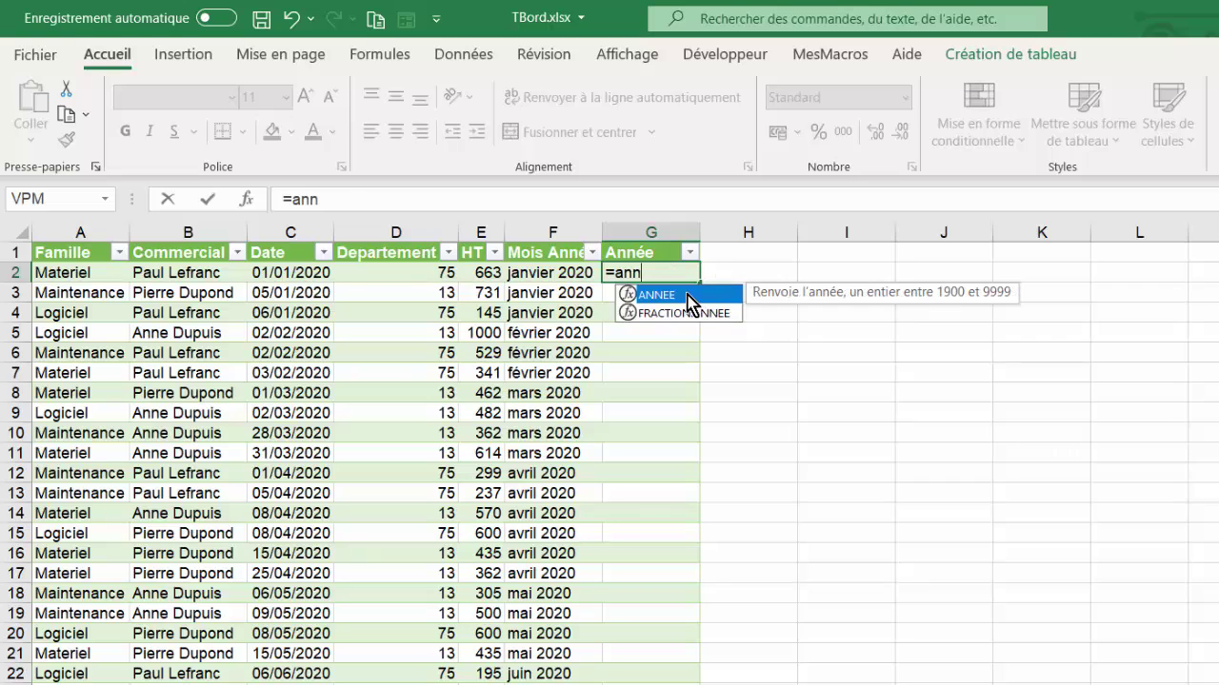
double_click(688, 294)
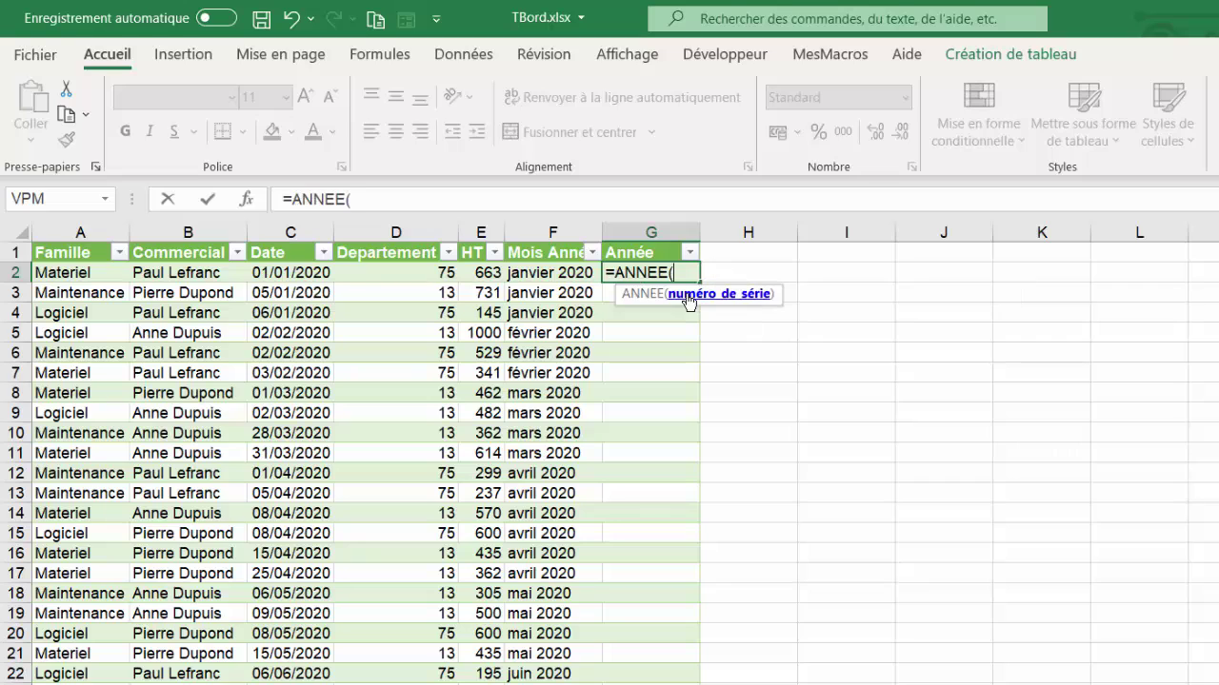
left_click(281, 274)
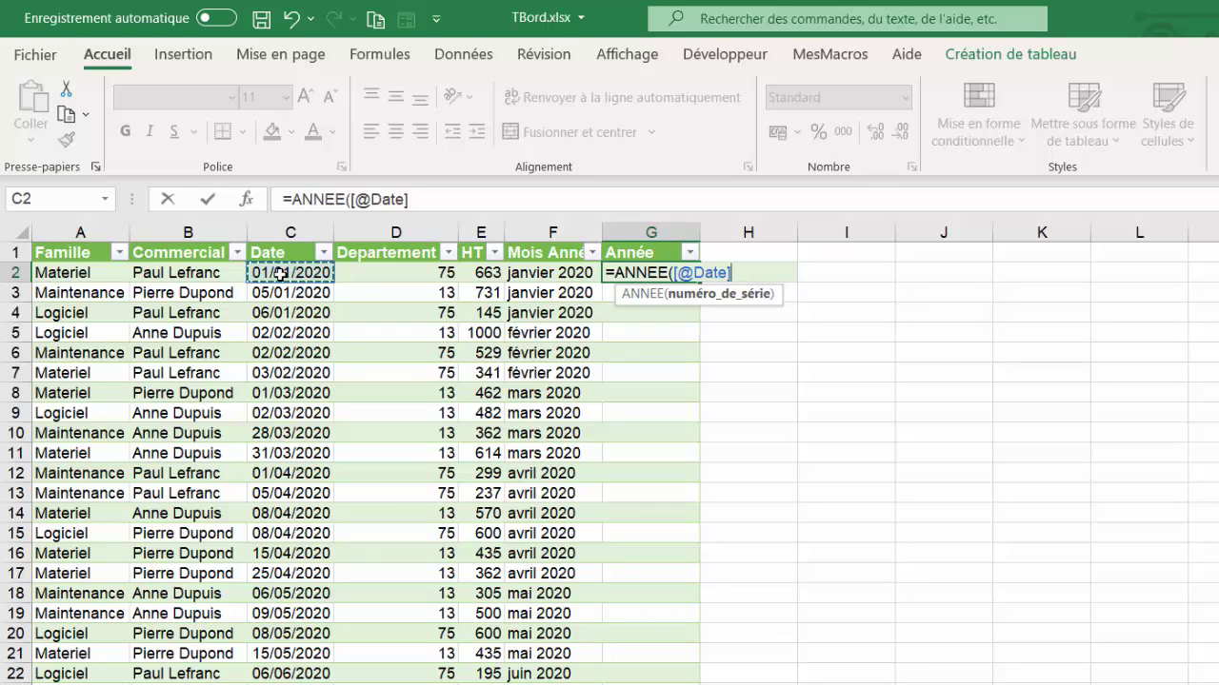
type(")")
key("Return")
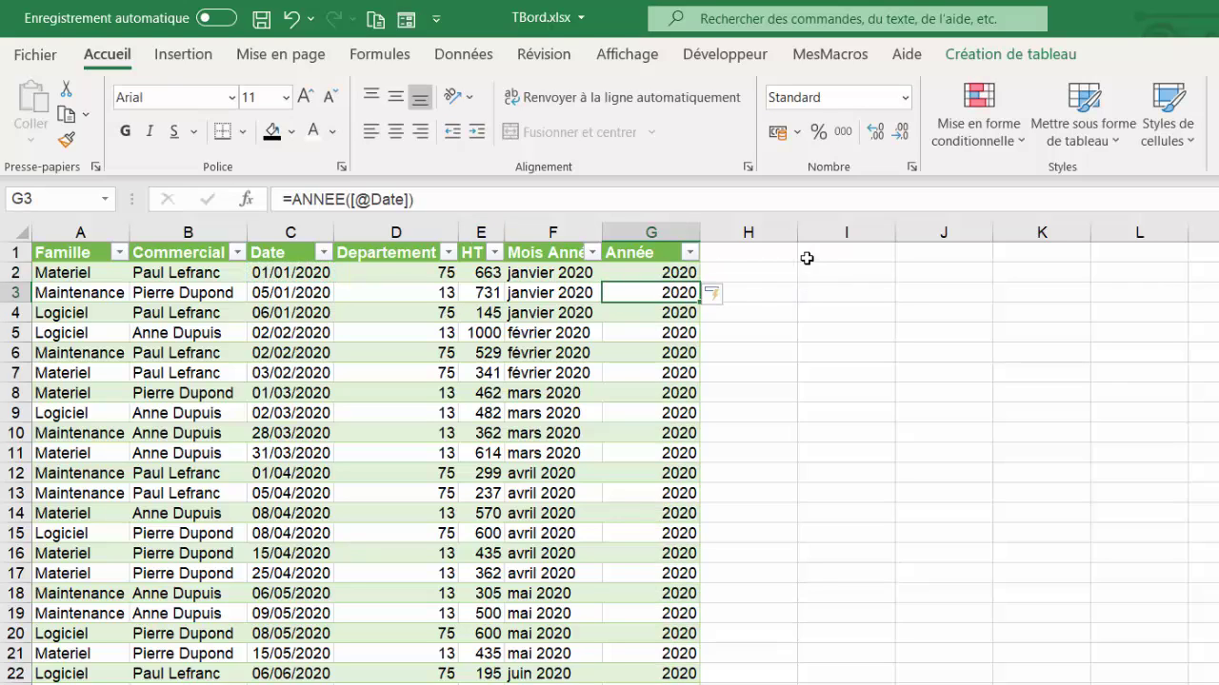
left_click(763, 253)
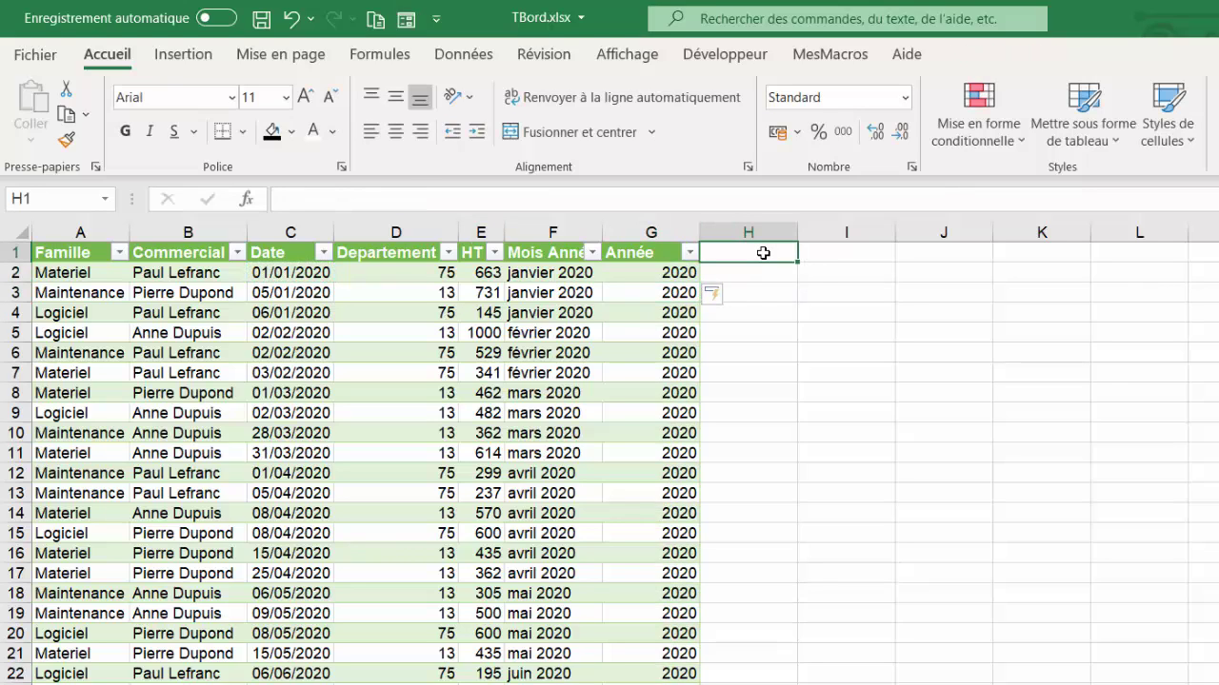
Add a 'Mois' header in H1 so the table gains a new column
type("=")
key("BackSpace")
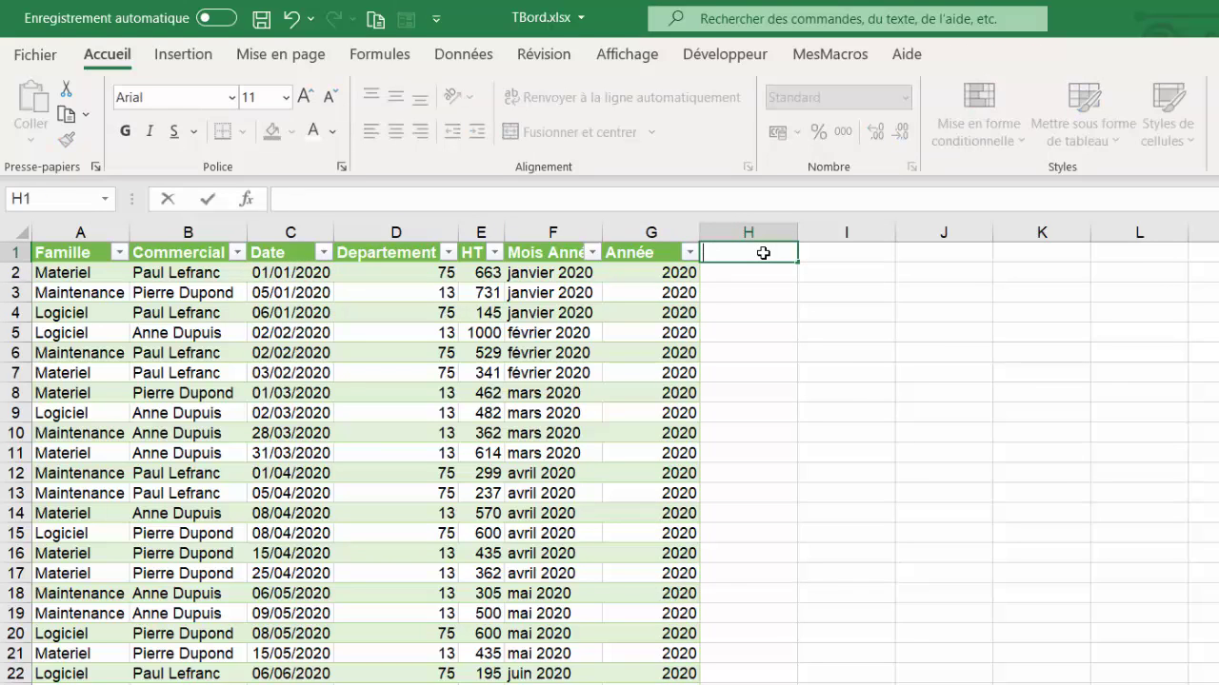
type("Mois")
key("Return")
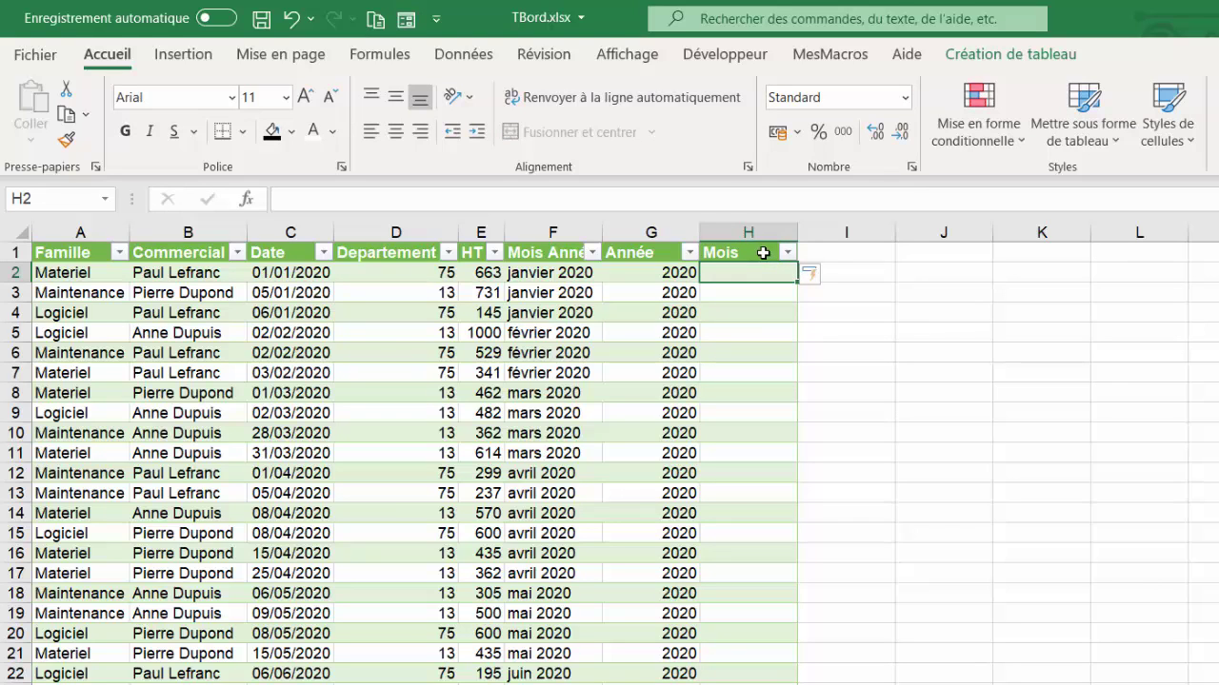
type("=")
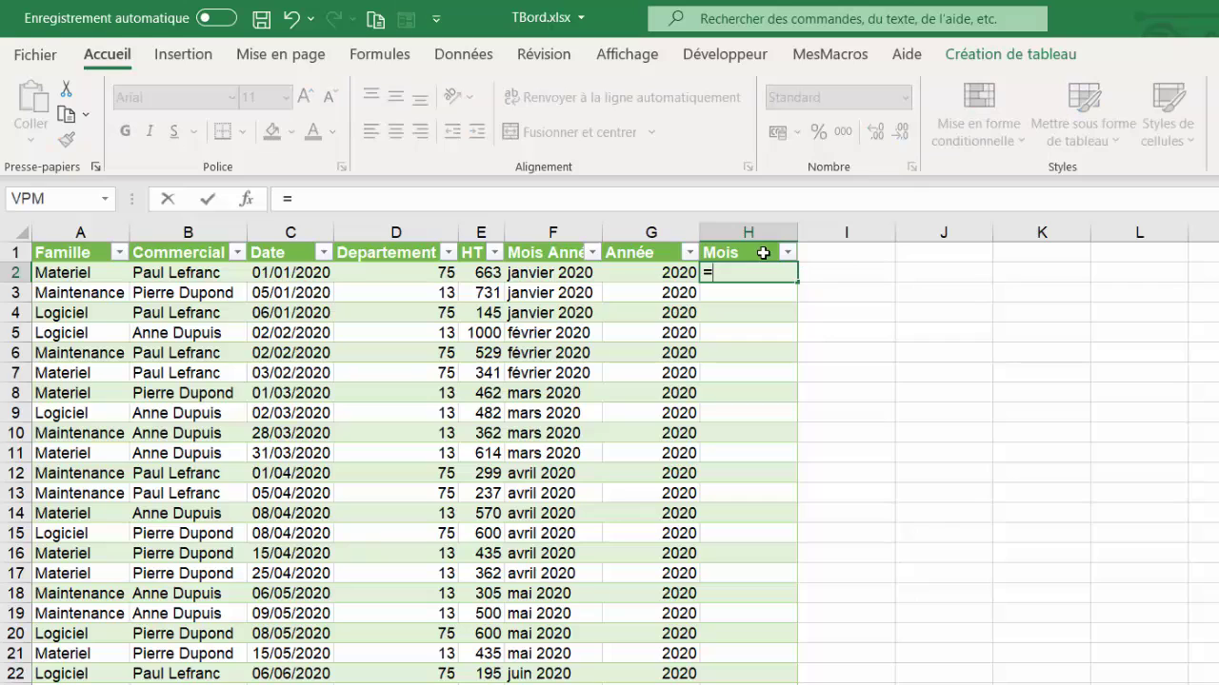
type("mois")
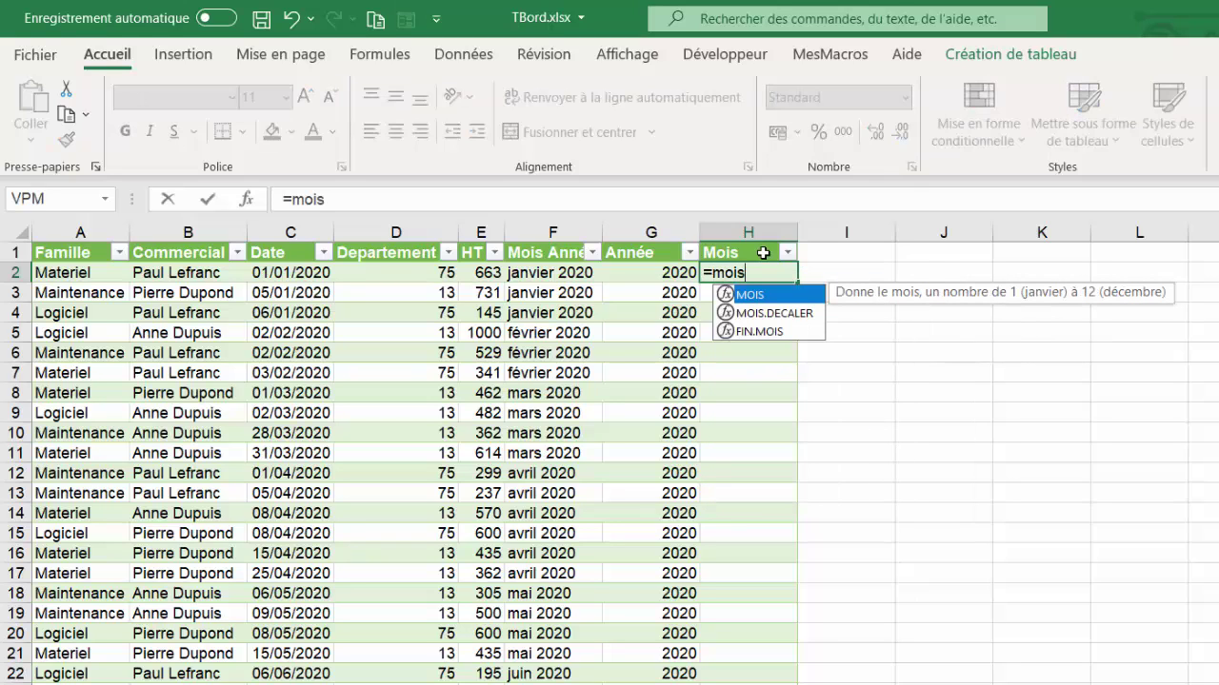
key("BackSpace")
key("BackSpace")
key("BackSpace")
key("BackSpace")
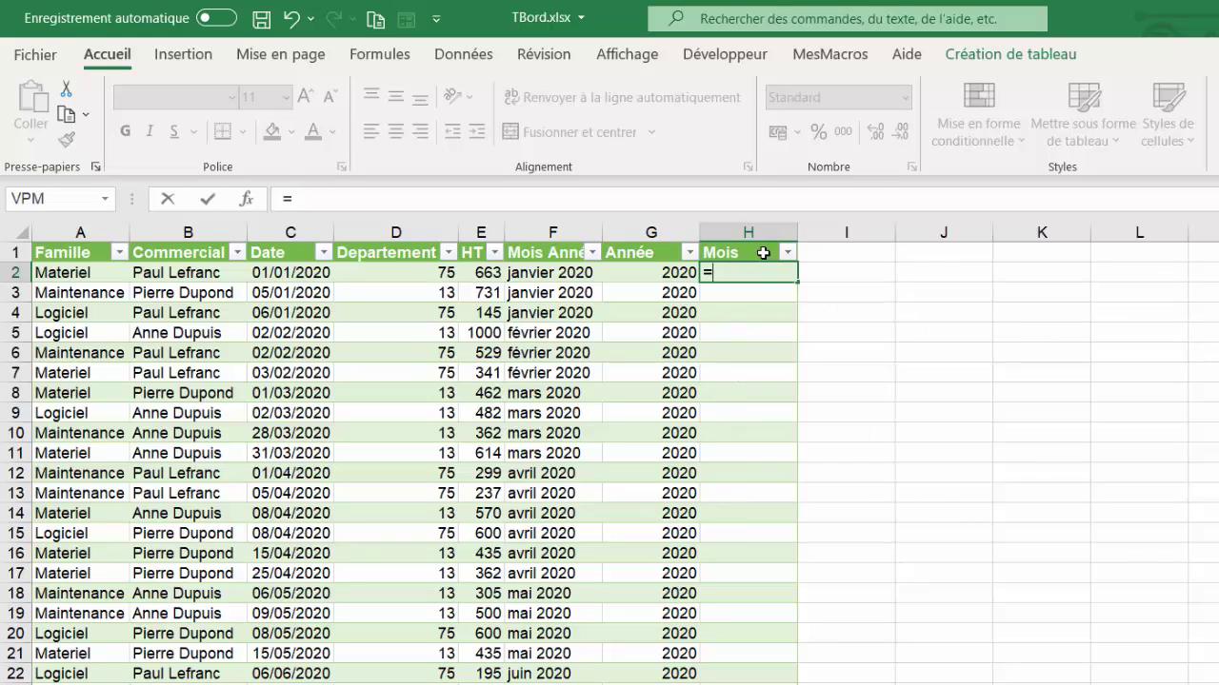
type("texte(")
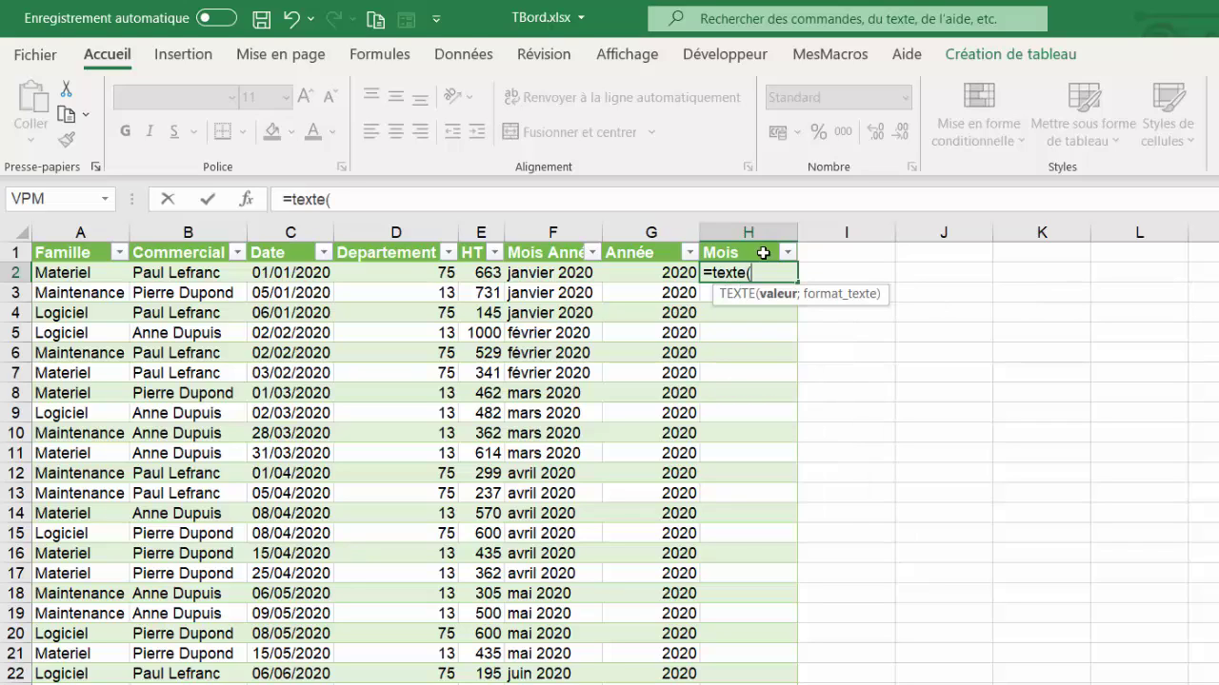
left_click(277, 272)
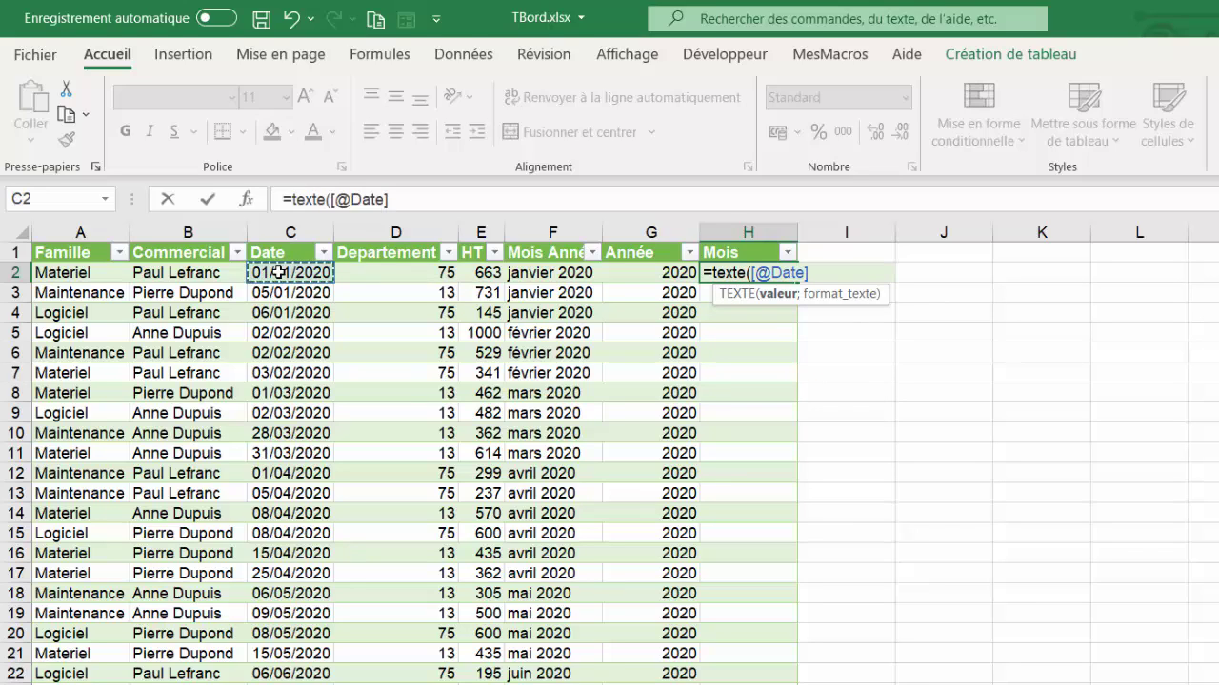
type(";")
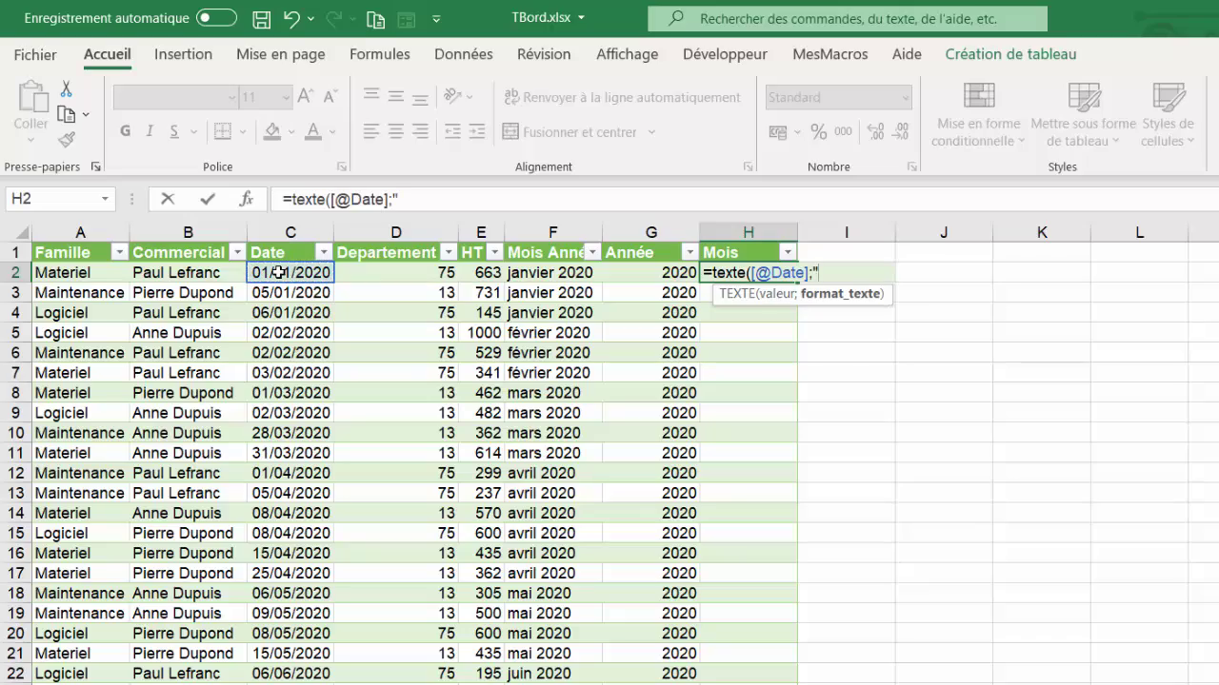
type("\"mmmm\"")
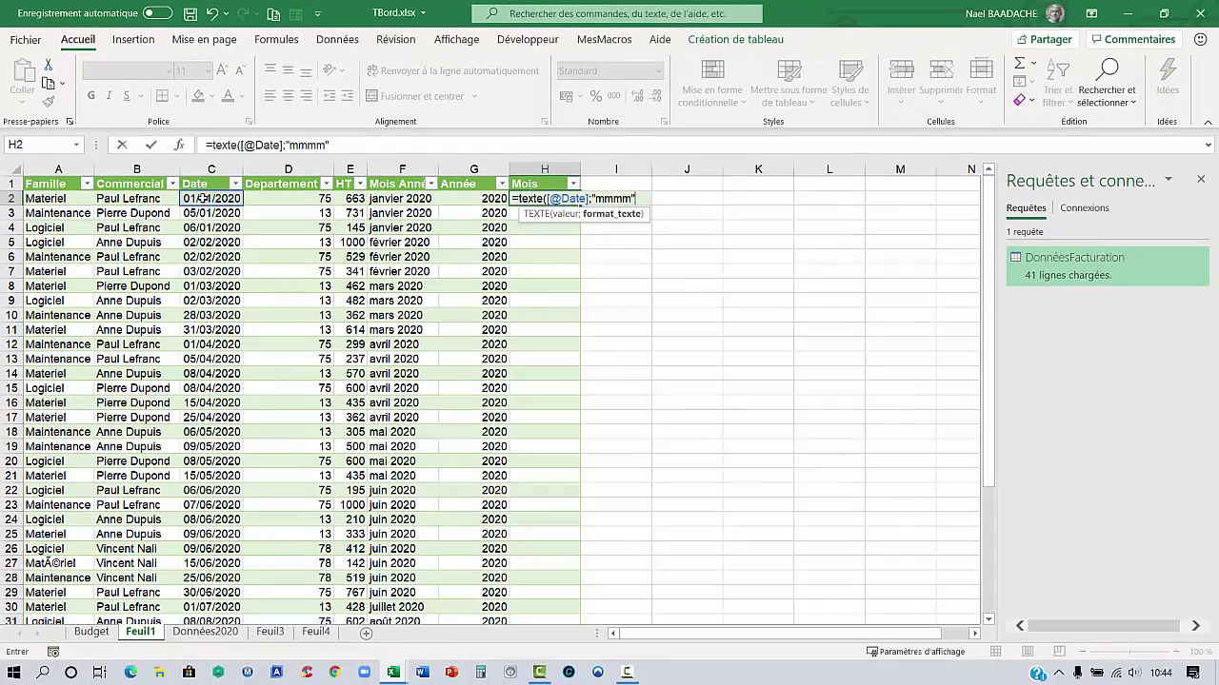
type(")")
key("Return")
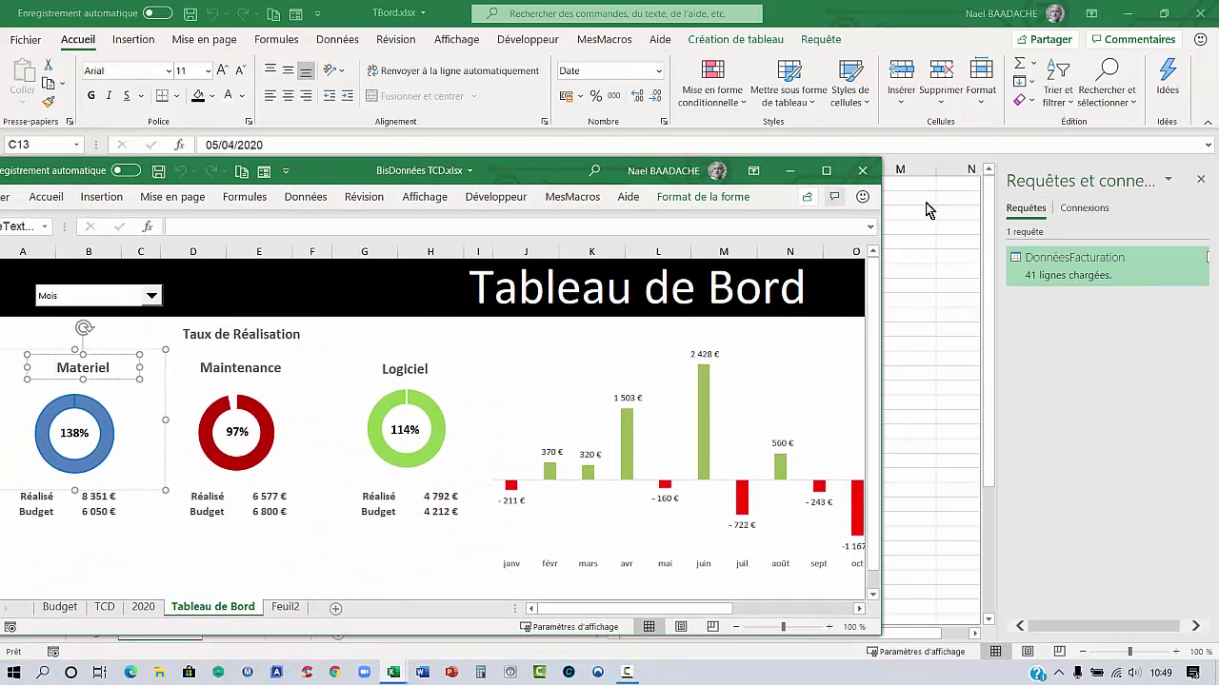
Maximize the BisDonnées TCD dashboard and inspect its month combo box
left_click(826, 173)
left_click(464, 444)
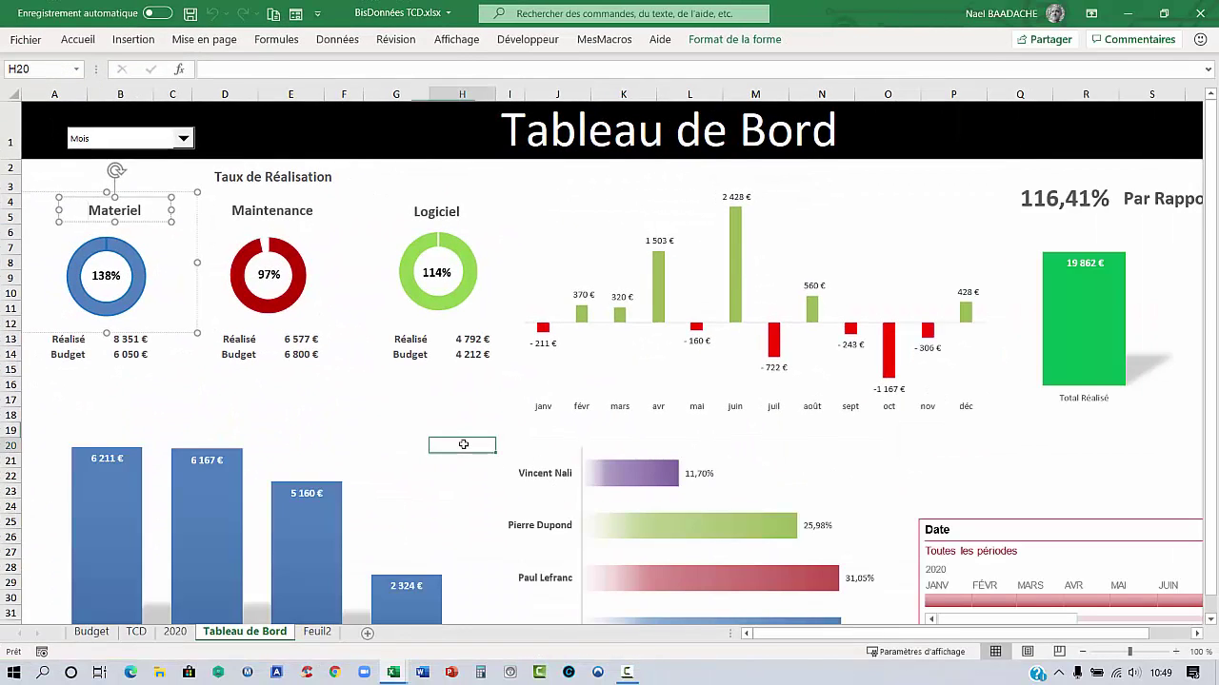
right_click(136, 144)
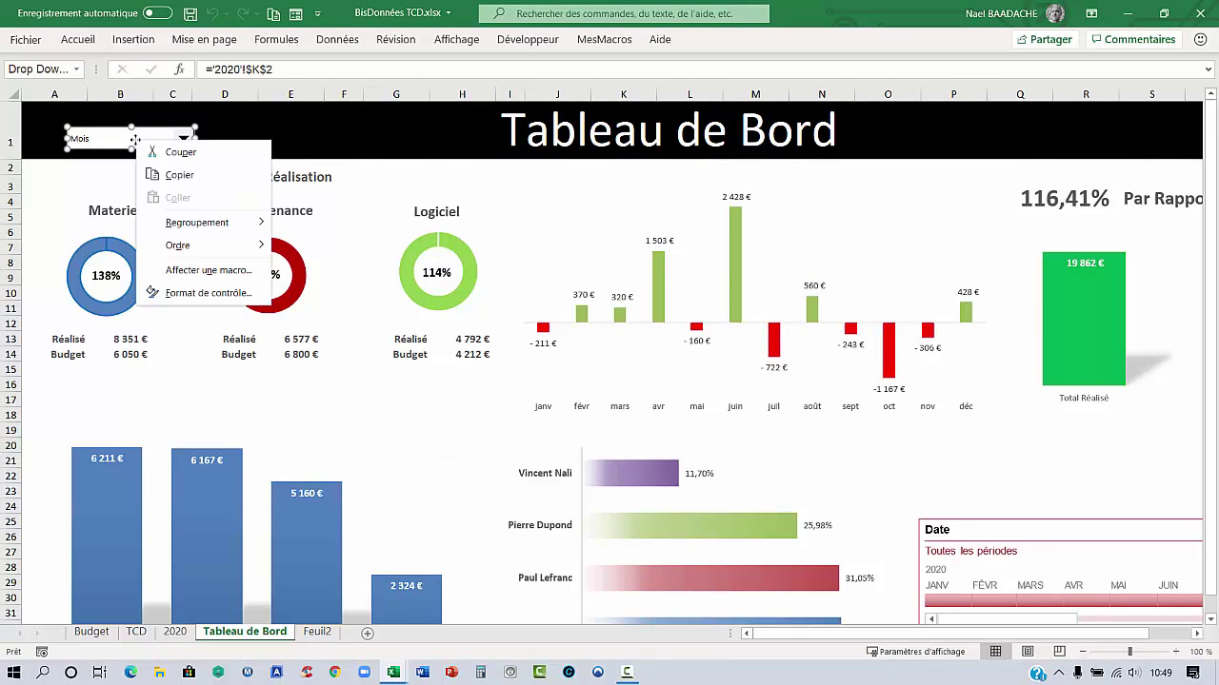
key("Escape")
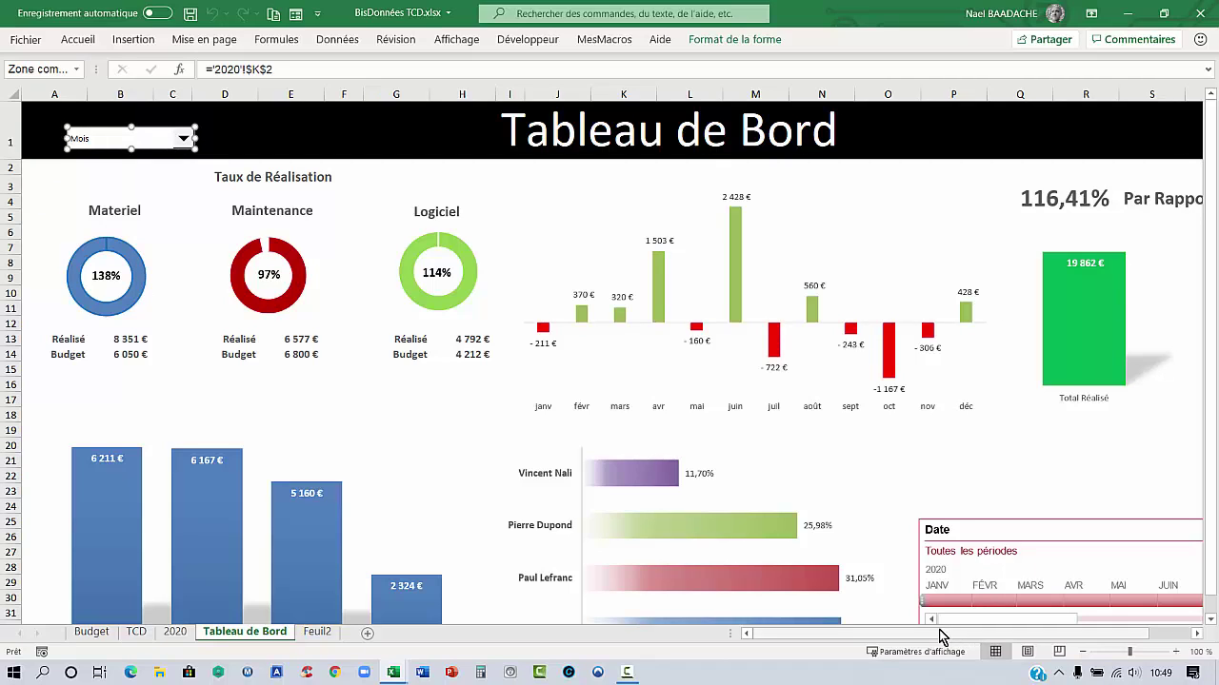
left_click_drag(1010, 619, 1044, 622)
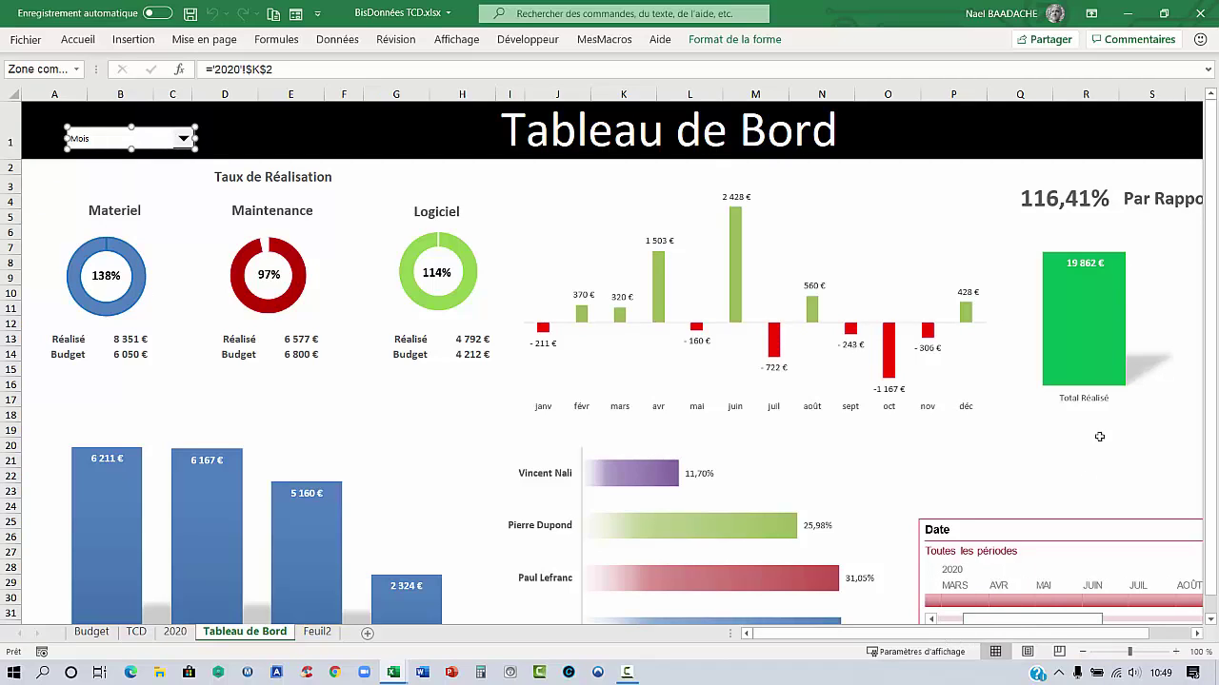
left_click(1197, 634)
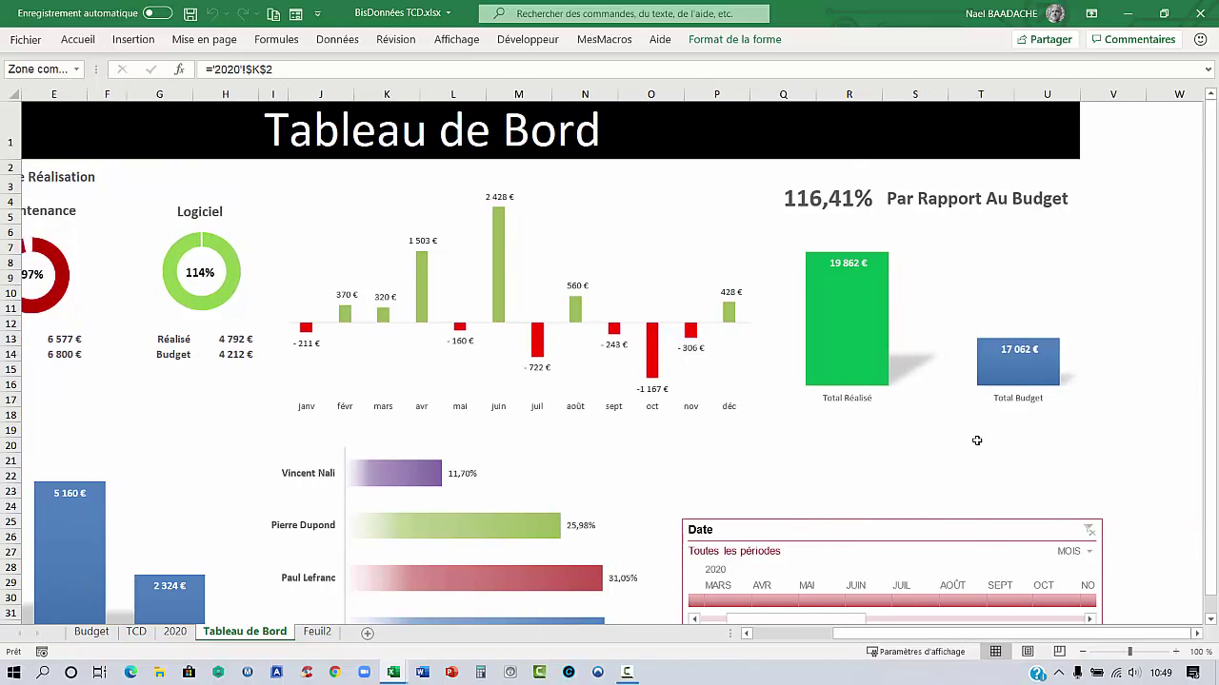
scroll(864, 413, "down", 1)
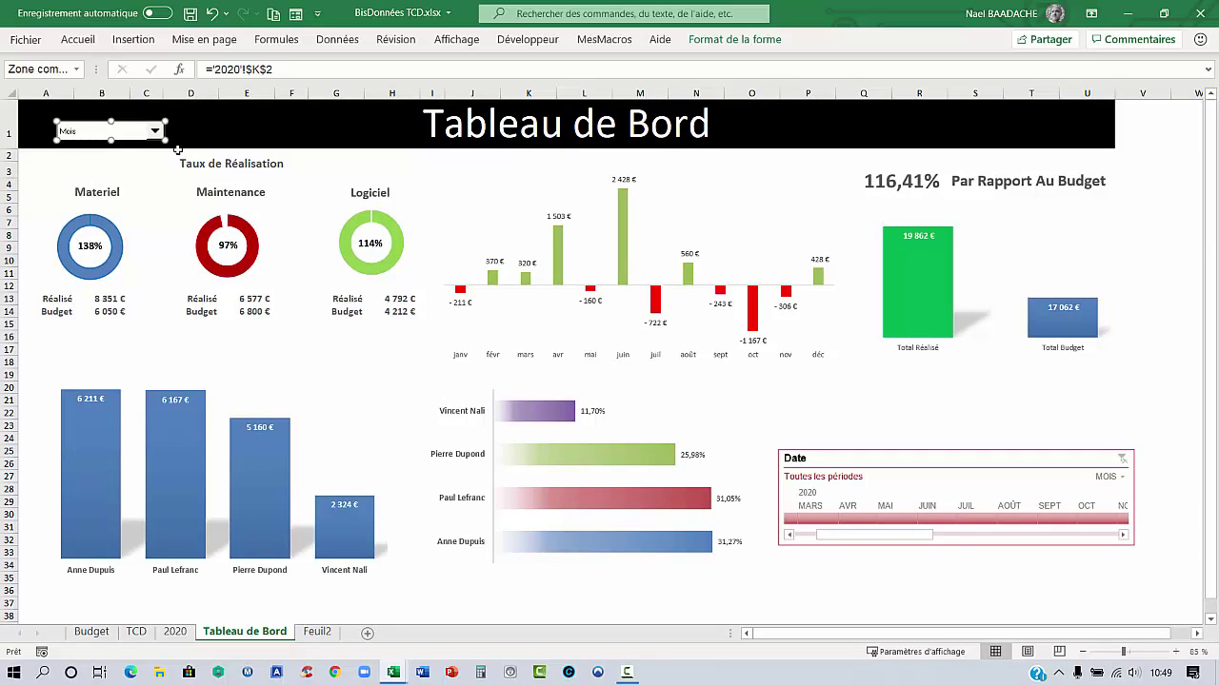
Choose janv 2020 in the month dropdown, then restore the dashboard window and move it aside
left_click(29, 178)
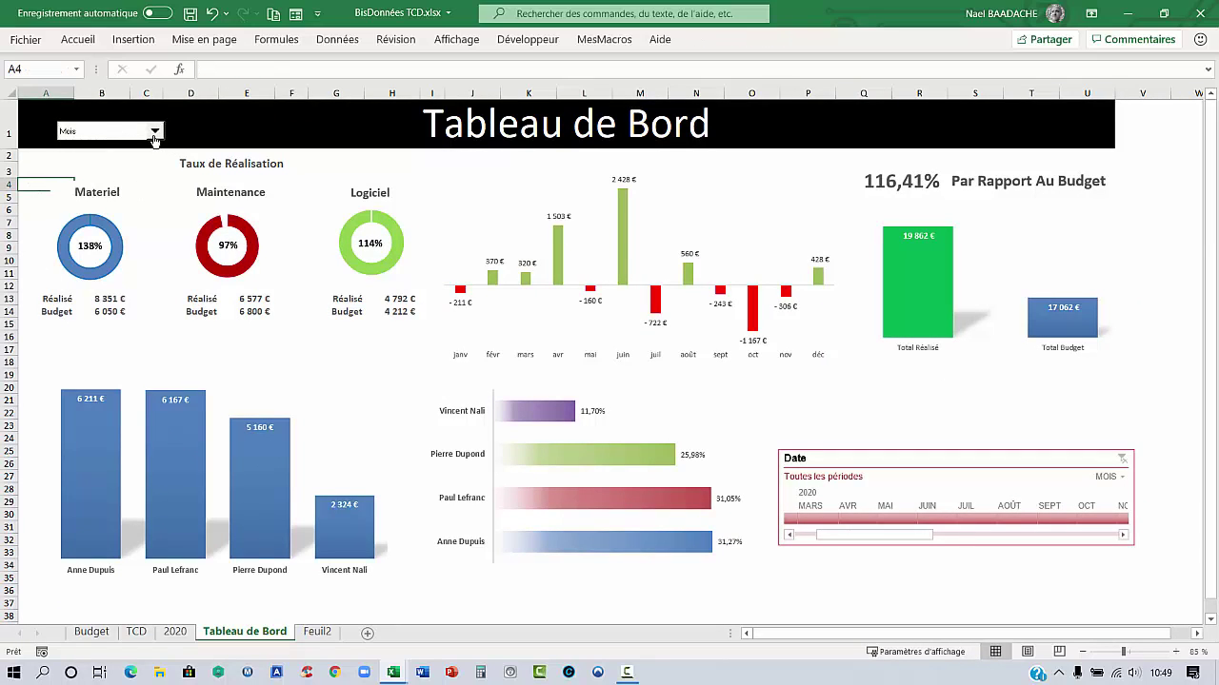
left_click(154, 133)
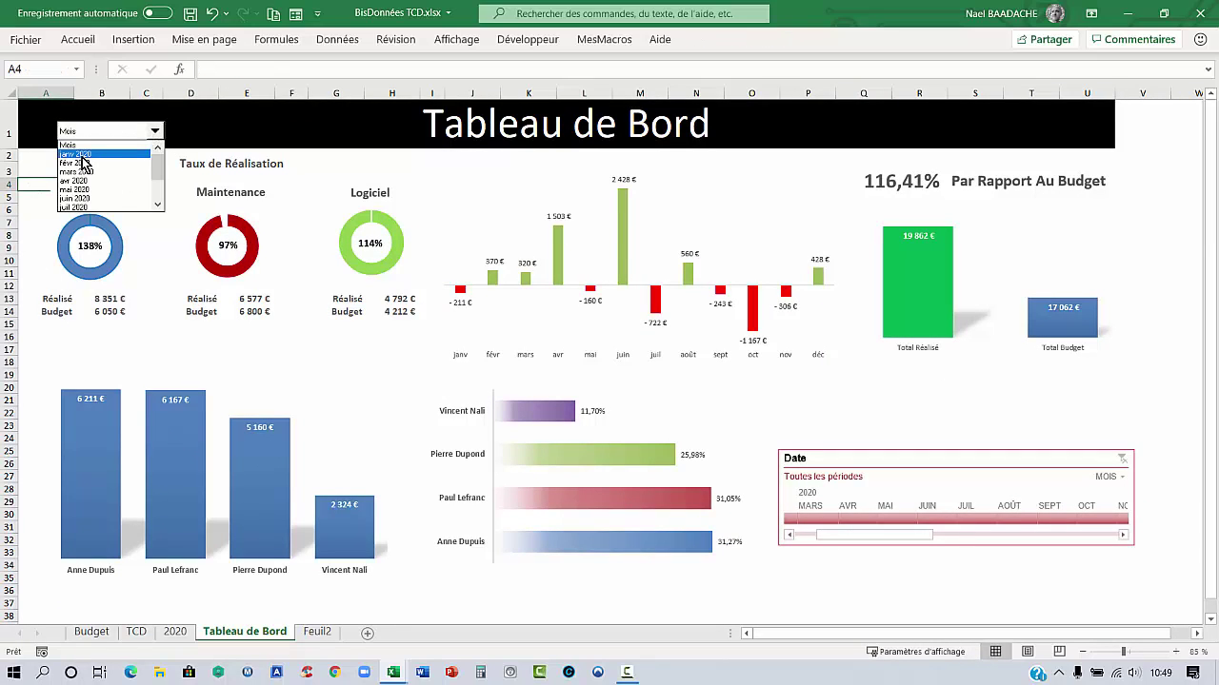
left_click(77, 154)
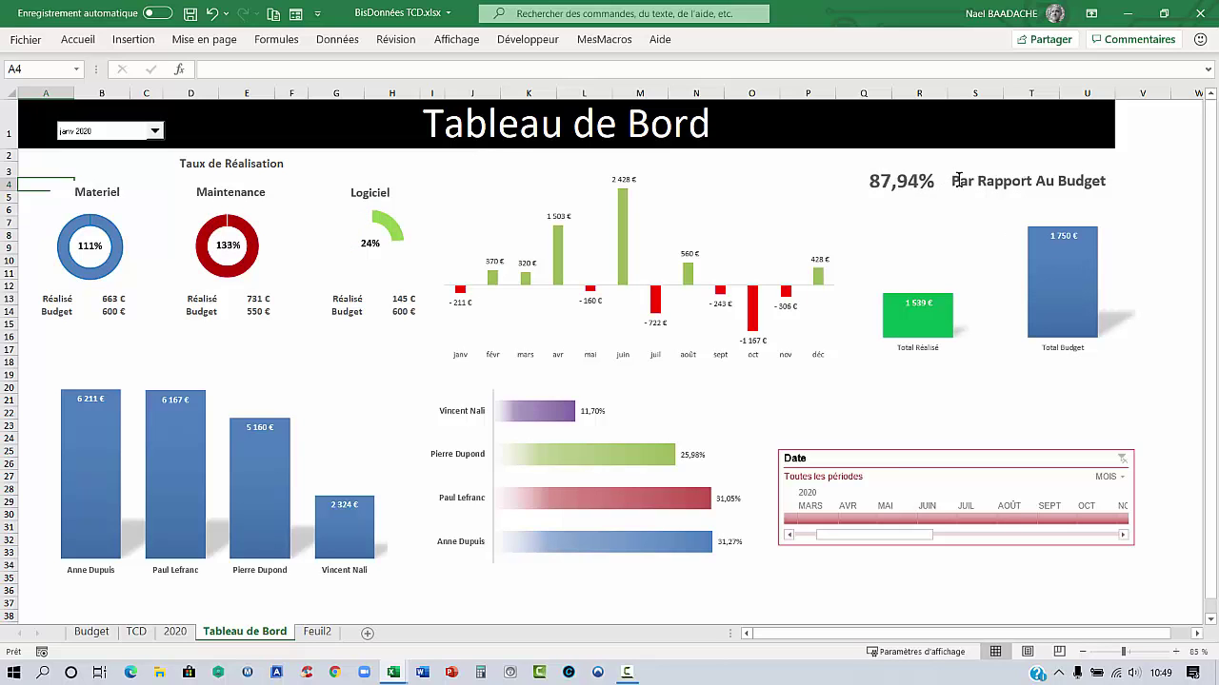
double_click(843, 17)
left_click_drag(535, 168, 1217, 170)
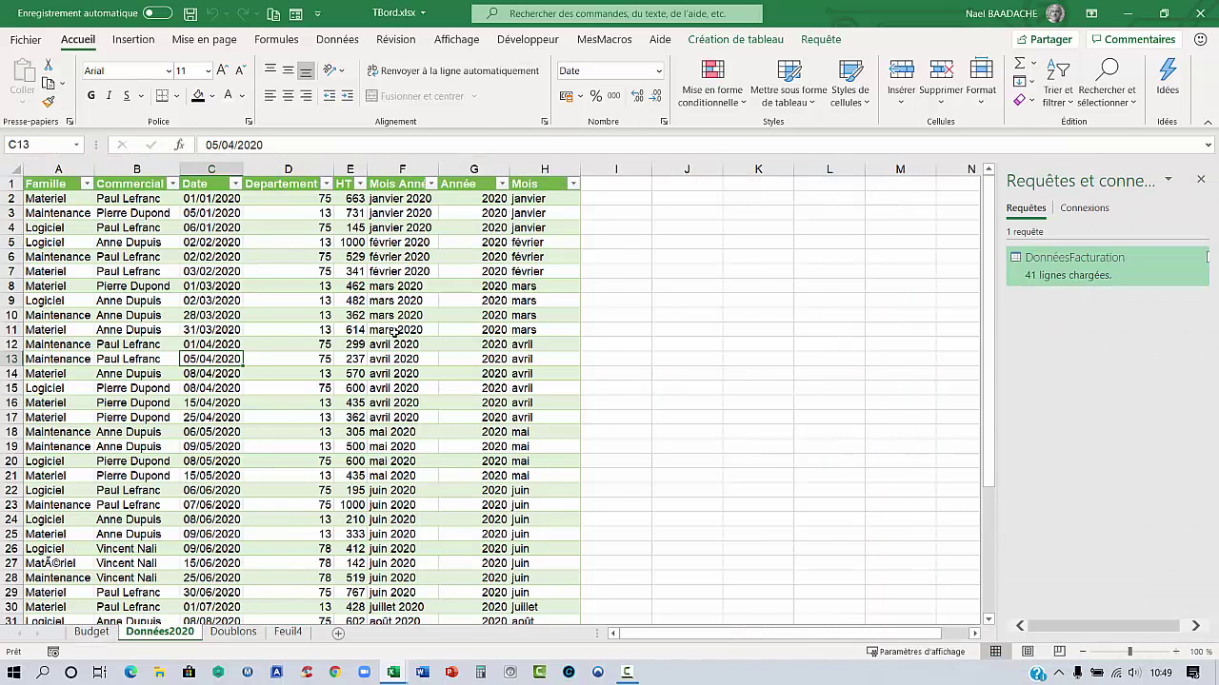
Copy the whole Mois Année column from the Données2020 table
key("ctrl+Page_Down")
left_click(147, 299)
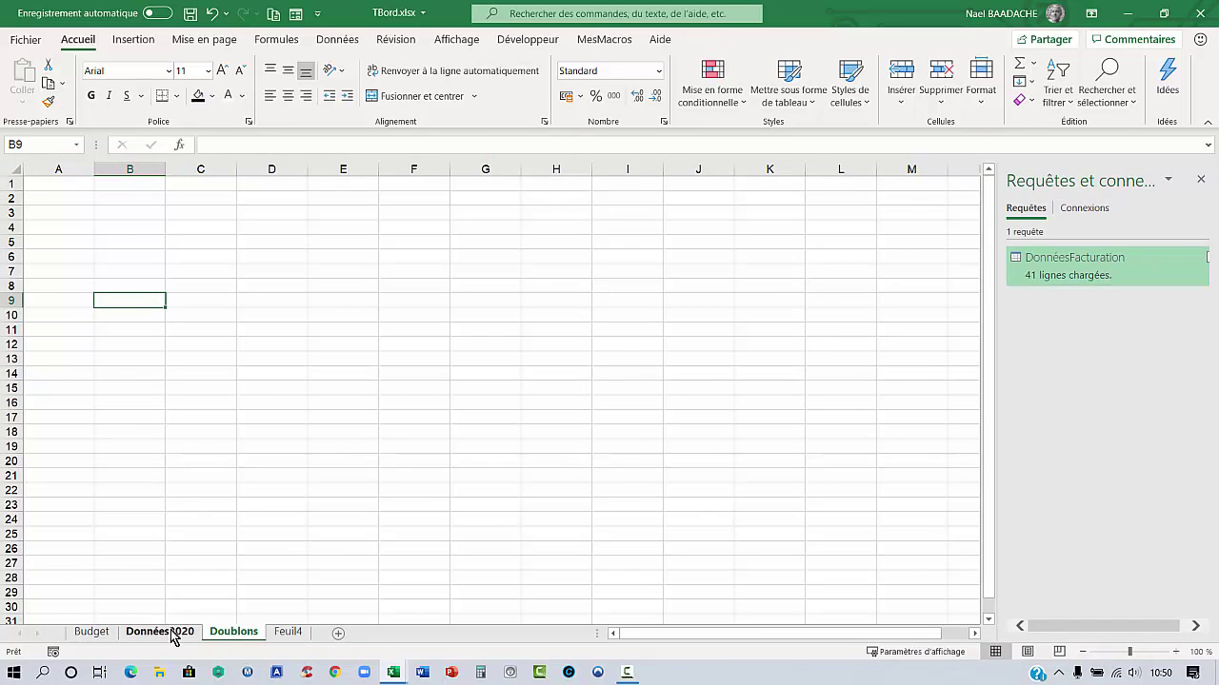
left_click(174, 633)
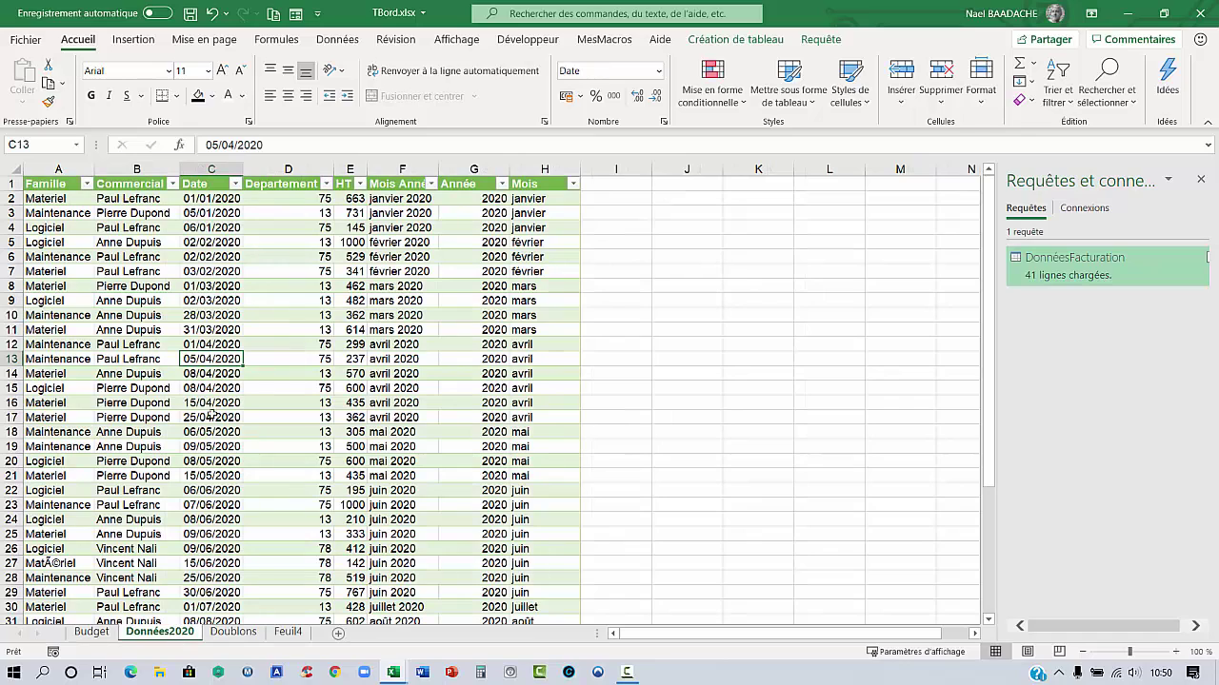
left_click(393, 198)
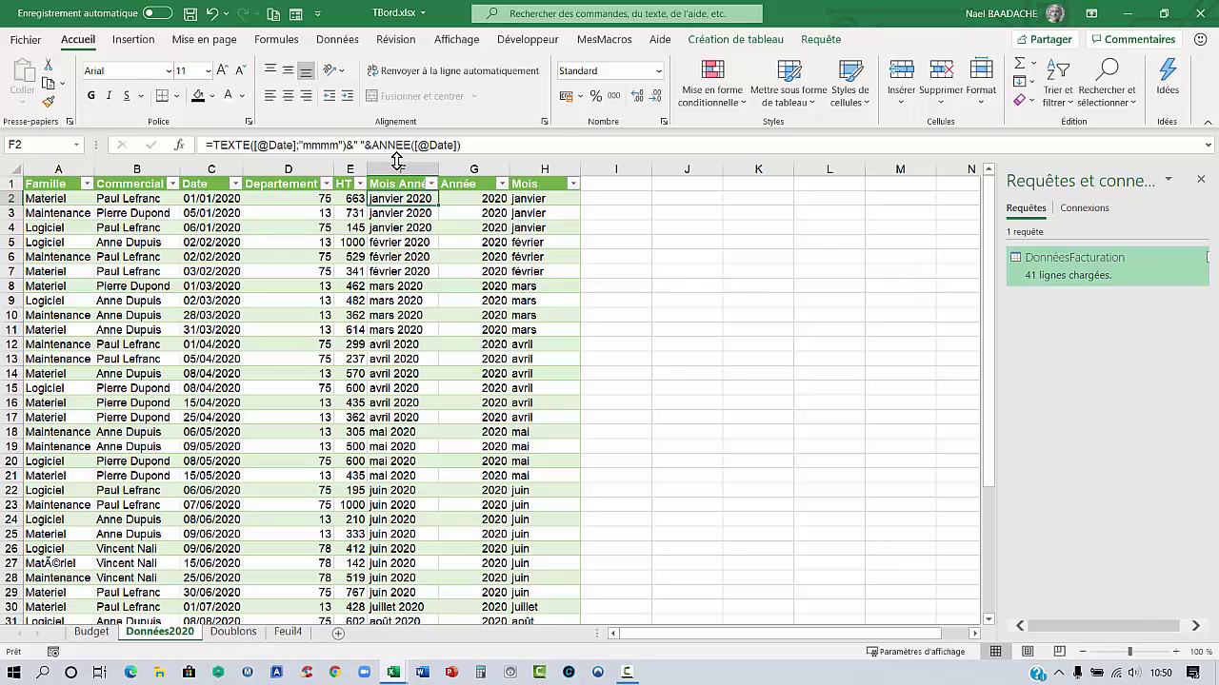
key("ctrl+shift+Down")
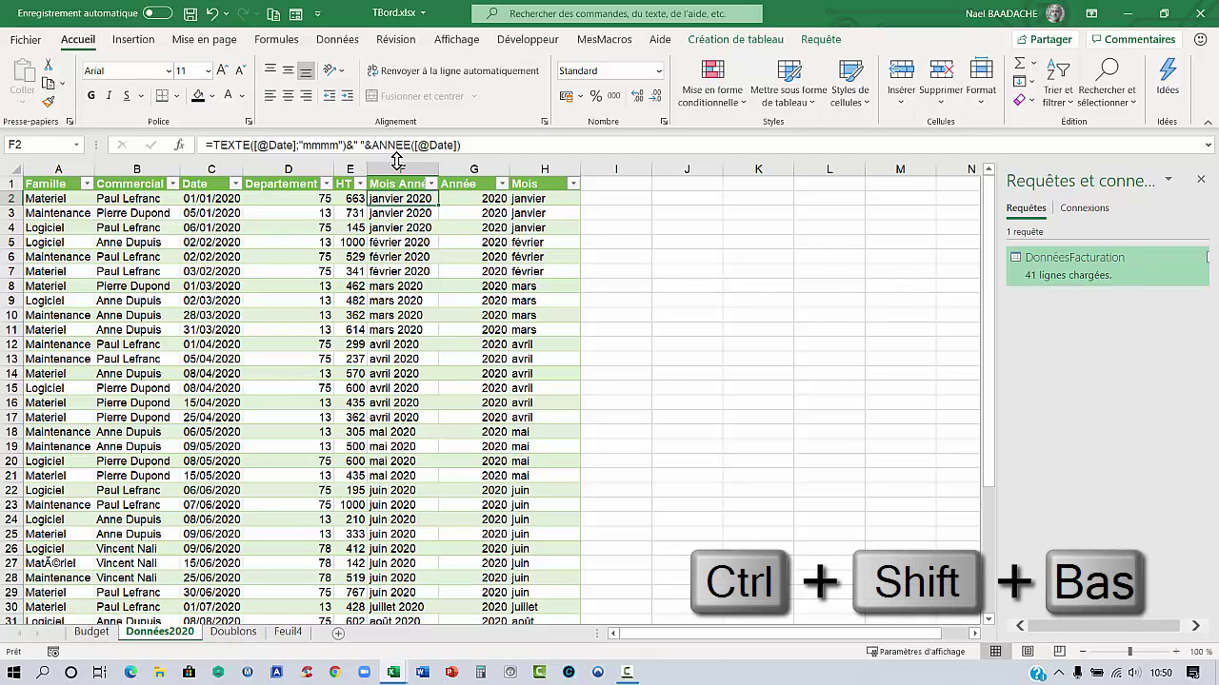
key("ctrl+shift+Down")
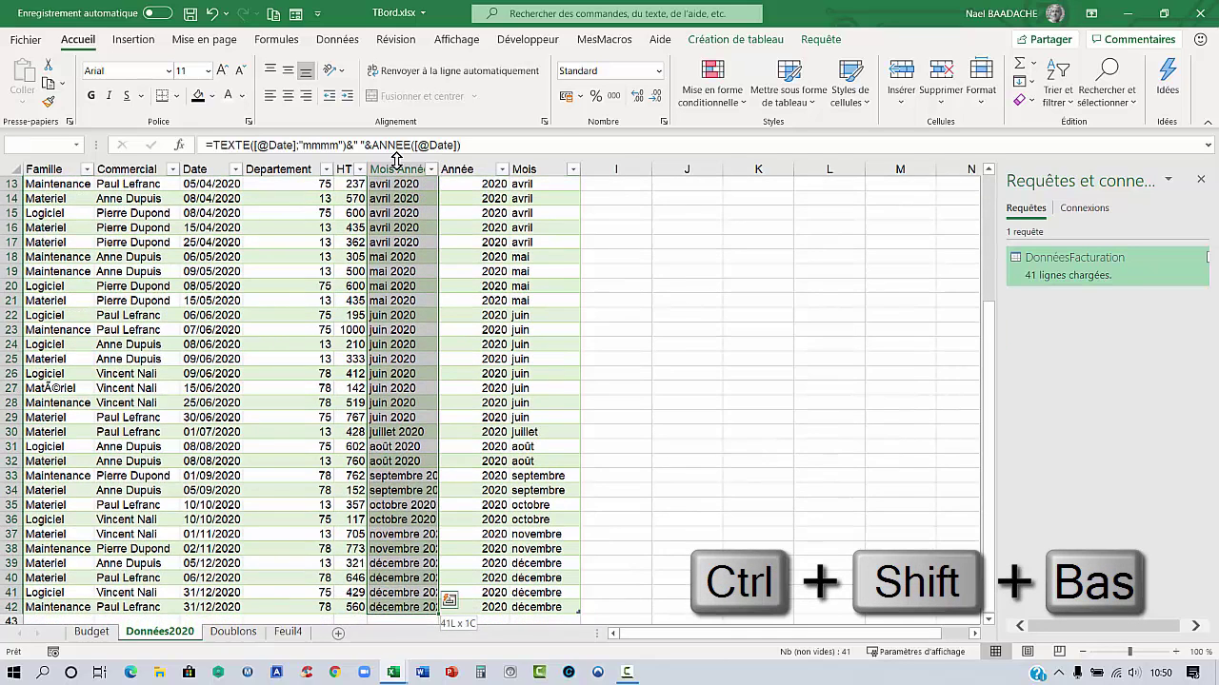
key("ctrl+c")
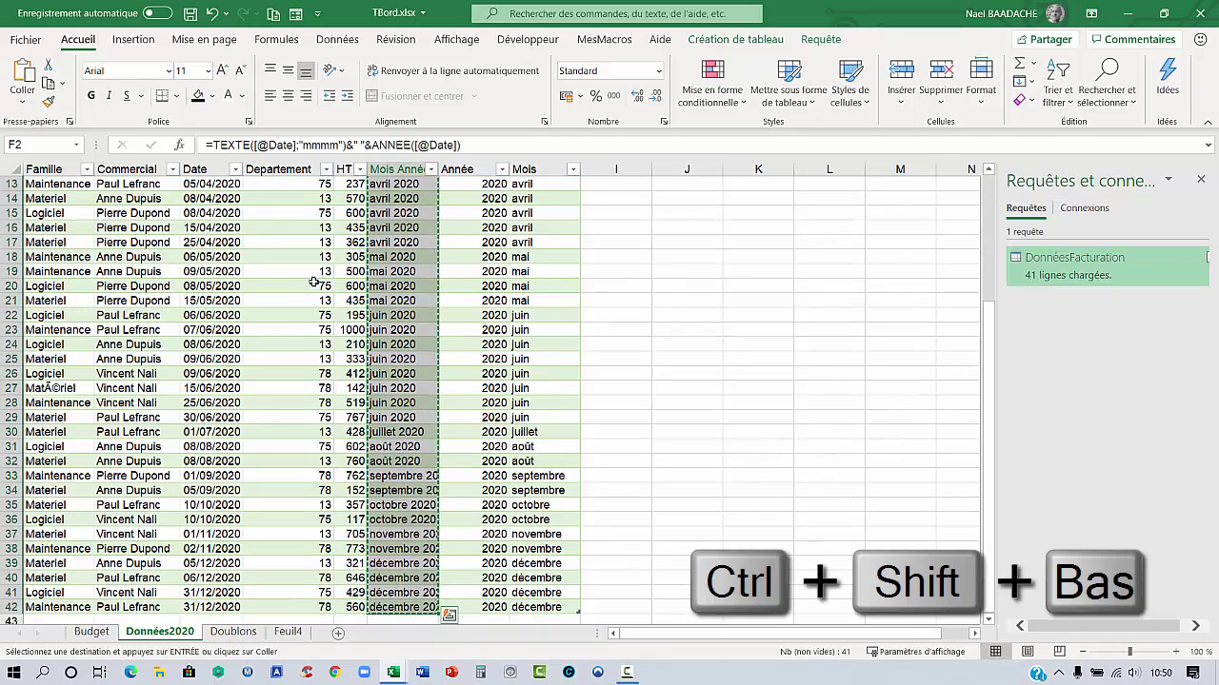
Paste the month labels as plain values into A1 of the Doublons sheet
left_click(234, 632)
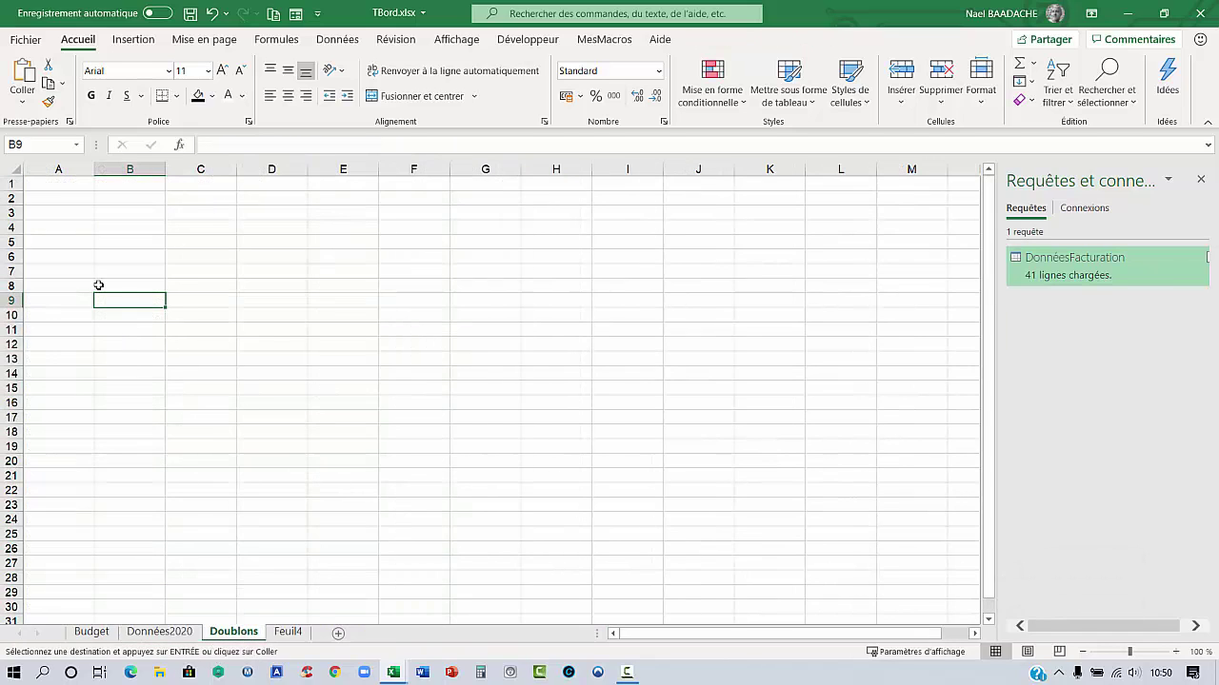
left_click(66, 186)
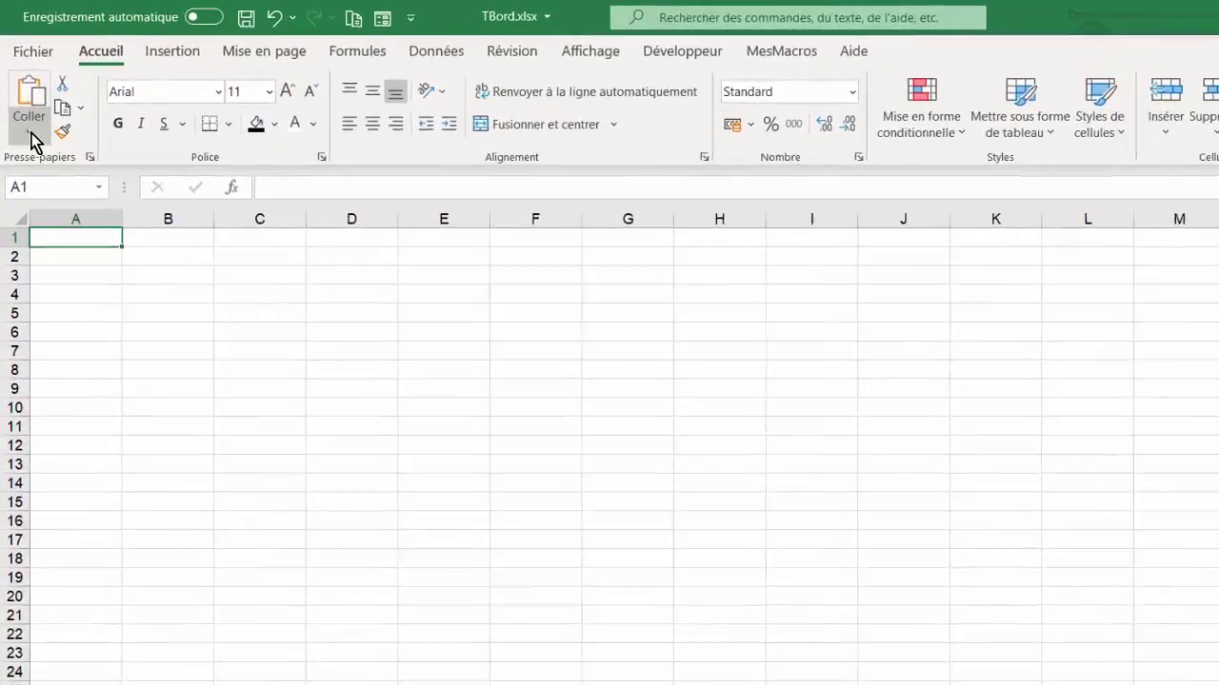
left_click(23, 102)
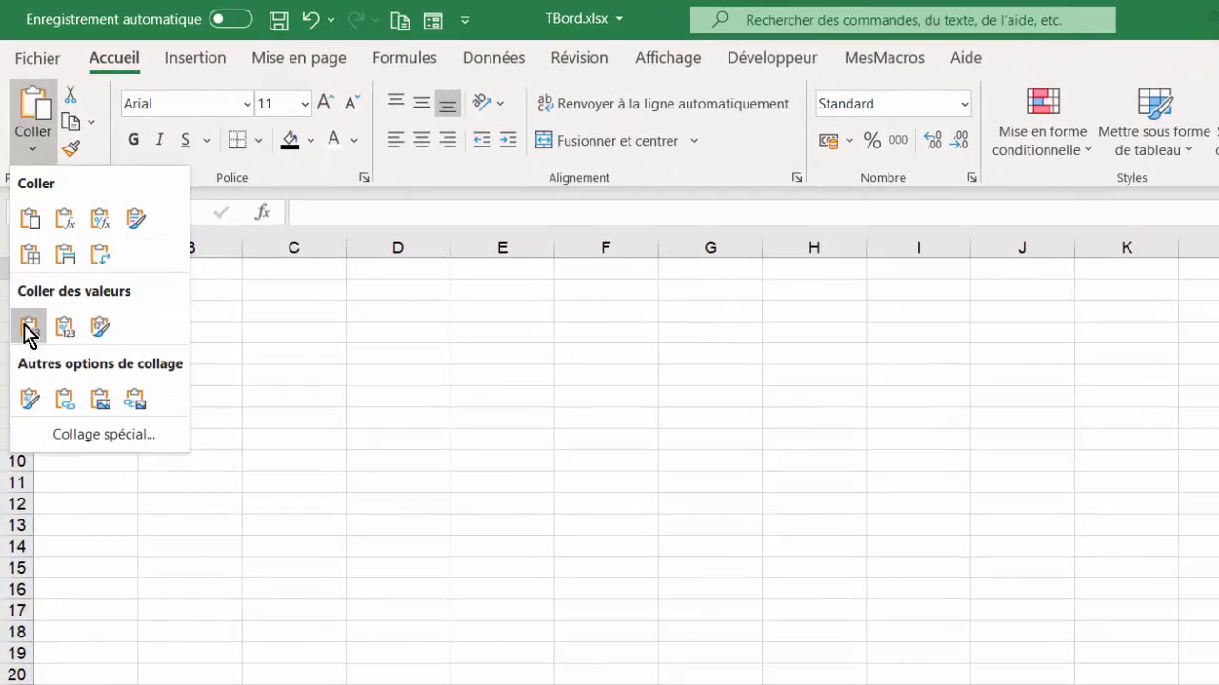
left_click(30, 327)
left_click(62, 243)
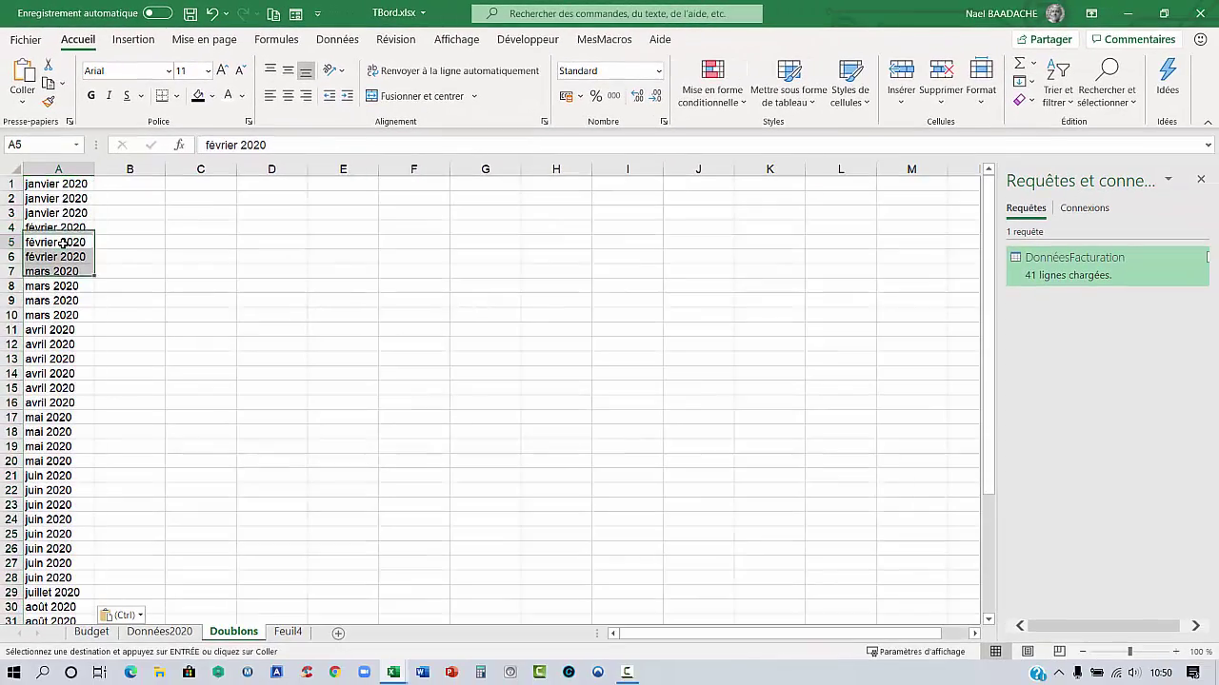
Remove duplicates from column A and copy the twelve remaining unique months
left_click(55, 186)
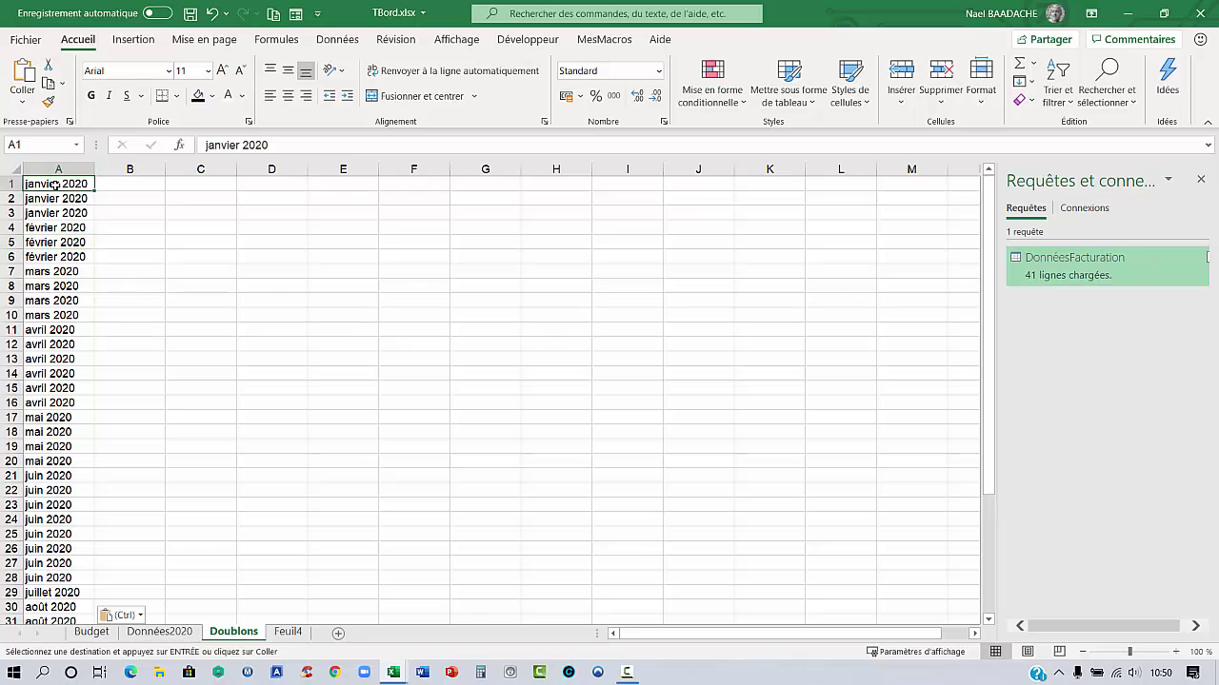
key("ctrl+shift+Down")
scroll(71, 198, "up", 4)
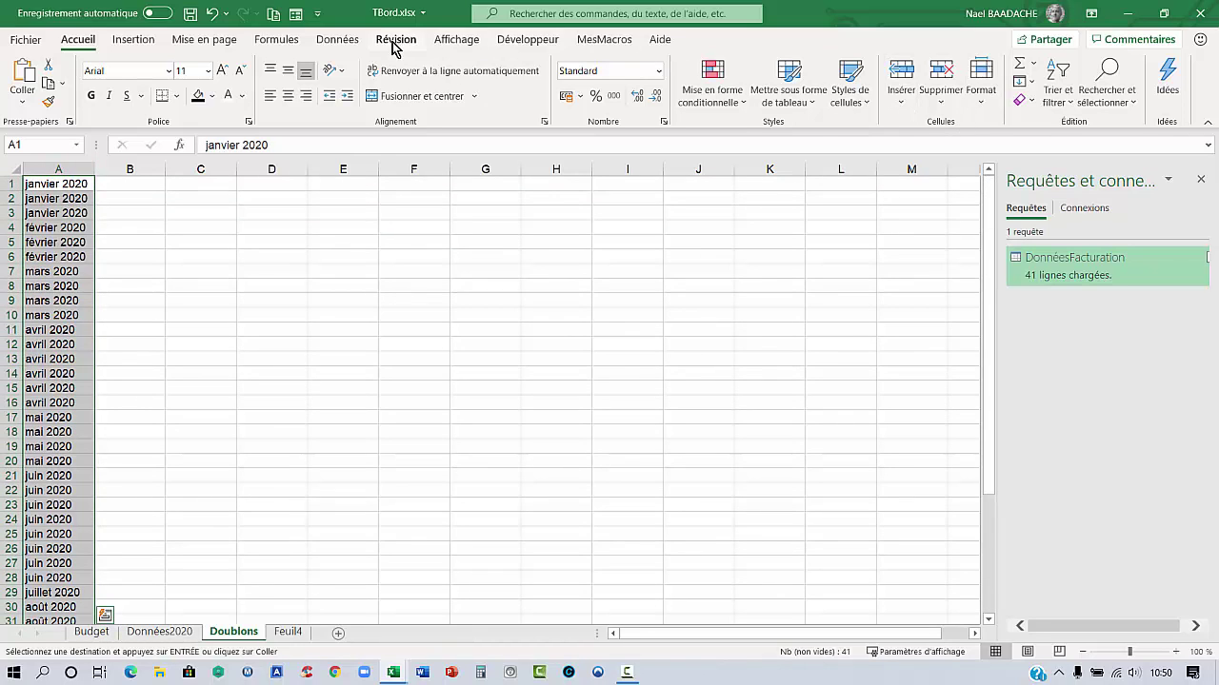
left_click(343, 42)
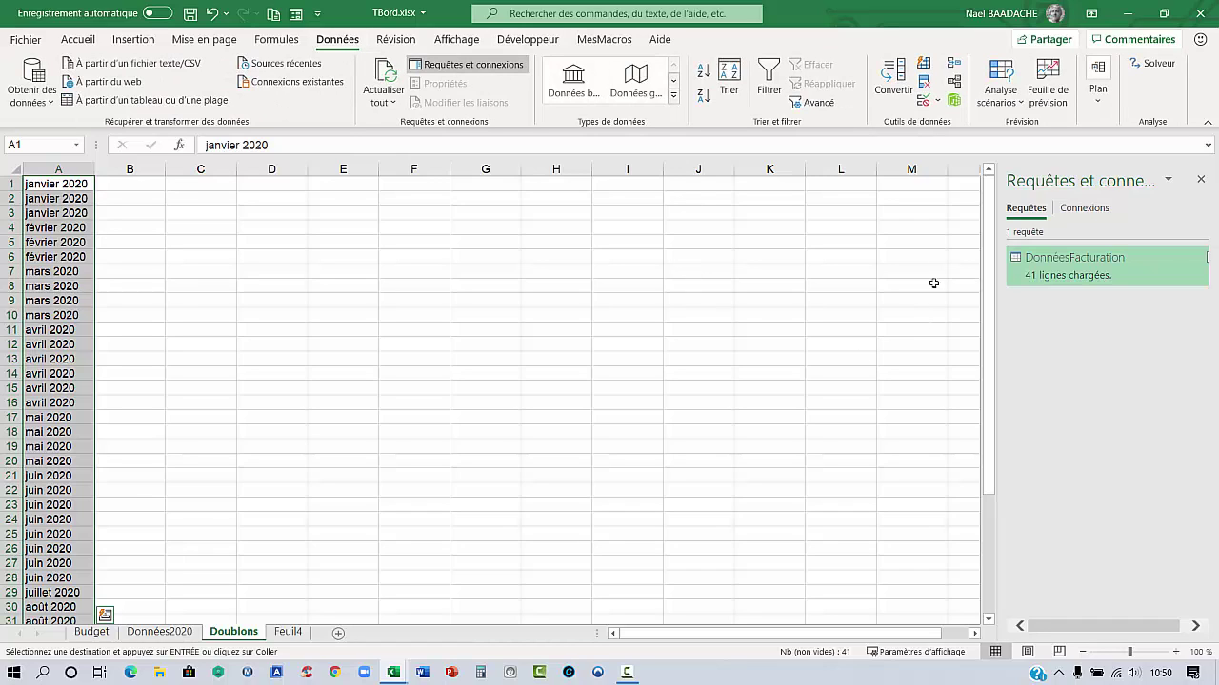
left_click(926, 84)
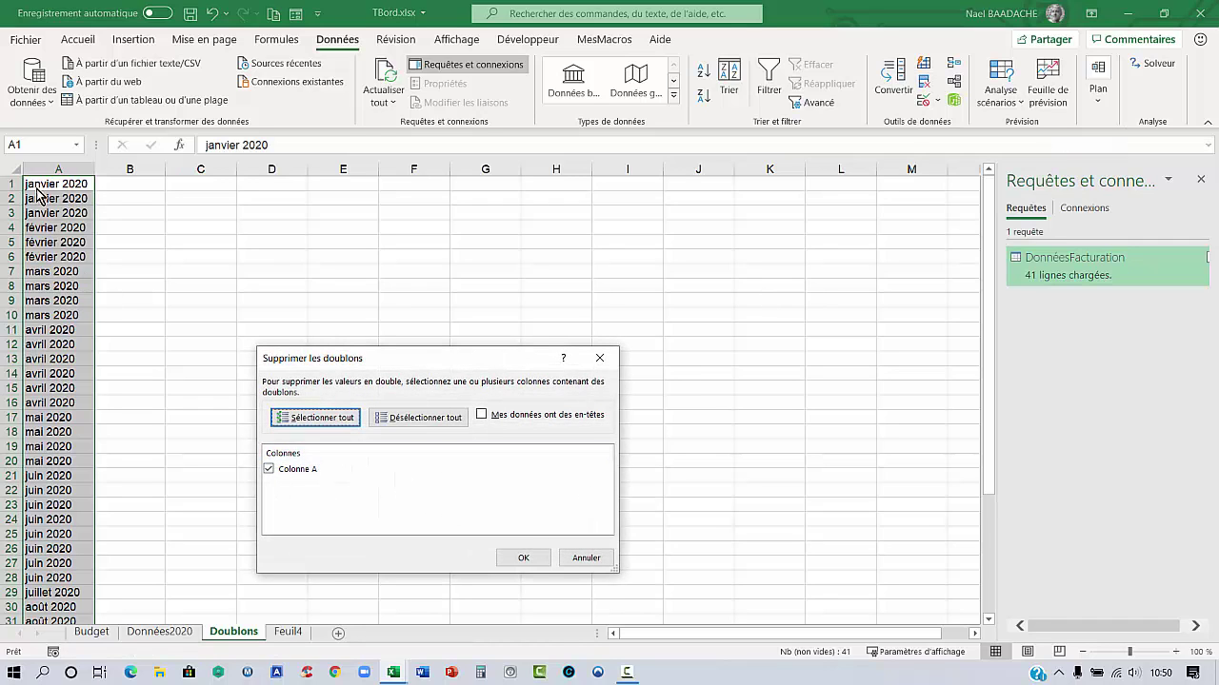
left_click(522, 562)
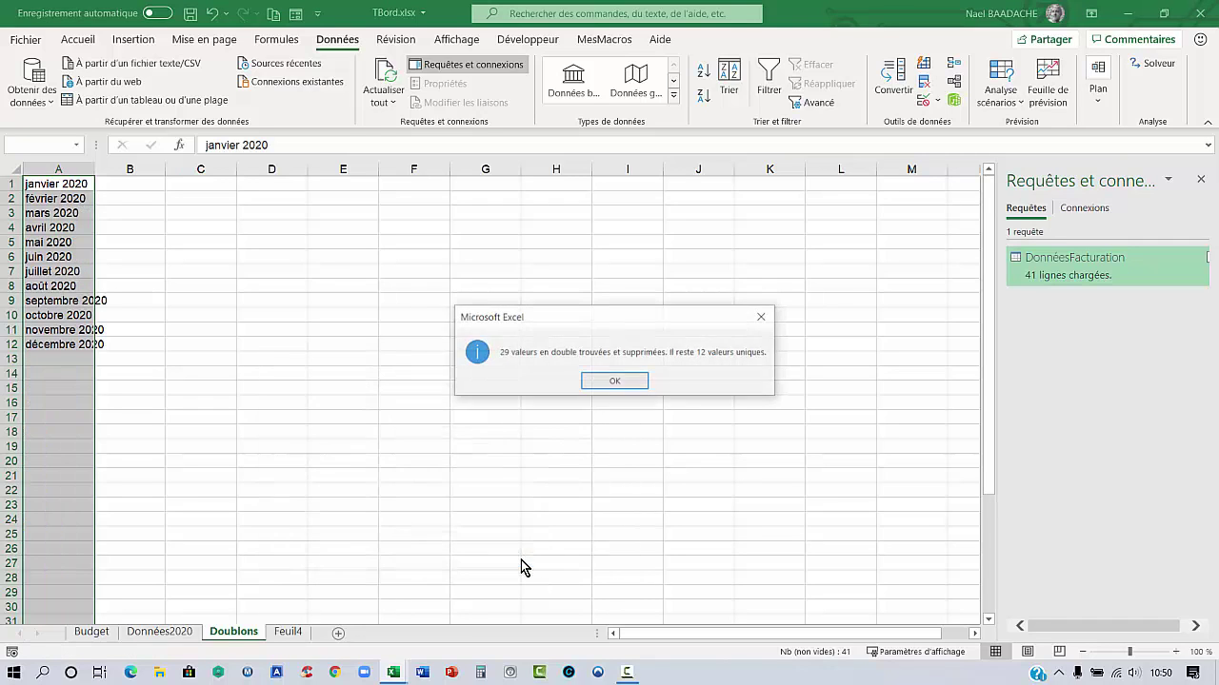
left_click(615, 381)
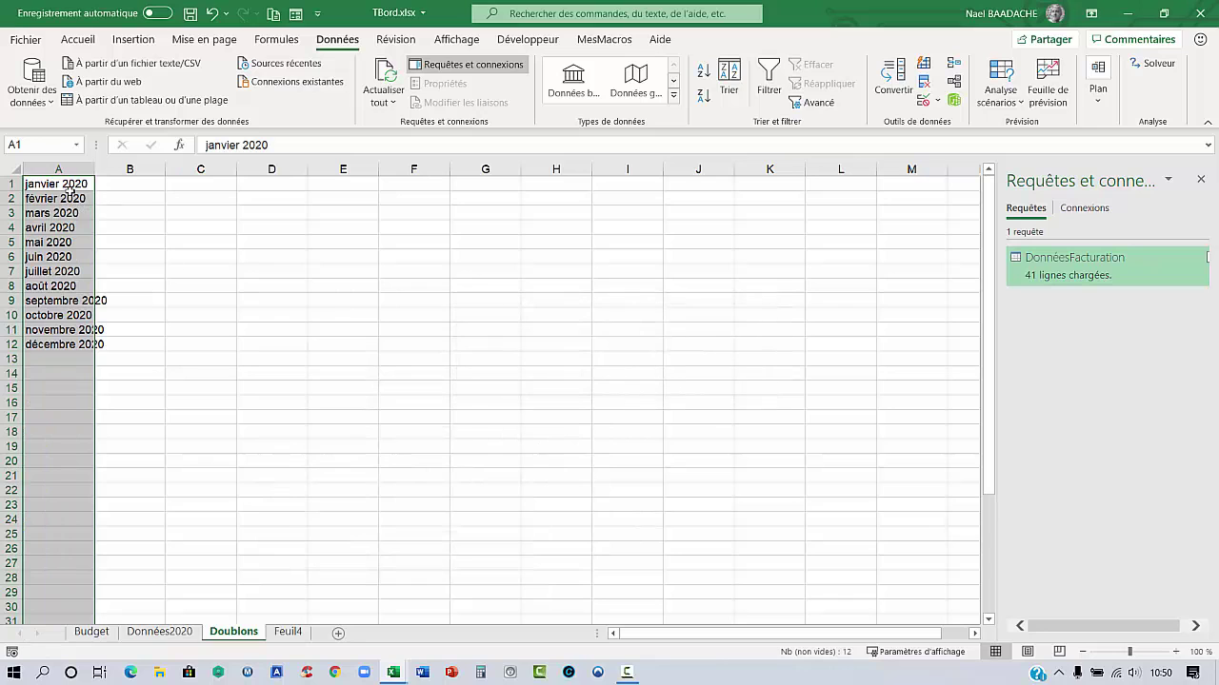
left_click_drag(68, 188, 63, 345)
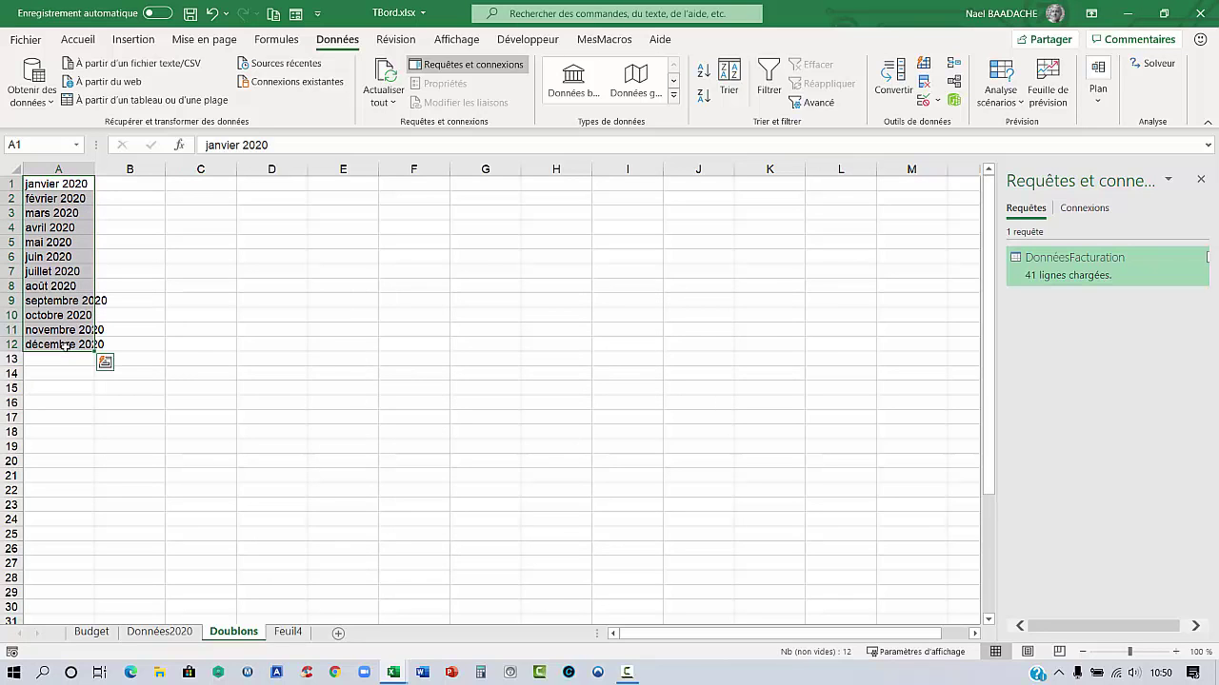
key("ctrl+c")
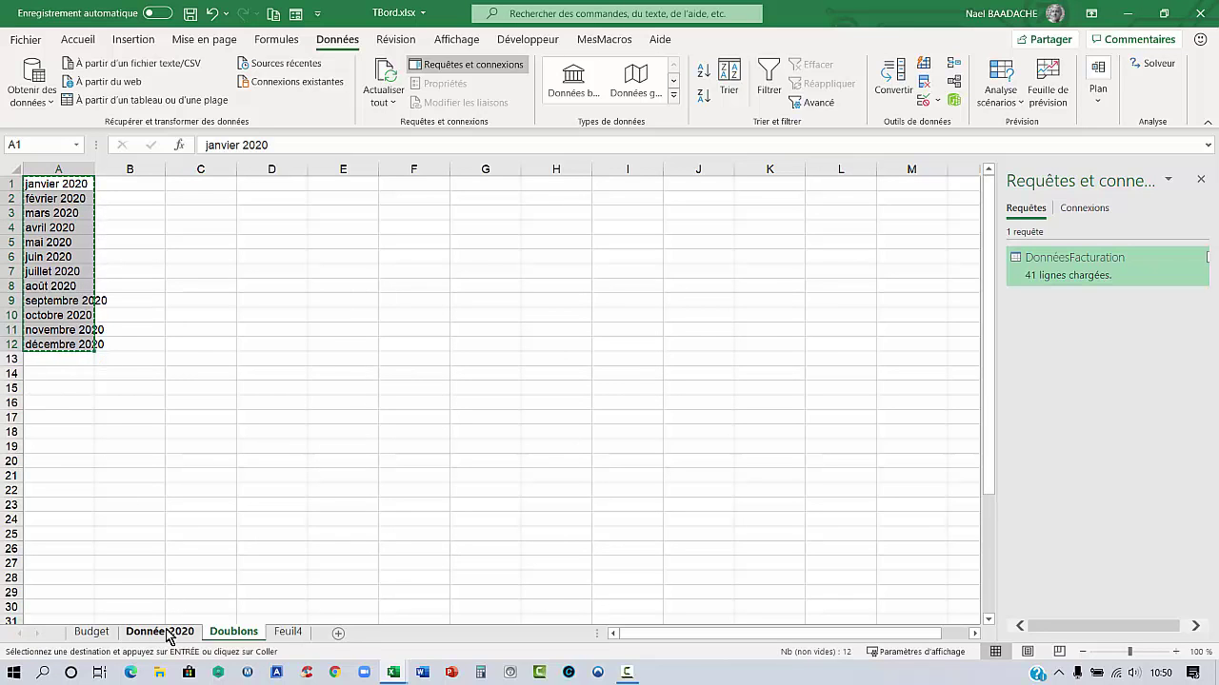
On Données2020, close the queries pane and paste the twelve months into K9:K20
left_click(164, 633)
scroll(745, 265, "up", 2)
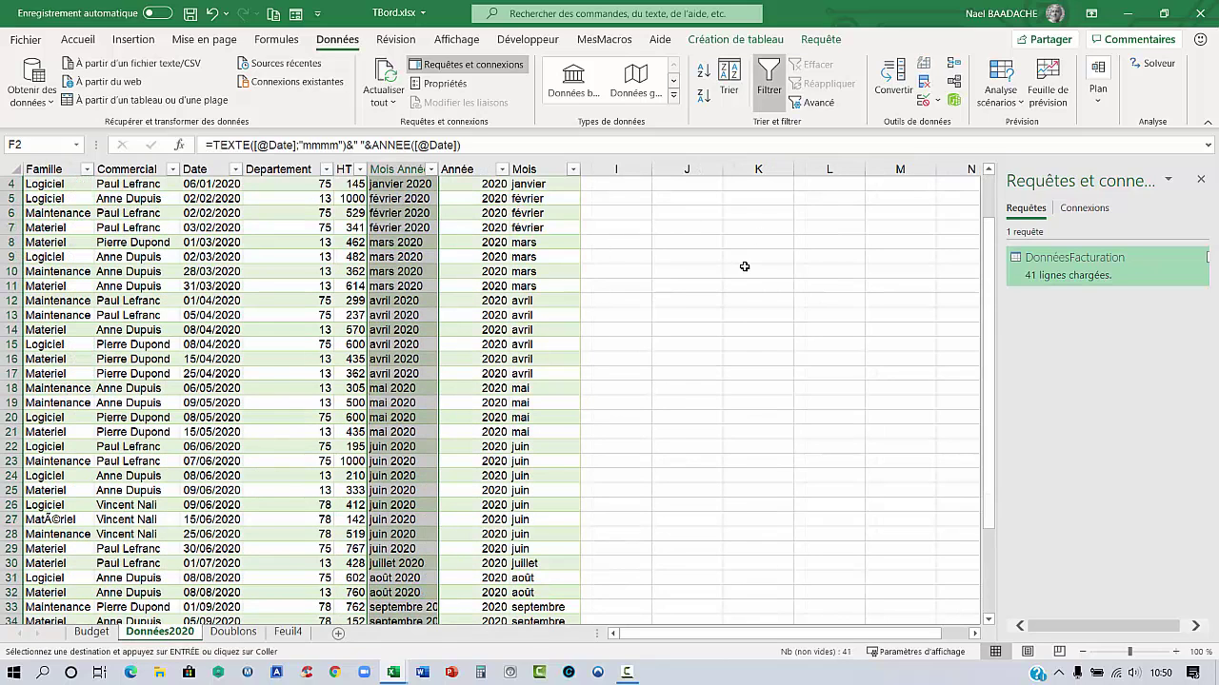
left_click(1200, 181)
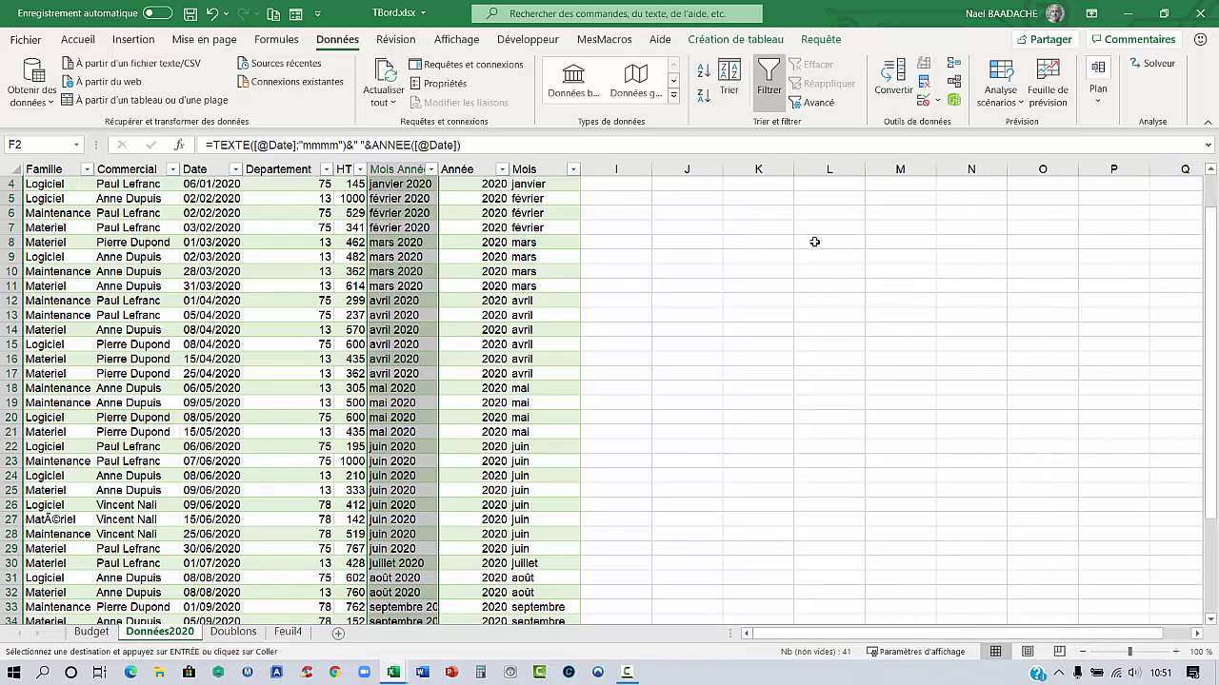
left_click(749, 213)
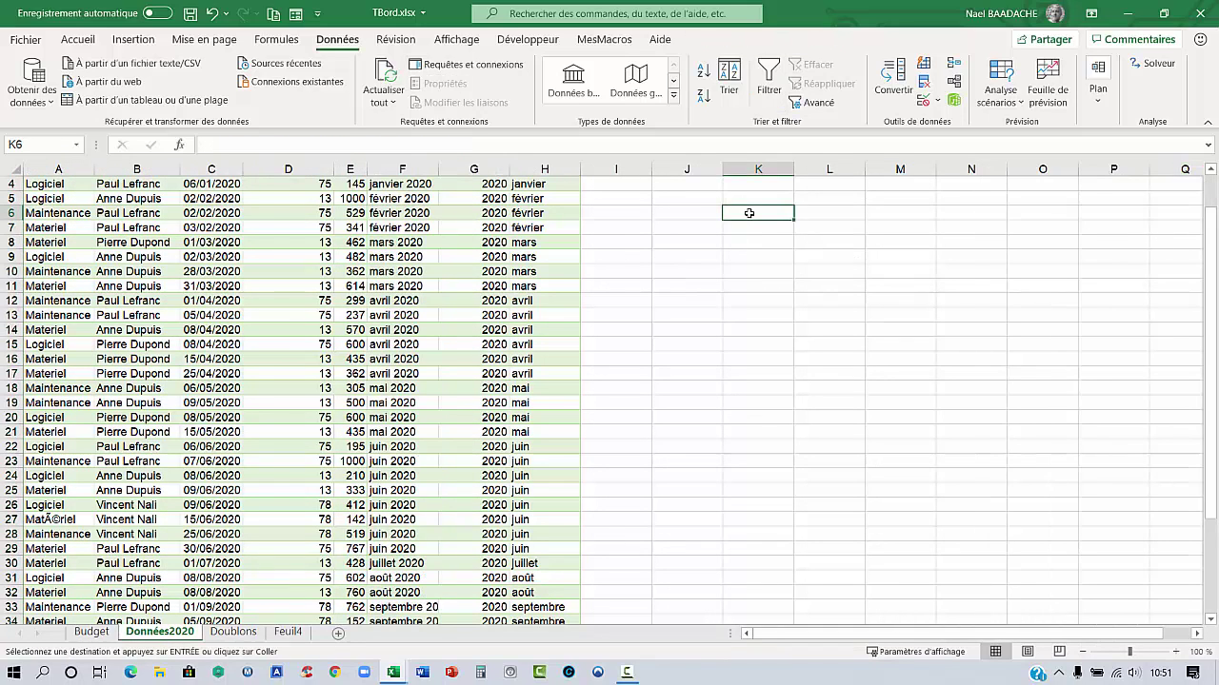
key("ctrl+v")
left_click_drag(749, 213, 767, 422)
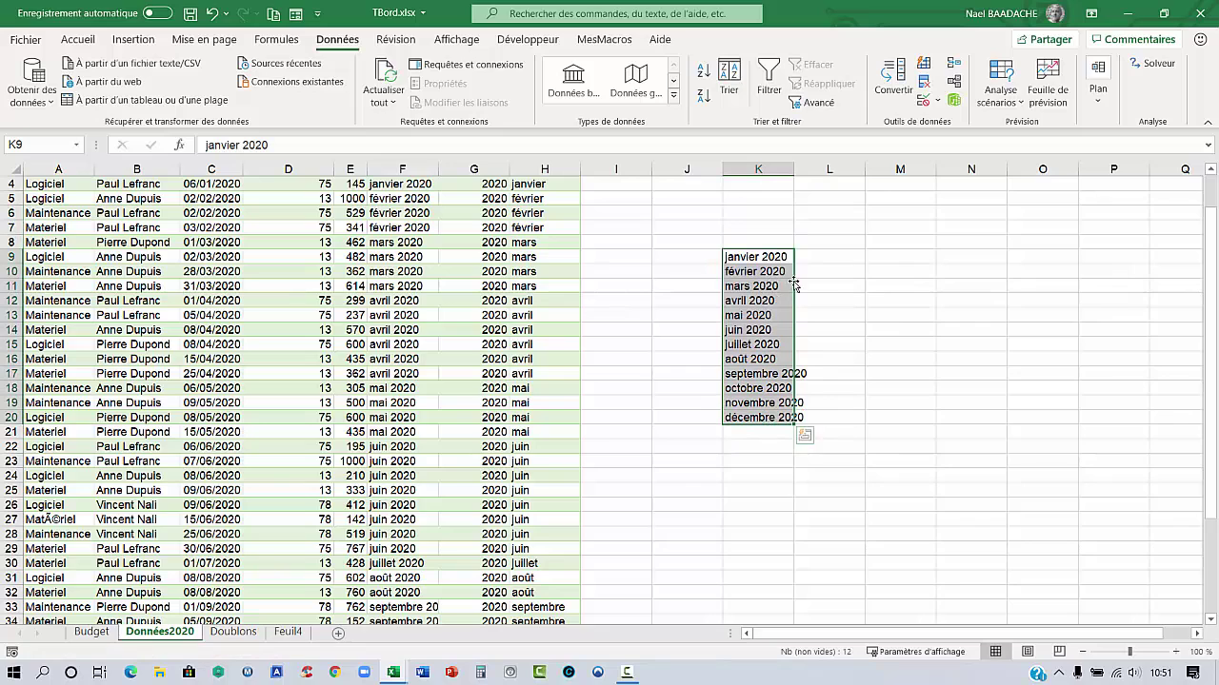
Type the headings Réalisé, Budget and Ecart in L8:N8
left_click(824, 244)
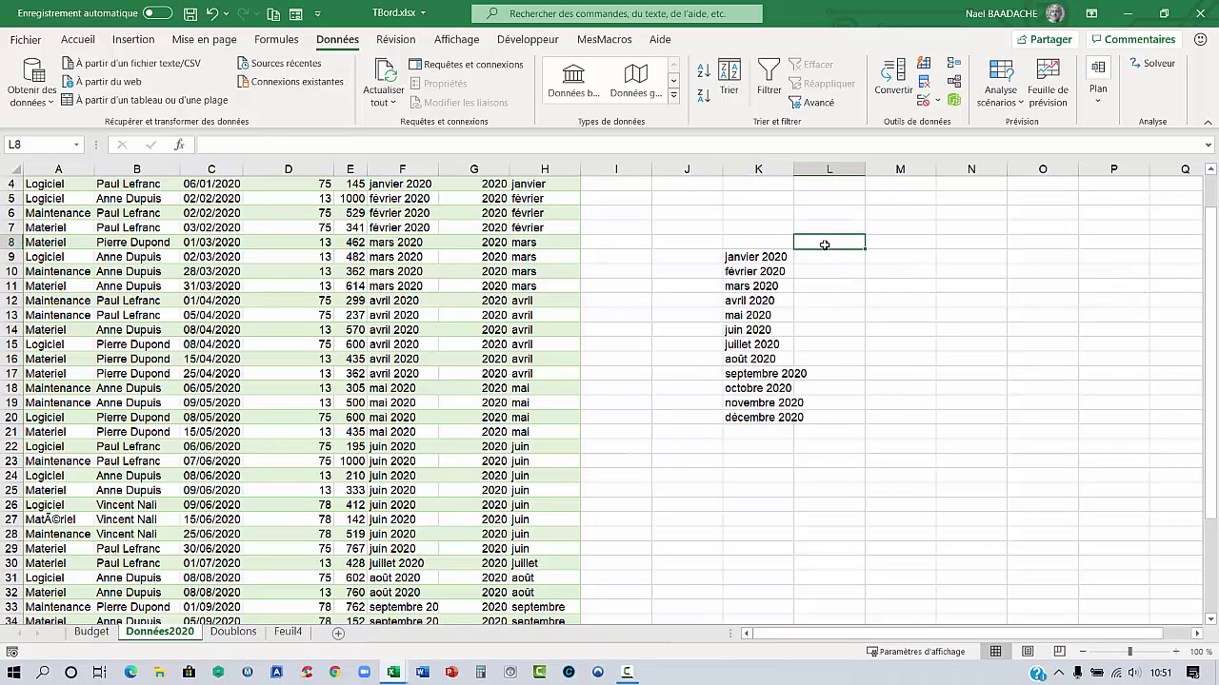
type("Réalisé")
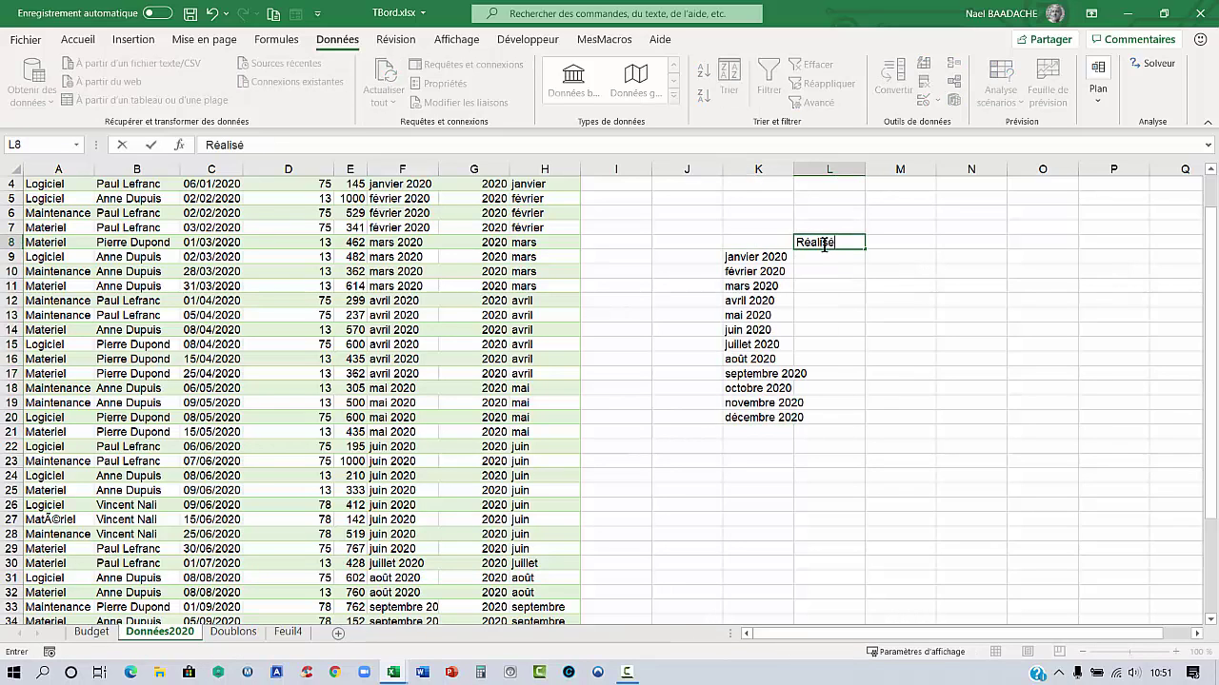
key("Tab")
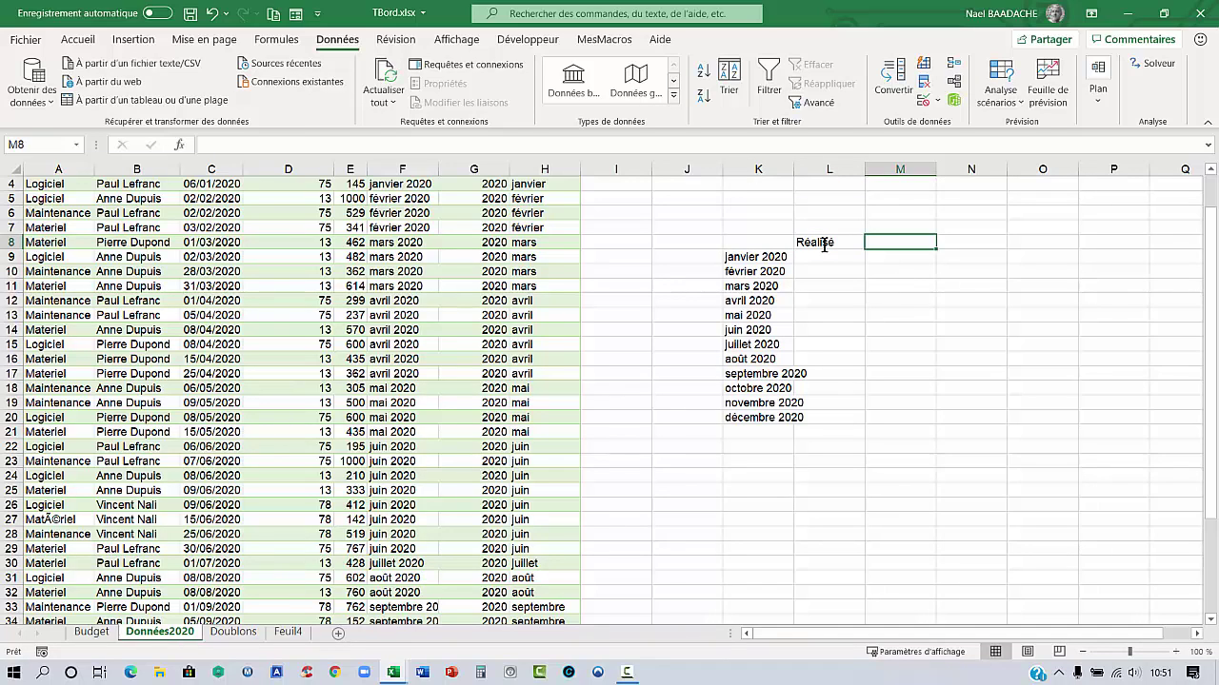
type("Budget")
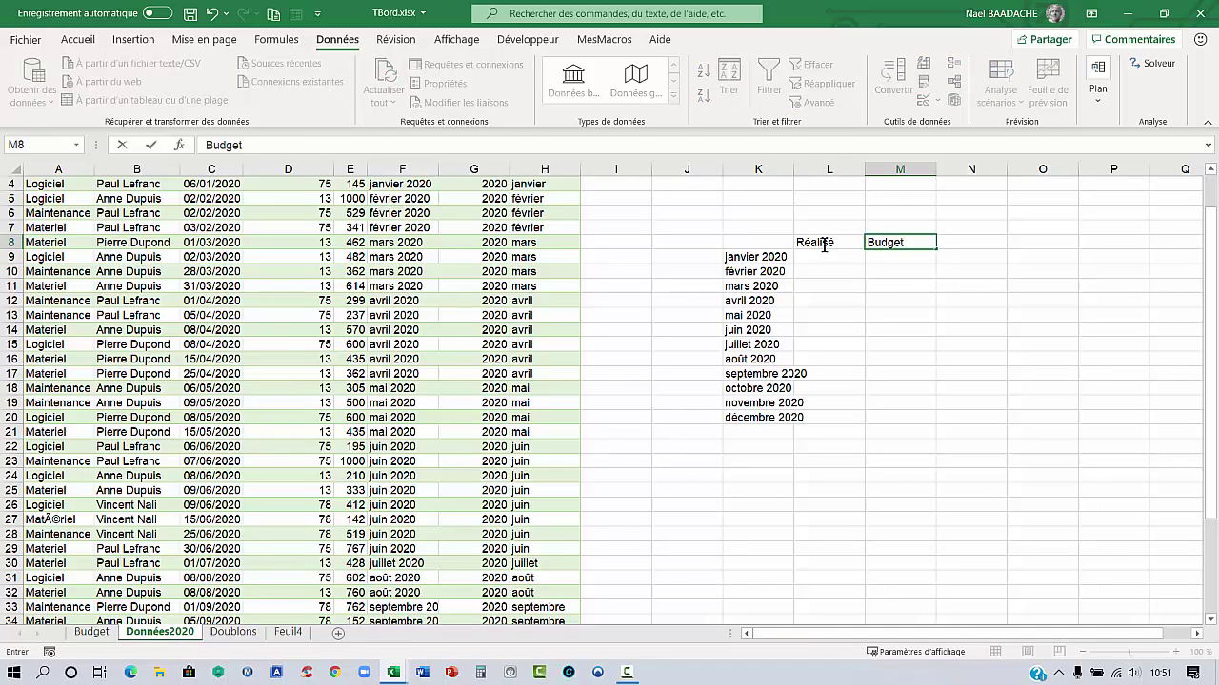
key("Tab")
type("Ec")
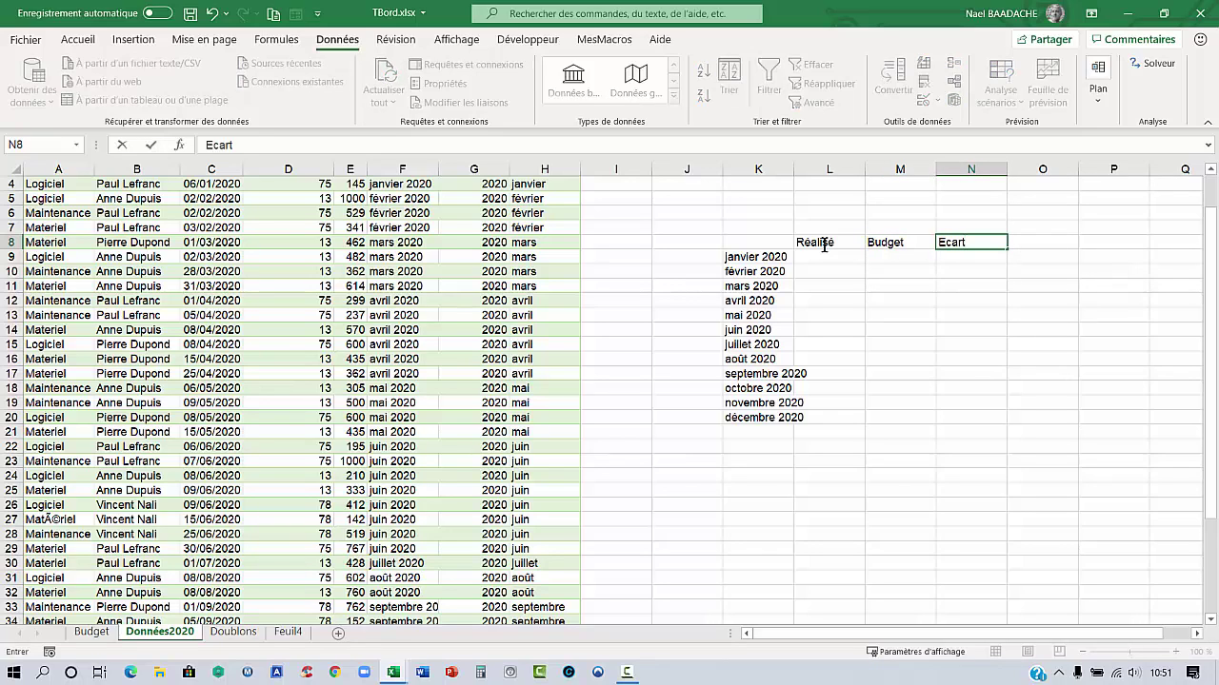
type("art")
key("Return")
left_click(825, 249)
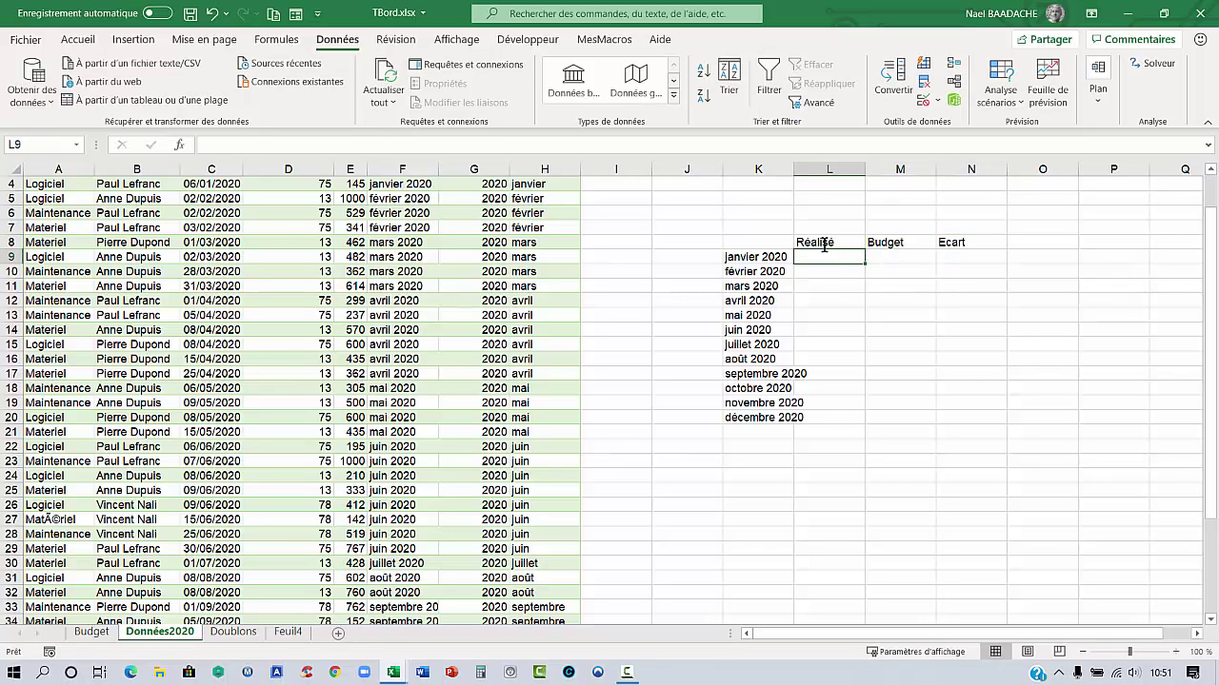
Enter the Mois heading in K8 above the month list
left_click(752, 245)
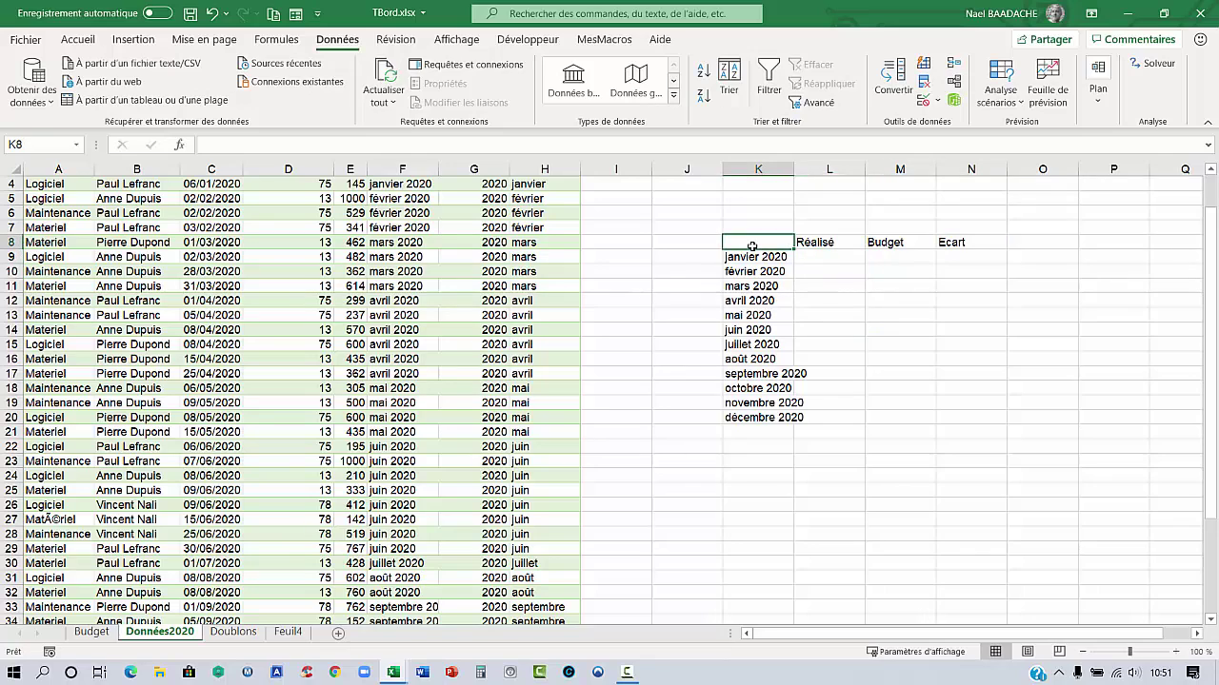
type("Mois")
key("Tab")
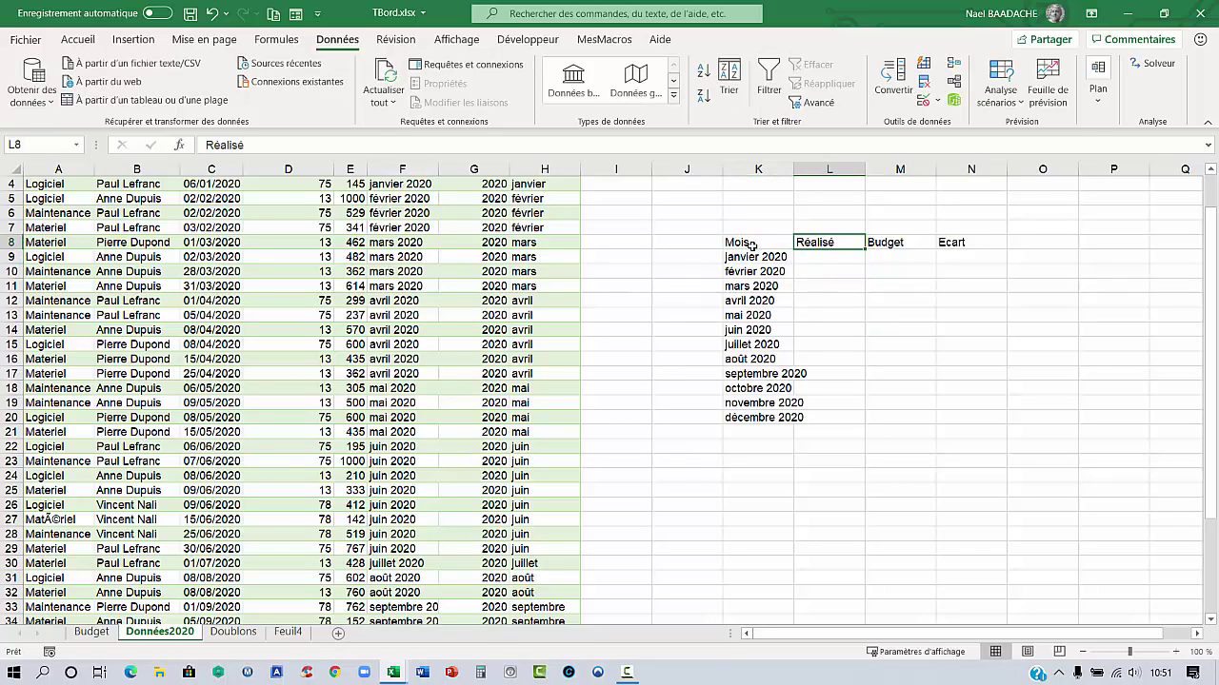
key("Down")
left_click(774, 275)
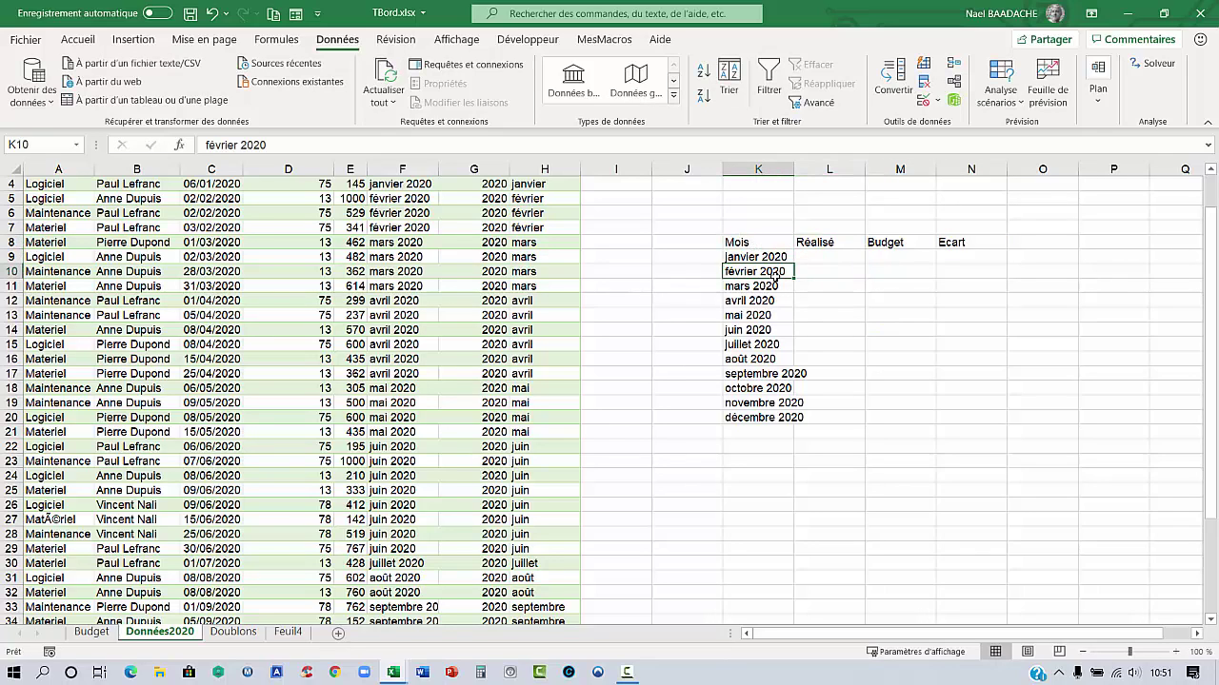
left_click(77, 39)
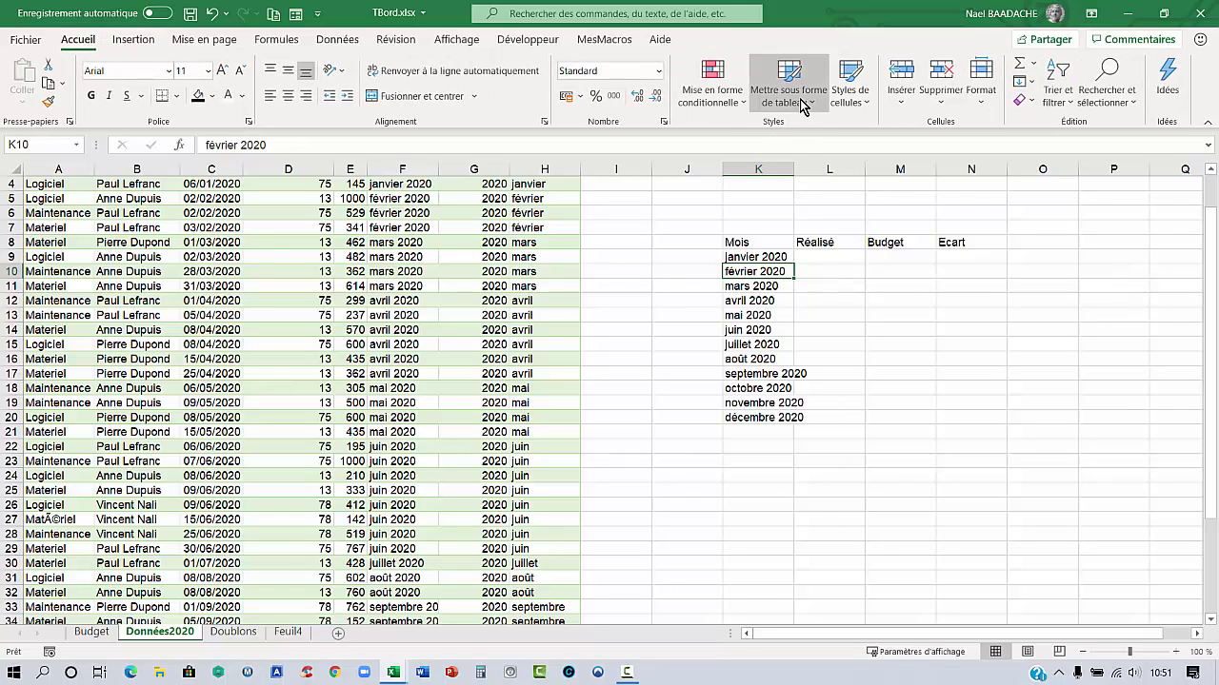
Format K8:N20 as a table with headers and autofit column K to the month names
left_click(789, 95)
left_click(828, 163)
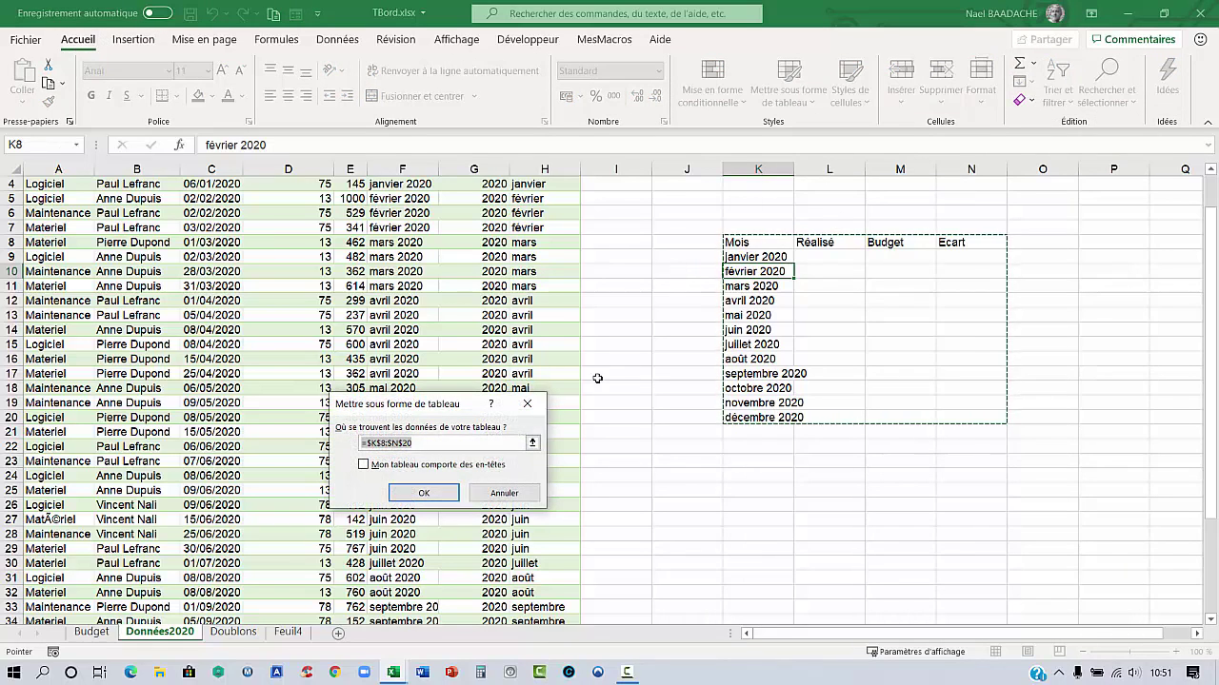
left_click(363, 464)
left_click(435, 497)
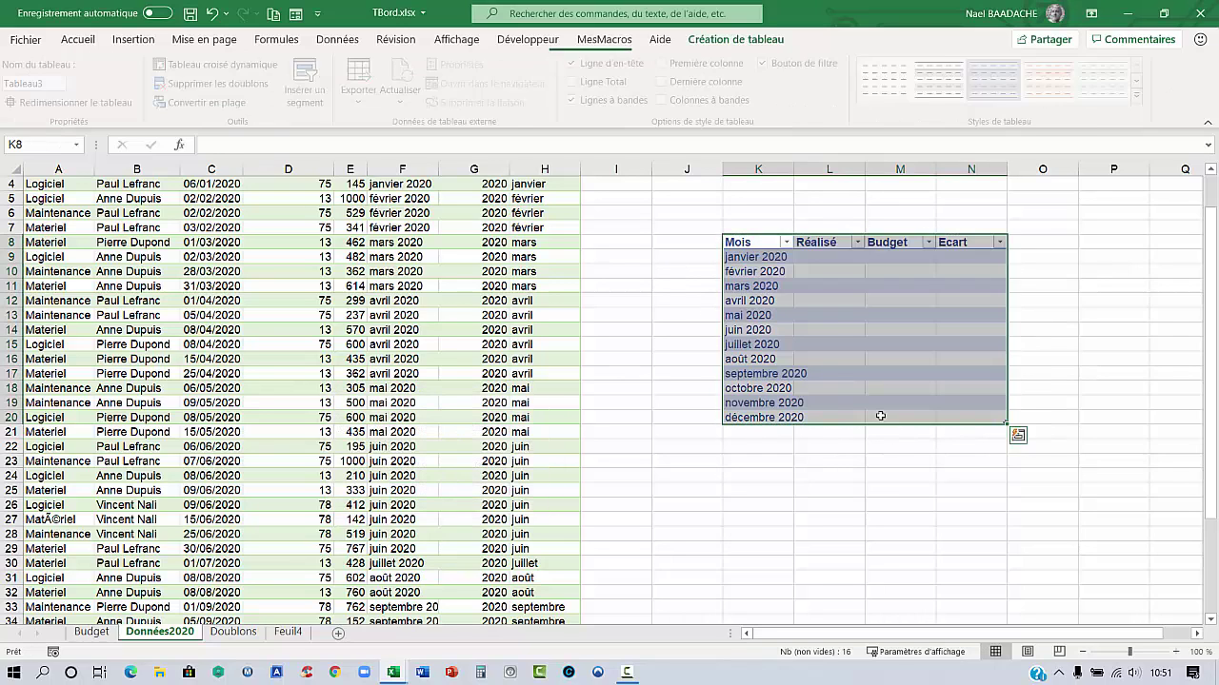
left_click(832, 330)
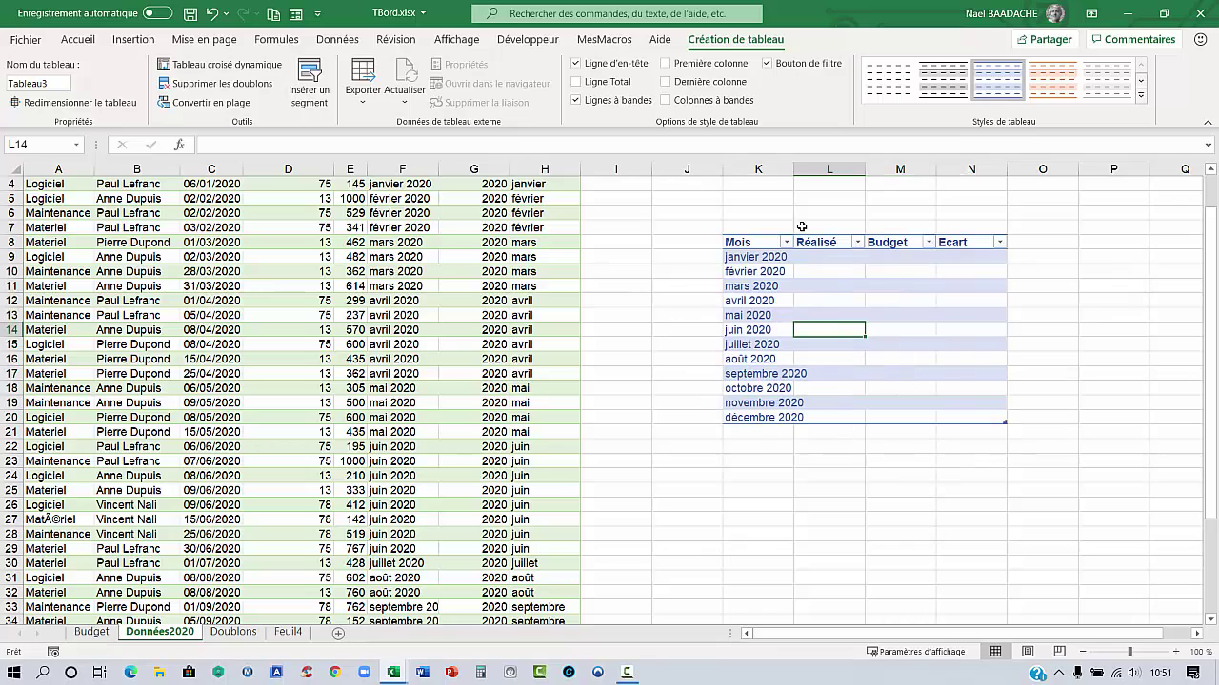
double_click(787, 170)
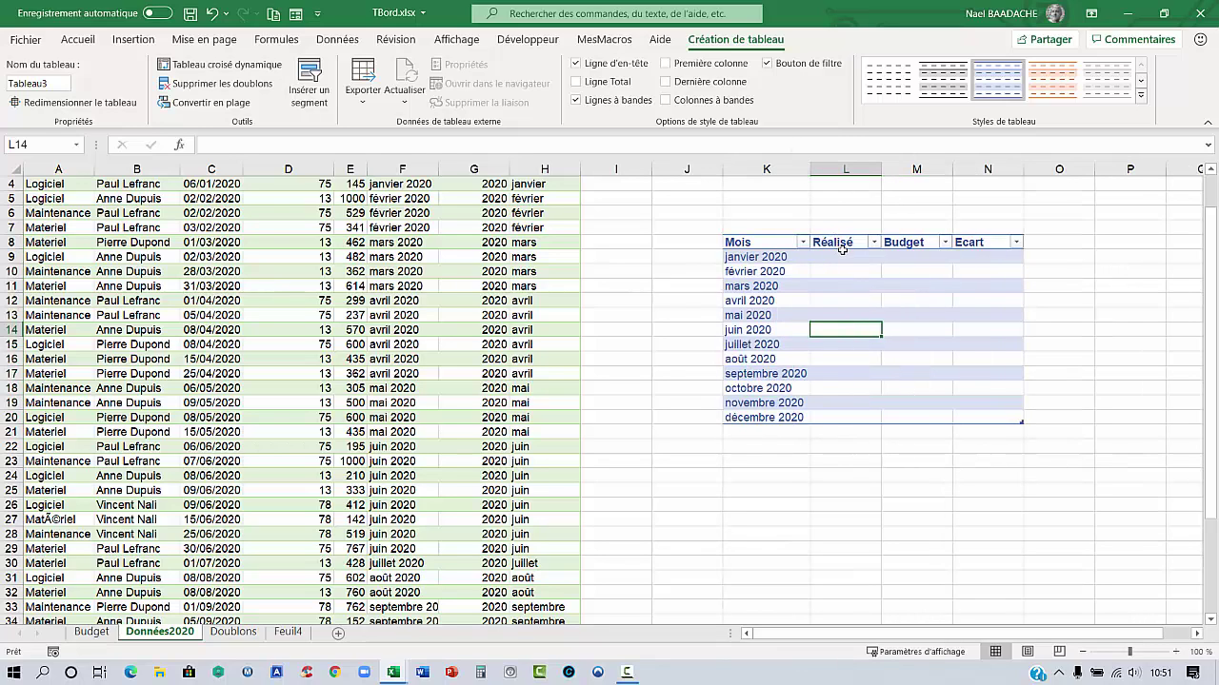
Look over a block of the billing data, then return to the first Réalisé cell L9
left_click(844, 257)
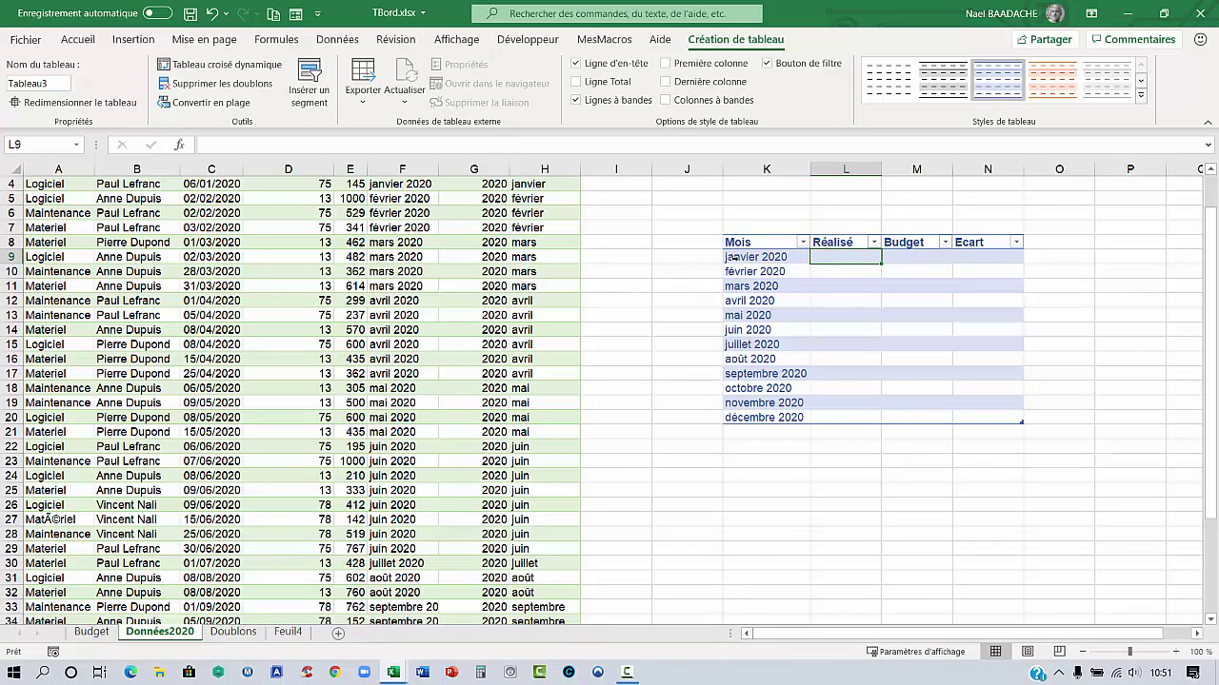
scroll(736, 259, "up", 1)
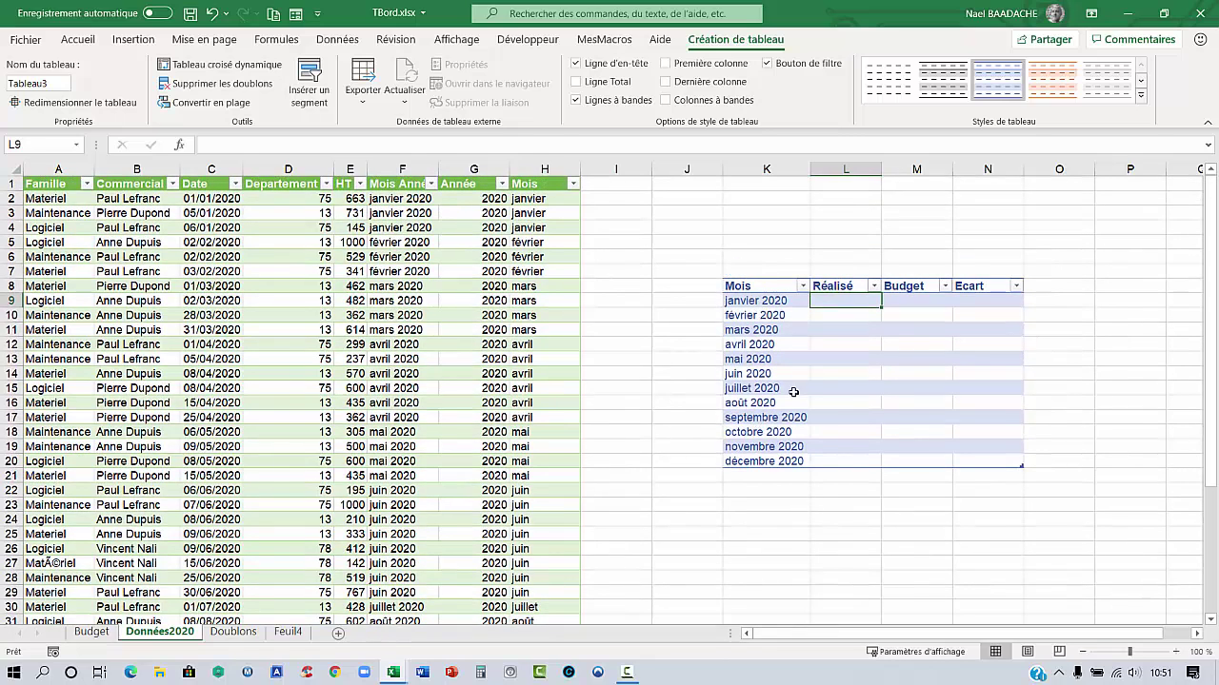
left_click(172, 271)
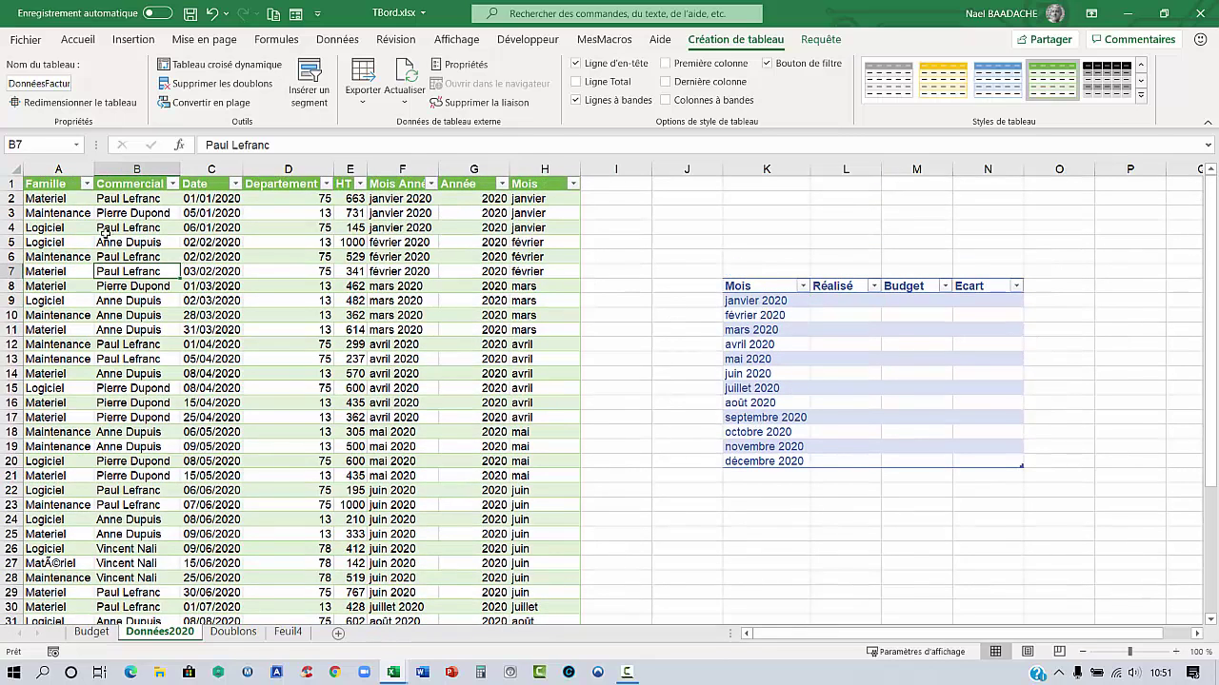
left_click_drag(128, 227, 428, 460)
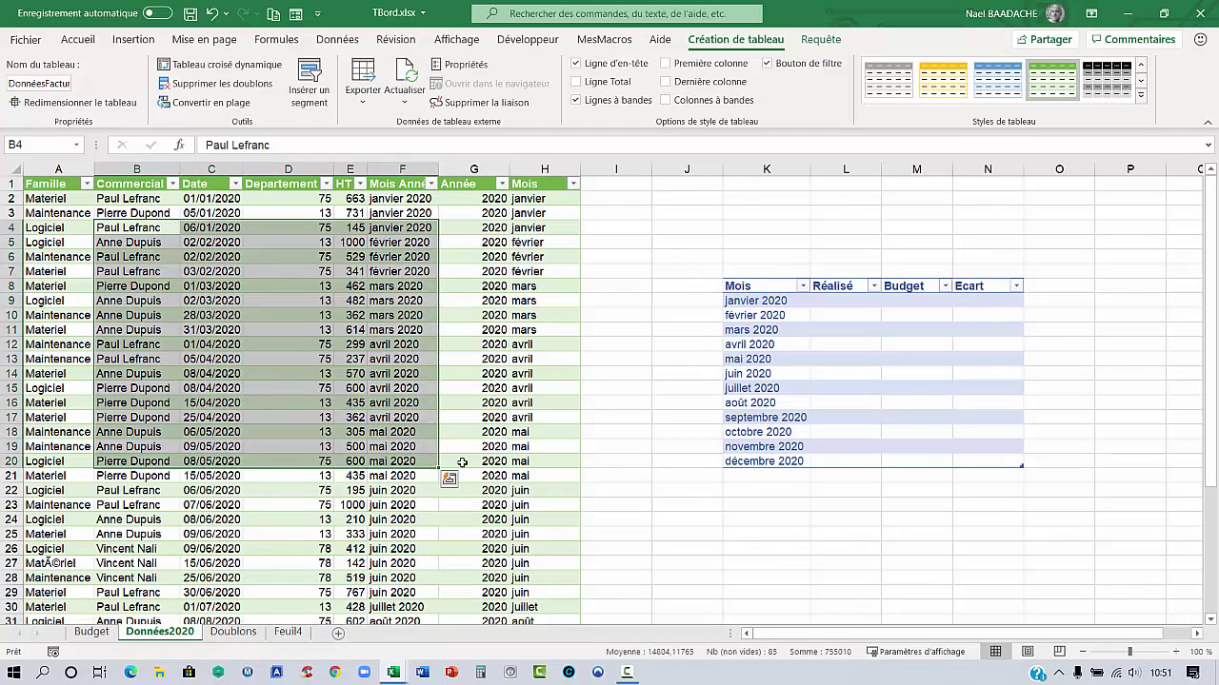
left_click(843, 300)
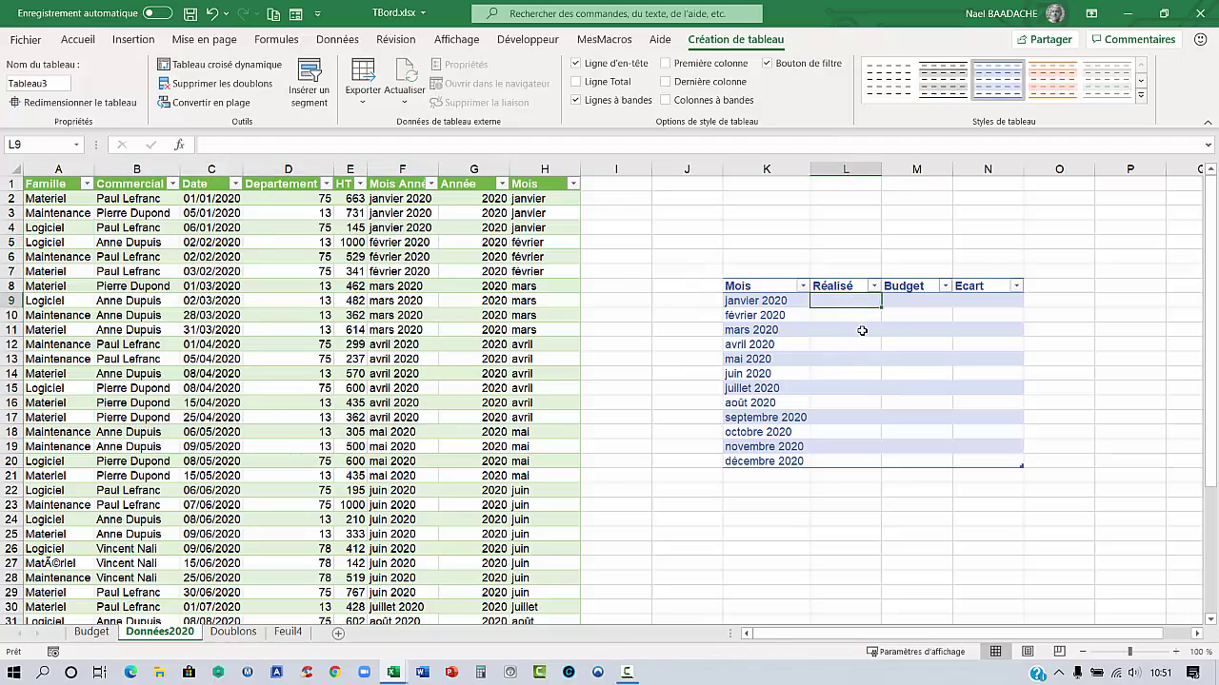
type("=some")
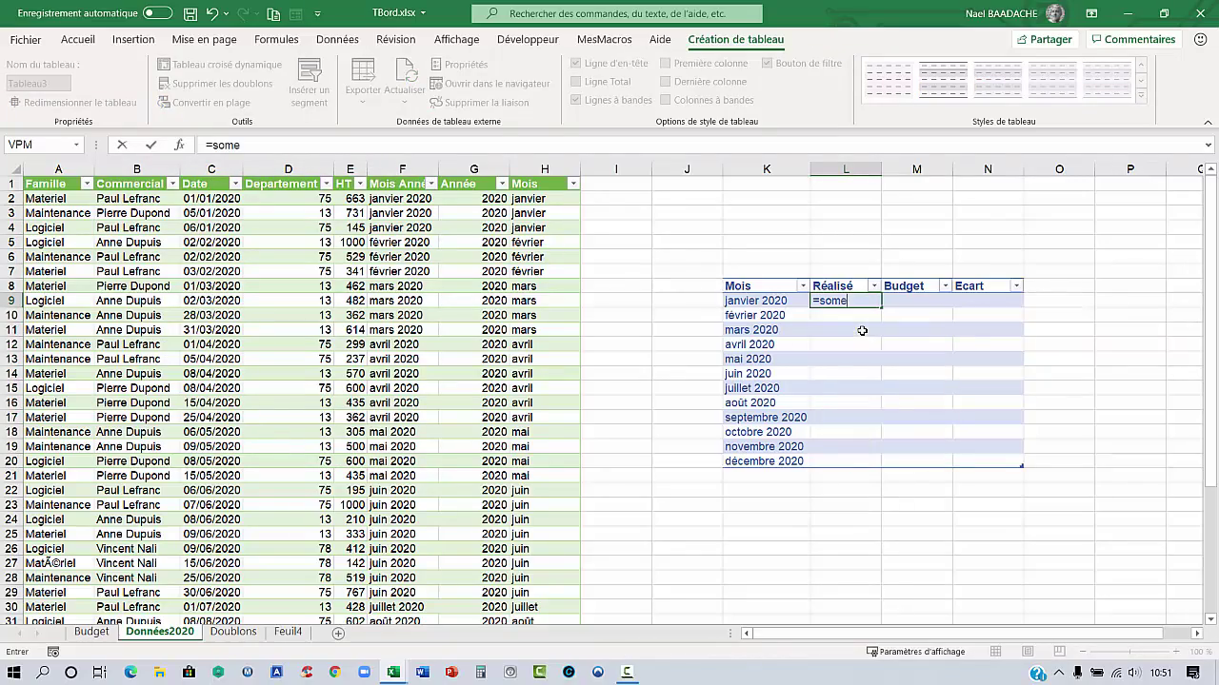
key("BackSpace")
type("me.")
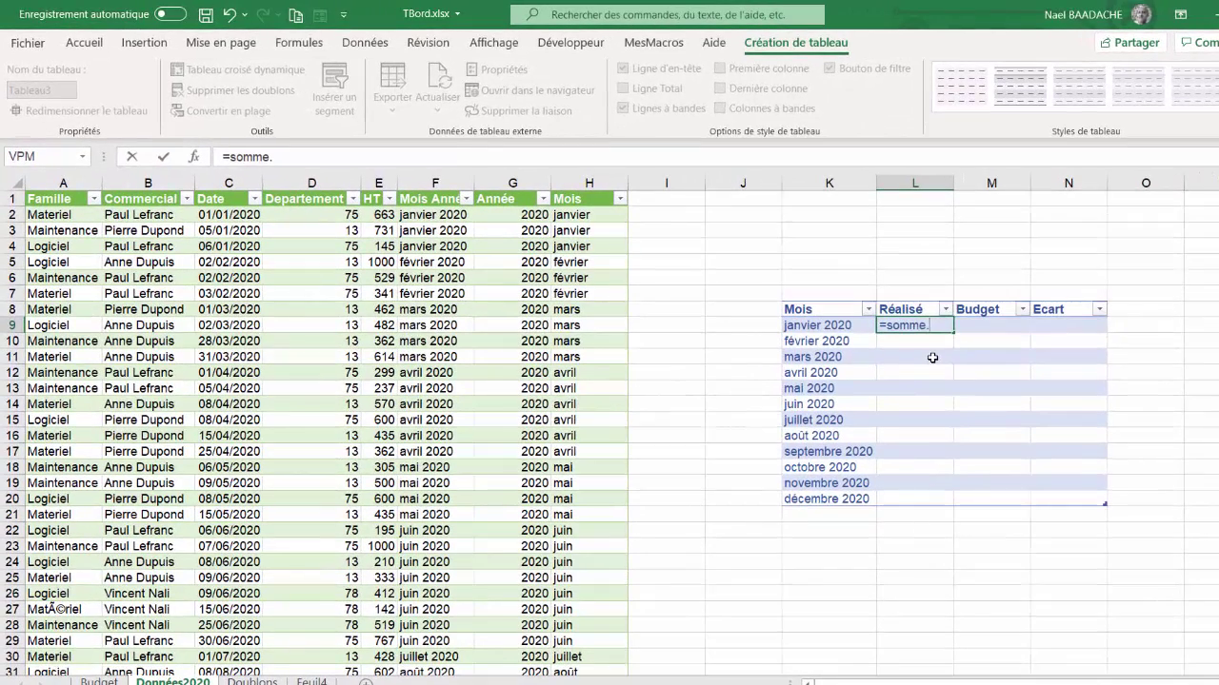
type("si(")
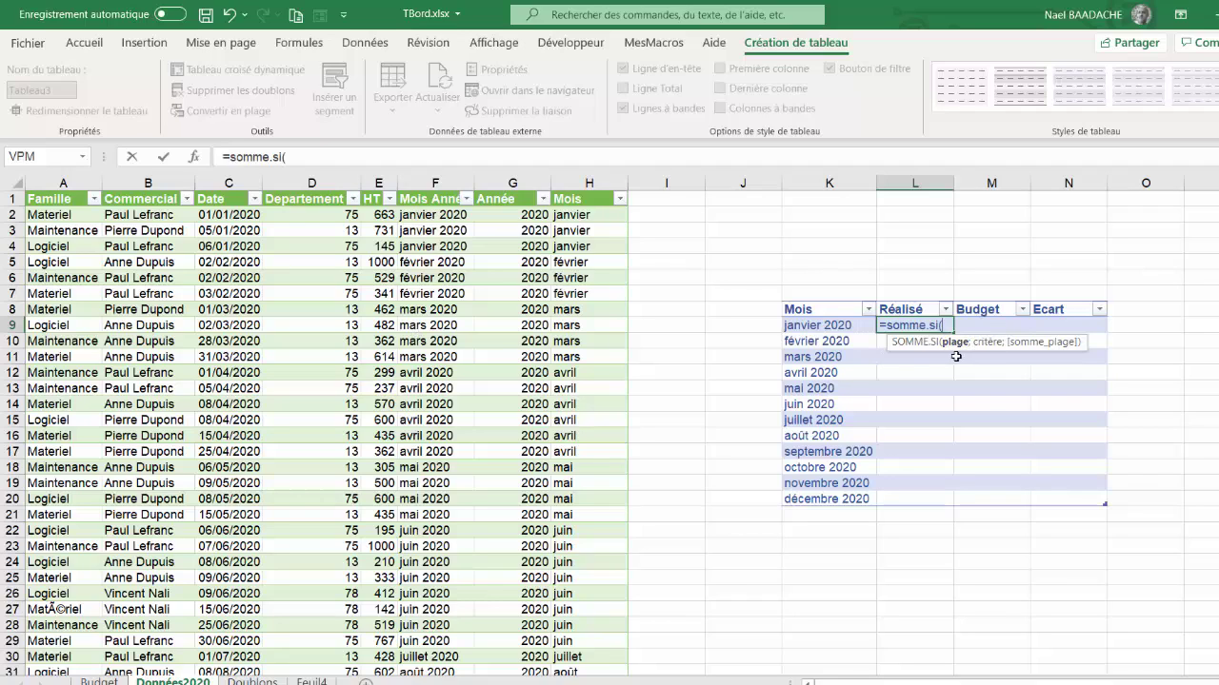
left_click(425, 215)
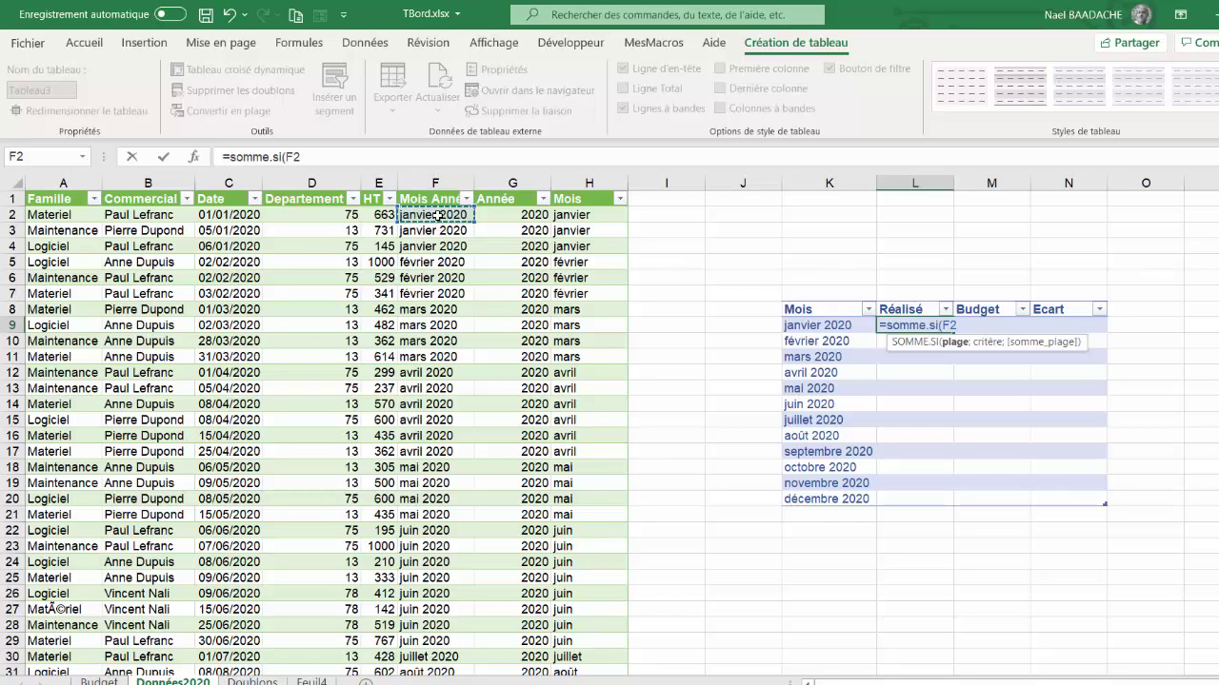
key("ctrl+shift+Down")
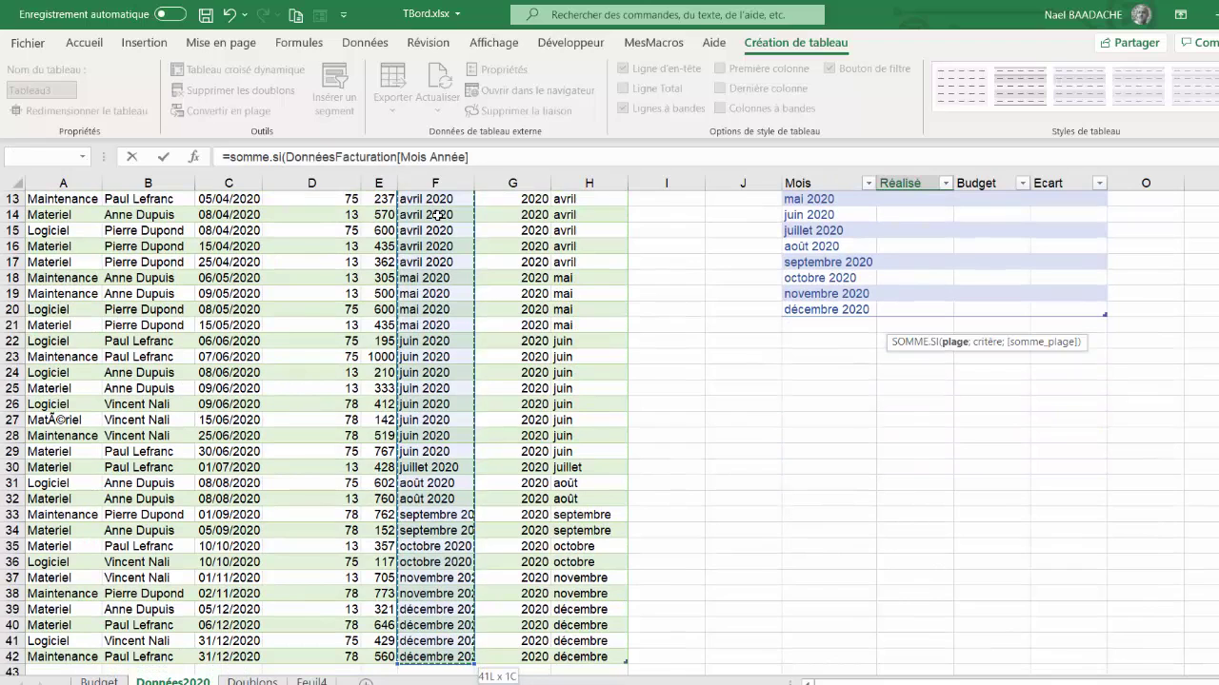
type(";")
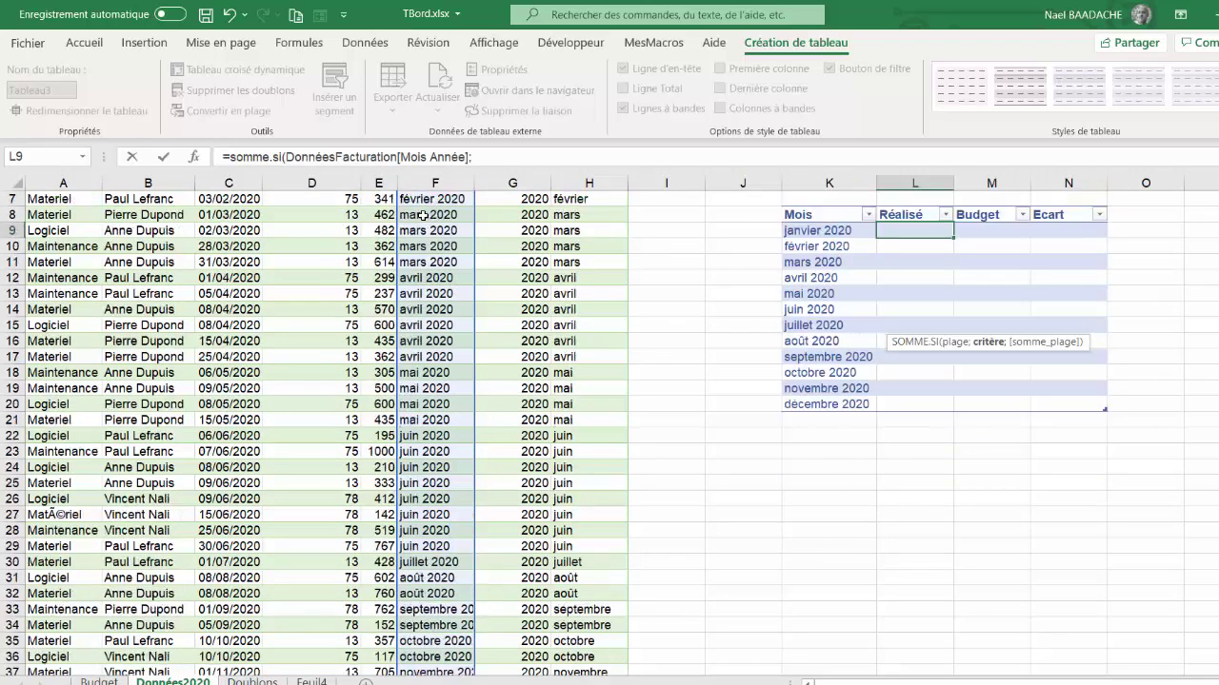
left_click(820, 327)
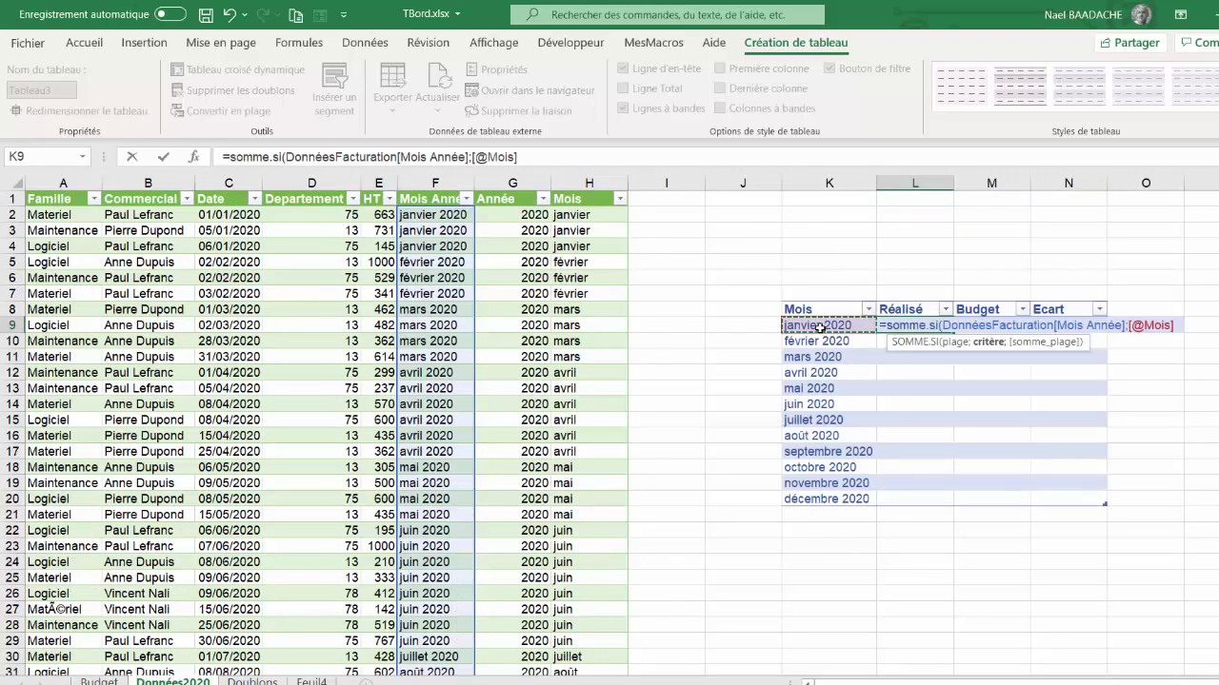
type(";")
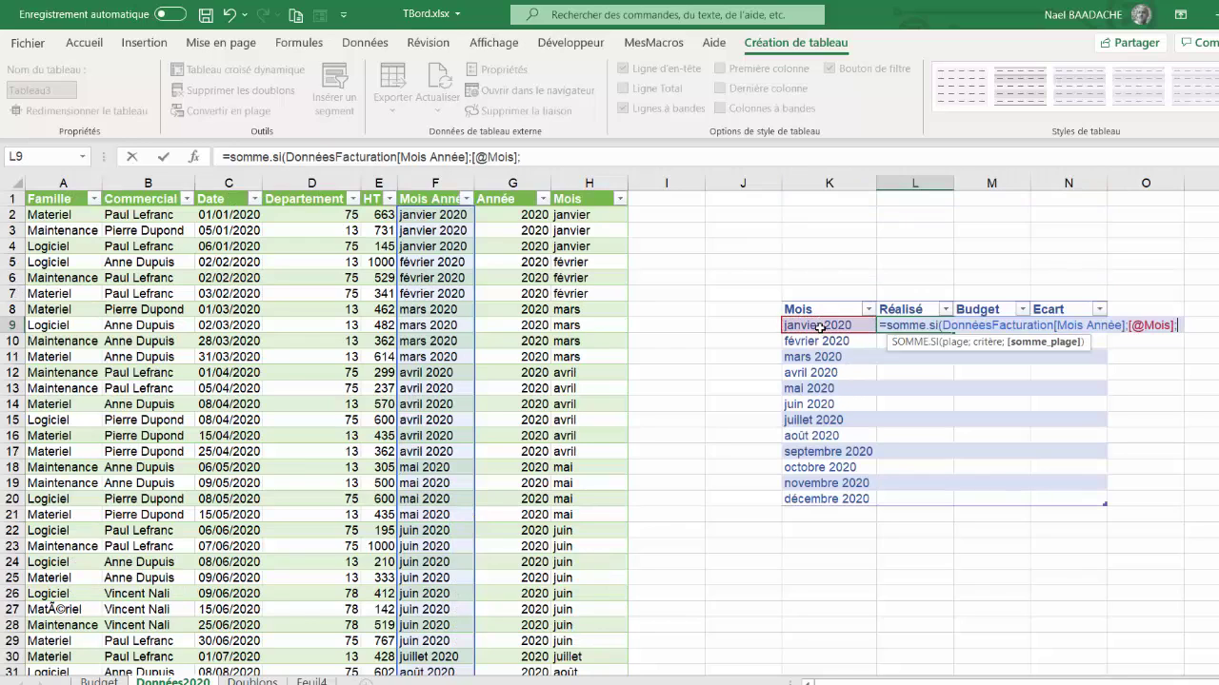
left_click(375, 216)
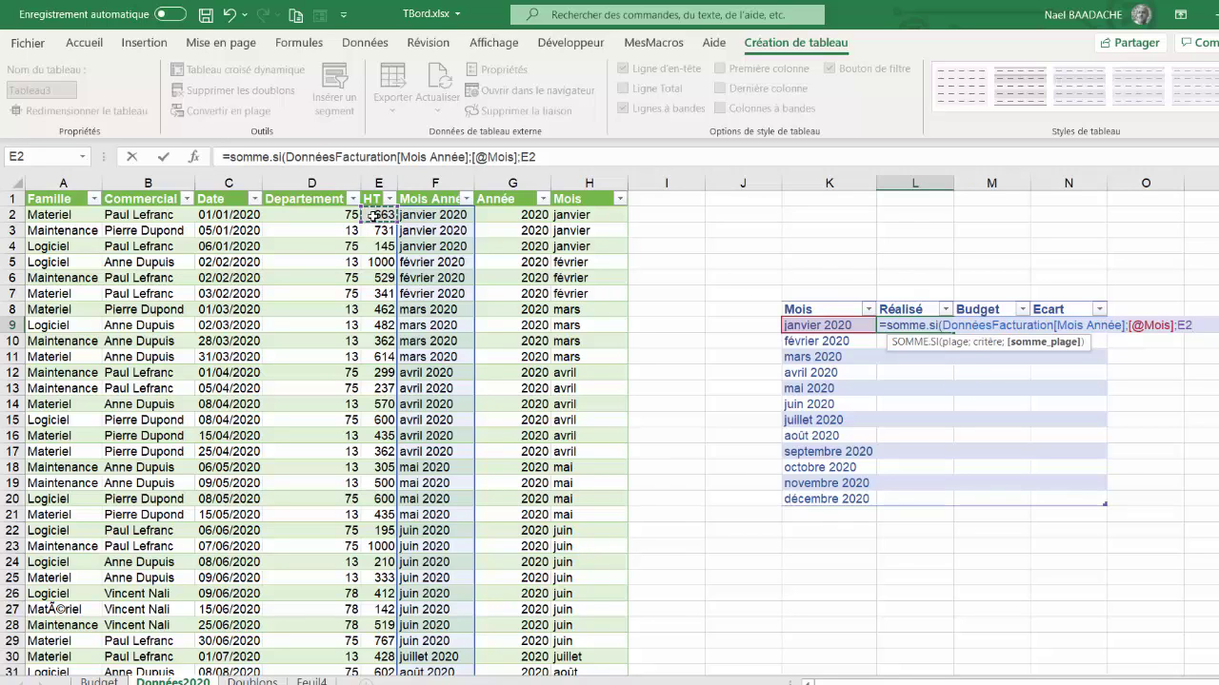
key("ctrl+shift+Down")
type(")")
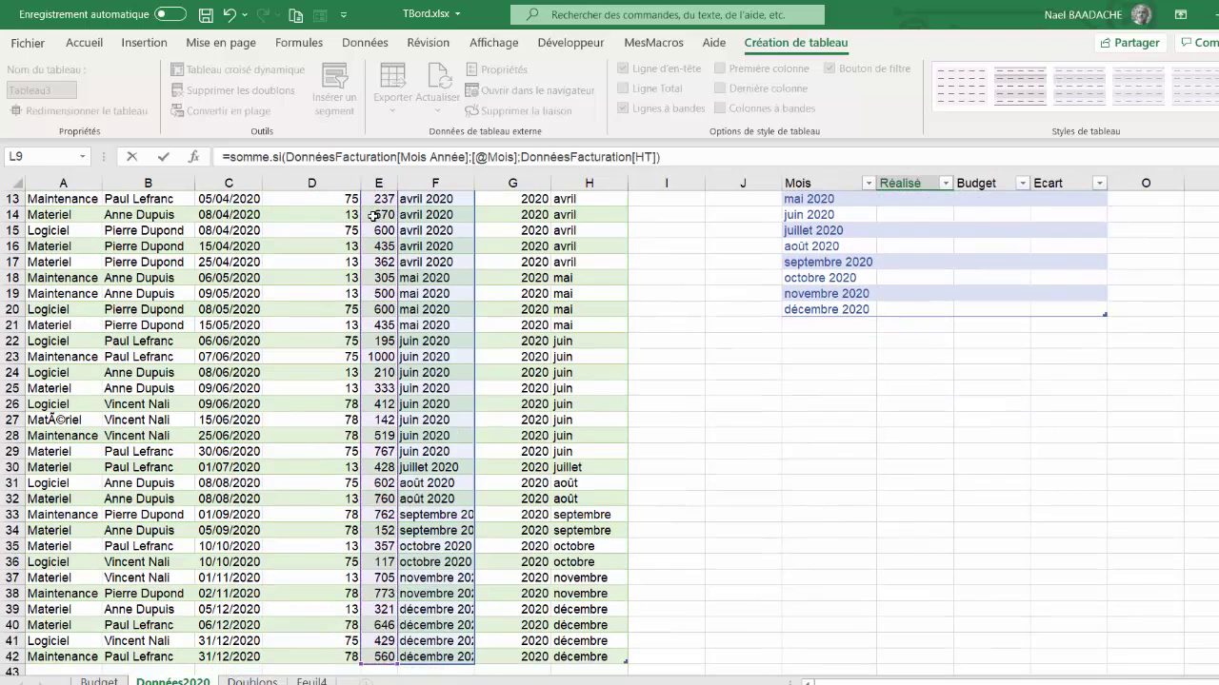
key("Return")
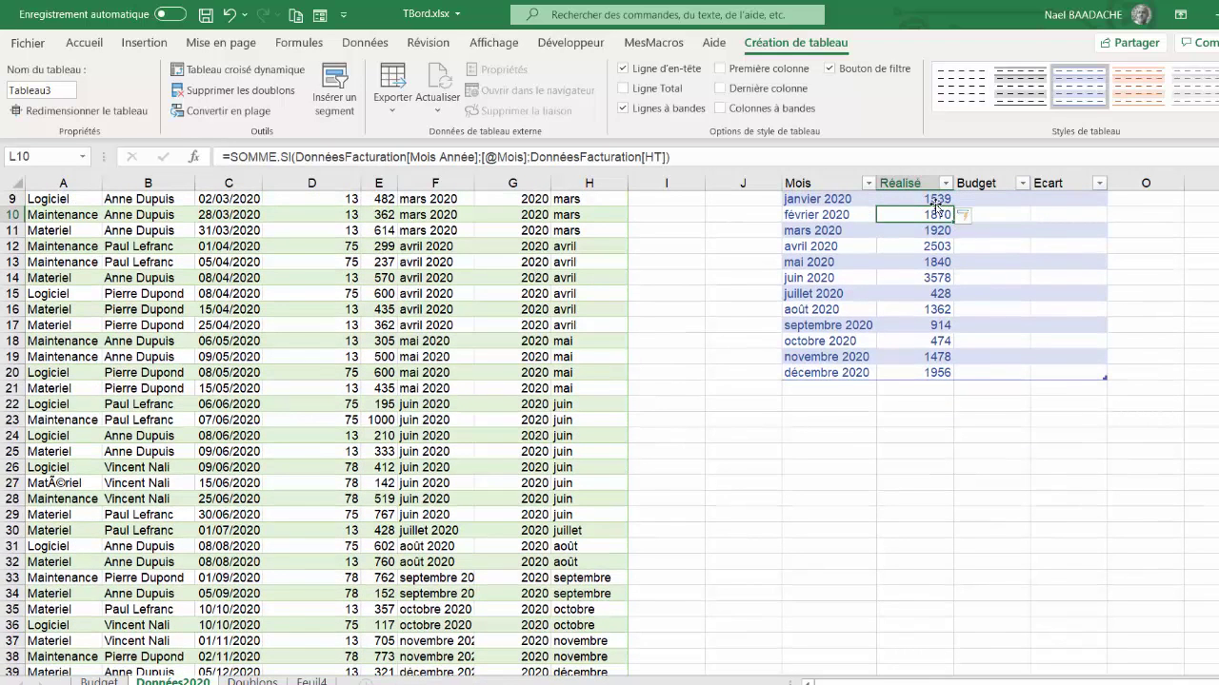
Select the Réalisé totals and check them against the HT amounts column
left_click_drag(931, 197, 937, 372)
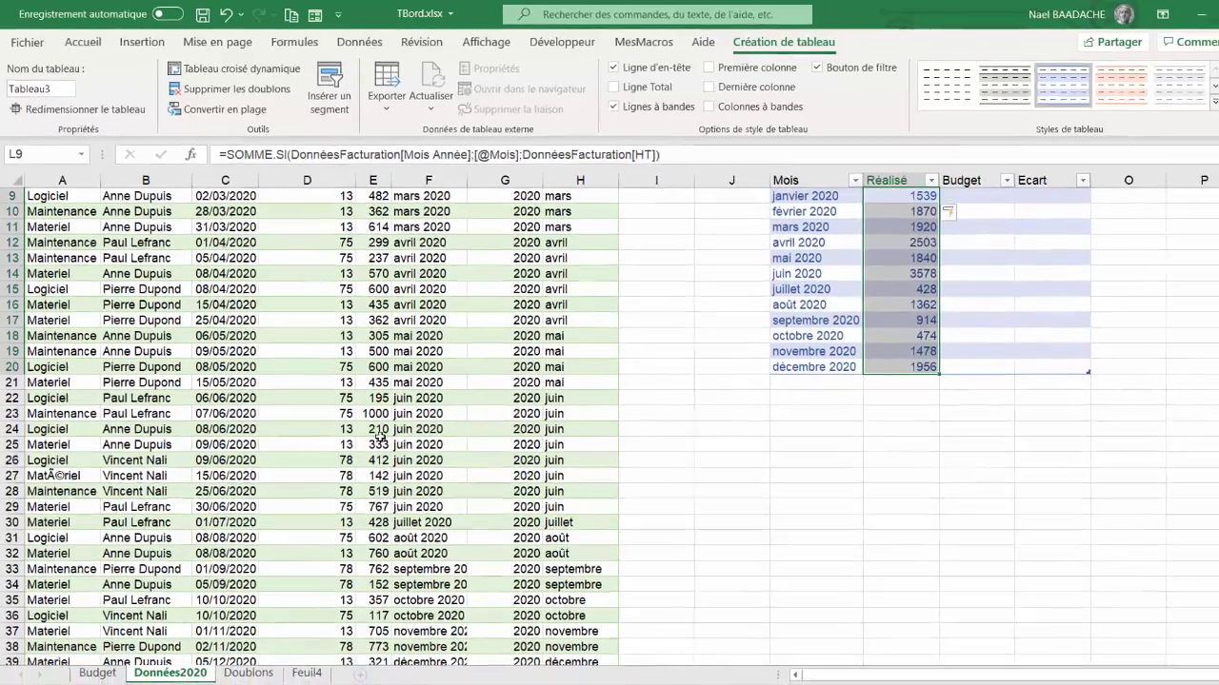
left_click(379, 435)
scroll(381, 419, "up", 3)
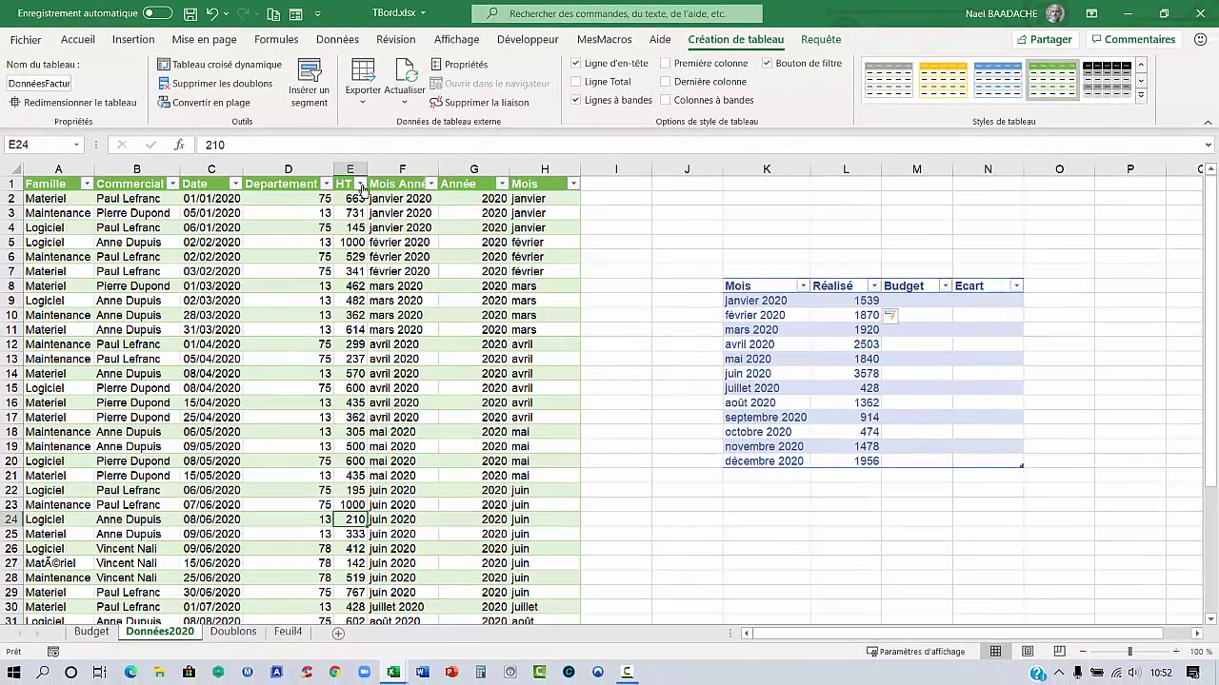
left_click_drag(352, 198, 353, 592)
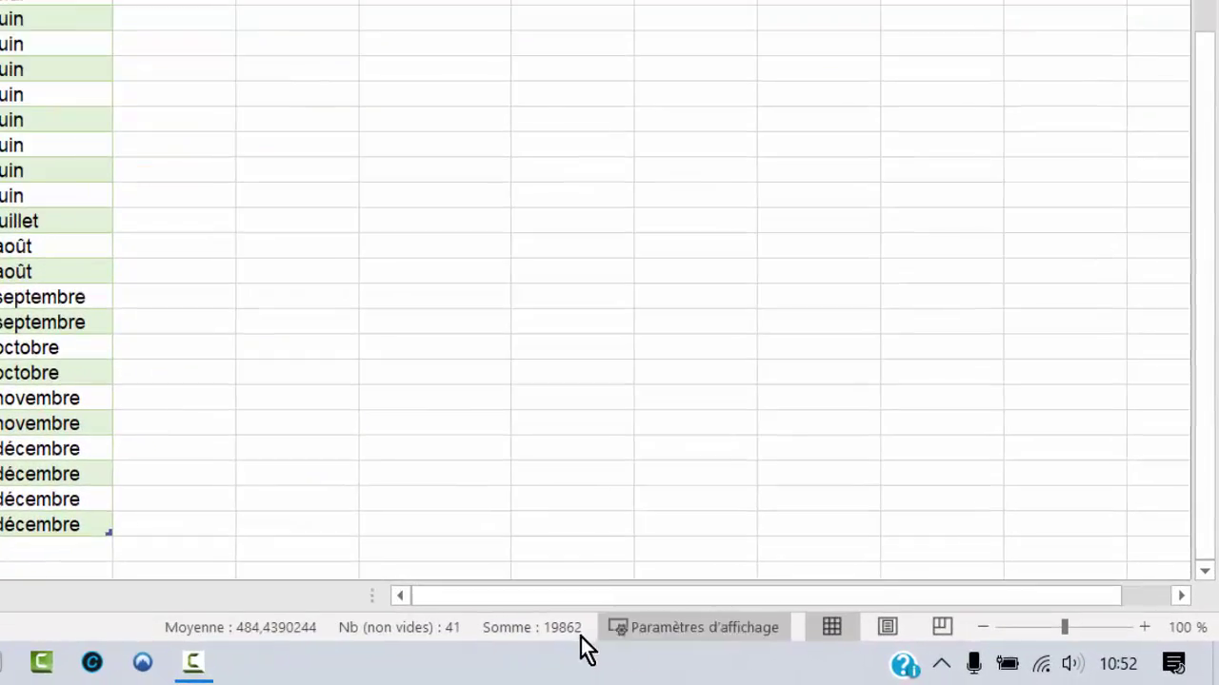
scroll(569, 314, "up", 5)
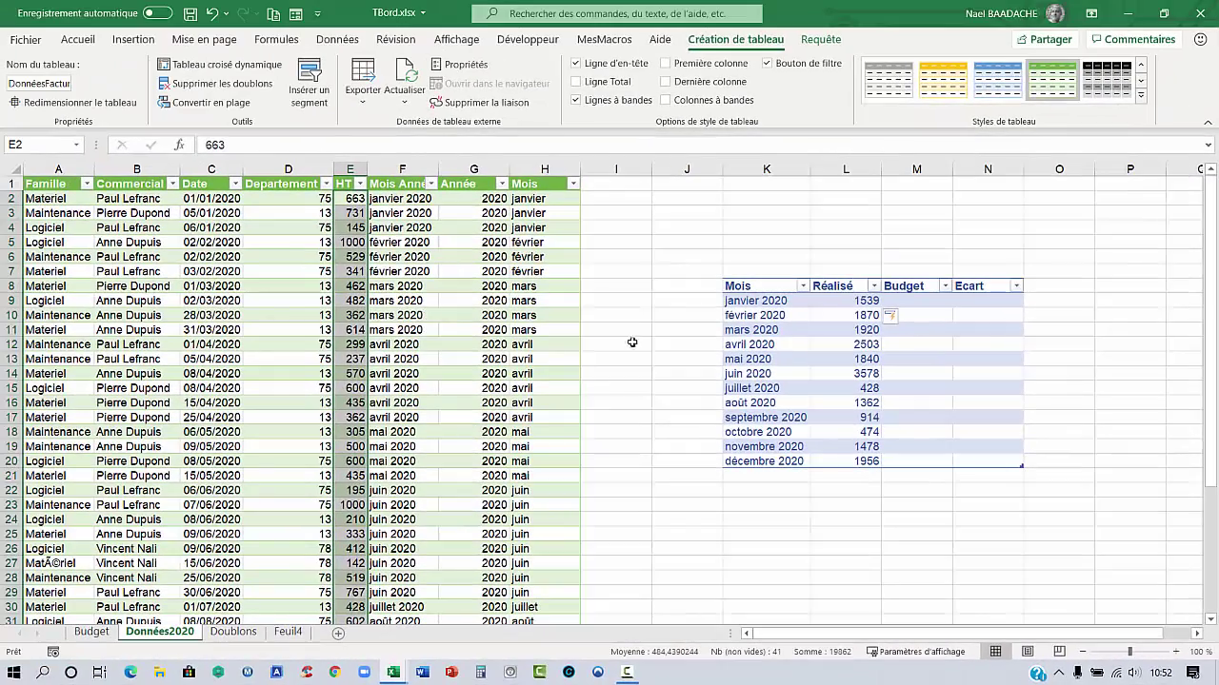
left_click(925, 303)
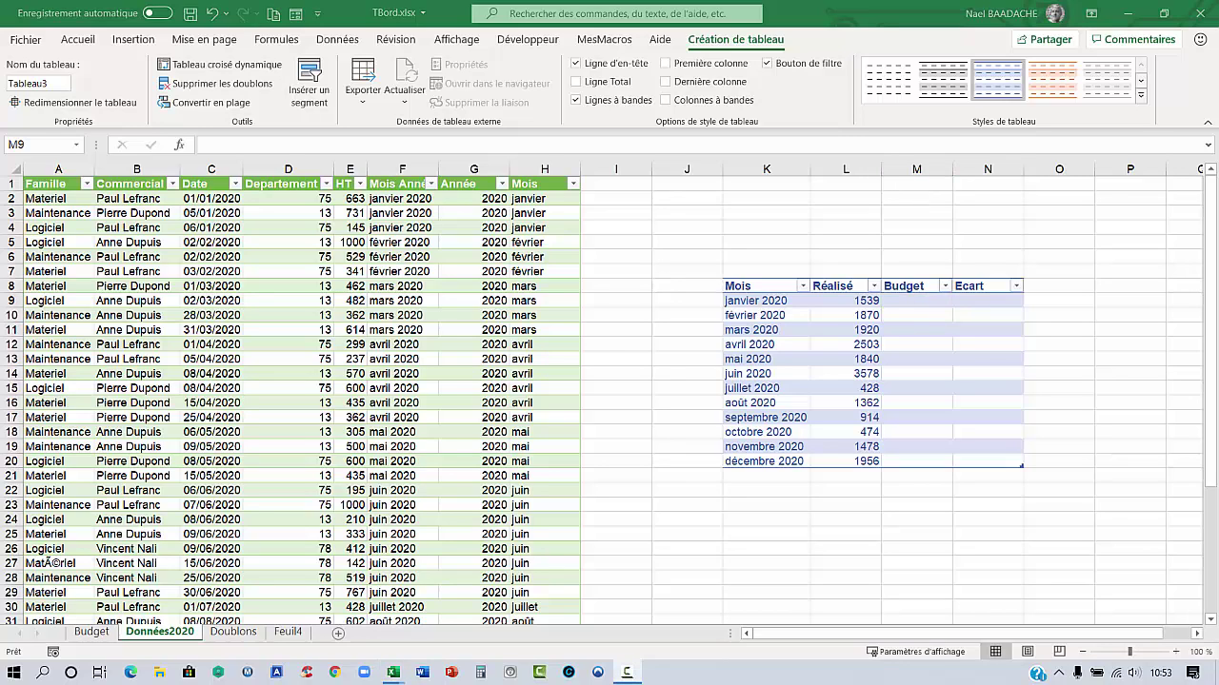
left_click(93, 633)
left_click(89, 316)
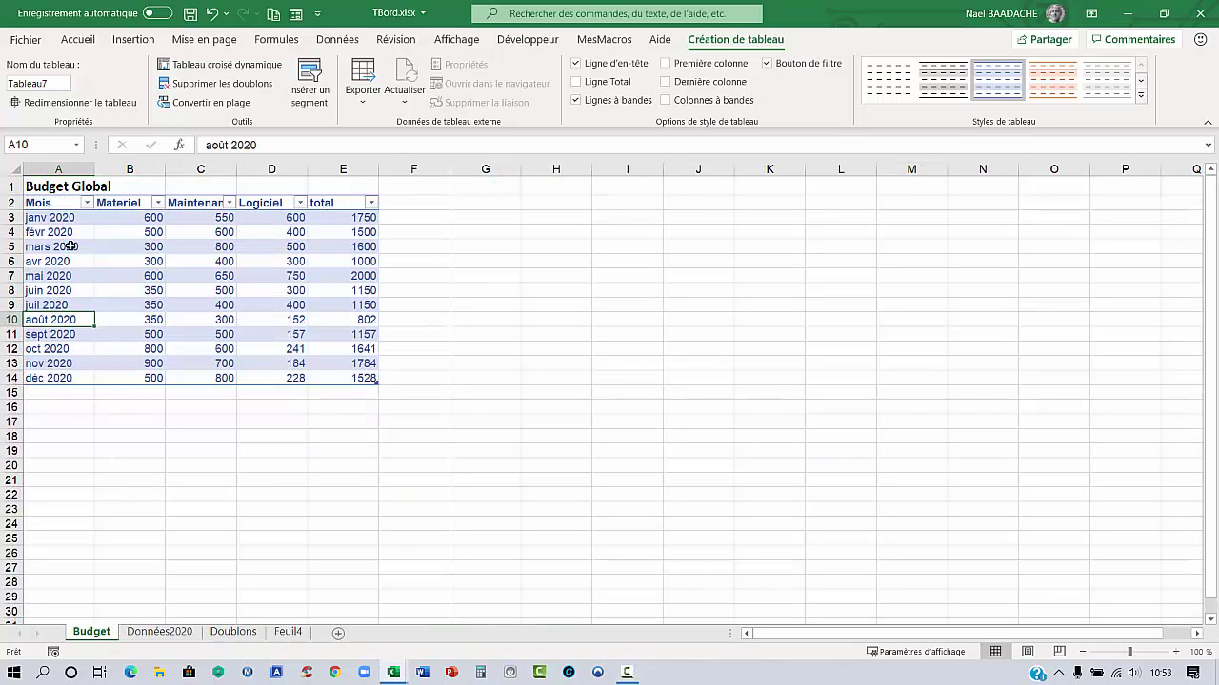
left_click(119, 202)
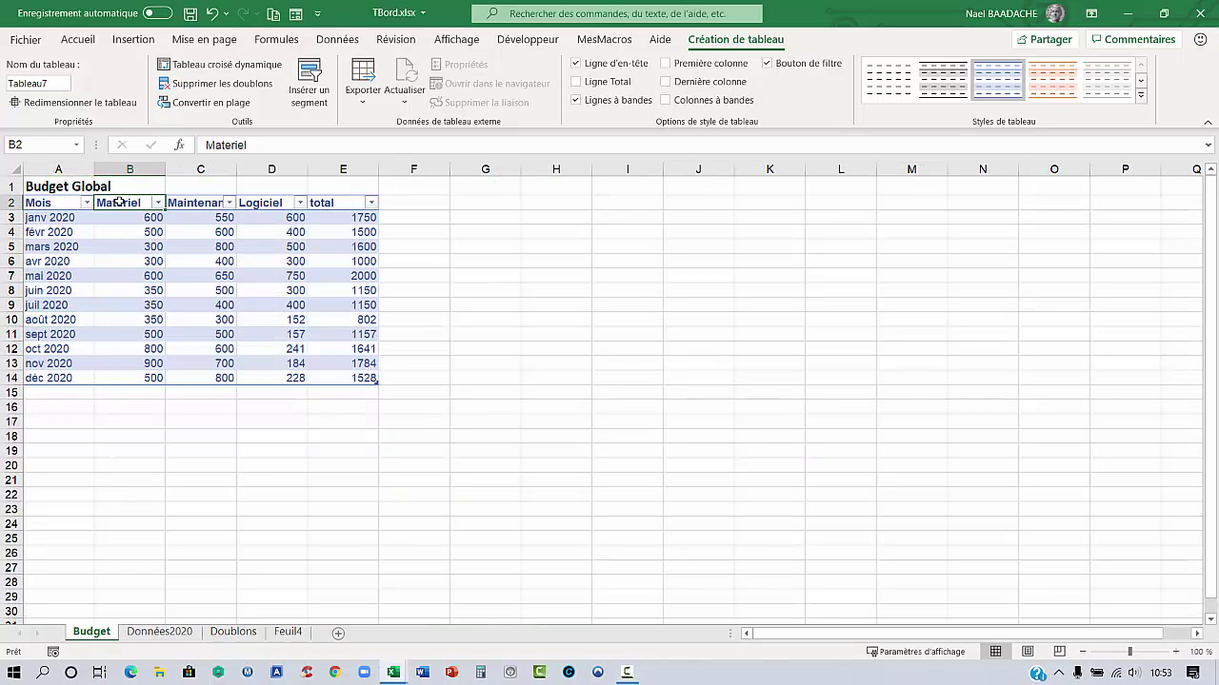
left_click(202, 201)
left_click(260, 202)
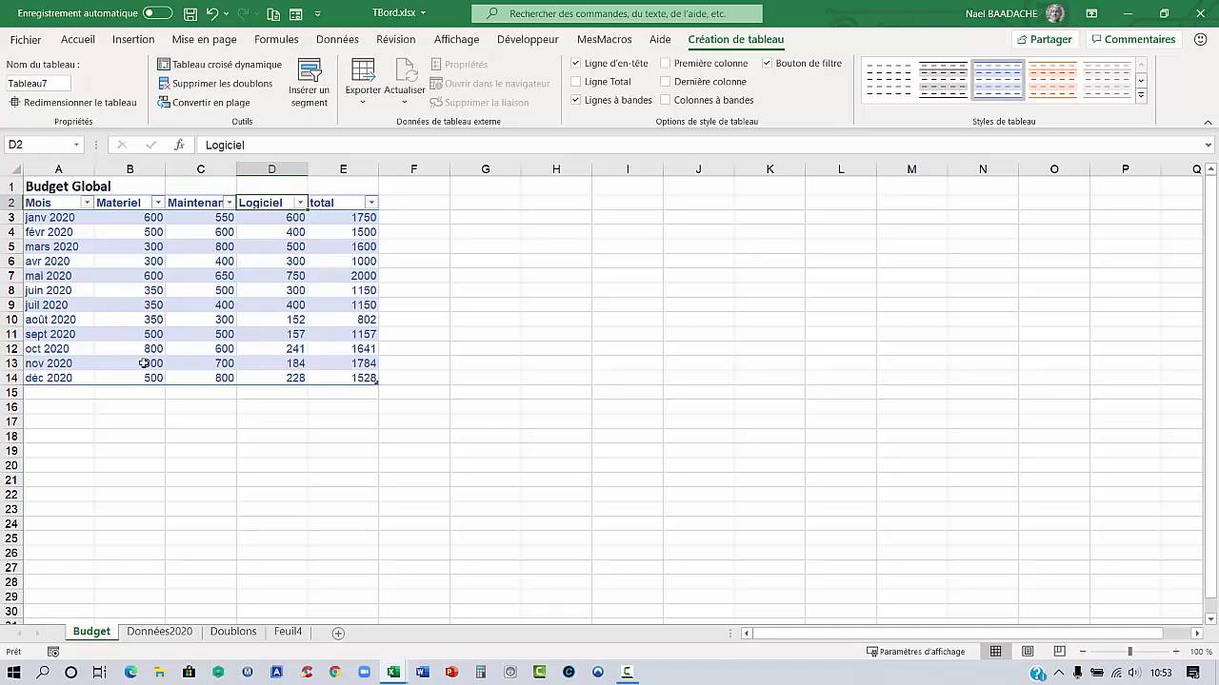
left_click(162, 631)
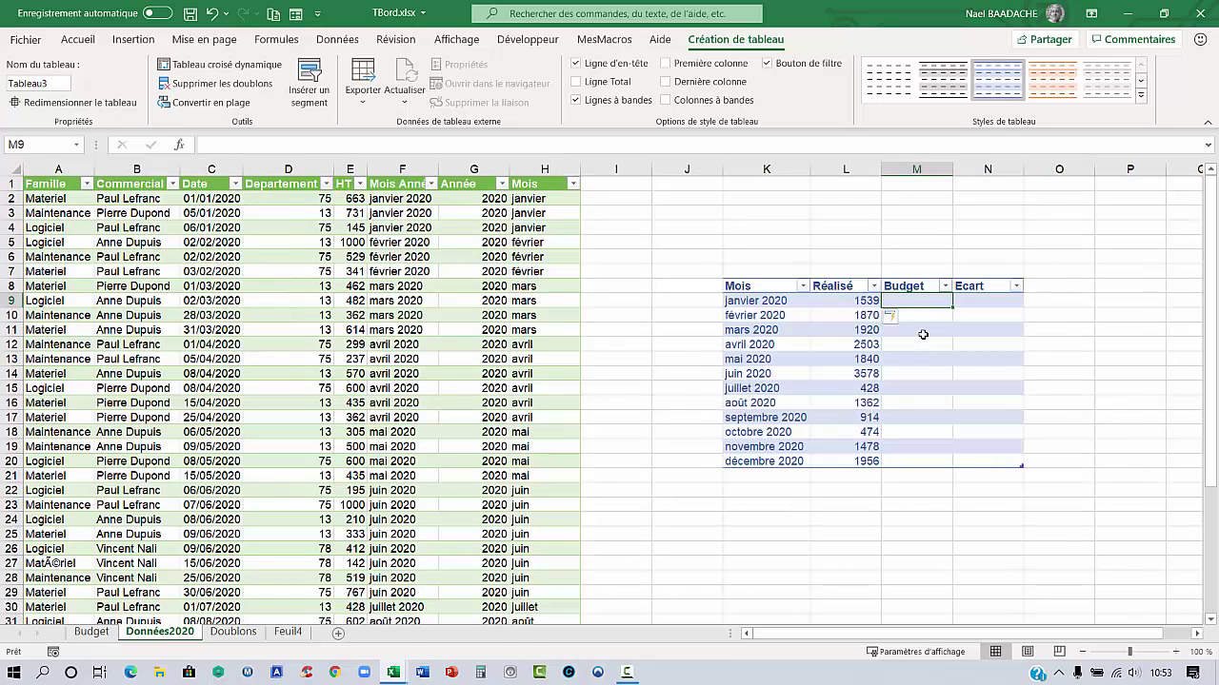
type("=recher")
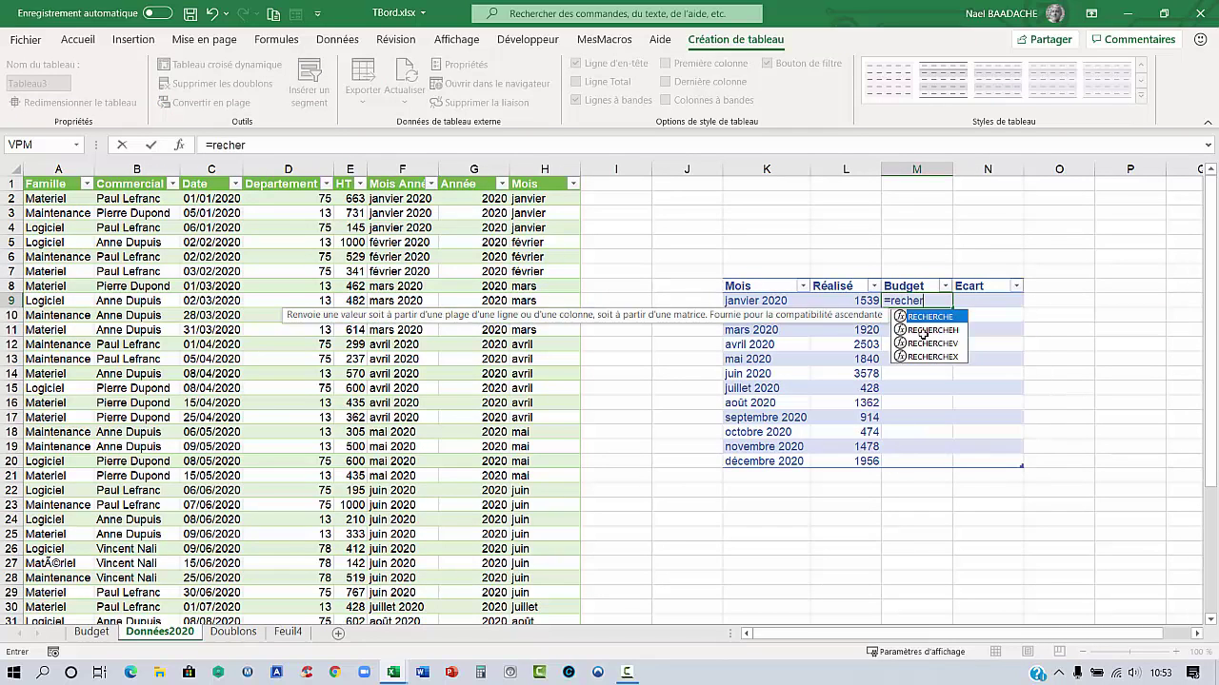
double_click(930, 342)
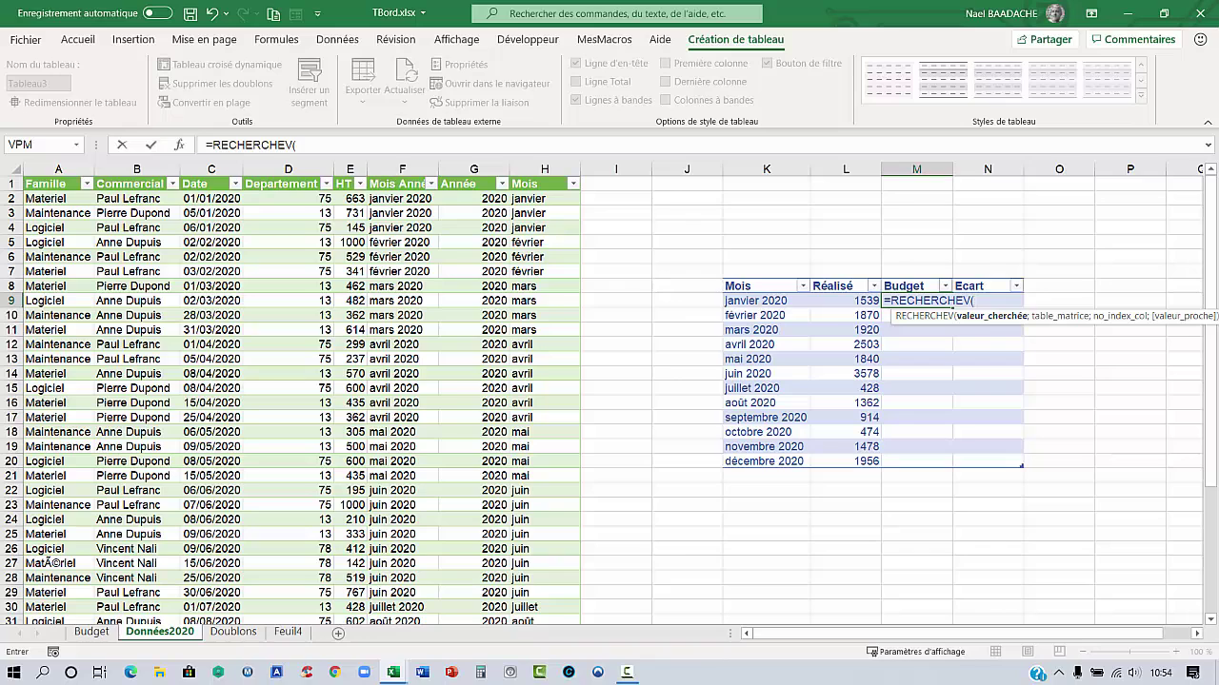
left_click(754, 299)
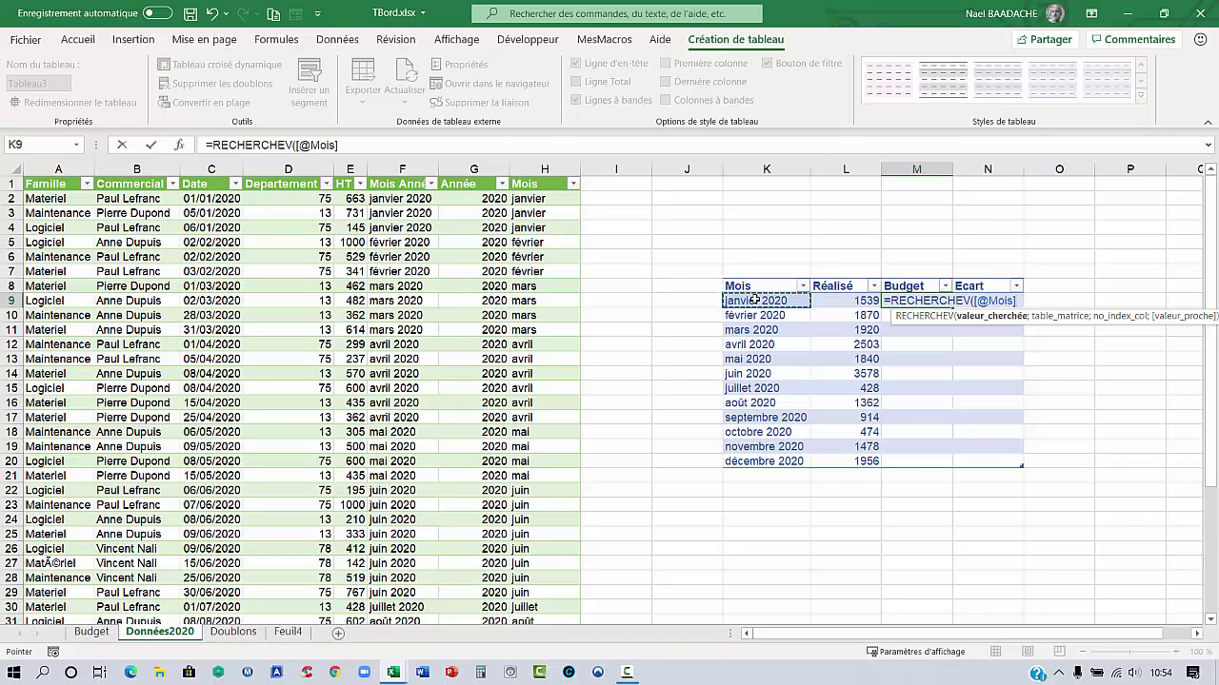
type(";")
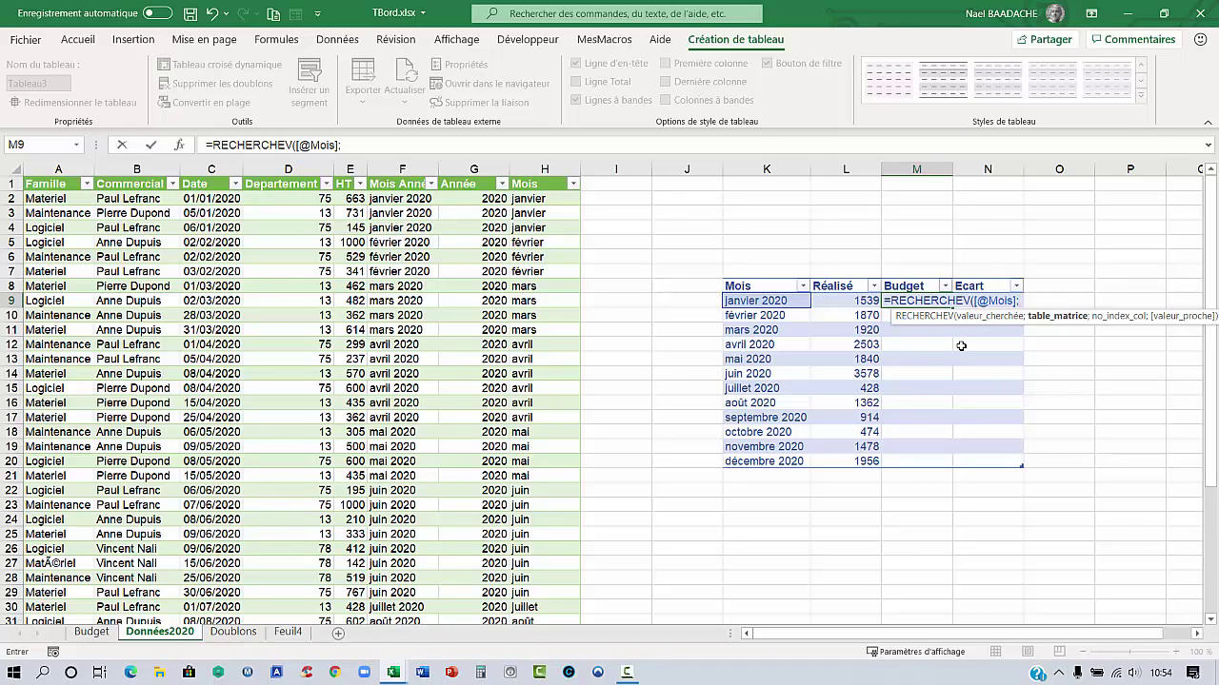
left_click(99, 634)
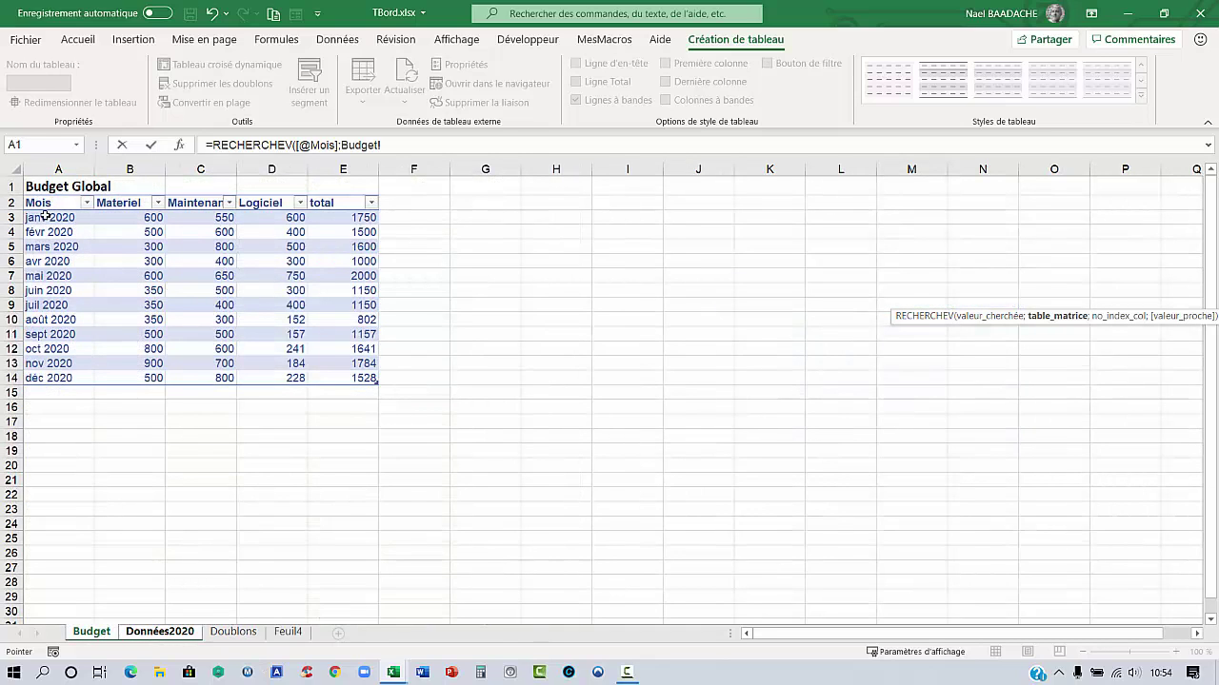
left_click_drag(42, 216, 353, 379)
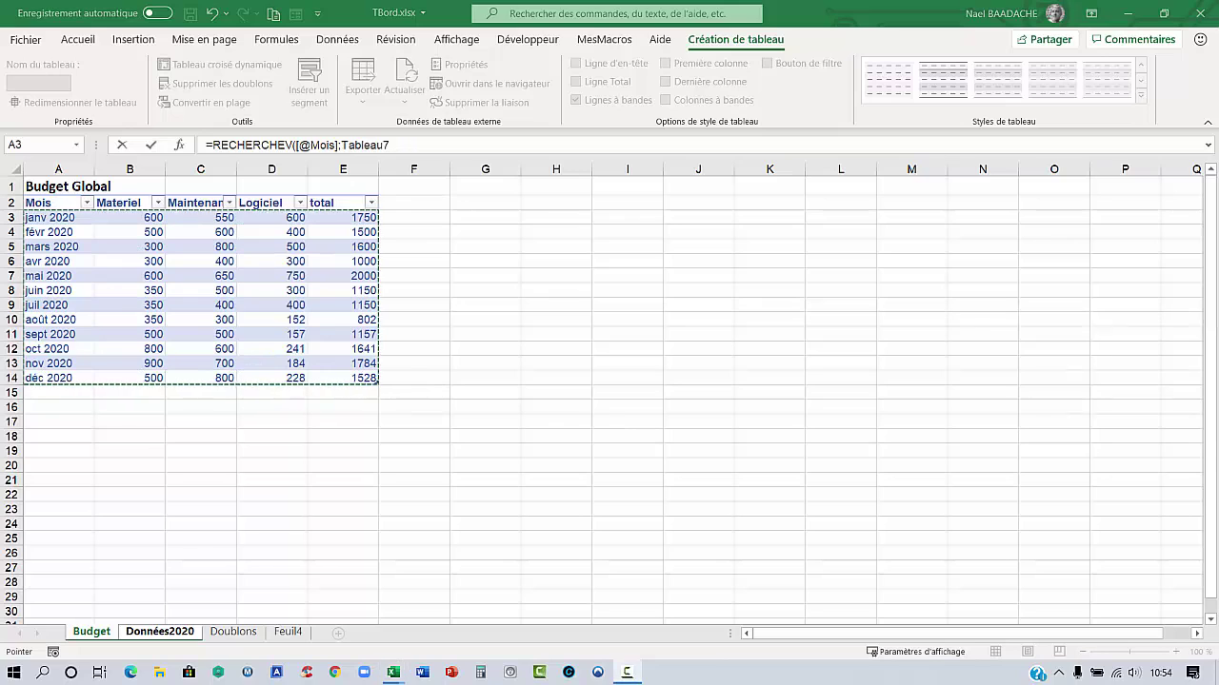
left_click(404, 141)
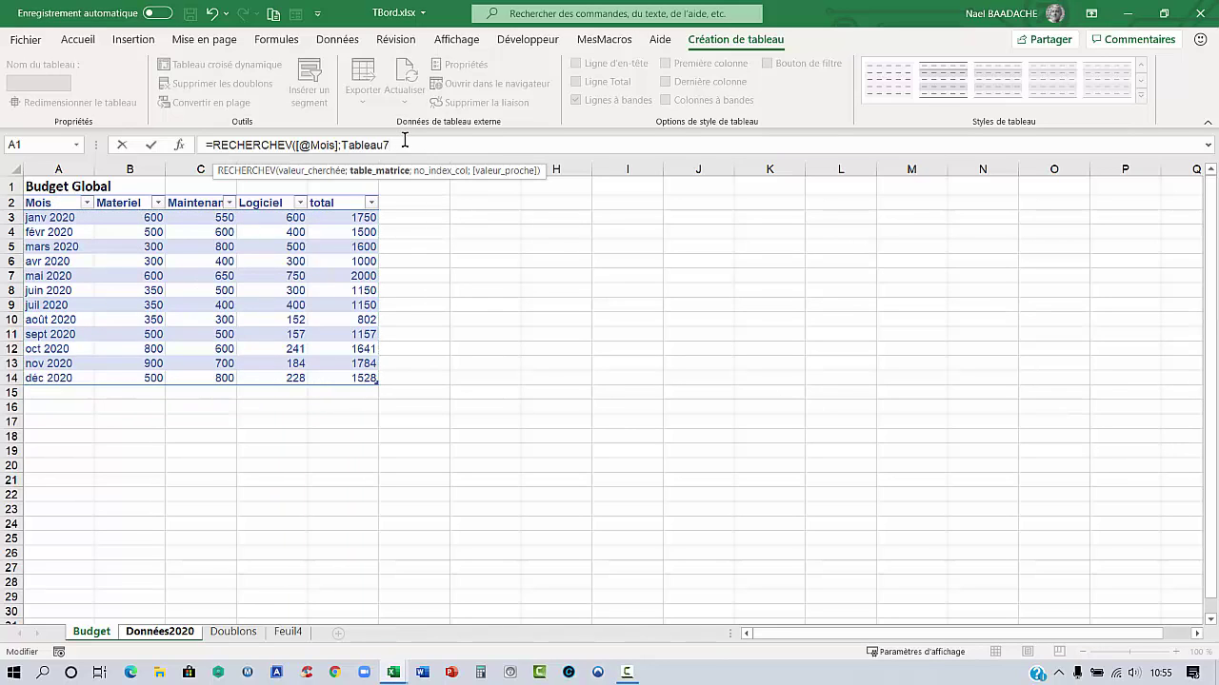
type(";")
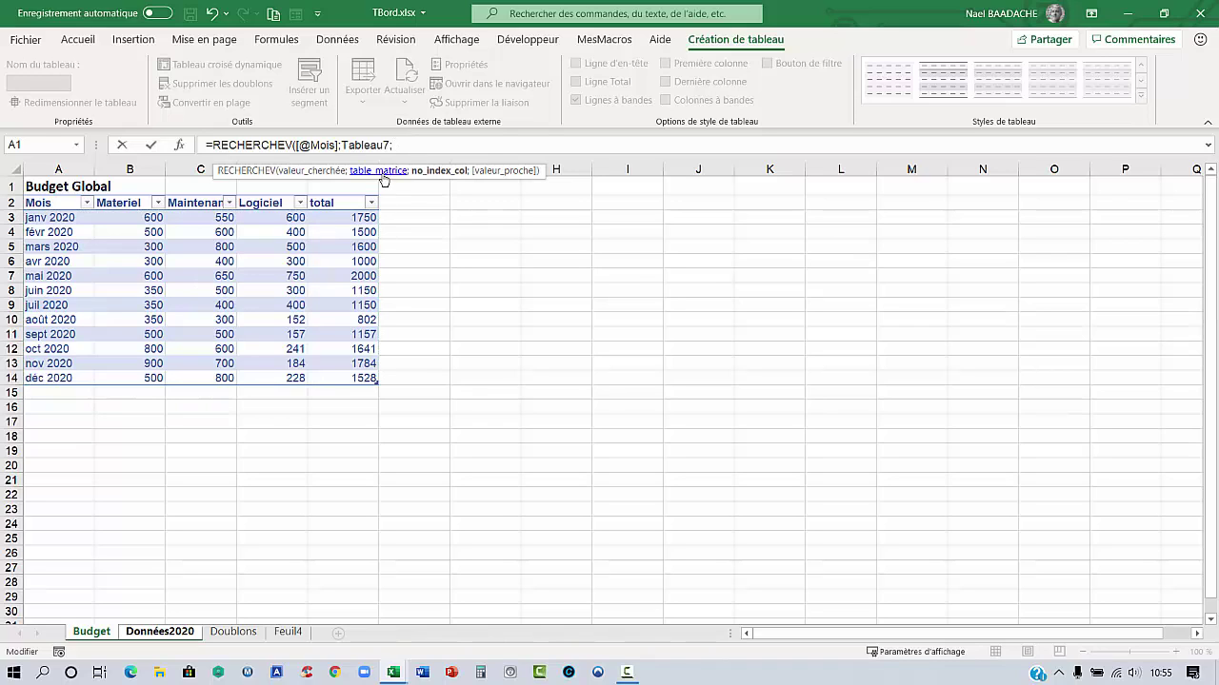
left_click_drag(410, 180, 640, 189)
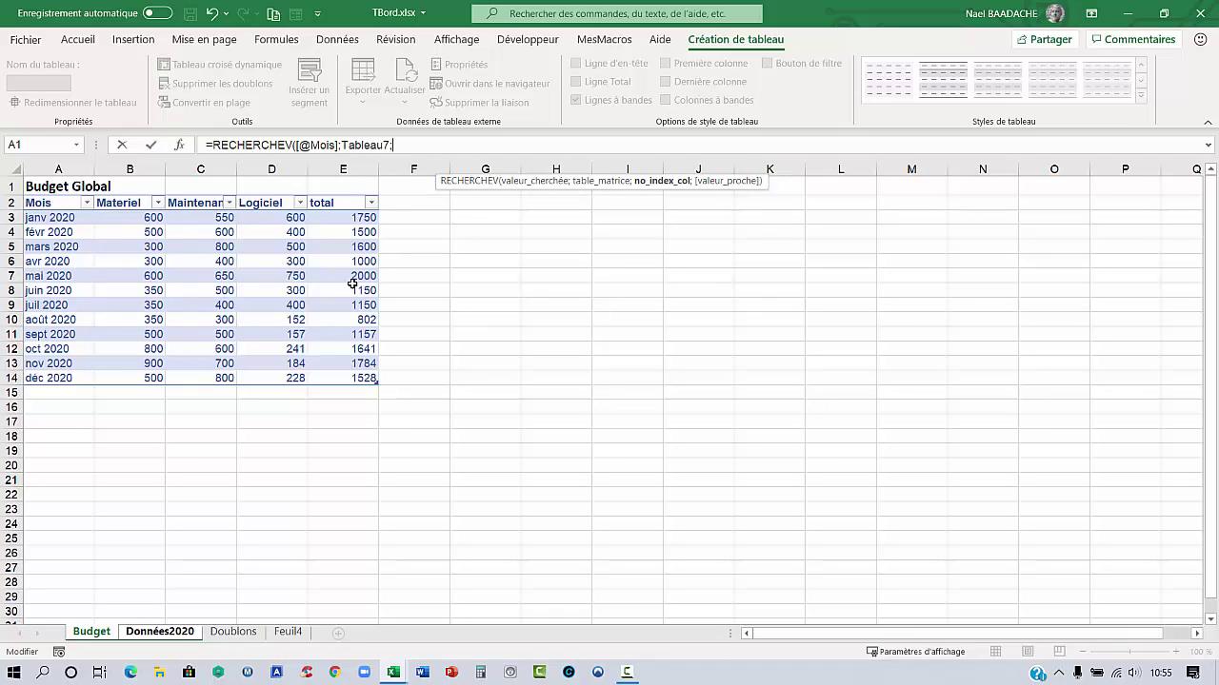
type(";")
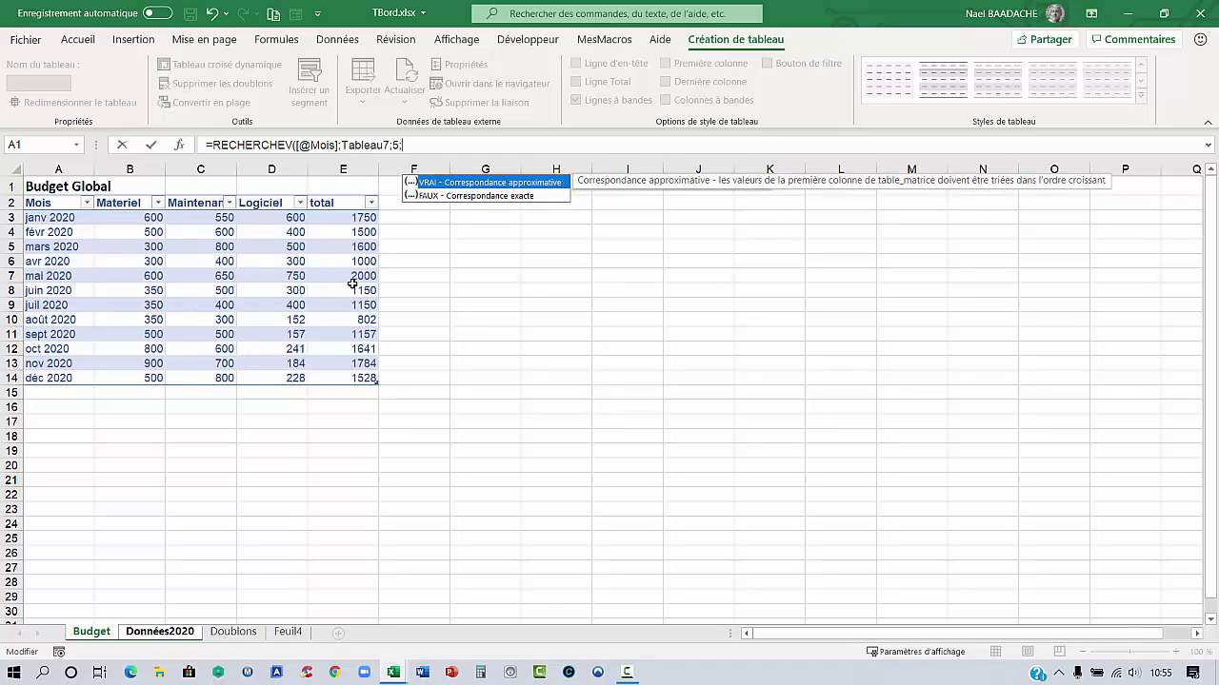
type("faux)")
key("Return")
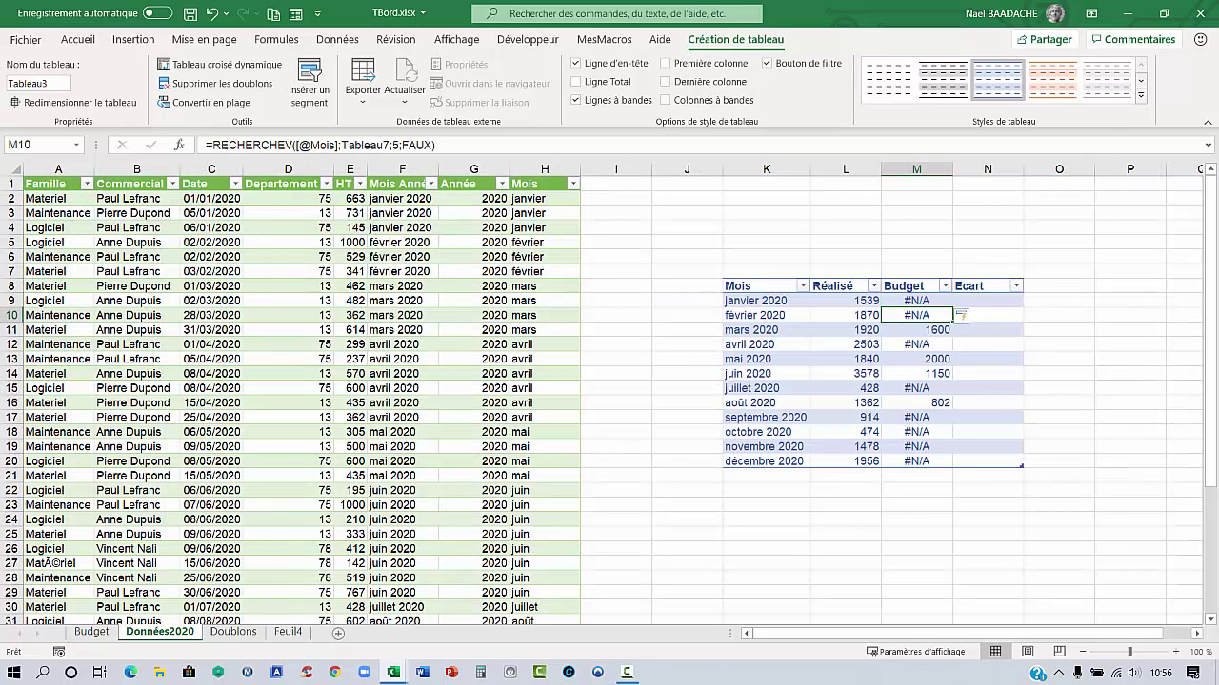
key("Left")
key("Left")
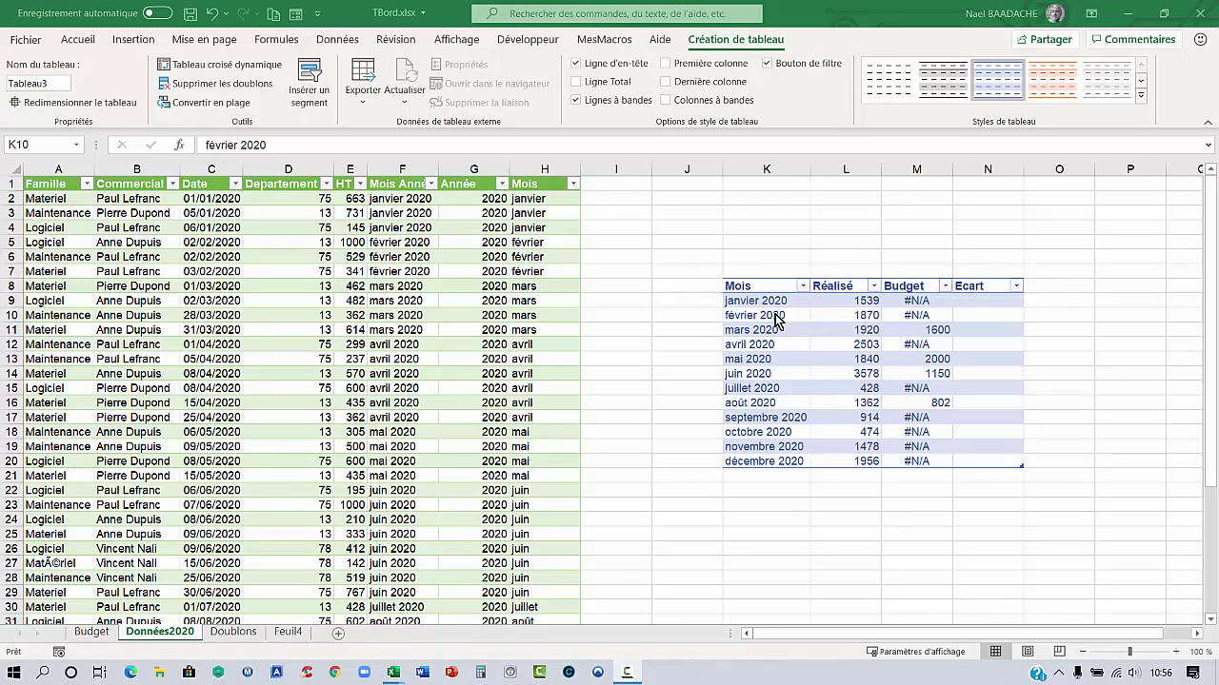
Compare the month labels on the Budget sheet with the Mois column
left_click(770, 300)
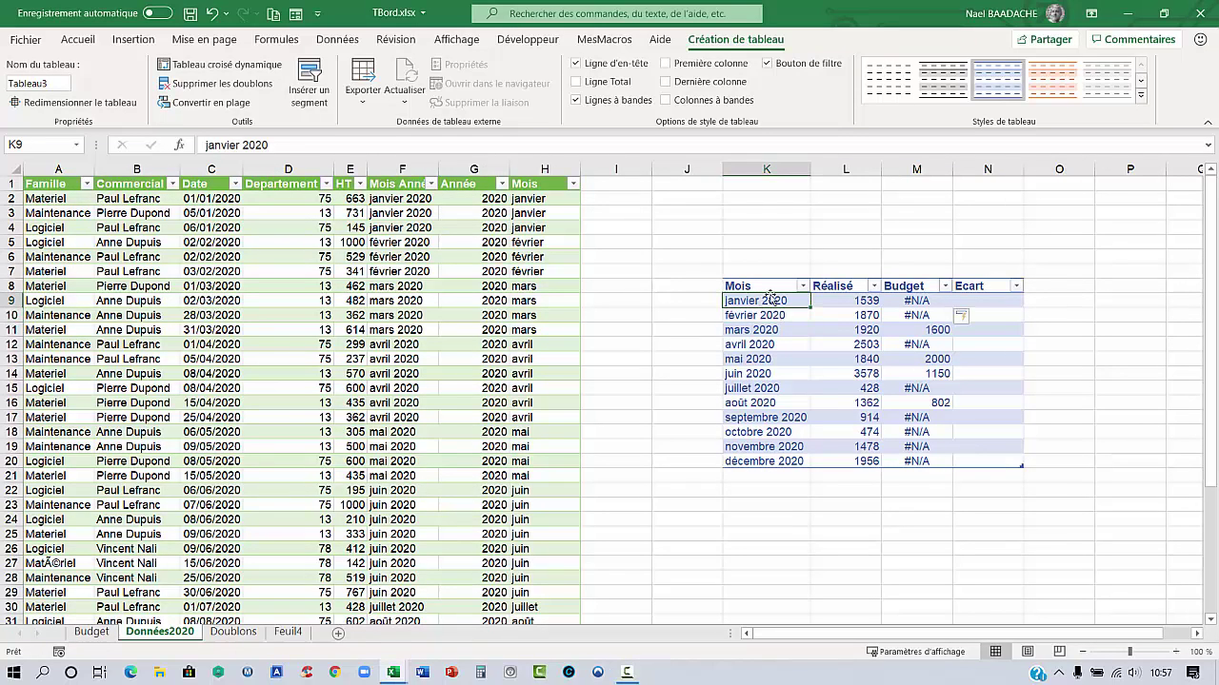
left_click(92, 632)
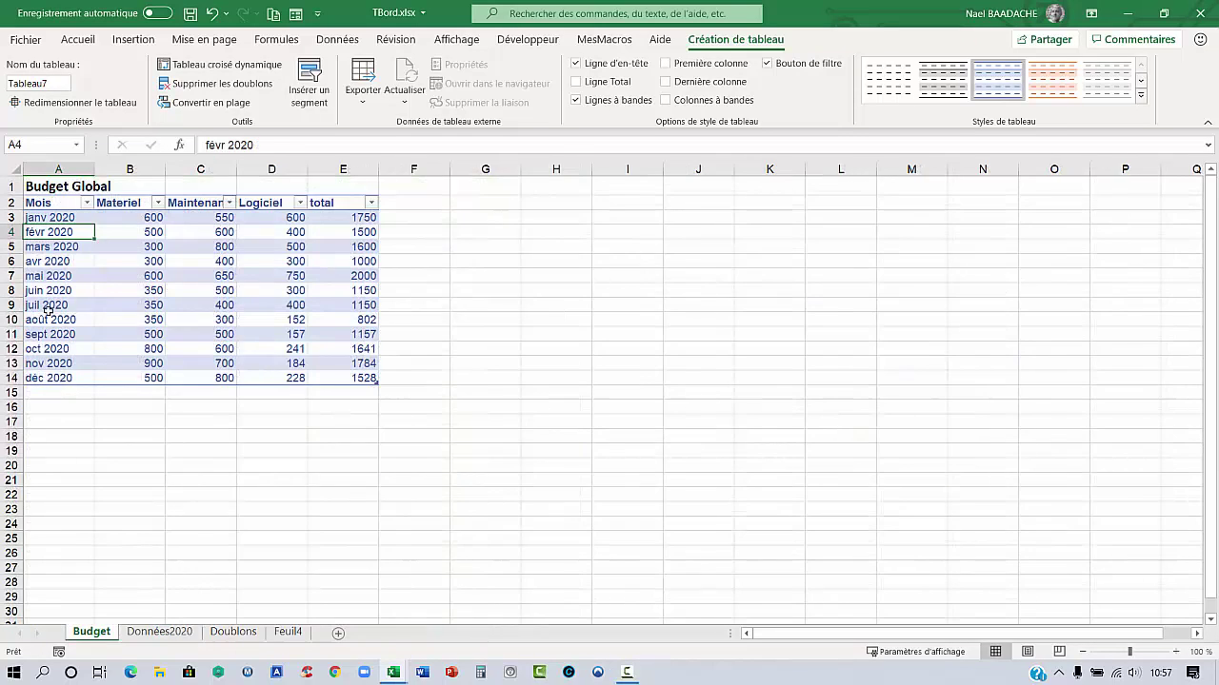
left_click(58, 216)
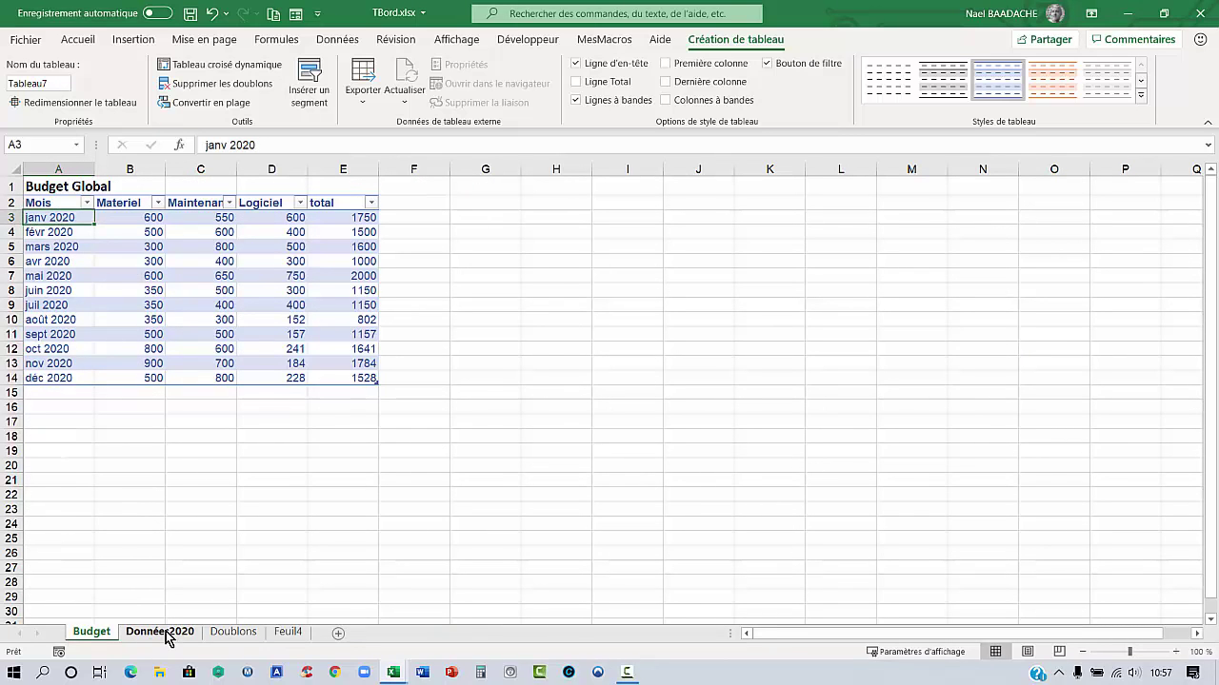
left_click(160, 632)
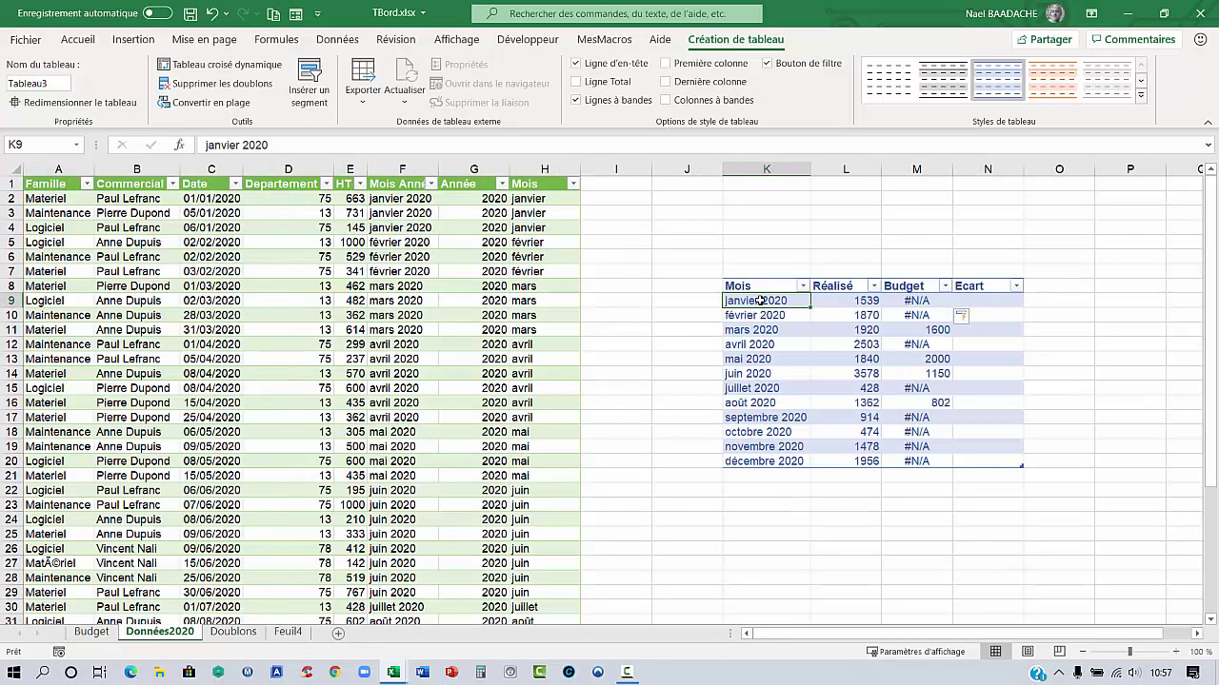
Paste the full month names from K9:K20 over the Budget sheet's month list
left_click_drag(757, 359, 747, 454)
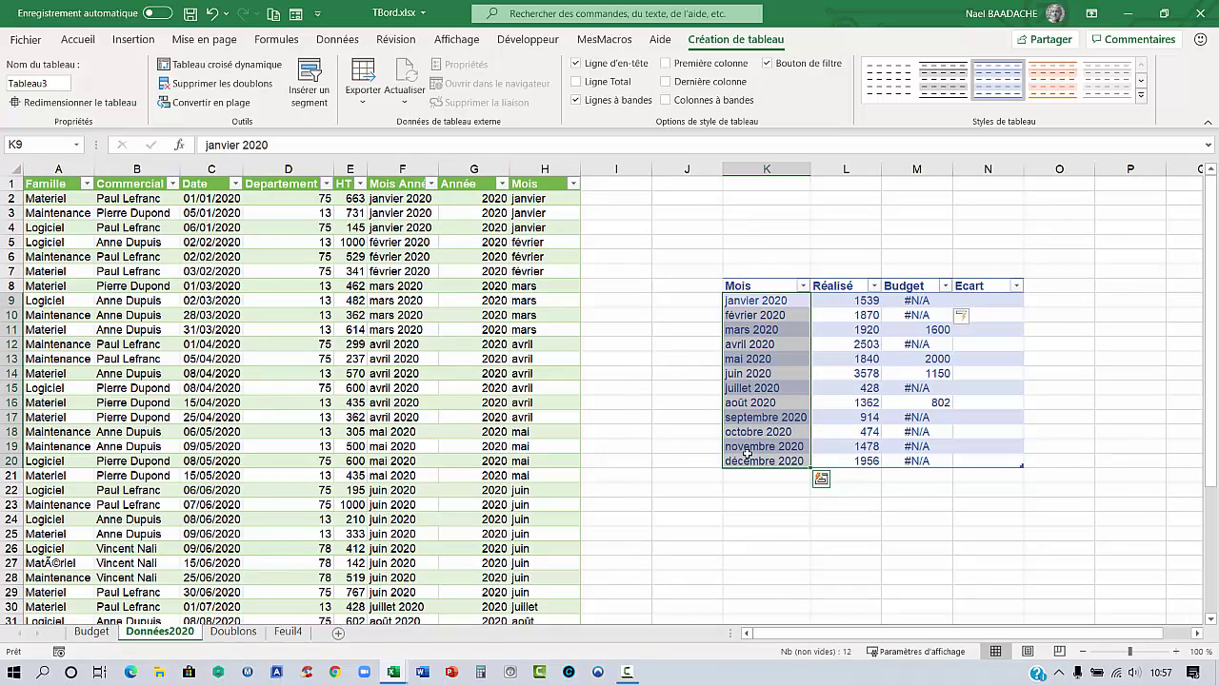
key("ctrl+c")
left_click(95, 633)
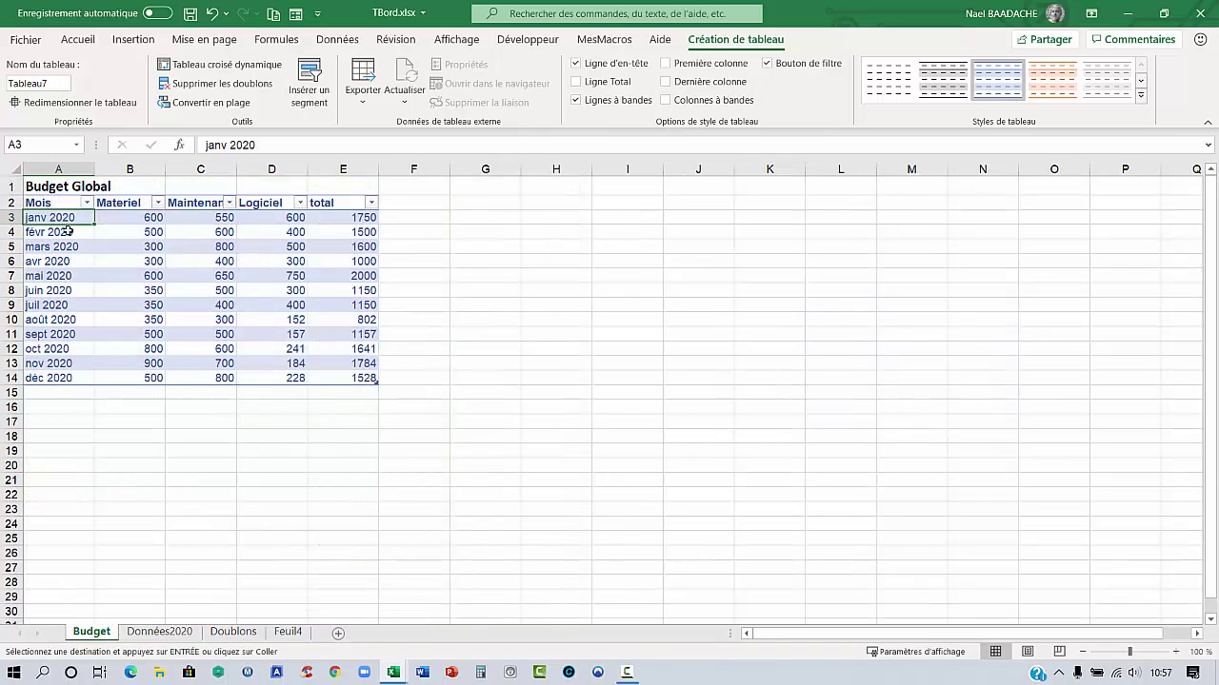
key("ctrl+v")
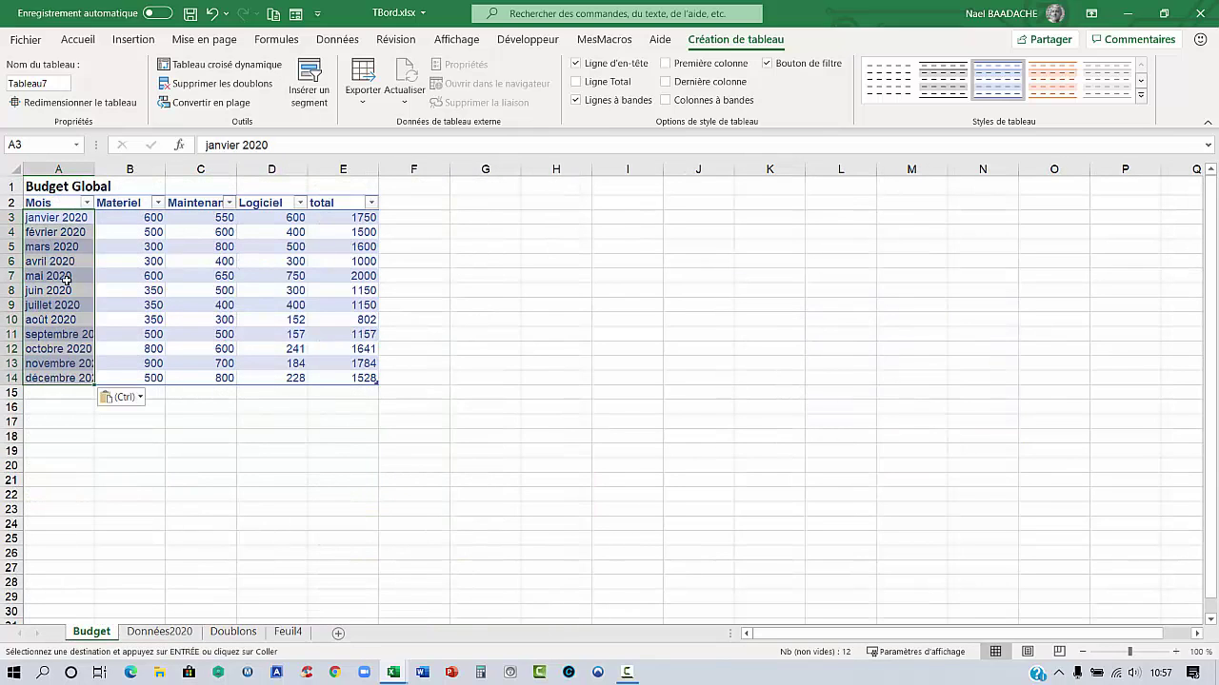
left_click(65, 276)
left_click(233, 632)
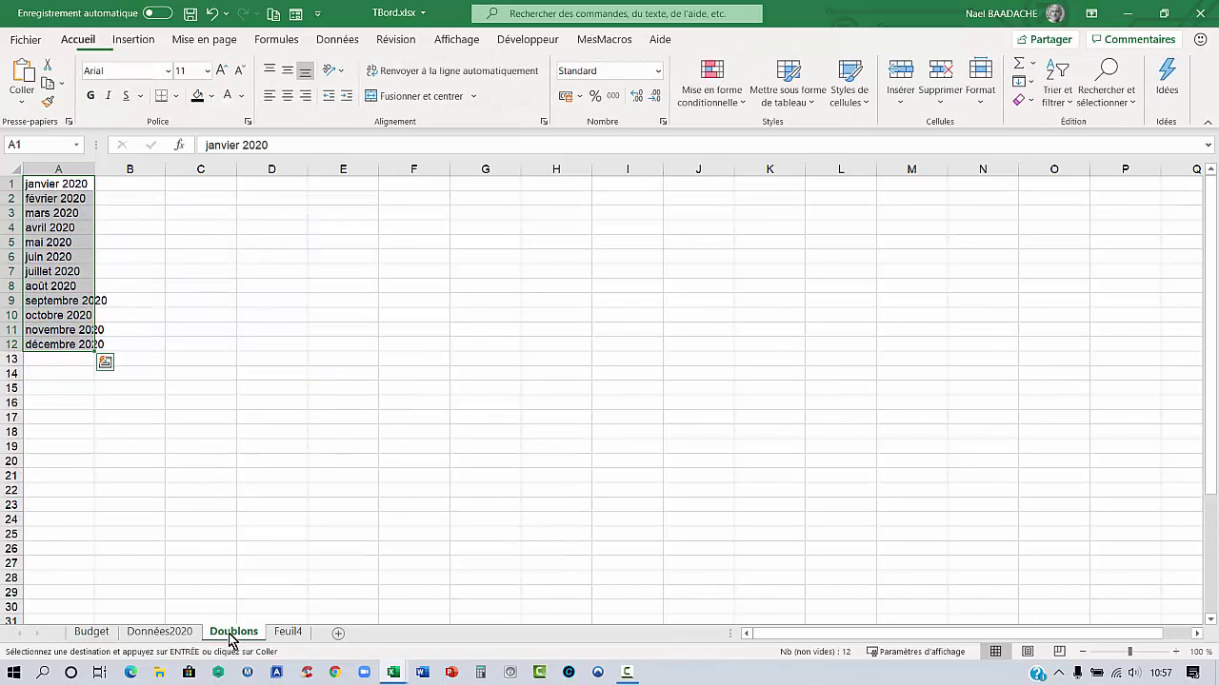
left_click(160, 633)
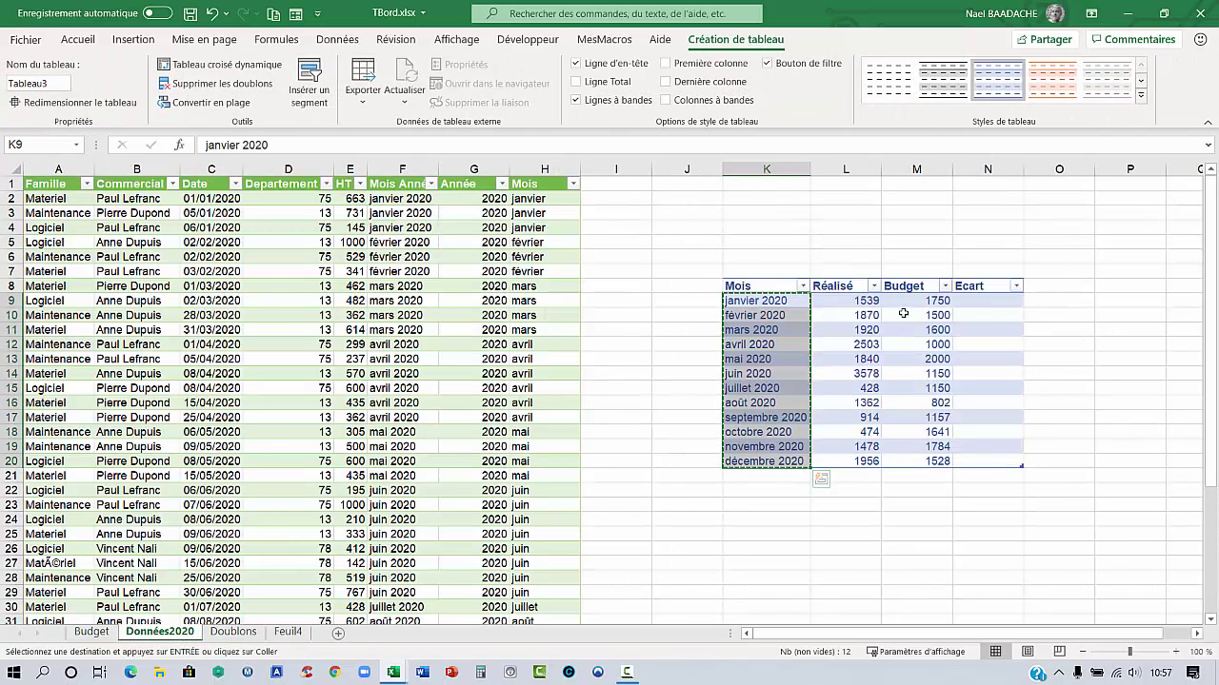
left_click(915, 301)
key("Escape")
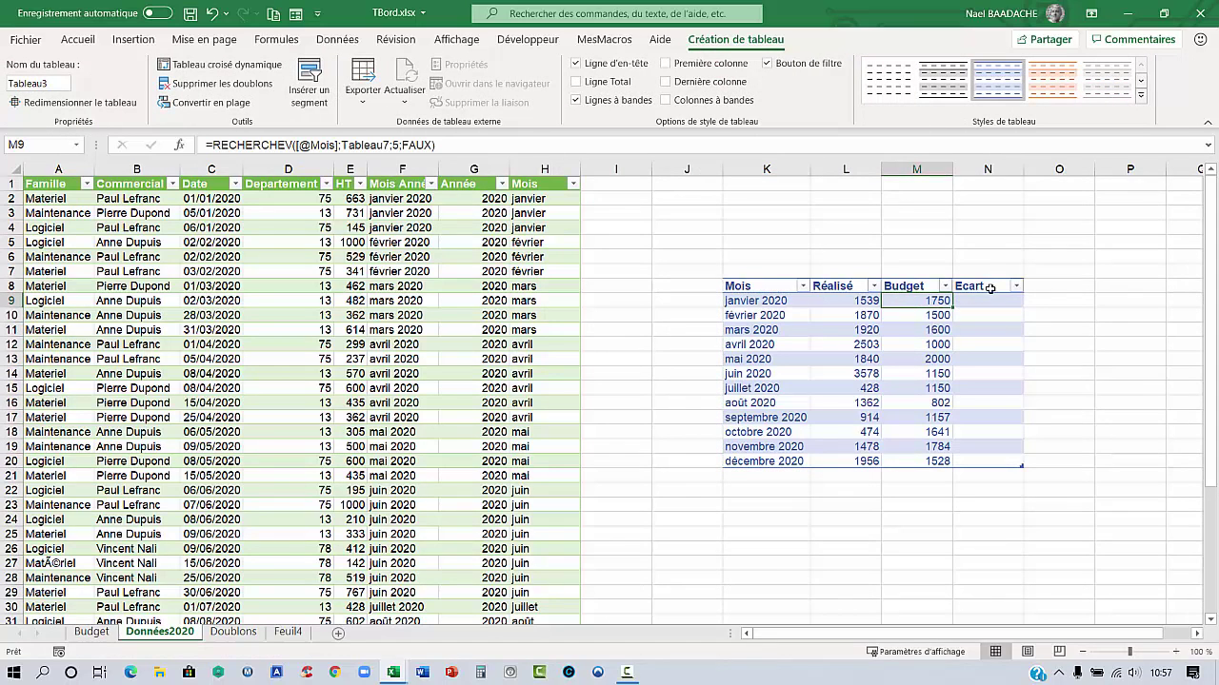
left_click(993, 300)
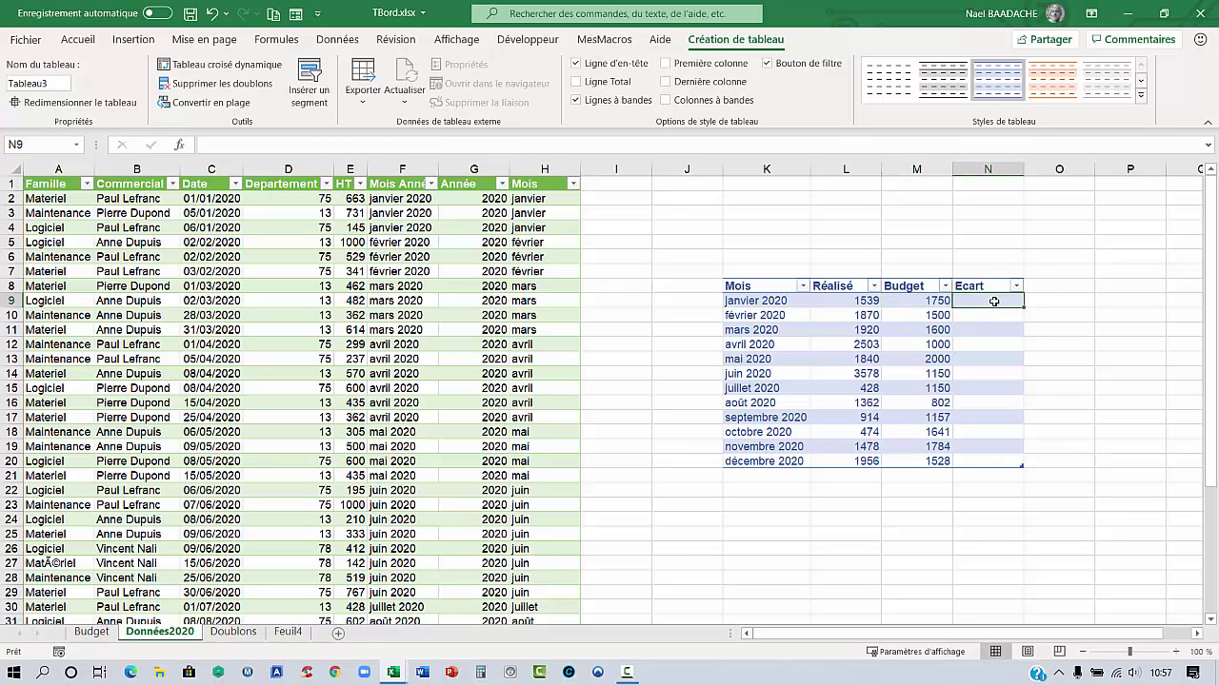
type("=")
left_click(865, 300)
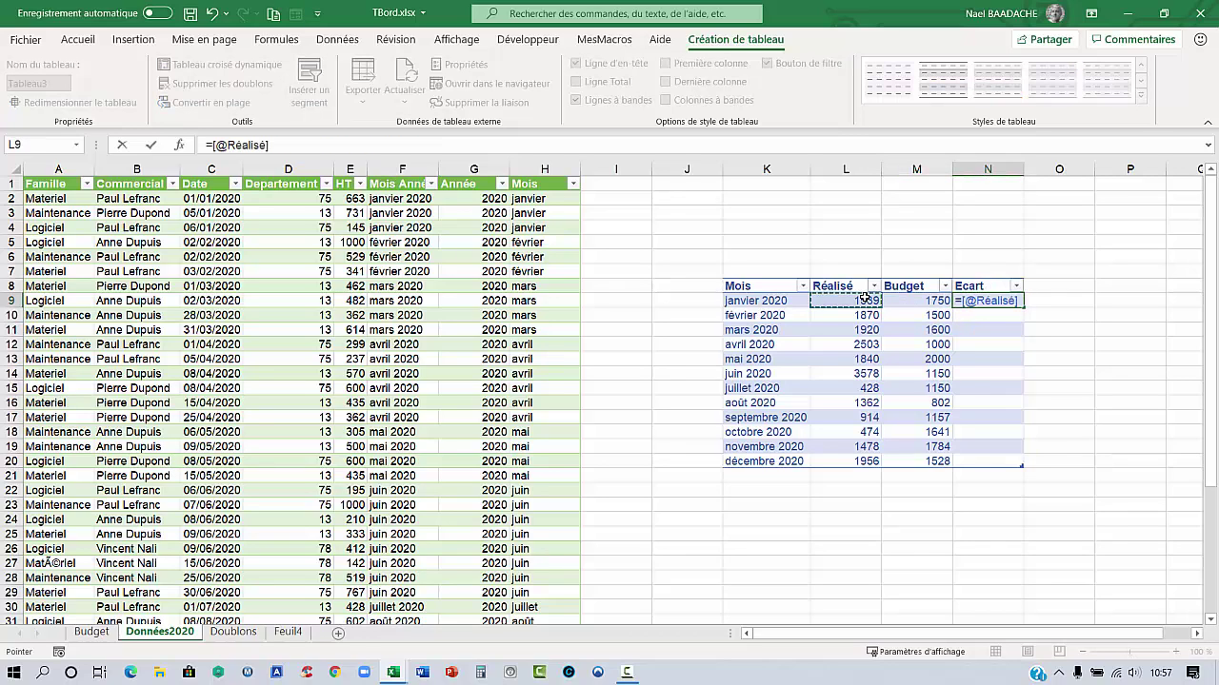
type("-")
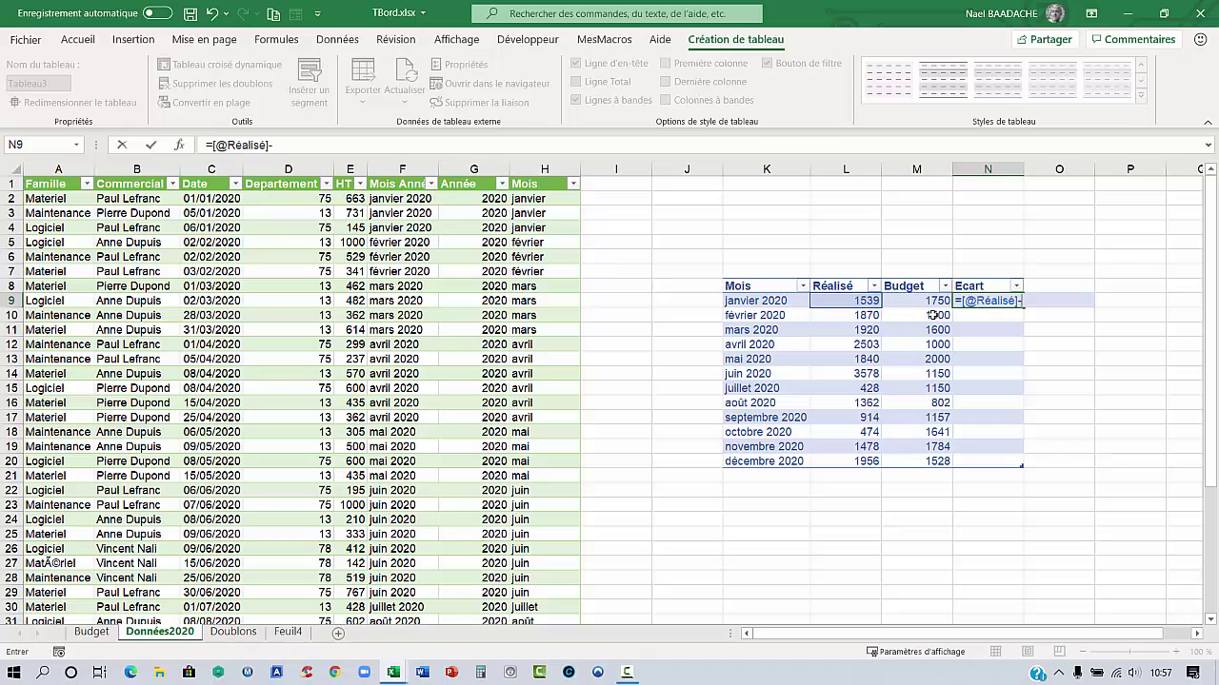
left_click(925, 301)
key("Return")
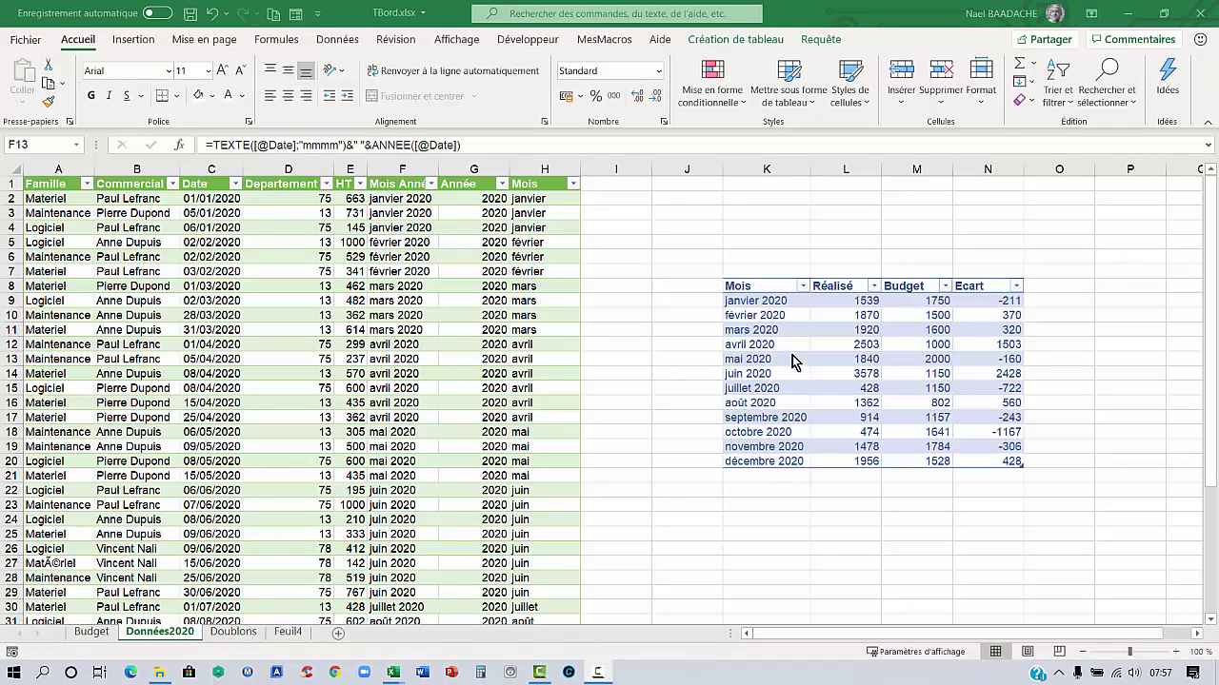
left_click_drag(757, 301, 766, 463)
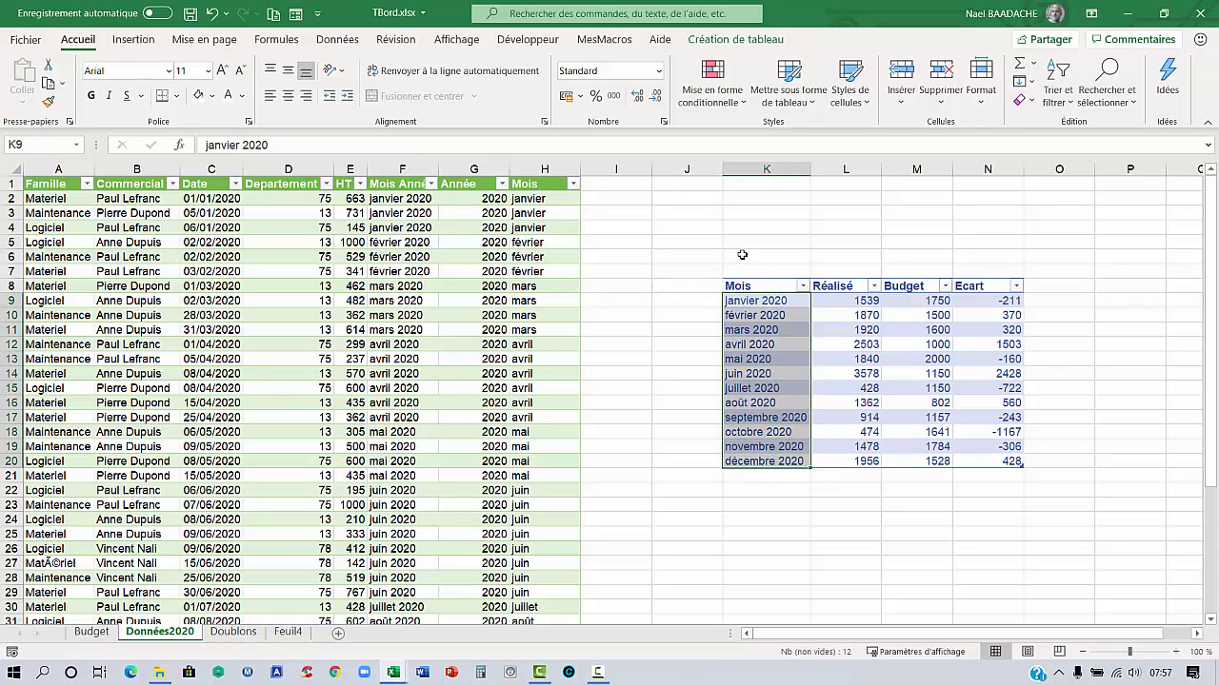
Delete the empty column I, shifting the table left
left_click(614, 169)
right_click(628, 170)
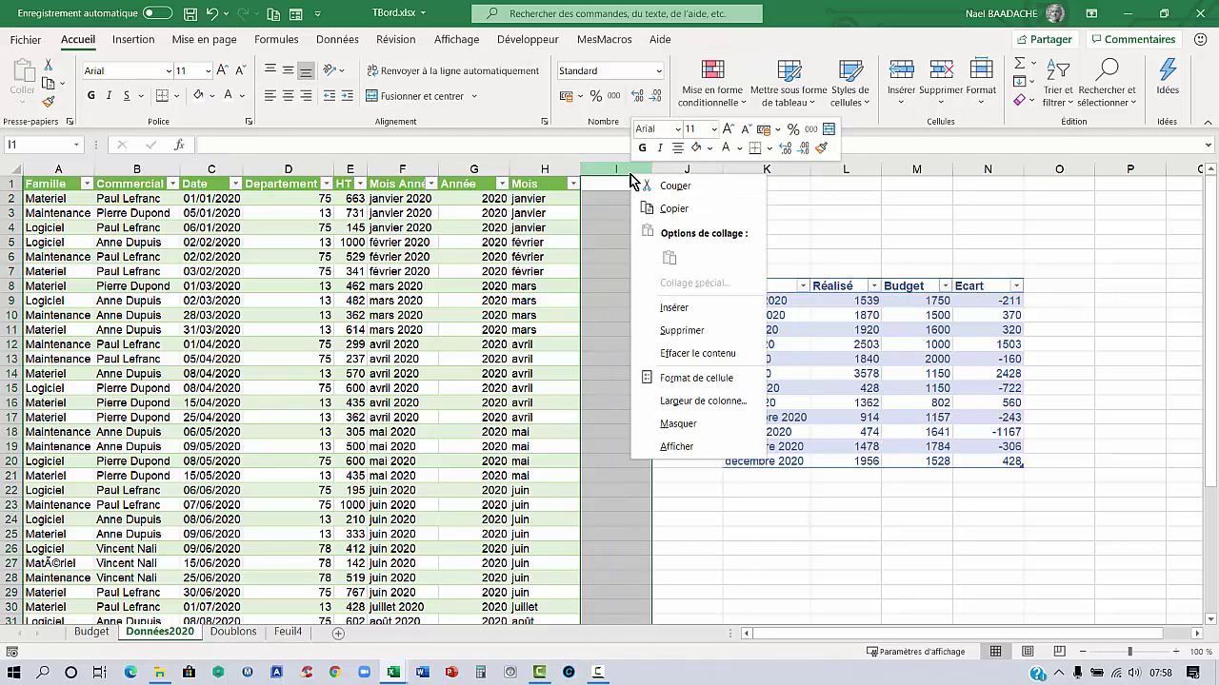
left_click(663, 324)
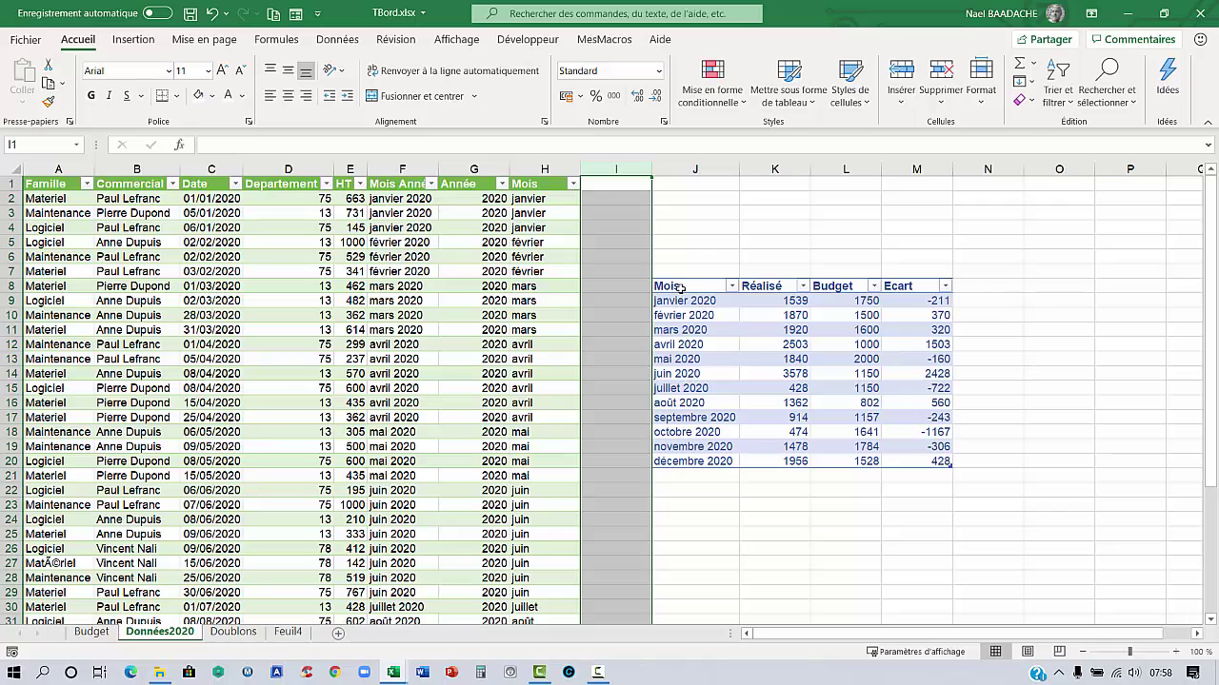
Copy the Mois header and twelve months from J8:J20 into P8
left_click_drag(680, 287, 692, 456)
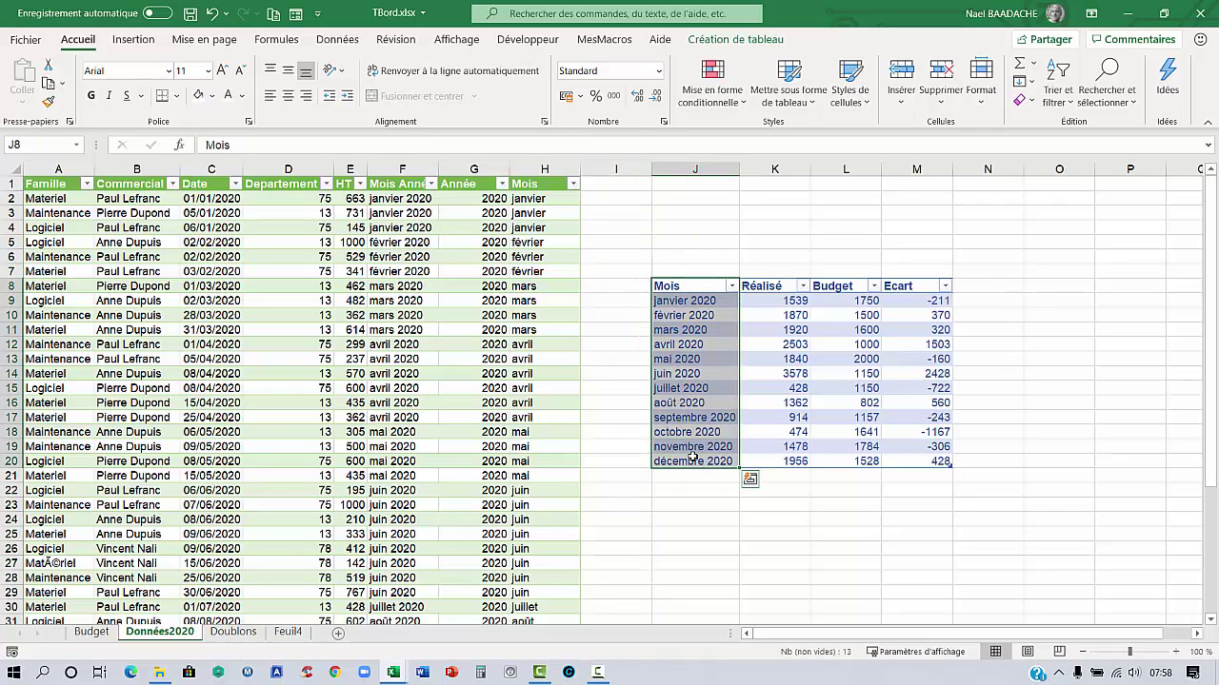
key("ctrl+c")
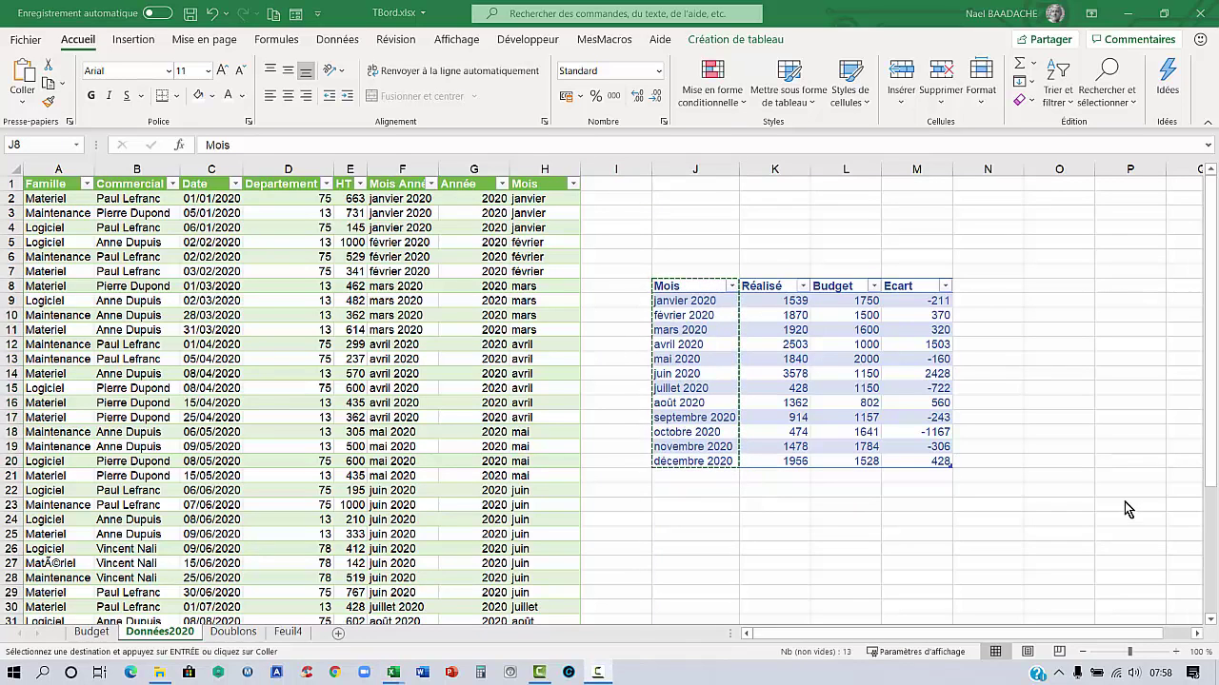
left_click(1112, 284)
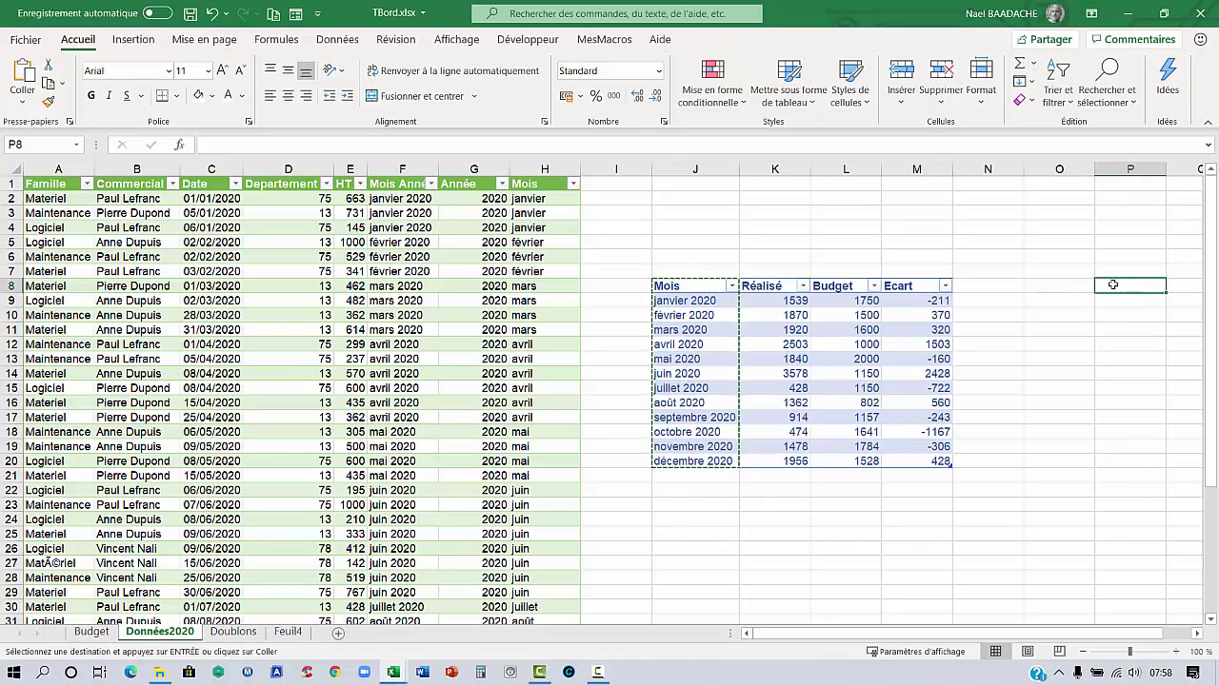
key("ctrl+v")
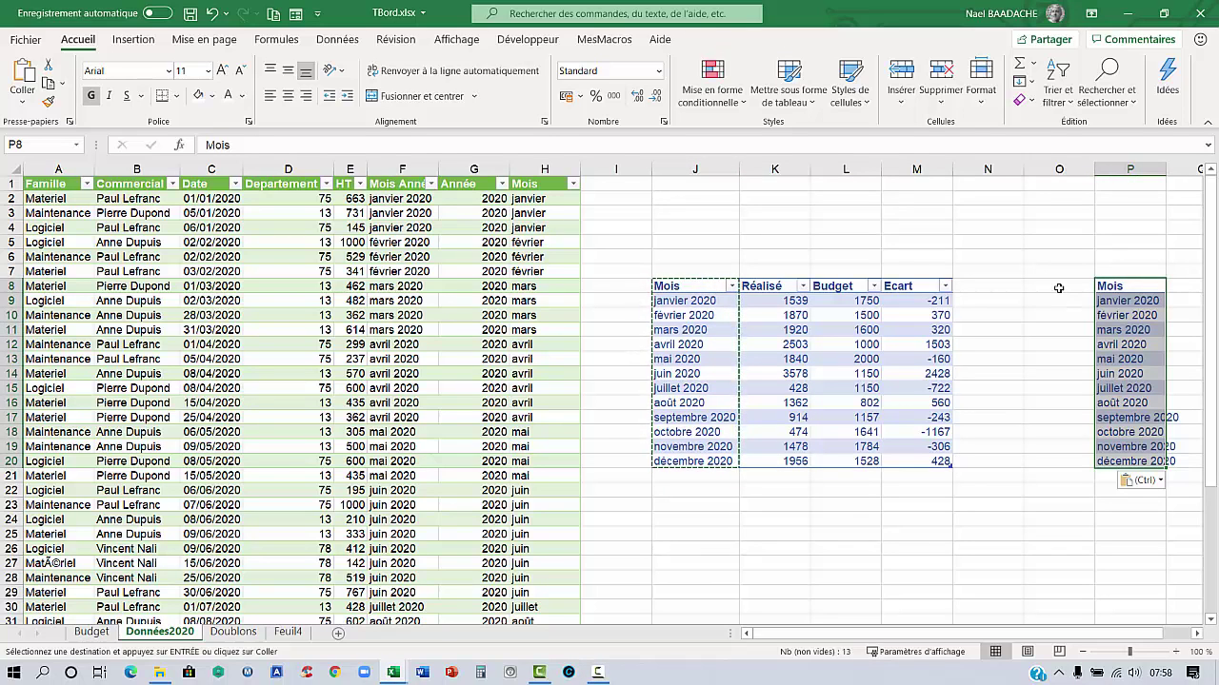
Number the copied list 1 to 13 in O8:O20 using a fill series
left_click(1058, 288)
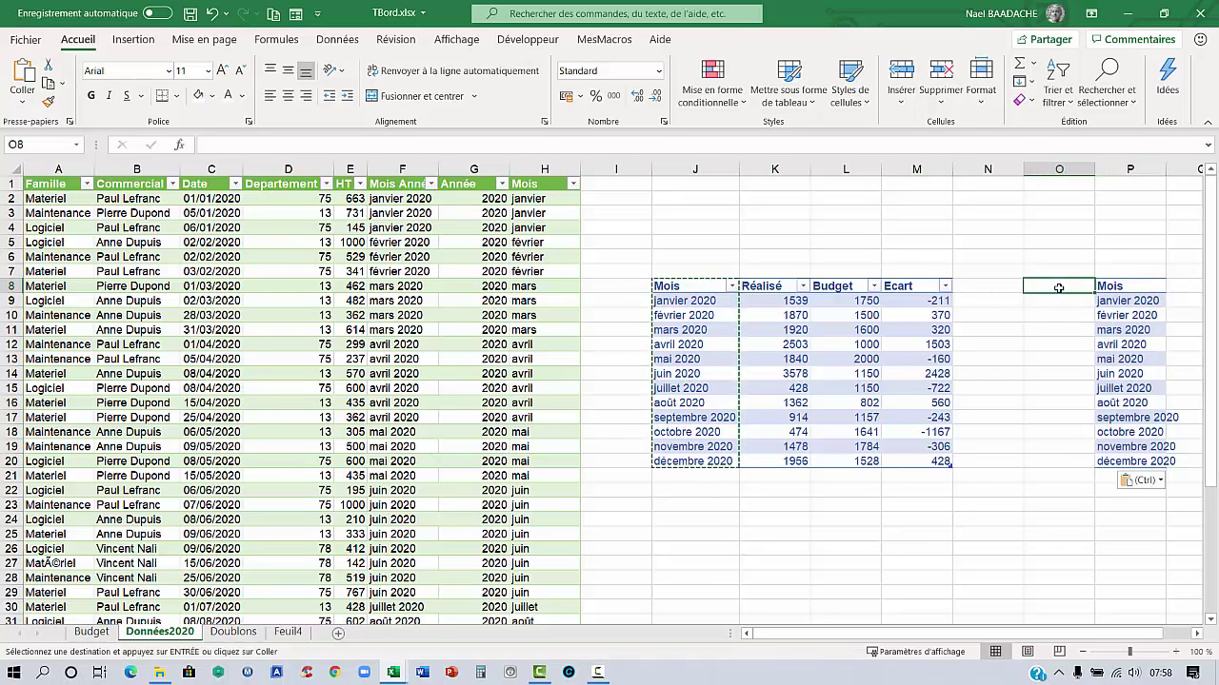
key("Escape")
type("1")
key("Return")
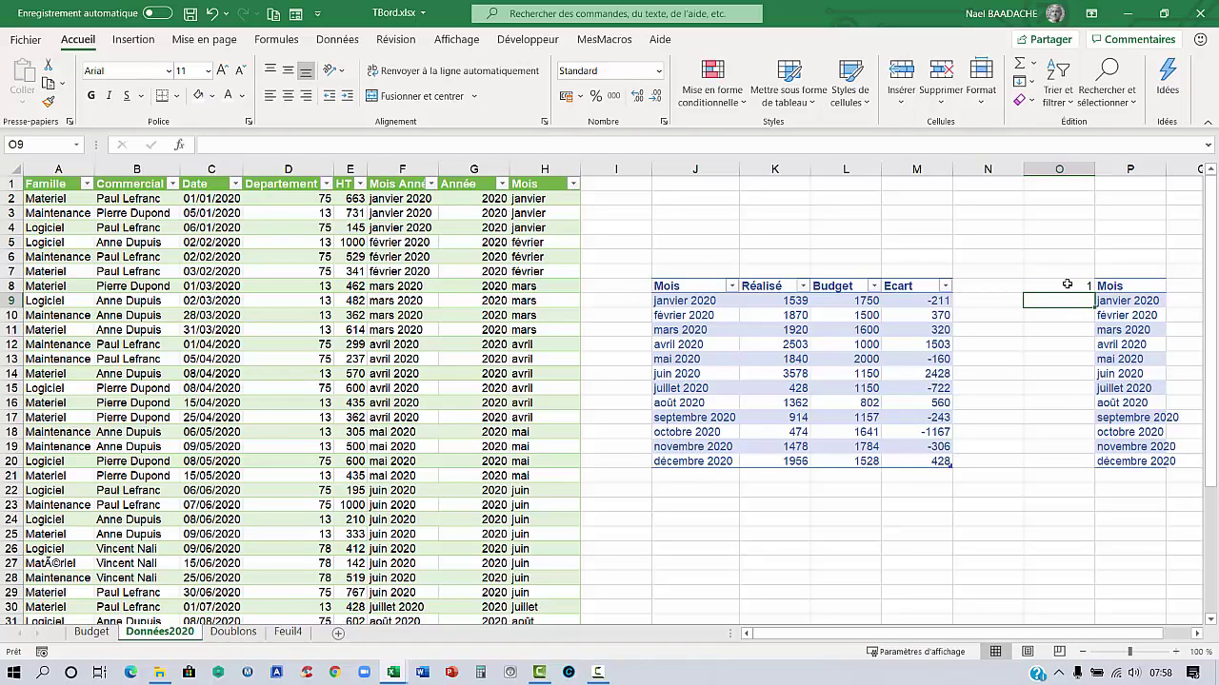
left_click(1067, 285)
left_click_drag(1095, 295, 1057, 465)
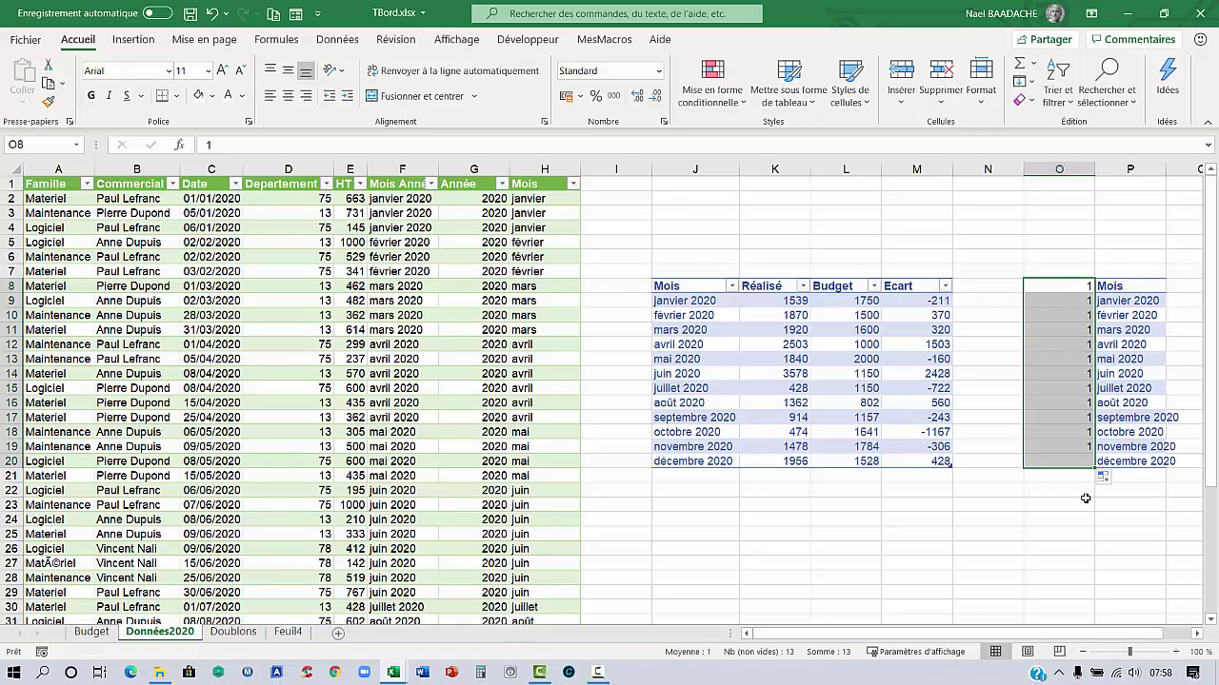
left_click(1108, 478)
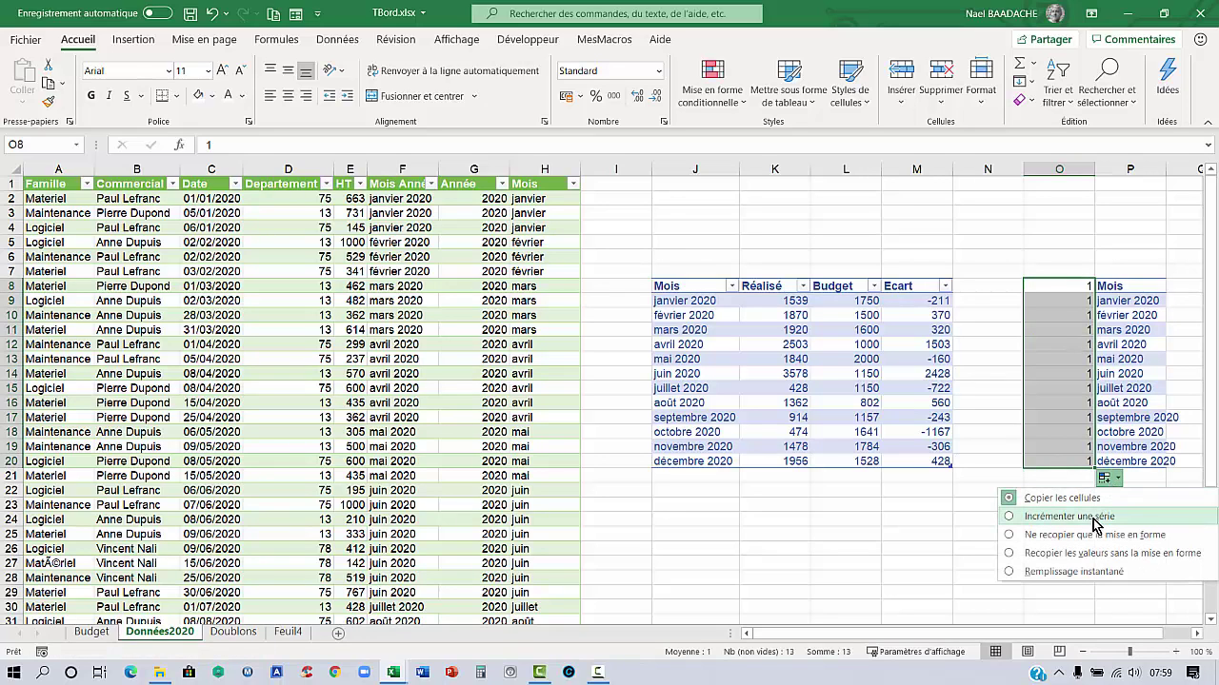
left_click(1078, 519)
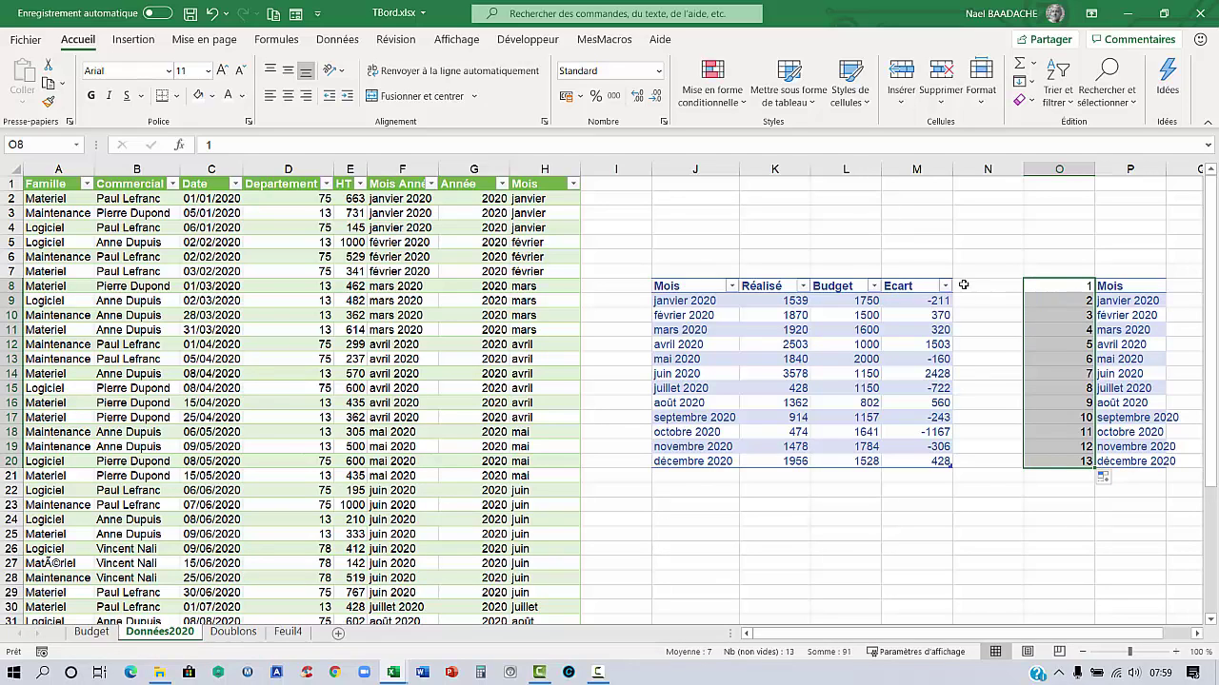
left_click_drag(1063, 290, 1114, 463)
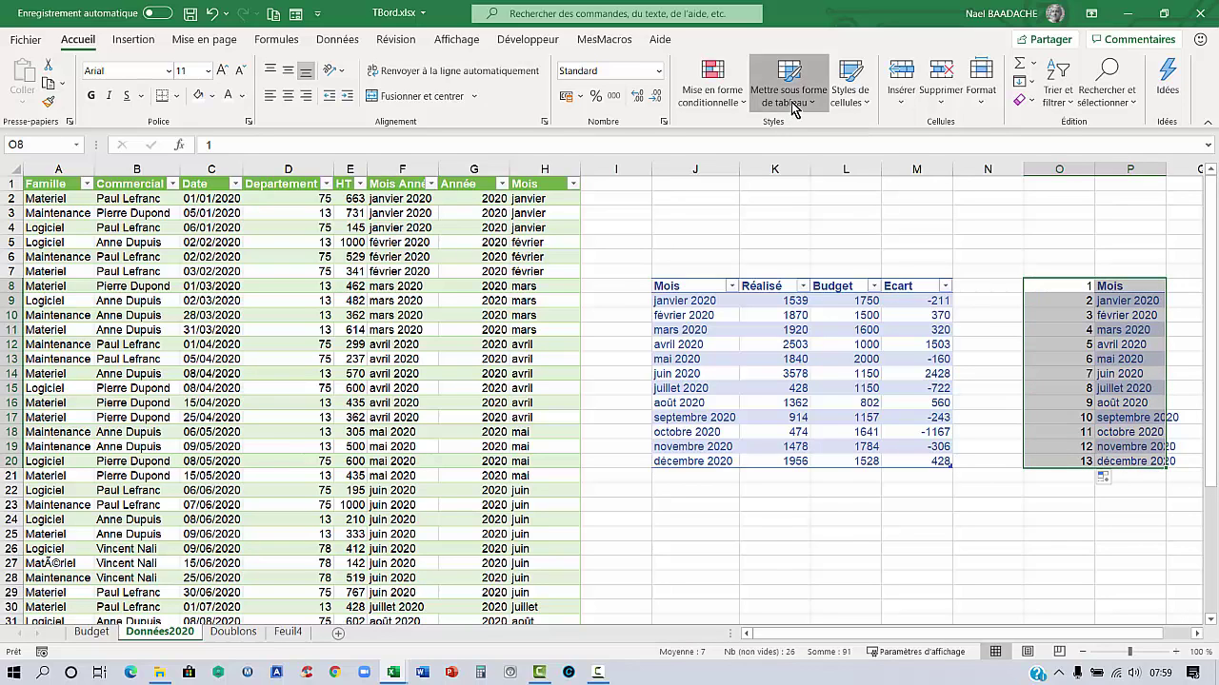
Format the month list O8:P20 as a light-style table with no header row, producing Colonne1/Colonne2 headers
left_click(788, 91)
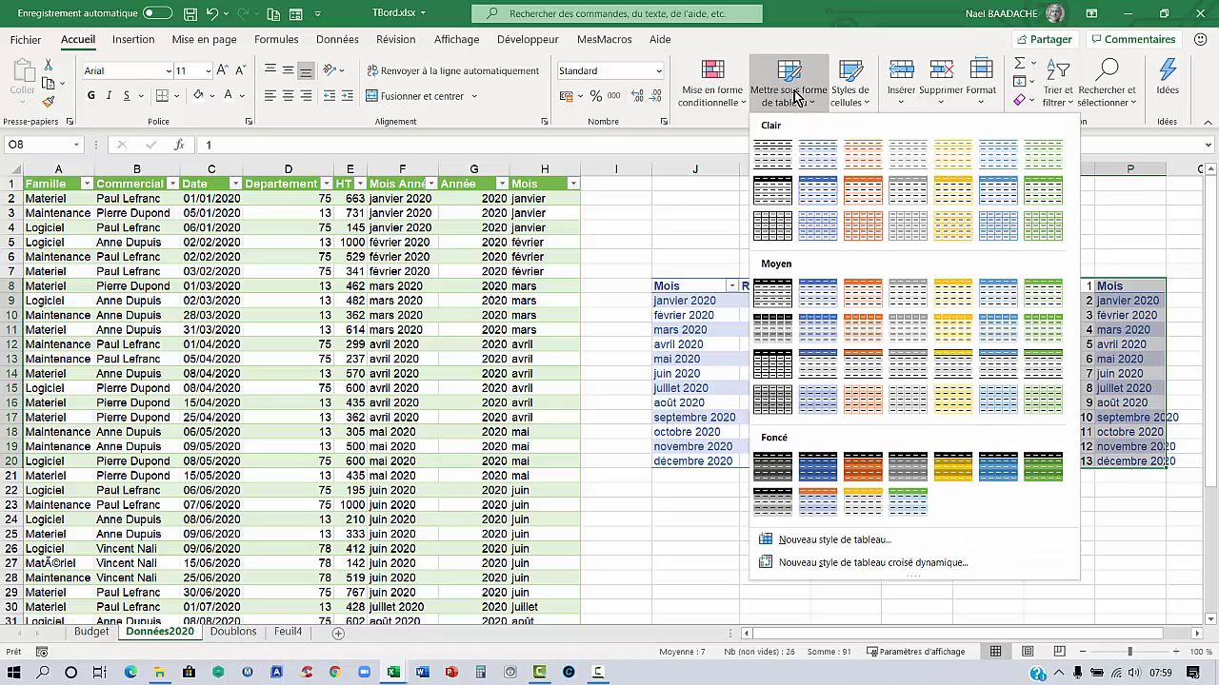
left_click(816, 155)
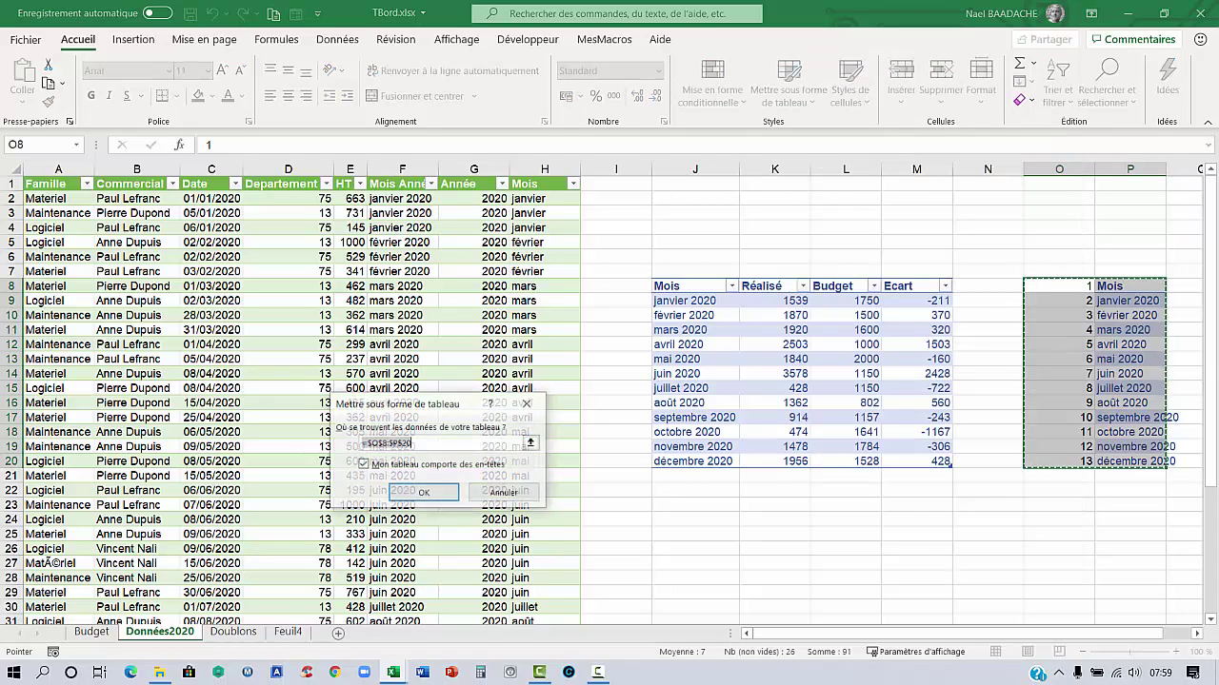
left_click(366, 466)
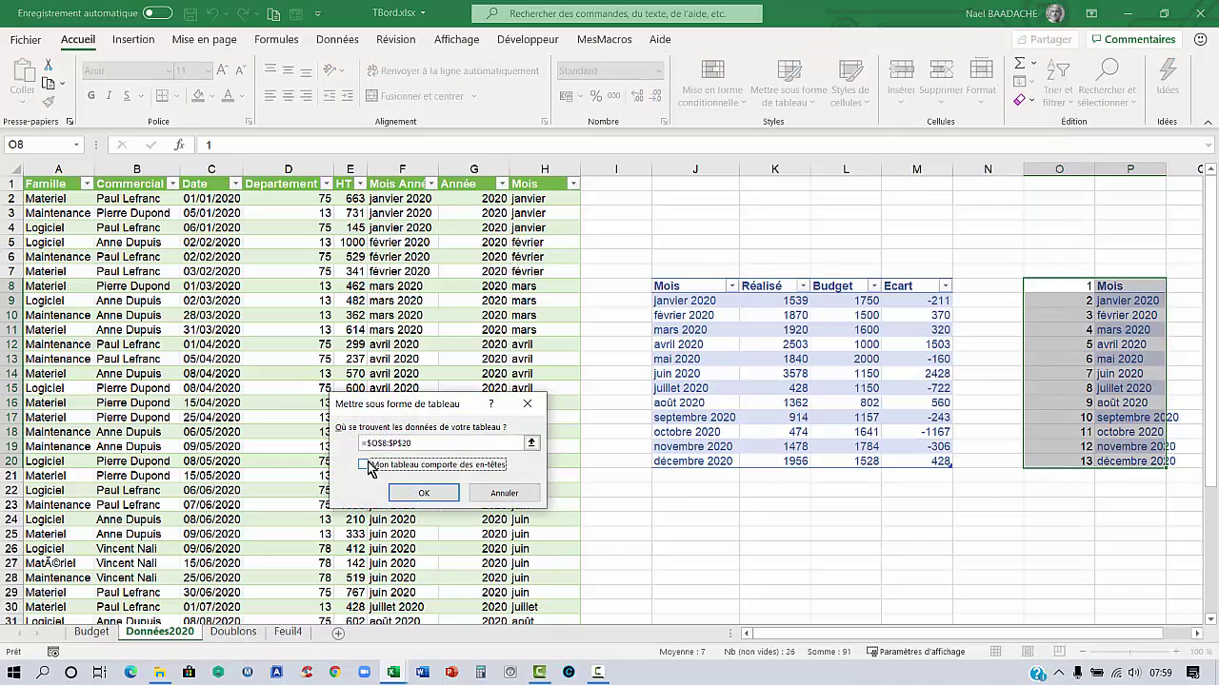
left_click(434, 496)
left_click(1085, 314)
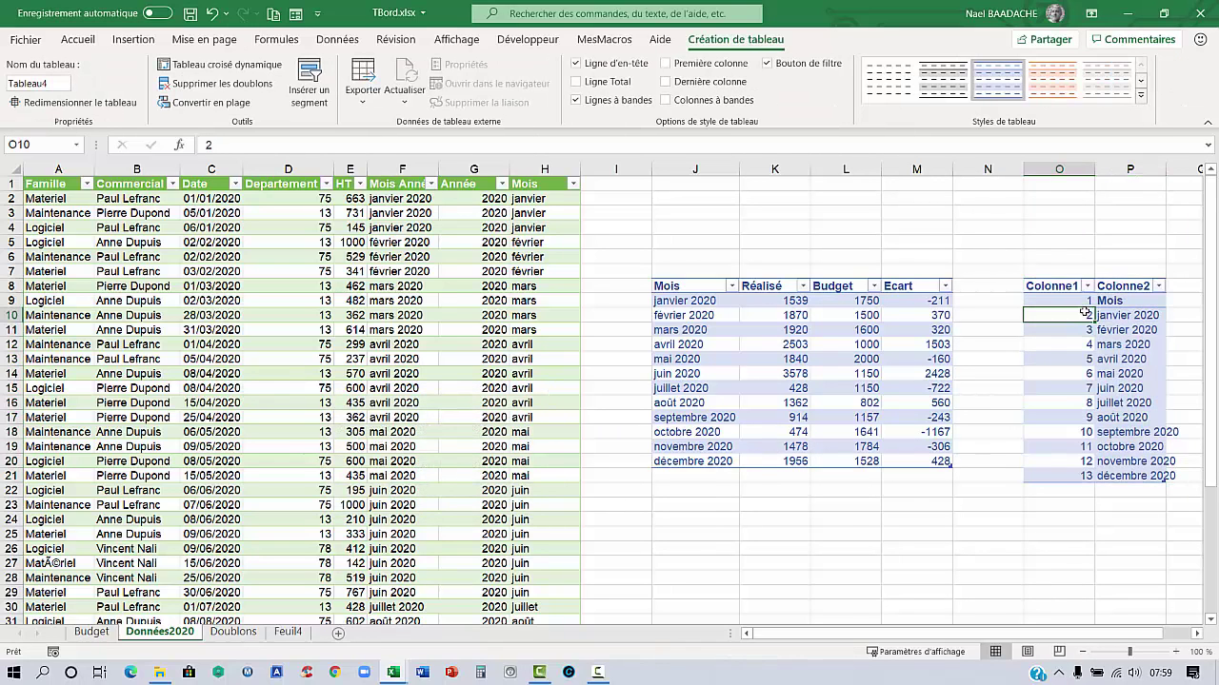
left_click(679, 215)
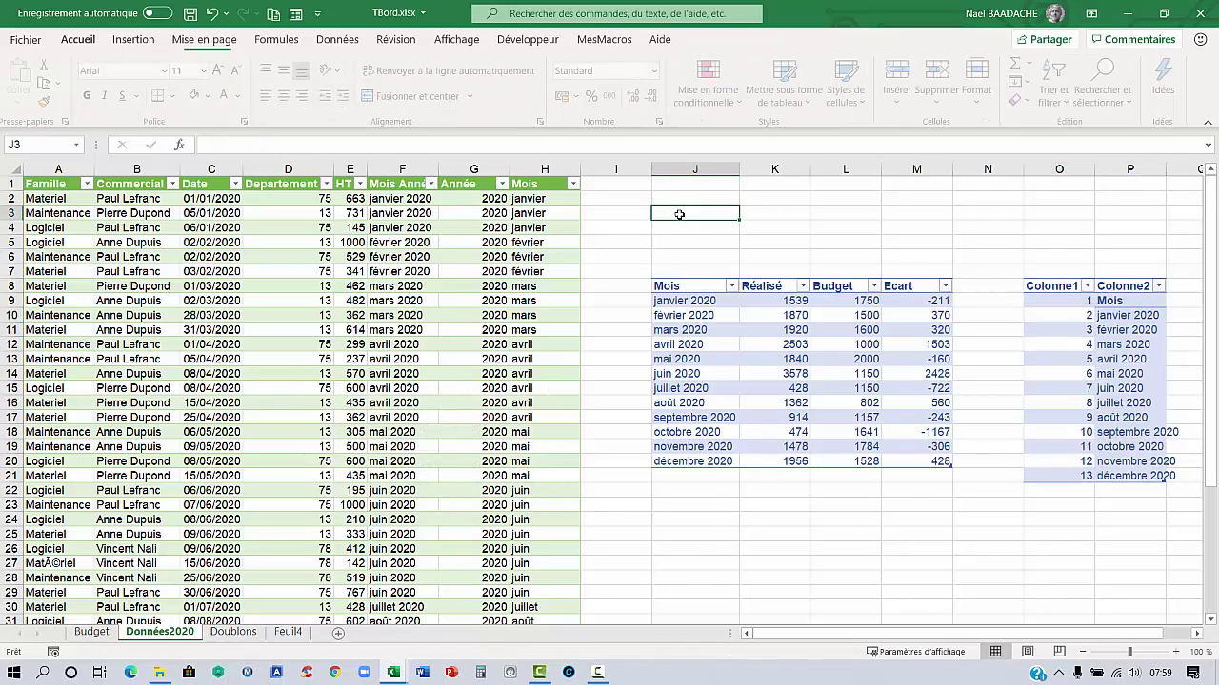
Add the label Série with value 1 in K3, and the label Mois de in J4
type("Série")
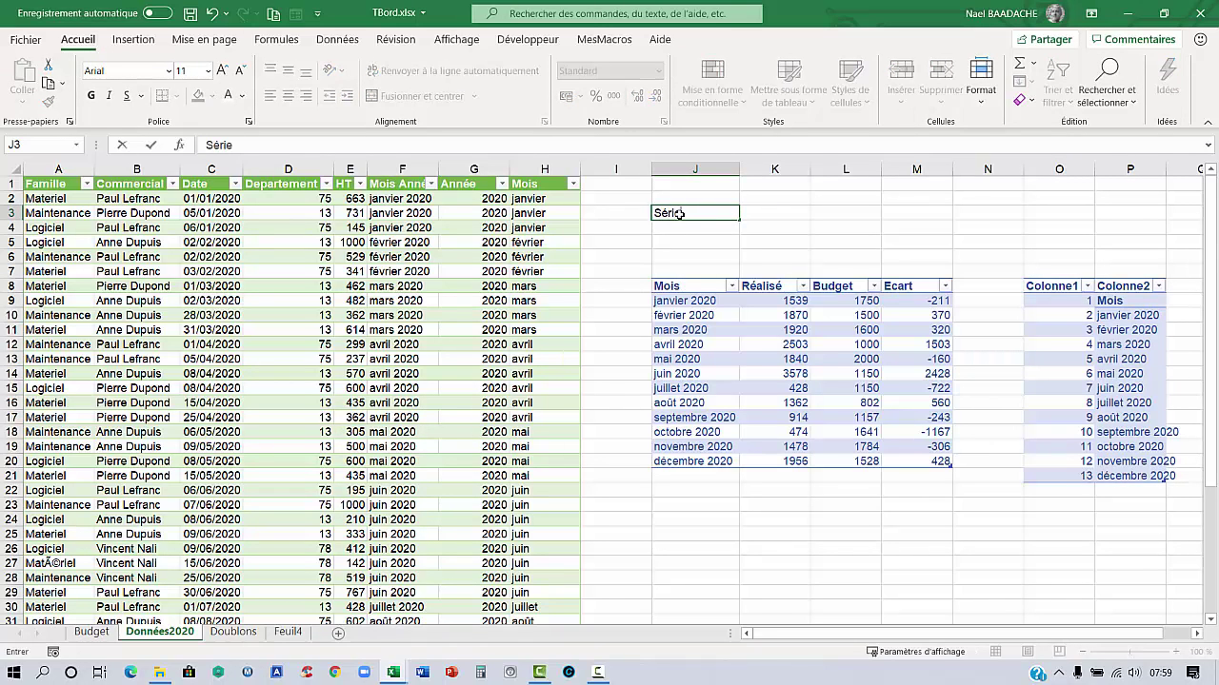
key("Tab")
type("1")
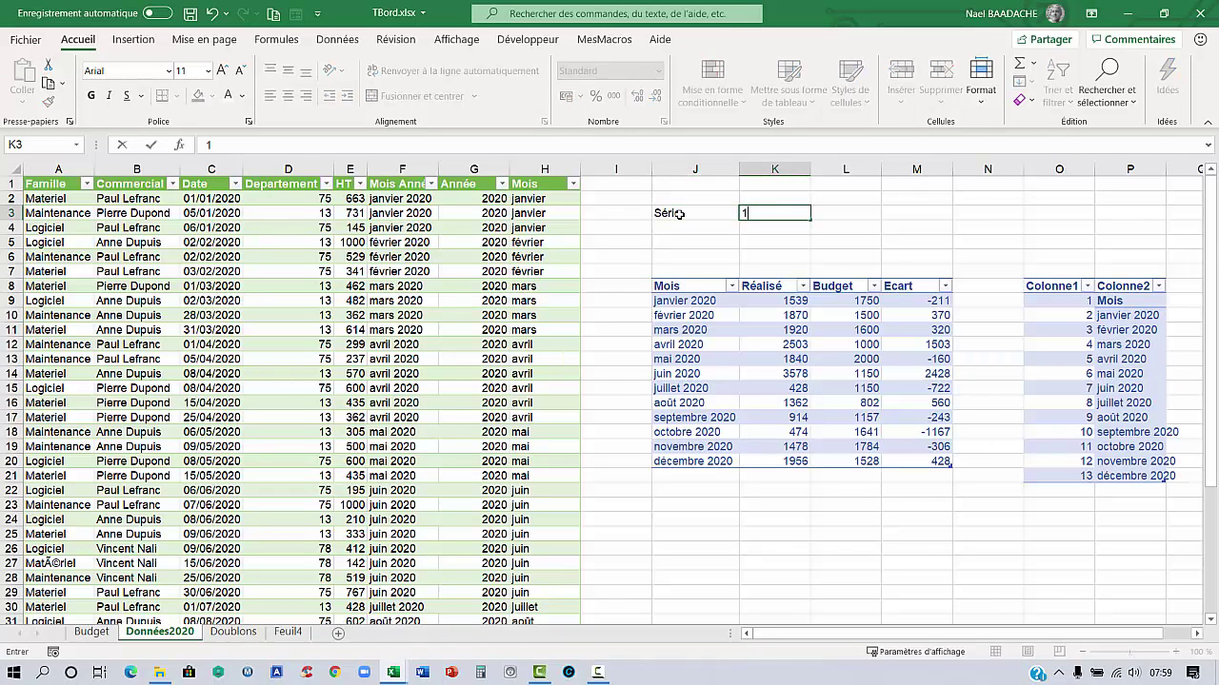
key("Return")
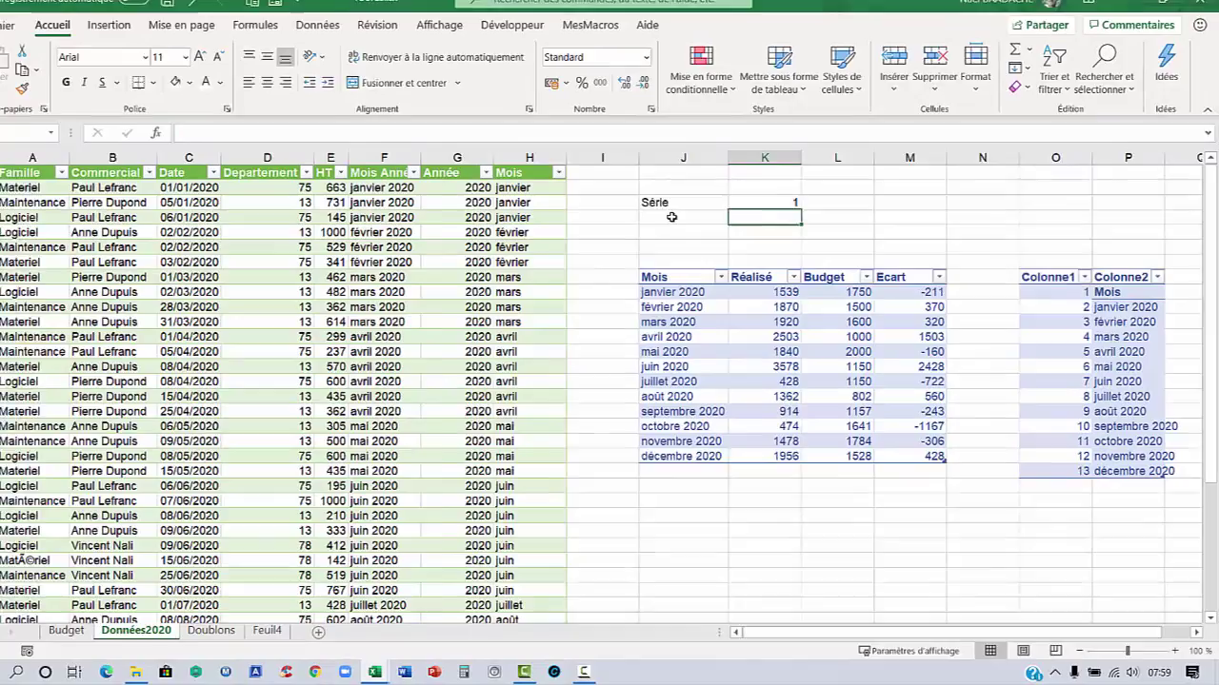
left_click(682, 228)
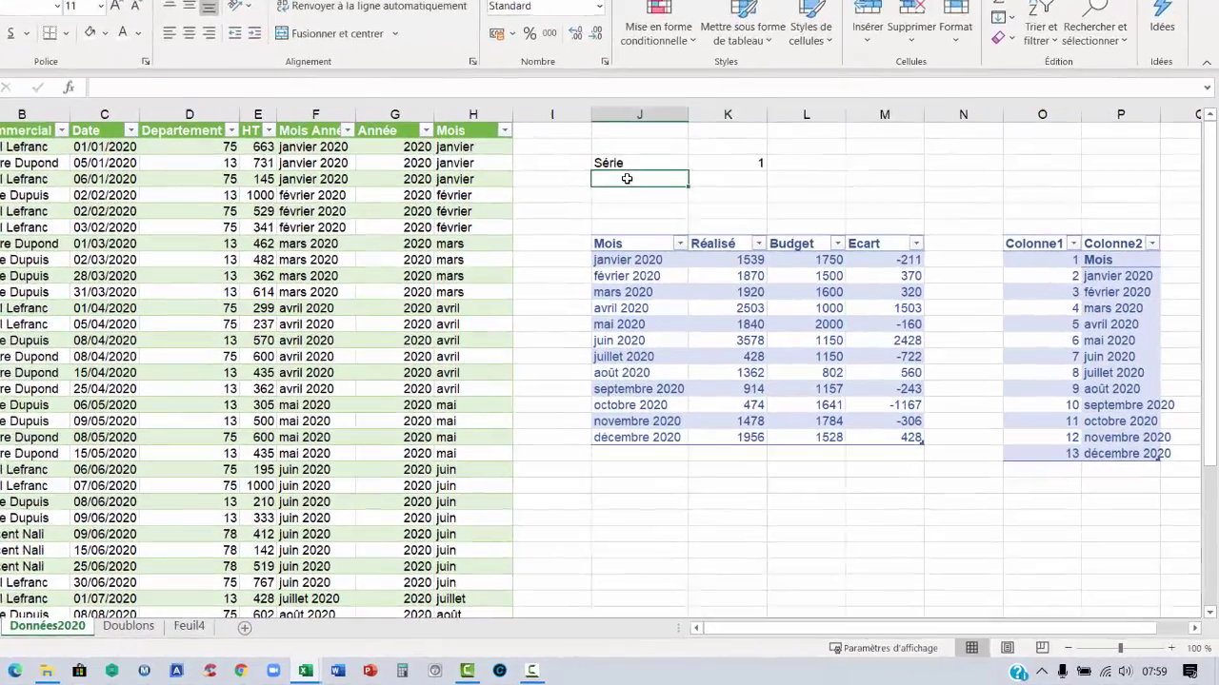
type("Mo")
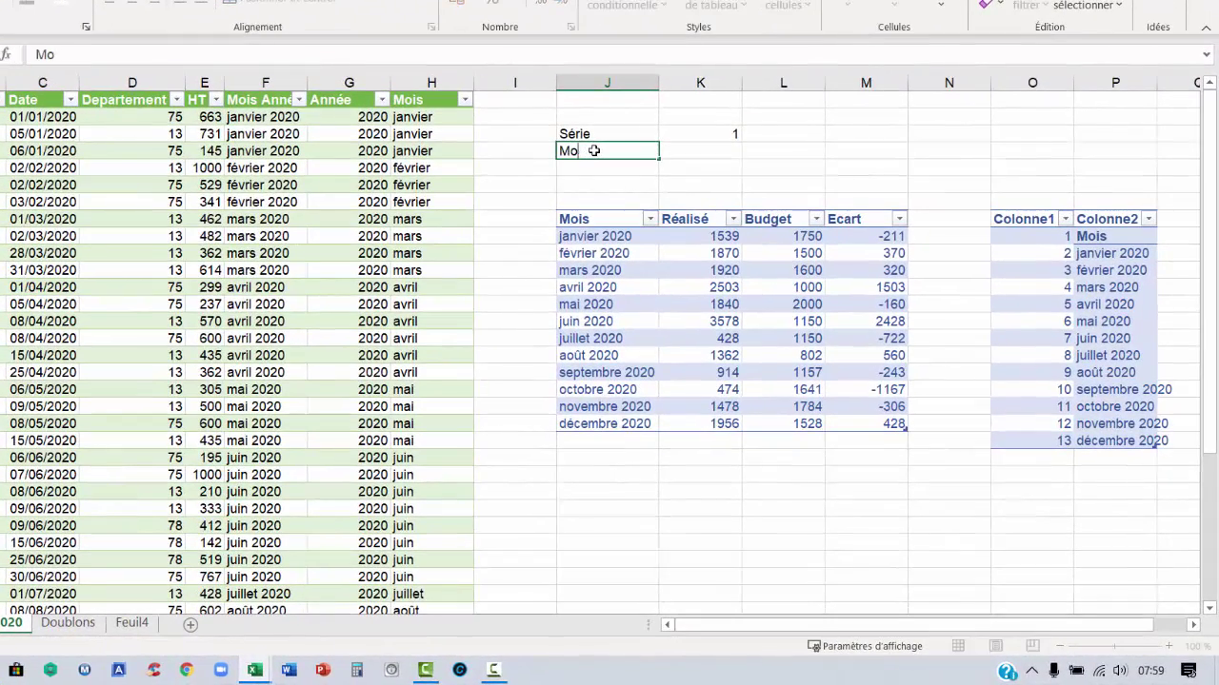
type("side")
key("Tab")
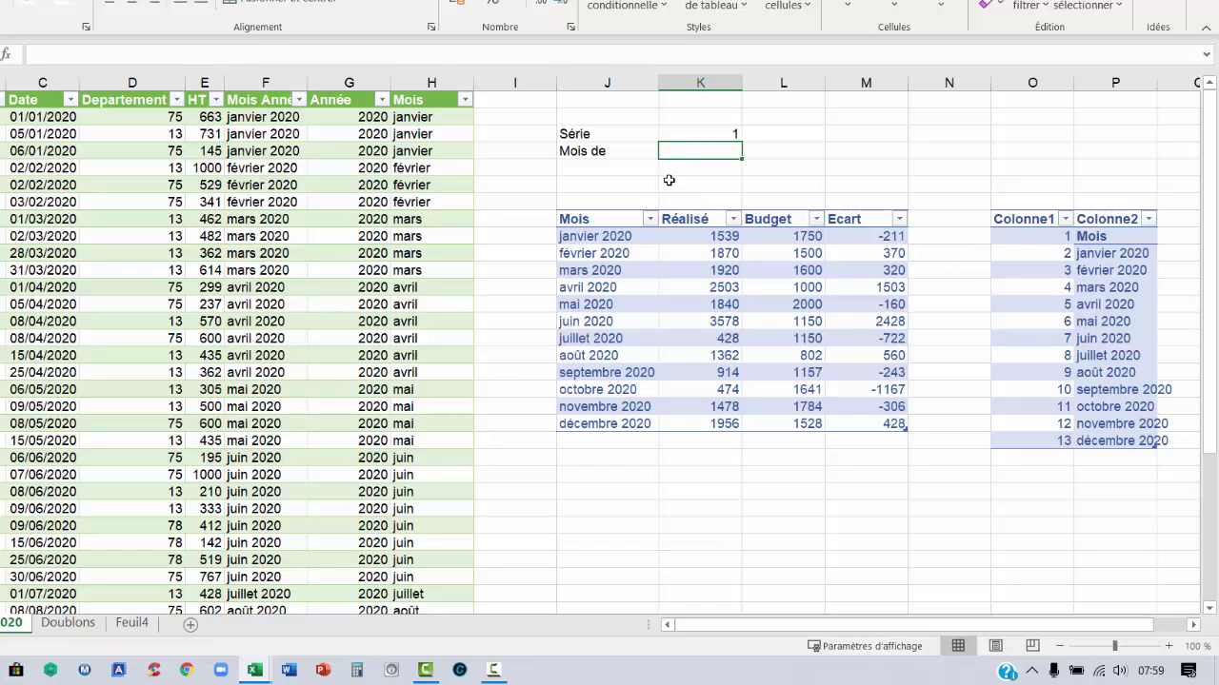
Enter =RECHERCHEV(K3;Tableau4;2;FAUX) in K4 to look up the month name
type("=recher")
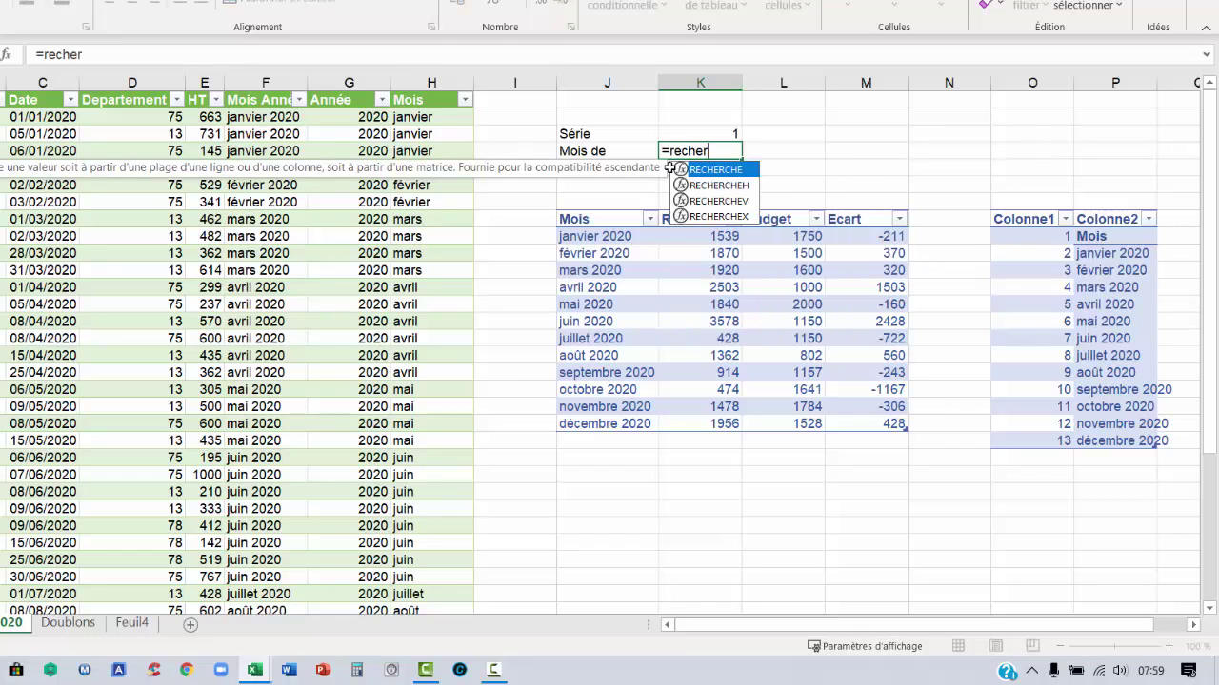
double_click(719, 202)
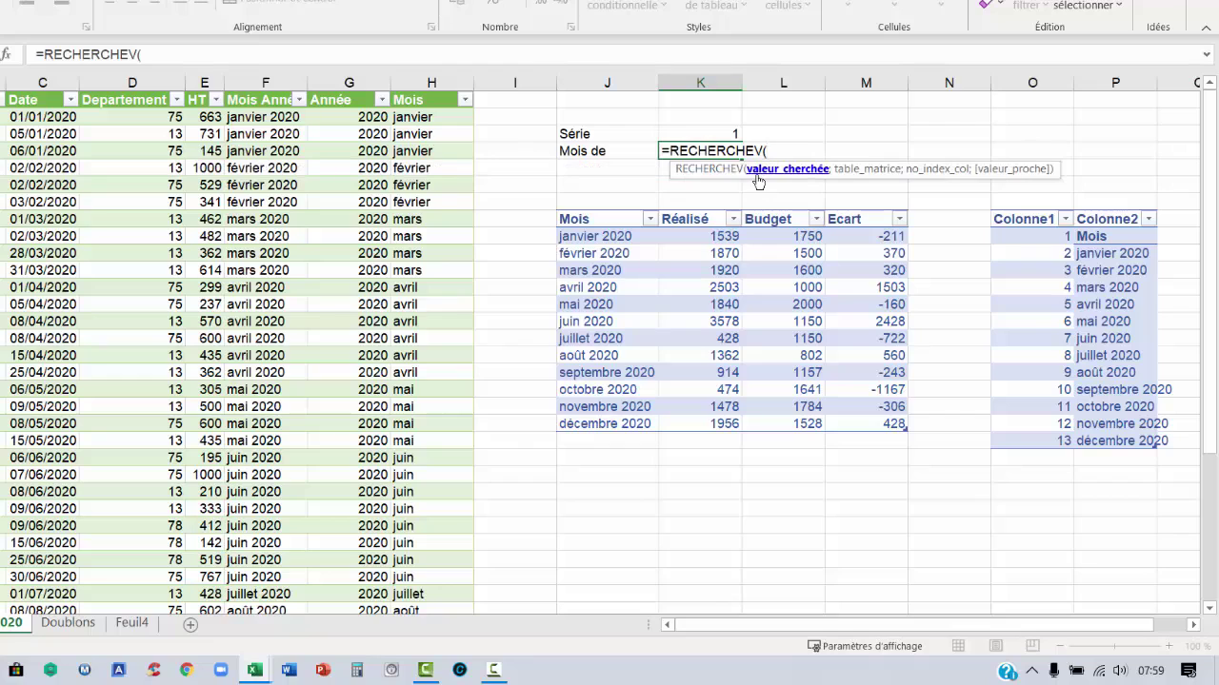
left_click(685, 135)
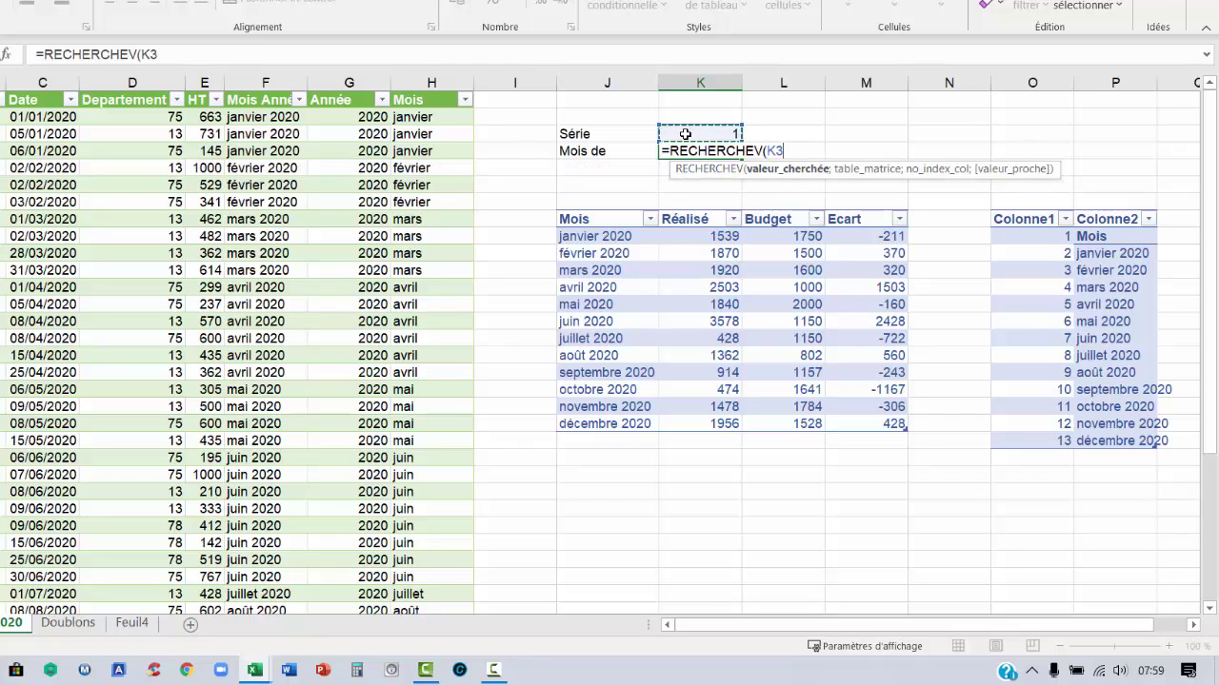
type(";")
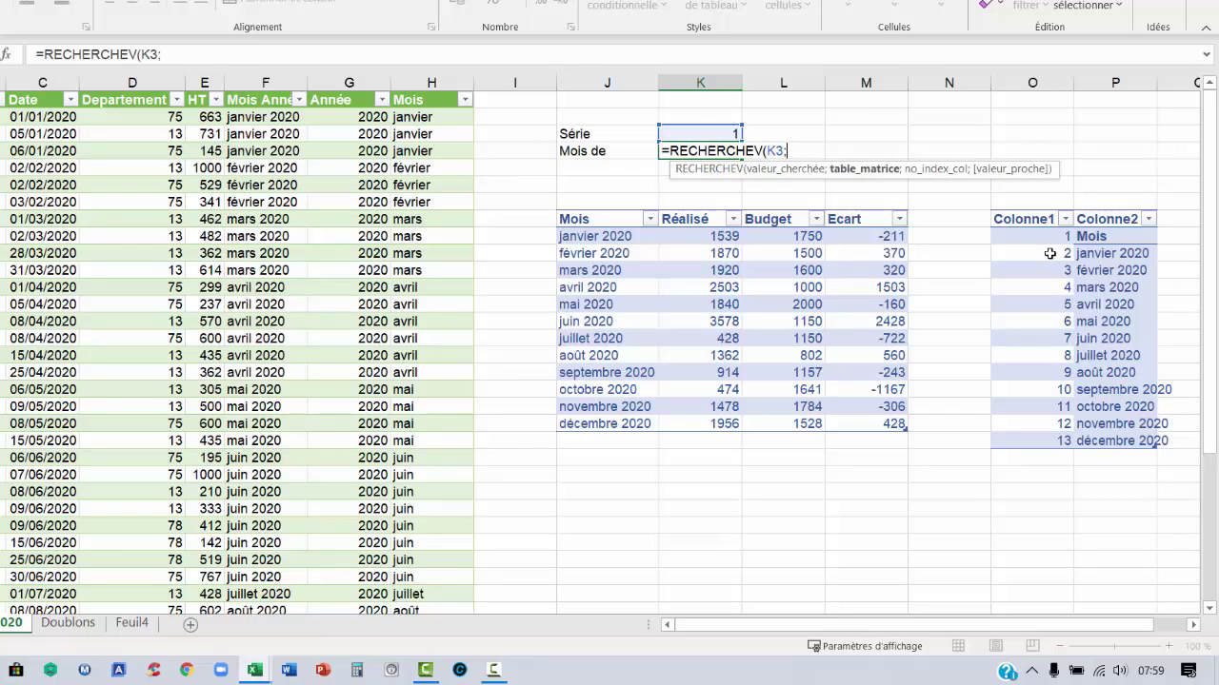
mouse_move(1022, 238)
left_mouse_down()
mouse_move(1153, 295)
mouse_move(1156, 448)
left_mouse_up()
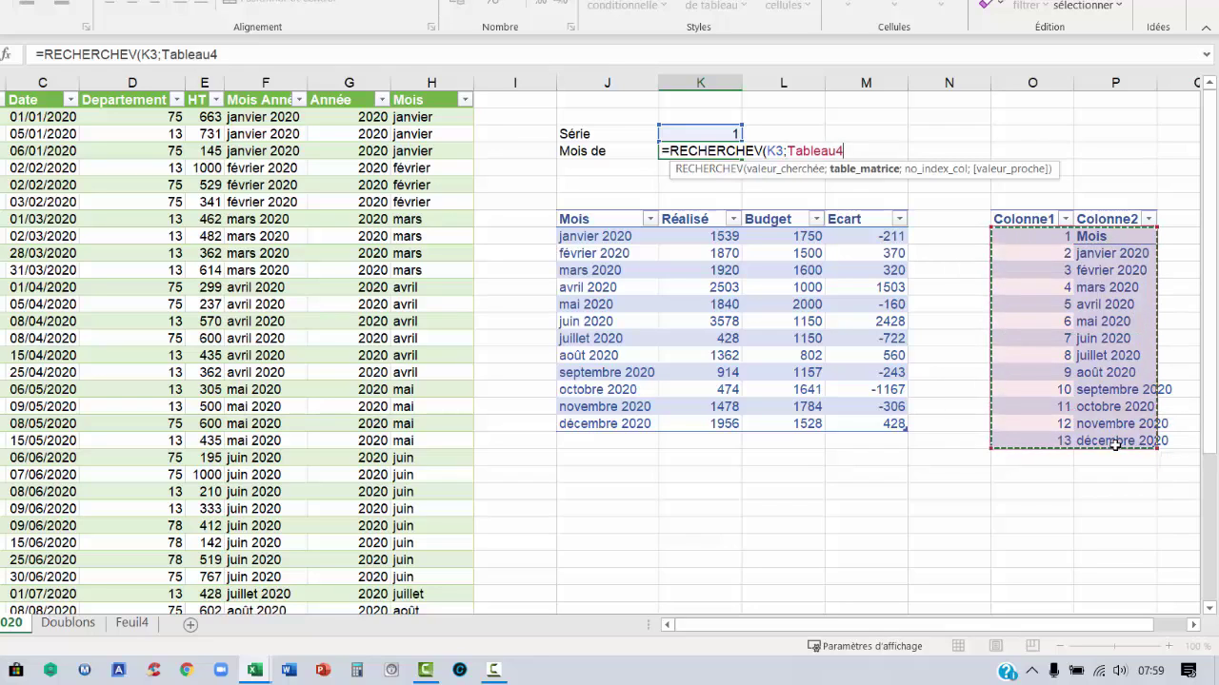
type(";")
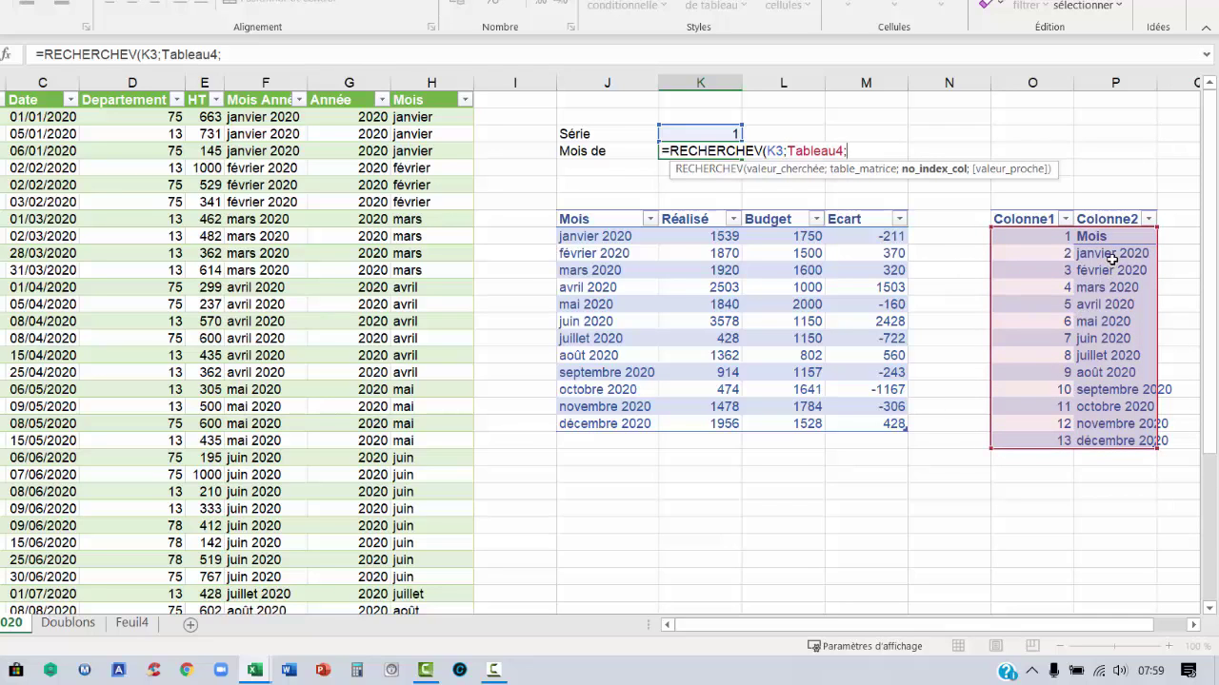
type("2;")
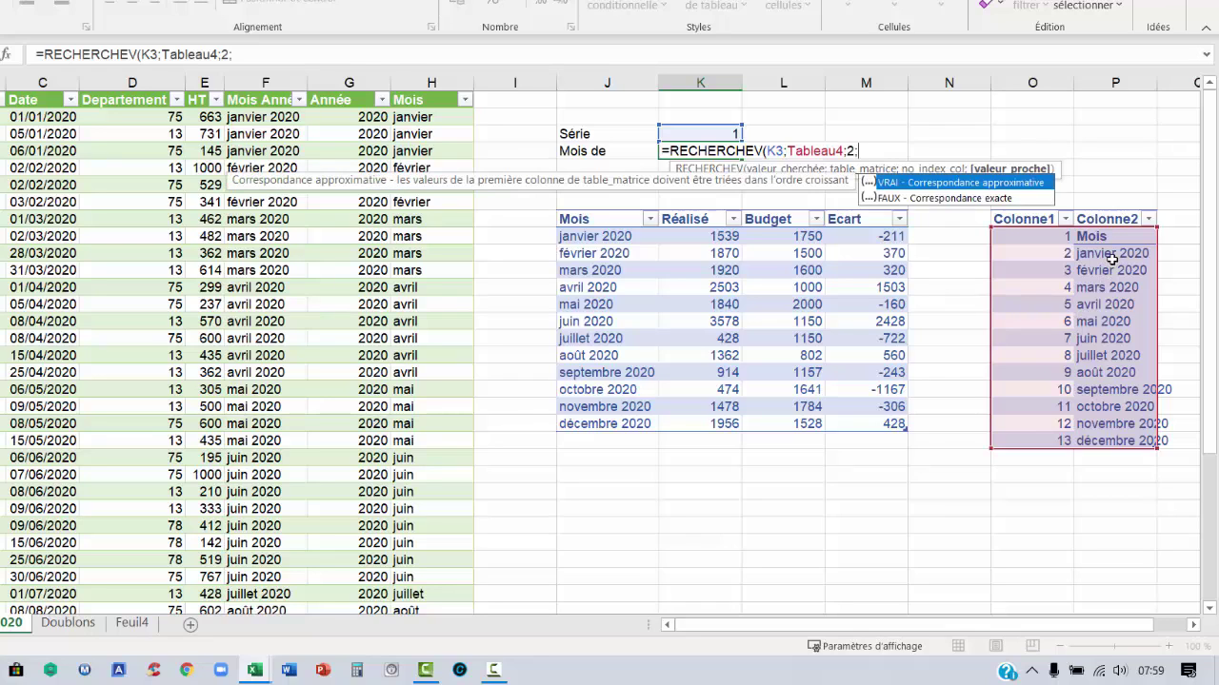
type("faux)")
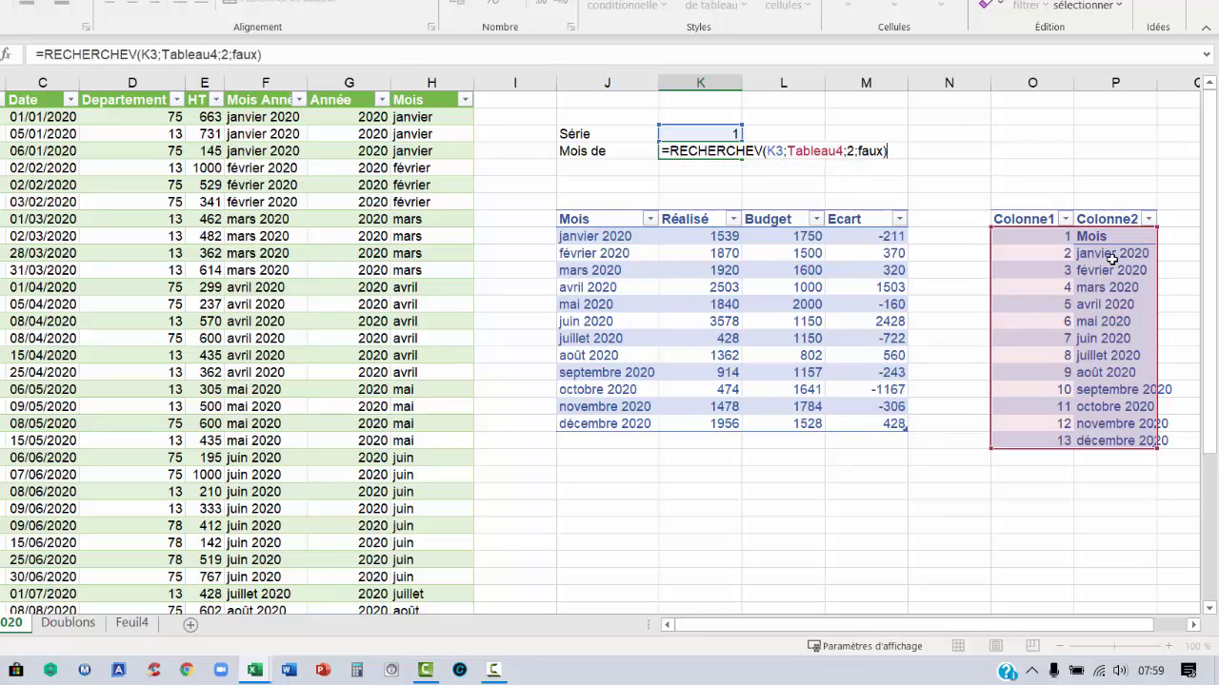
key("Return")
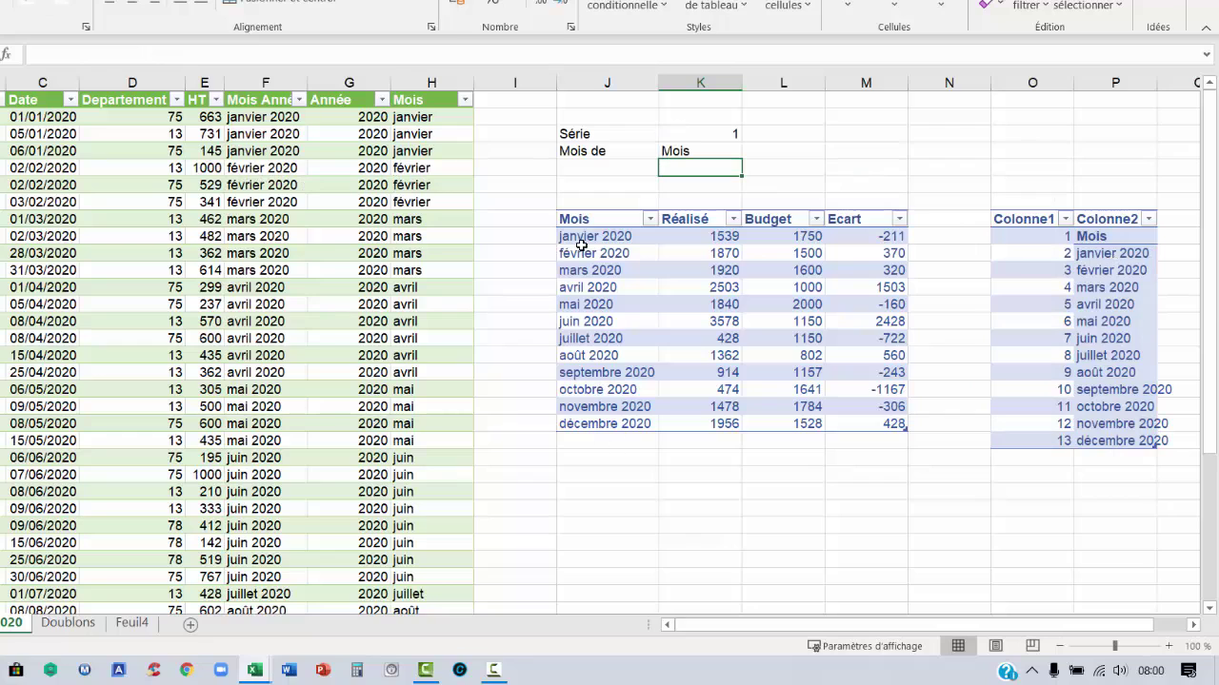
Change the Série value in K3 to 2 so K4 shows janvier 2020
left_click(678, 131)
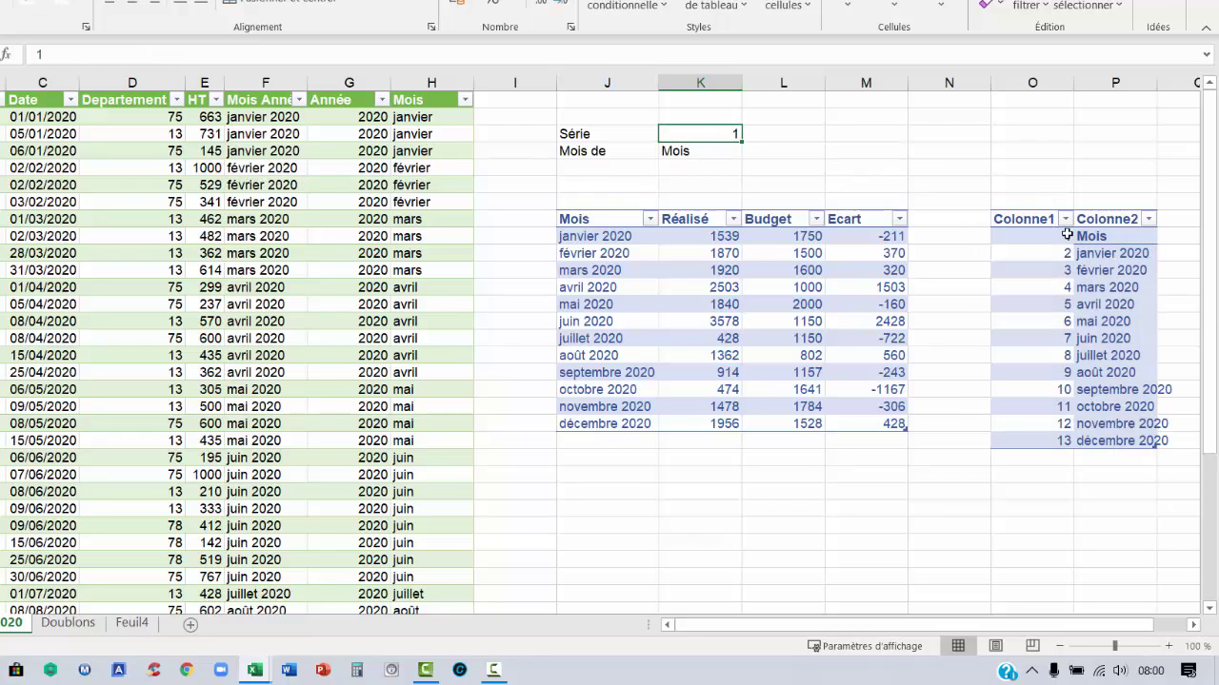
left_click(1088, 237)
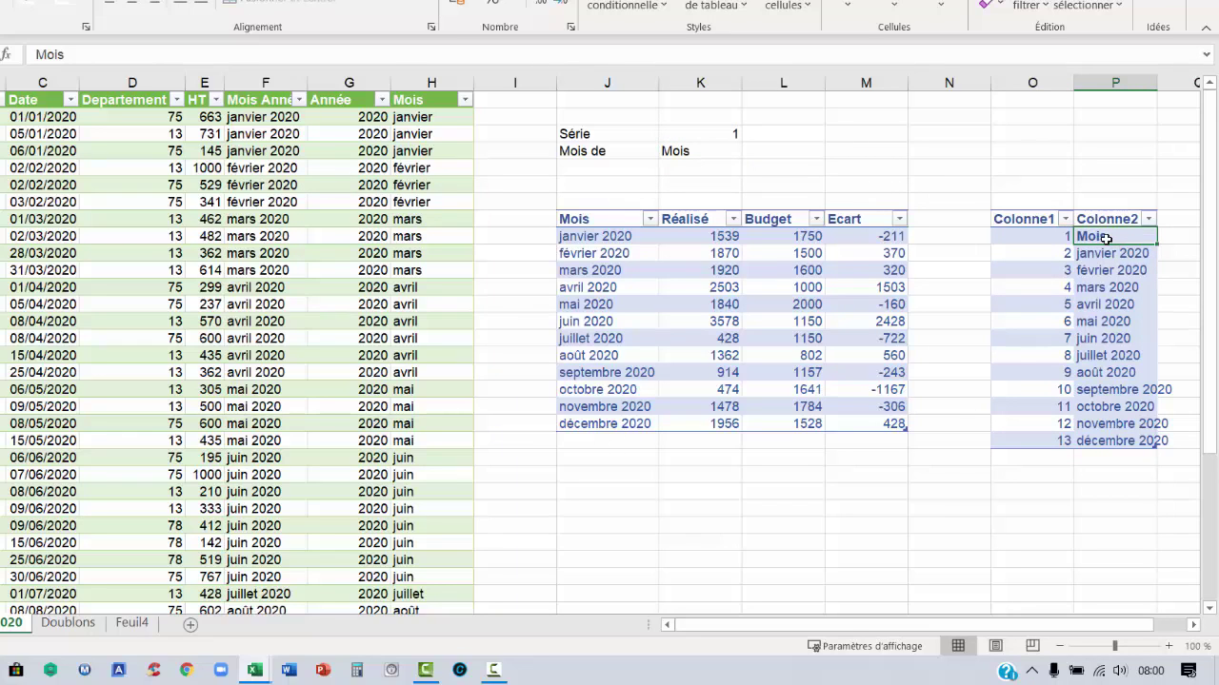
left_click(725, 139)
type("2")
key("Return")
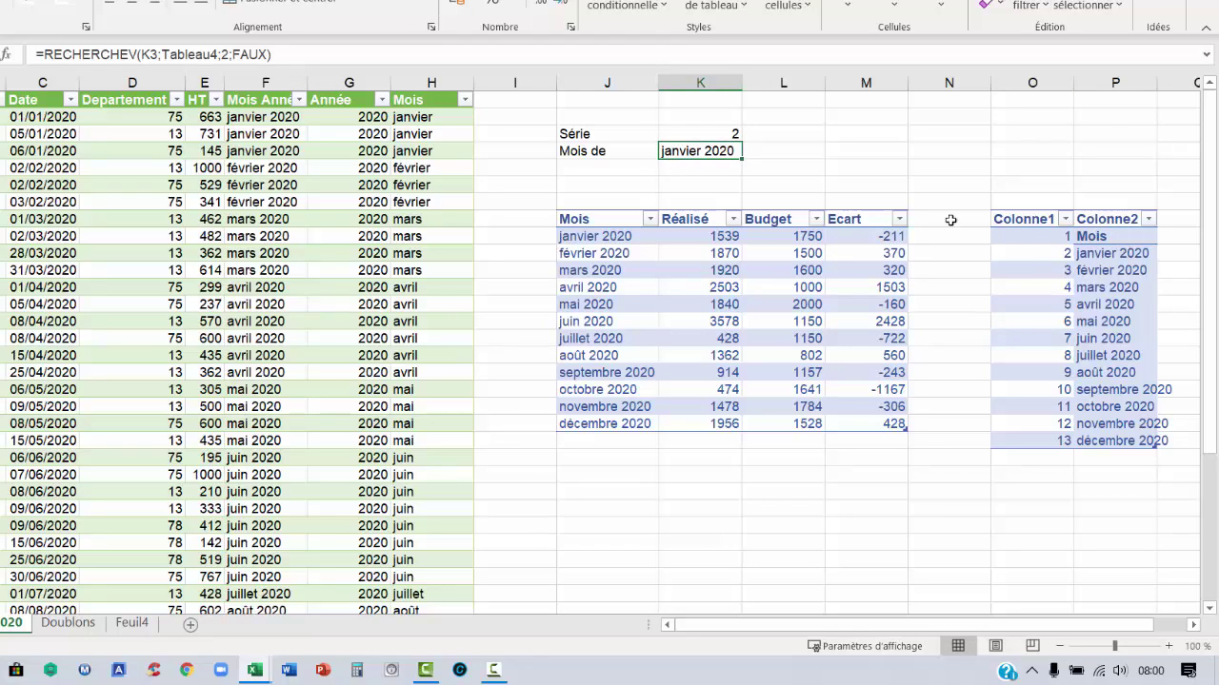
key("F9")
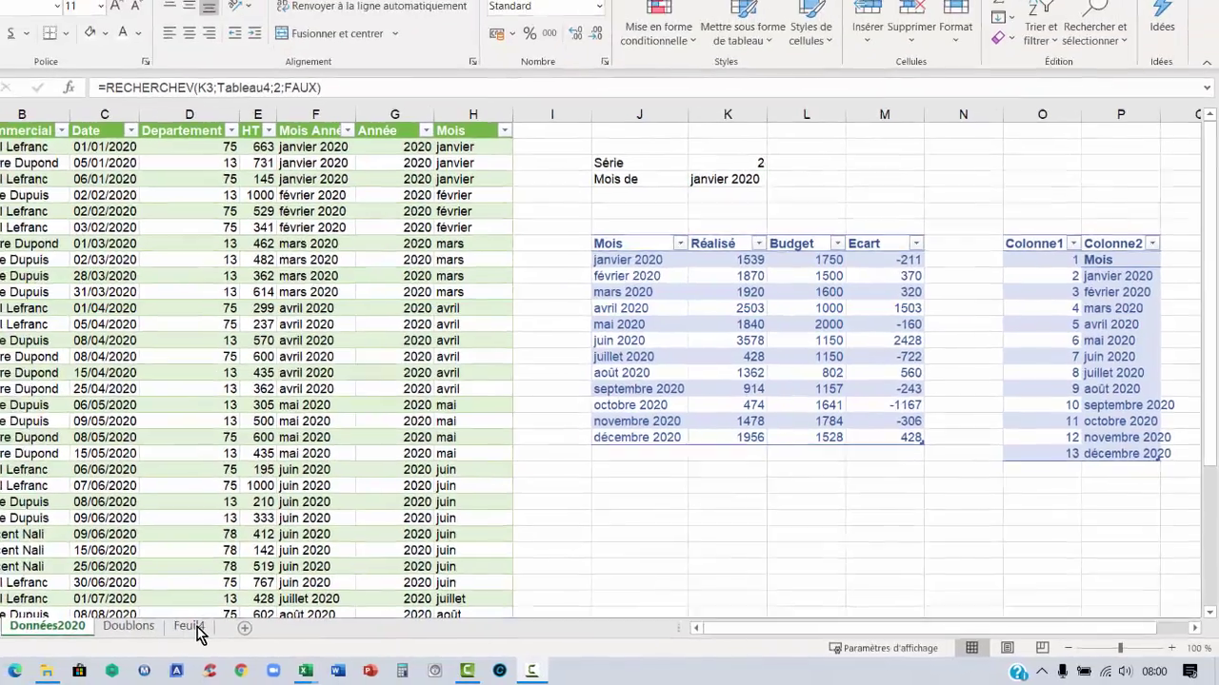
Rename the Feuil4 sheet to TableauDeBord
left_click(131, 623)
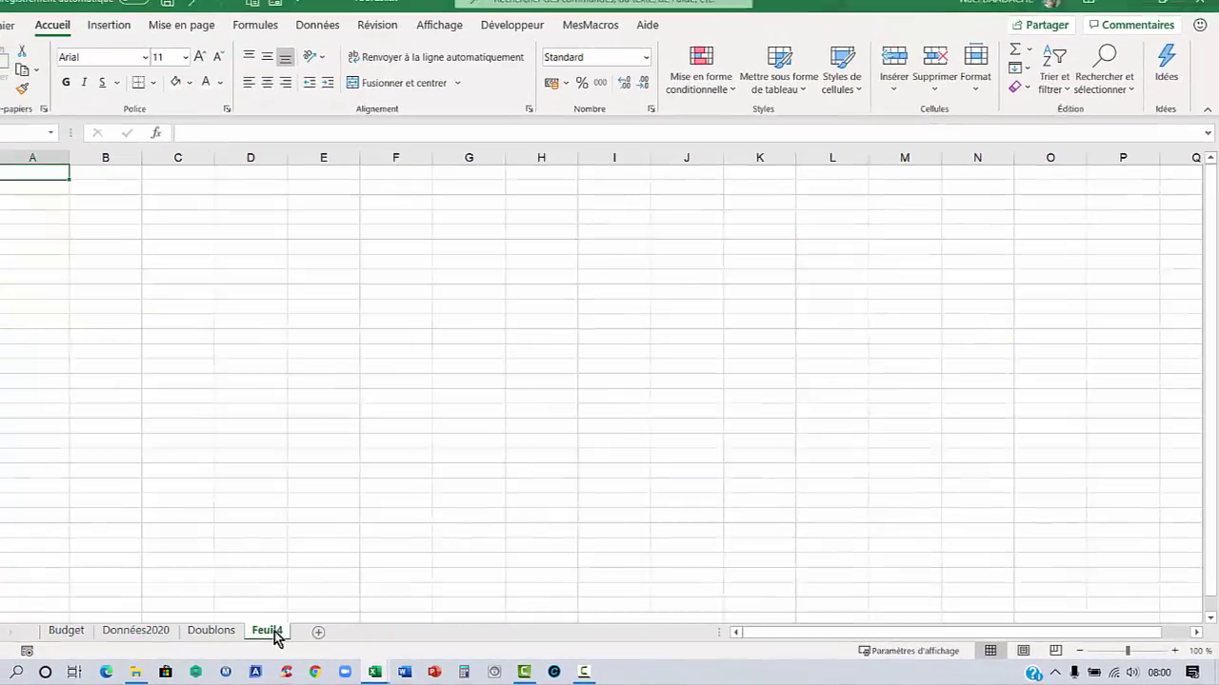
double_click(294, 633)
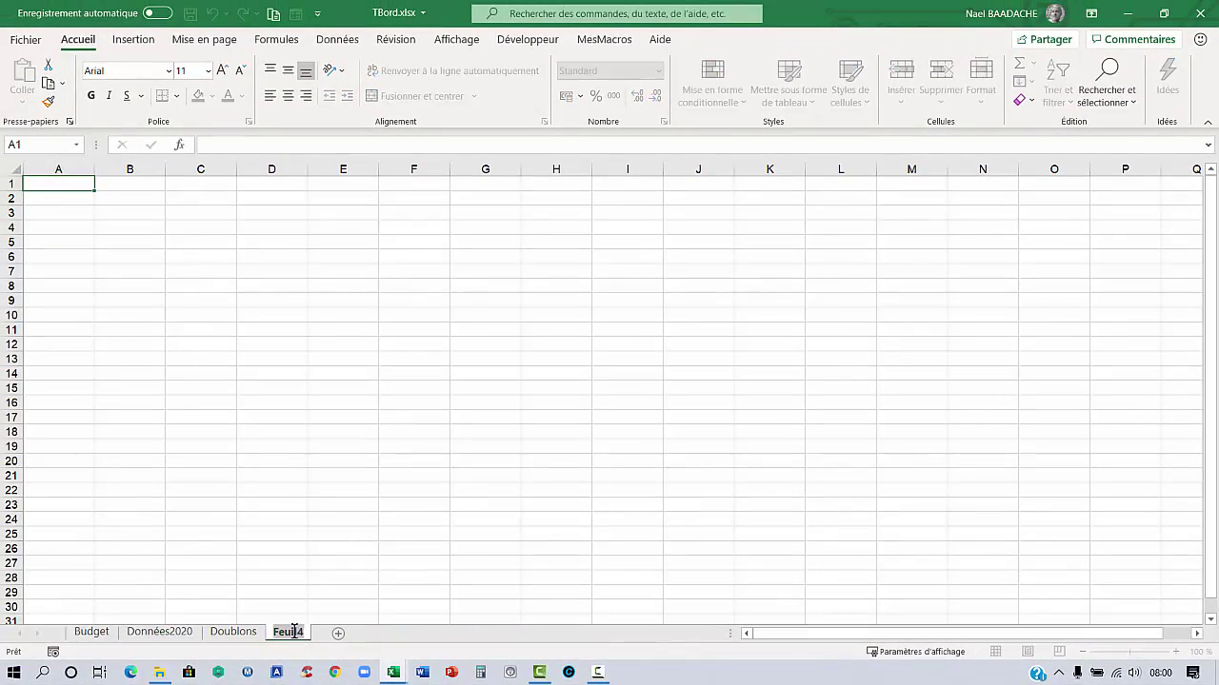
type("TableauDeBord")
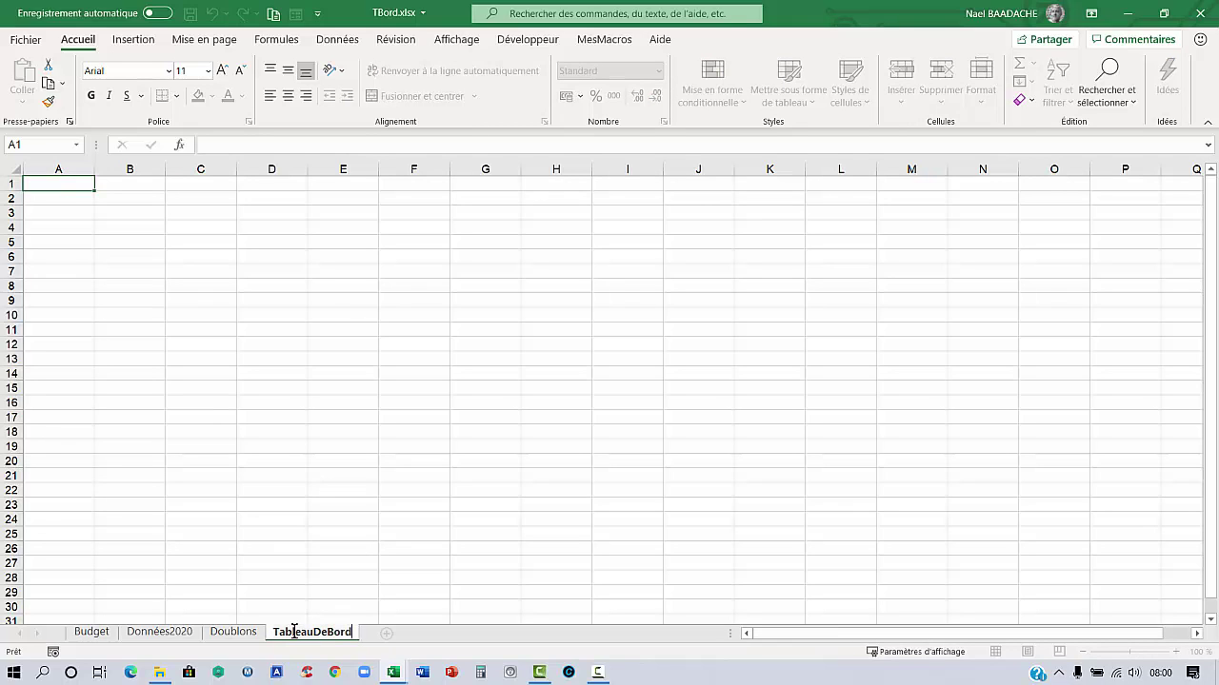
key("Return")
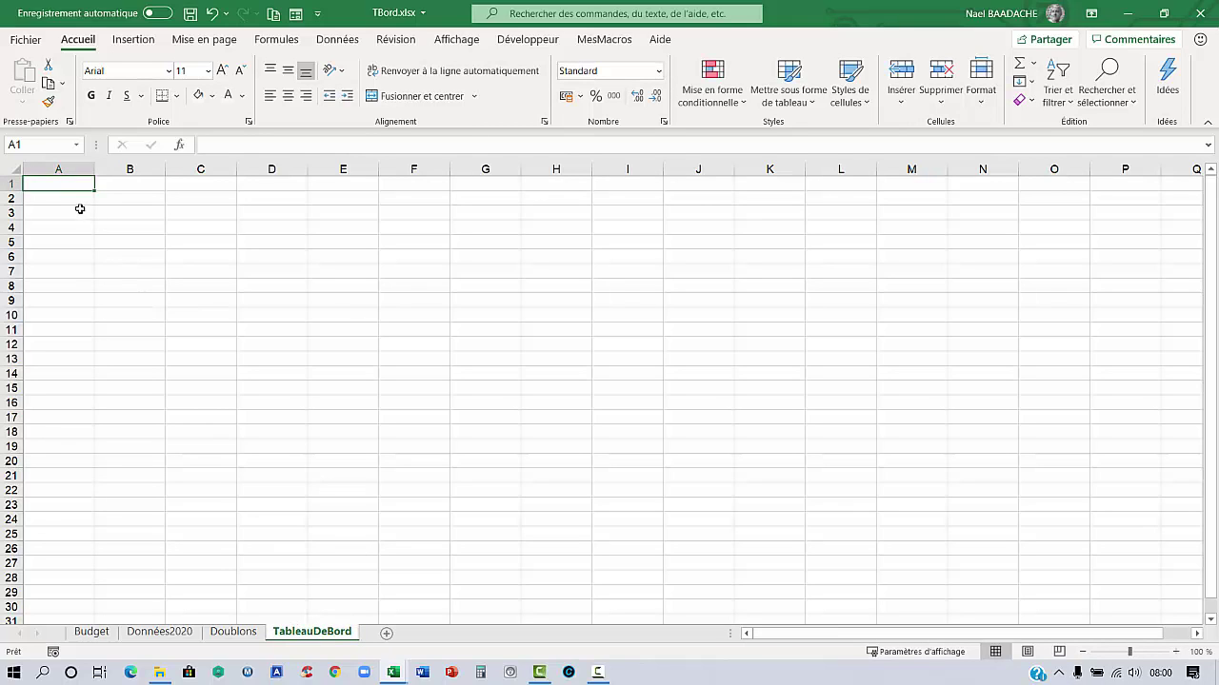
Enter the title 'Tableau de Bord' in cell A2
left_click(72, 196)
type("Ta")
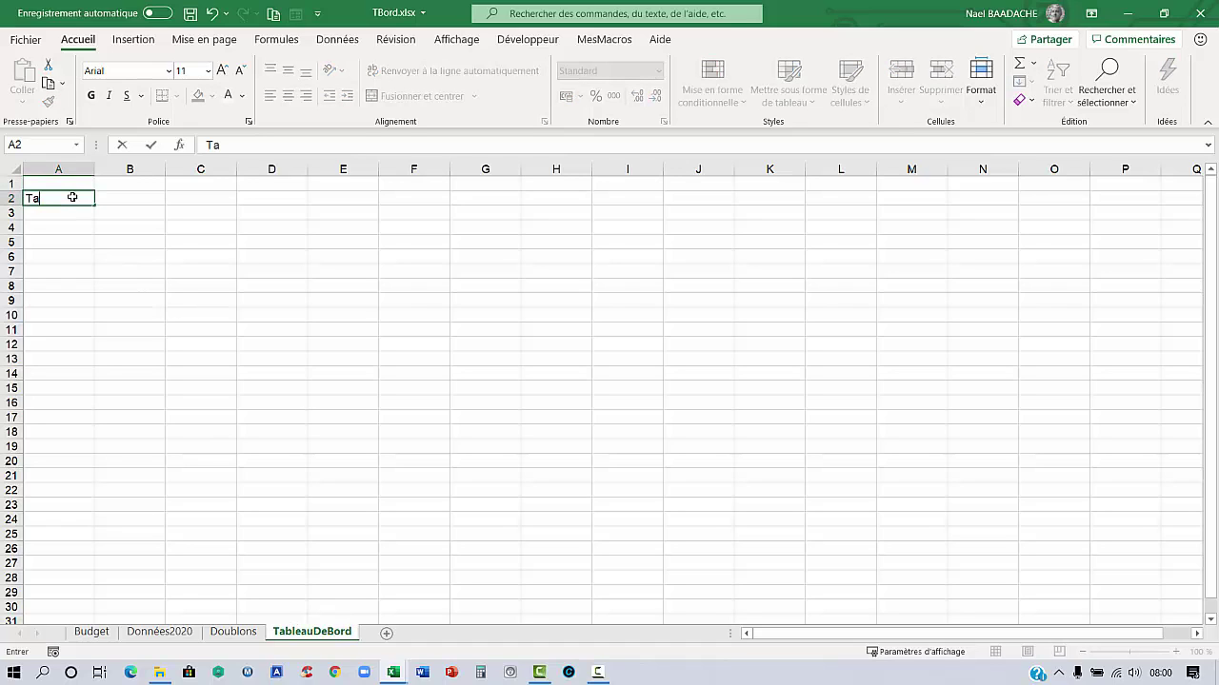
type("lbeau")
type("bleau")
left_click(74, 197)
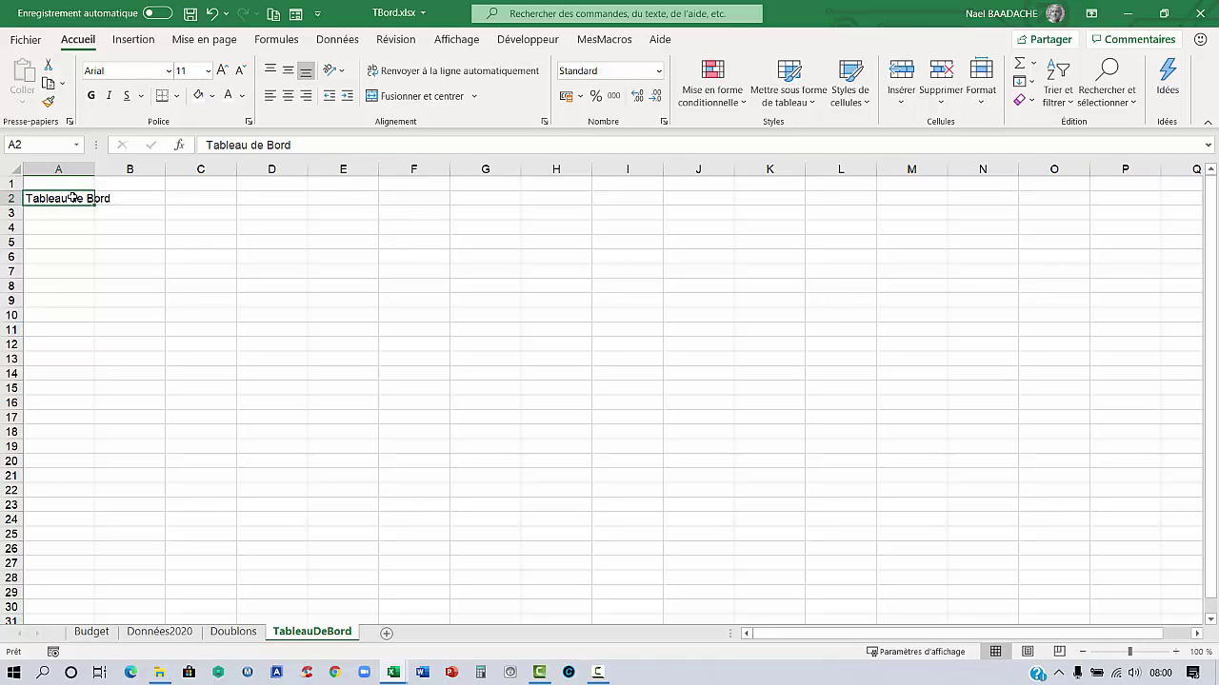
Select the banner area A1:U4
key("shift+Right")
key("shift+Right")
key("shift+Right")
key("shift+Right")
key("shift+Right")
key("shift+Right")
key("shift+Right")
key("shift+Right")
key("shift+Right")
key("shift+Right")
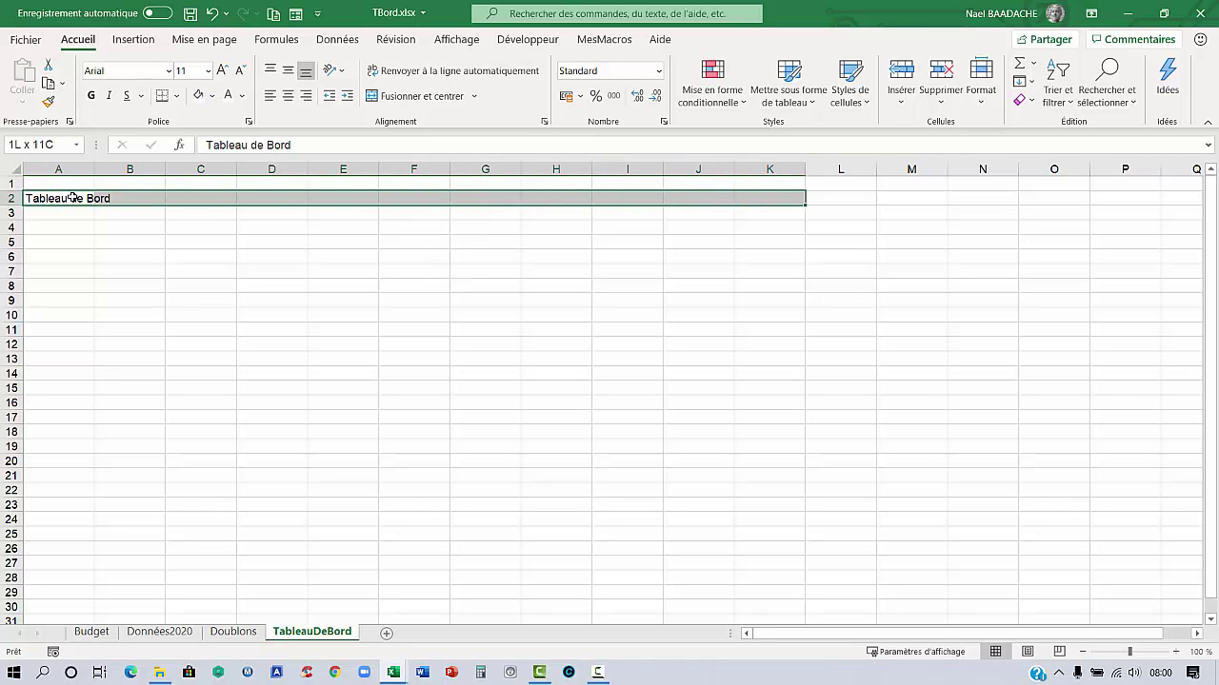
key("shift+Right")
key("shift+Right")
key("shift+Right")
key("shift+Right")
key("shift+Right")
key("shift+Right")
key("shift+Right")
key("shift+Right")
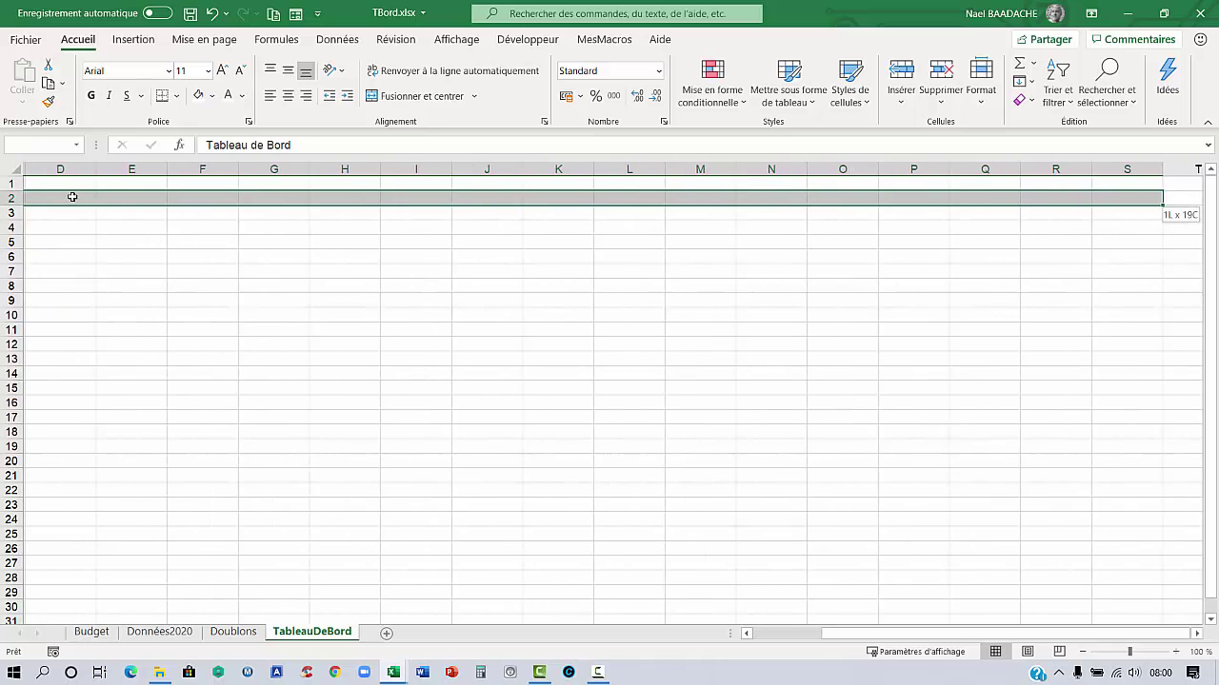
key("shift+Right")
key("shift+Right")
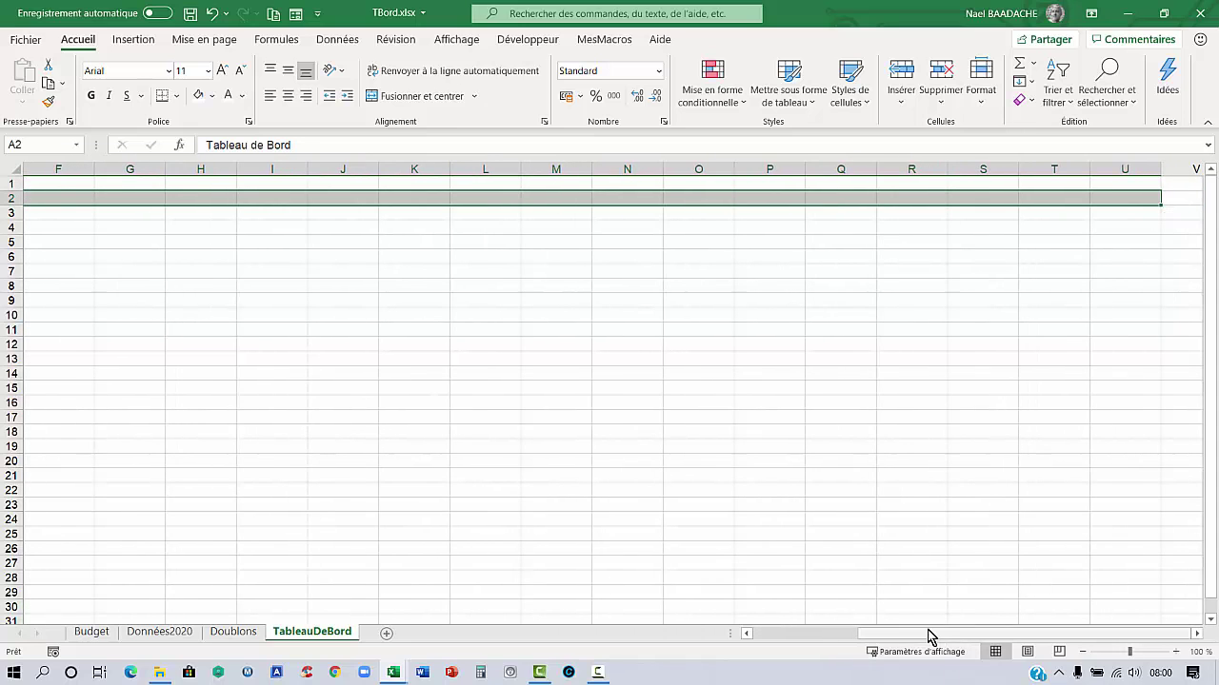
left_click_drag(925, 637, 807, 641)
left_click_drag(60, 183, 60, 214)
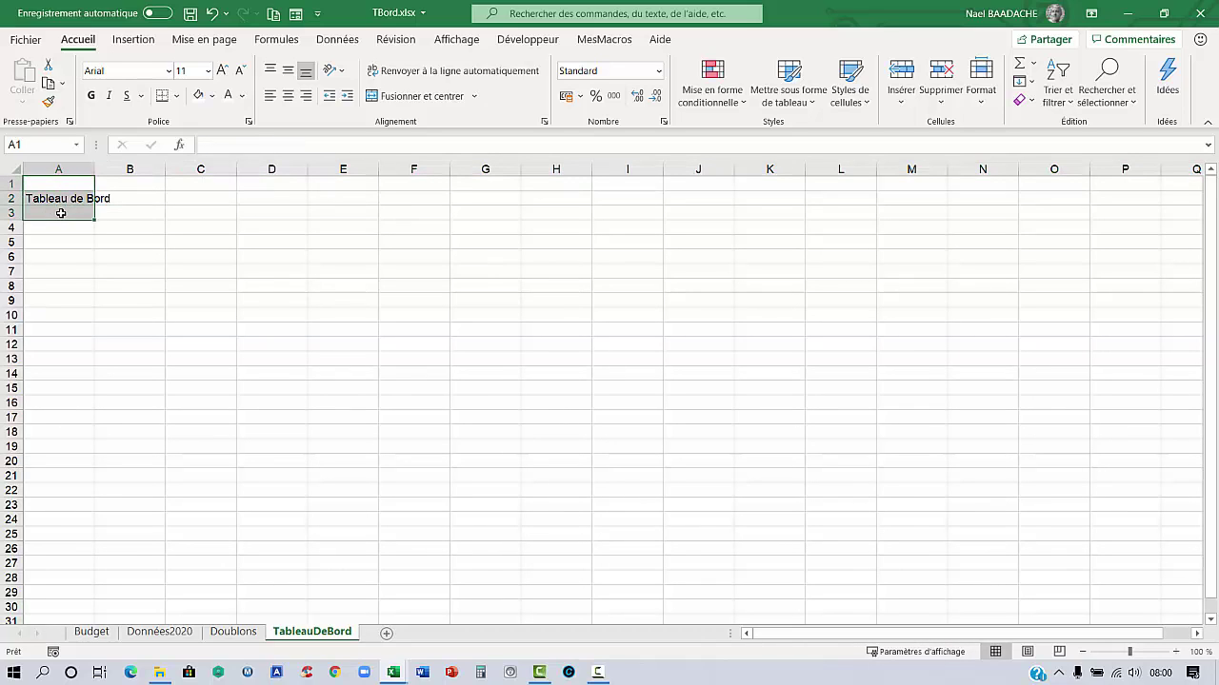
key("shift+Down")
key("shift+Right")
key("shift+Right")
key("shift+Right")
key("shift+Right")
key("shift+Right")
key("shift+Right")
key("shift+Right")
key("shift+Right")
key("shift+Right")
key("shift+Right")
key("shift+Right")
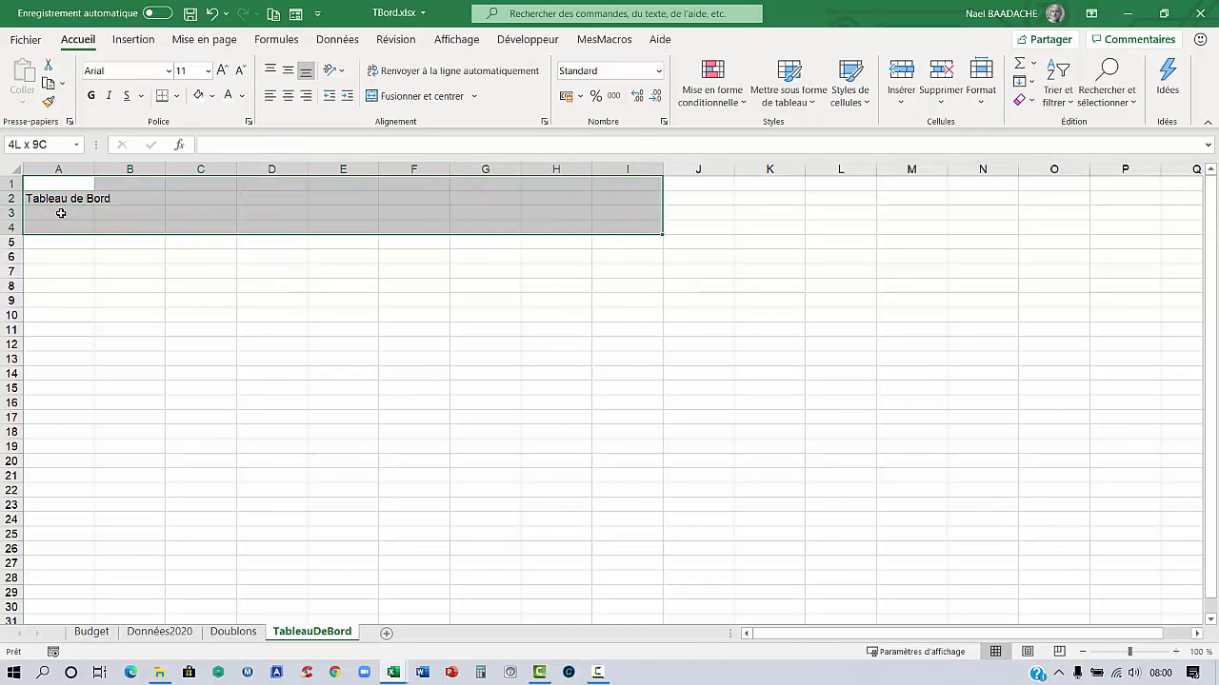
key("shift+Right")
key("shift+Right")
key("shift+Right")
key("shift+Right")
key("shift+Right")
key("shift+Right")
key("shift+Right")
key("shift+Right")
key("shift+Right")
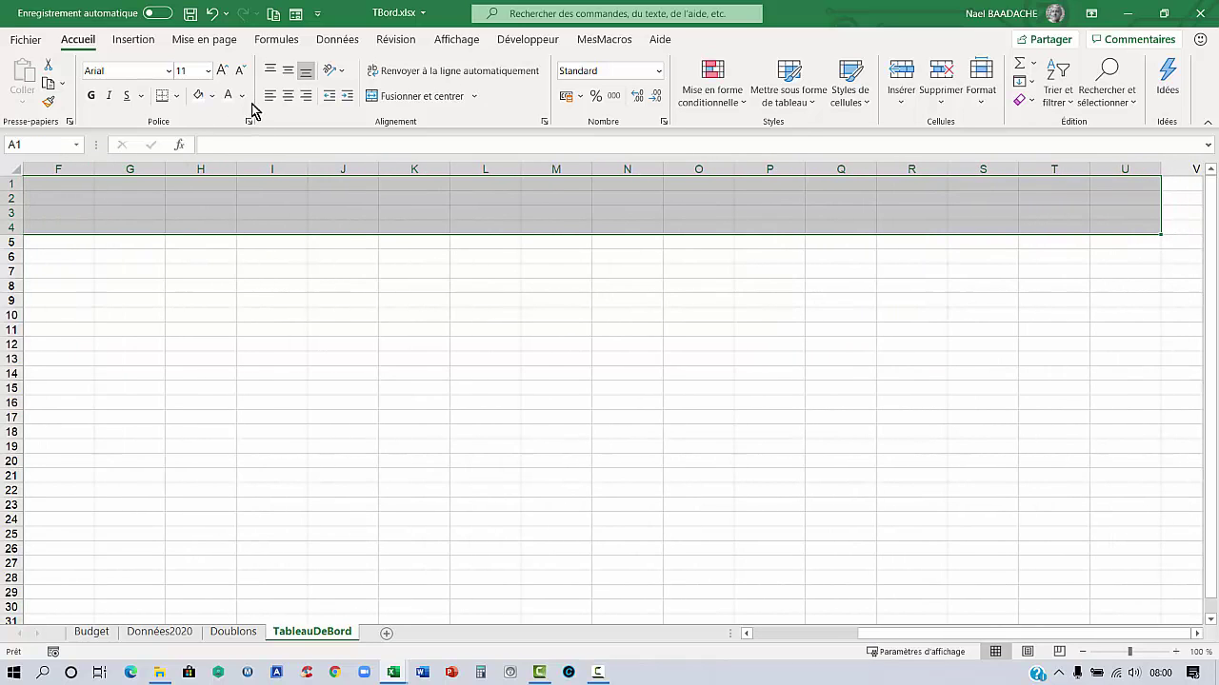
Fill banner rows 1–4 with black and make the A2 title text white
left_click(213, 95)
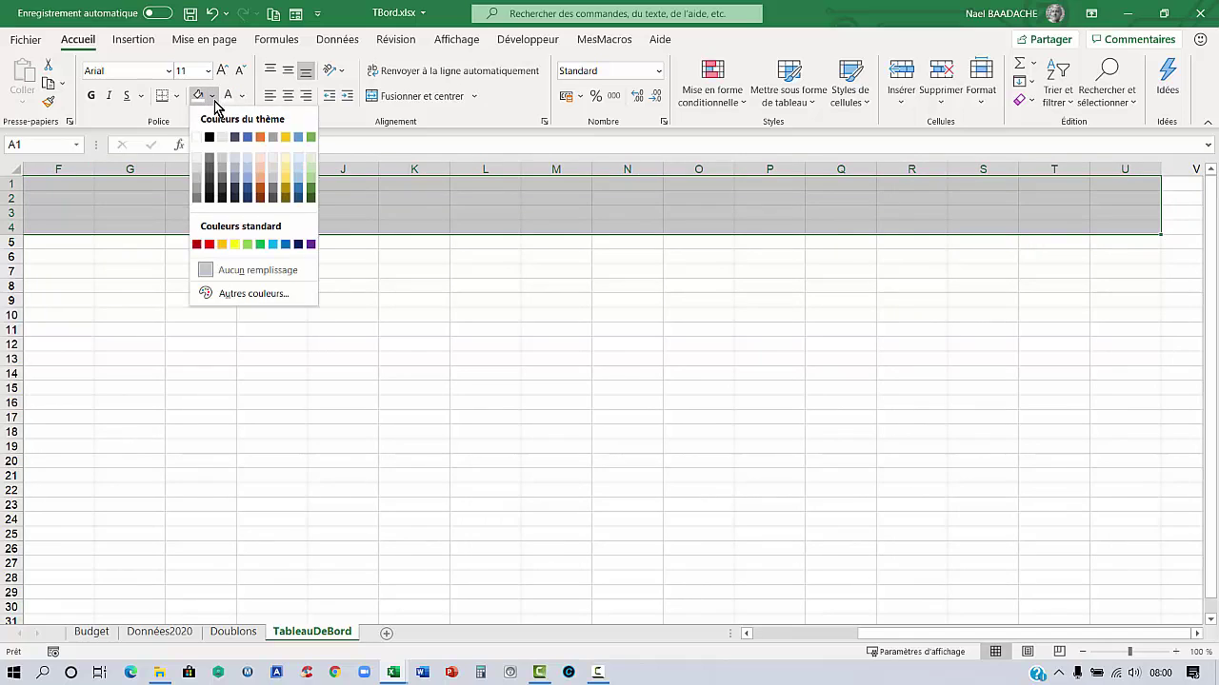
left_click(210, 138)
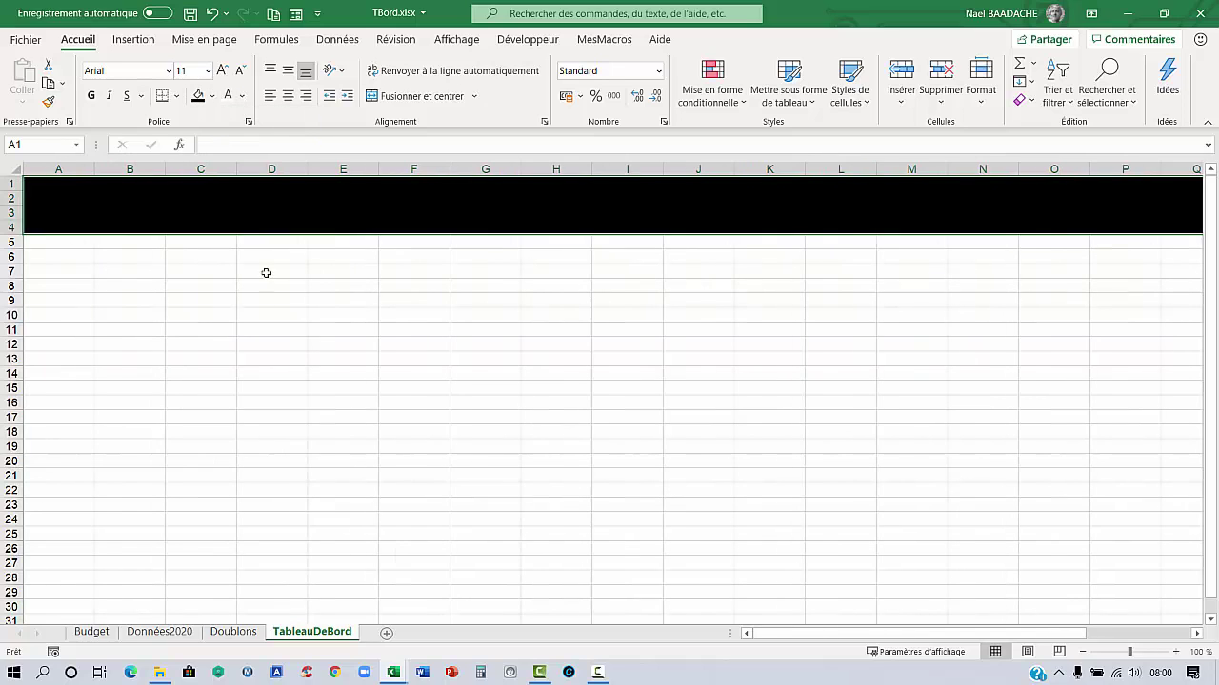
left_click(759, 636)
left_click(45, 208)
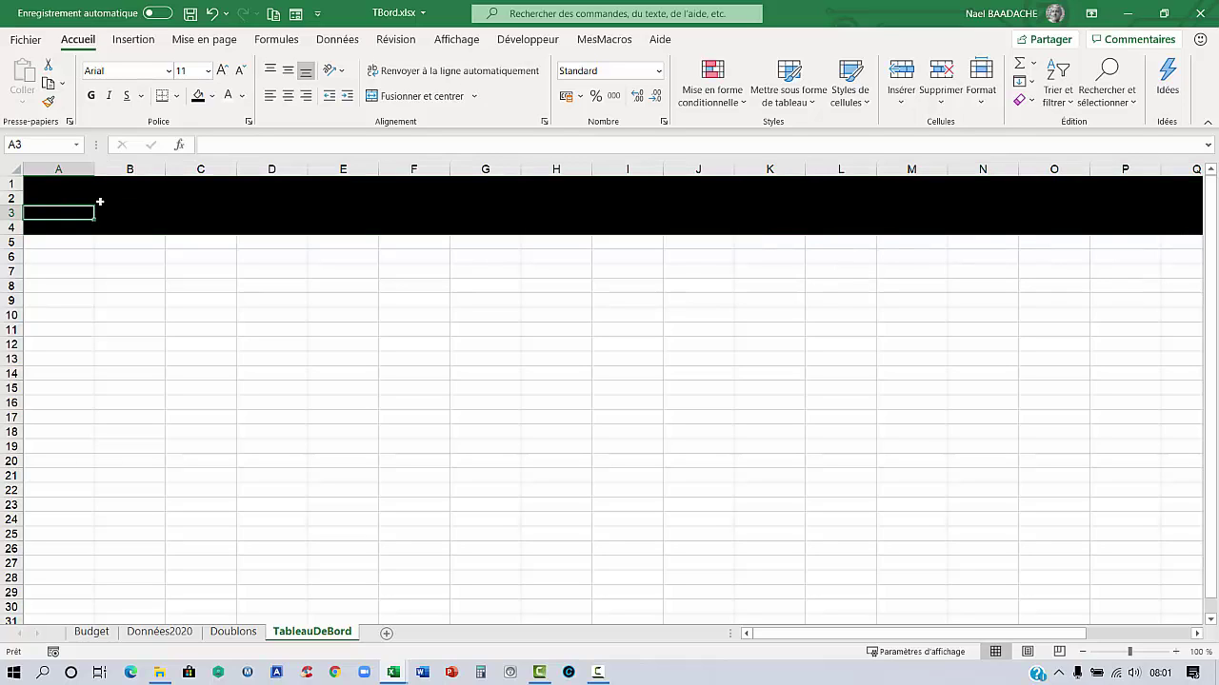
key("Up")
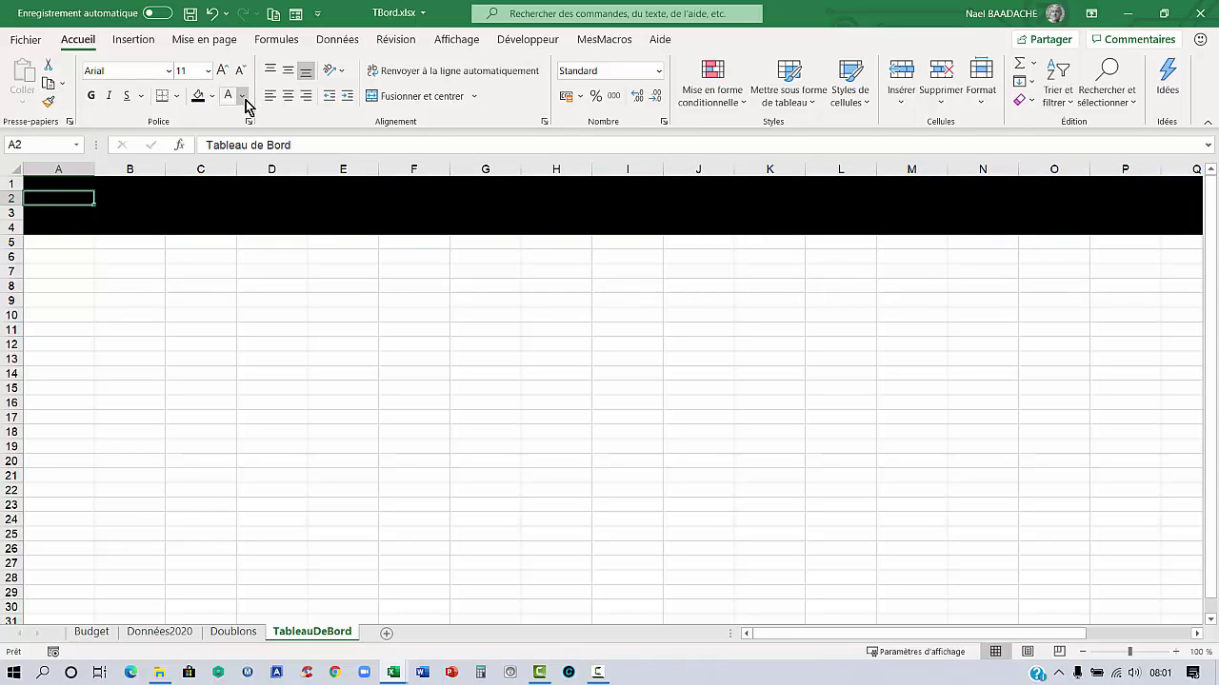
left_click(243, 96)
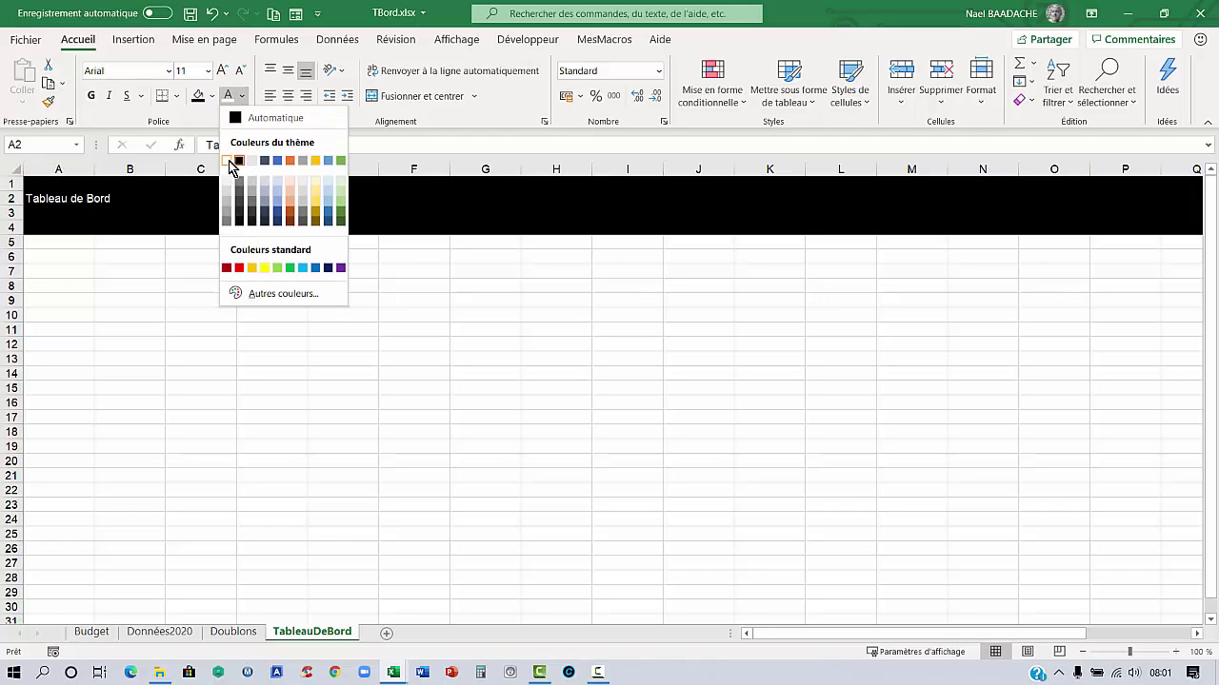
left_click(229, 161)
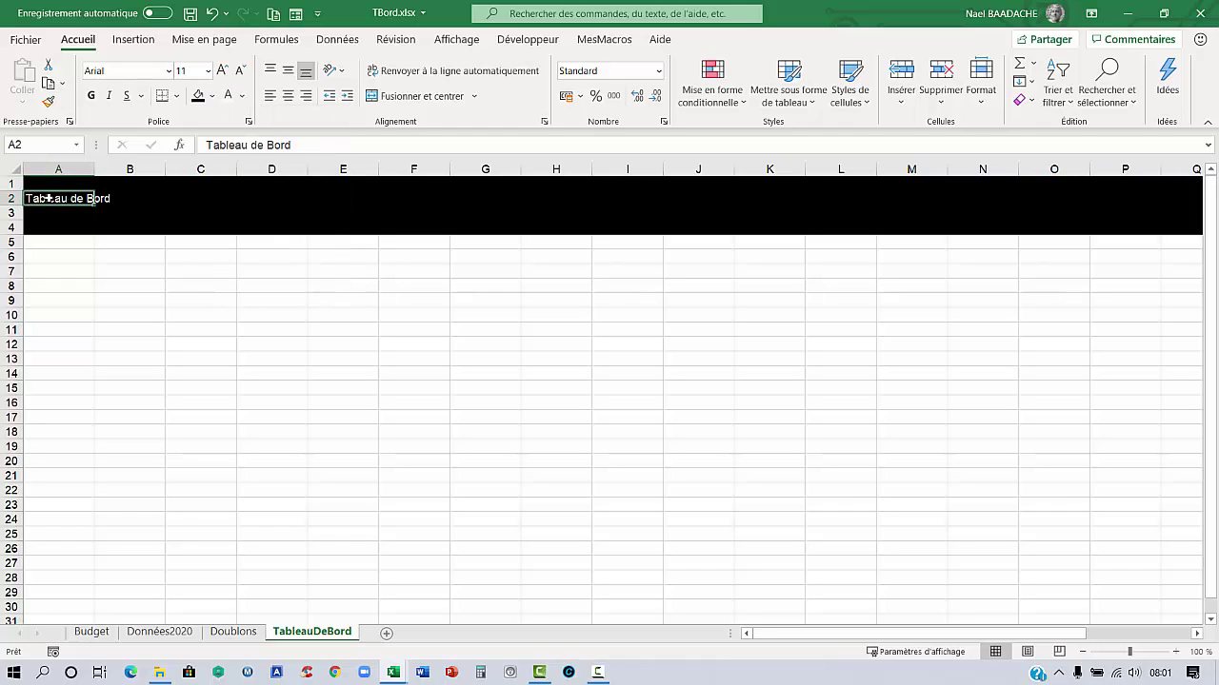
Merge and centre the title across A2:U2, make it bold and enlarge its font
key("shift+Right")
key("shift+Right")
key("shift+Right")
key("shift+Right")
key("shift+Right")
key("shift+Right")
key("shift+Right")
key("shift+Right")
key("shift+Right")
key("shift+Right")
key("shift+Right")
key("shift+Right")
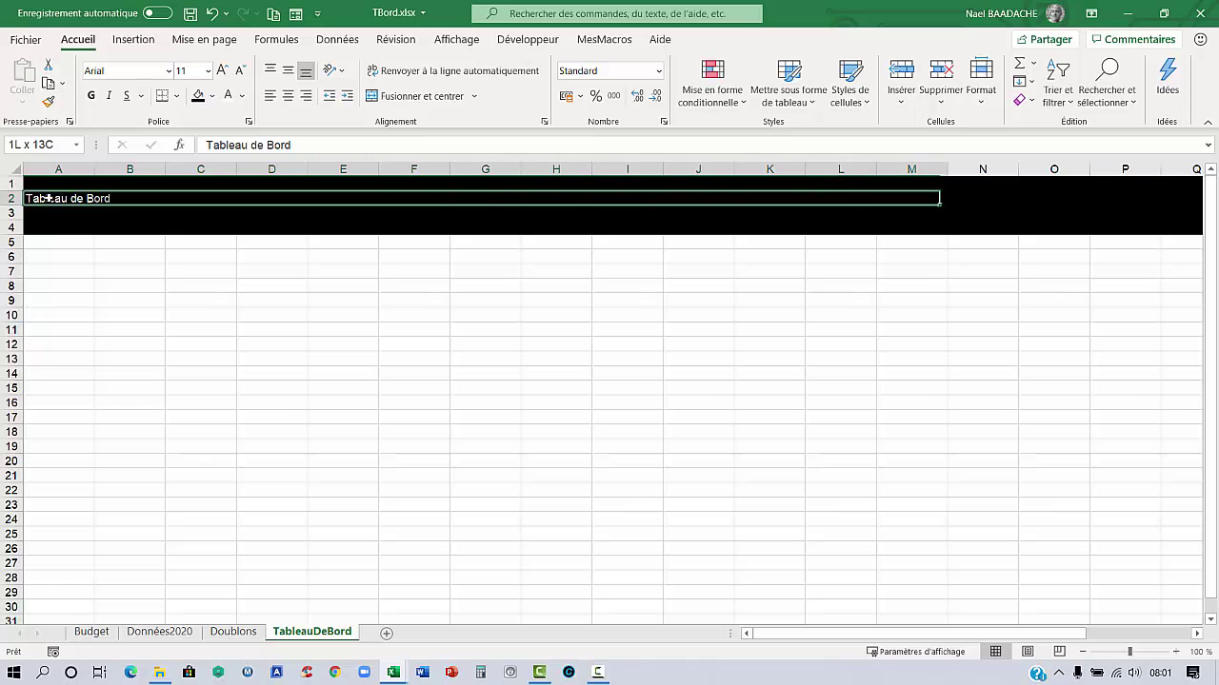
key("shift+Right")
key("shift+Right")
key("shift+Right")
key("shift+Right")
key("shift+Right")
key("shift+Right")
key("shift+Right")
key("shift+Right")
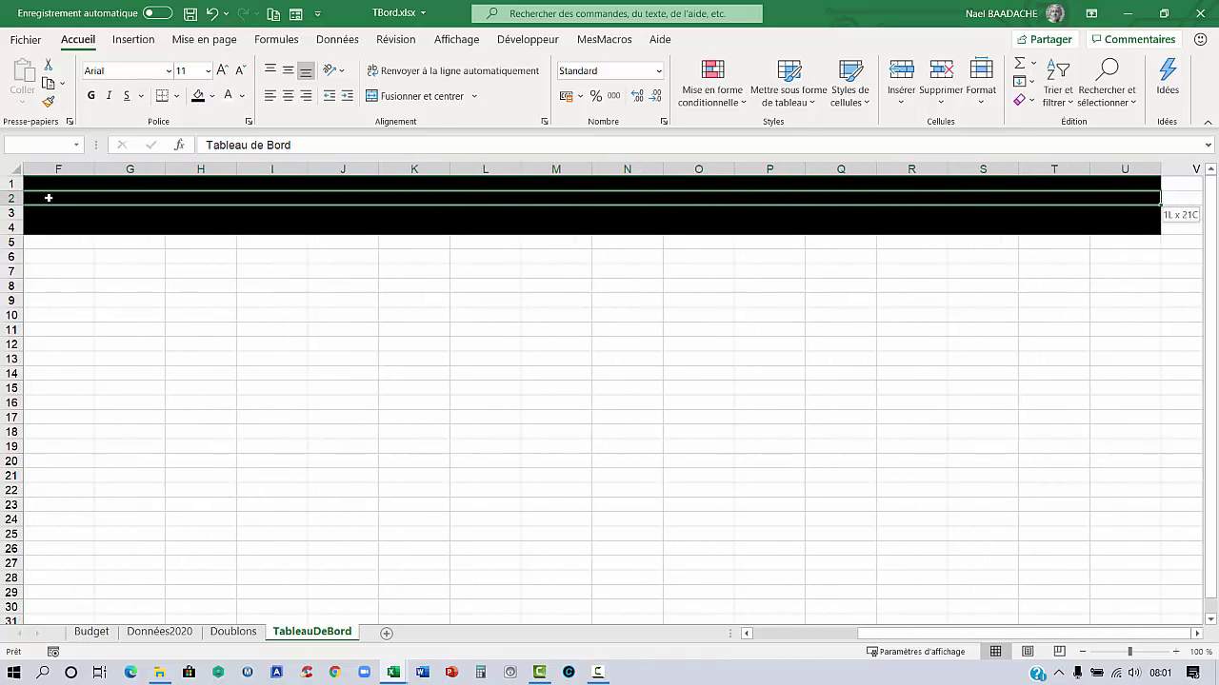
left_click(426, 98)
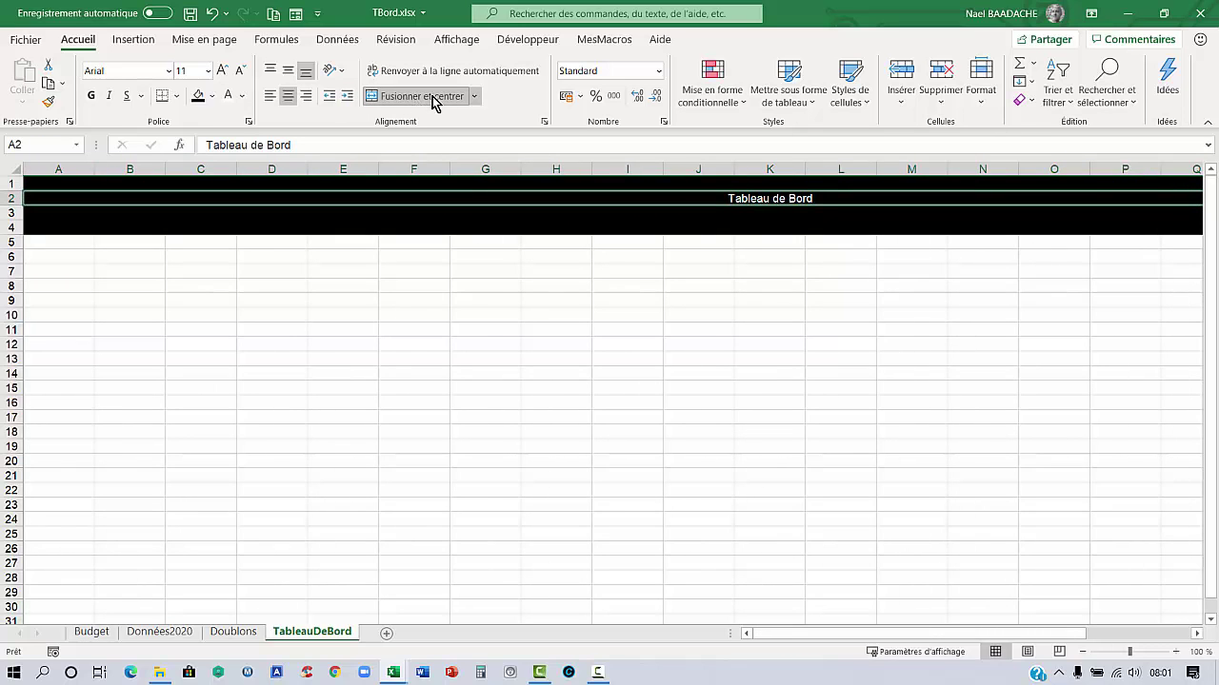
left_click(91, 98)
left_click(222, 72)
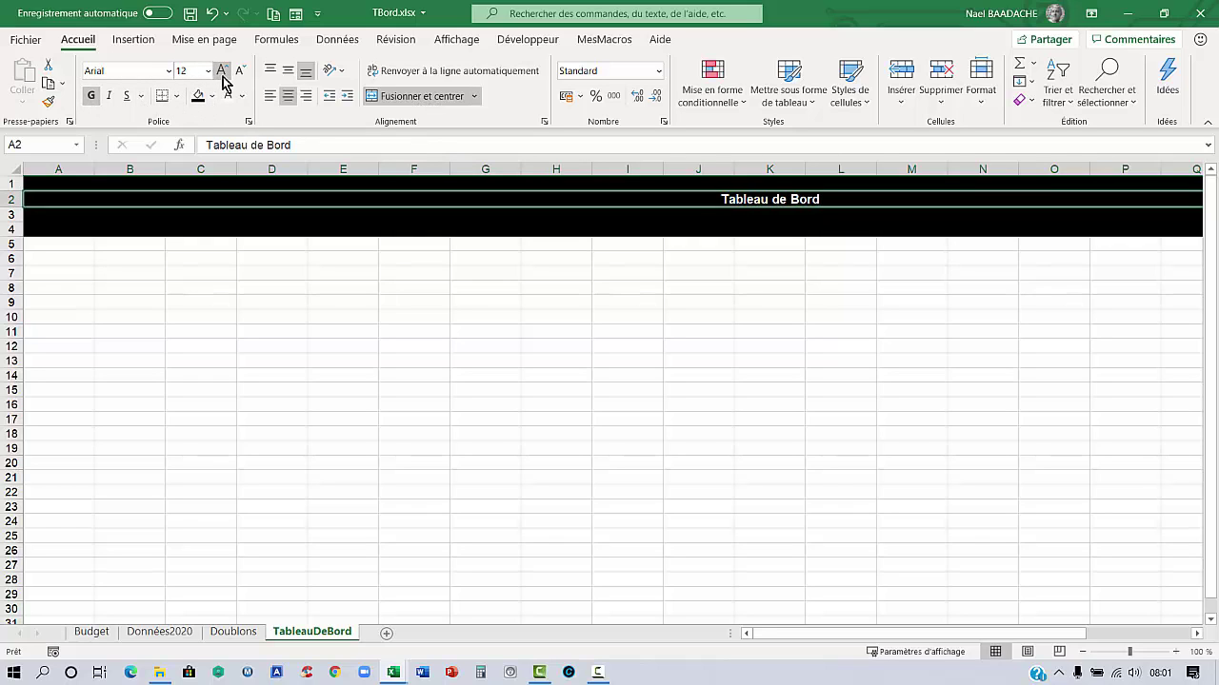
left_click(222, 72)
left_click(222, 72)
left_click(222, 72)
left_click(200, 303)
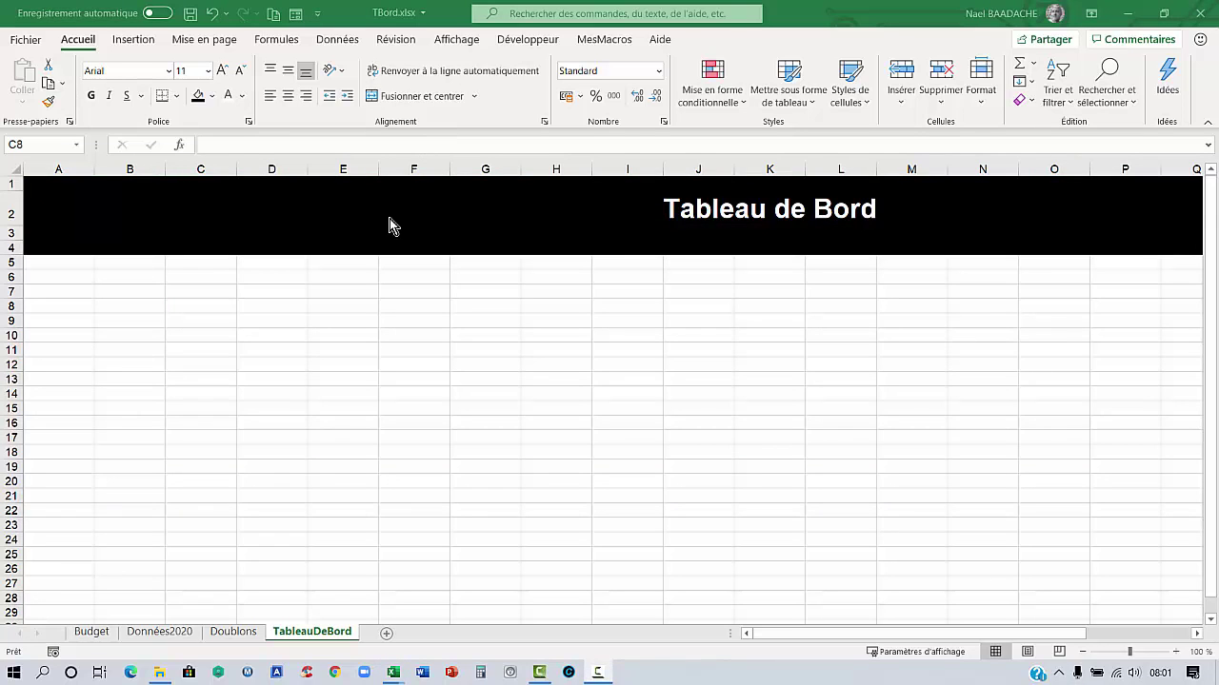
Enable the Développeur tab through Fichier > Options > Personnaliser le ruban
left_click(528, 39)
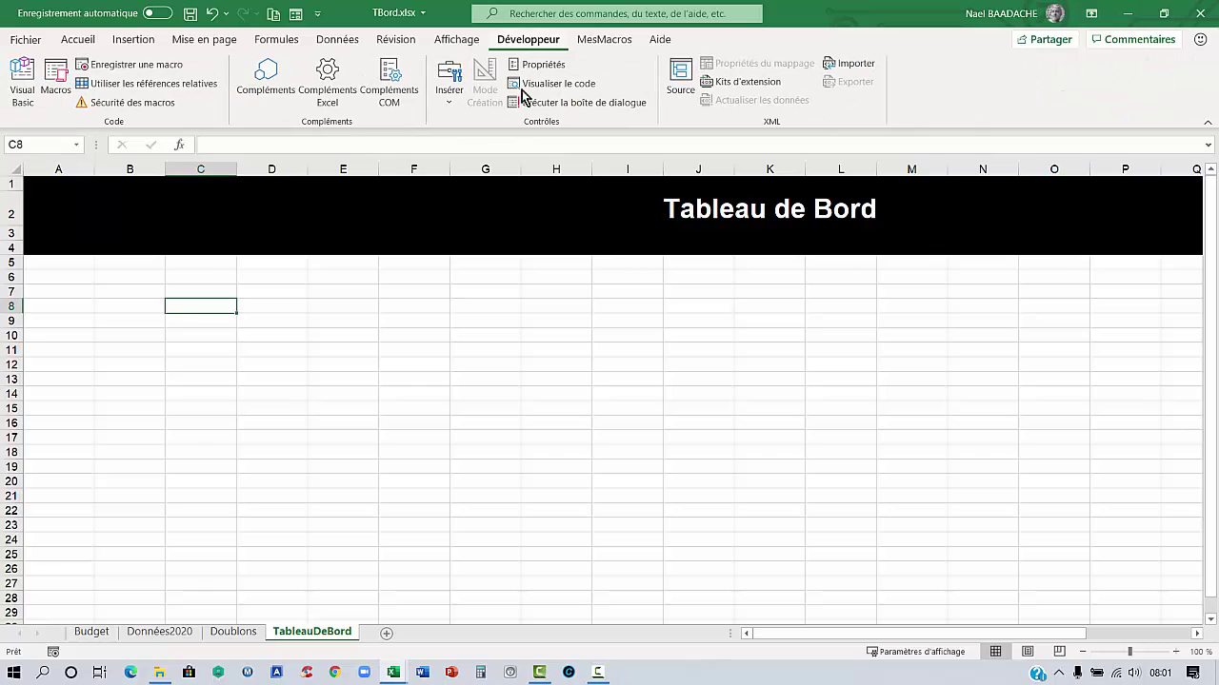
left_click(483, 204)
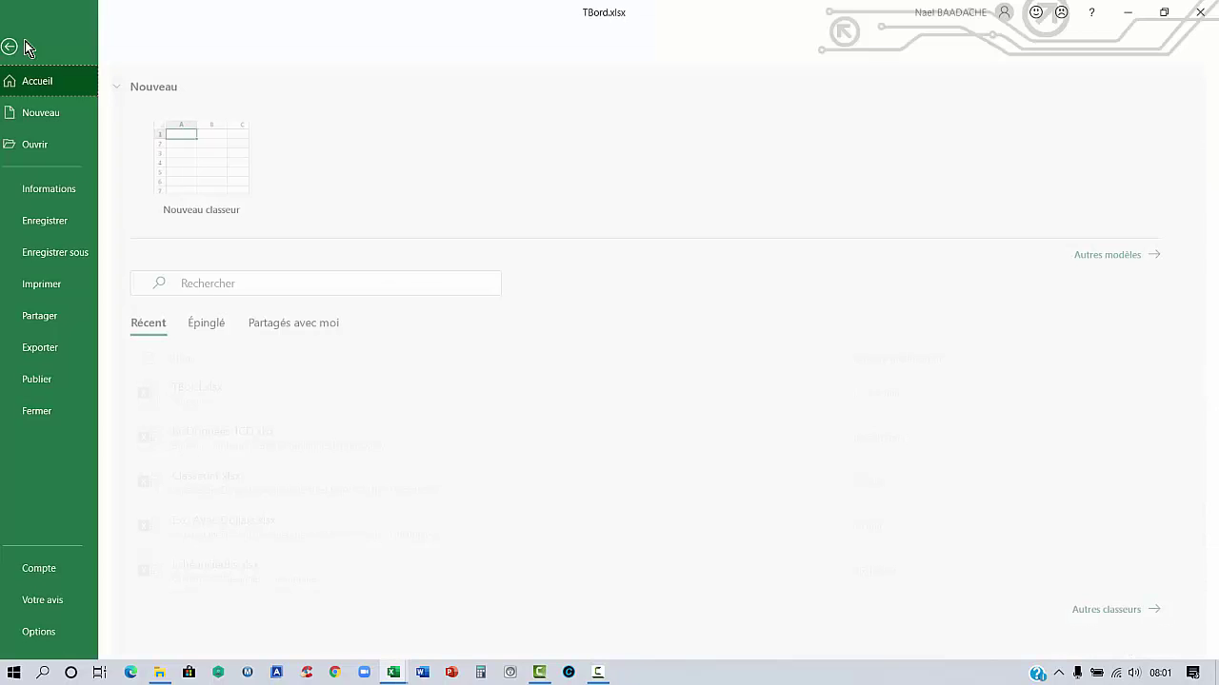
left_click(26, 40)
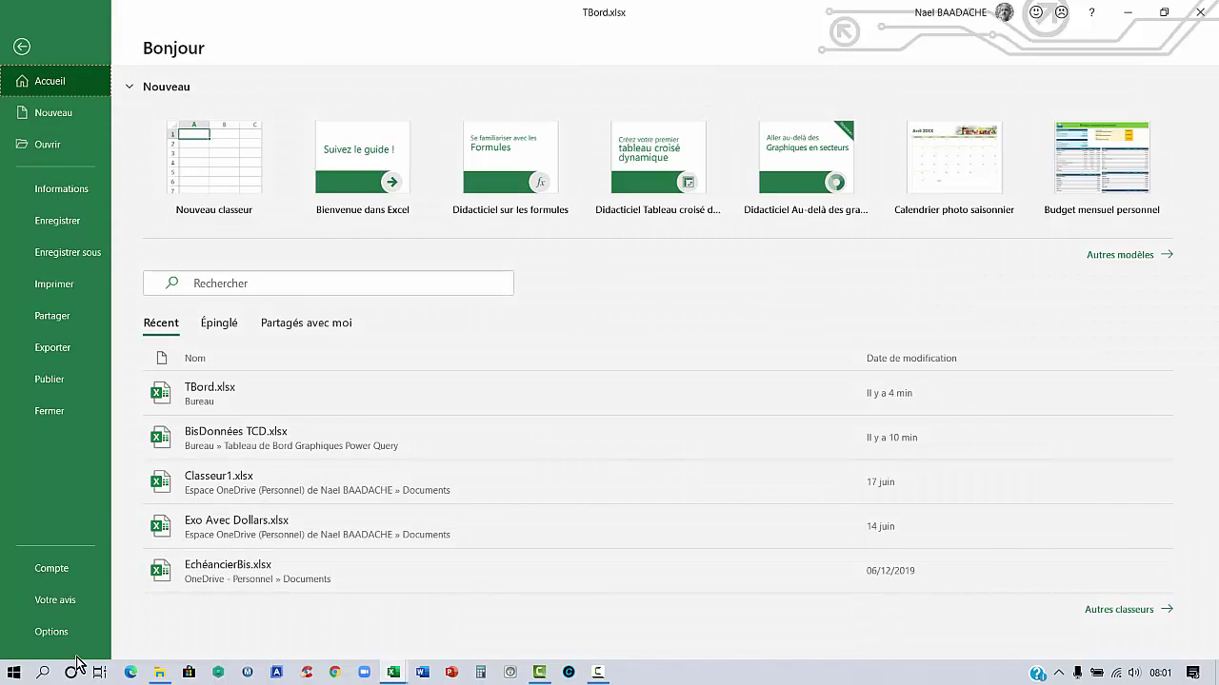
left_click(58, 632)
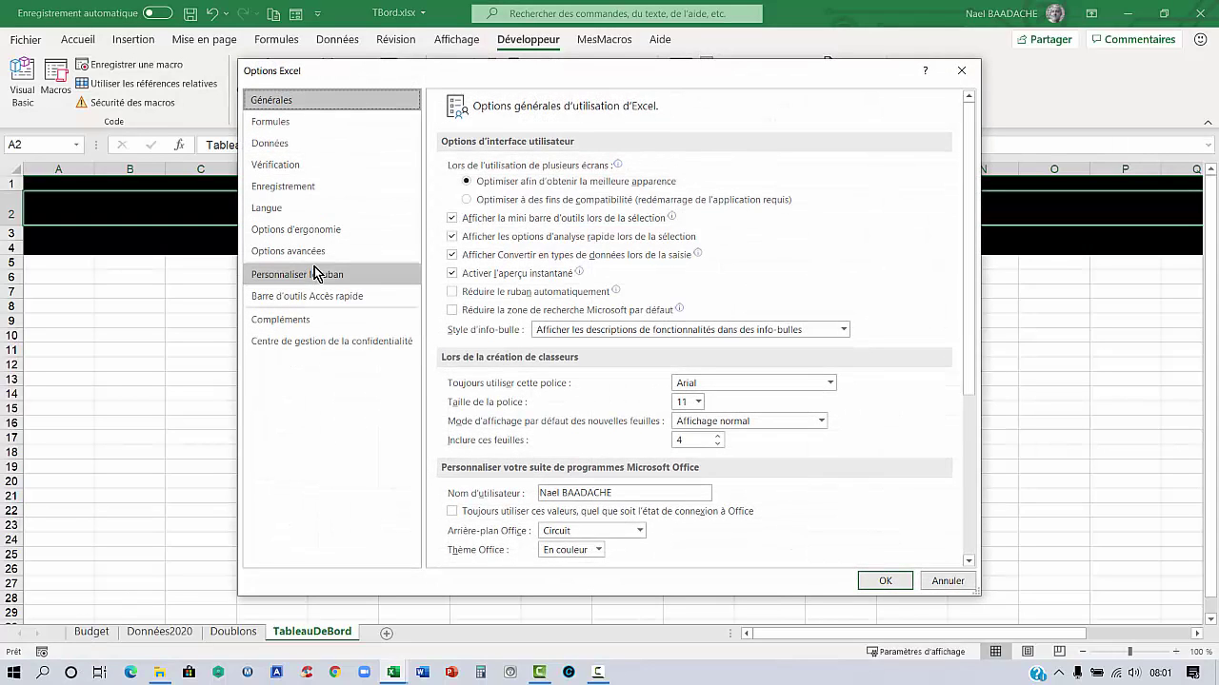
left_click(314, 274)
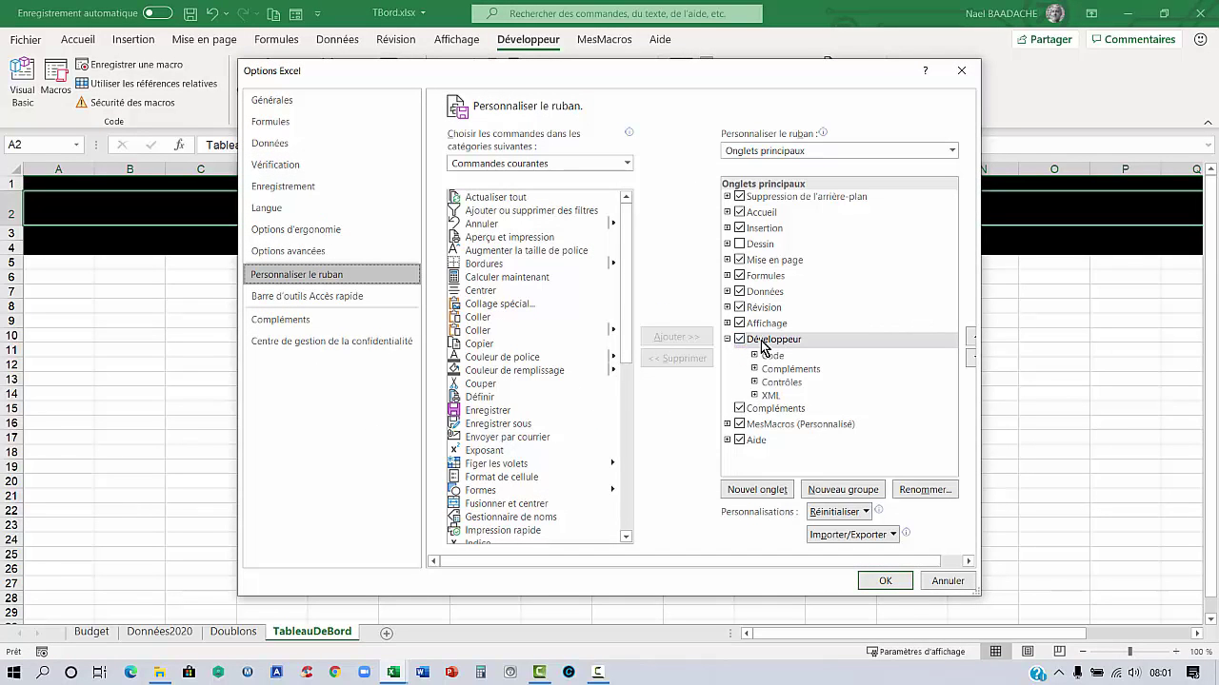
left_click(880, 582)
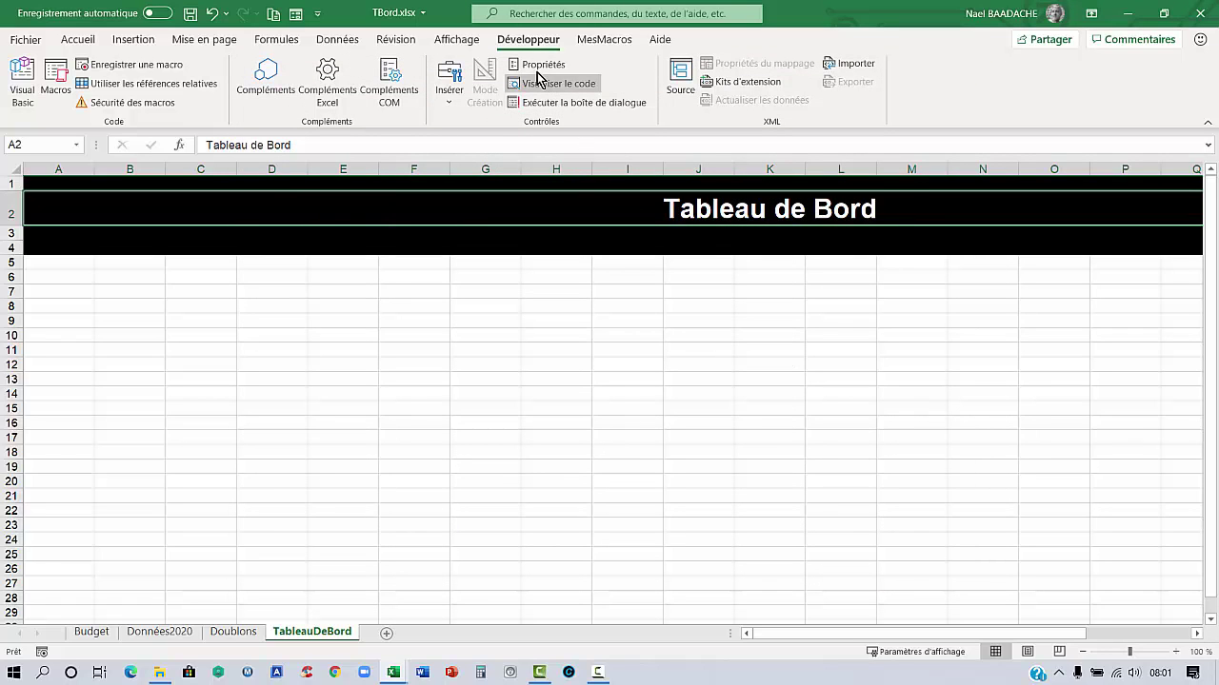
Draw a form combo box below the banner across columns B–D
left_click(452, 110)
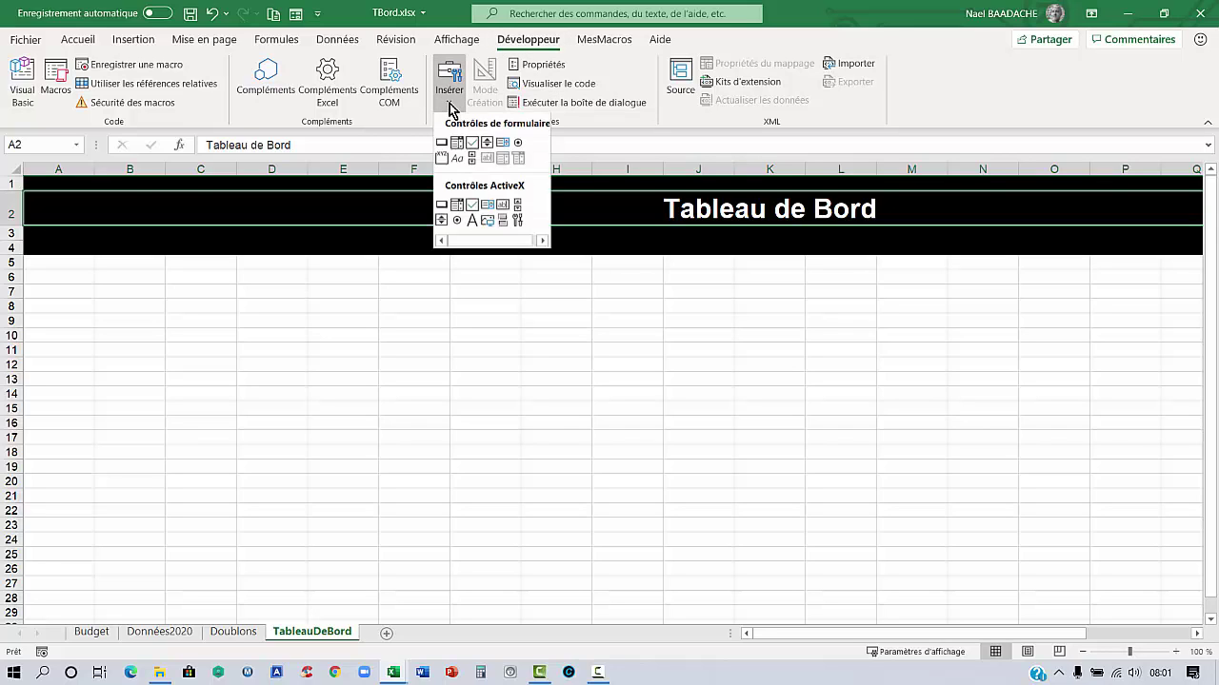
left_click(458, 154)
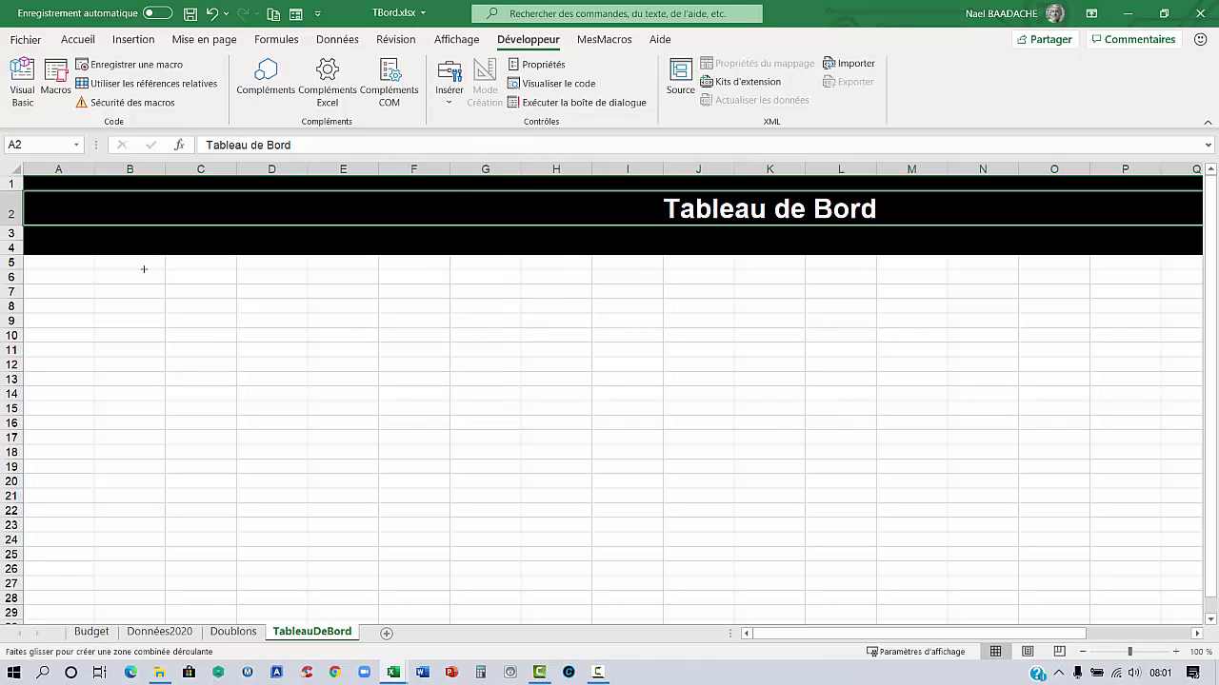
mouse_move(136, 270)
left_mouse_down()
mouse_move(225, 307)
mouse_move(313, 307)
mouse_move(284, 295)
left_mouse_up()
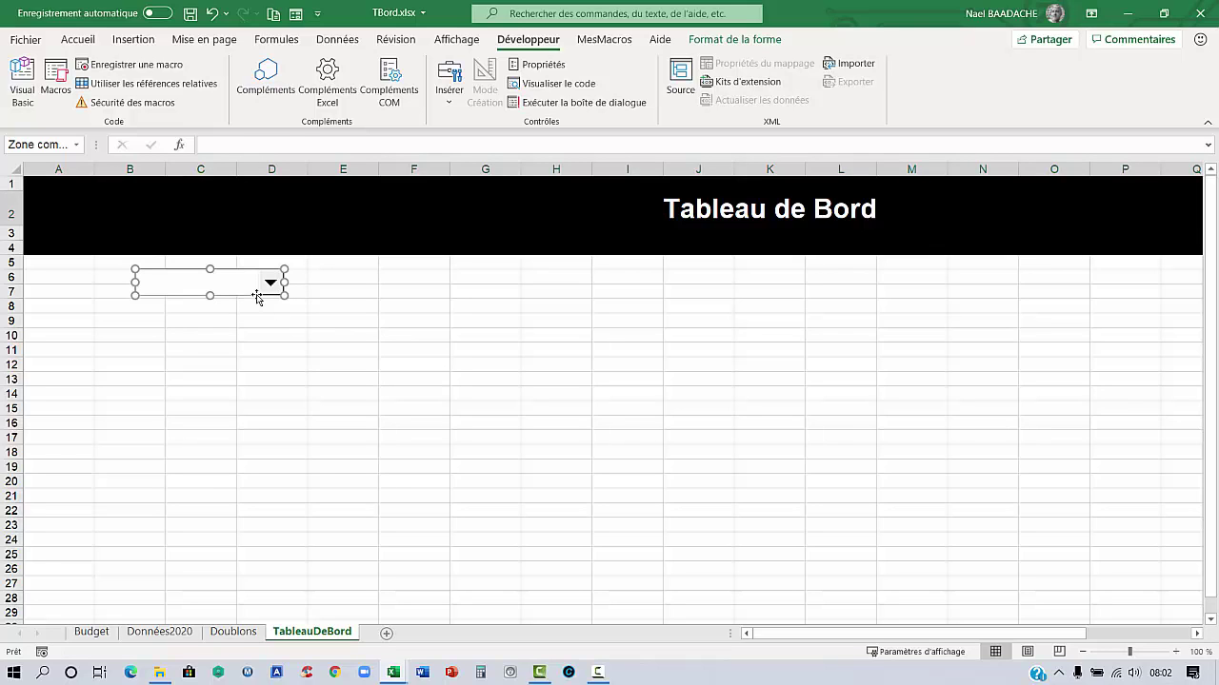
Set the combo box's input range to Données2020!$J$8:$J$20
right_click(256, 295)
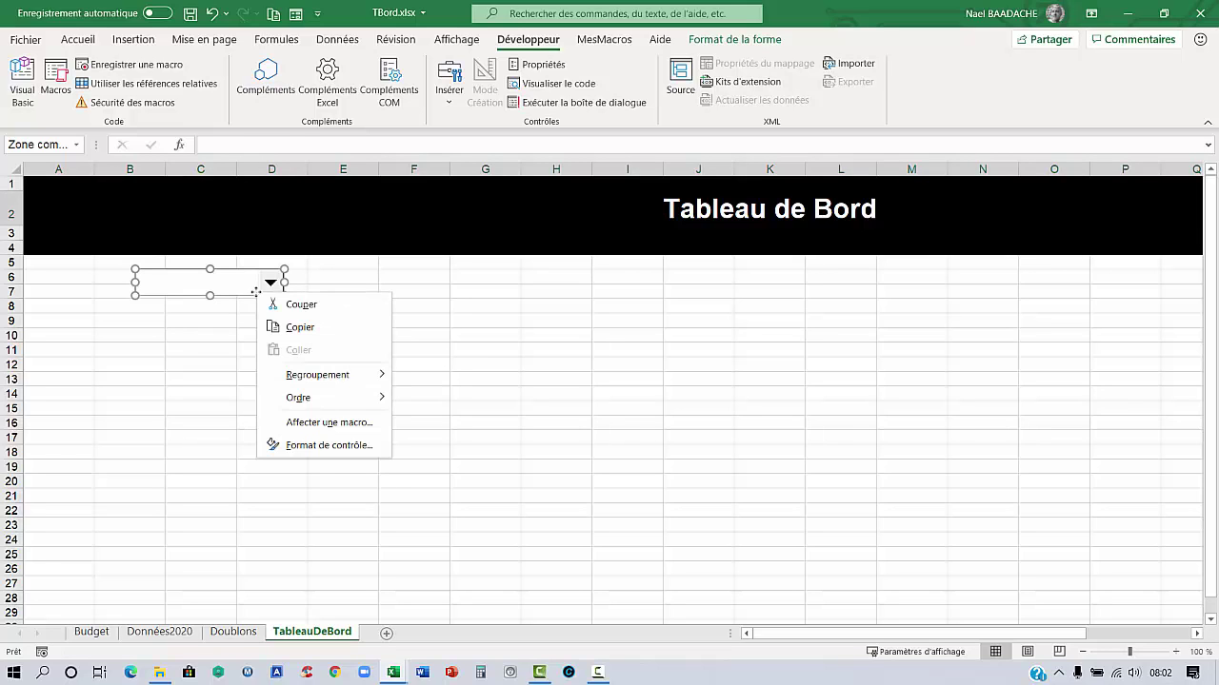
left_click(299, 452)
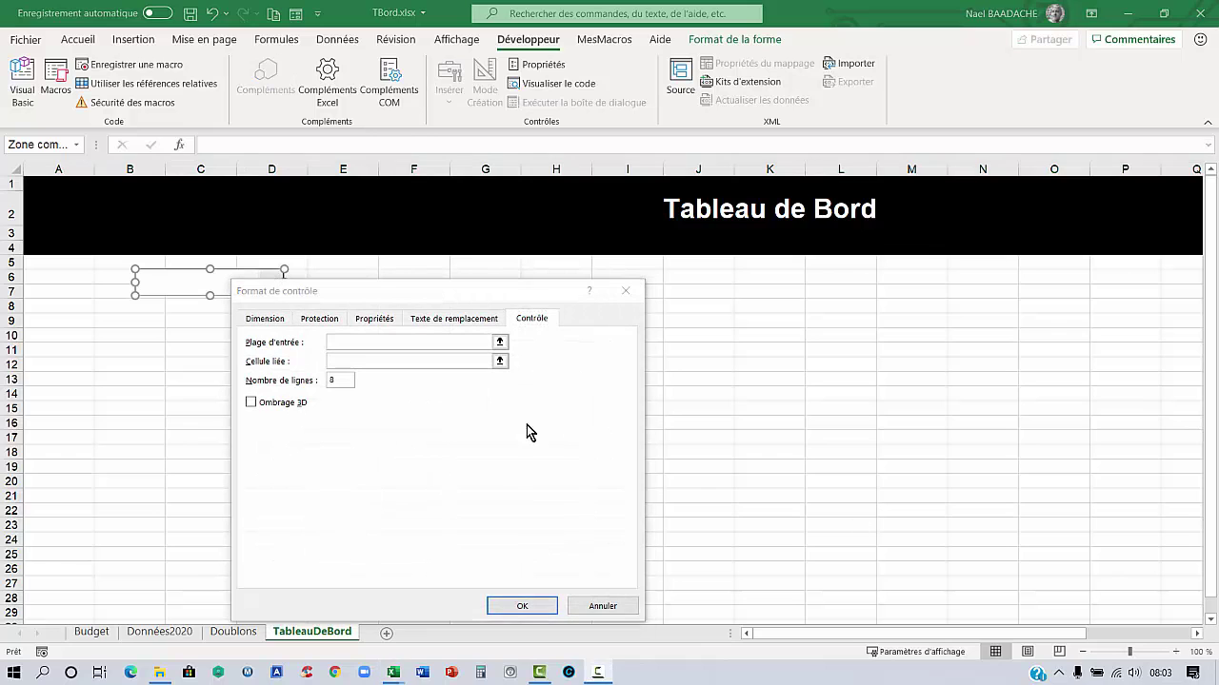
left_click(367, 340)
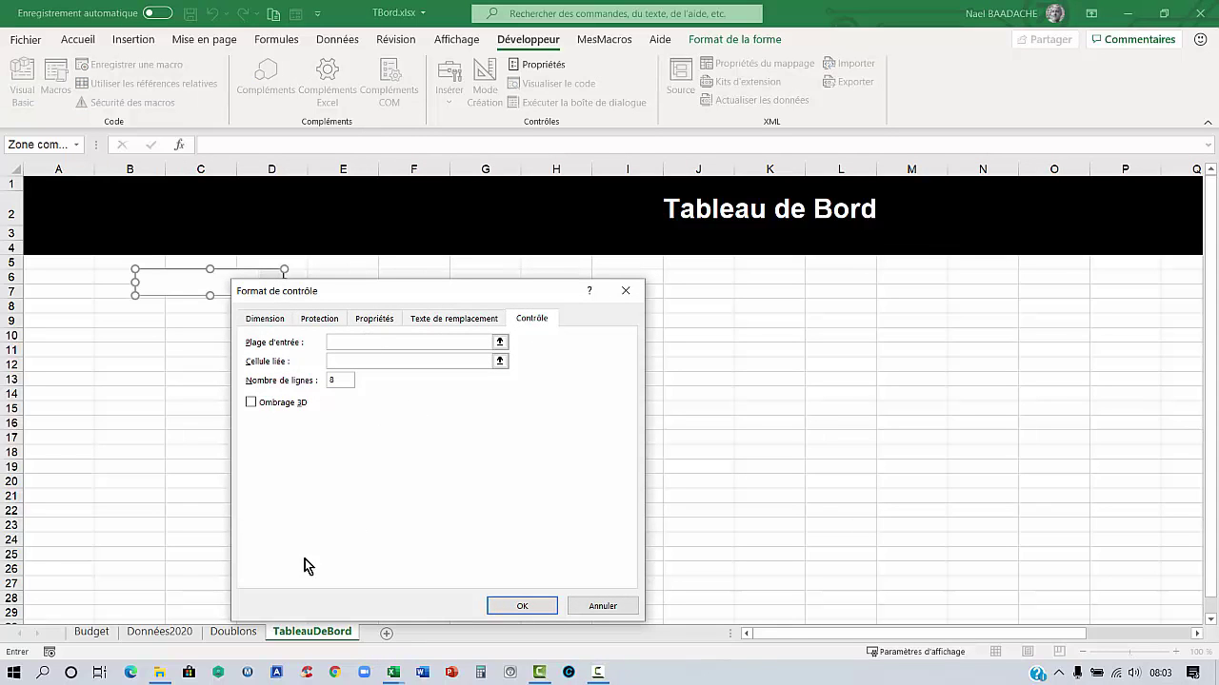
left_click(159, 633)
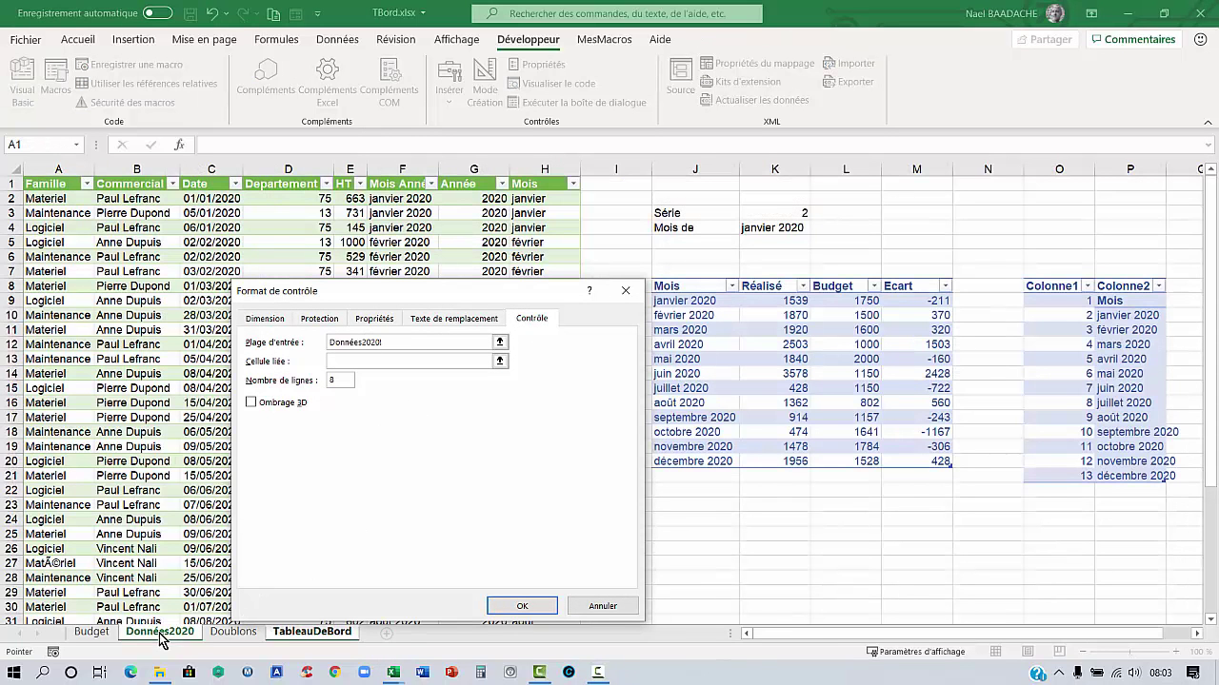
left_click_drag(481, 295, 362, 252)
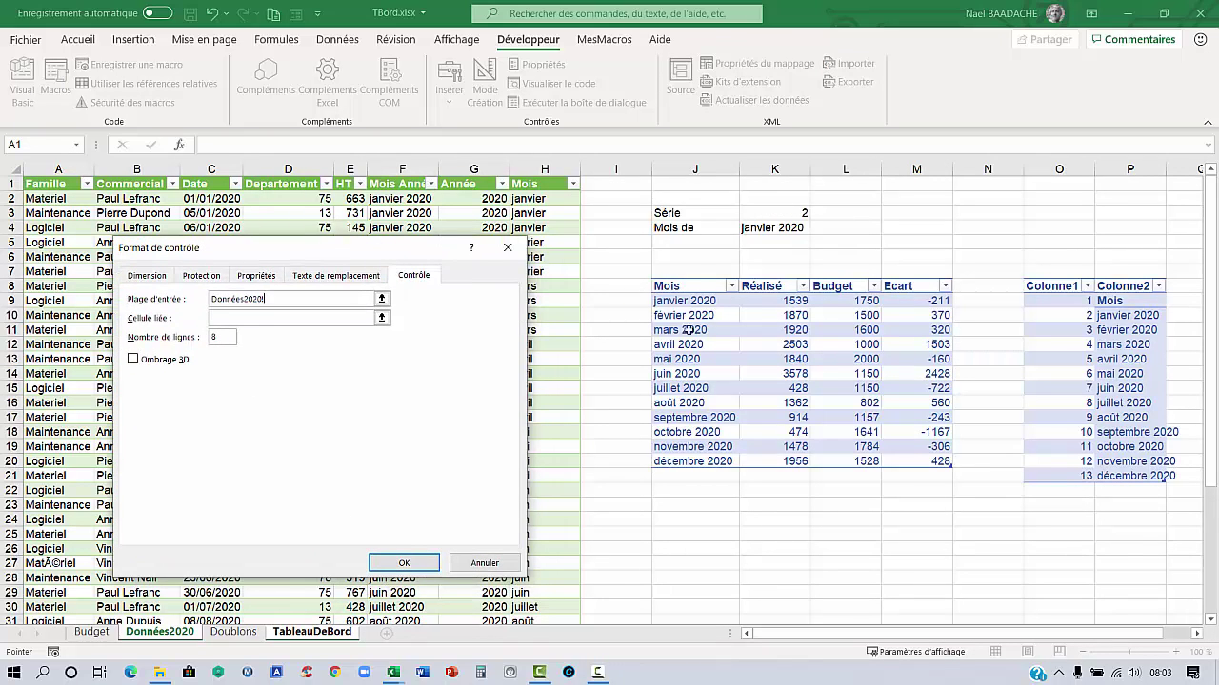
left_click_drag(698, 285, 713, 466)
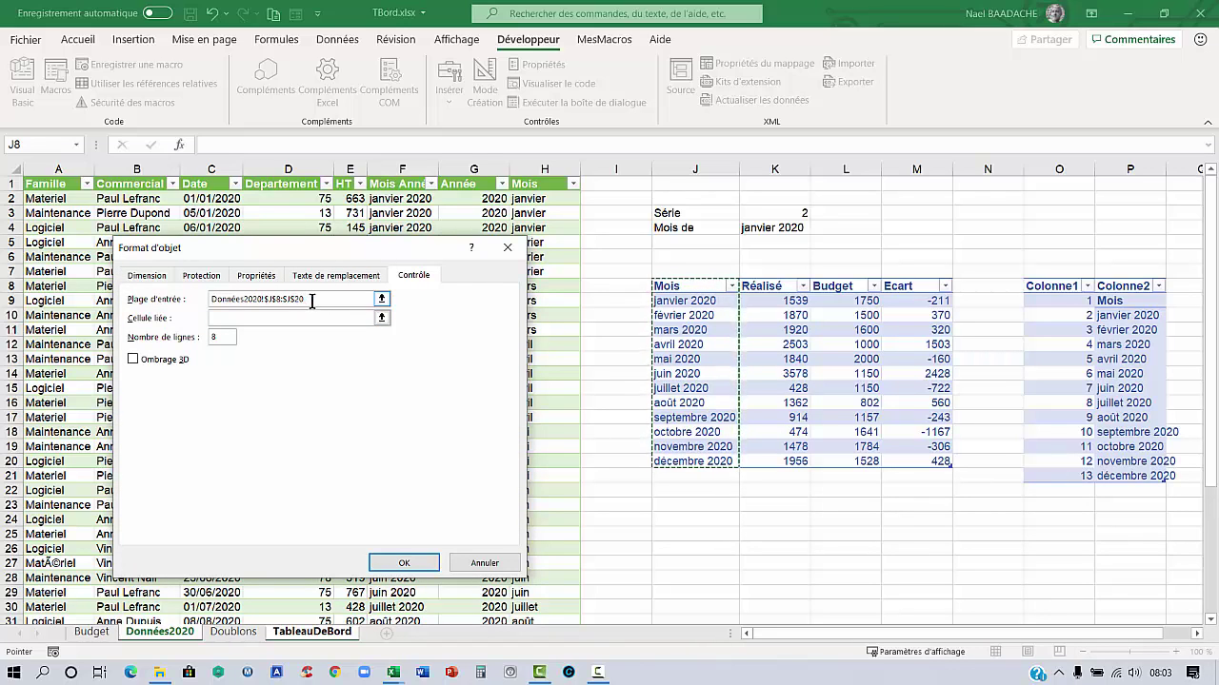
Link the combo box to Données2020!$K$3 and test its month list
left_click(257, 317)
key("ctrl+Page_Down")
key("ctrl+Page_Down")
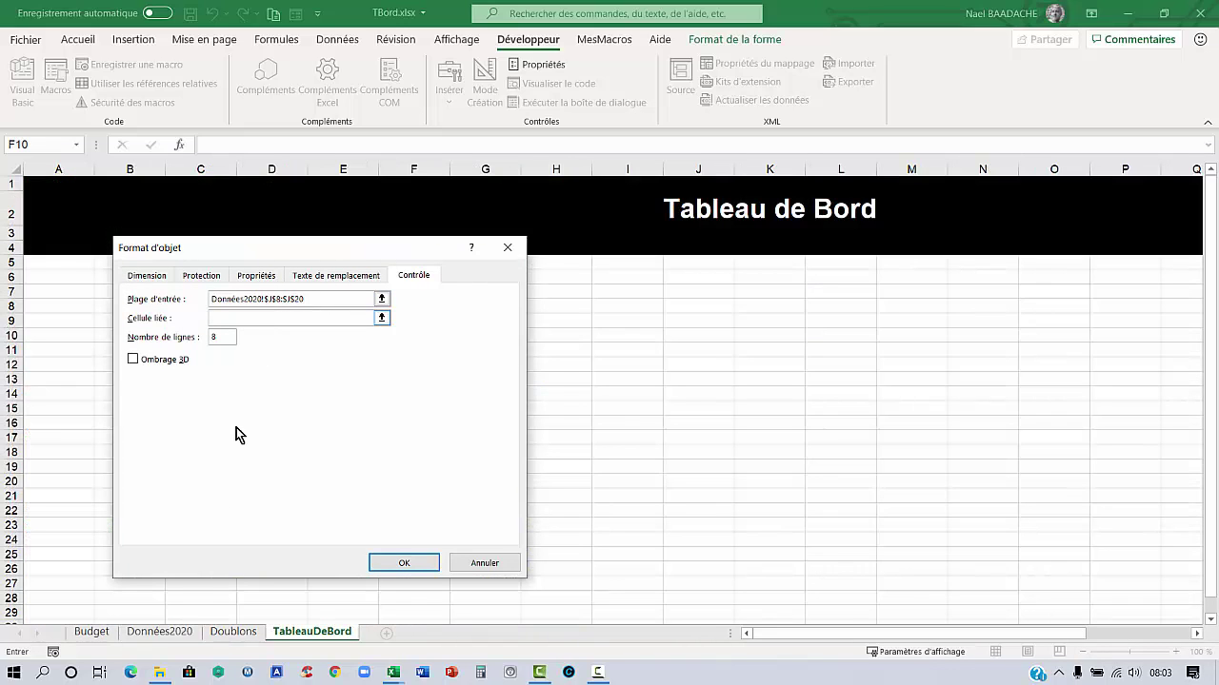
left_click(158, 633)
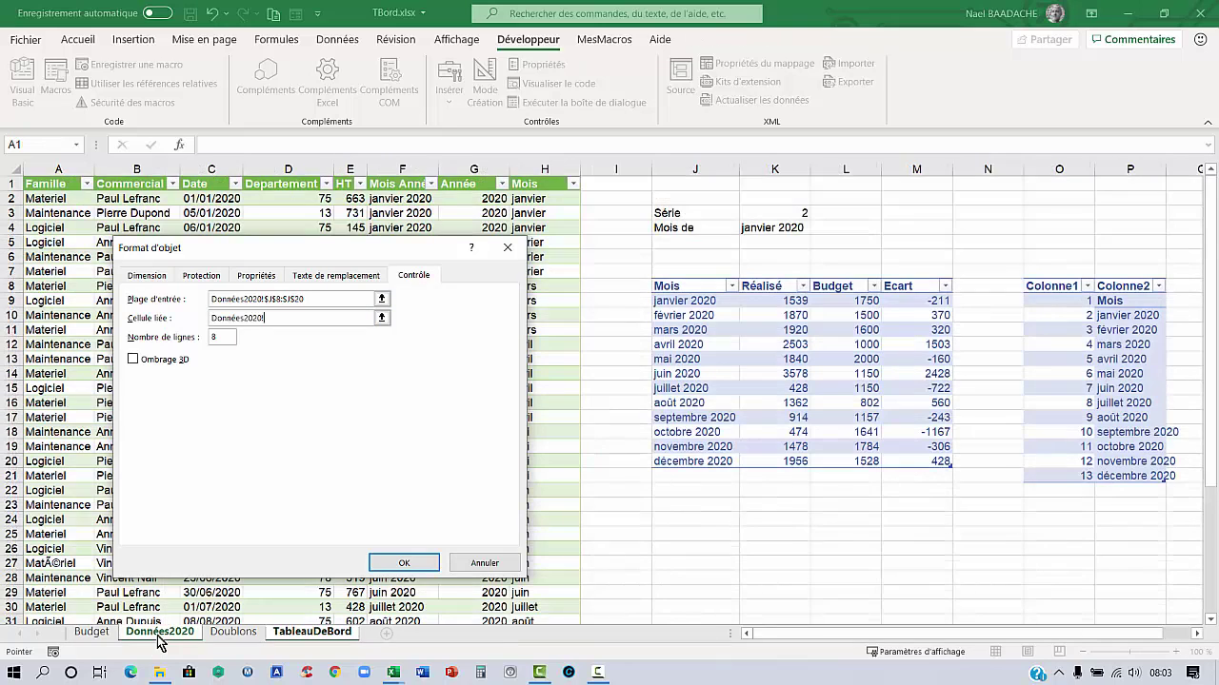
left_click(780, 216)
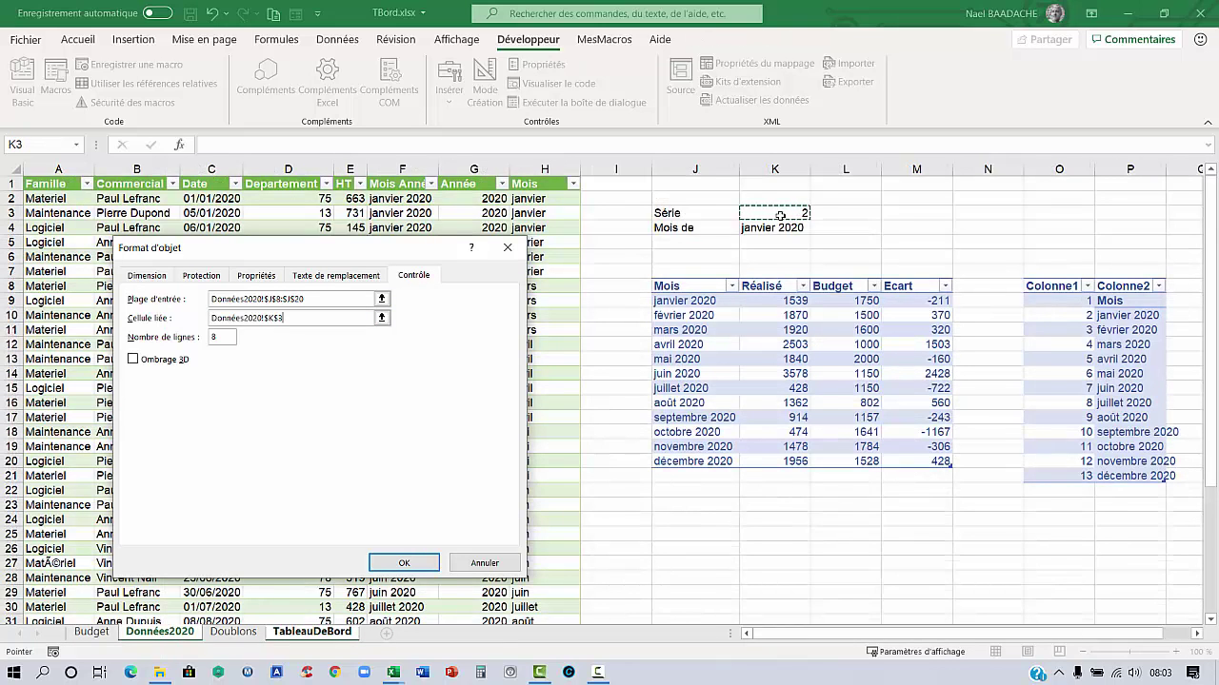
left_click(405, 563)
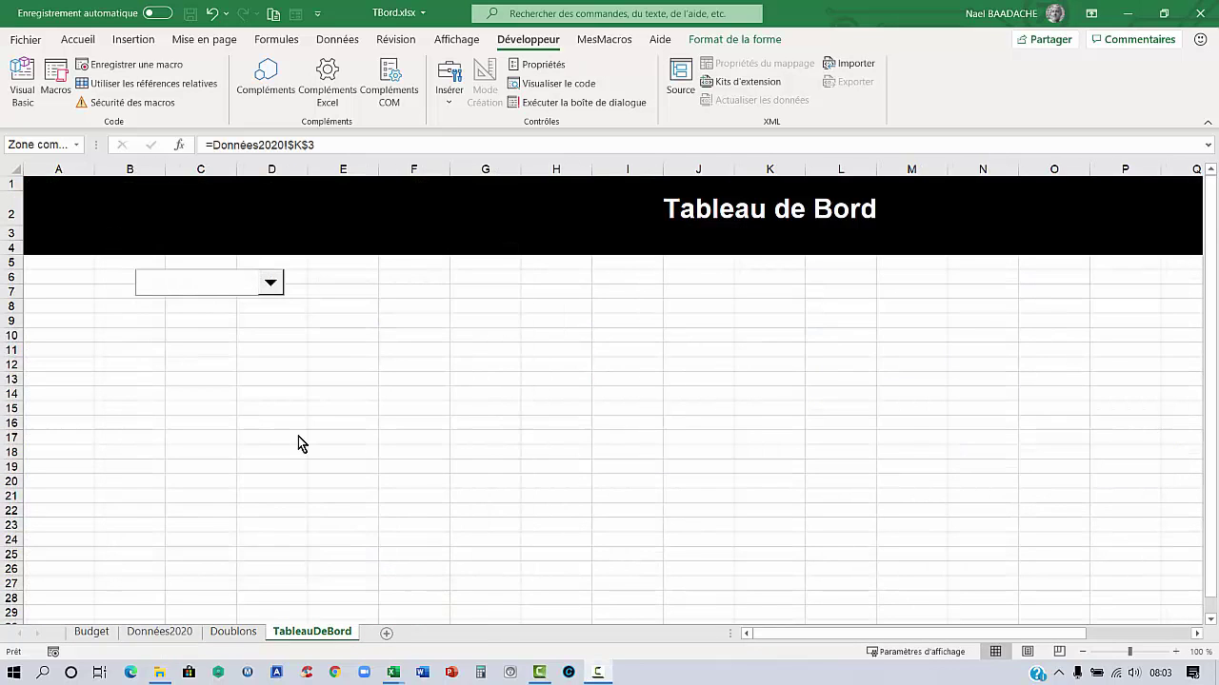
left_click(274, 346)
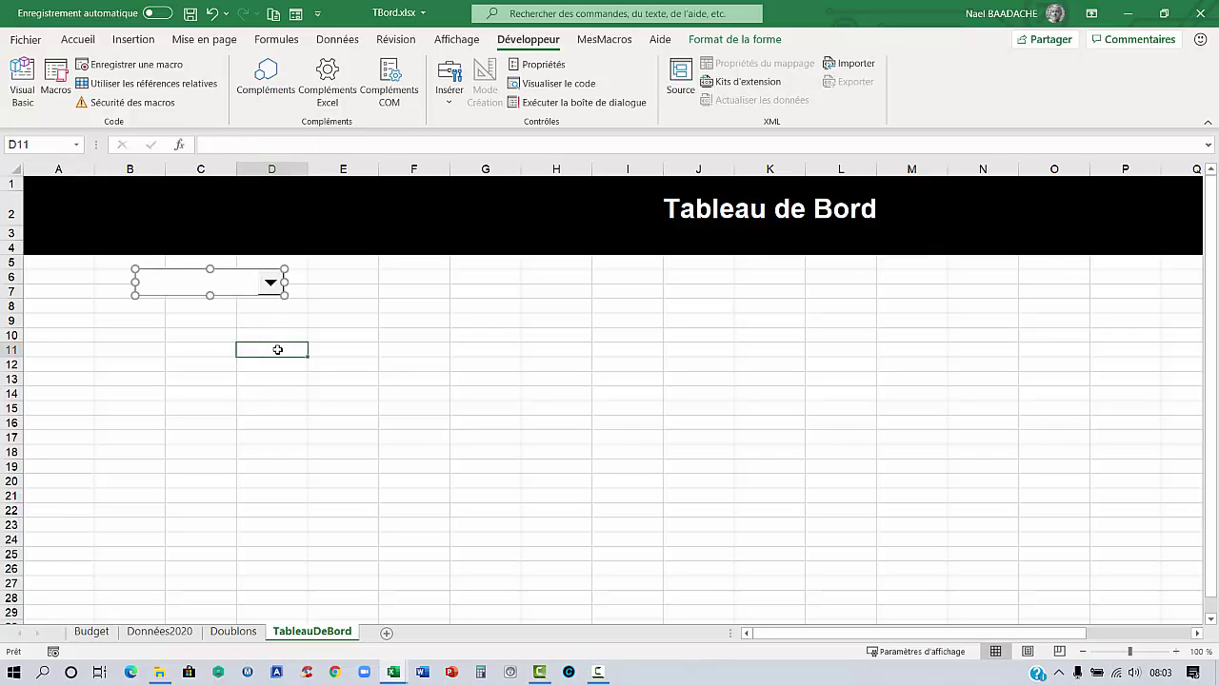
left_click(272, 288)
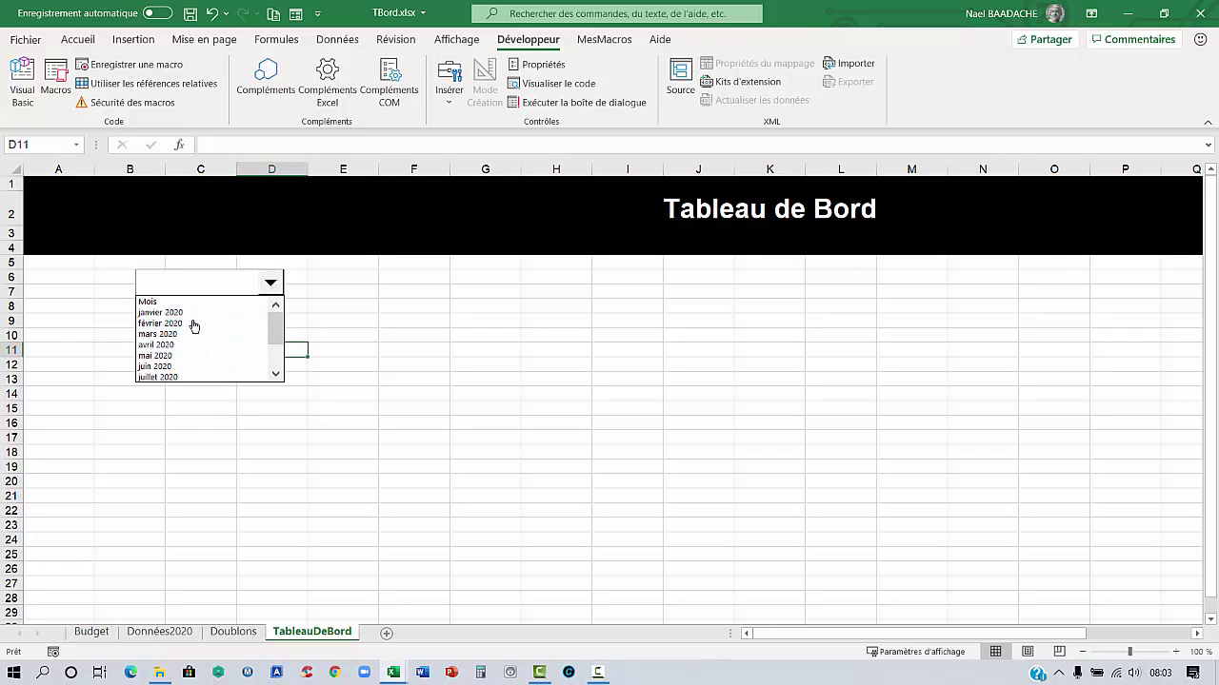
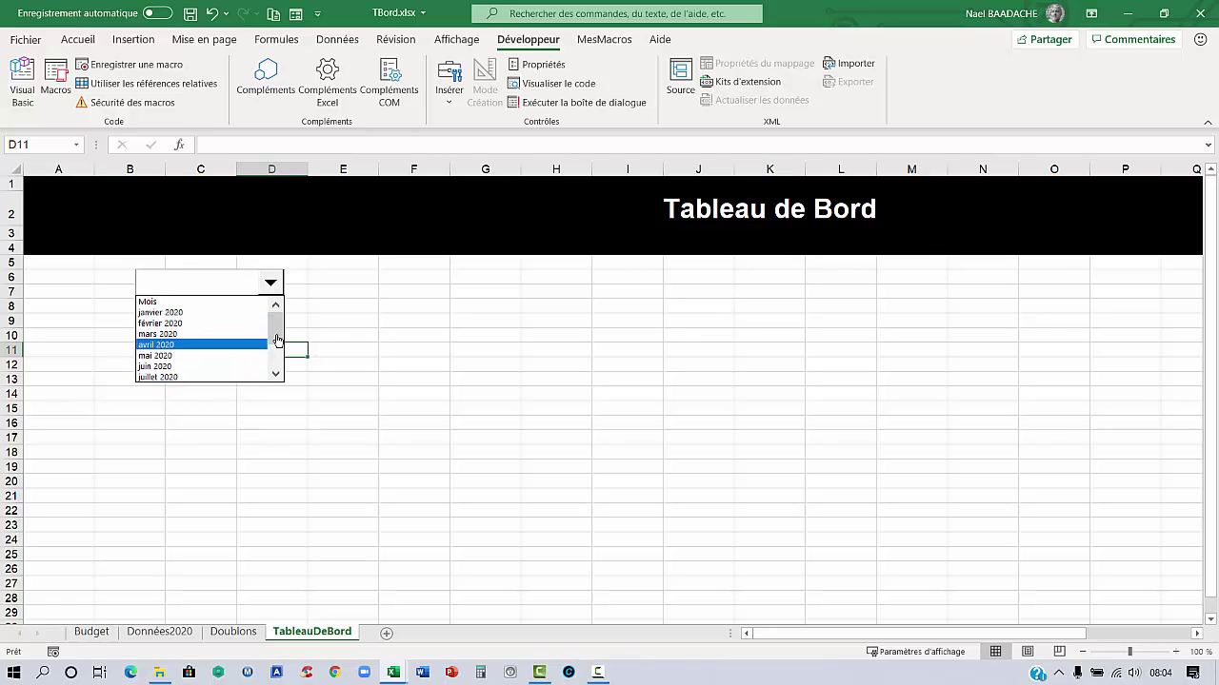
Move the month drop-down into the black header band, left of the Tableau de Bord title
left_click_drag(277, 340, 277, 357)
left_click(348, 431)
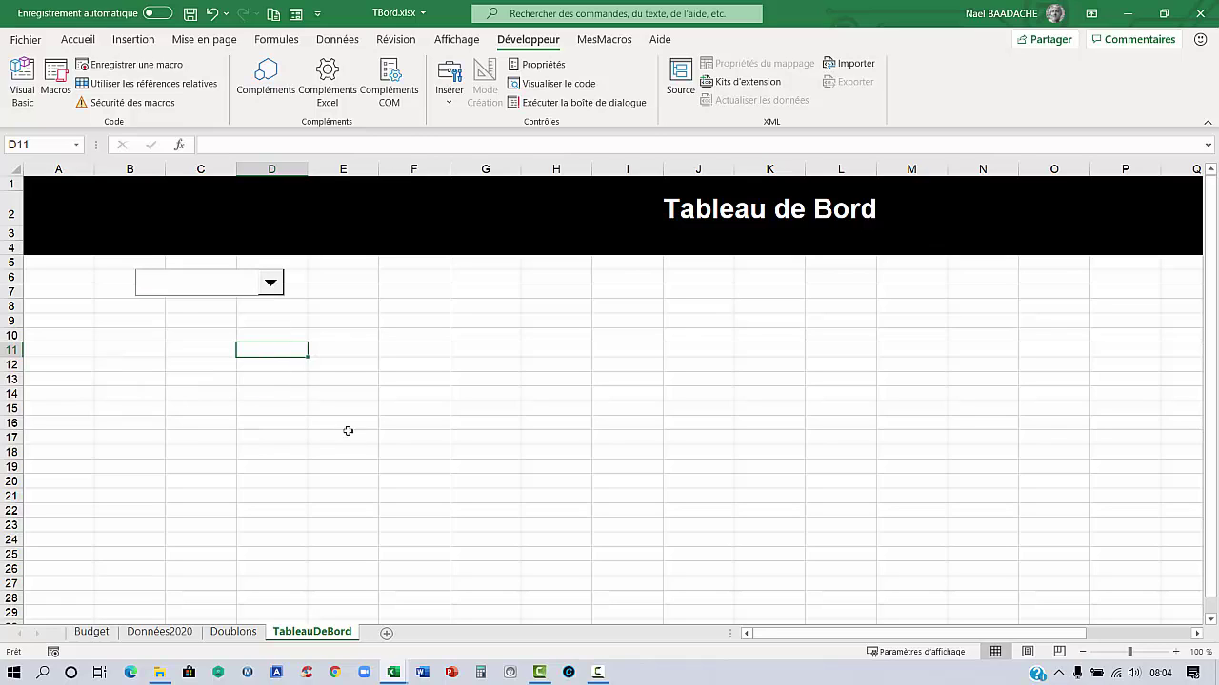
right_click(228, 300)
key("Escape")
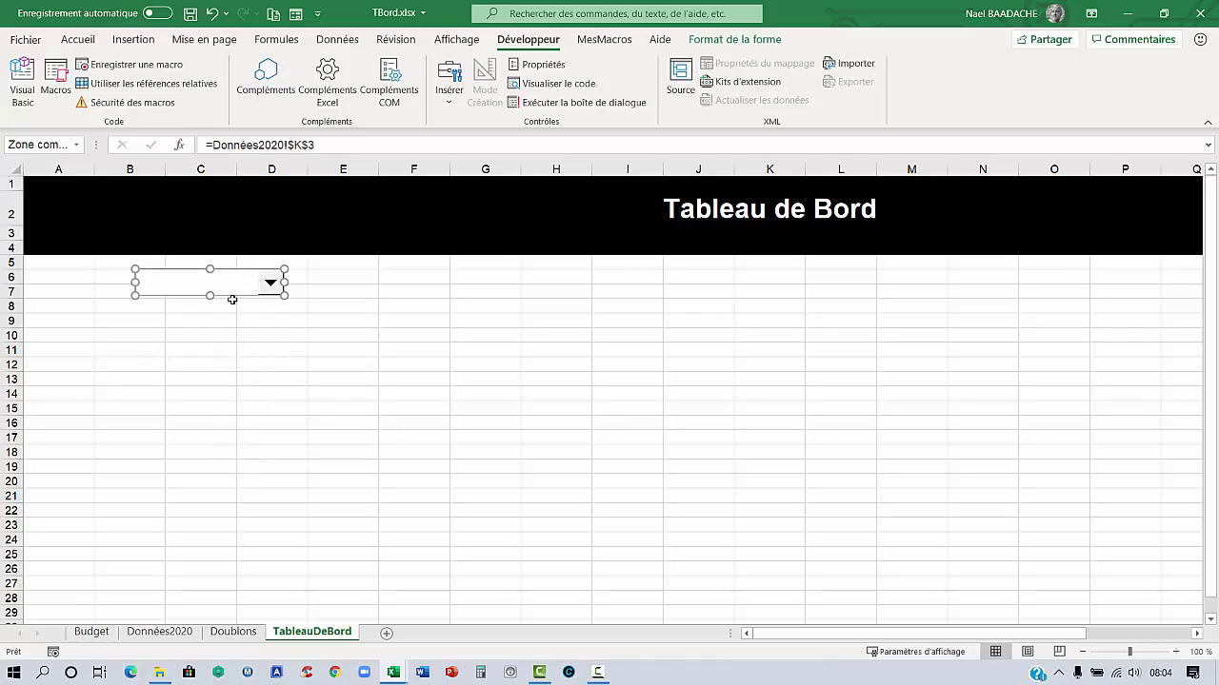
left_click_drag(235, 300, 179, 228)
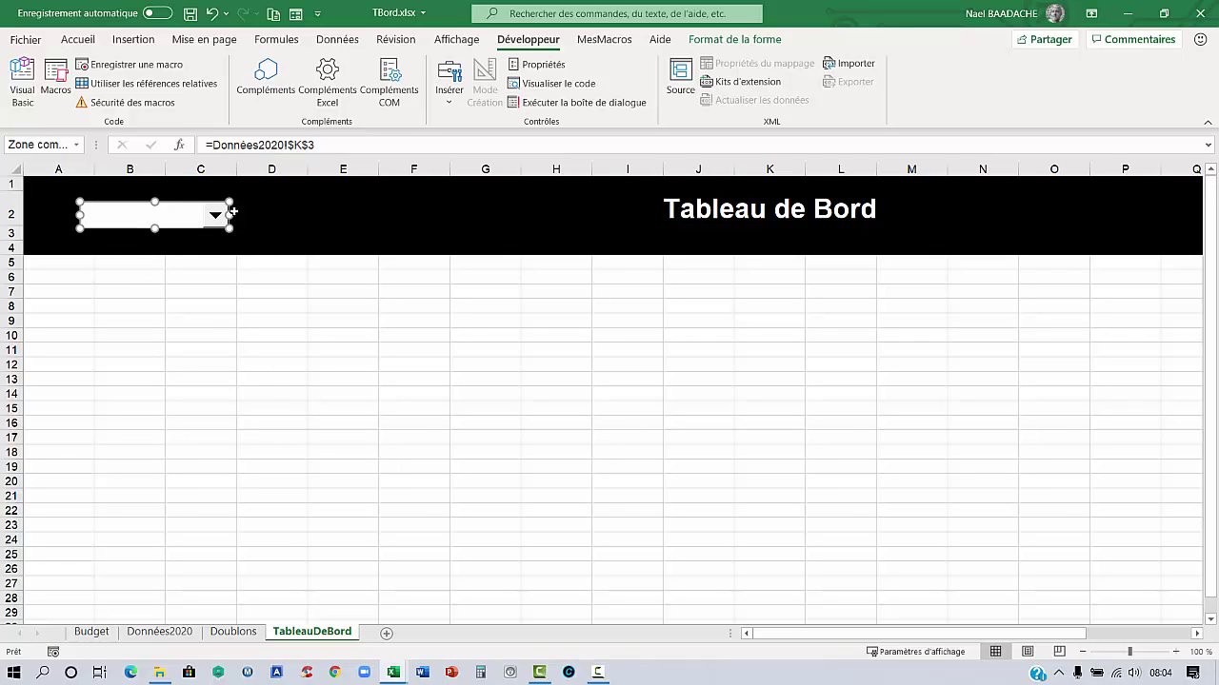
left_click(356, 226)
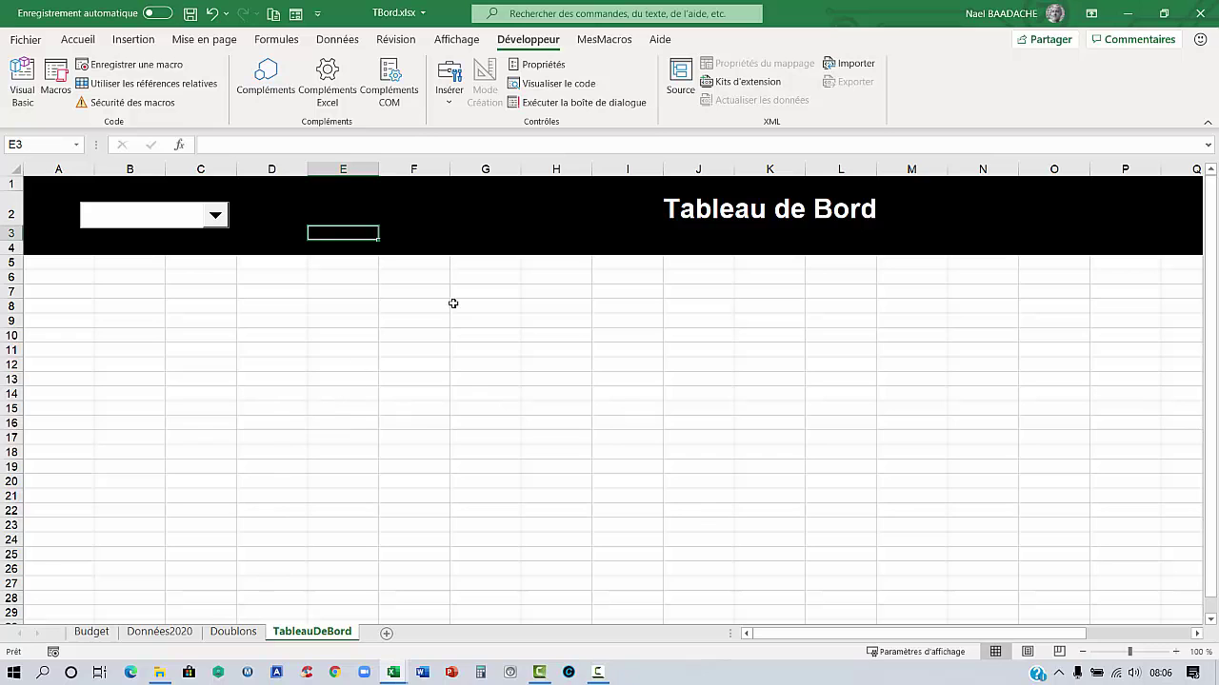
On Données2020, try a Mois heading in I8, then undo the table expansion and clear it
left_click(160, 632)
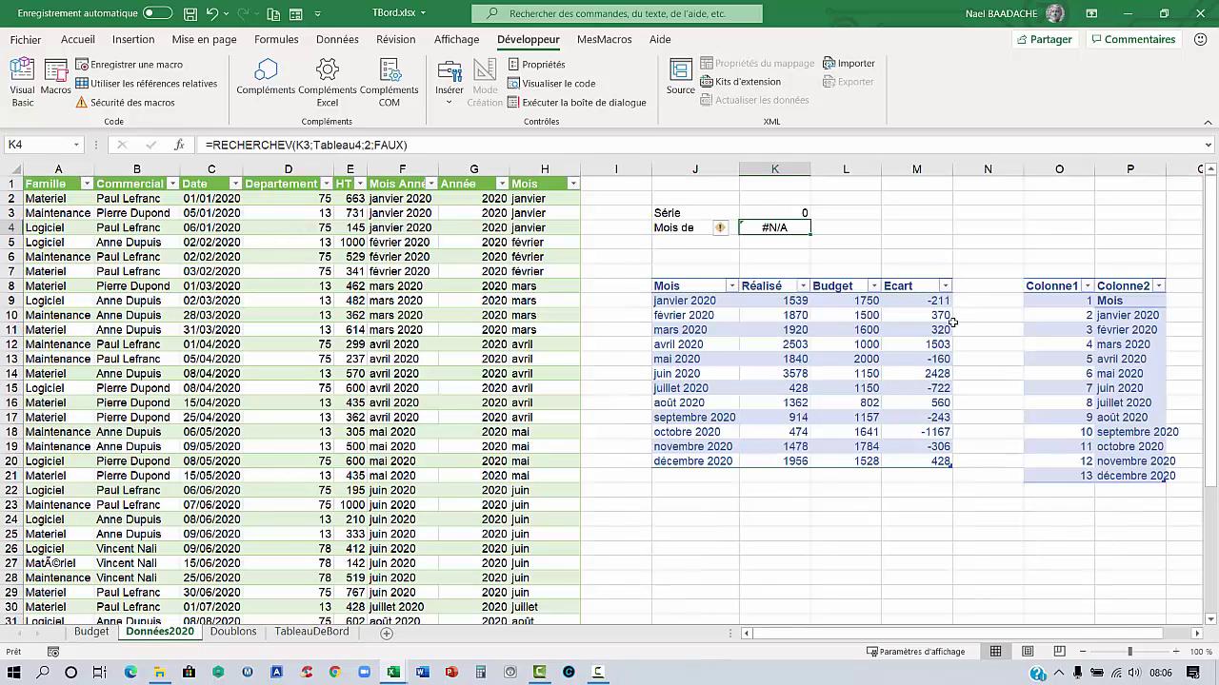
left_click(685, 300)
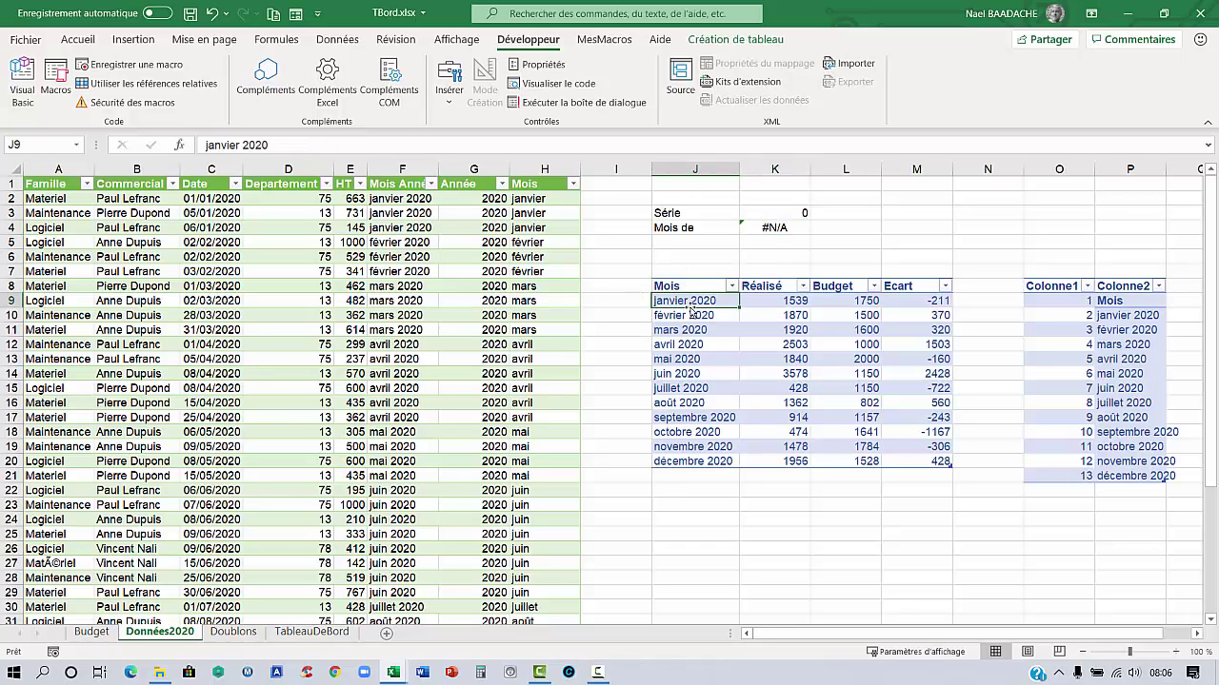
left_click_drag(673, 286, 691, 462)
left_click(626, 286)
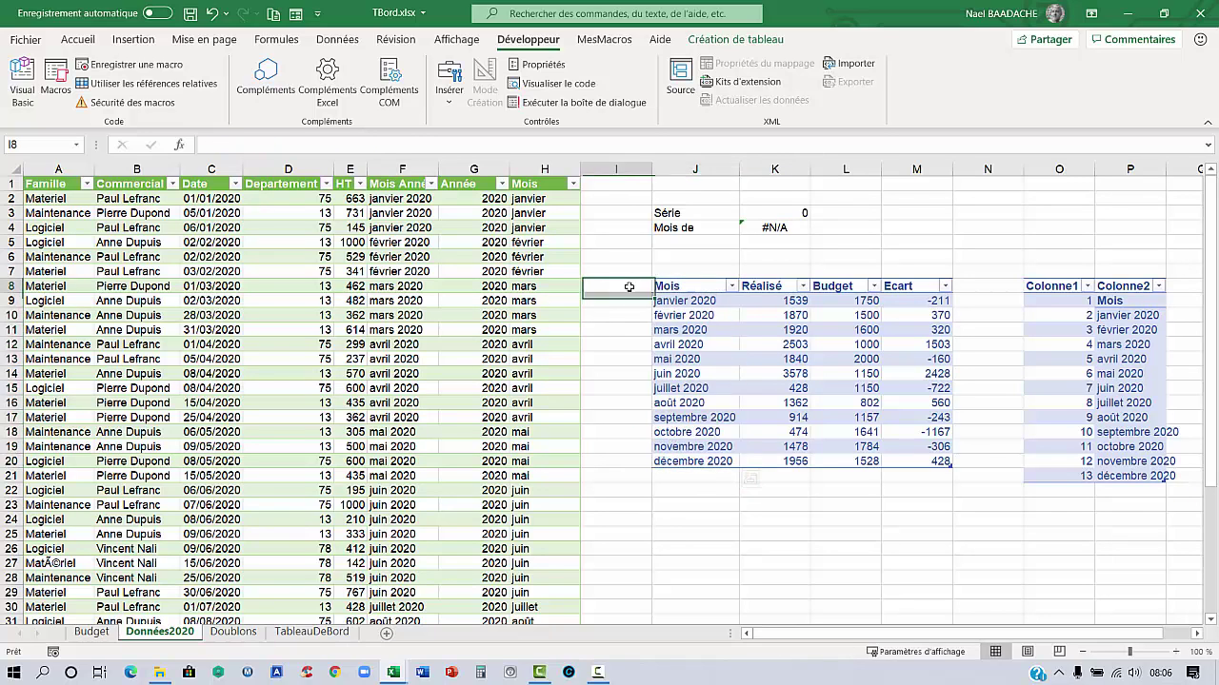
type("Mois")
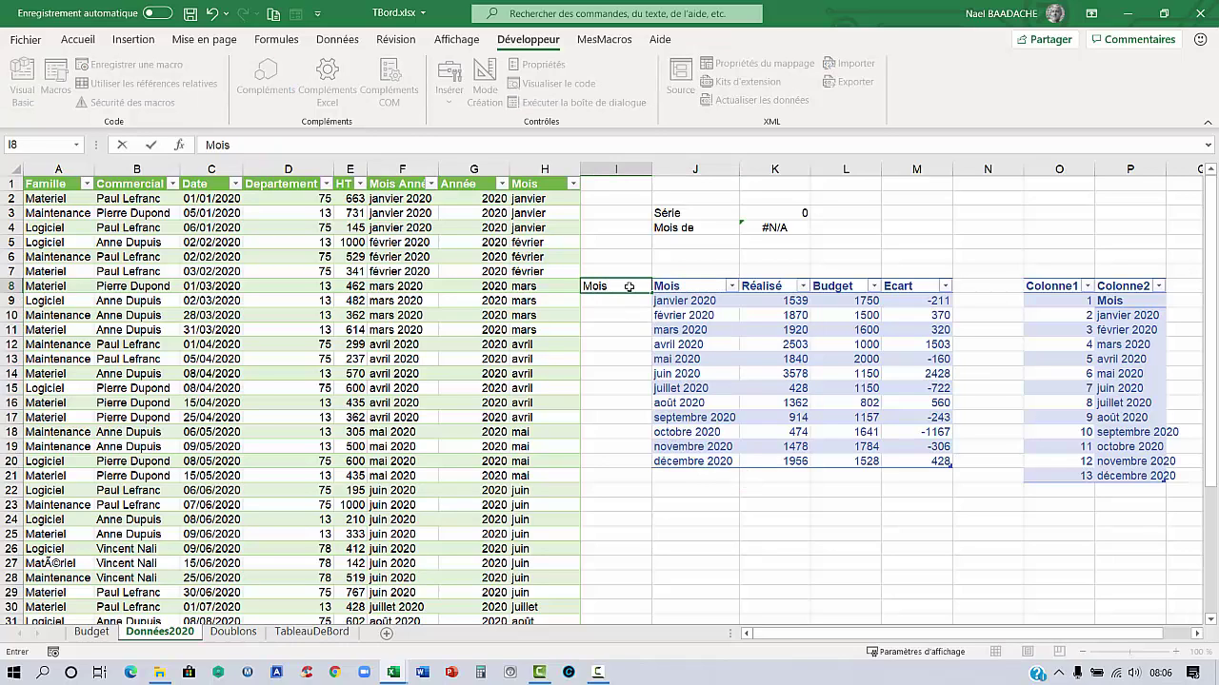
key("Return")
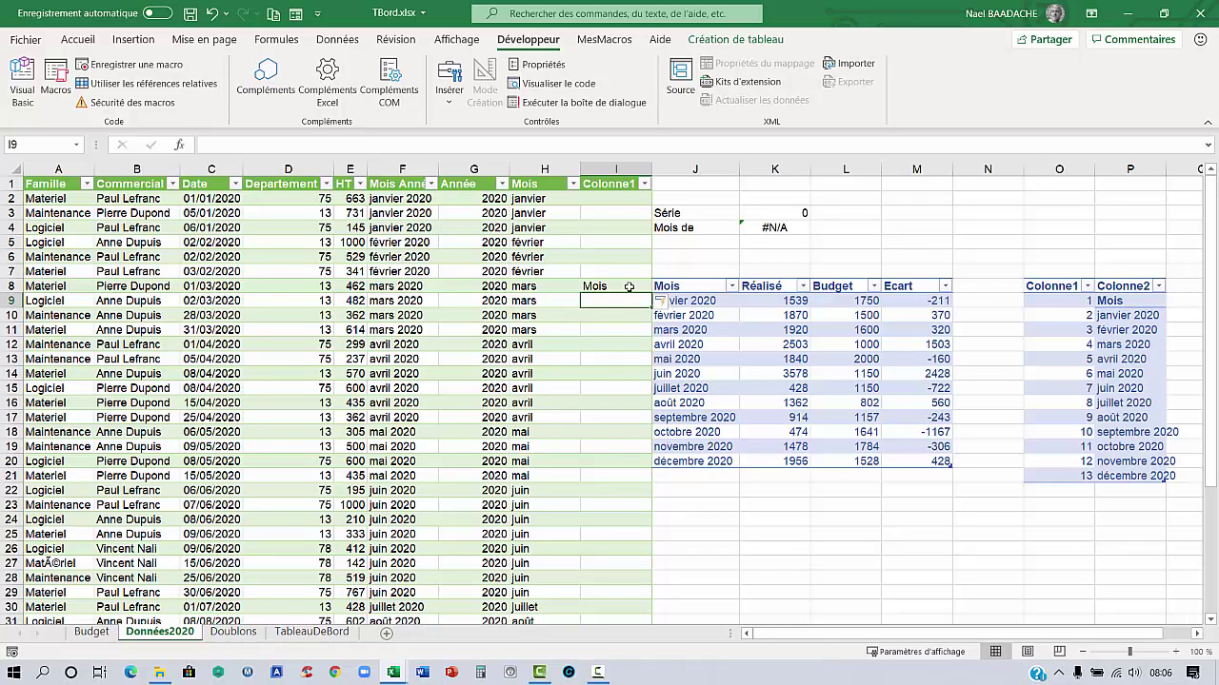
left_click(213, 14)
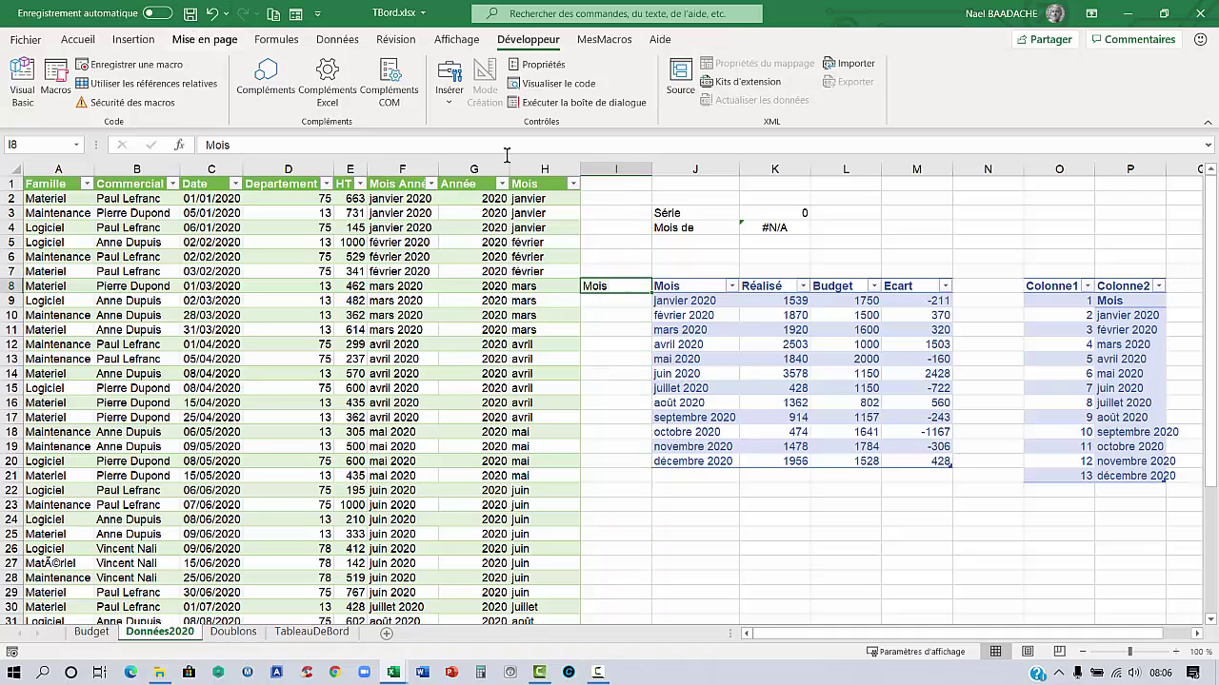
key("Delete")
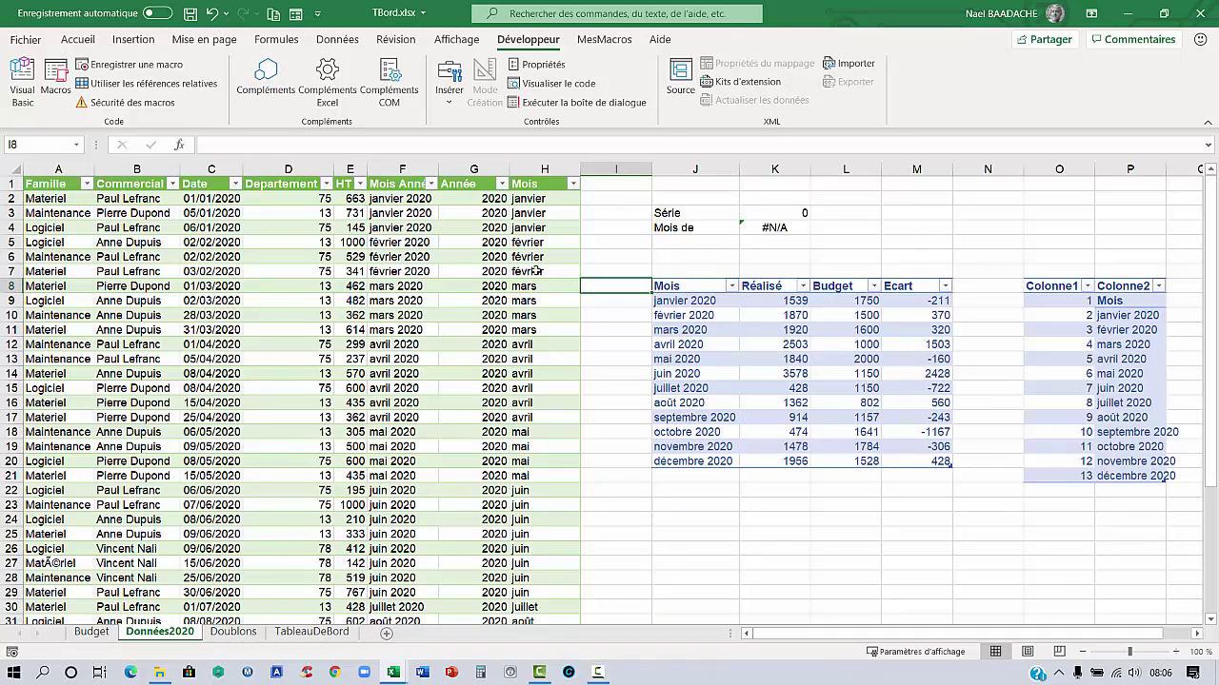
left_click(524, 257)
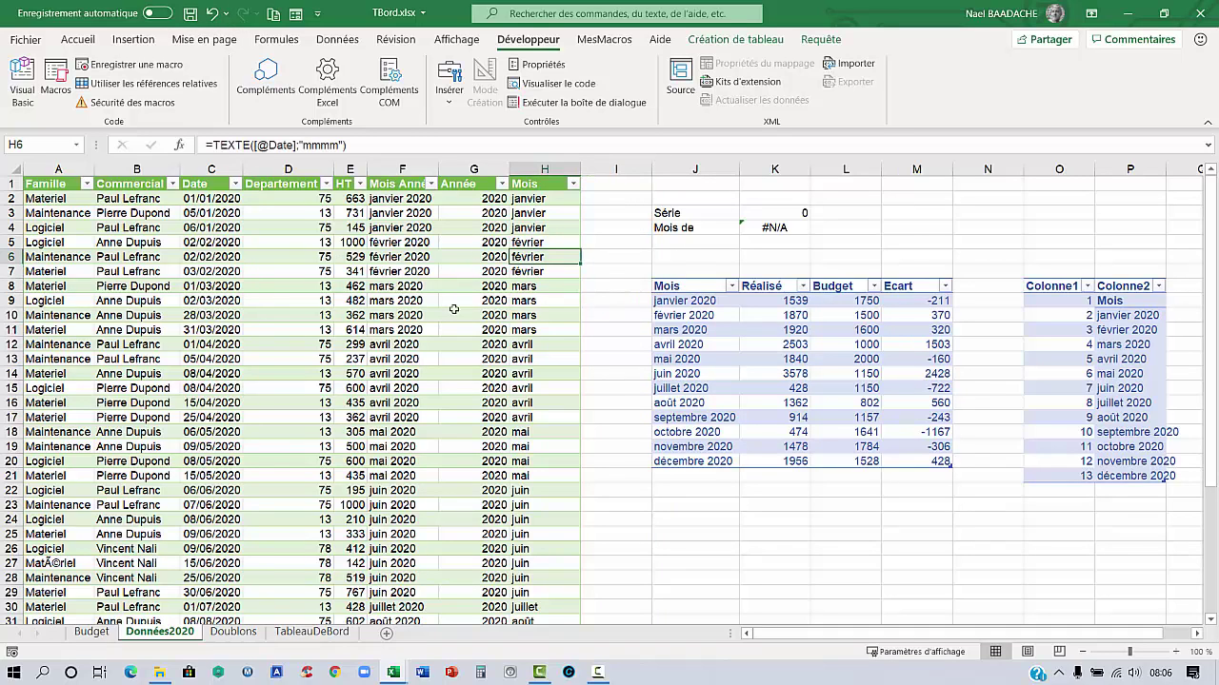
Insert a new column J headed Mois and fill Janv through Déc down to J20
left_click(695, 168)
right_click(687, 170)
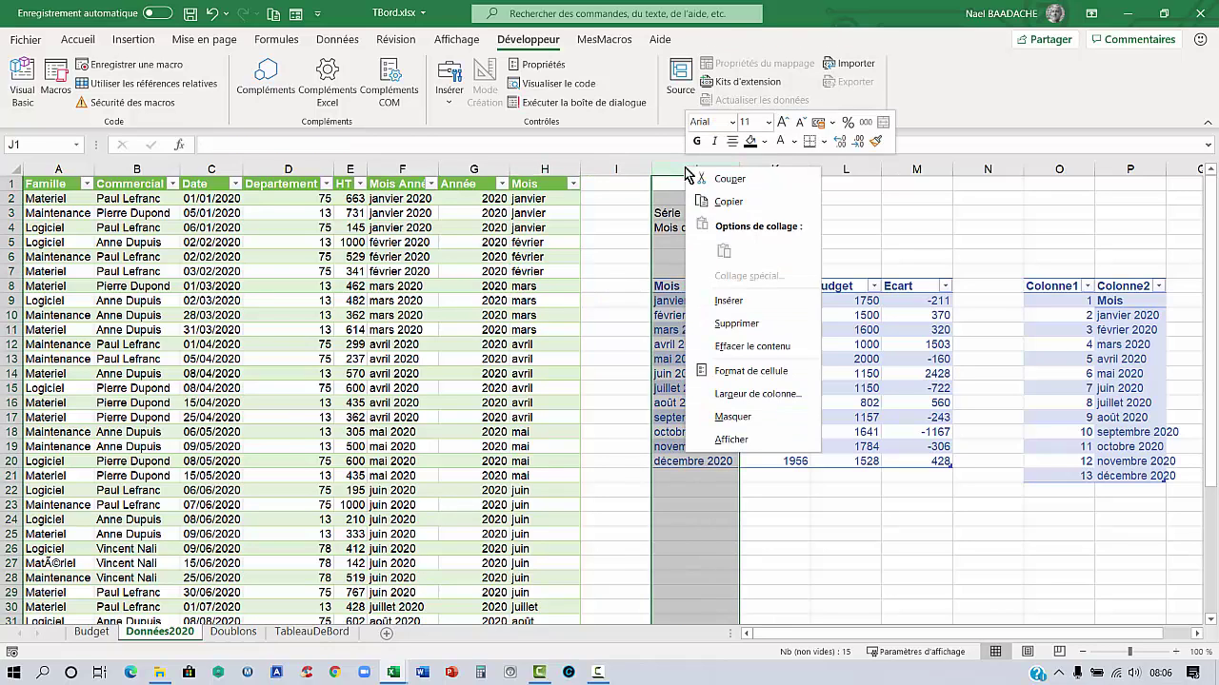
left_click(726, 300)
left_click(689, 291)
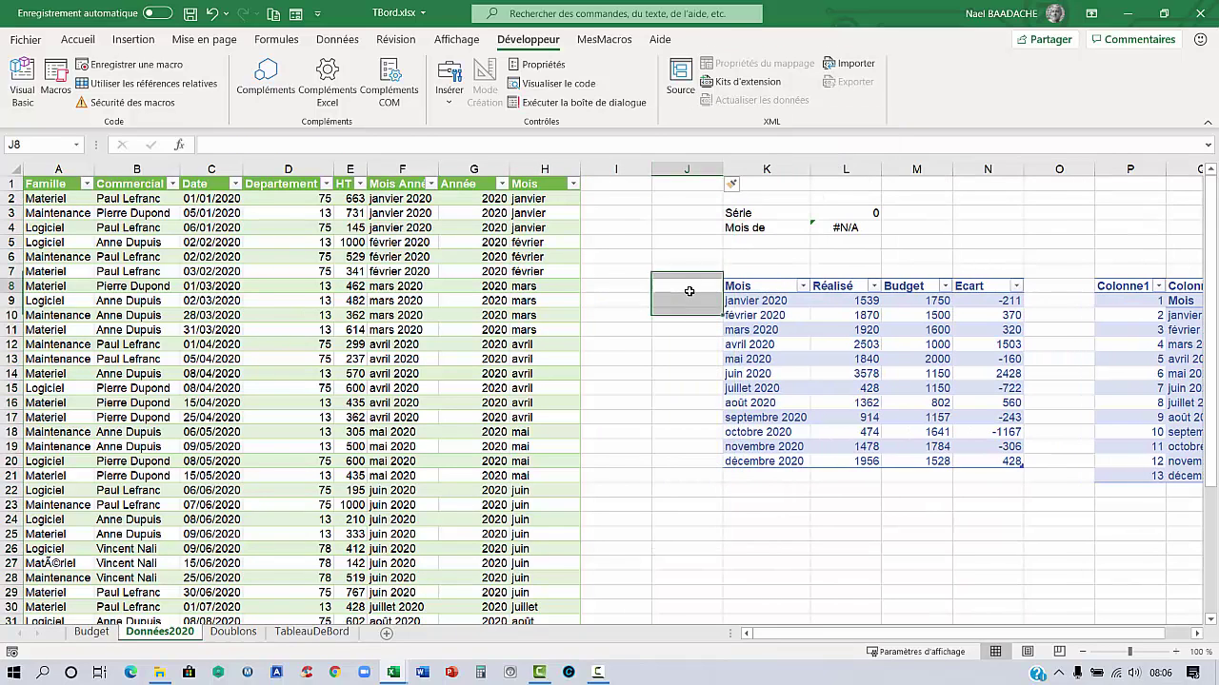
type("Mois")
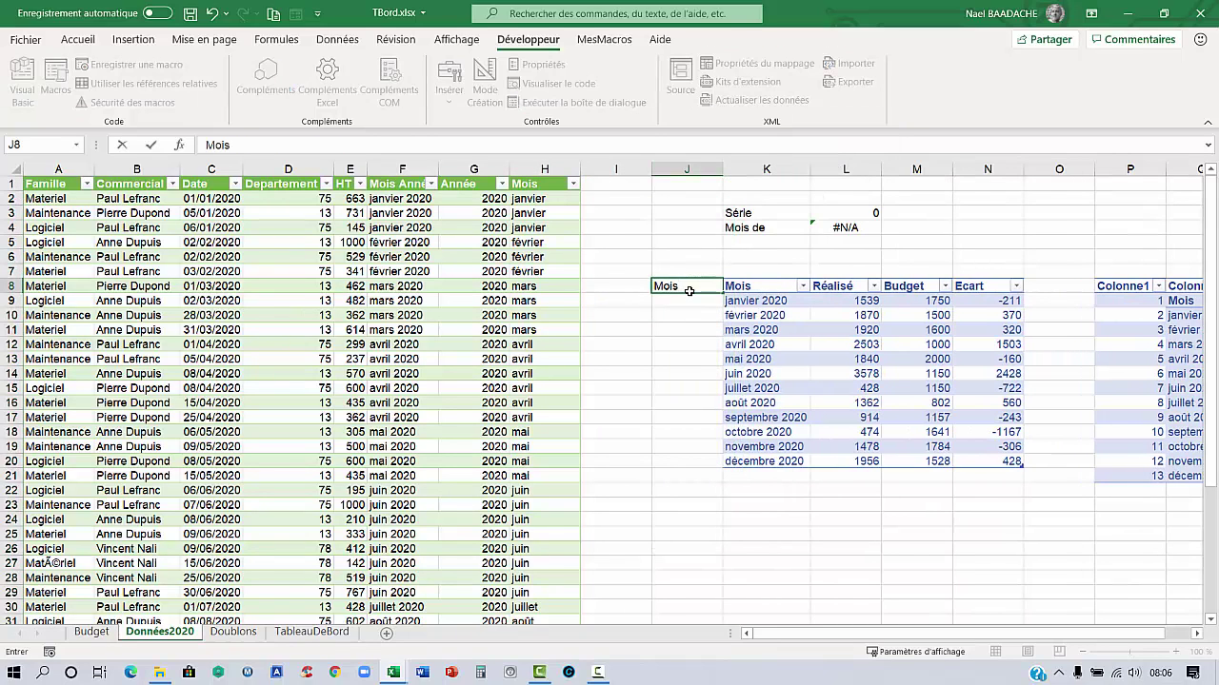
key("Return")
type("Janv")
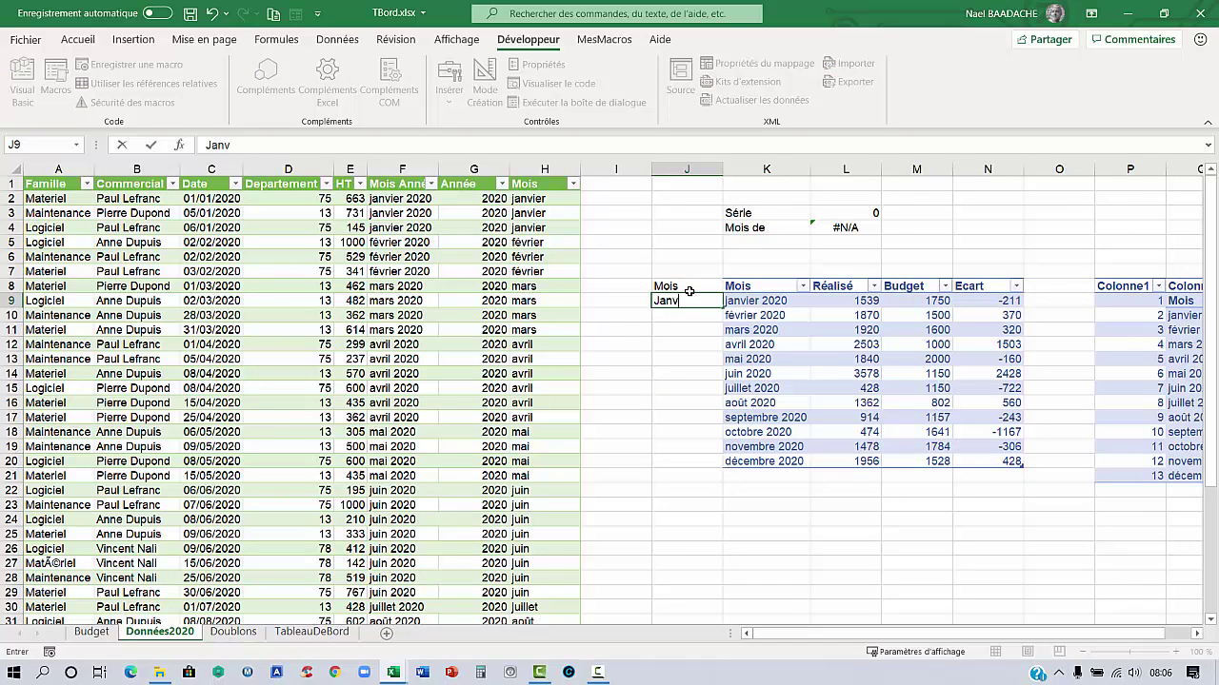
key("Return")
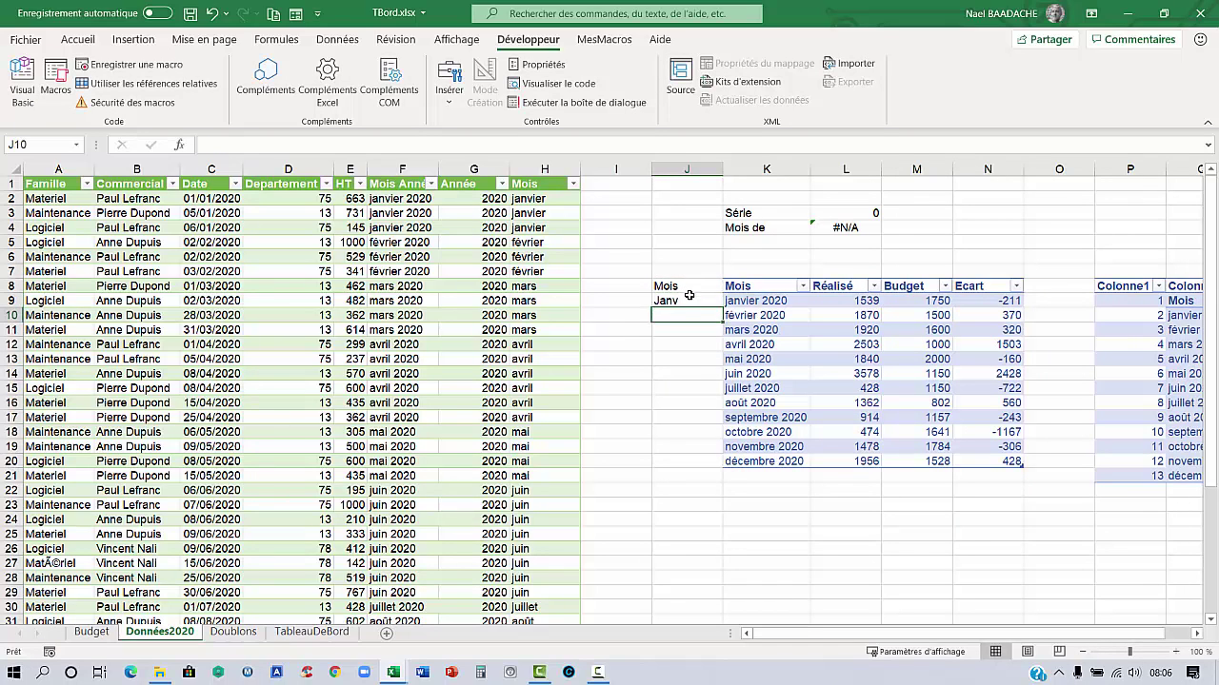
left_click(686, 301)
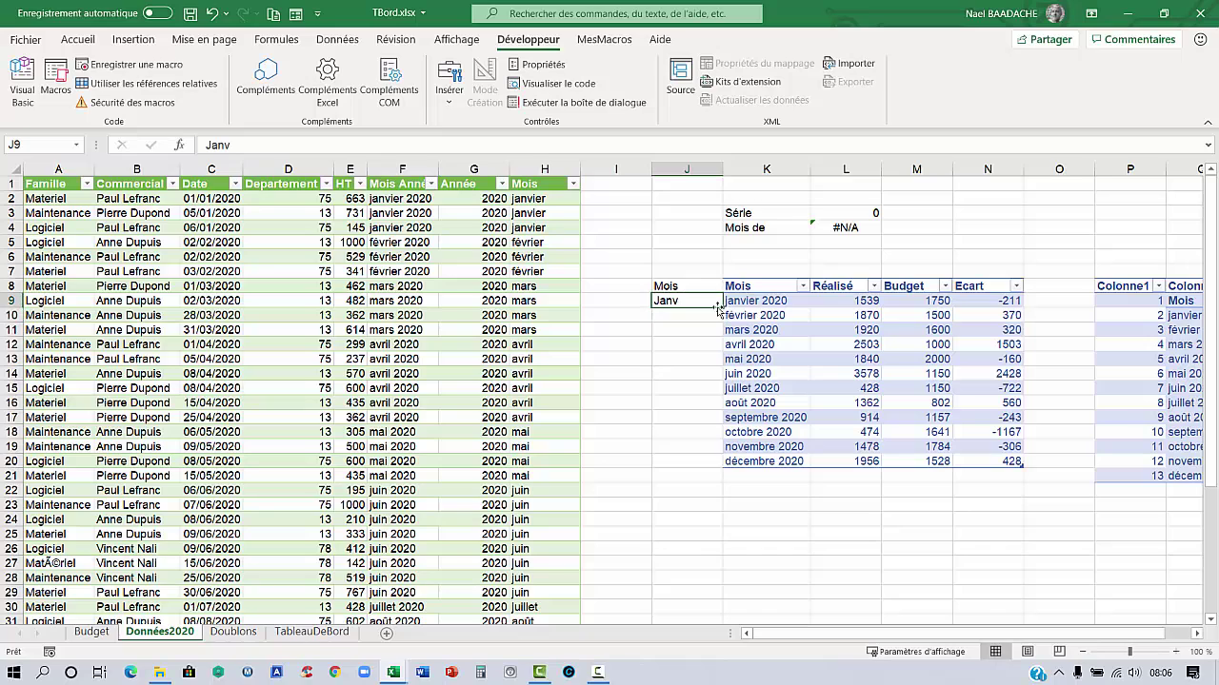
left_click_drag(725, 307, 725, 470)
Plot Ecart values N8:N20 against months J8:J20 as a clustered column chart below the table
left_click(676, 402)
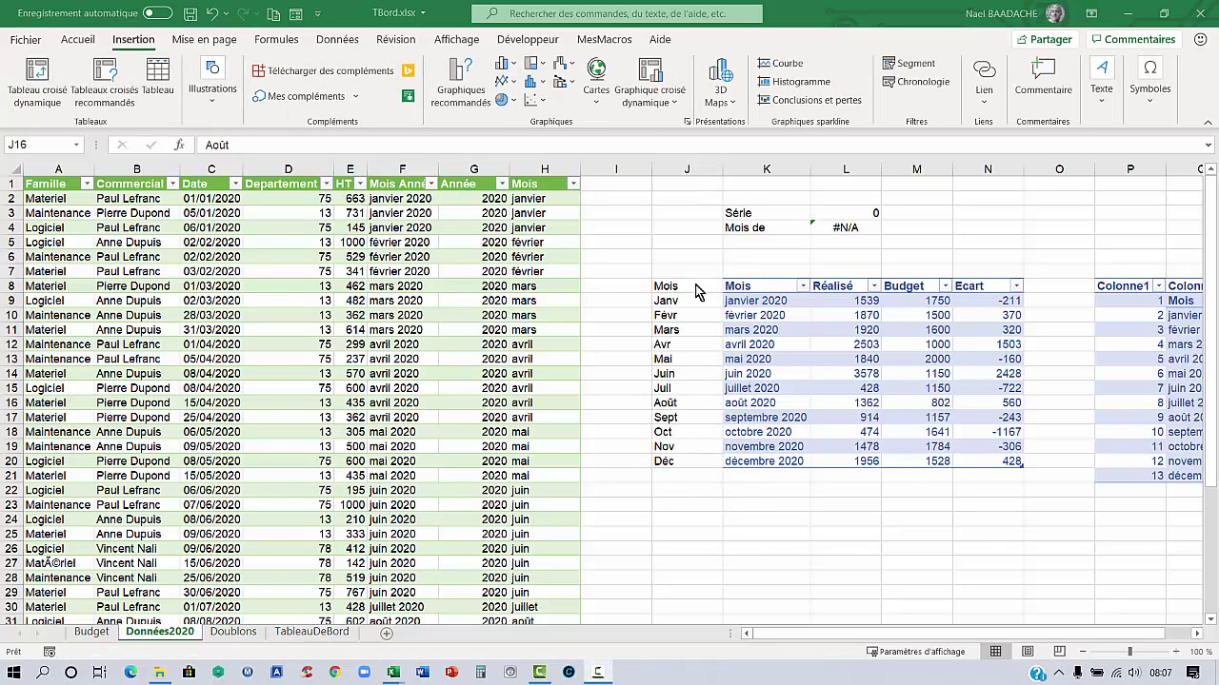
left_click_drag(682, 285, 671, 462)
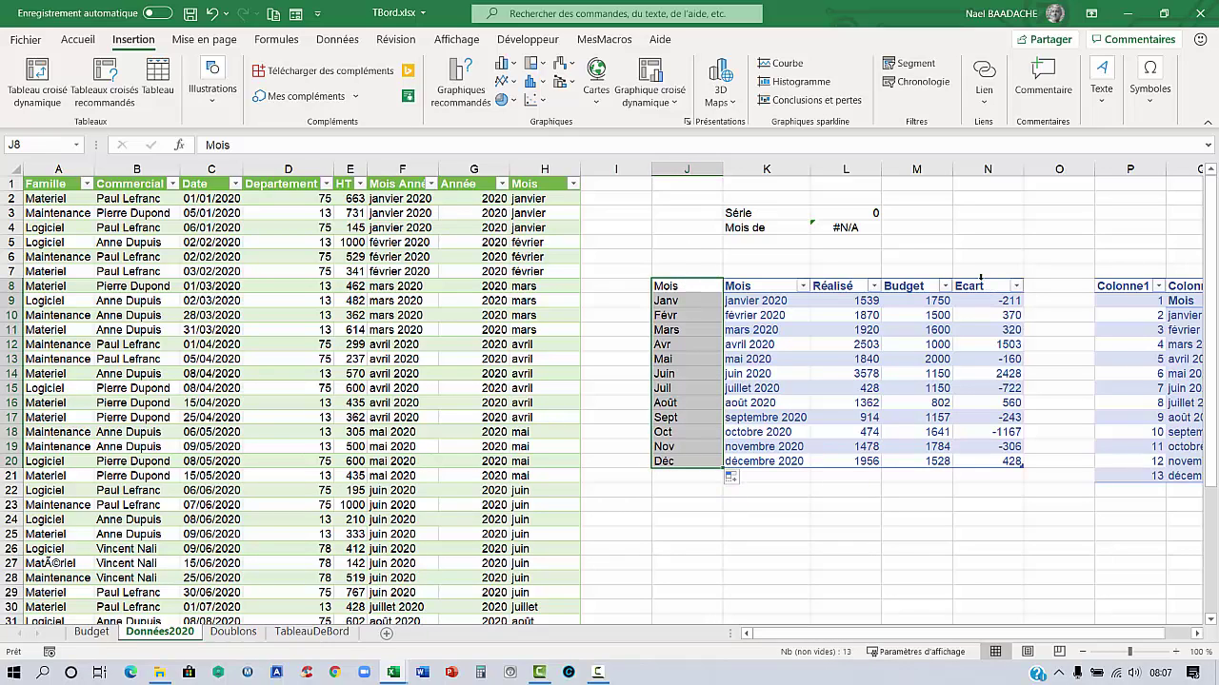
left_click_drag(979, 285, 991, 460)
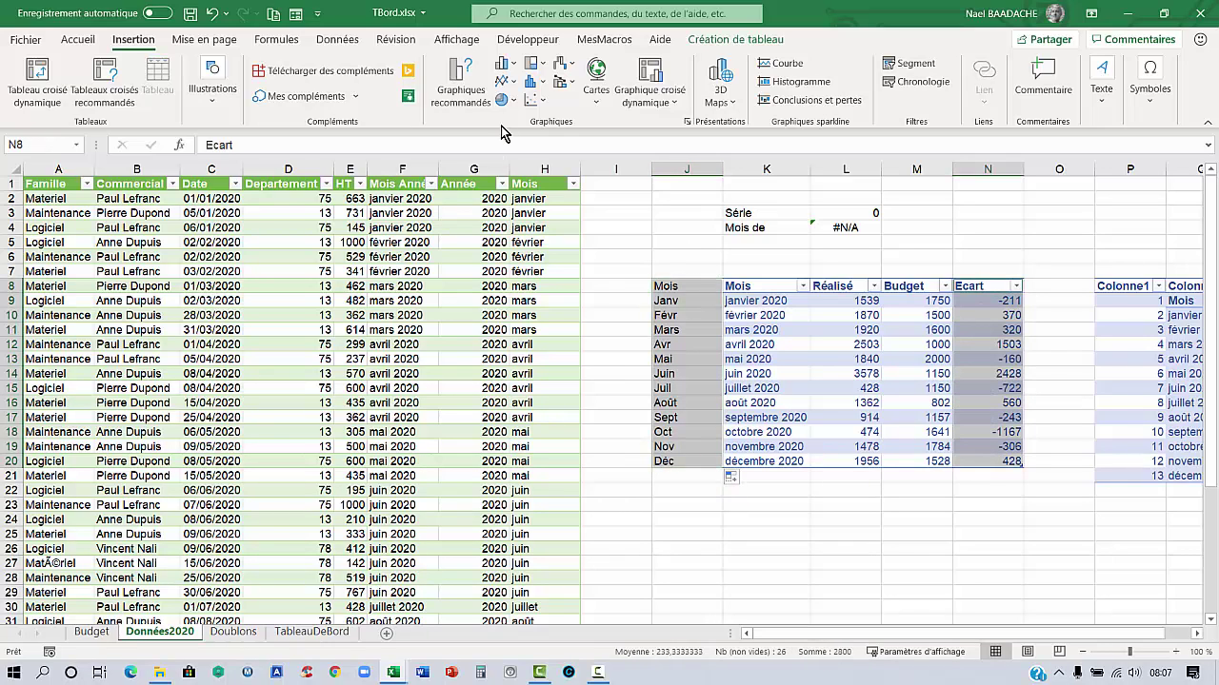
left_click(517, 69)
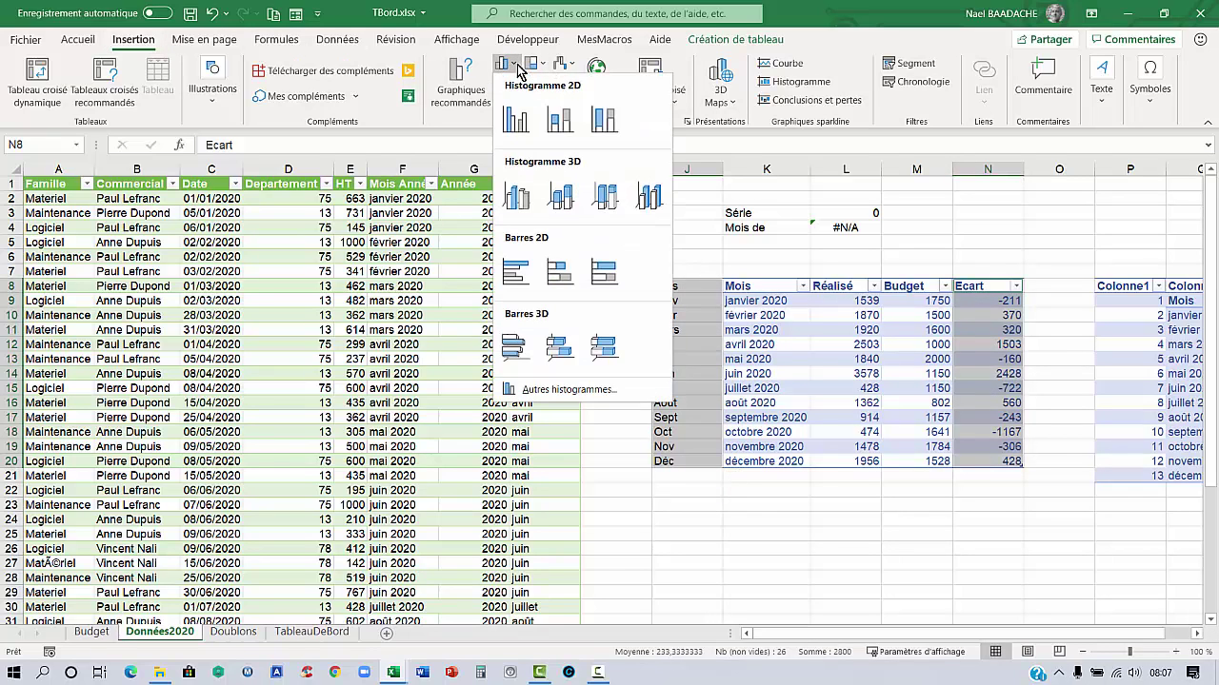
left_click(517, 122)
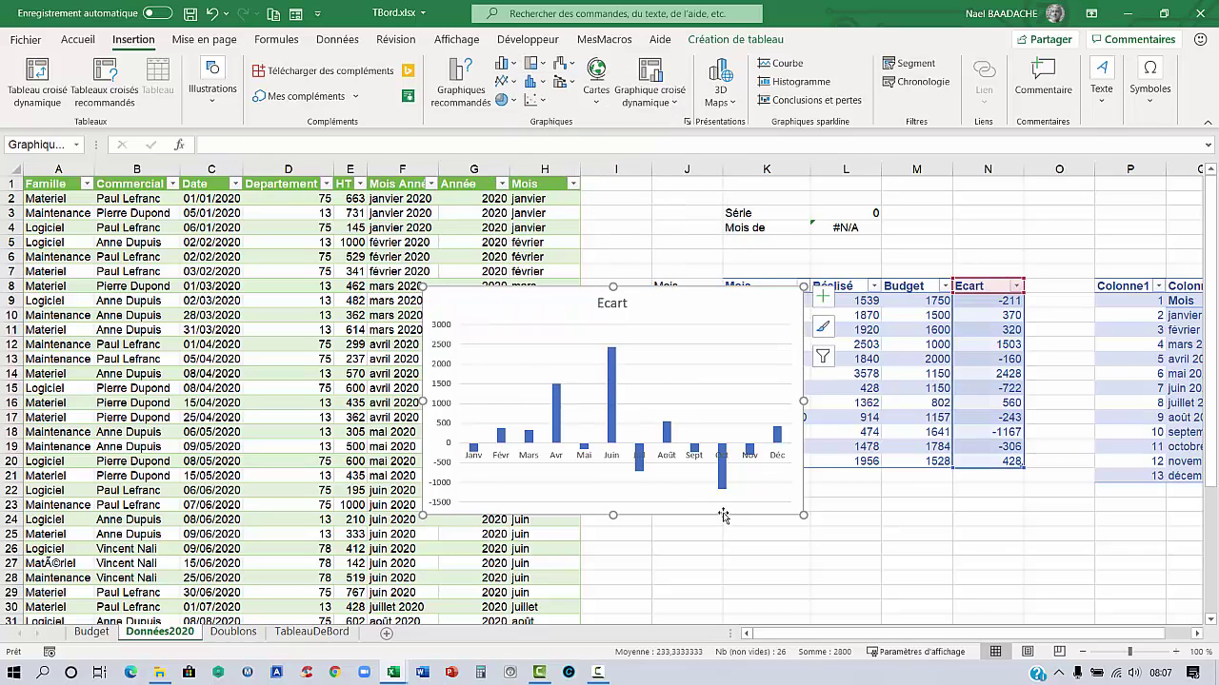
left_click_drag(723, 515, 916, 606)
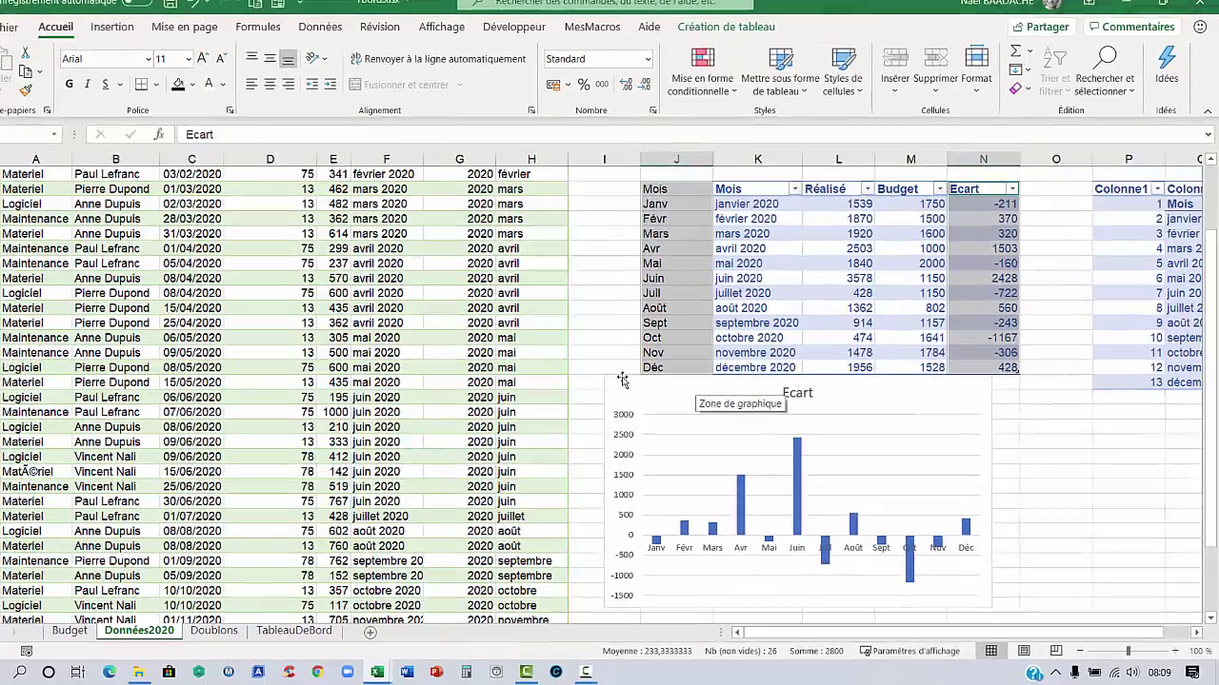
Shift the Ecart chart left, widen it, and delete its horizontal gridlines
left_click_drag(622, 380, 395, 353)
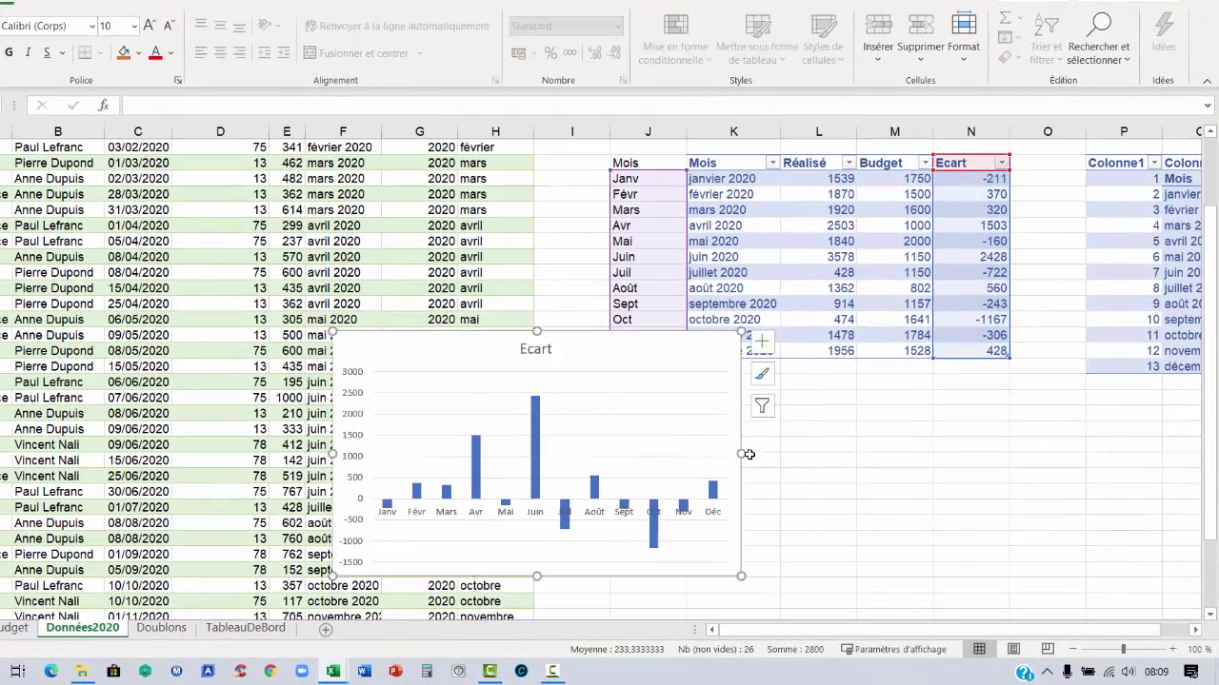
left_click_drag(740, 453, 904, 455)
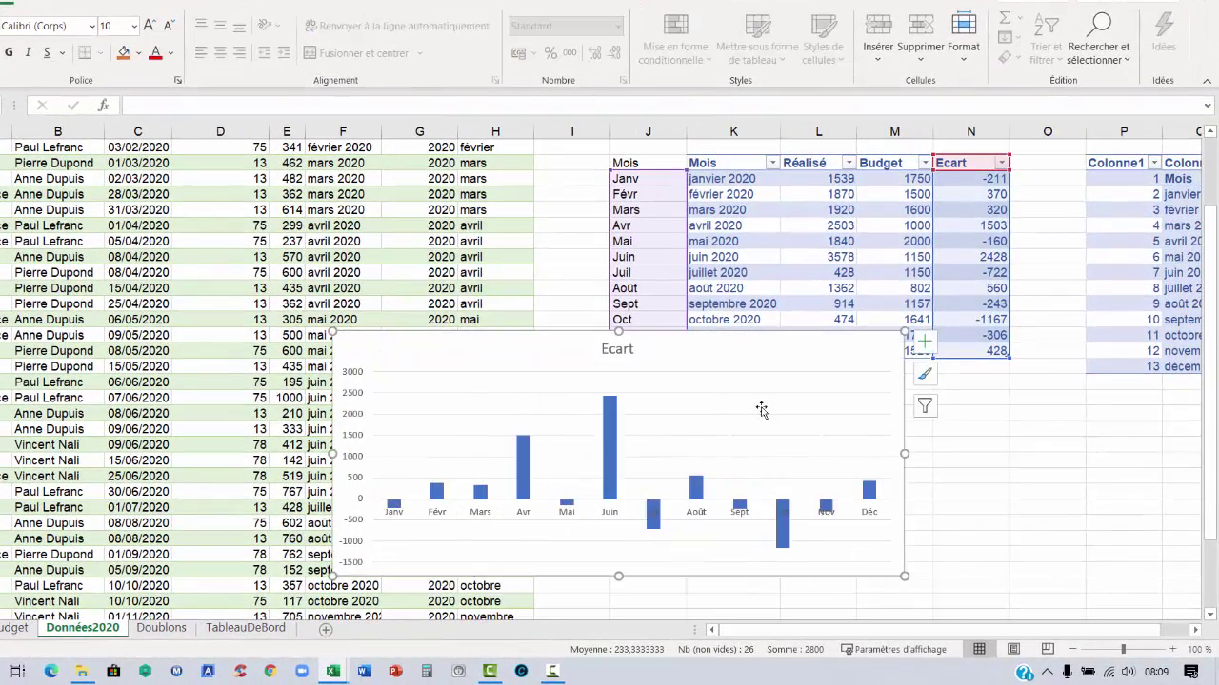
left_click(802, 379)
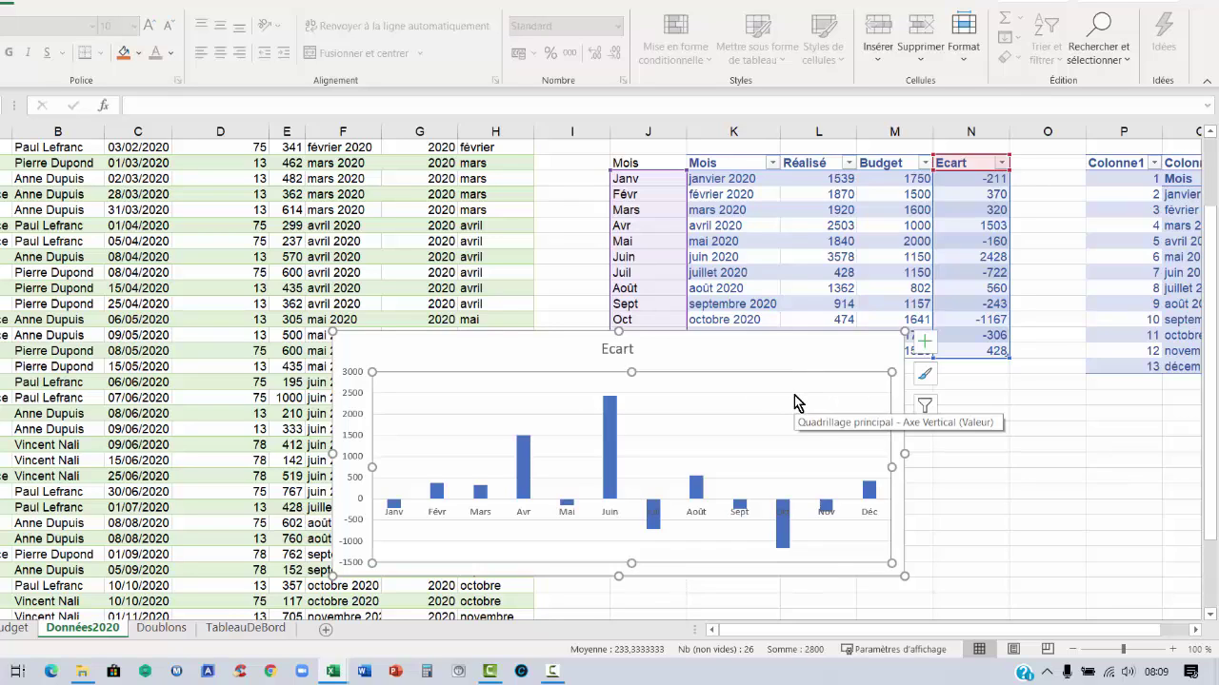
left_click(795, 394)
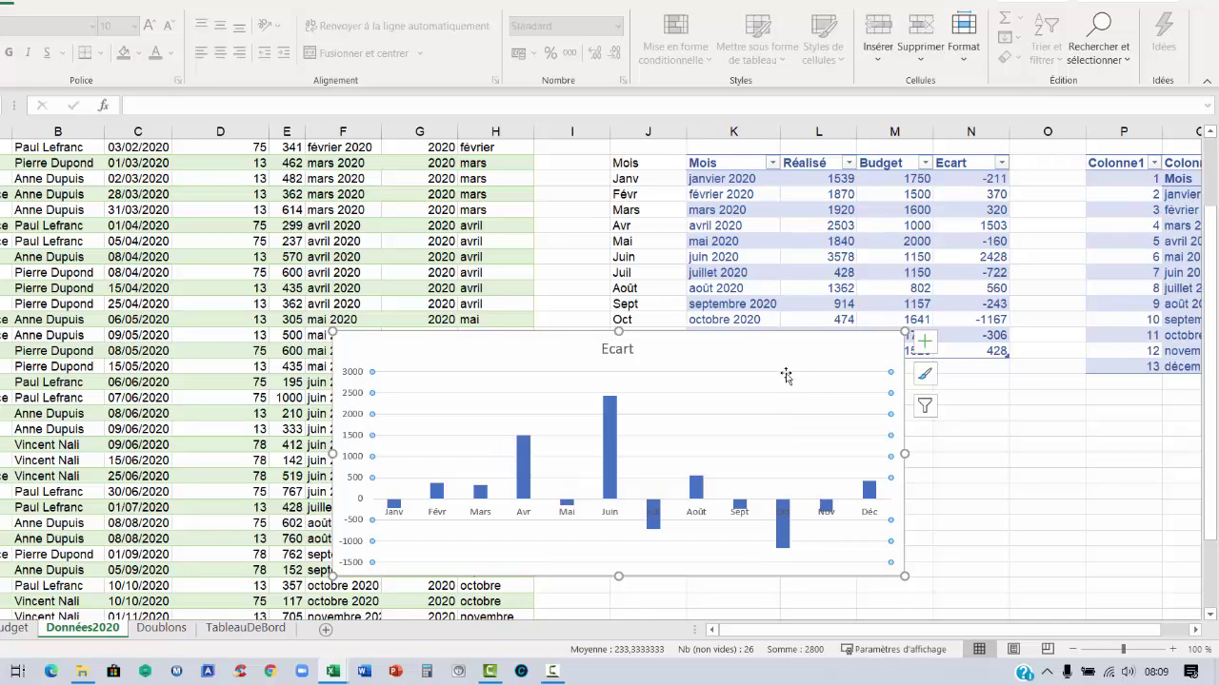
key("Delete")
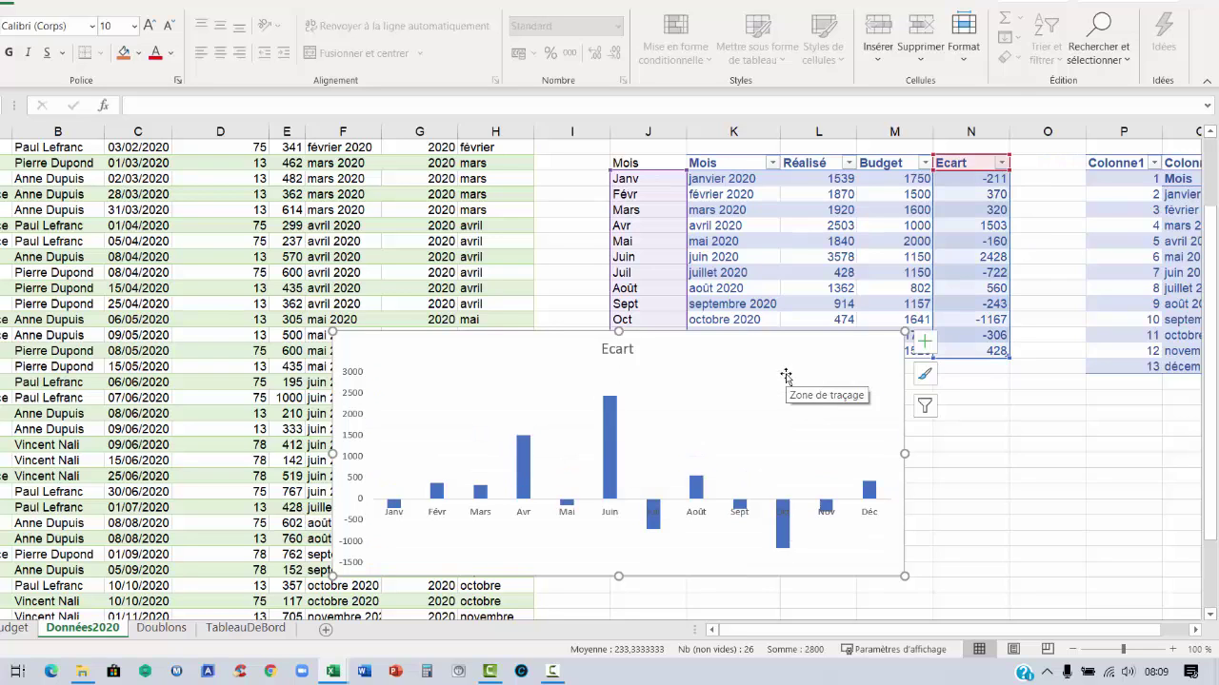
Fill the Ecart bars green and use Inverser si négatif to make negative bars dark red
left_click(783, 533)
double_click(783, 533)
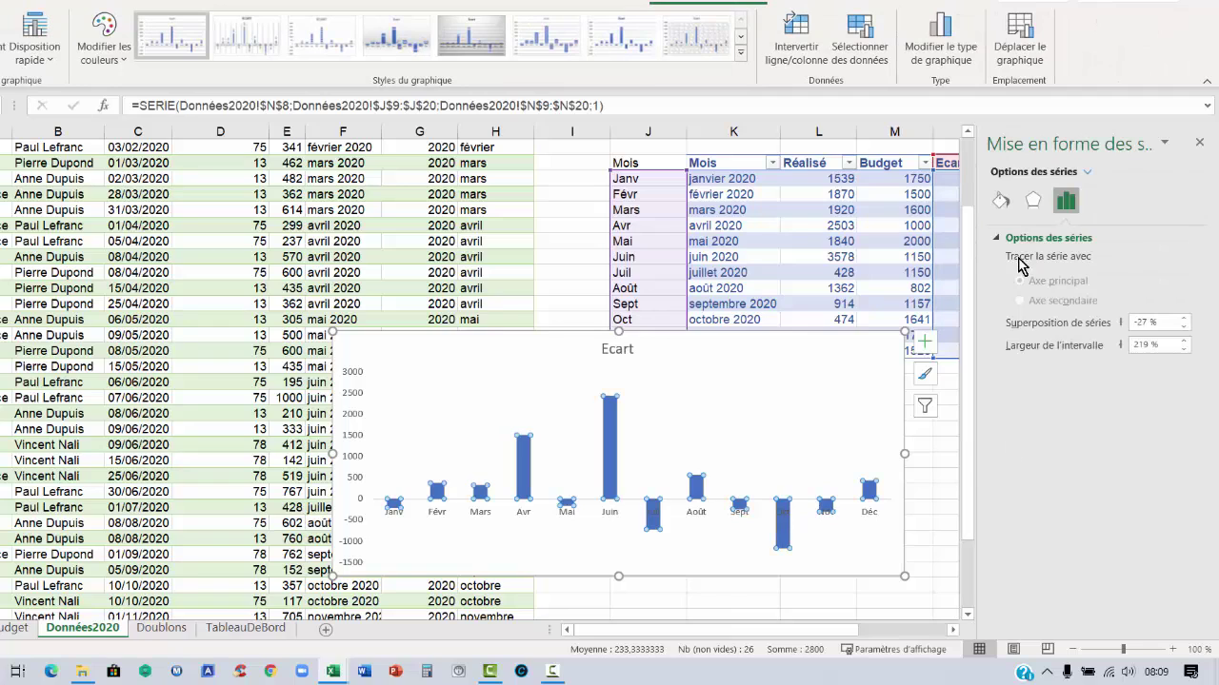
left_click(1001, 201)
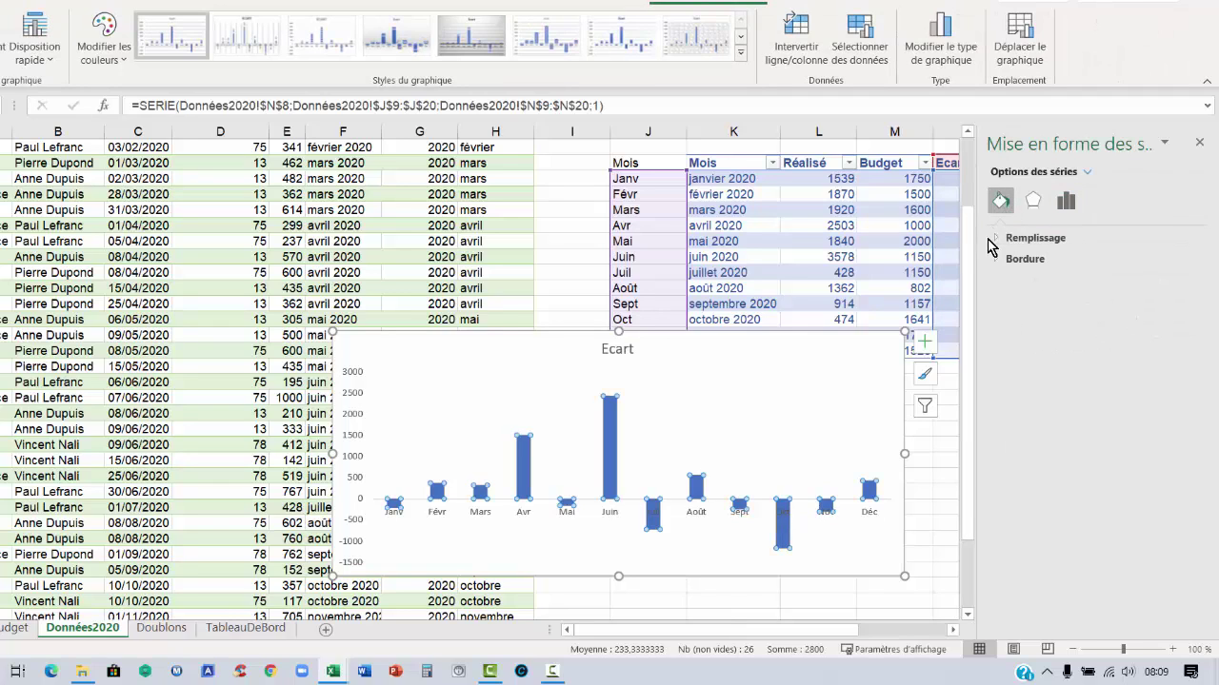
left_click(997, 238)
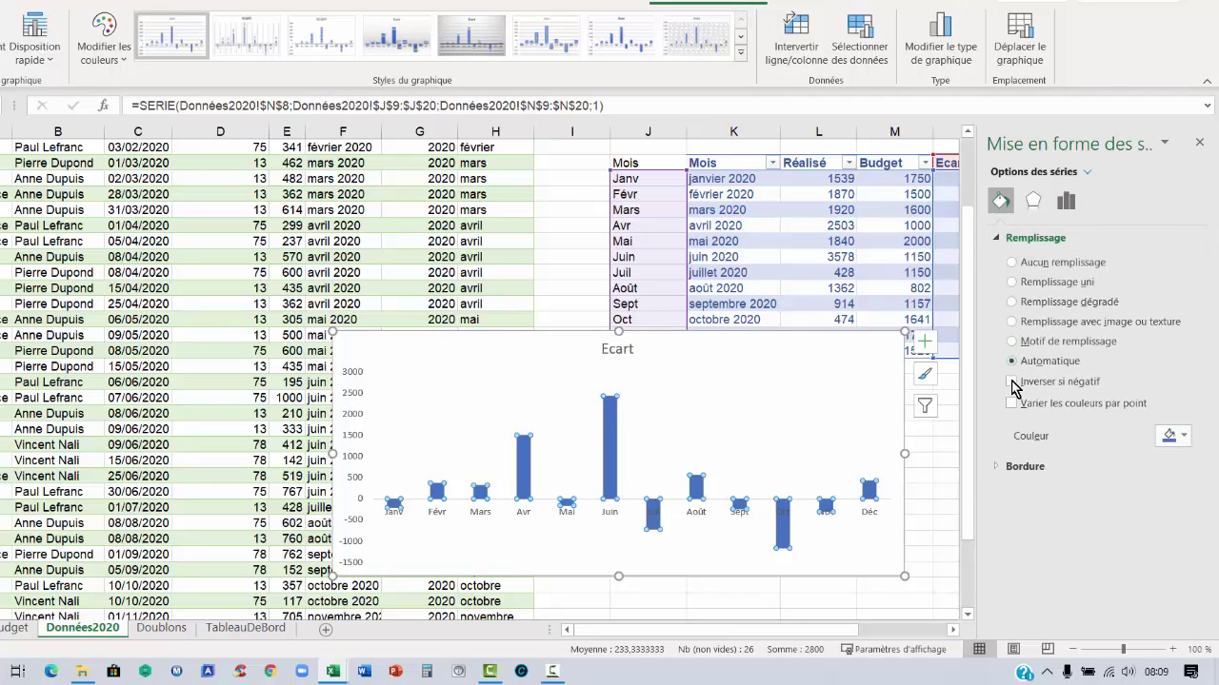
left_click(1011, 381)
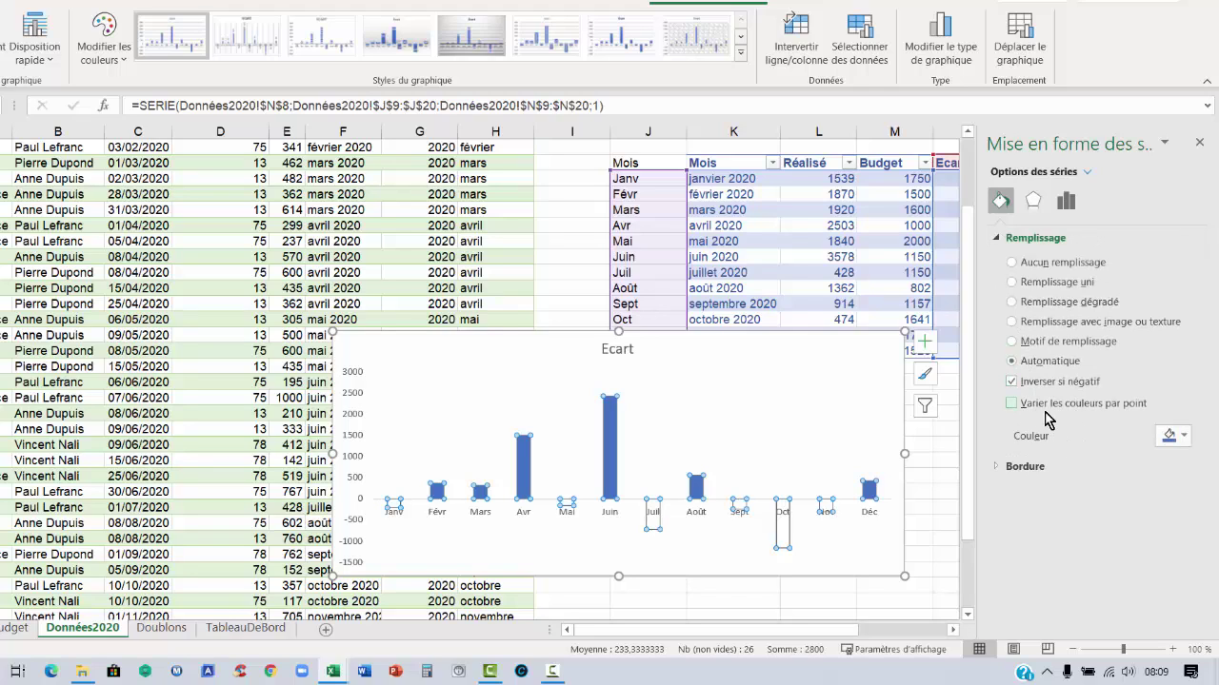
left_click(1187, 440)
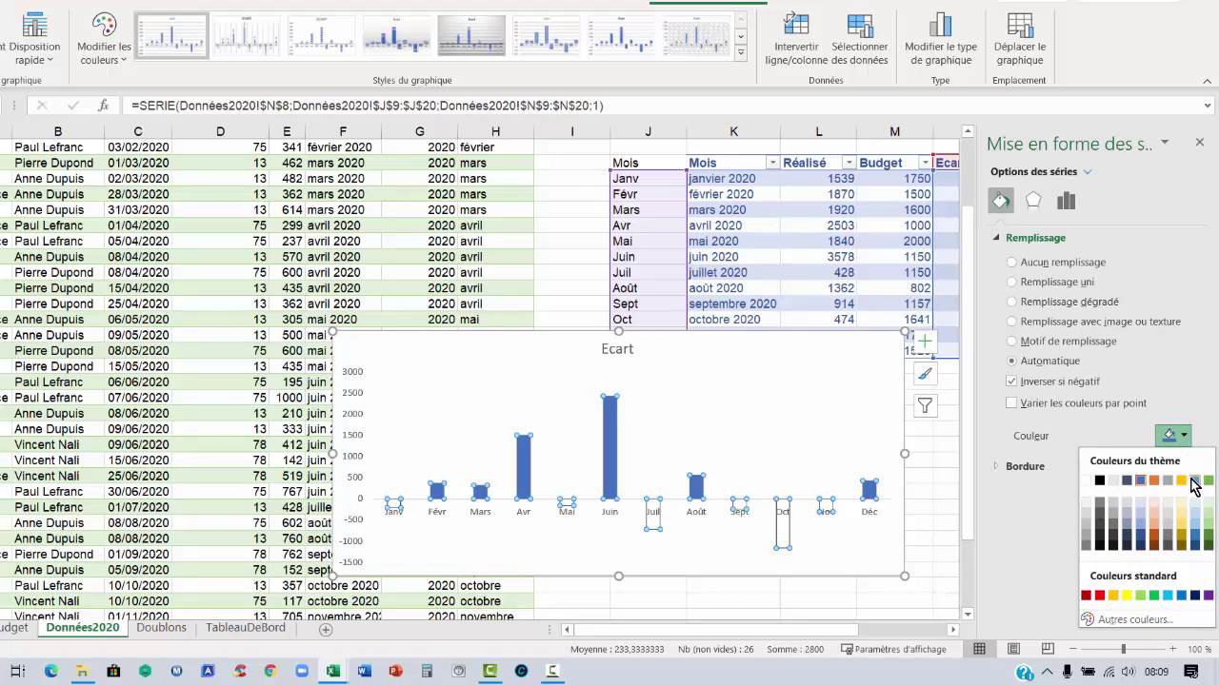
left_click(1202, 478)
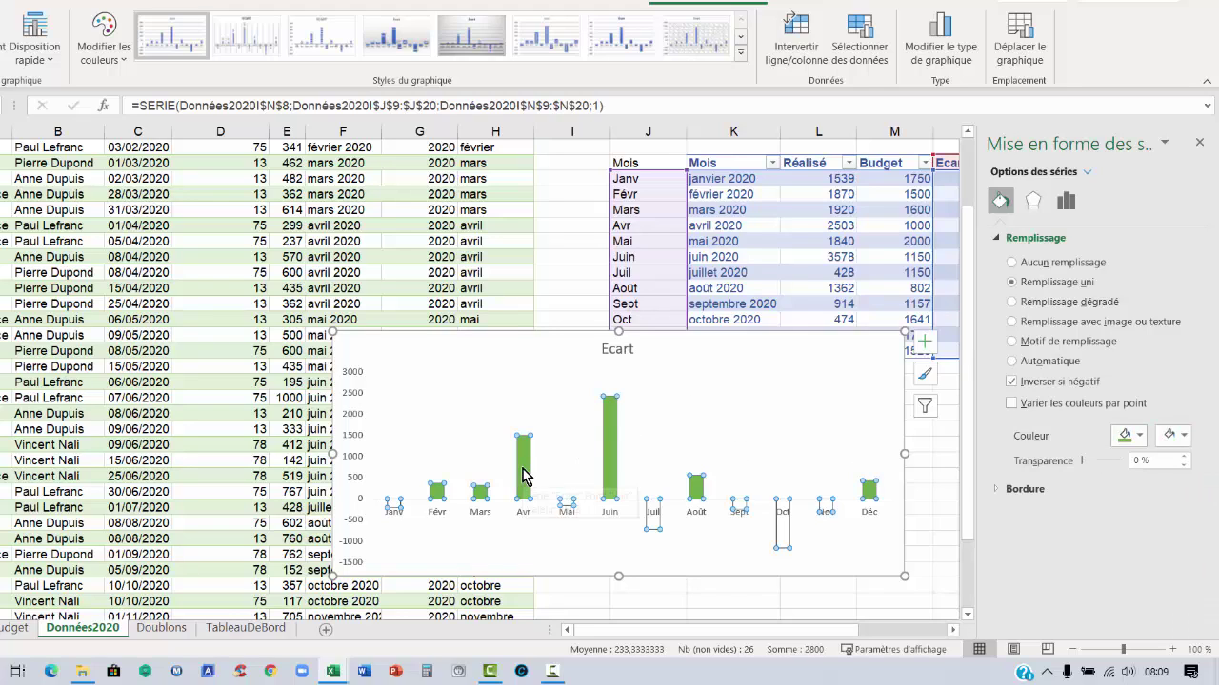
mouse_move(598, 452)
left_click(1184, 438)
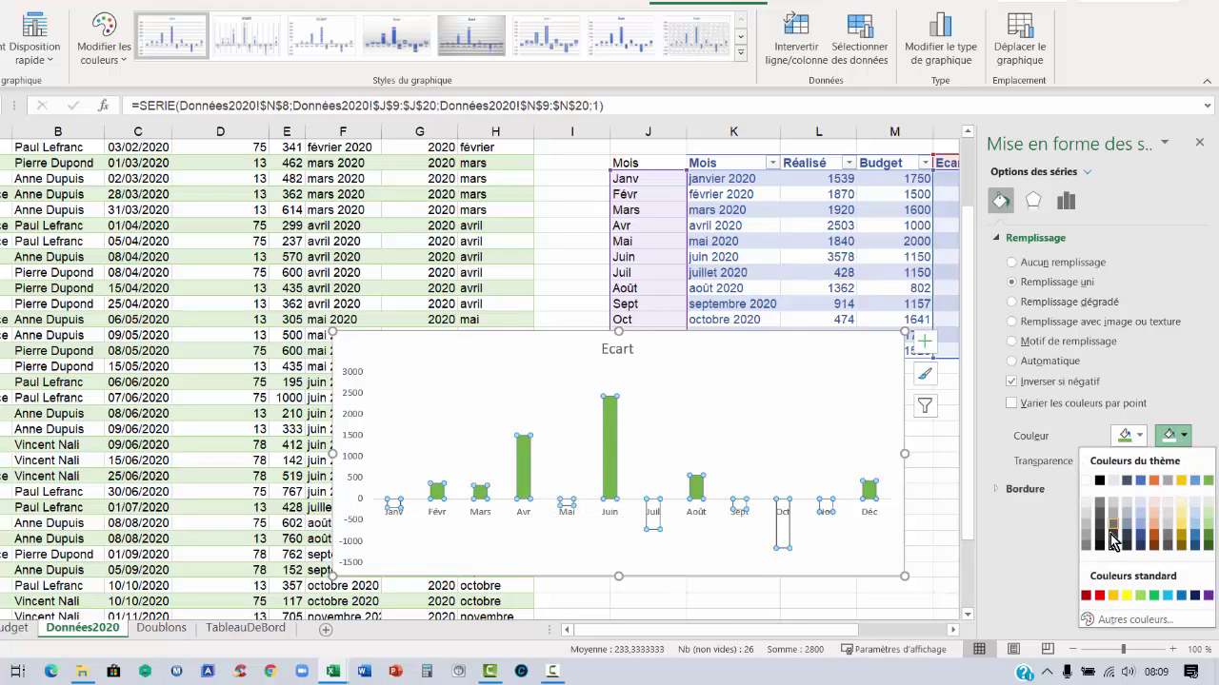
left_click(1086, 597)
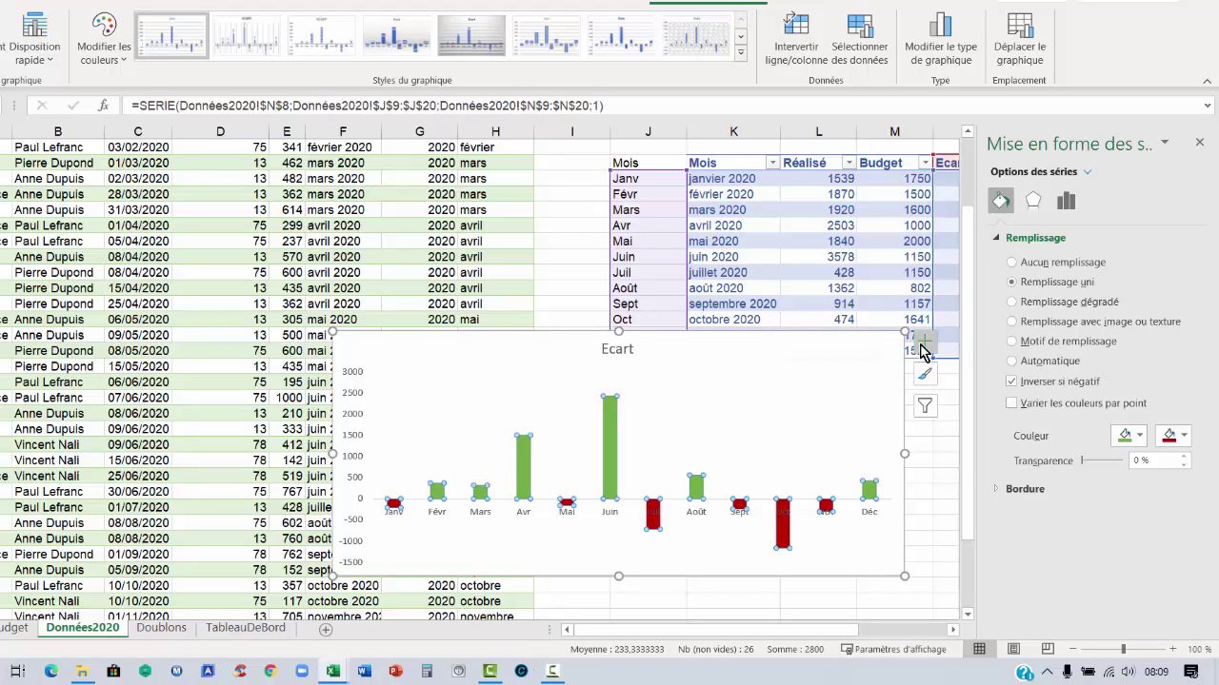
left_click(924, 343)
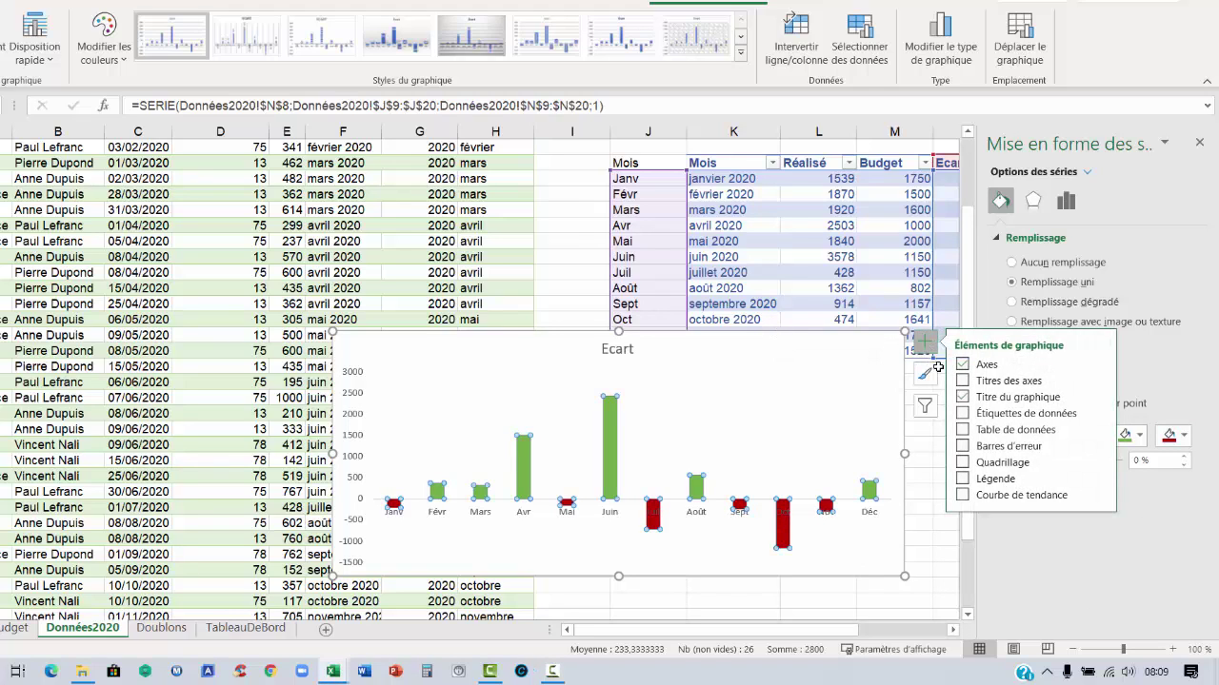
Add data labels to the bars and delete the chart title and vertical axis
left_click(963, 414)
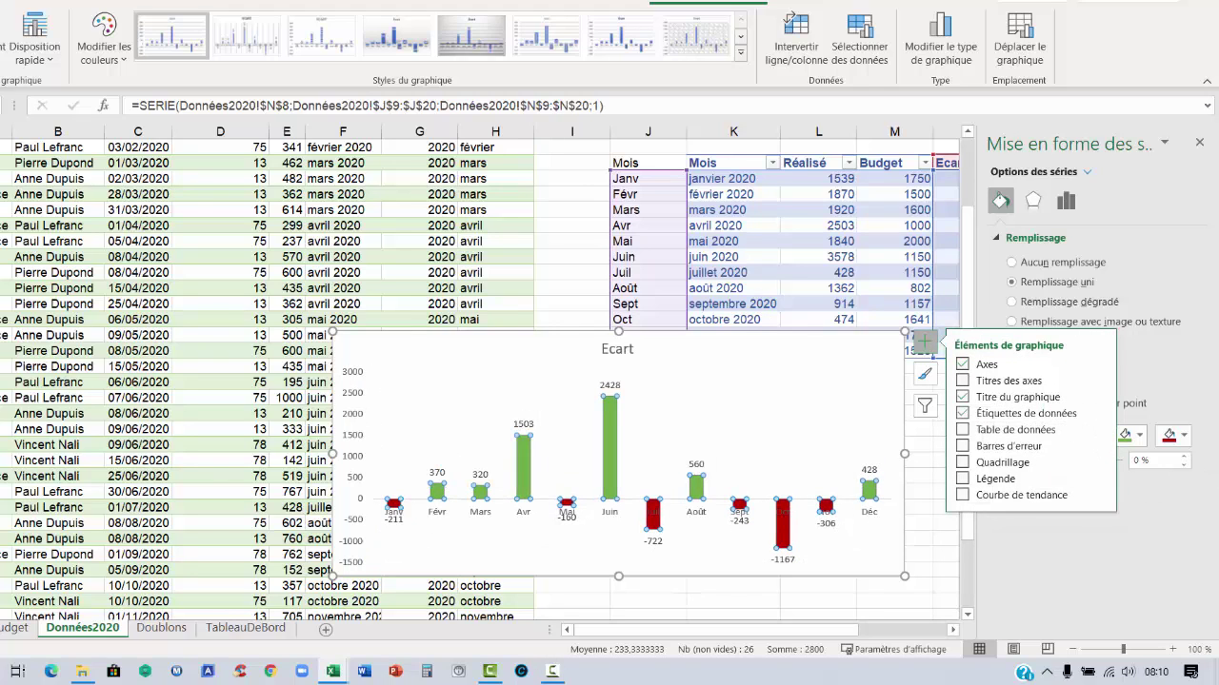
key("Escape")
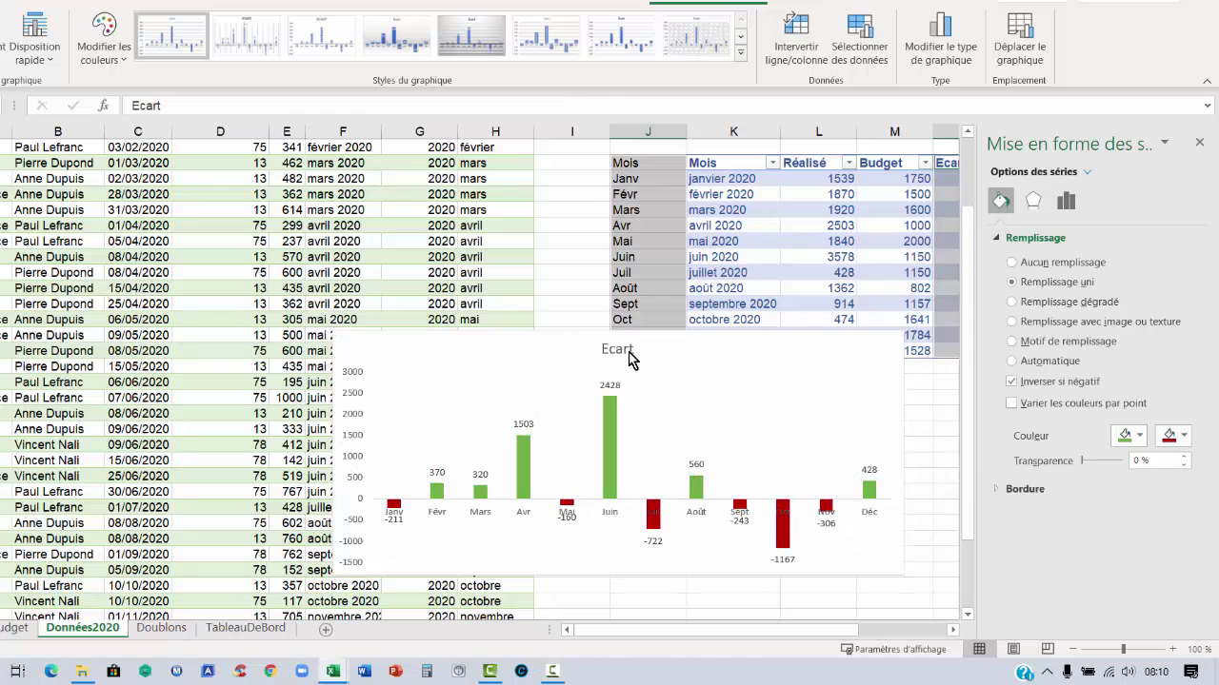
left_click(631, 354)
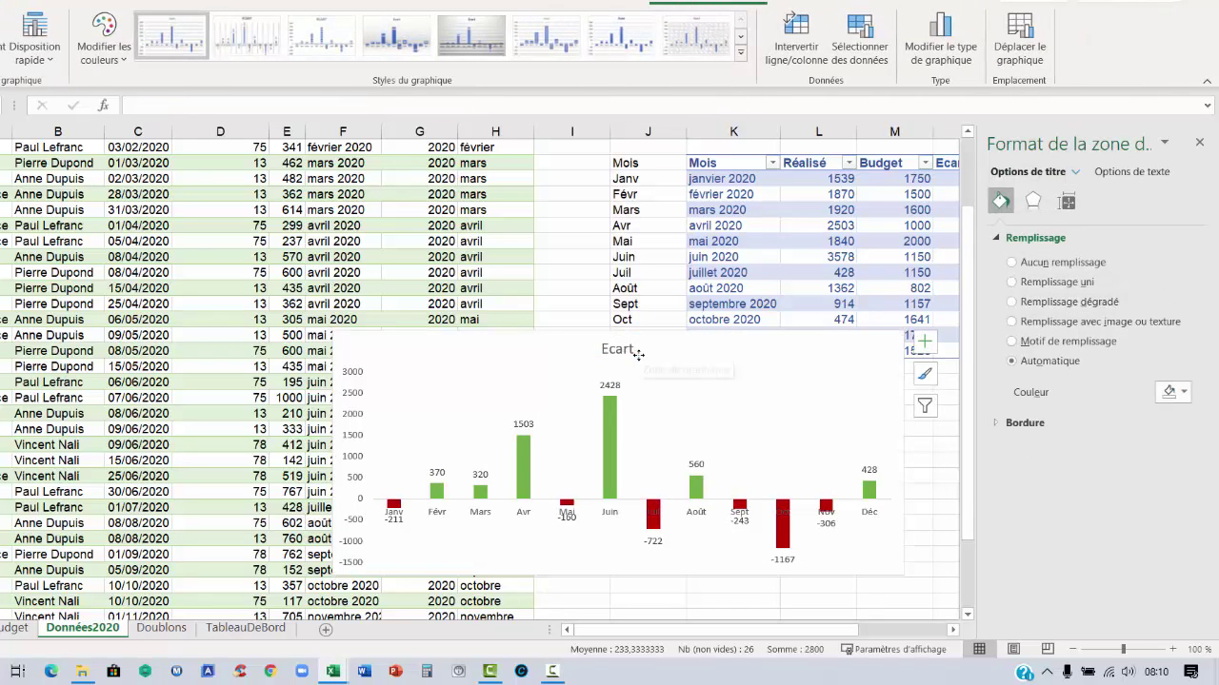
key("Delete")
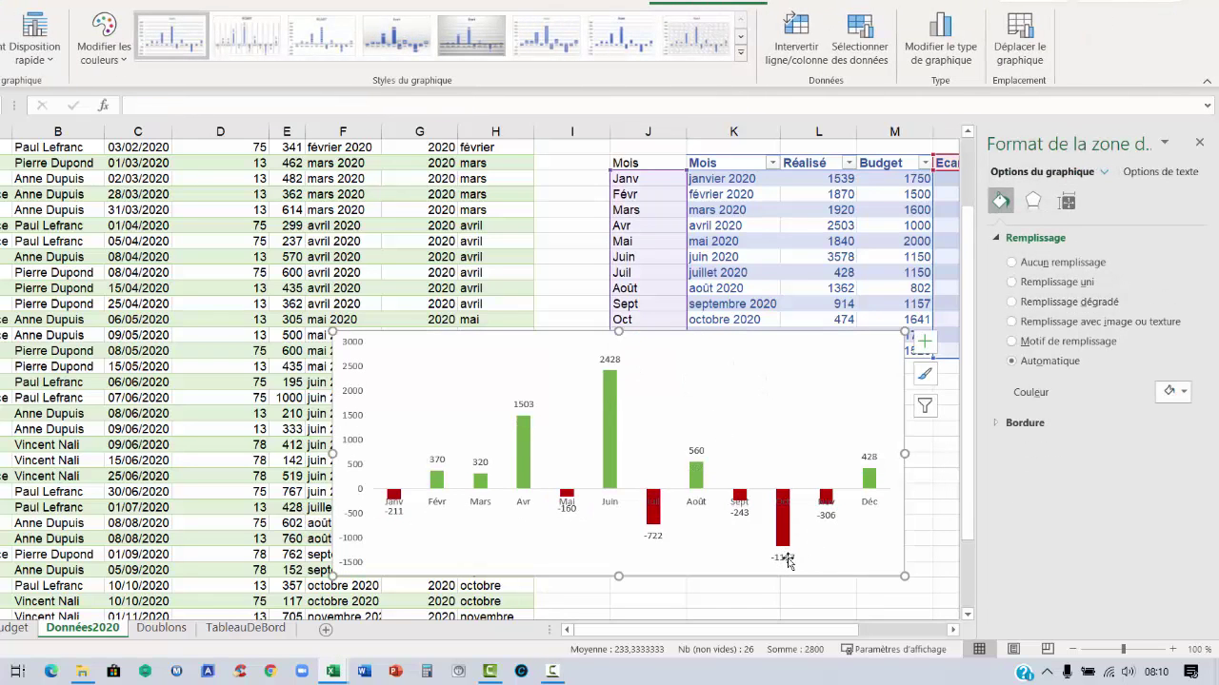
left_click(346, 398)
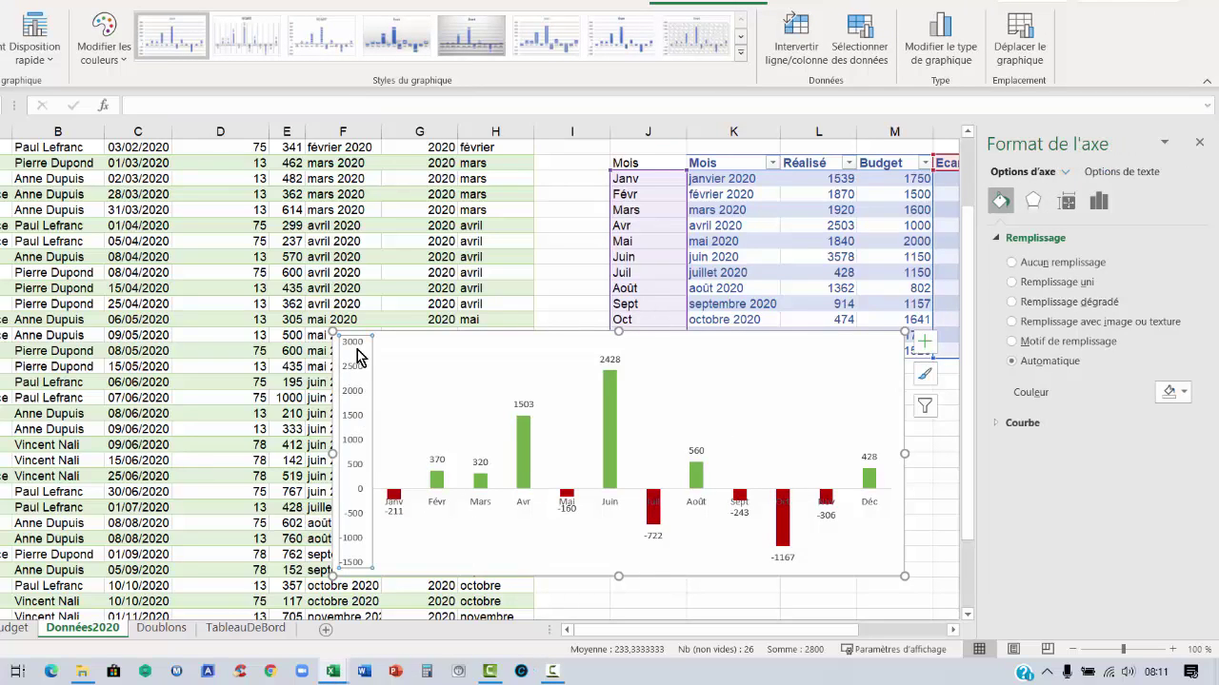
key("Delete")
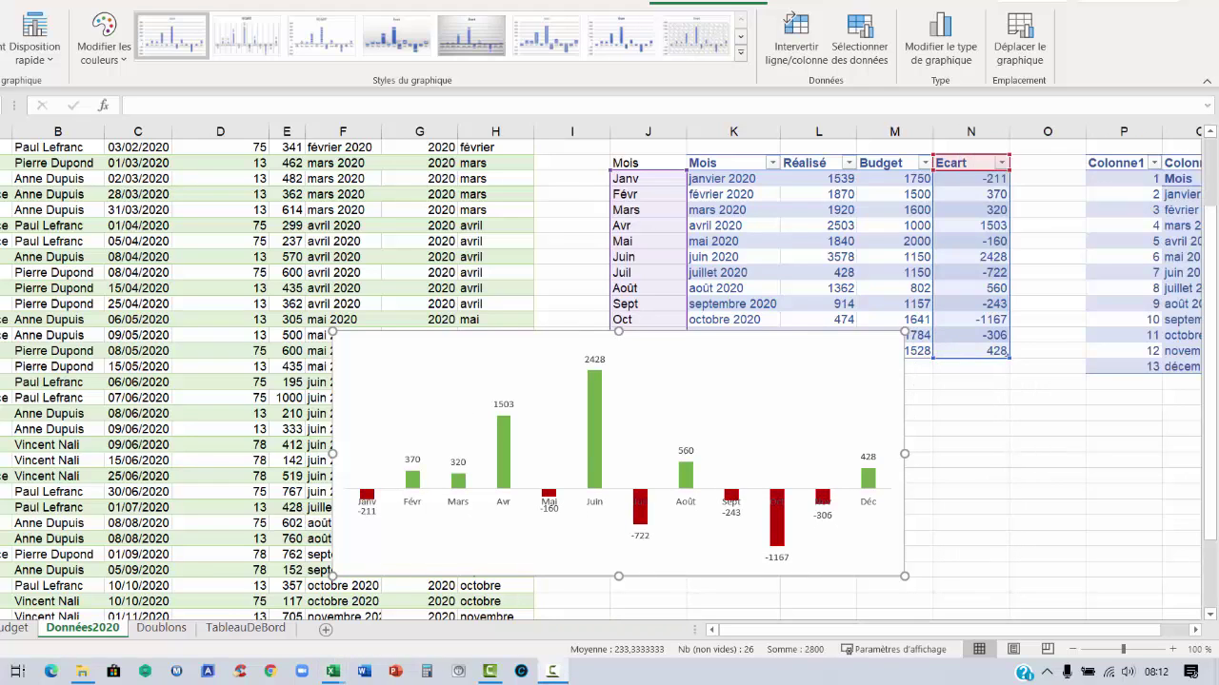
Set the month axis Position de l'étiquette to Bas so labels sit at the chart bottom
double_click(456, 506)
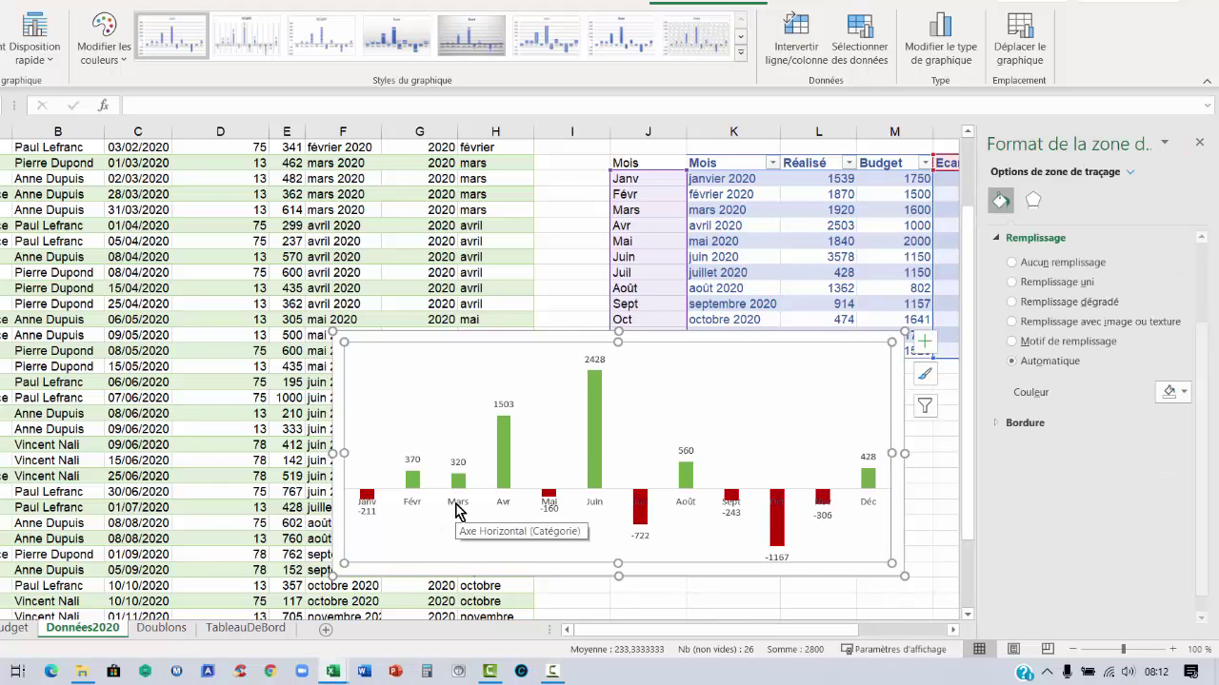
left_click(456, 506)
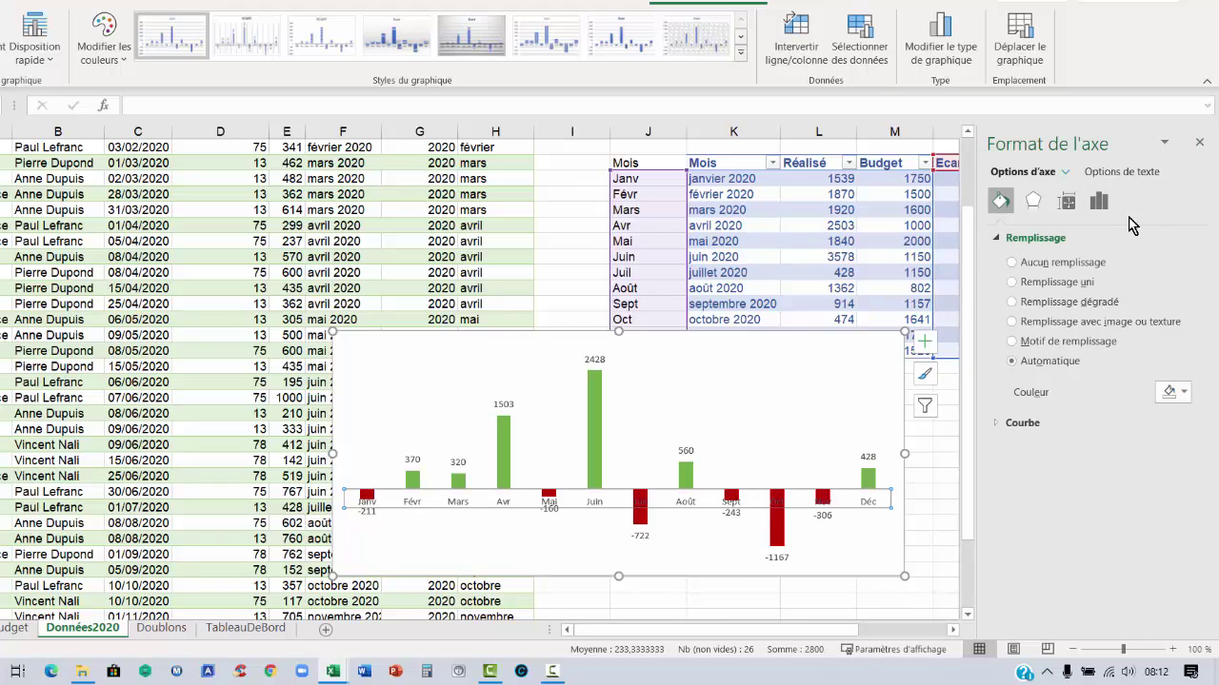
left_click(1099, 204)
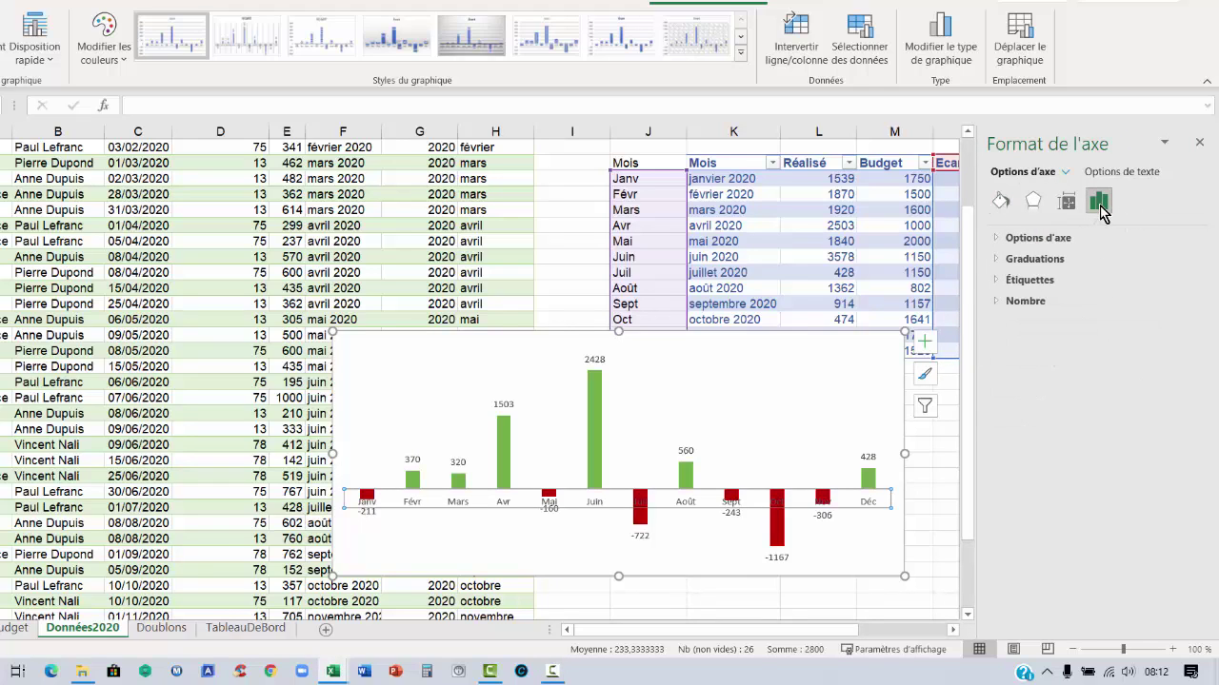
left_click(996, 240)
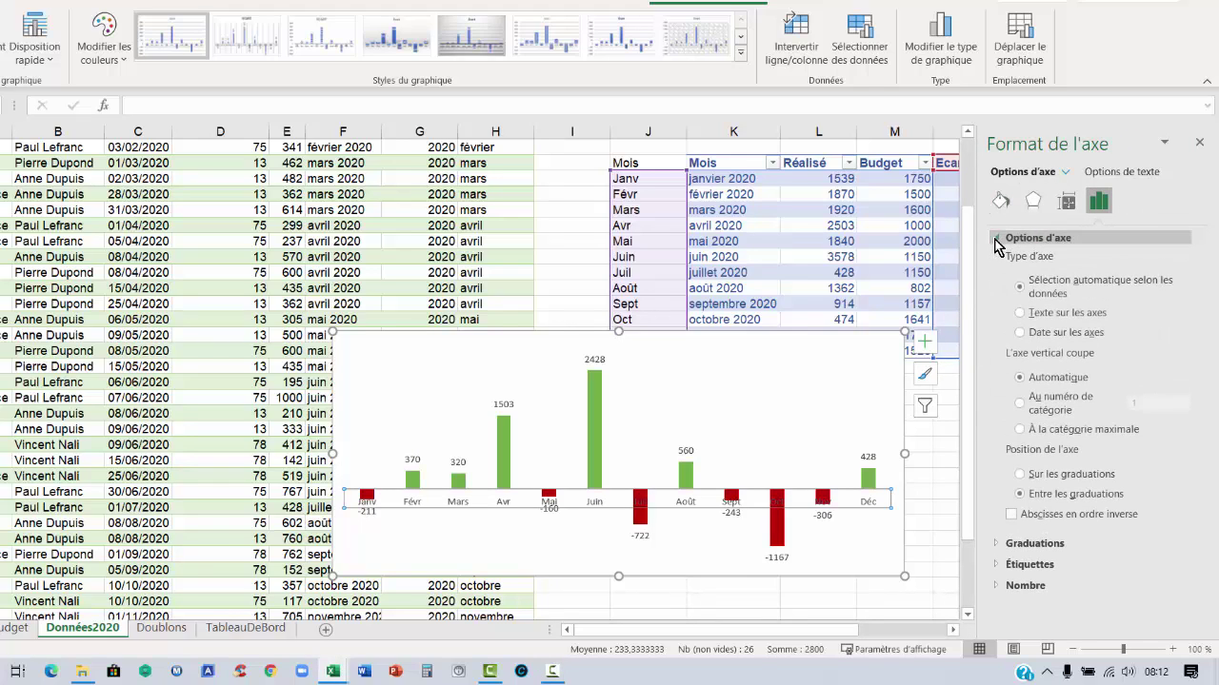
left_click(998, 565)
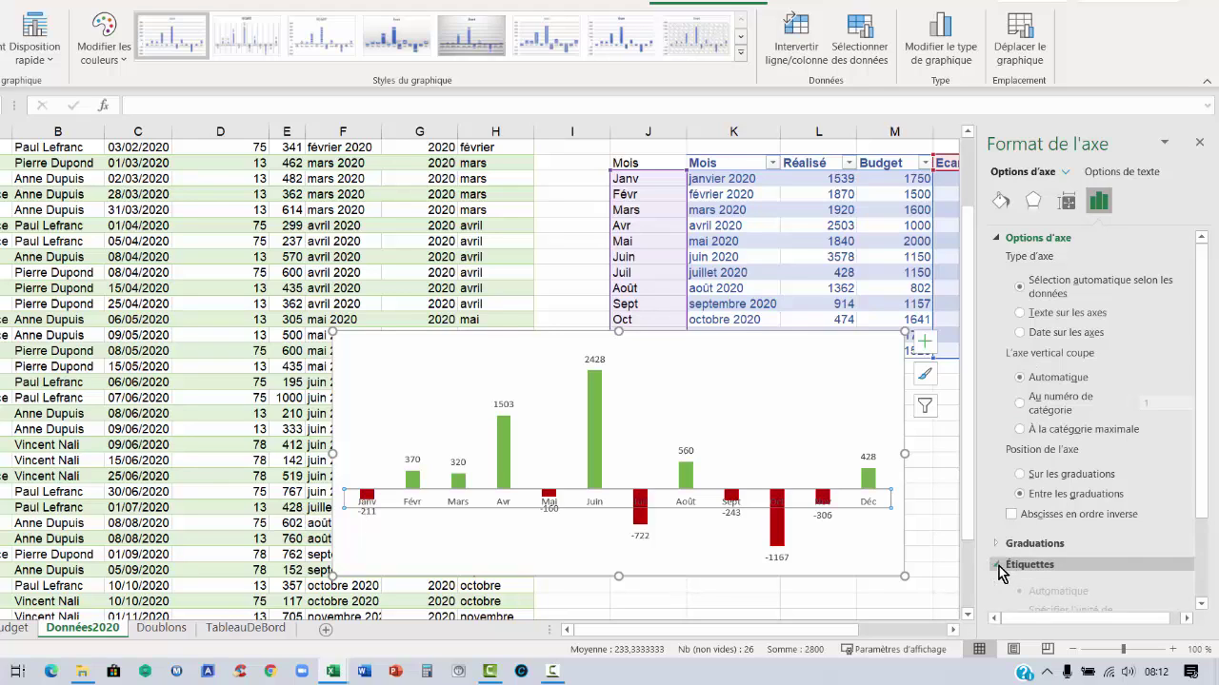
left_click_drag(1204, 504, 1203, 614)
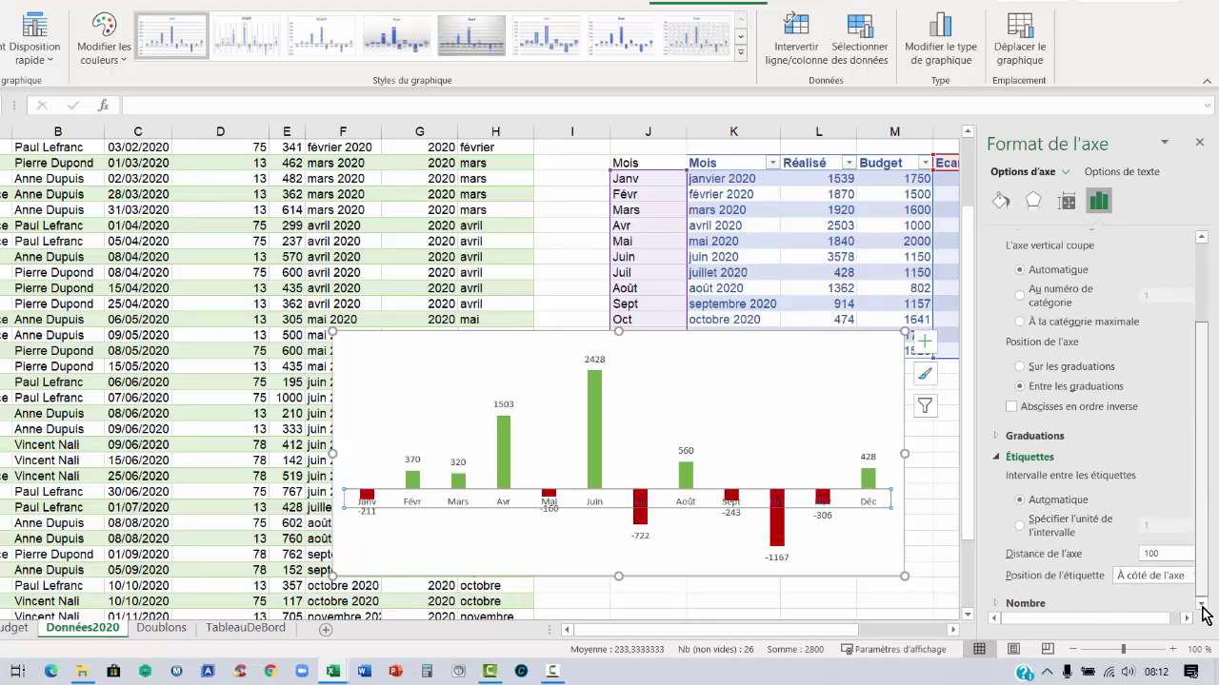
left_click_drag(1074, 622, 1156, 617)
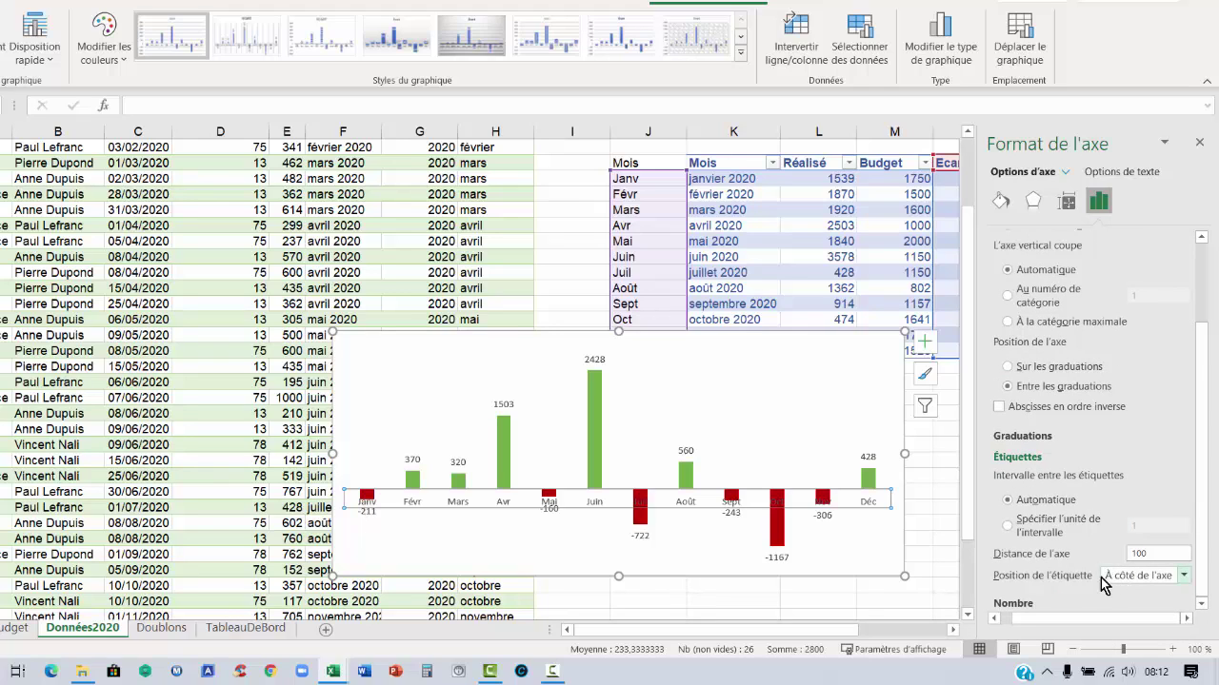
left_click(1183, 576)
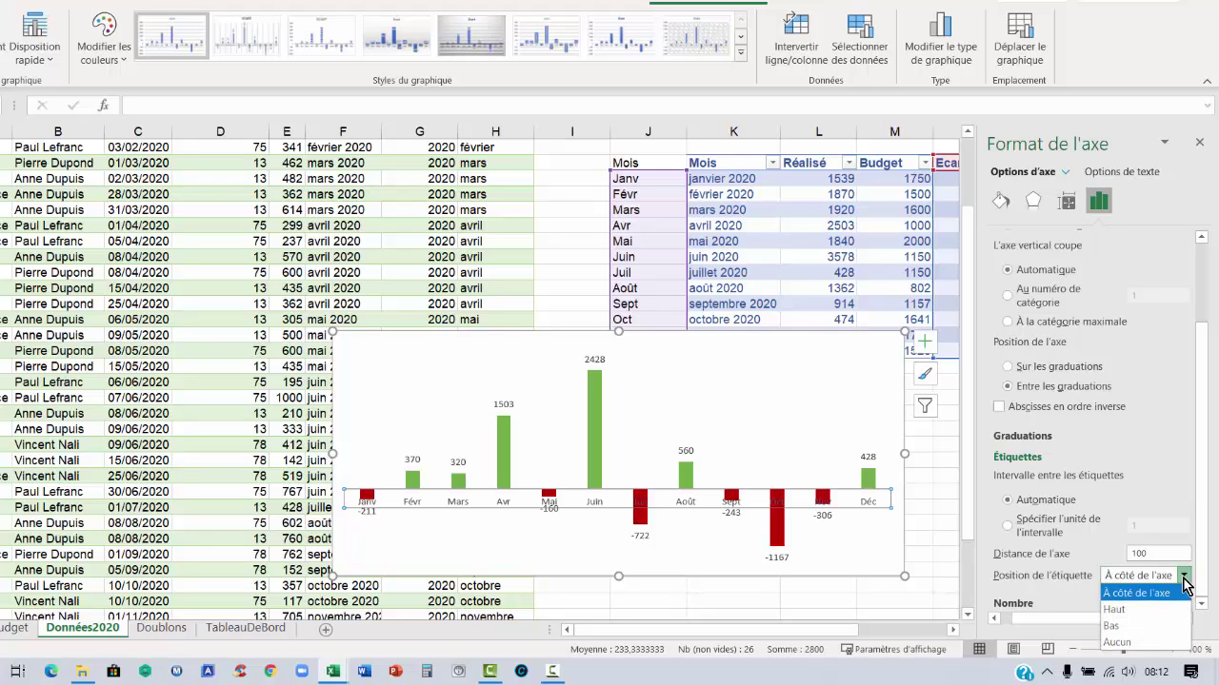
left_click(1124, 627)
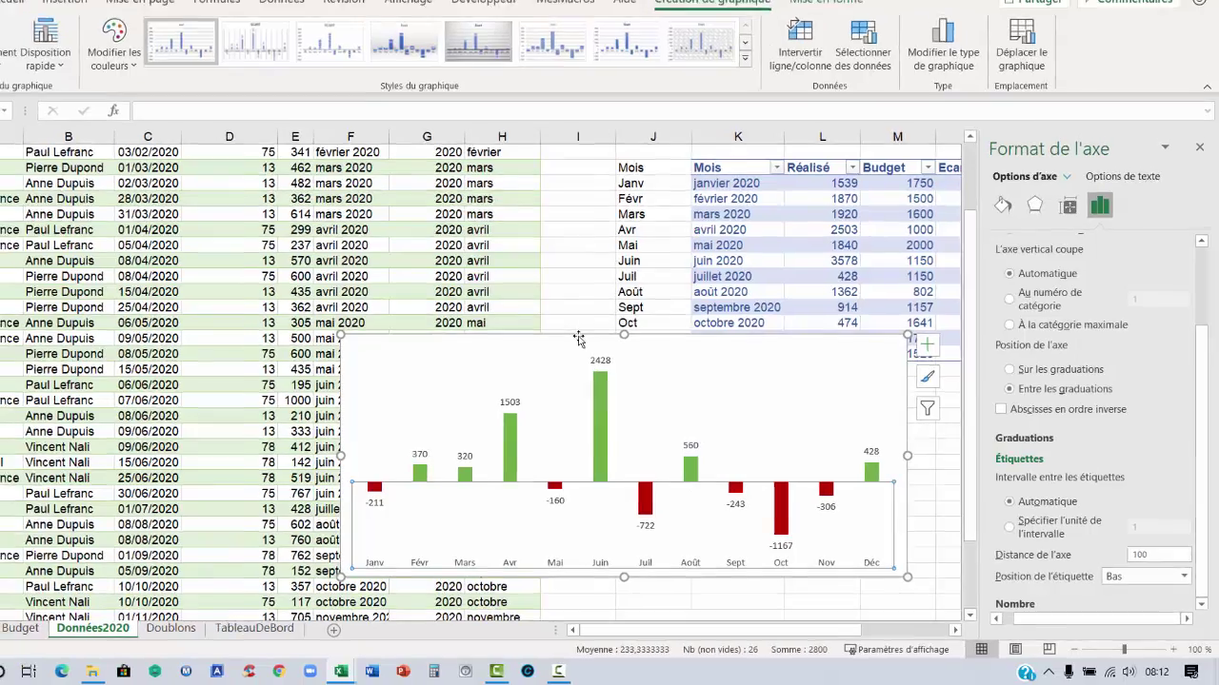
left_click(572, 331)
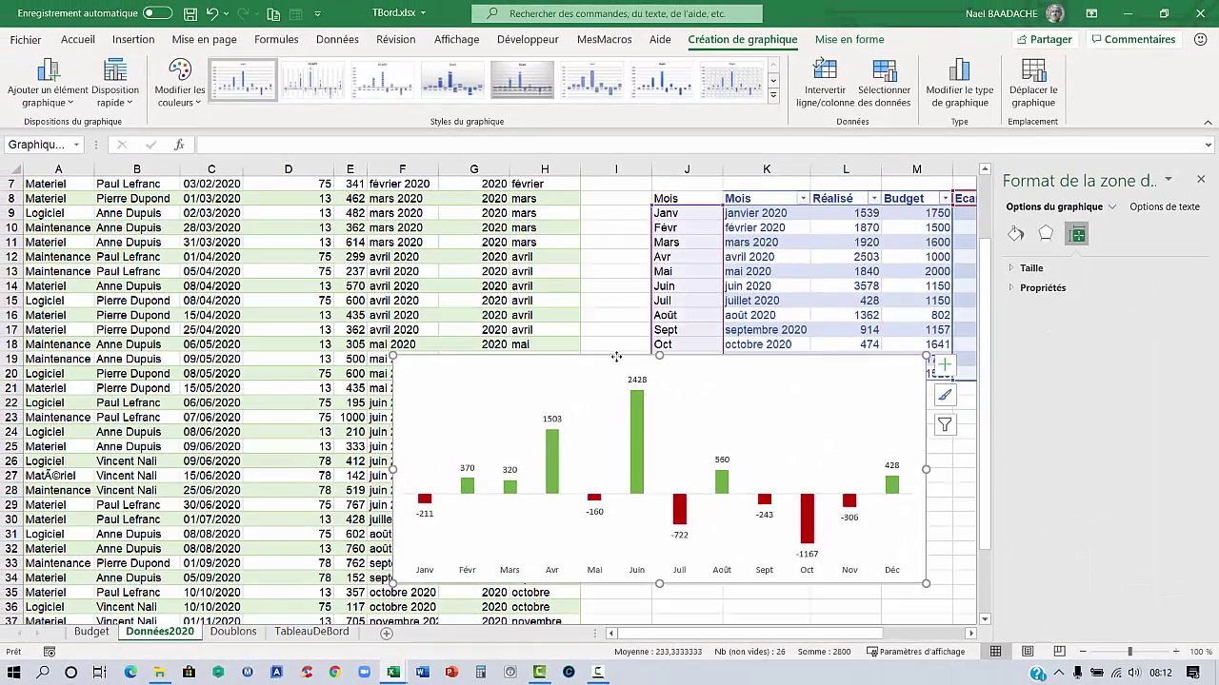
Cut the Ecart chart to TableauDeBord at C12, then place and resize it under the banner
key("ctrl+x")
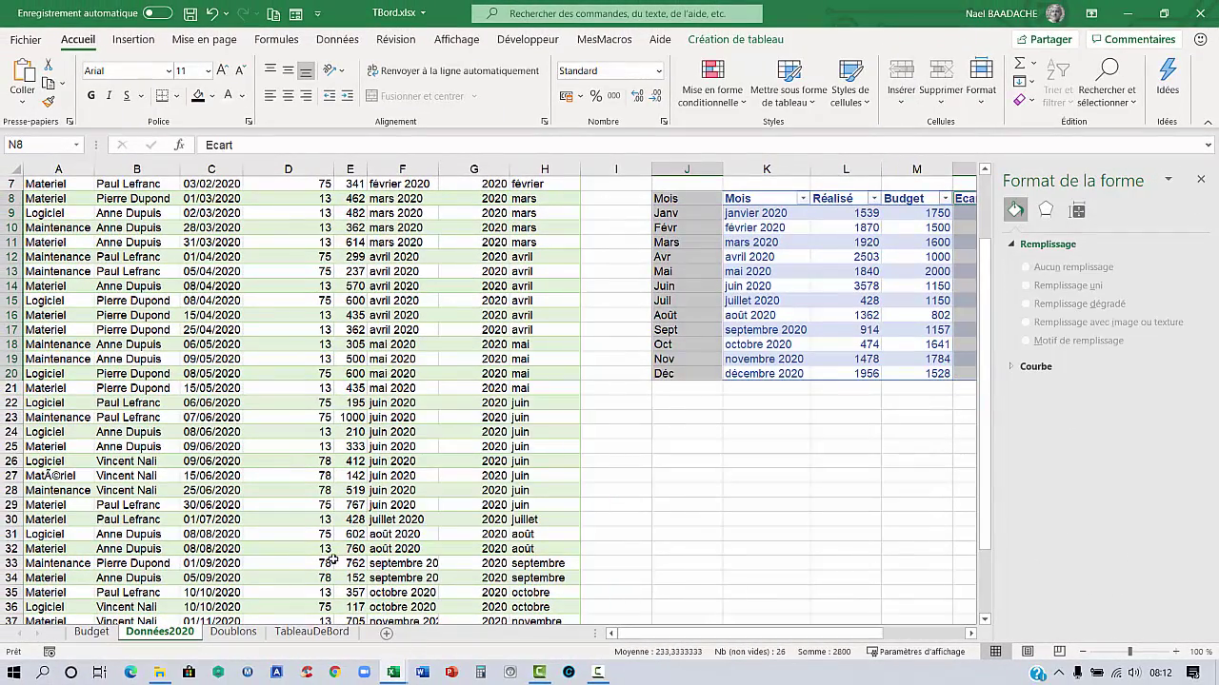
left_click(299, 635)
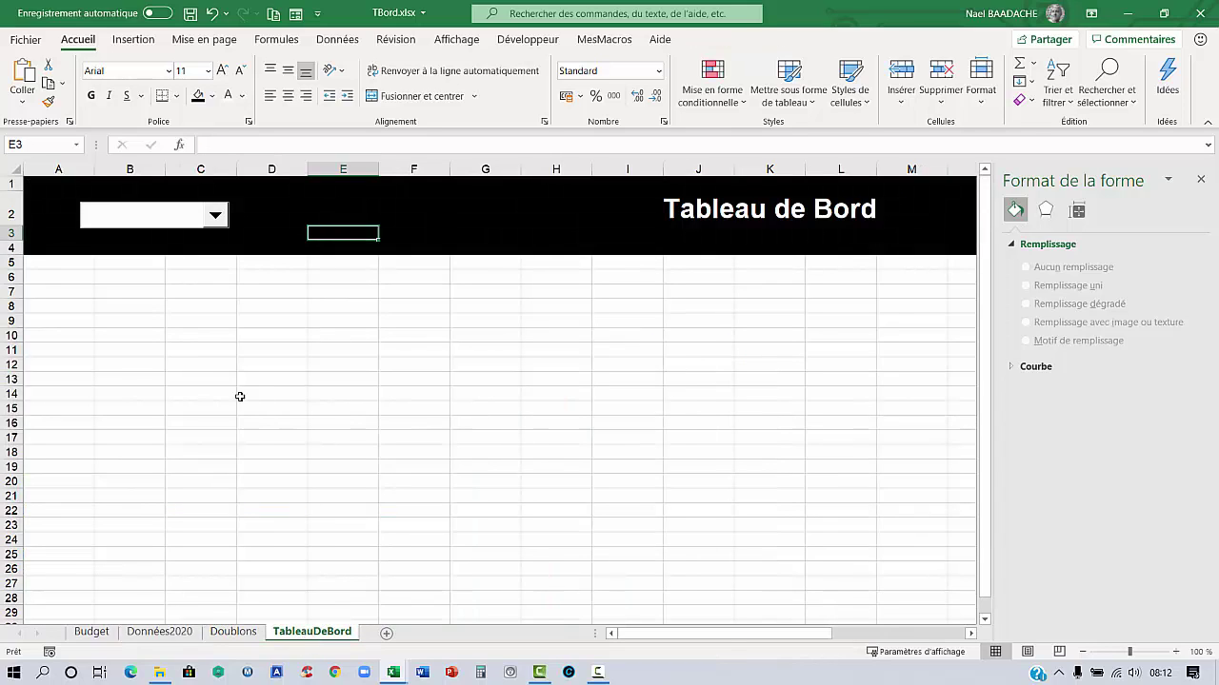
left_click(200, 366)
key("ctrl+v")
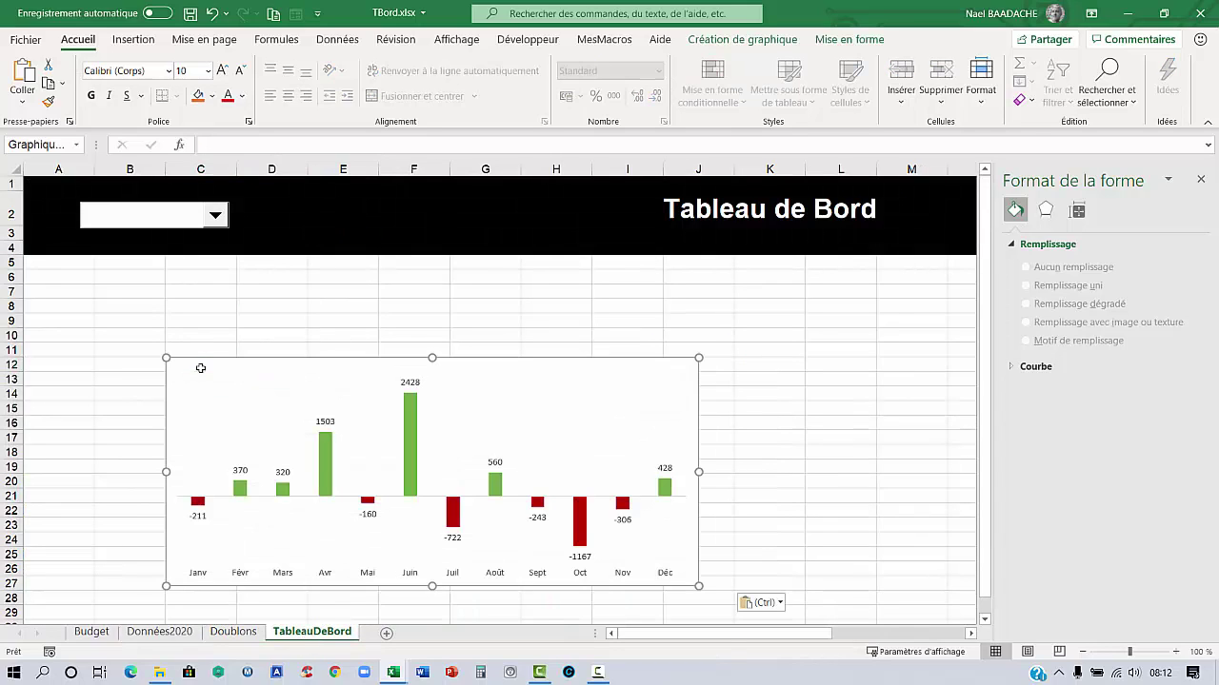
left_click_drag(503, 364, 676, 276)
left_click_drag(869, 388, 817, 387)
left_click_drag(578, 502, 578, 470)
left_click(634, 524)
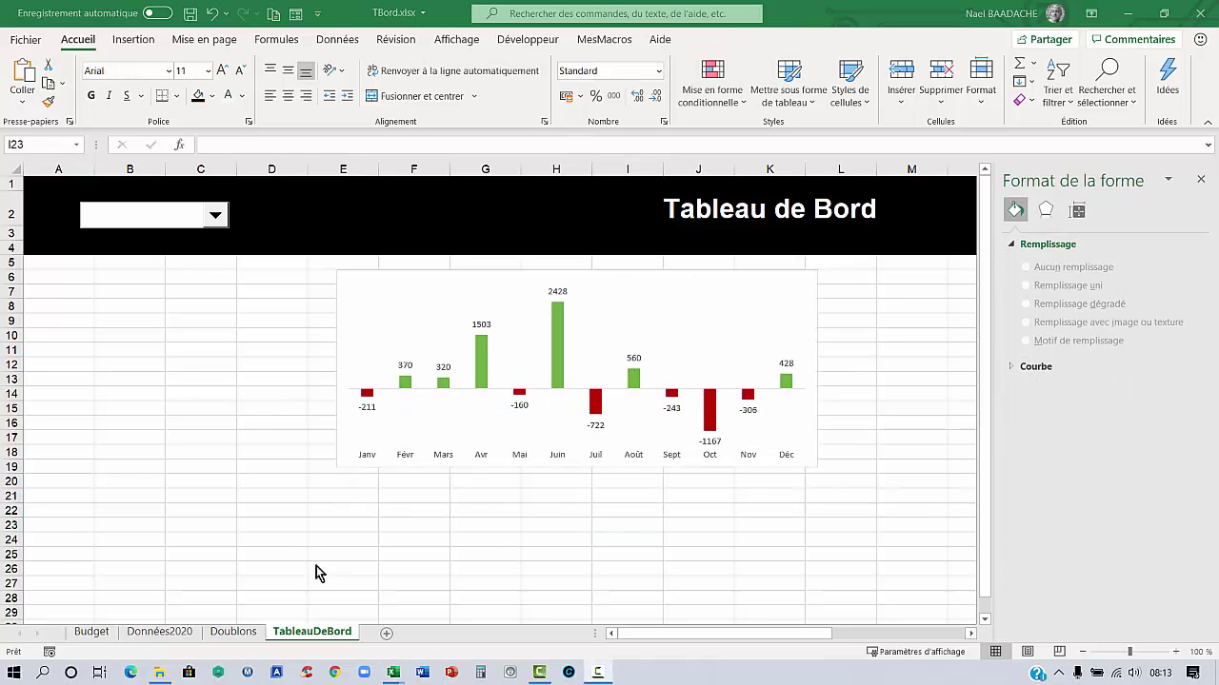
Format the Réalisé, Budget and Ecart values as euro accounting with no decimals
left_click(167, 635)
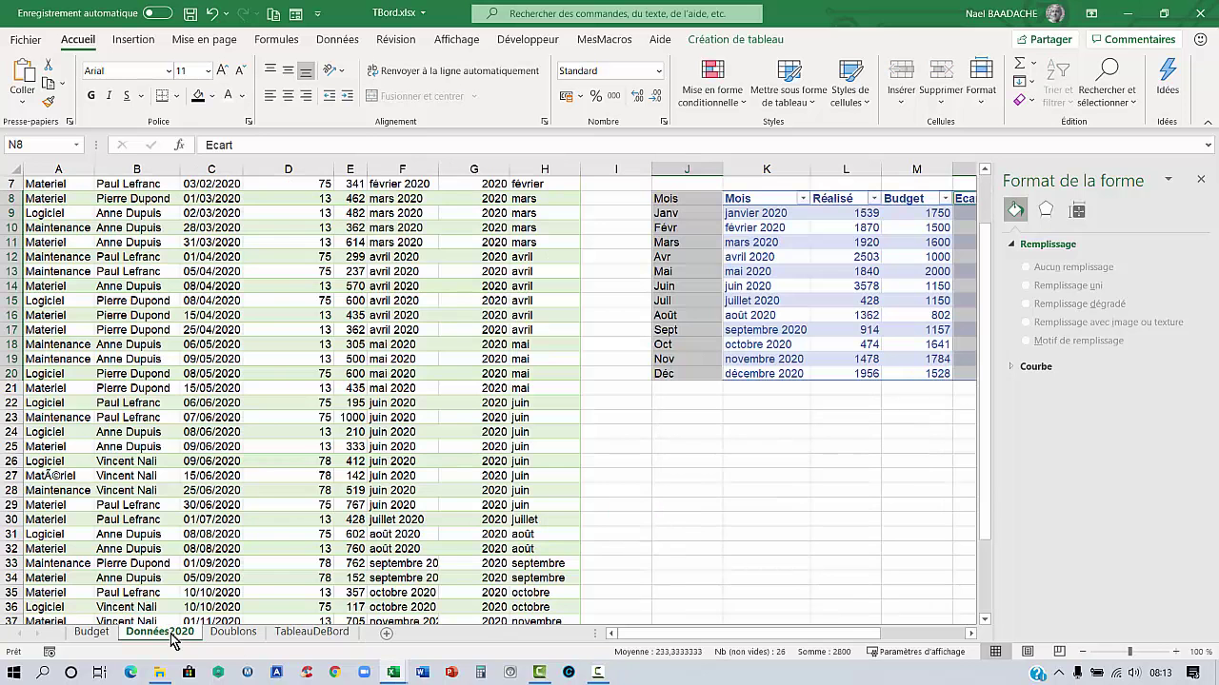
left_click_drag(672, 640, 783, 634)
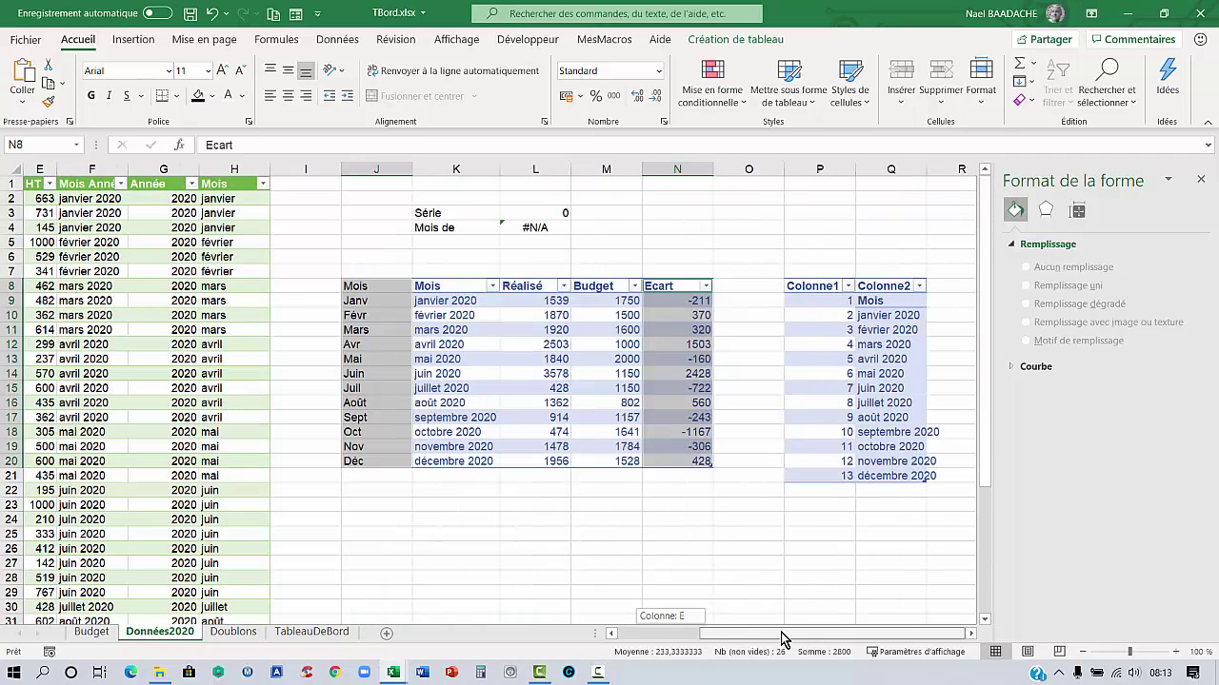
left_click(1201, 181)
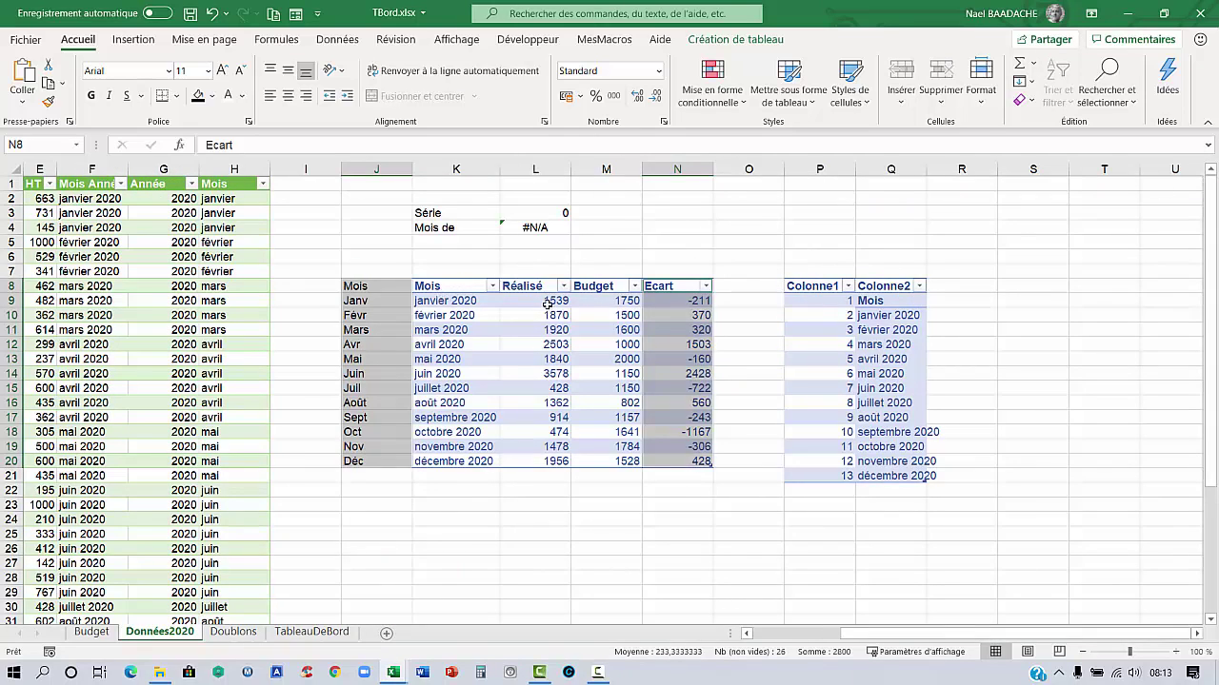
left_click_drag(547, 303, 705, 464)
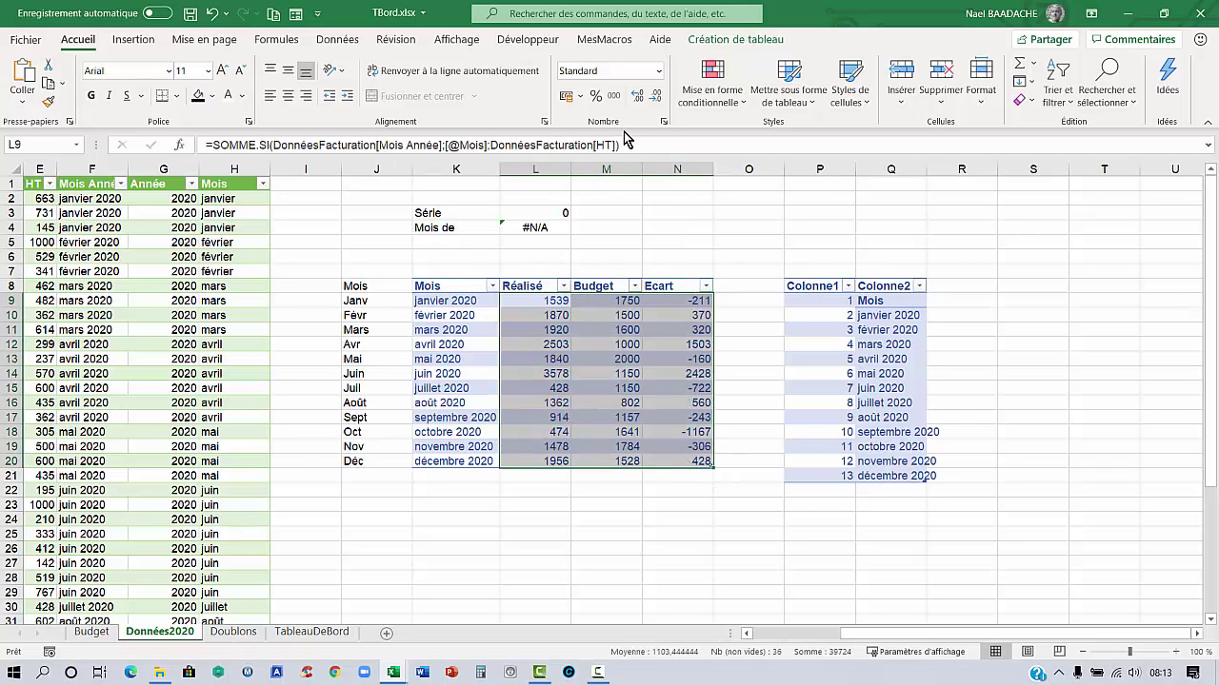
left_click(567, 96)
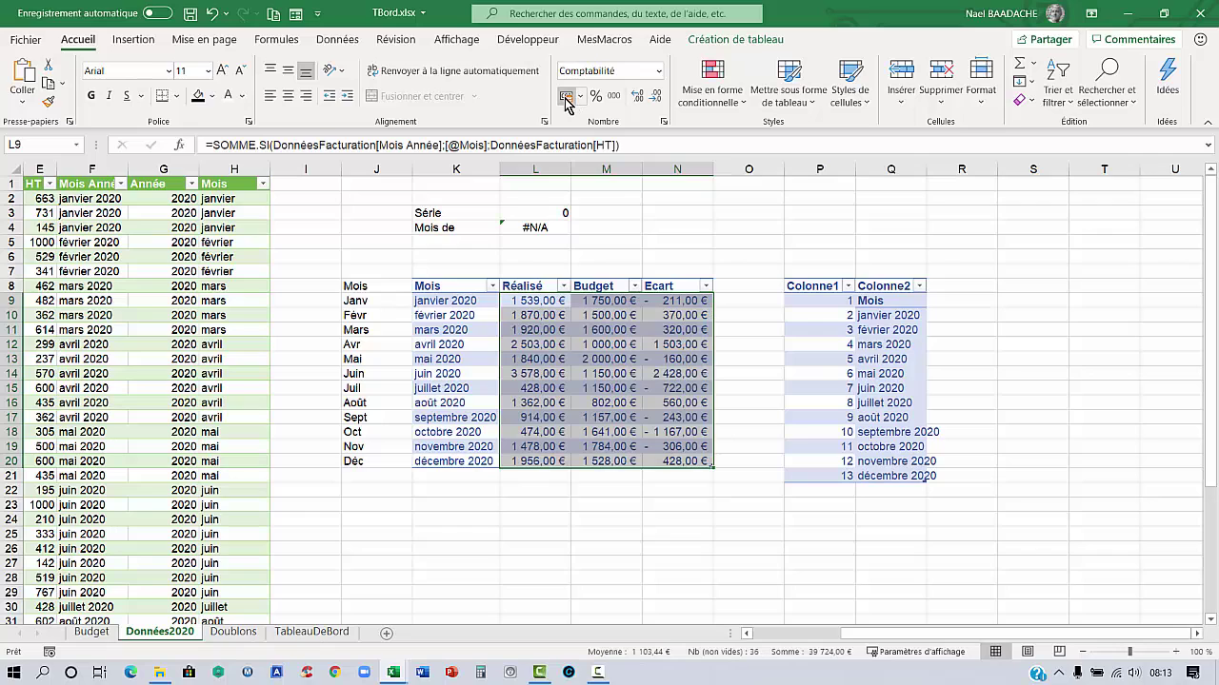
left_click(656, 99)
left_click(656, 99)
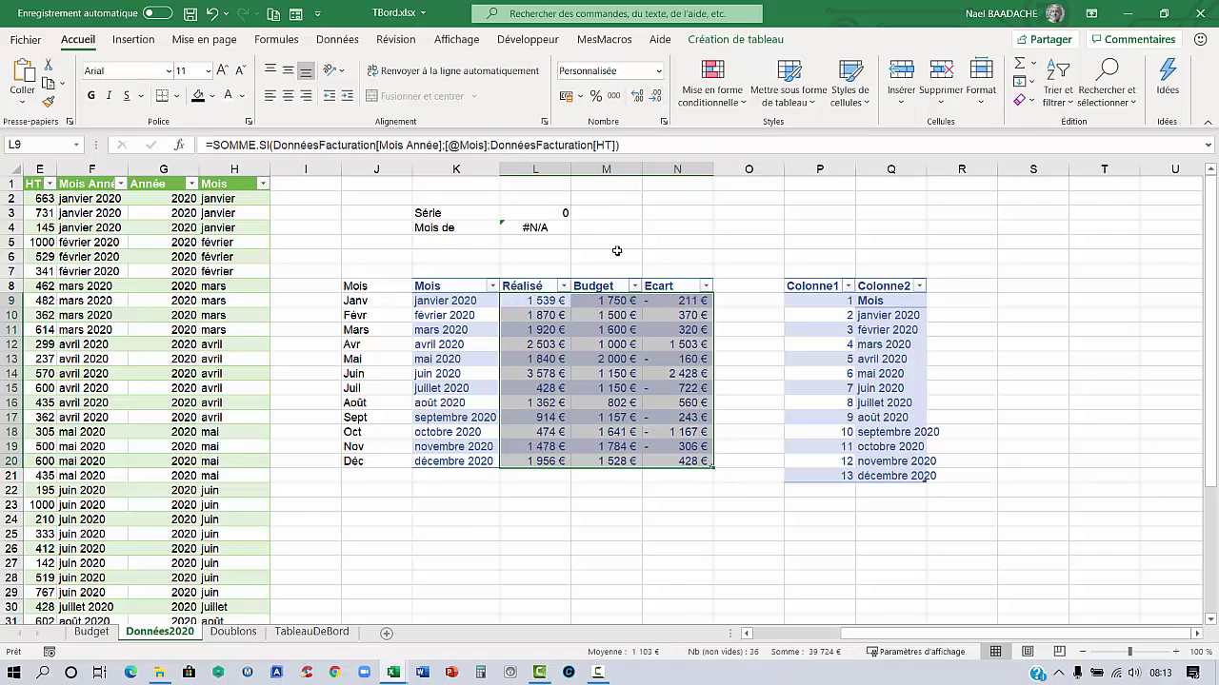
left_click(620, 219)
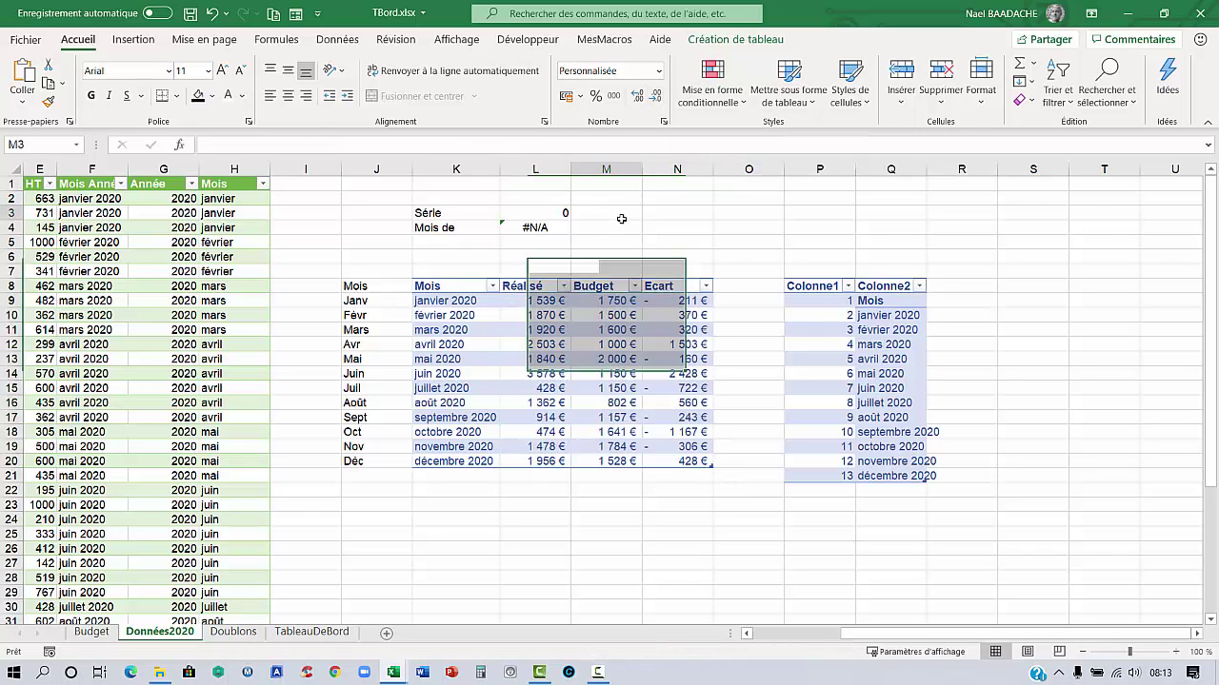
Set the Série value to 1
left_click(535, 211)
type("1")
key("Return")
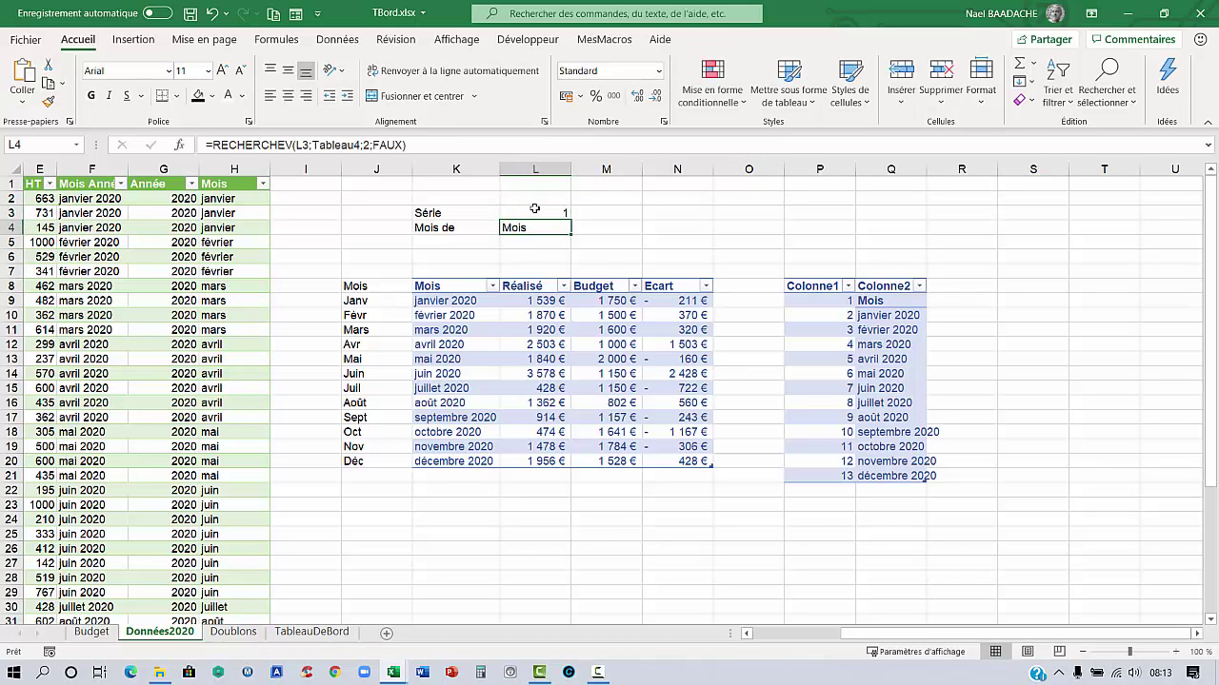
left_click(297, 633)
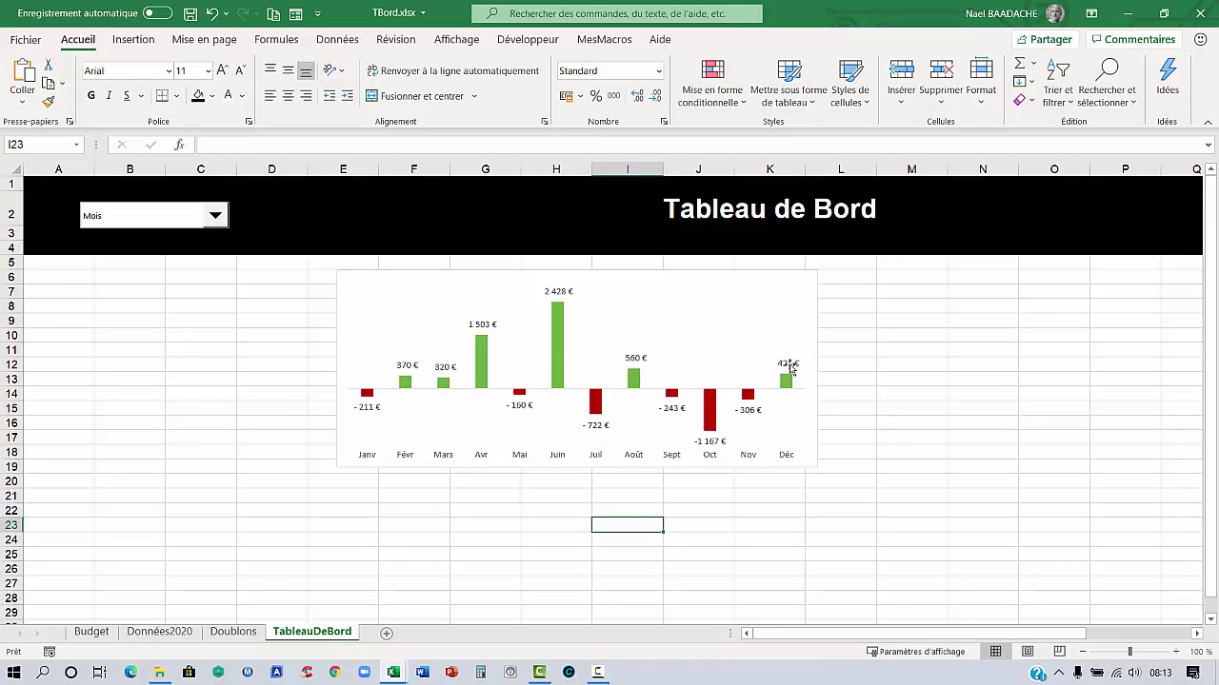
Nudge the variance chart up and right and set its outline to Sans contour
left_click_drag(609, 272, 654, 265)
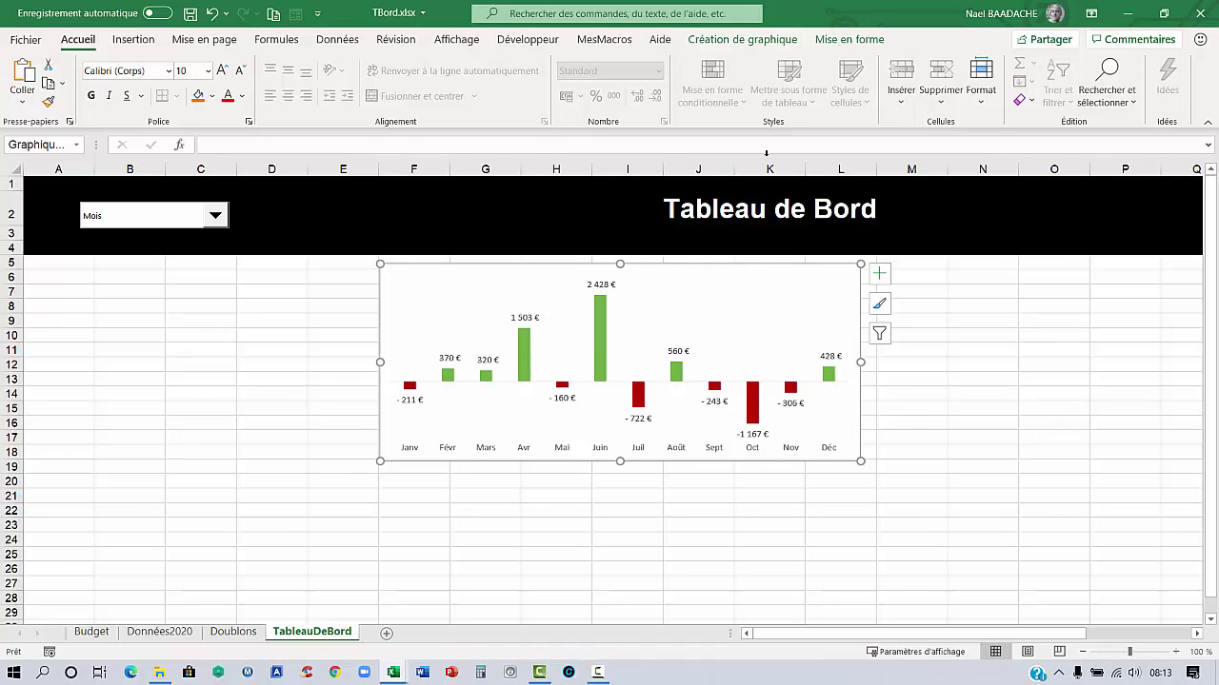
left_click(847, 40)
left_click(496, 82)
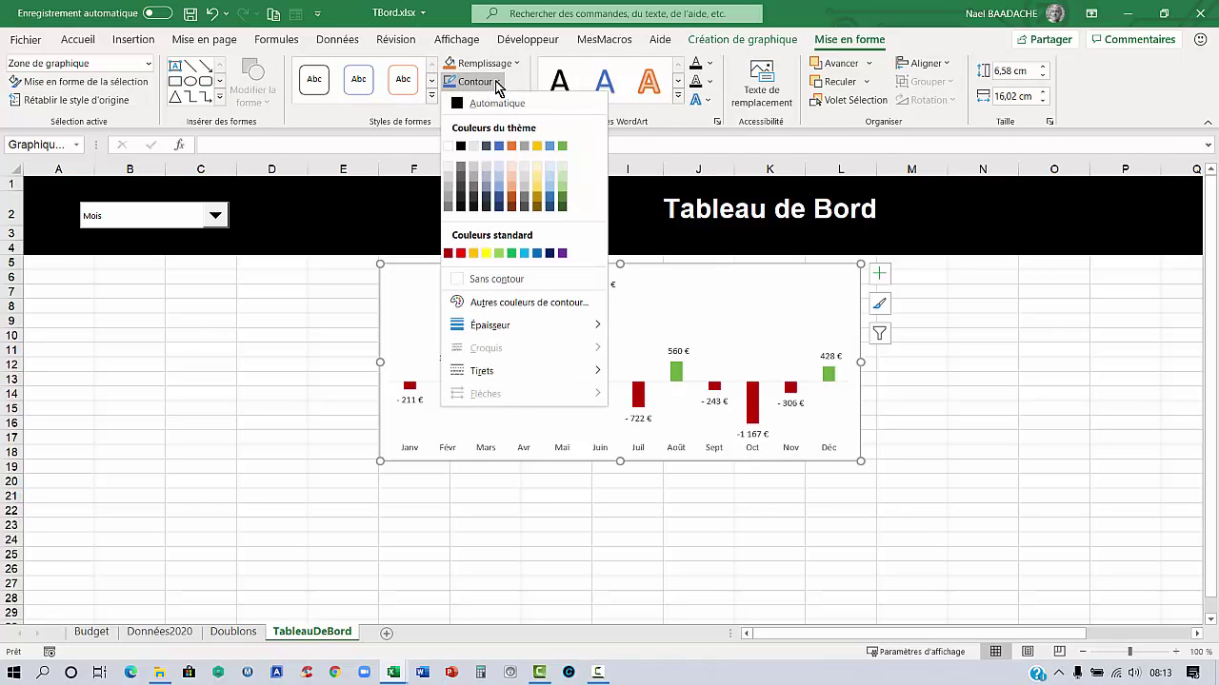
left_click(498, 279)
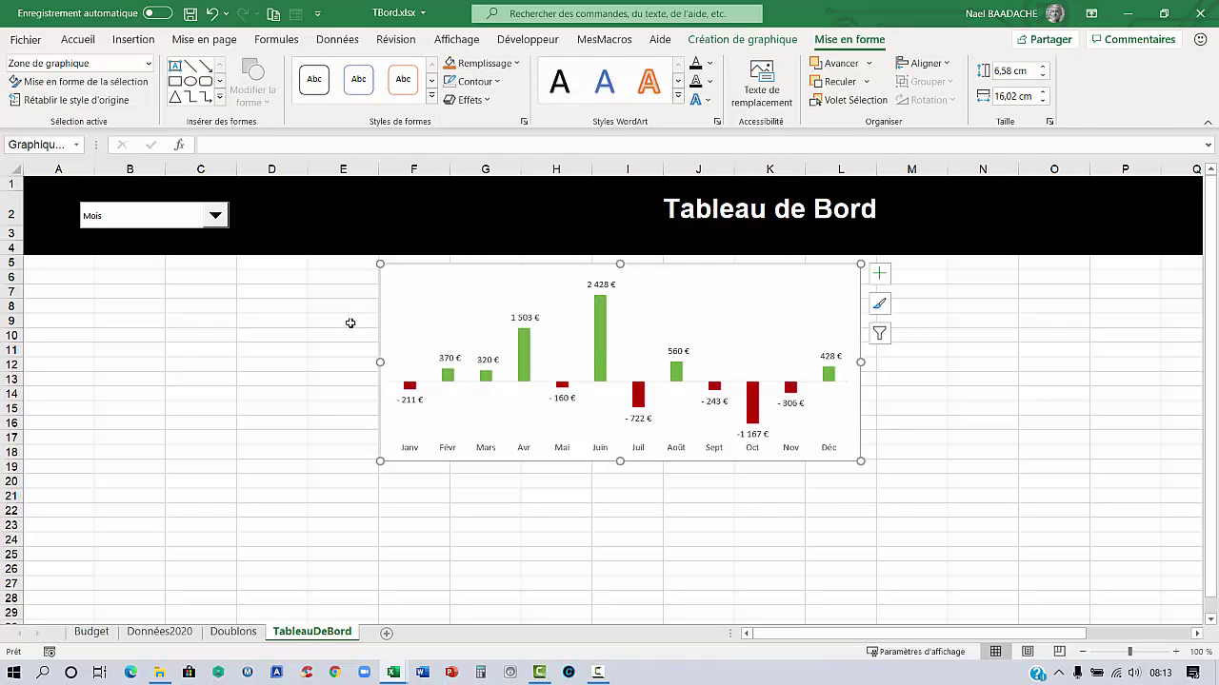
left_click(321, 329)
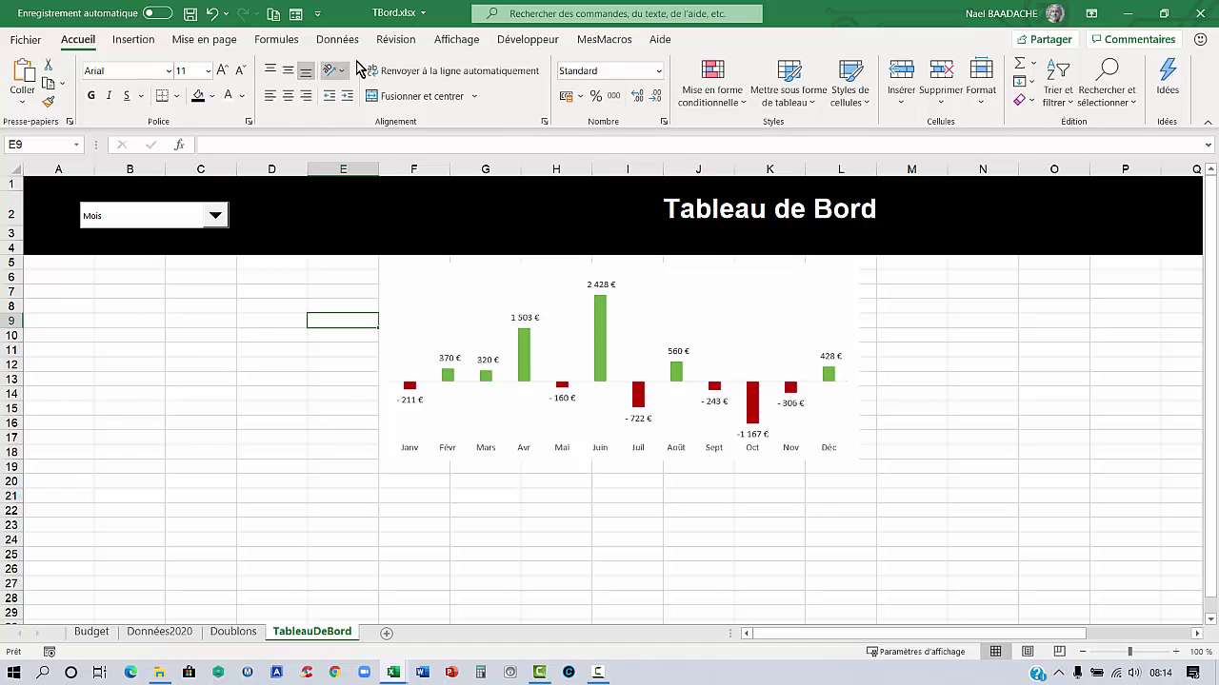
Hide the TableauDeBord sheet's gridlines
left_click(459, 41)
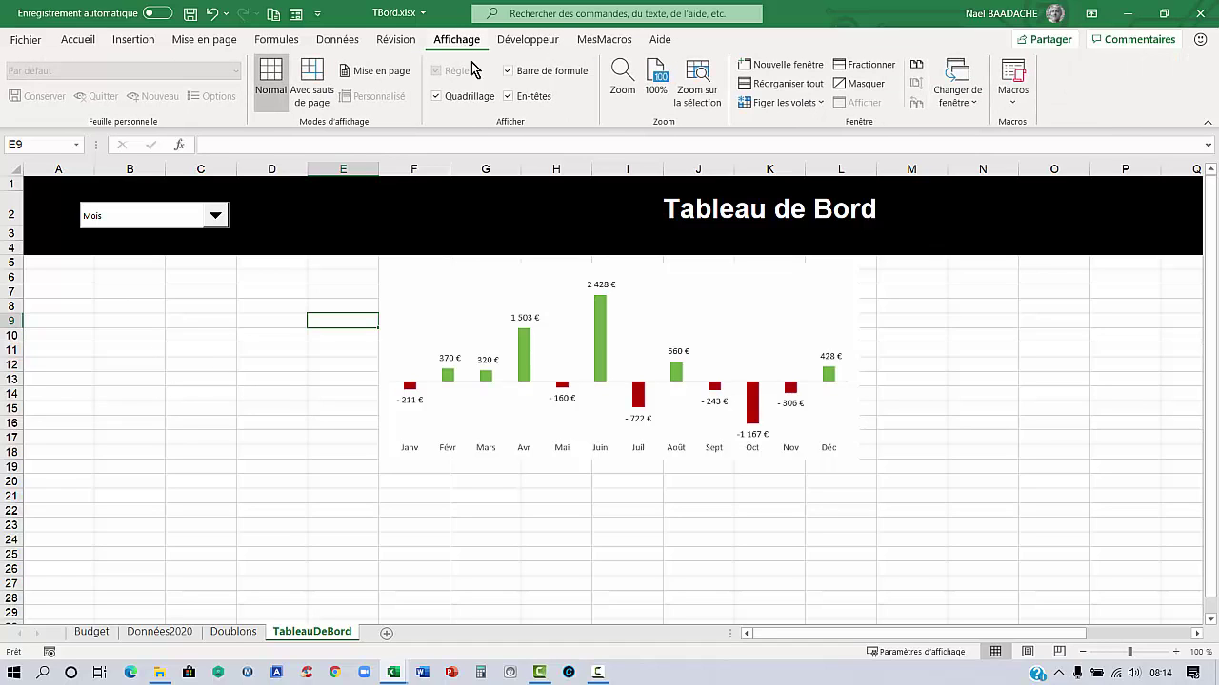
left_click(437, 97)
left_click(213, 296)
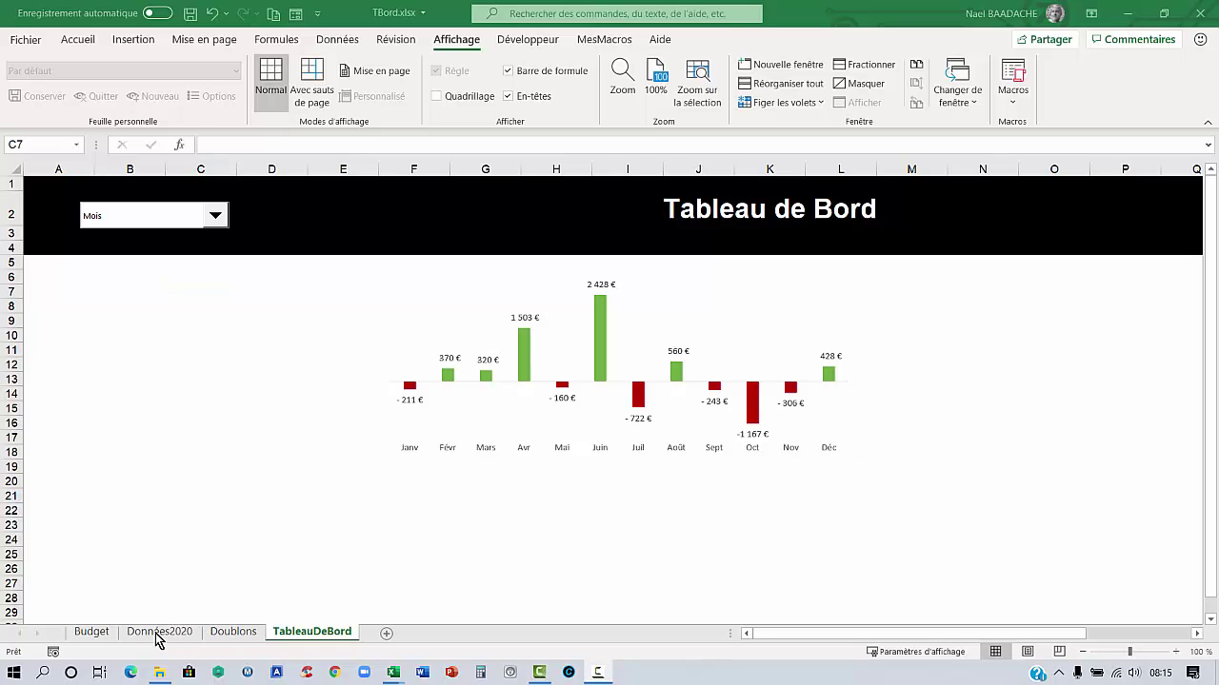
On Données2020, select the Réalisé and Budget values to check their totals
left_click(158, 634)
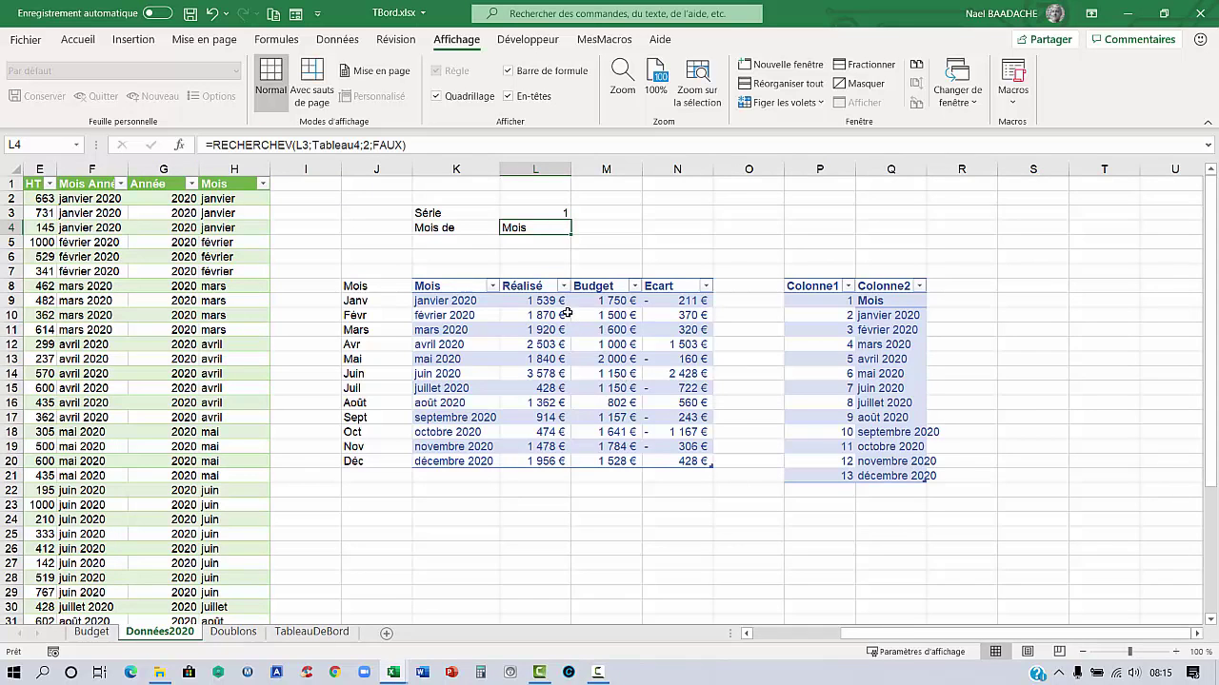
left_click_drag(548, 302, 536, 466)
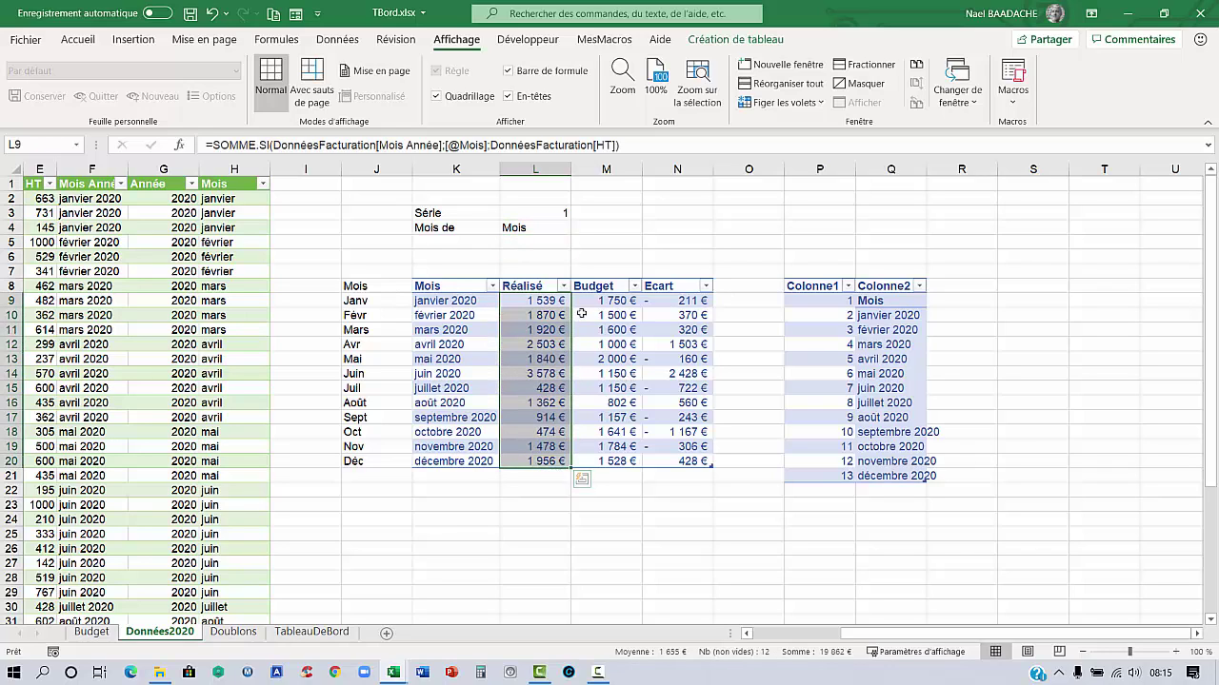
left_click_drag(603, 300, 607, 464)
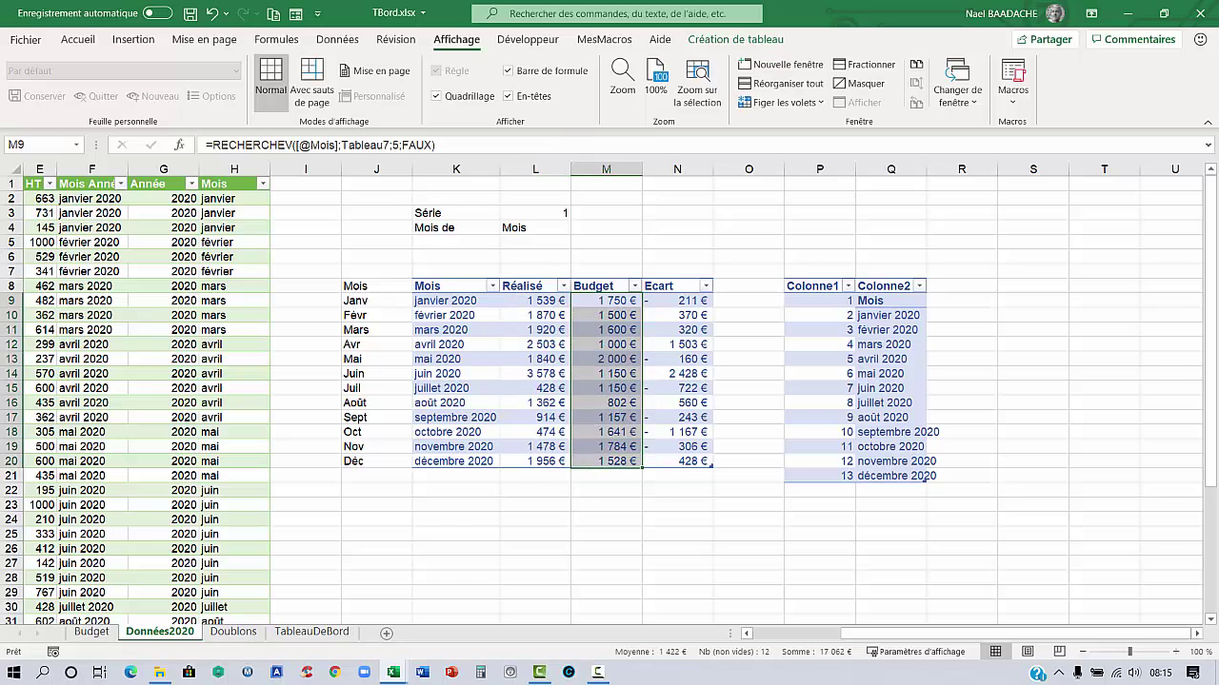
Enter Total Réalisé, Total Budget and Ecart in O2:O4 and start a SI formula beside them
left_click(752, 198)
type("Tot")
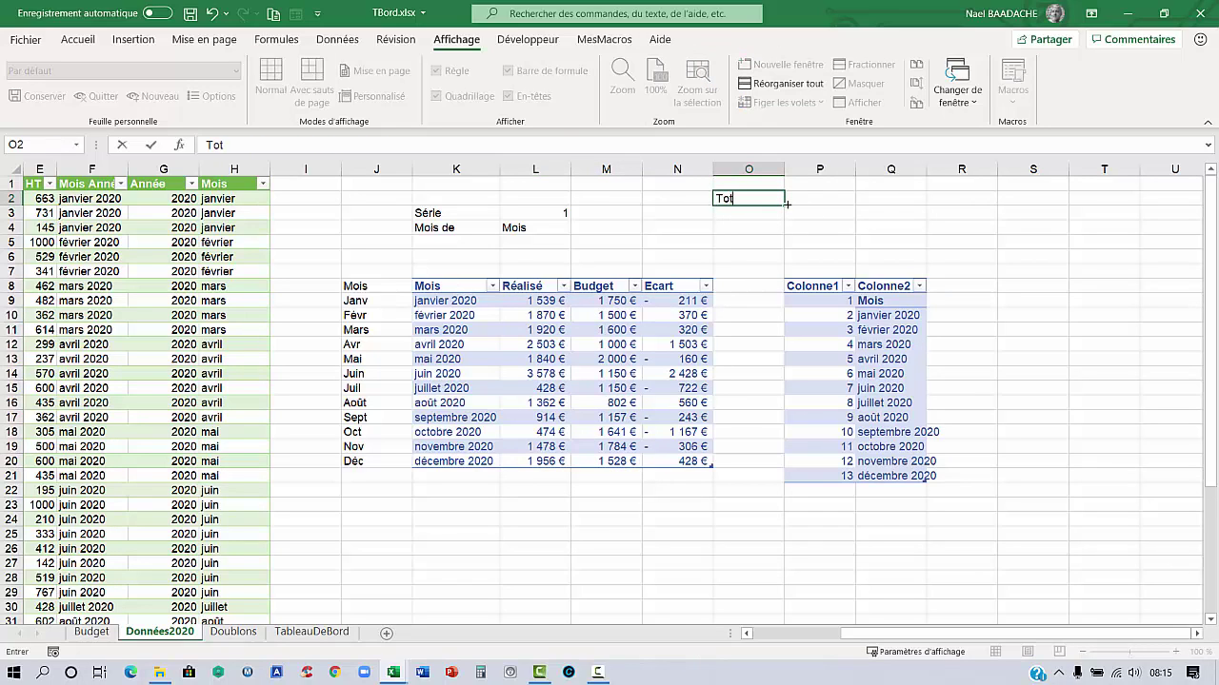
type("al Réalisé")
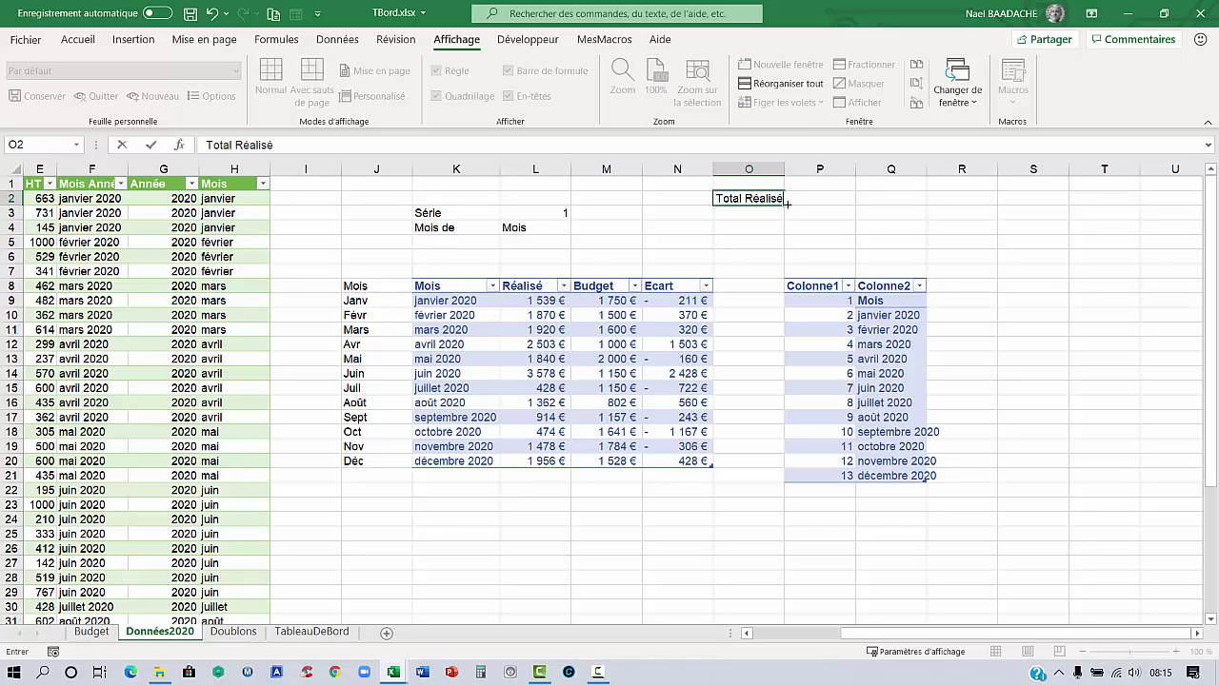
key("Return")
type("Total ")
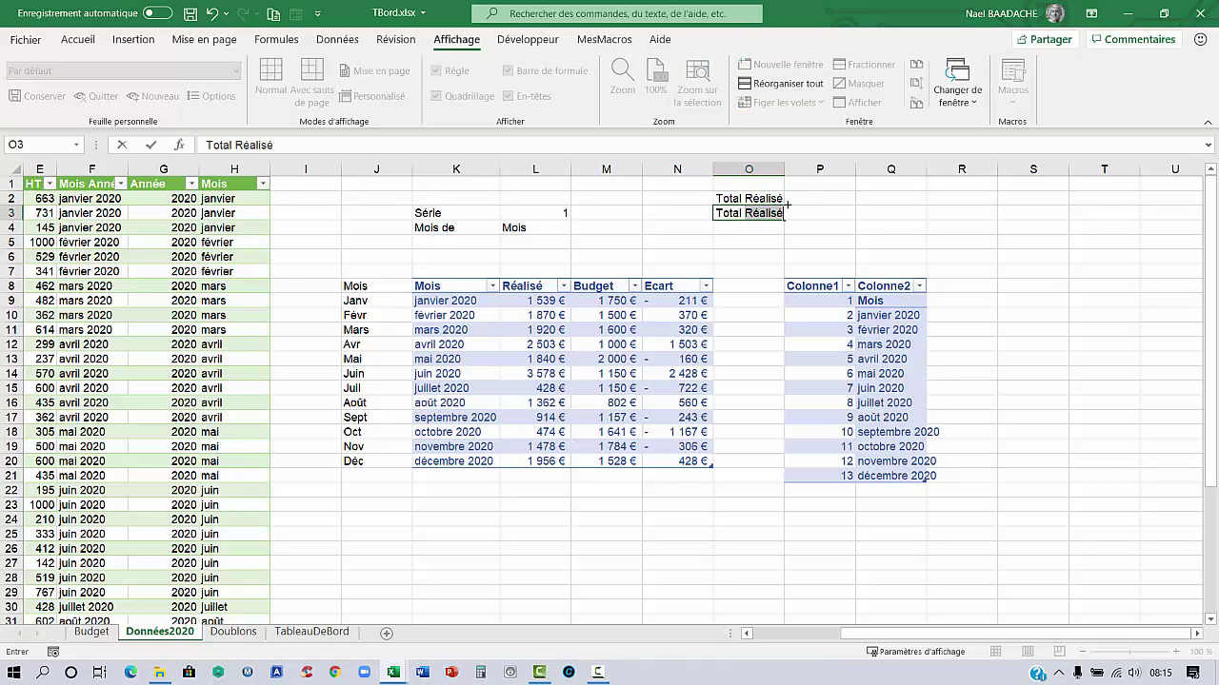
type("Budget")
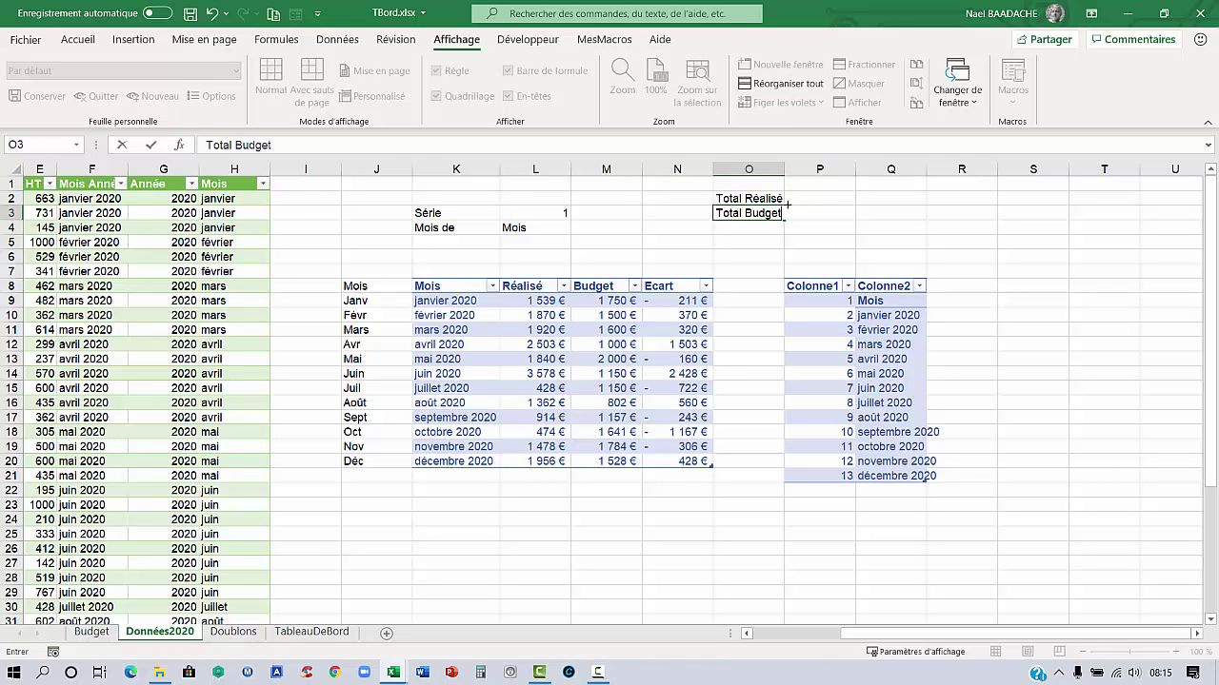
key("Up")
key("Down")
key("Down")
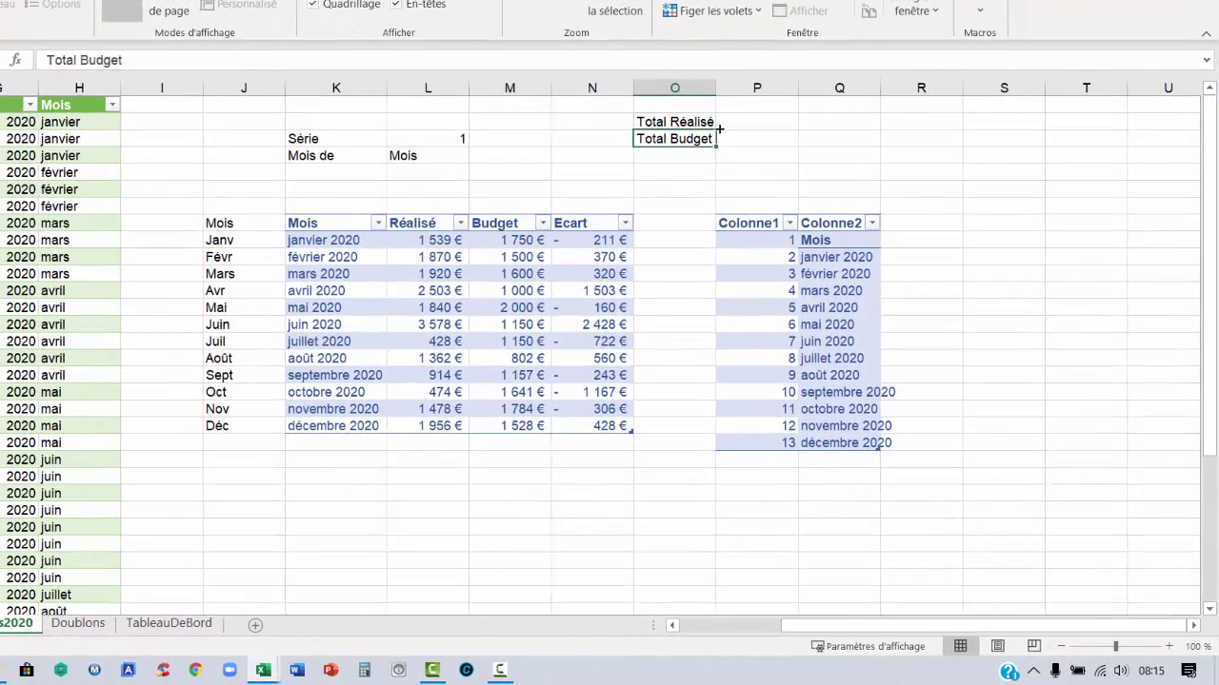
type("Ecart")
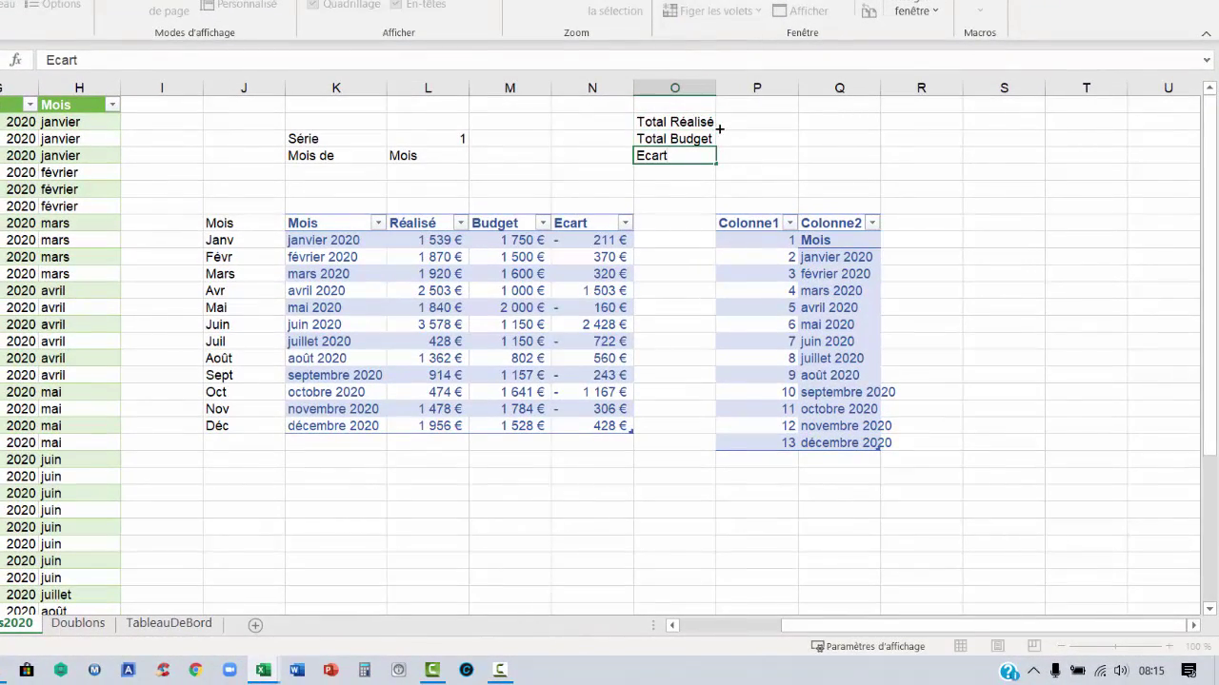
key("Up")
key("Up")
key("Right")
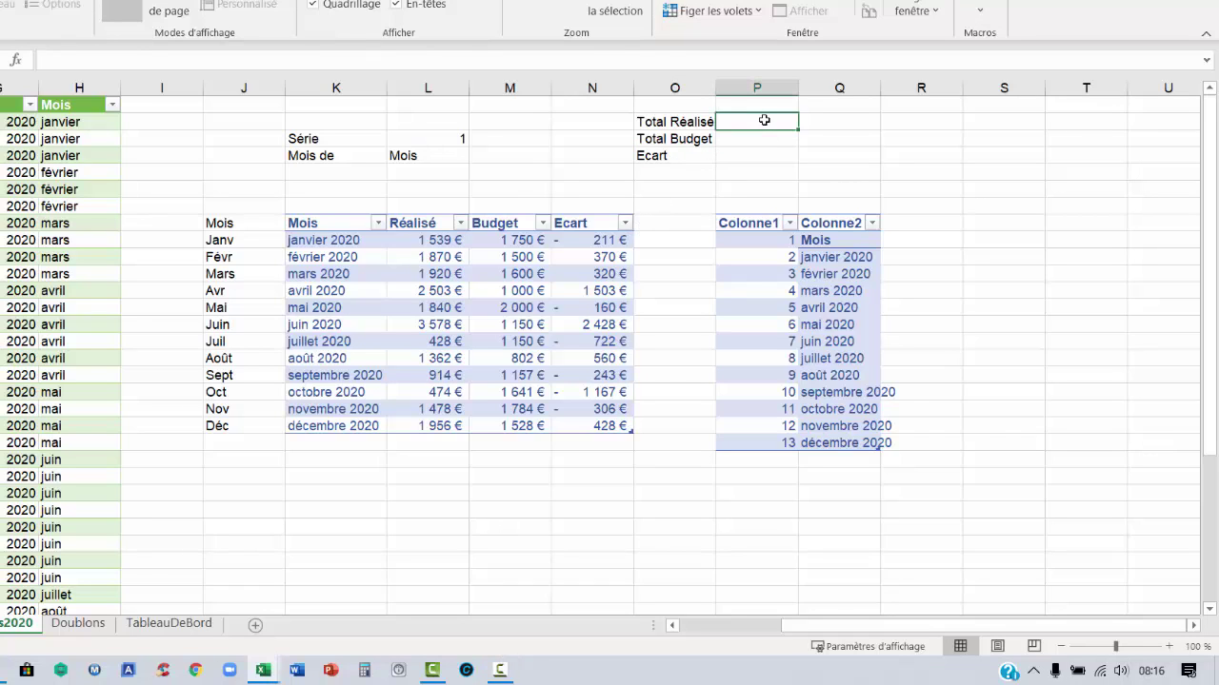
type("=si(")
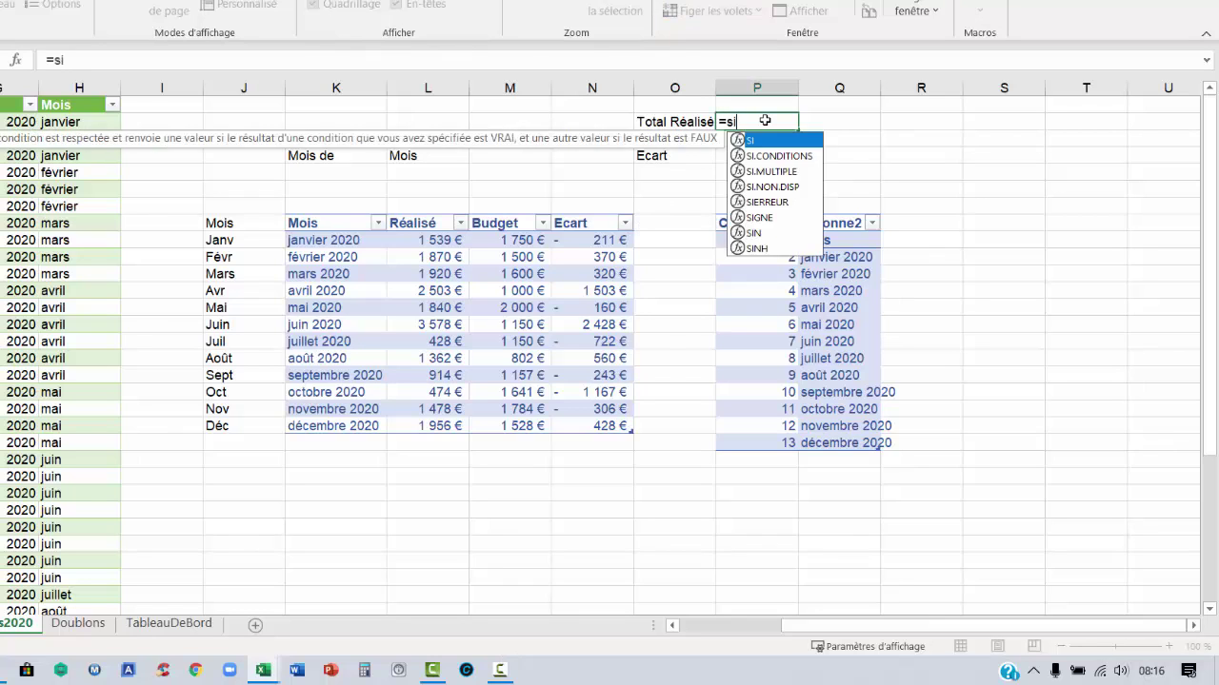
Build the SI test $L$4="Mois" with SOMME(Tableau3[Réalisé]) as the true branch
left_click(403, 155)
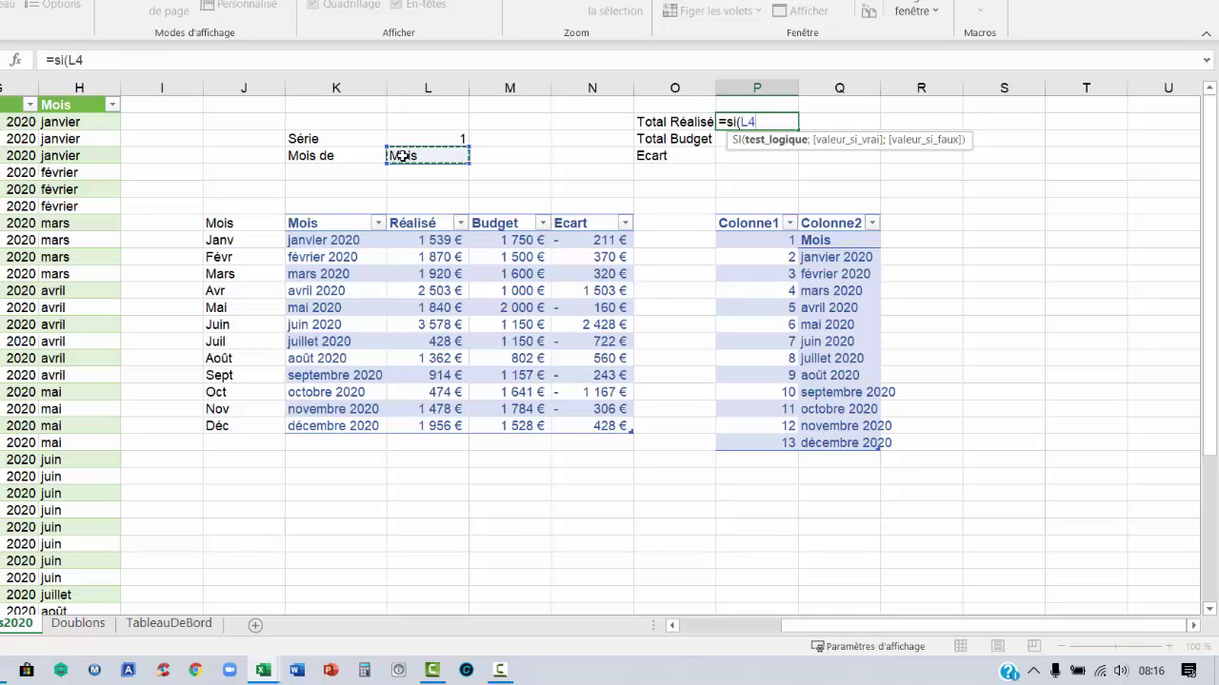
key("F4")
type("=\"")
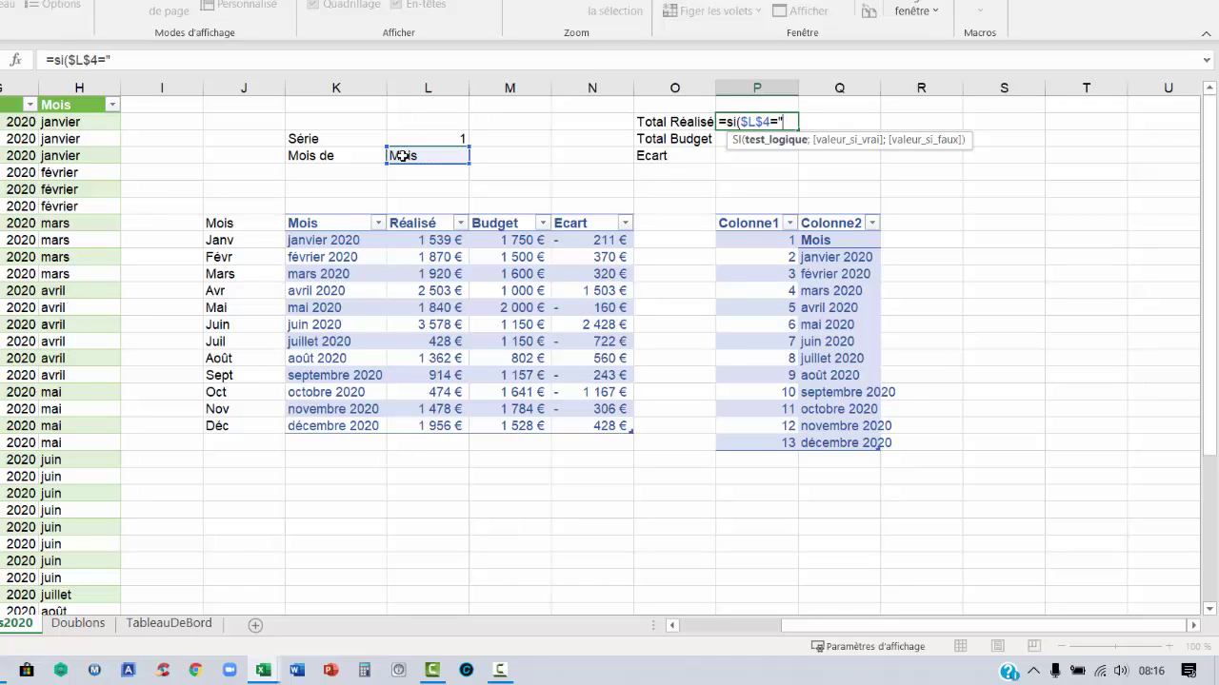
type("Mois\";")
left_click(181, 60)
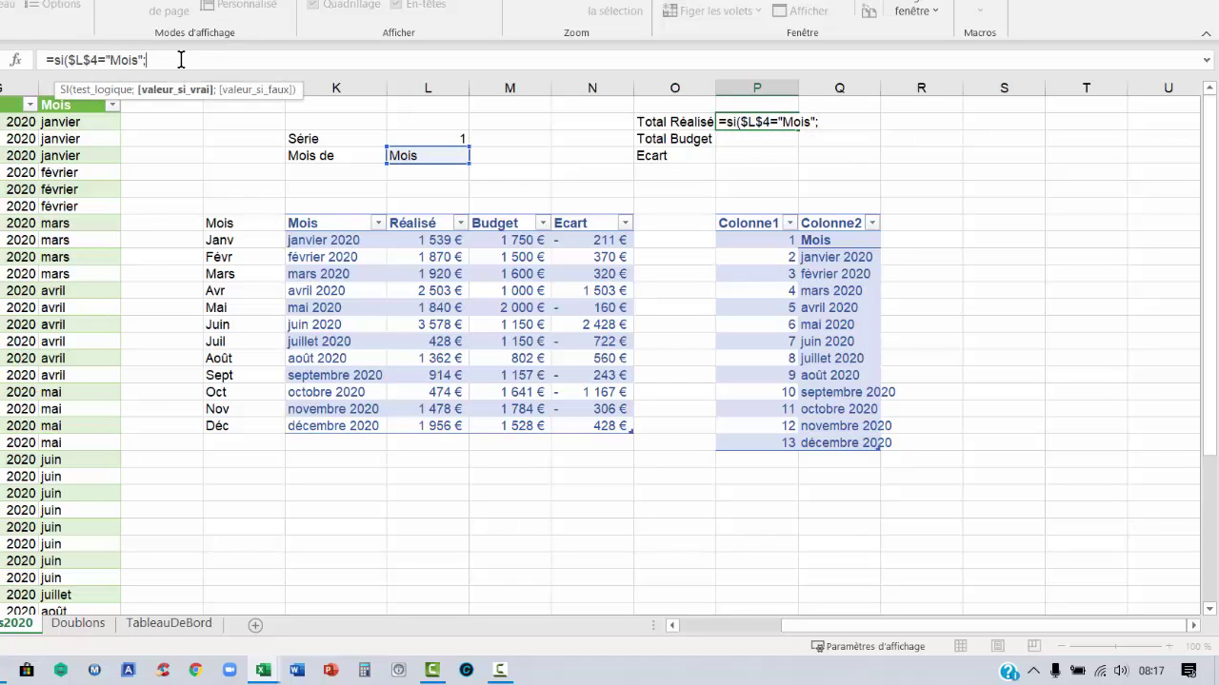
type("somme(")
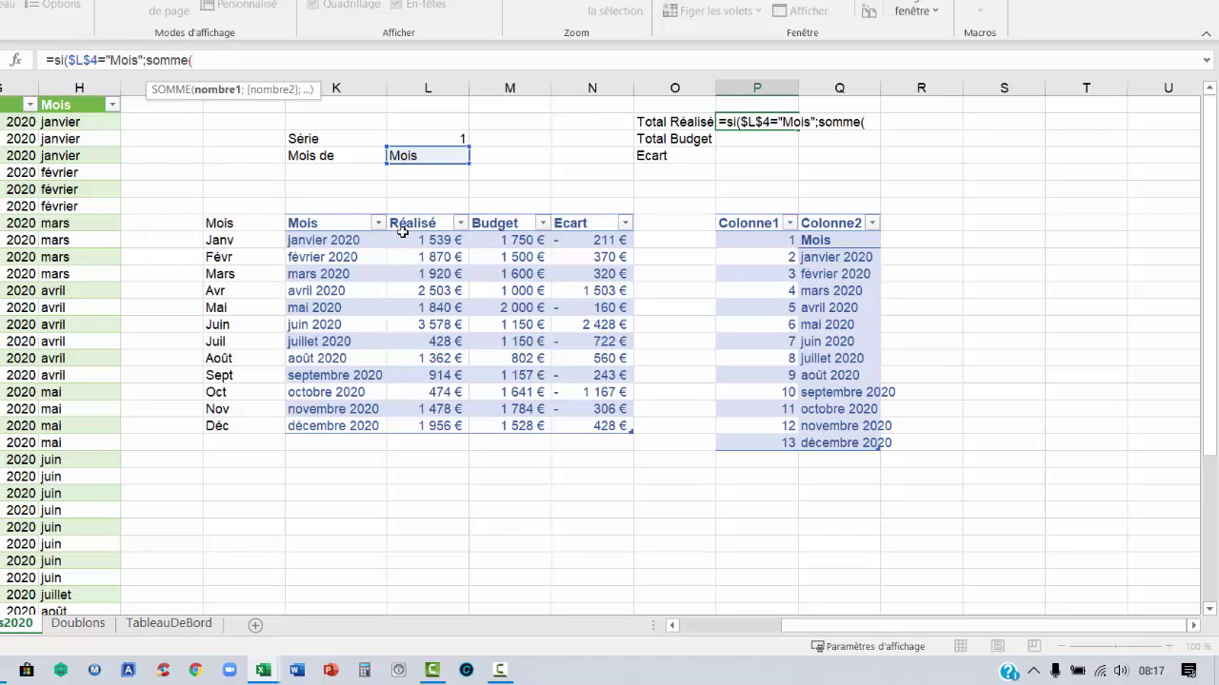
left_click_drag(404, 238, 425, 425)
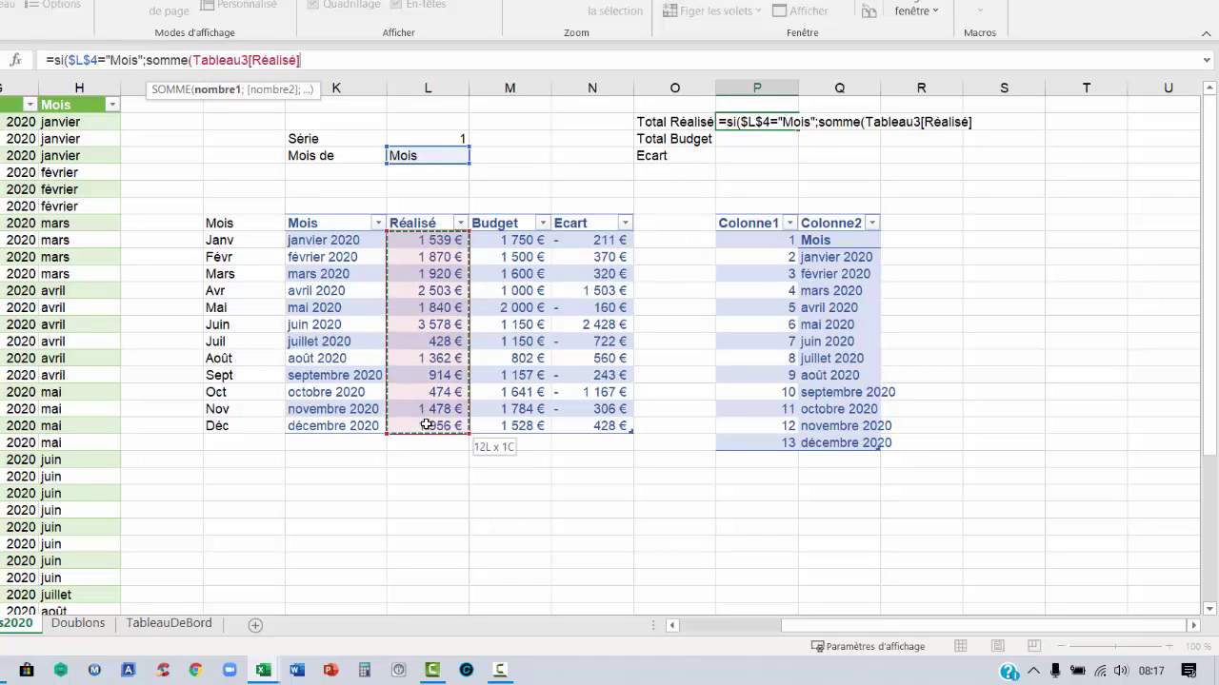
type(")")
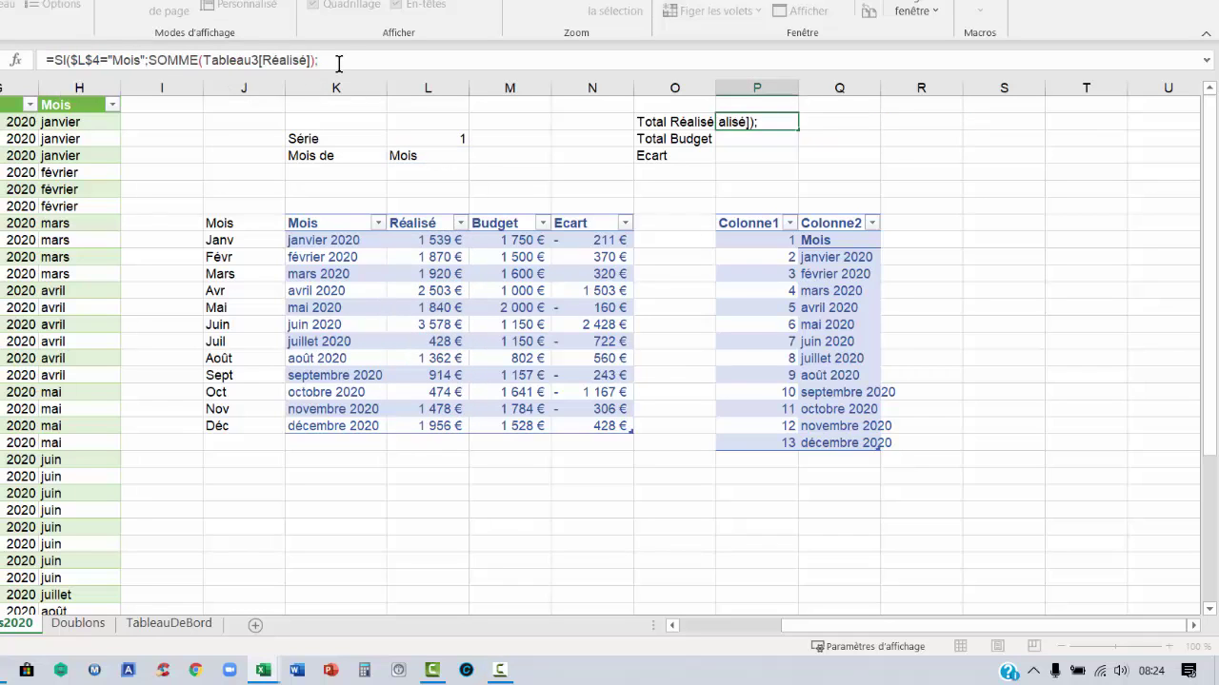
Add the SOMME.SI(Tableau3[Mois];$L$4;Tableau3[Réalisé]) false branch and commit, giving 19862
type(";")
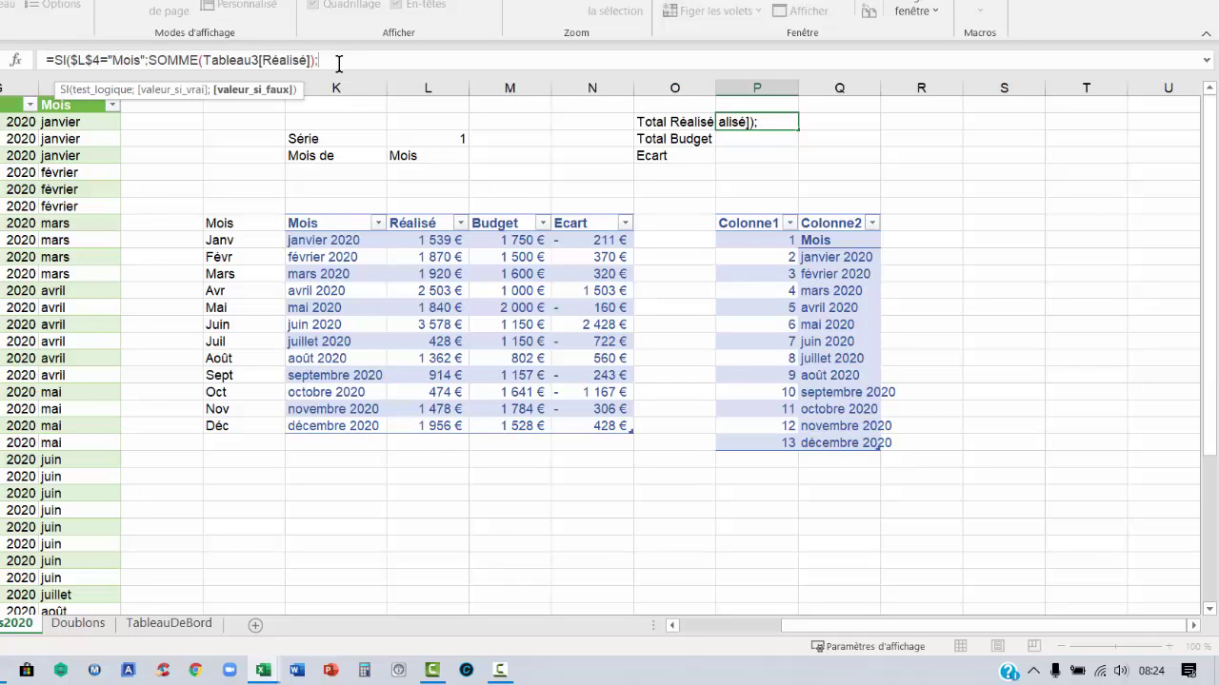
type("somme")
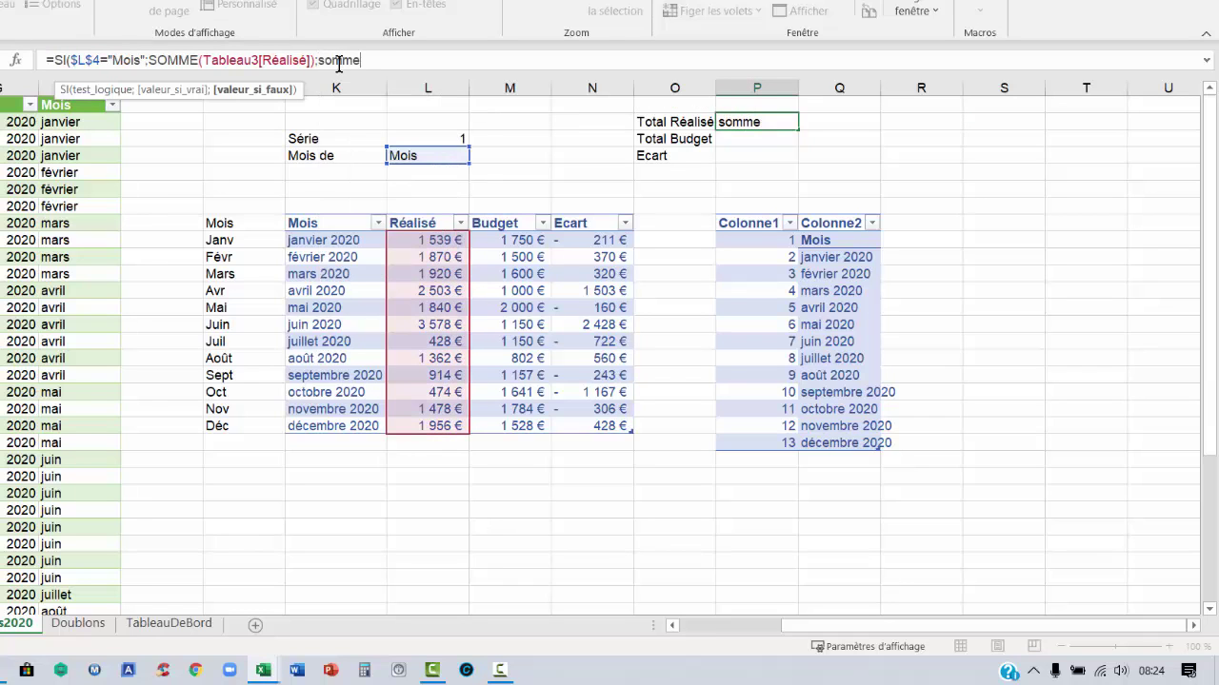
type(".si(")
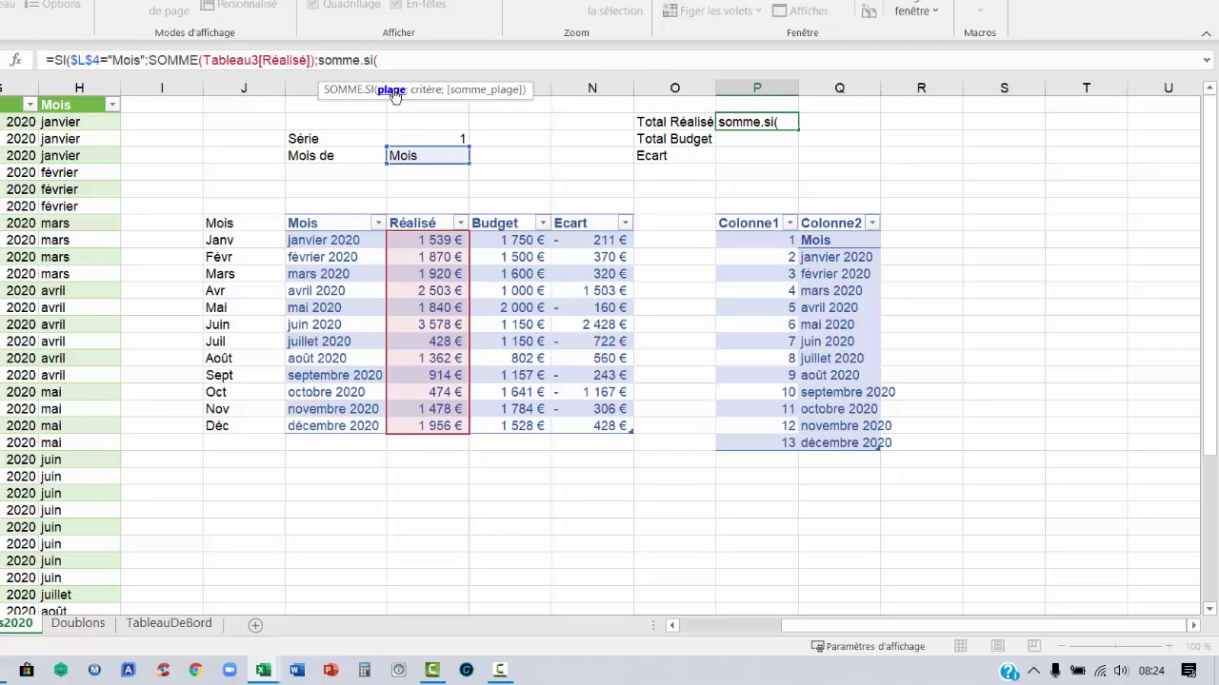
left_click_drag(343, 241, 324, 425)
type(";")
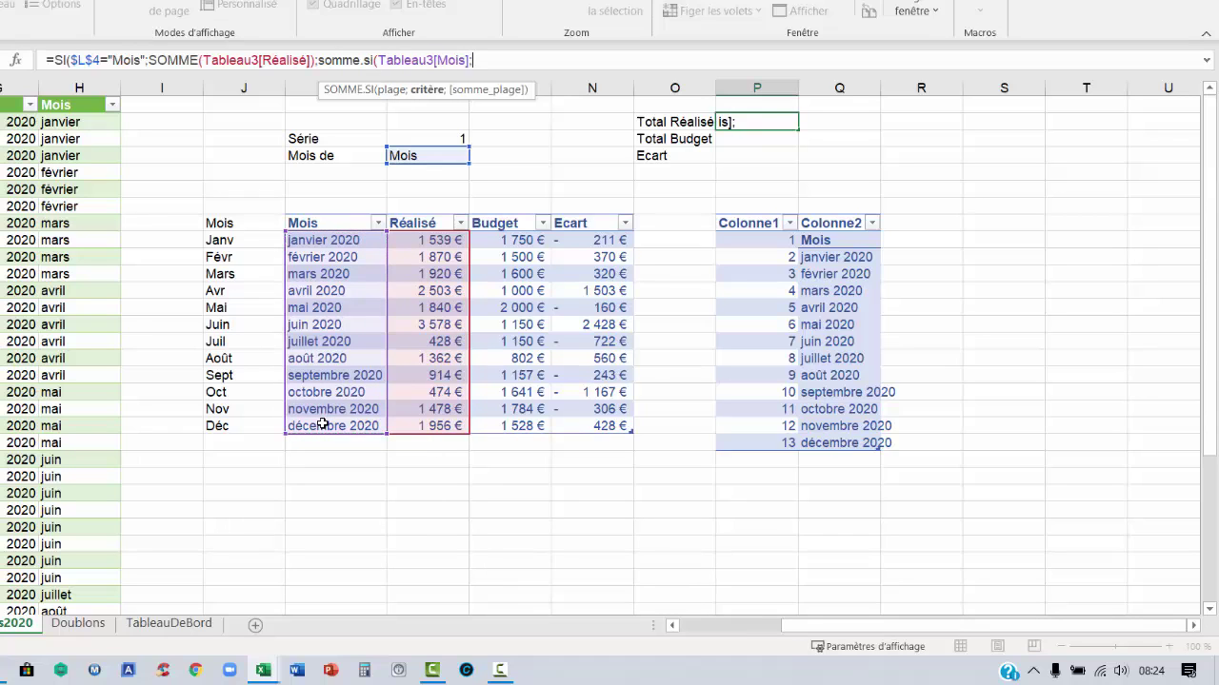
left_click(419, 162)
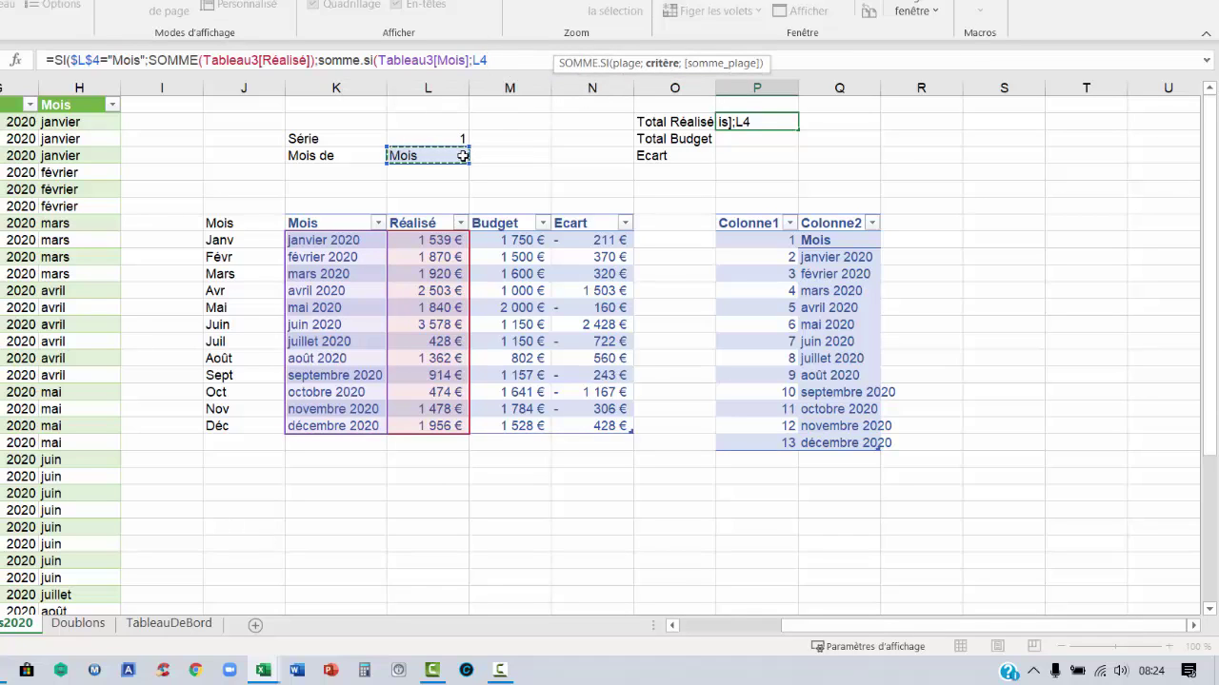
key("F4")
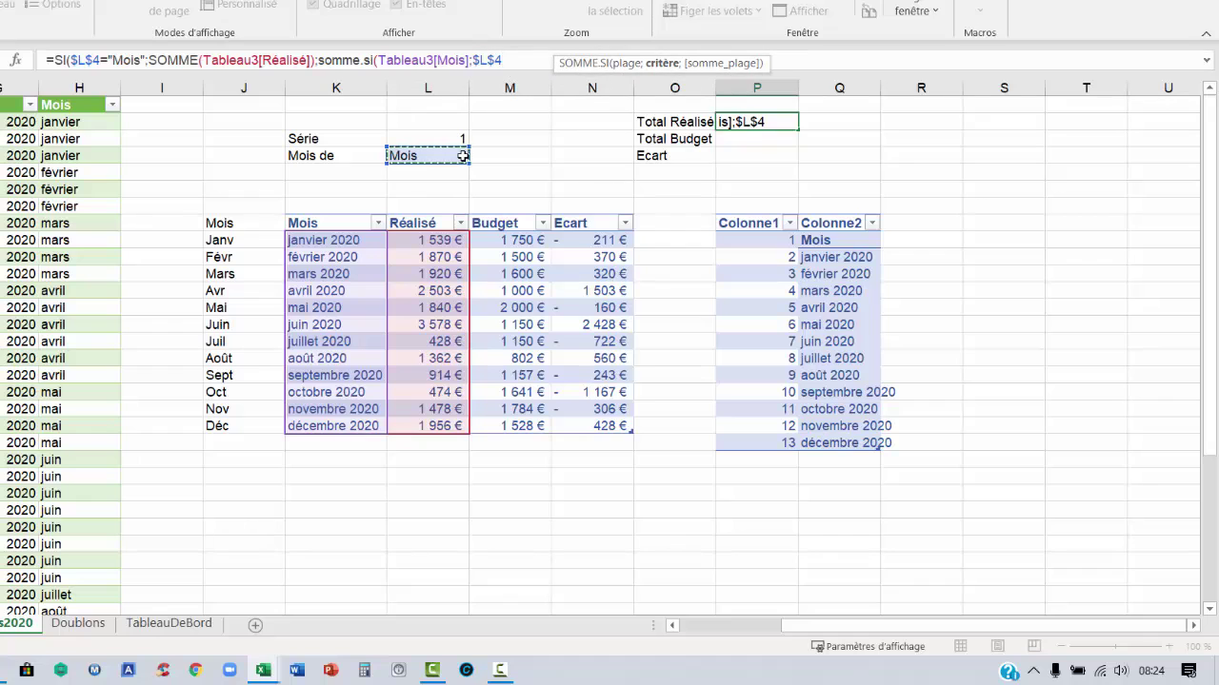
type(";")
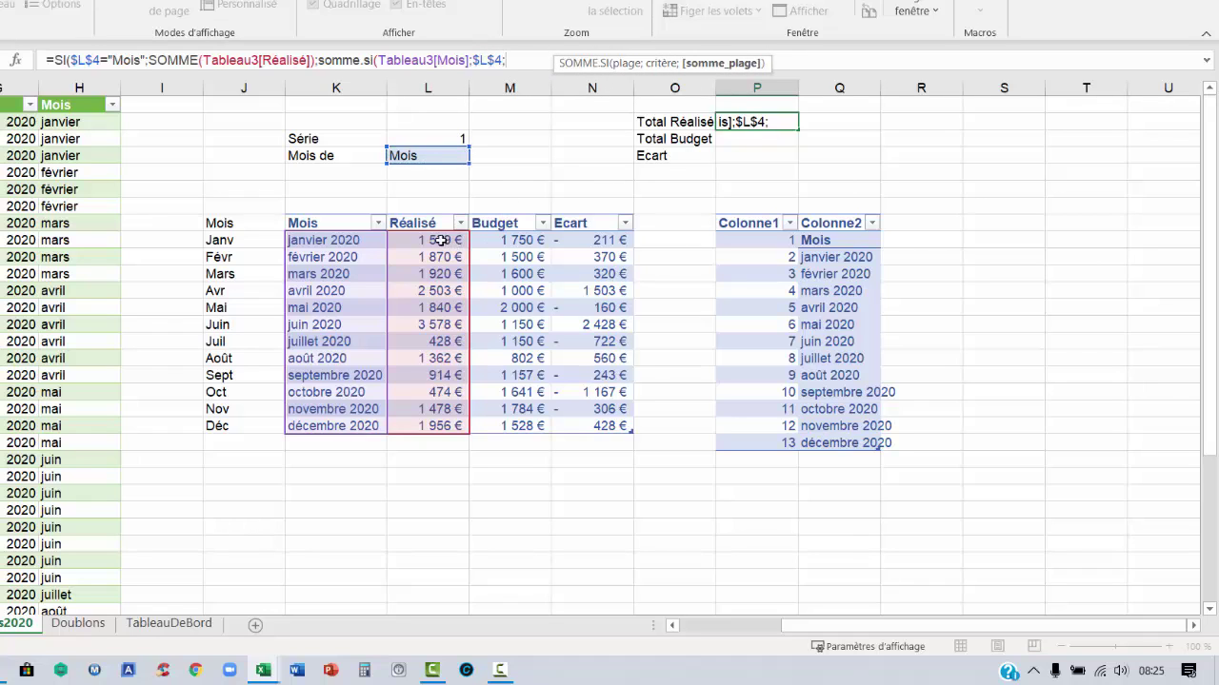
left_click_drag(436, 241, 421, 427)
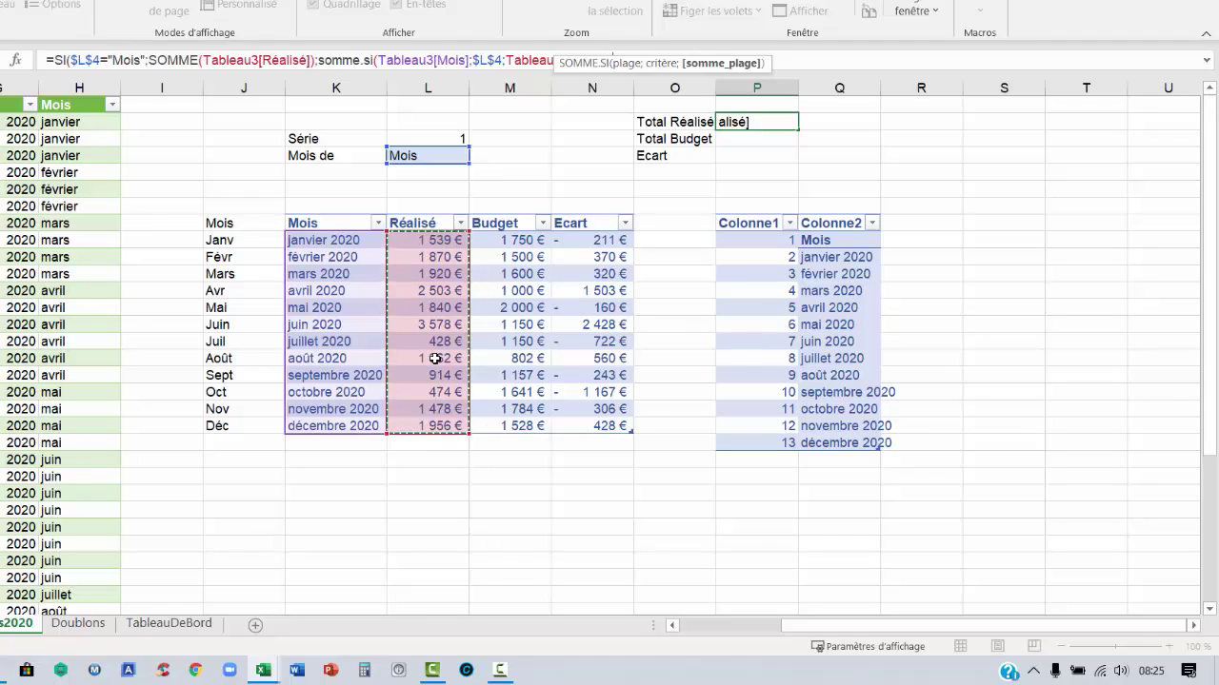
left_click_drag(650, 71, 889, 144)
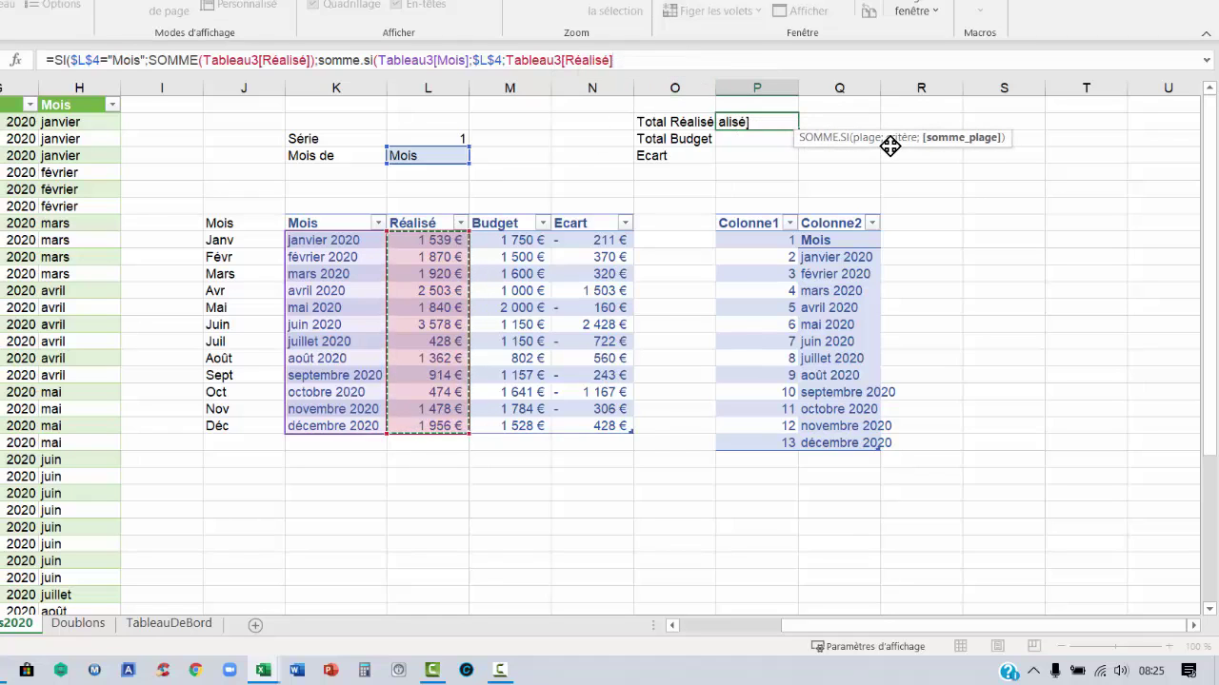
left_click(671, 64)
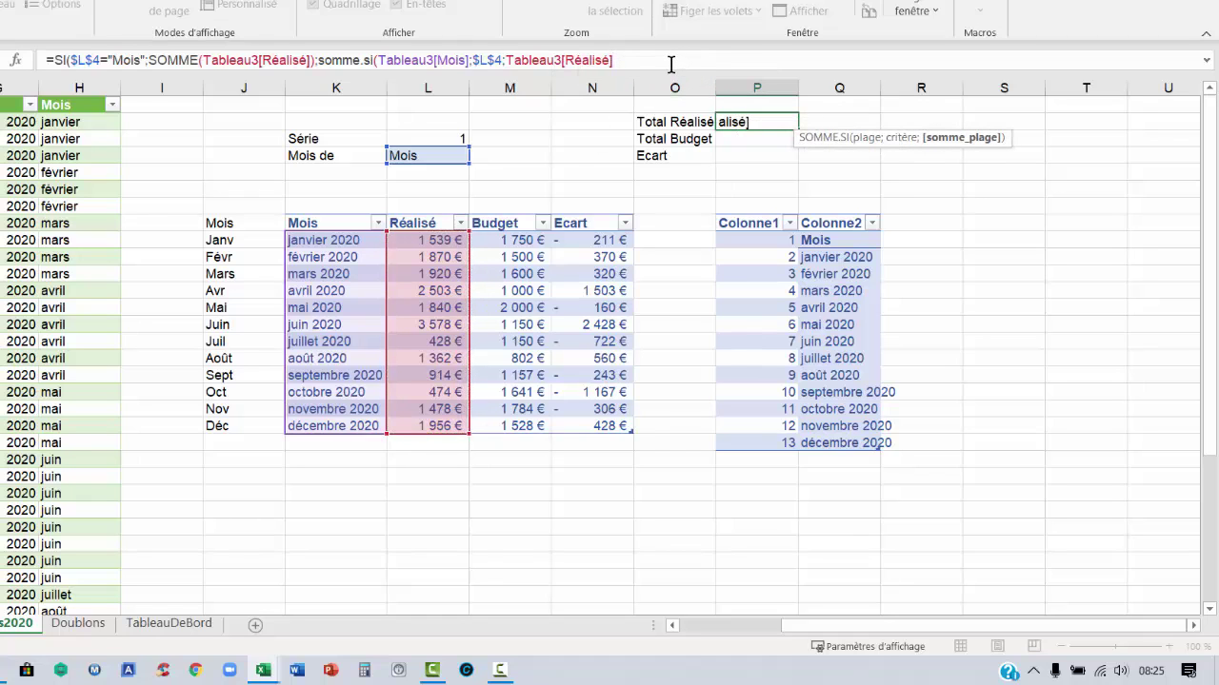
type(")")
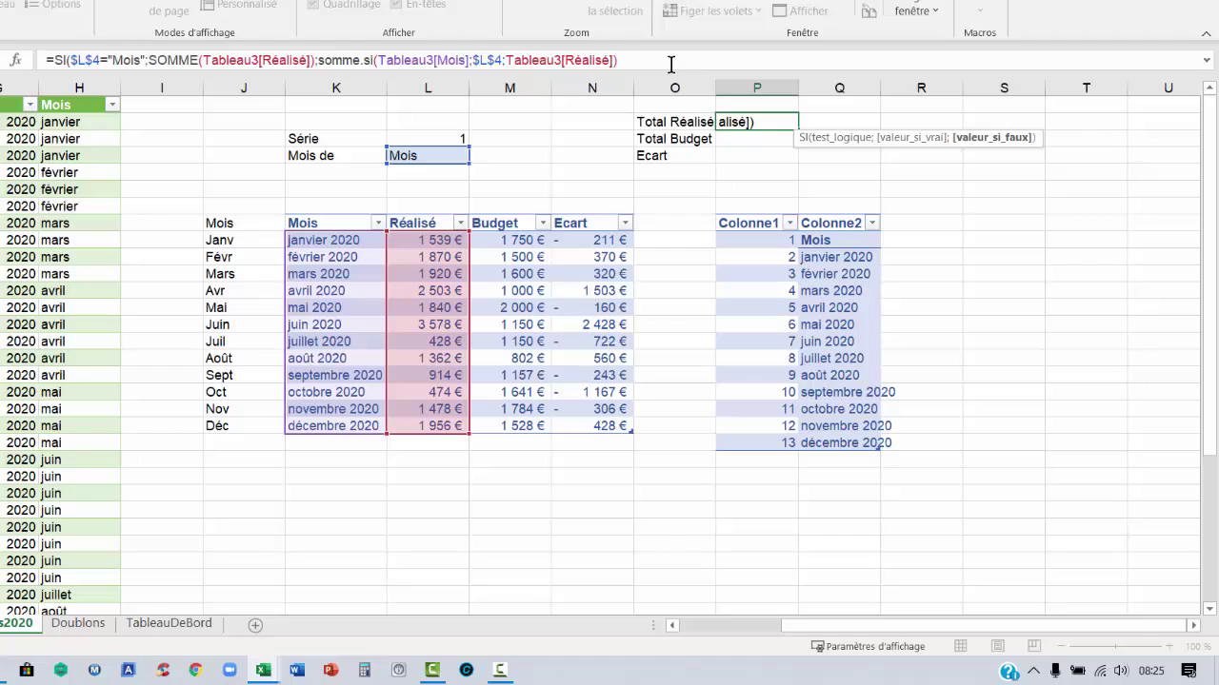
type(")")
key("Return")
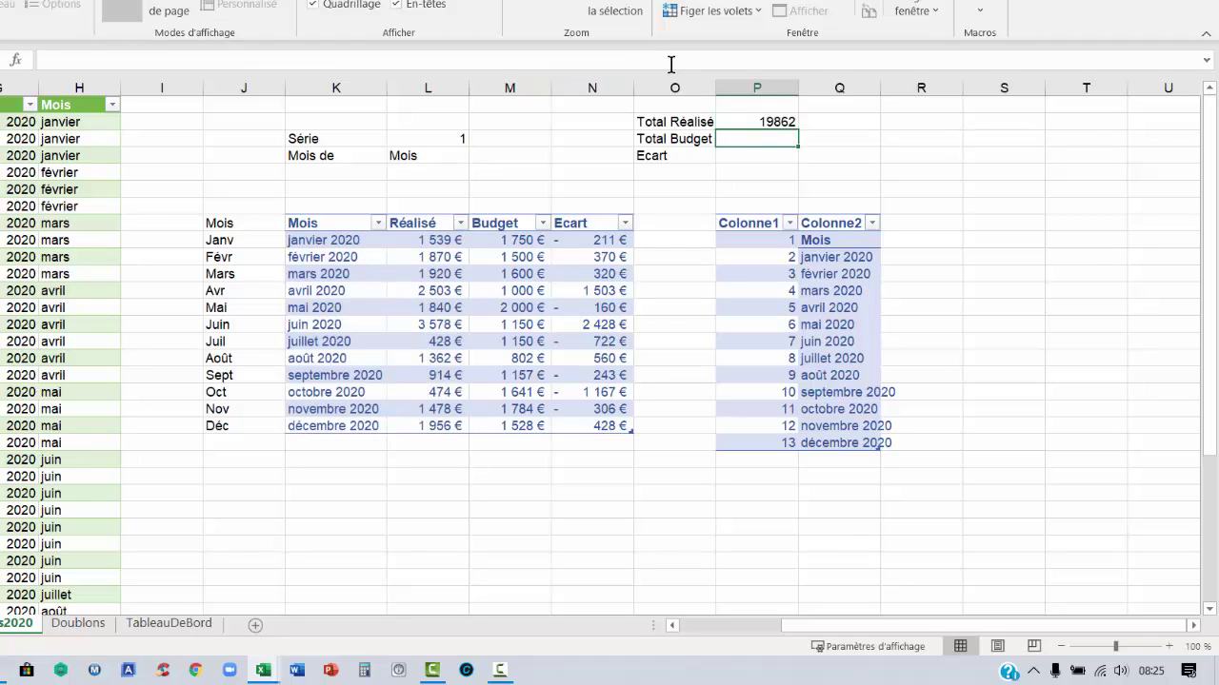
Set Série to 2 and verify Mois de reads janvier 2020 with matching Réalisé
key("Up")
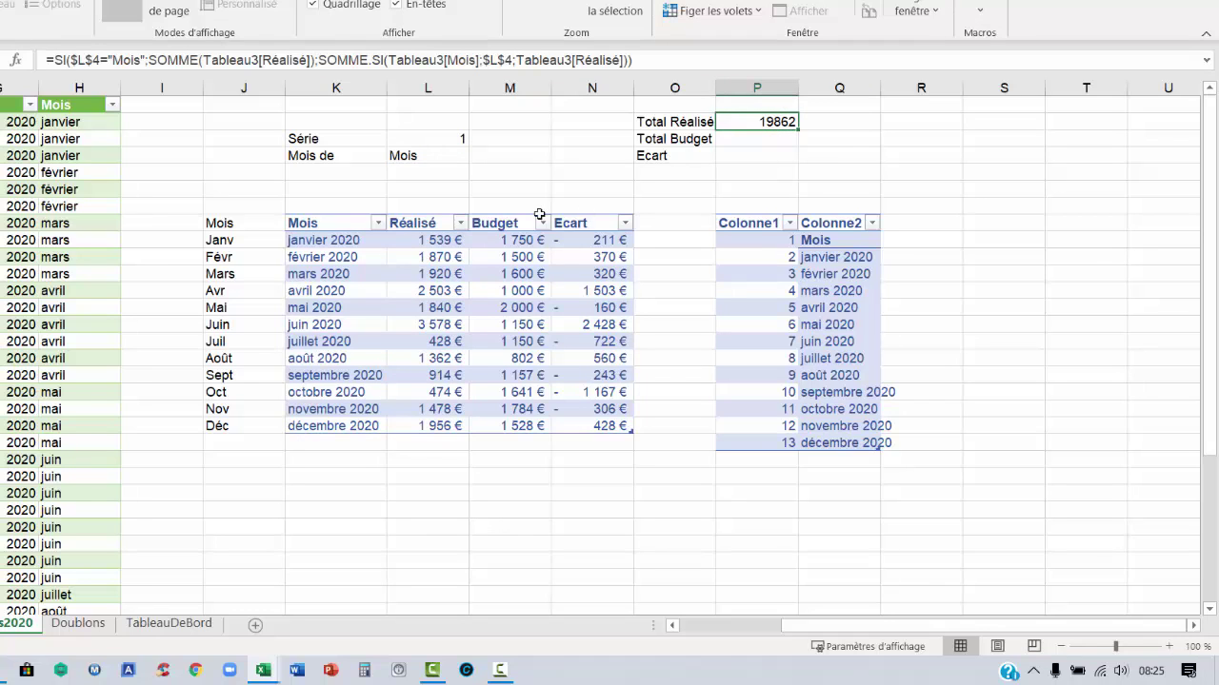
left_click(420, 154)
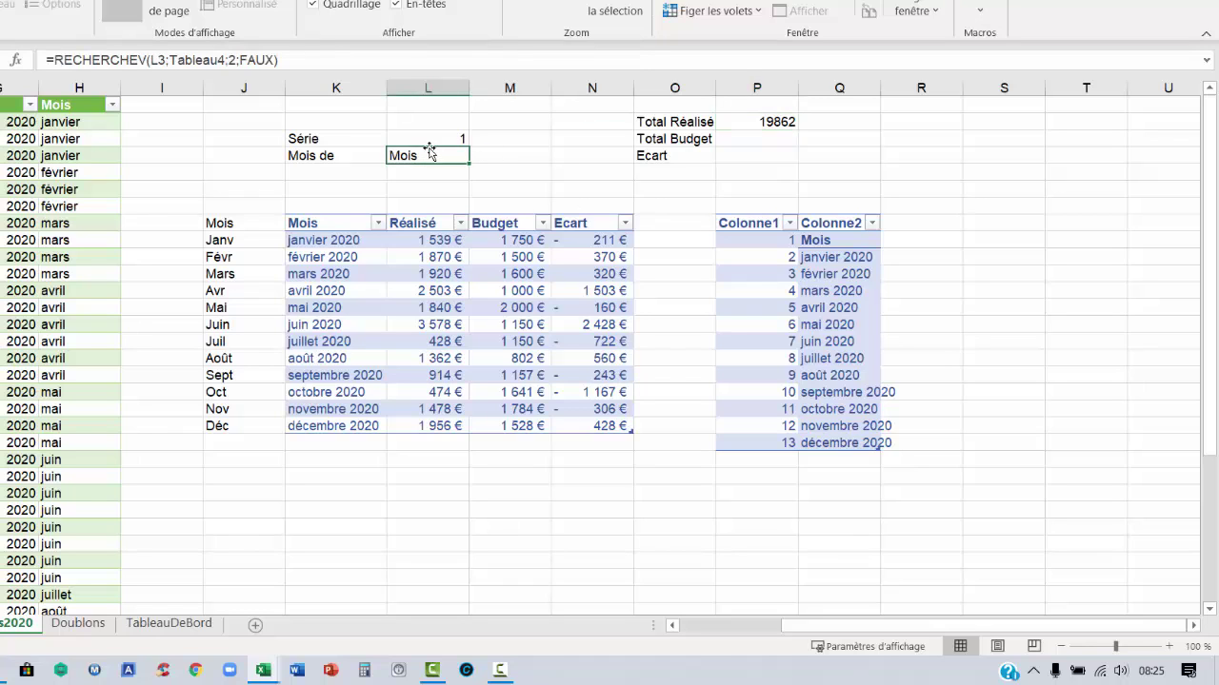
left_click_drag(434, 237, 417, 422)
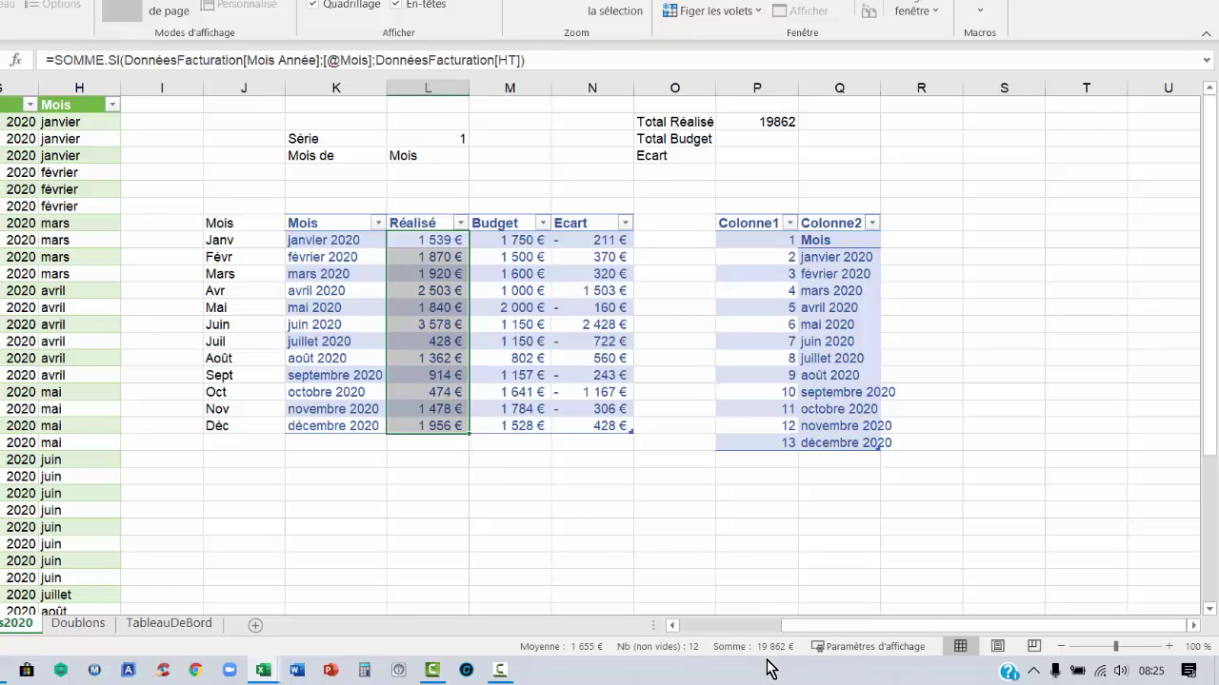
left_click(438, 141)
type("2")
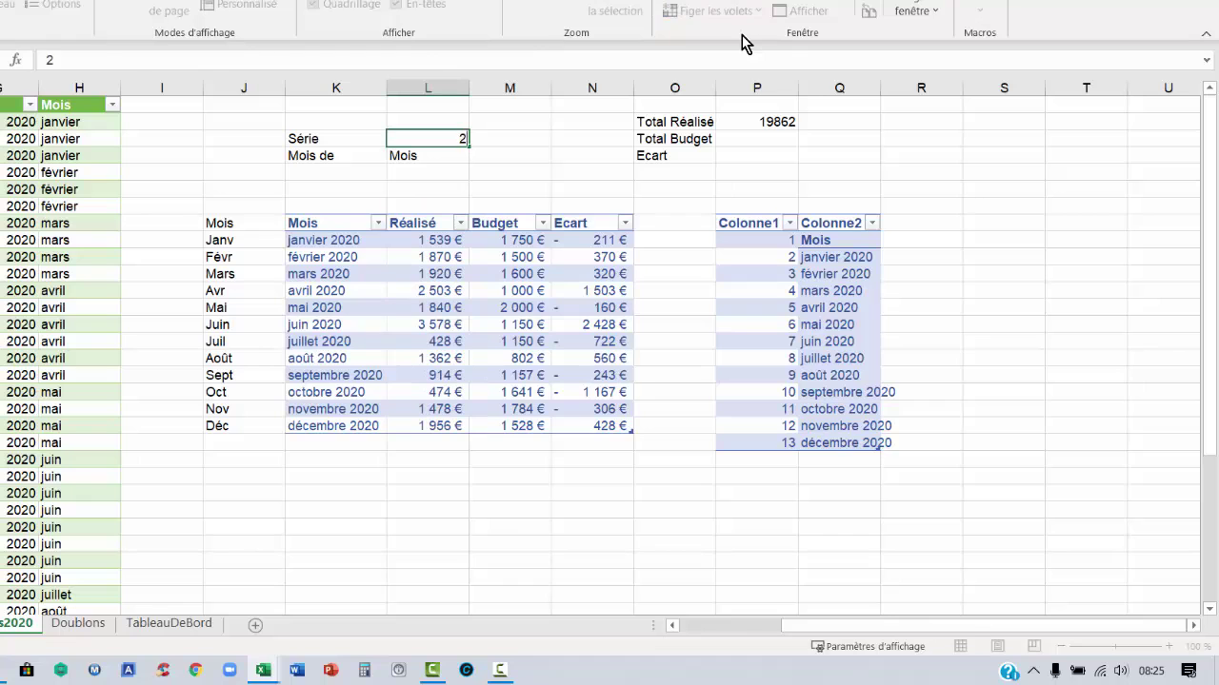
key("Return")
left_click_drag(759, 240, 829, 427)
left_click(778, 263)
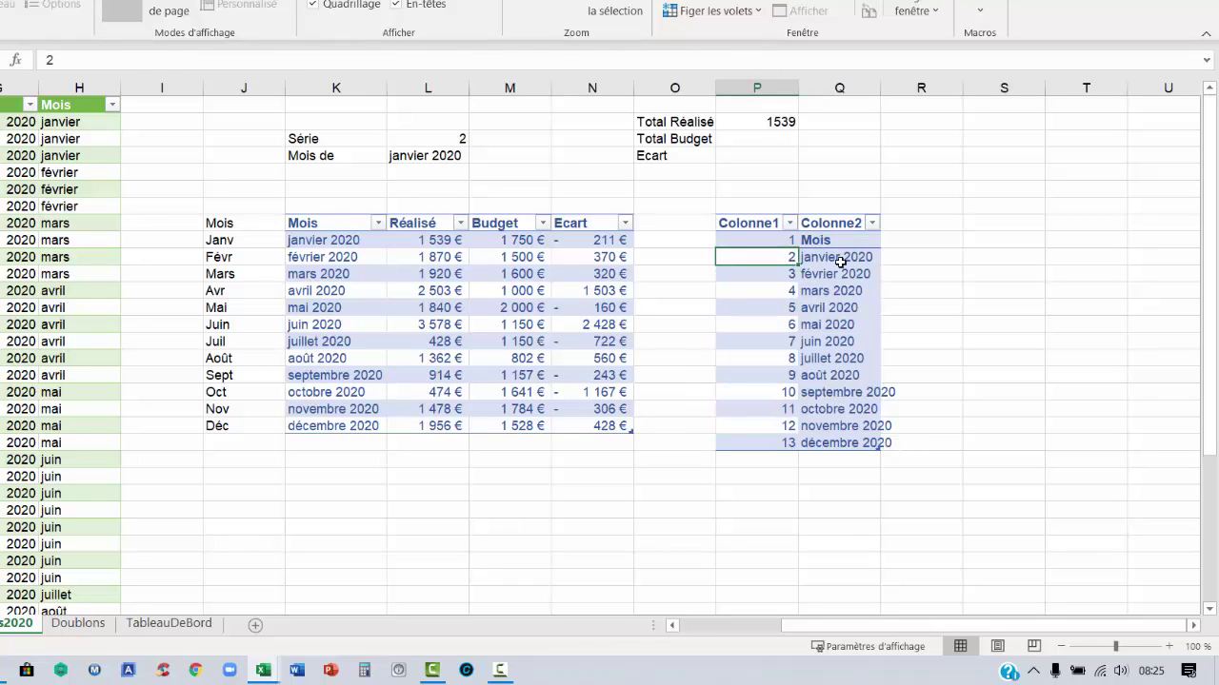
left_click(843, 257)
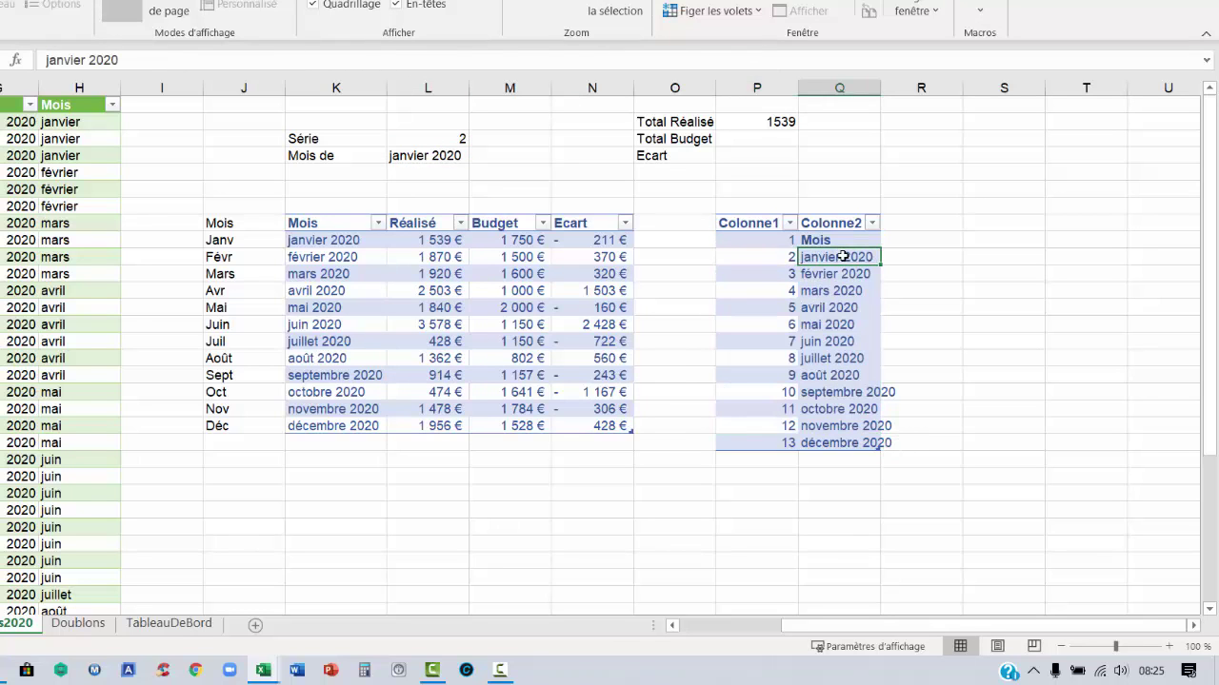
left_click(780, 121)
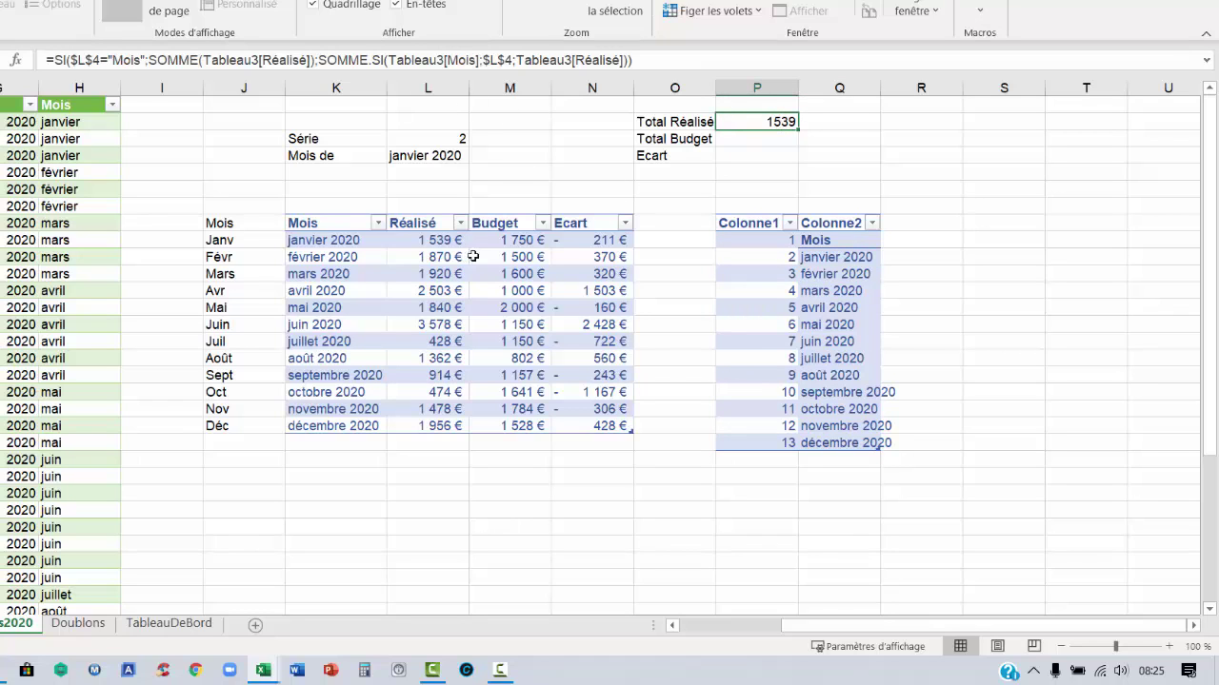
left_click(393, 241)
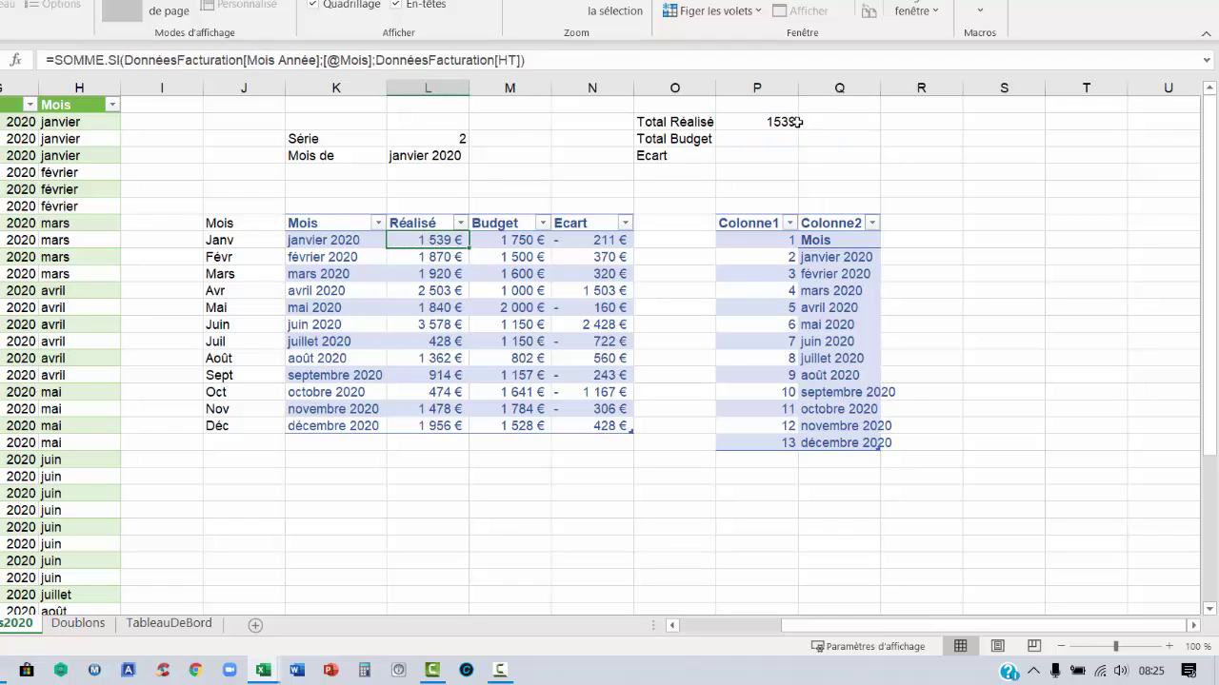
Format the three totals in P2:P4 as Comptabilité euros with no decimals
left_click_drag(794, 122, 781, 158)
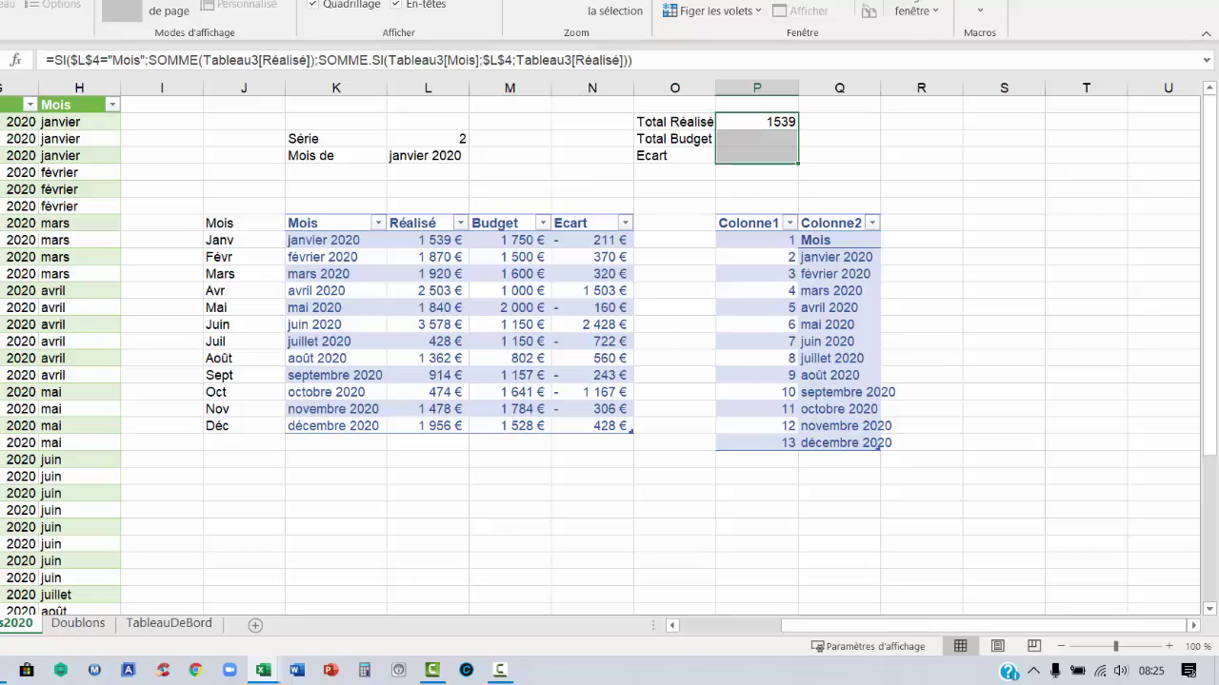
left_click(78, 39)
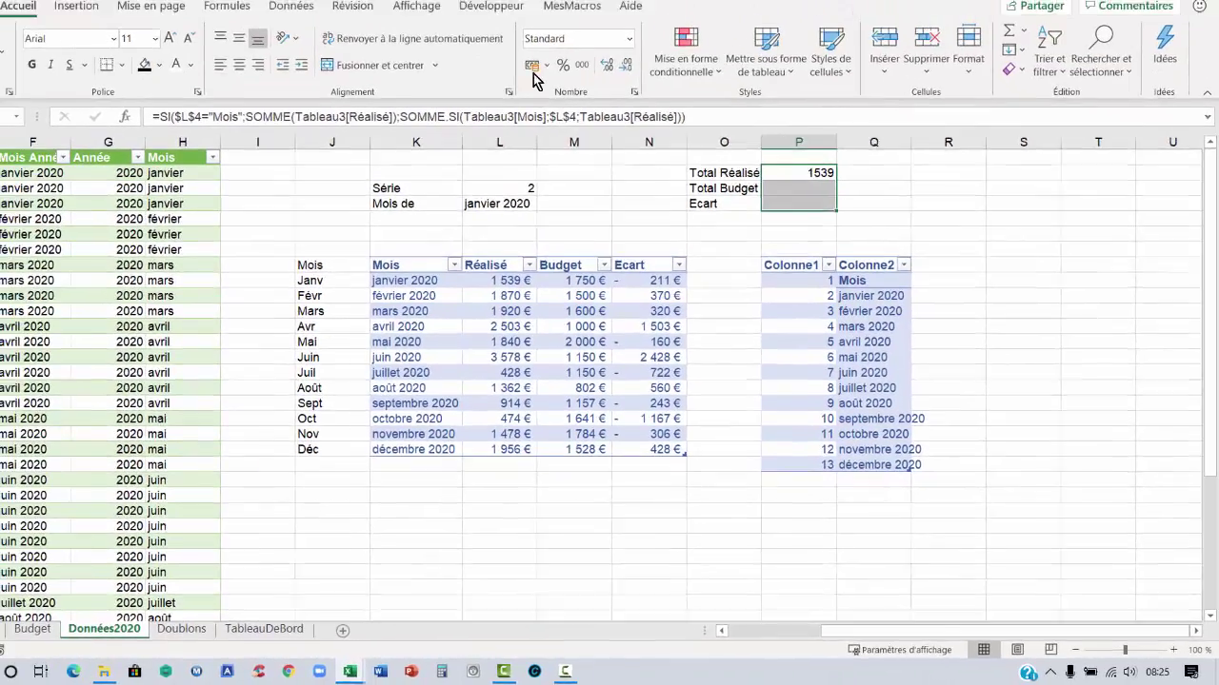
left_click(566, 98)
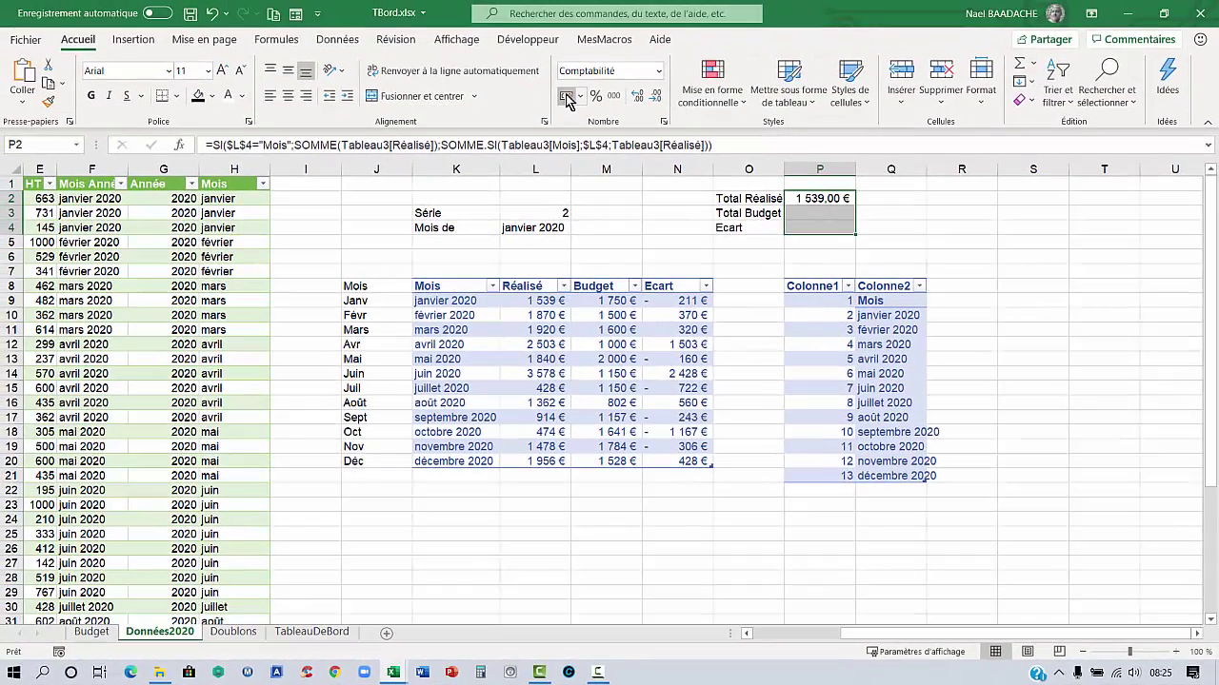
left_click(657, 100)
left_click(656, 100)
Copy the Total Réalisé formula down into the Total Budget cell
left_click(834, 215)
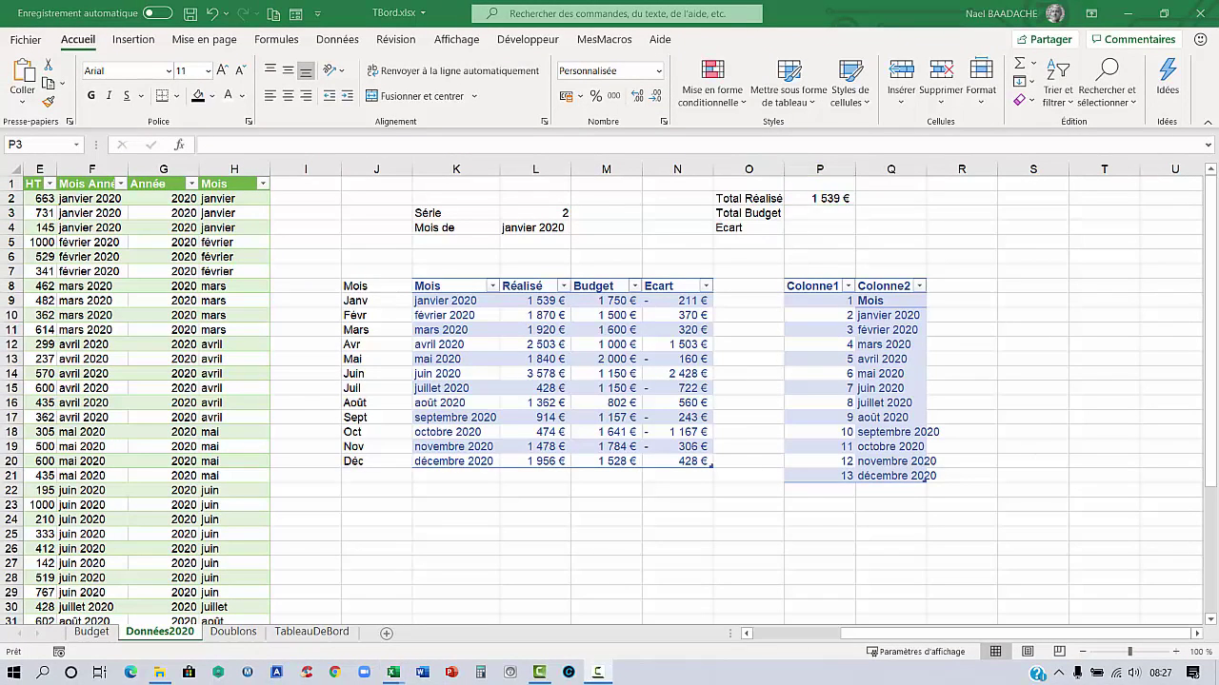
type("=")
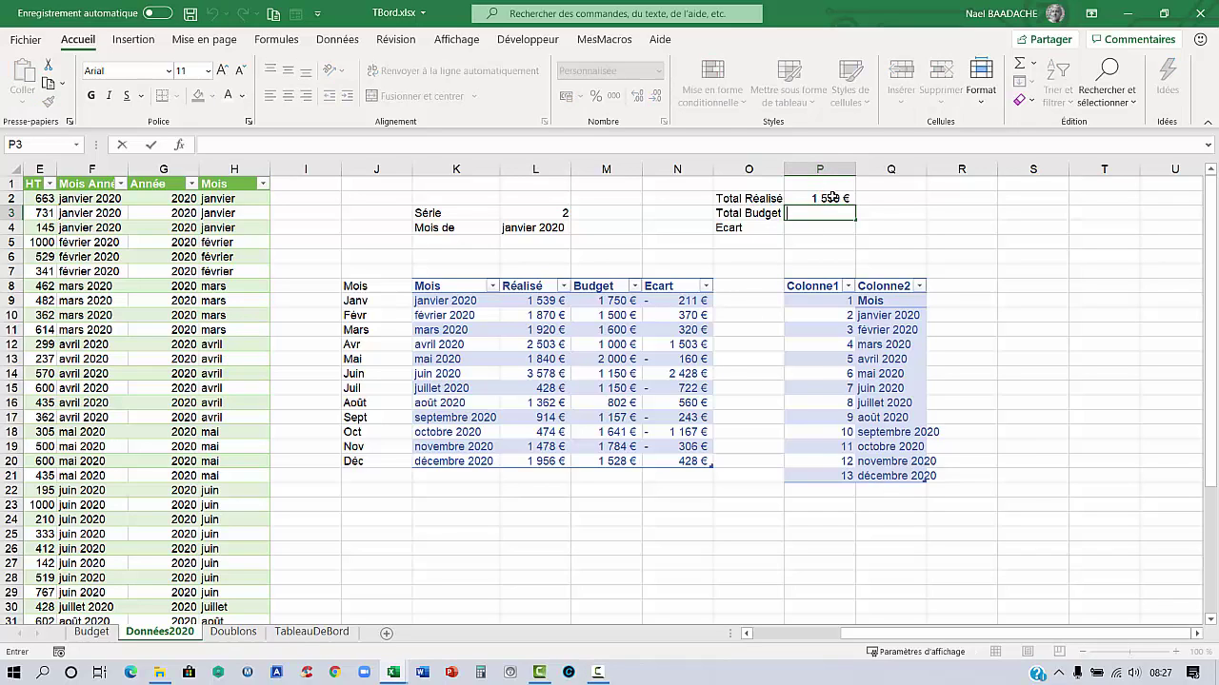
left_click(831, 198)
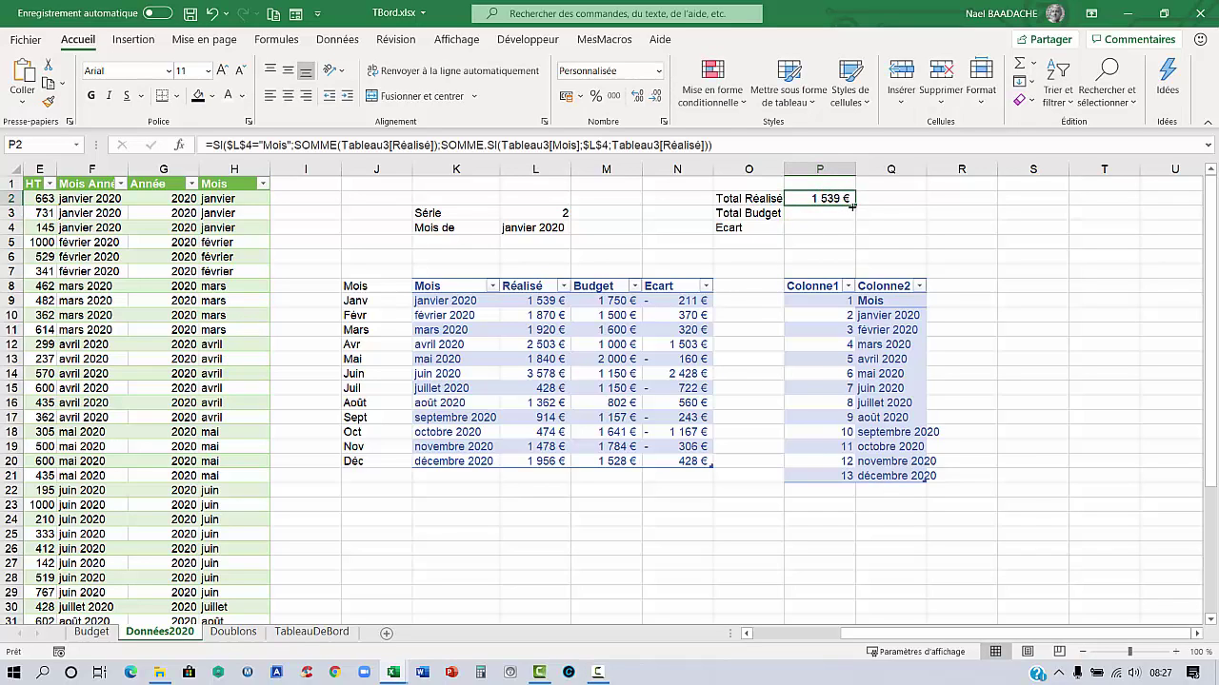
left_click_drag(857, 203, 857, 218)
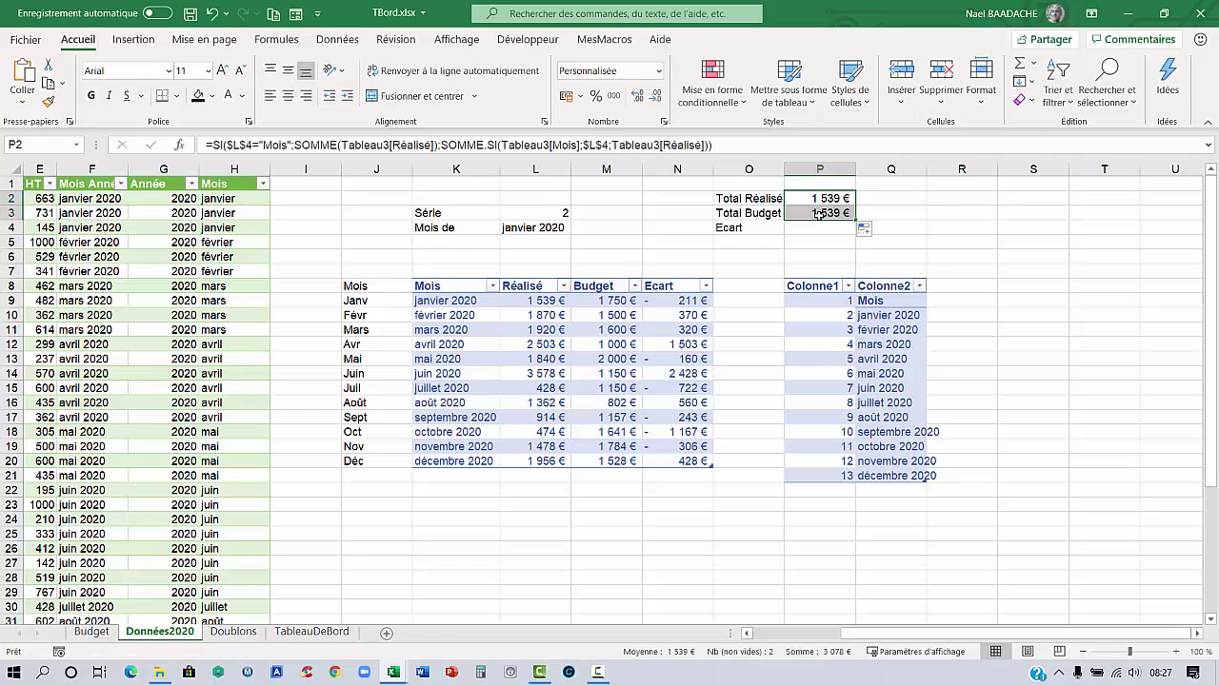
Change both Tableau3[Réalisé] references in the Total Budget formula to Tableau3[Budget]
left_click(817, 213)
double_click(817, 214)
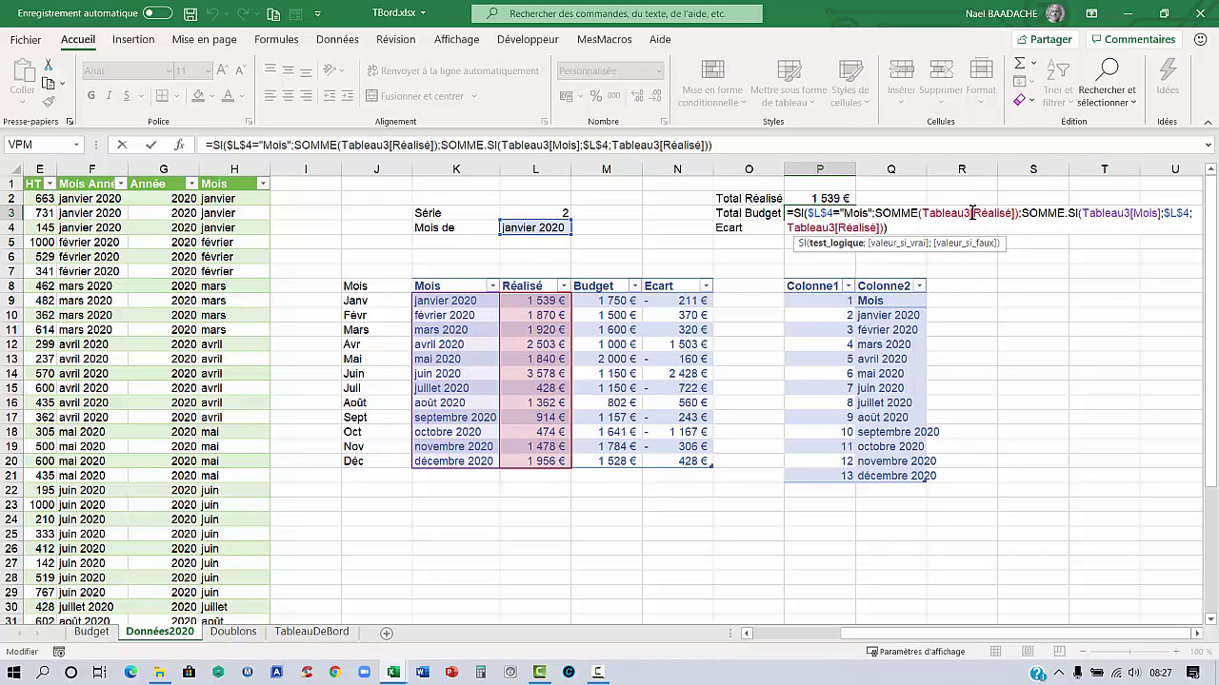
left_click(972, 213)
key("Delete")
key("Delete")
key("Delete")
key("Delete")
key("Delete")
key("Delete")
key("Delete")
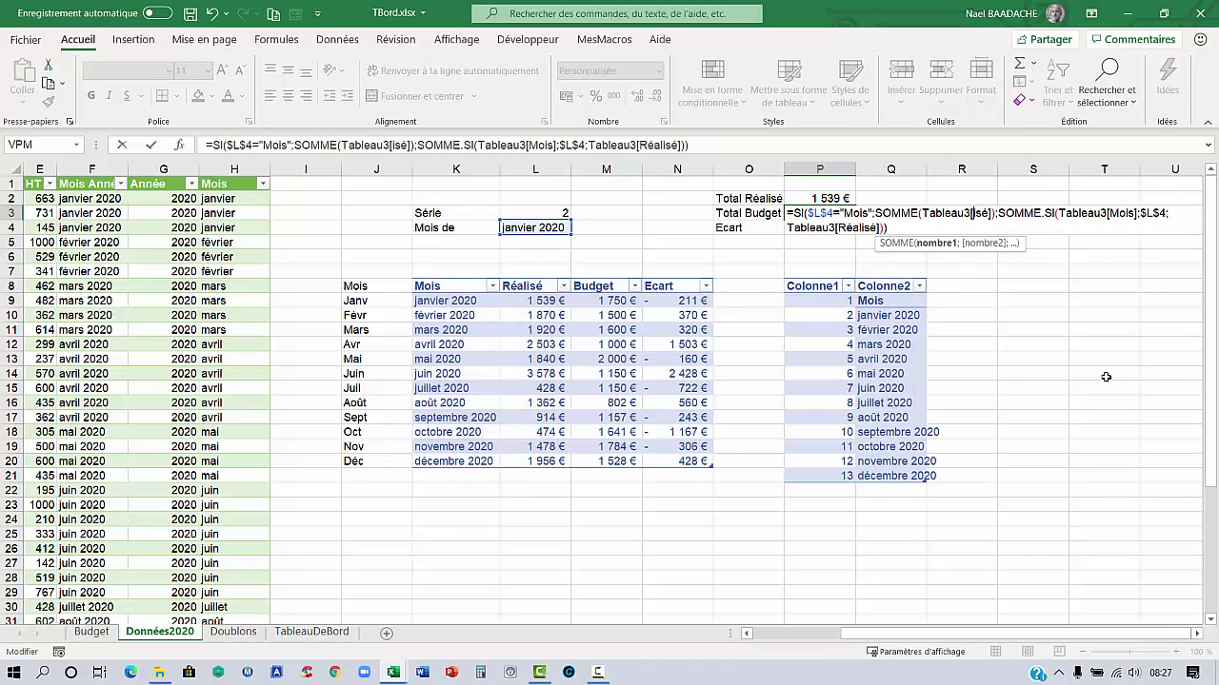
type("B")
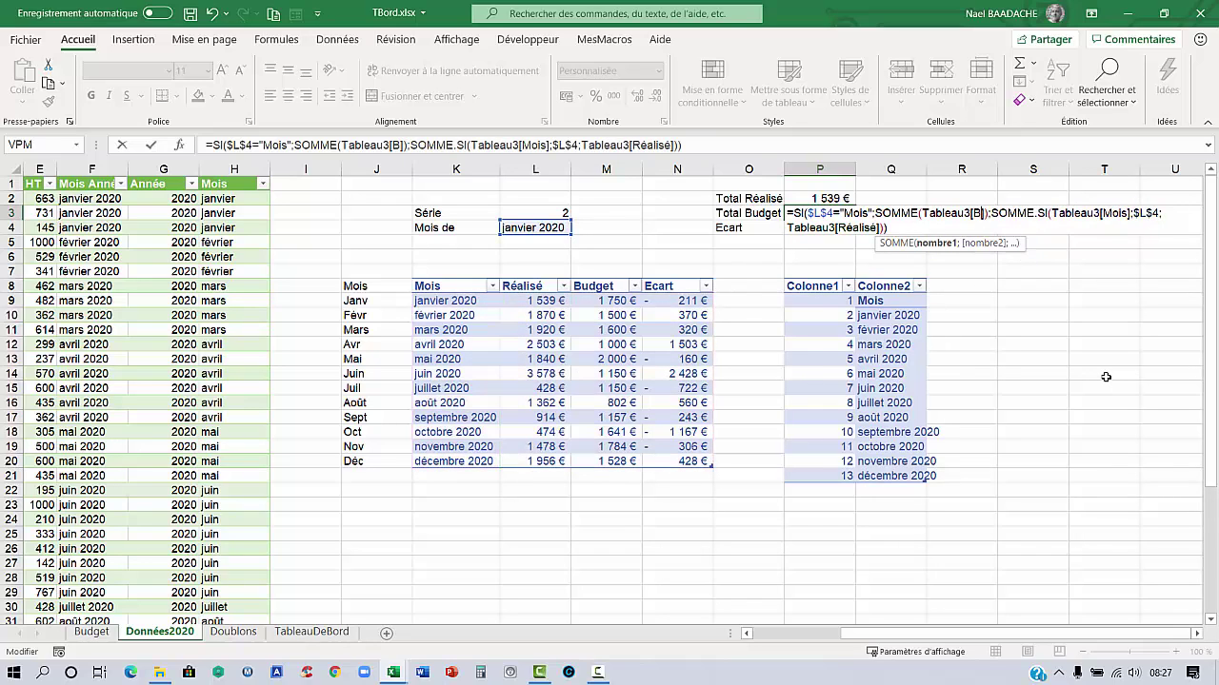
type("udget")
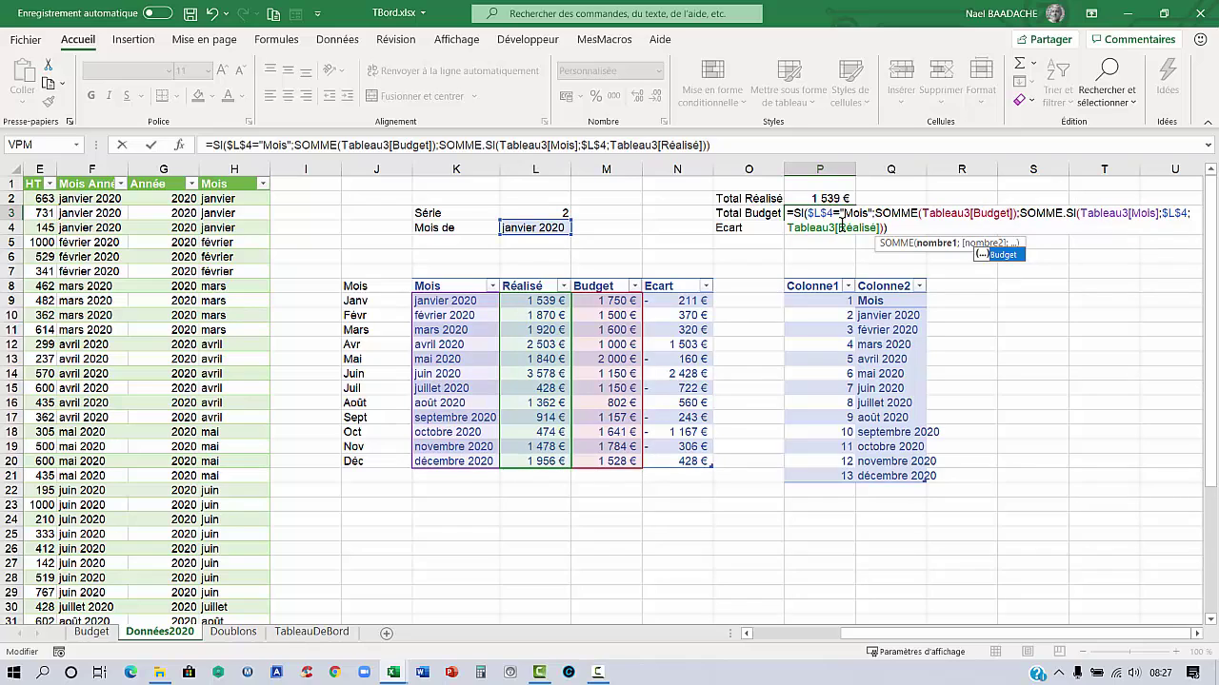
left_click(839, 227)
key("Delete")
key("Delete")
key("Delete")
key("Delete")
key("Delete")
key("Delete")
key("Delete")
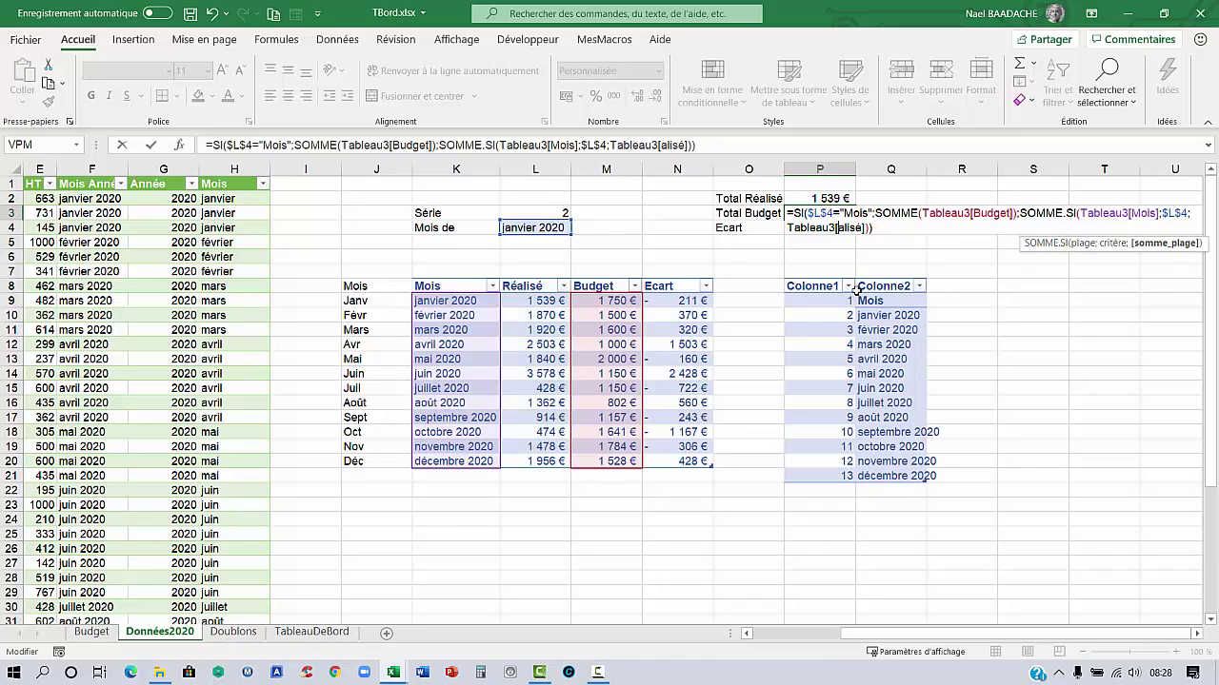
type("B")
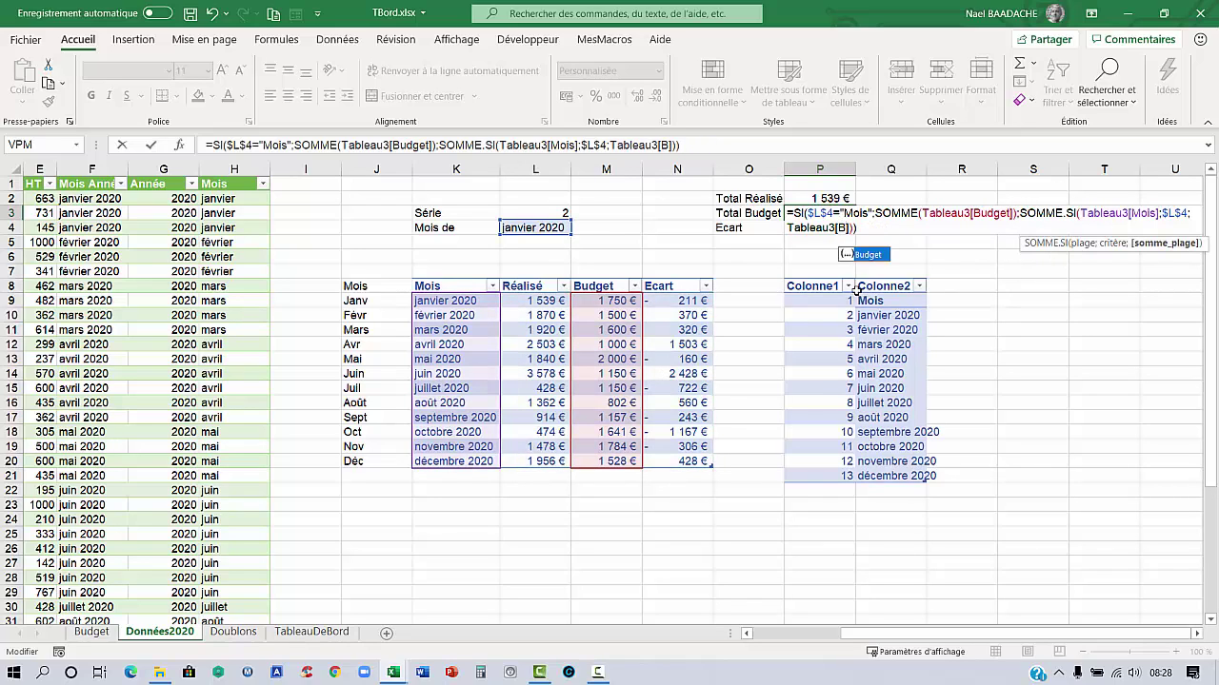
type("duge")
key("BackSpace")
key("BackSpace")
key("BackSpace")
key("BackSpace")
type("udge")
type("t")
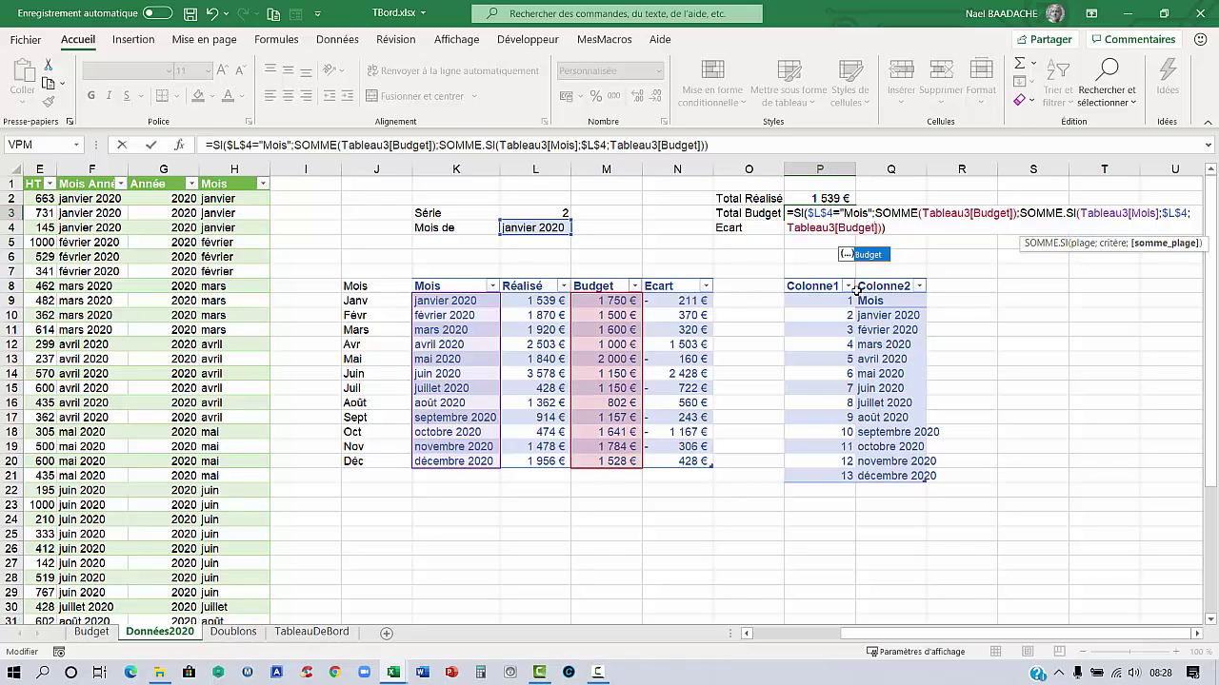
key("Return")
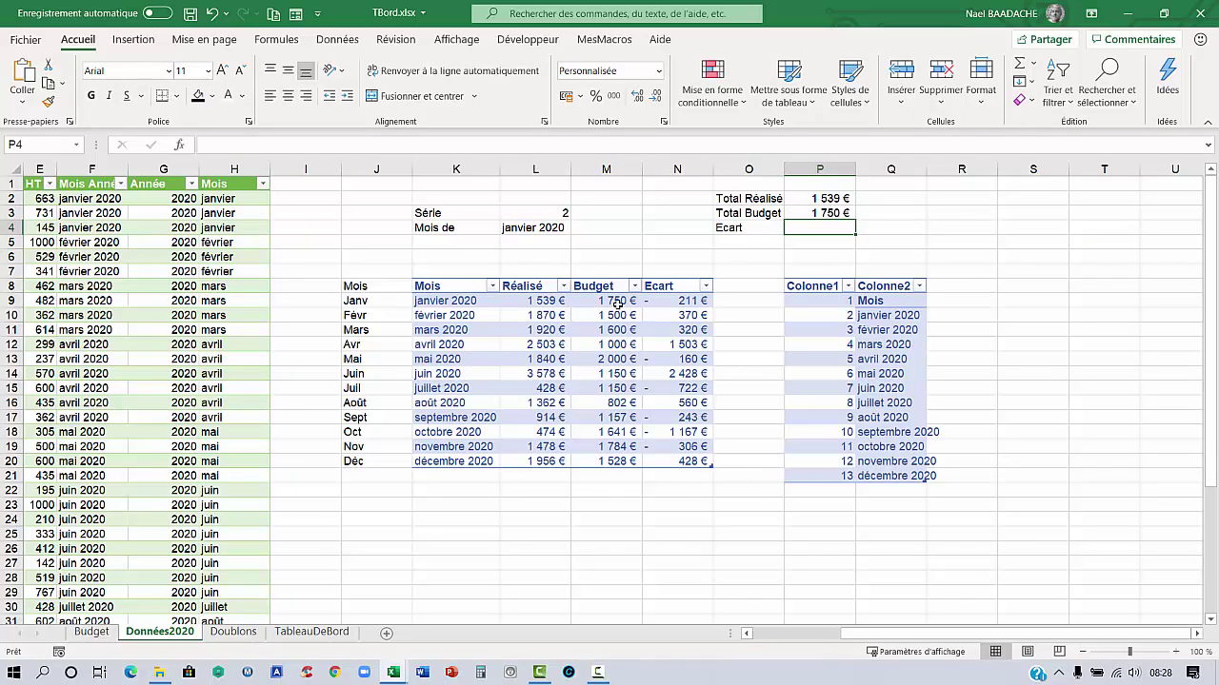
left_click(618, 303)
Set Série to 3 and check the février 2020 totals of 1 870 € and 1 500 €
left_click(562, 214)
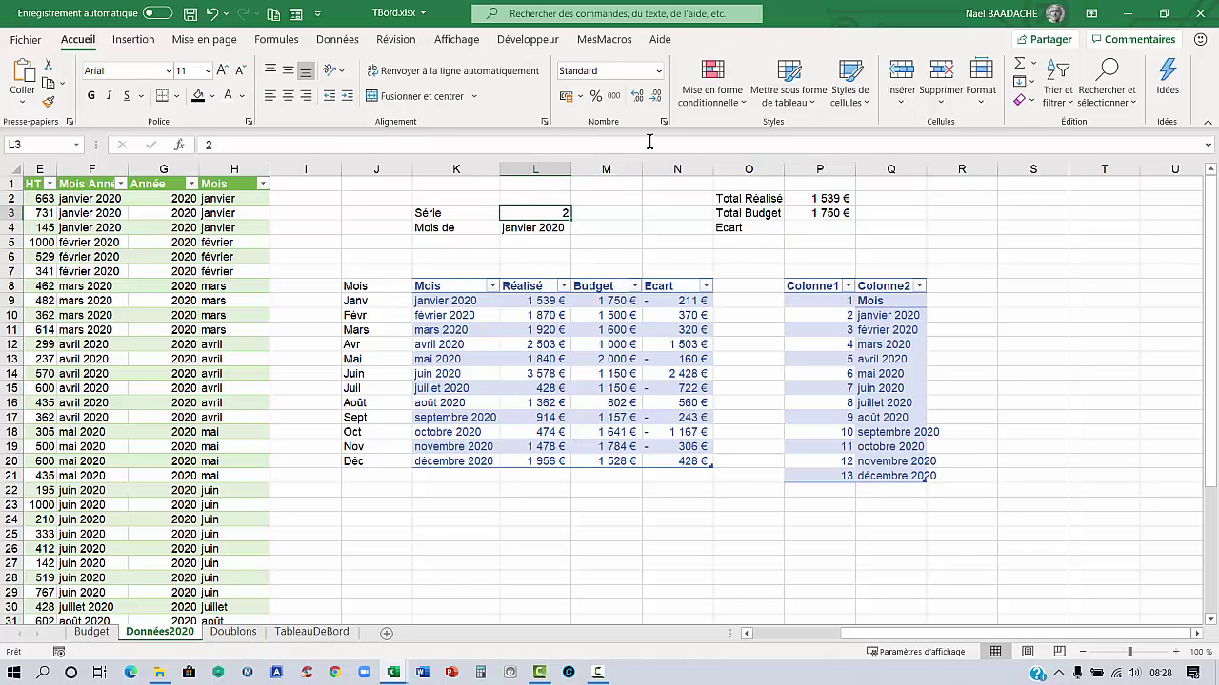
type("3")
key("Return")
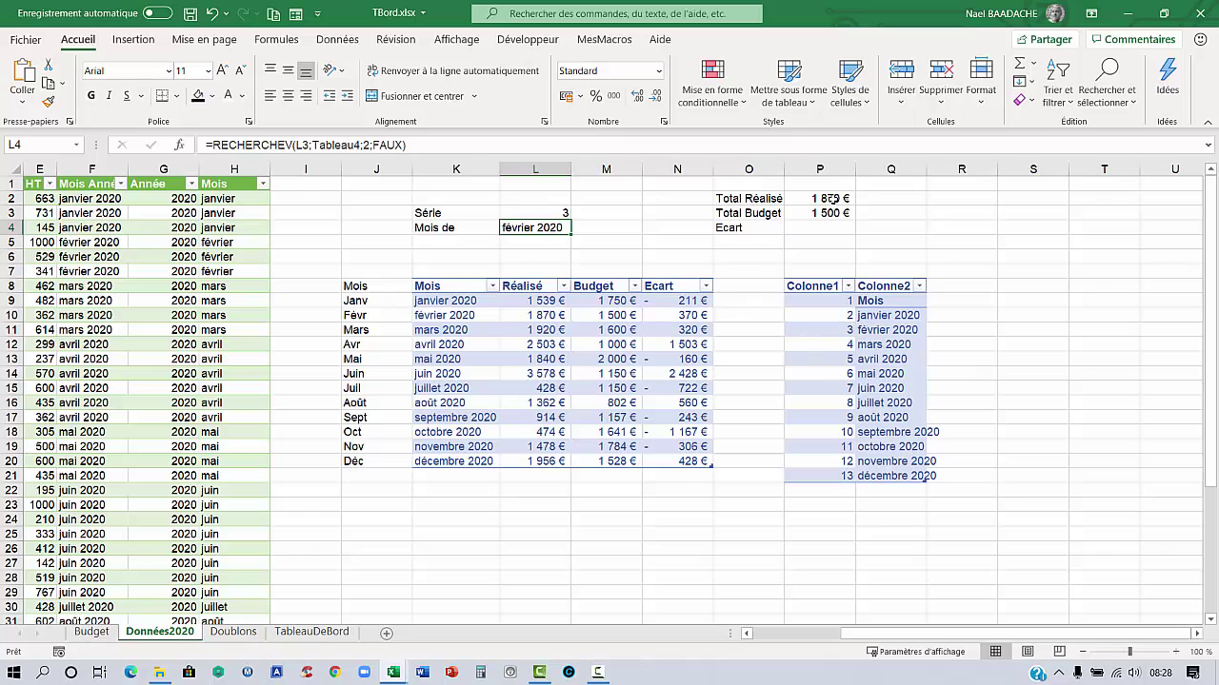
left_click_drag(521, 315, 584, 315)
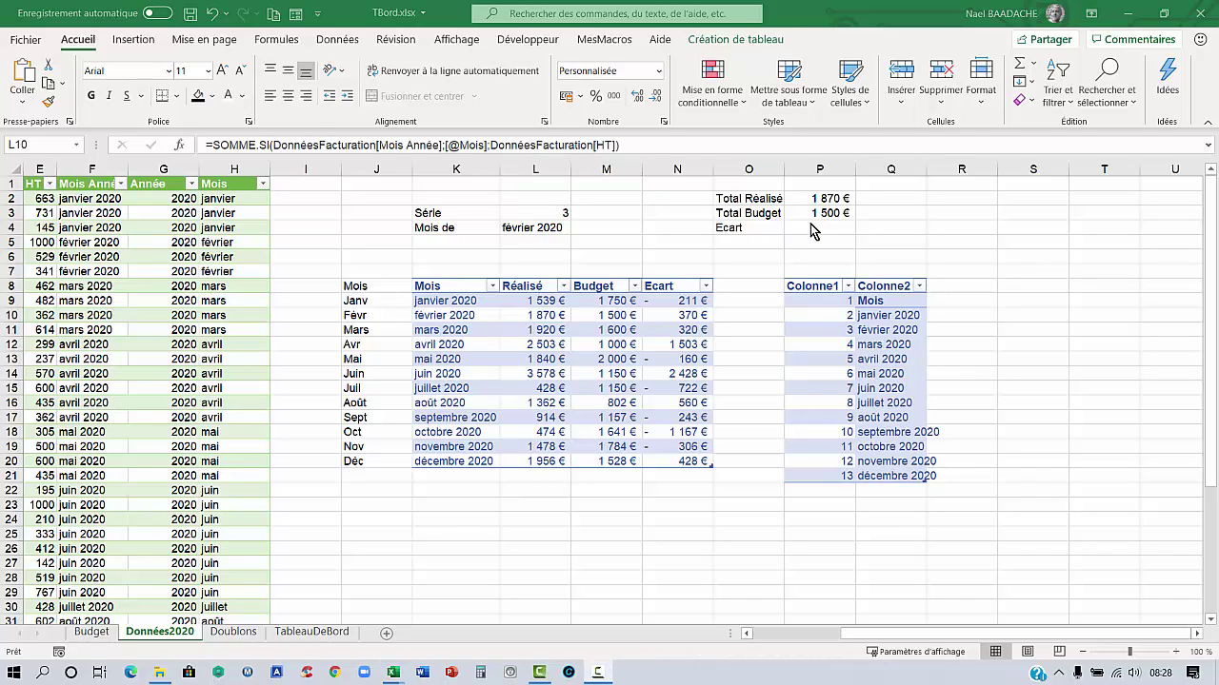
Enter =P2/P3 in the Ecart cell P4, shown as a percentage with two decimals
left_click(825, 230)
type("=")
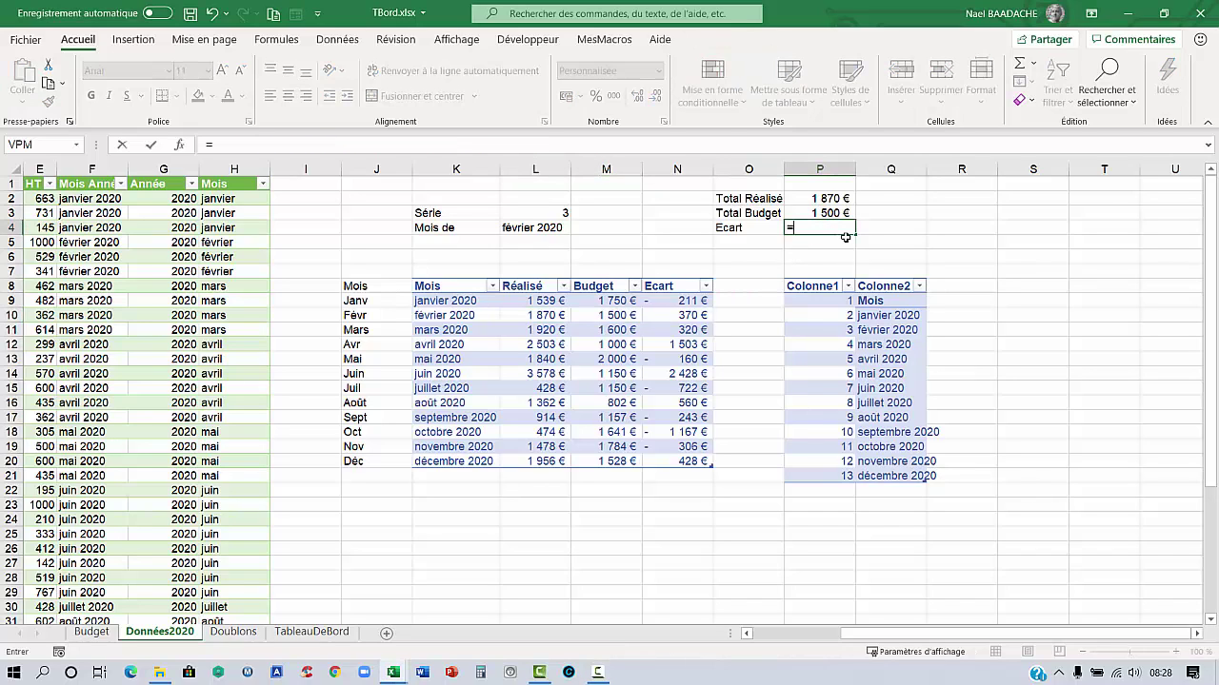
key("Up")
key("Up")
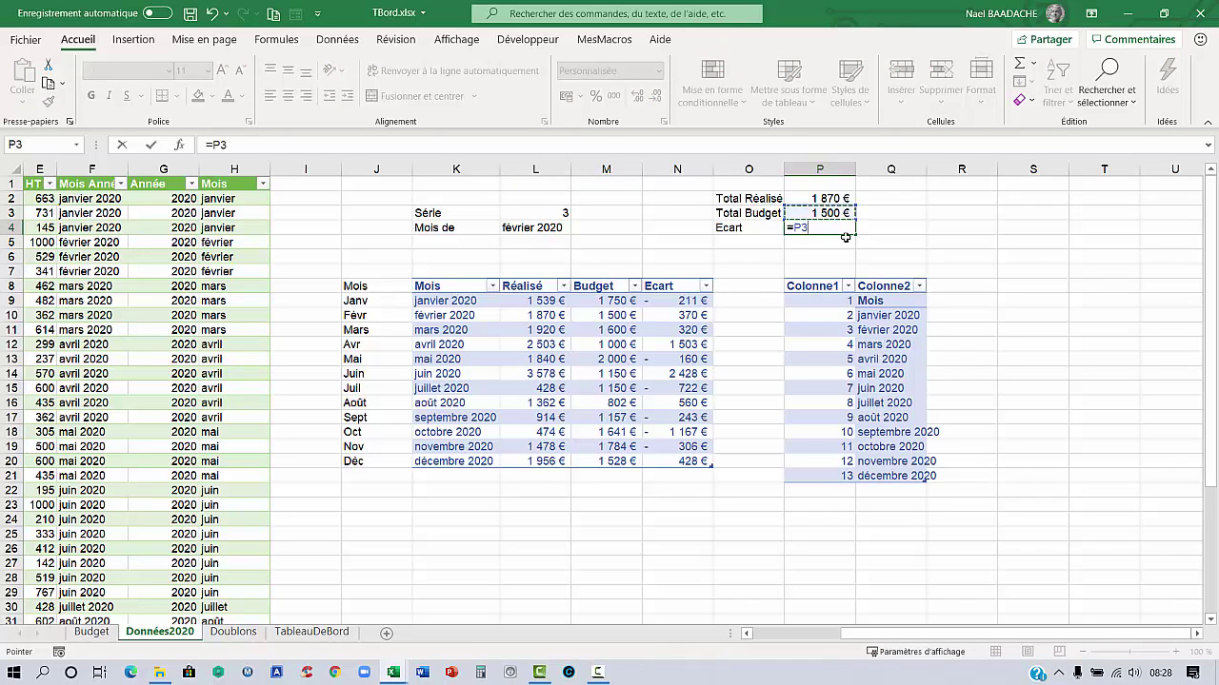
type("/")
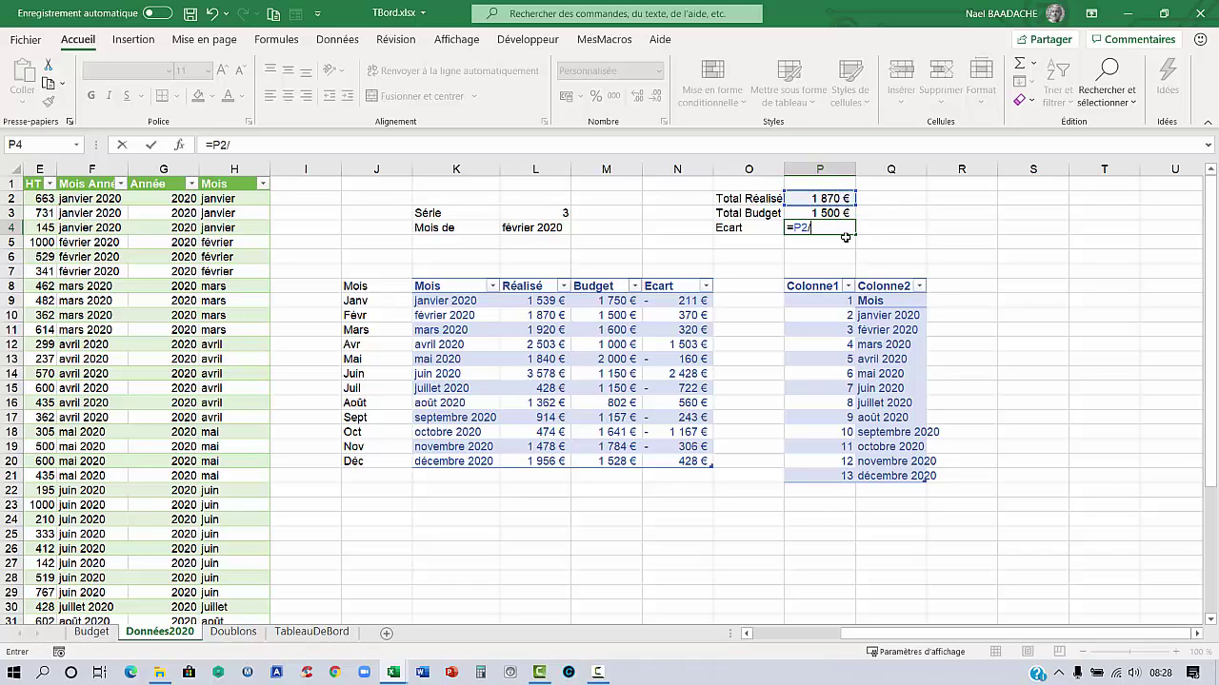
key("Up")
key("ctrl+Return")
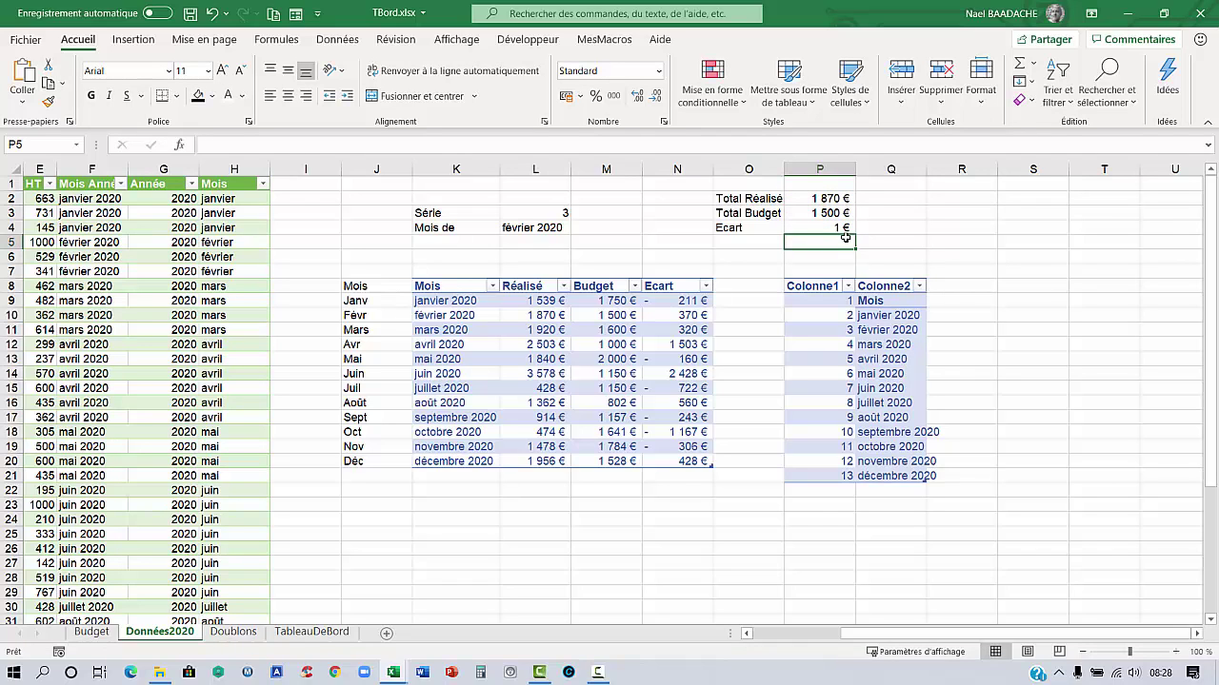
left_click(596, 97)
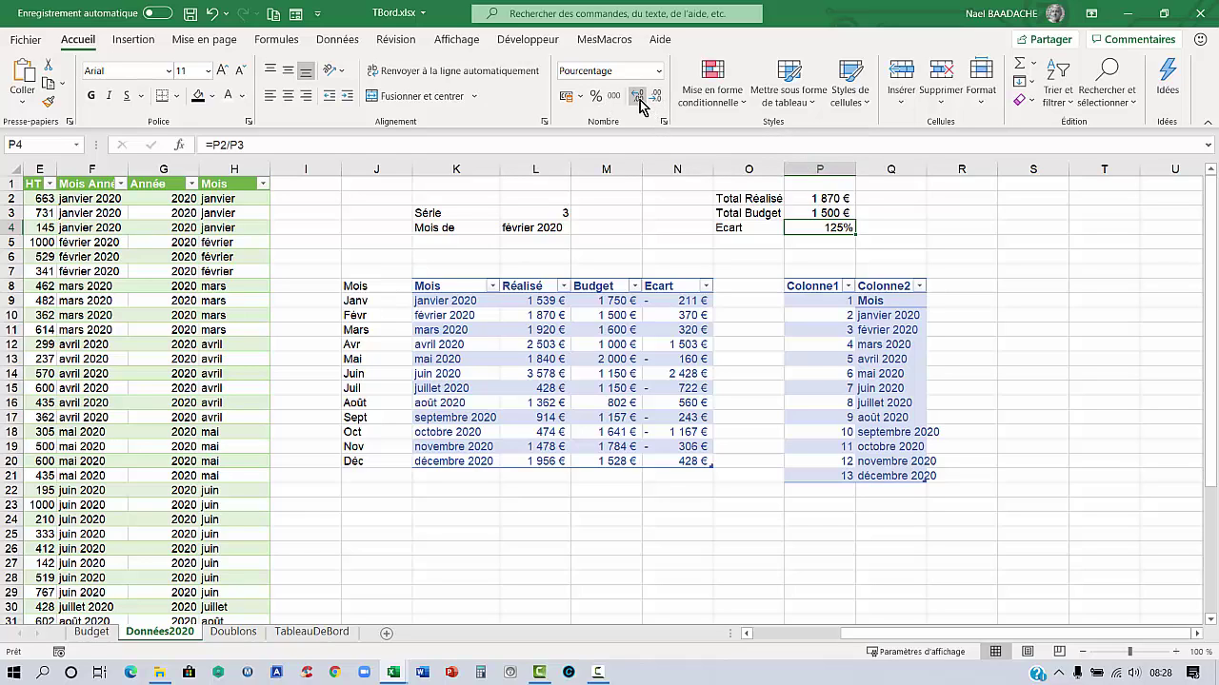
left_click(640, 99)
Set Série to 1 and check the Ecart and totals for all months
left_click(548, 215)
type("1")
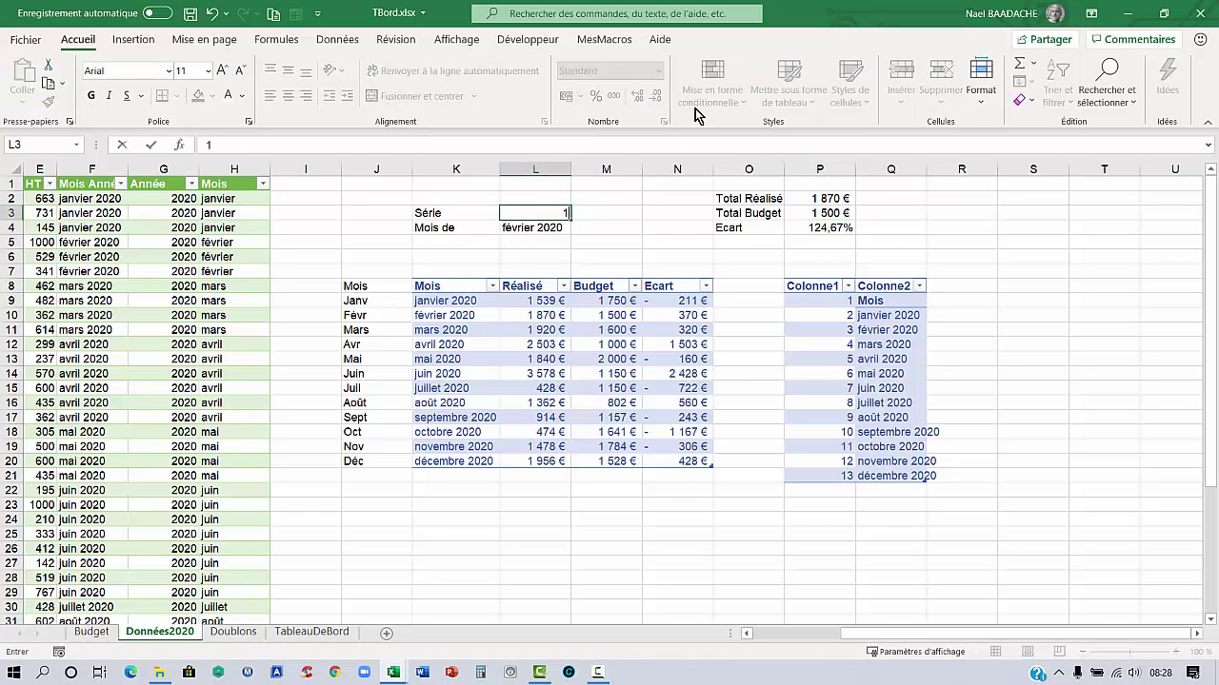
key("Return")
left_click(843, 229)
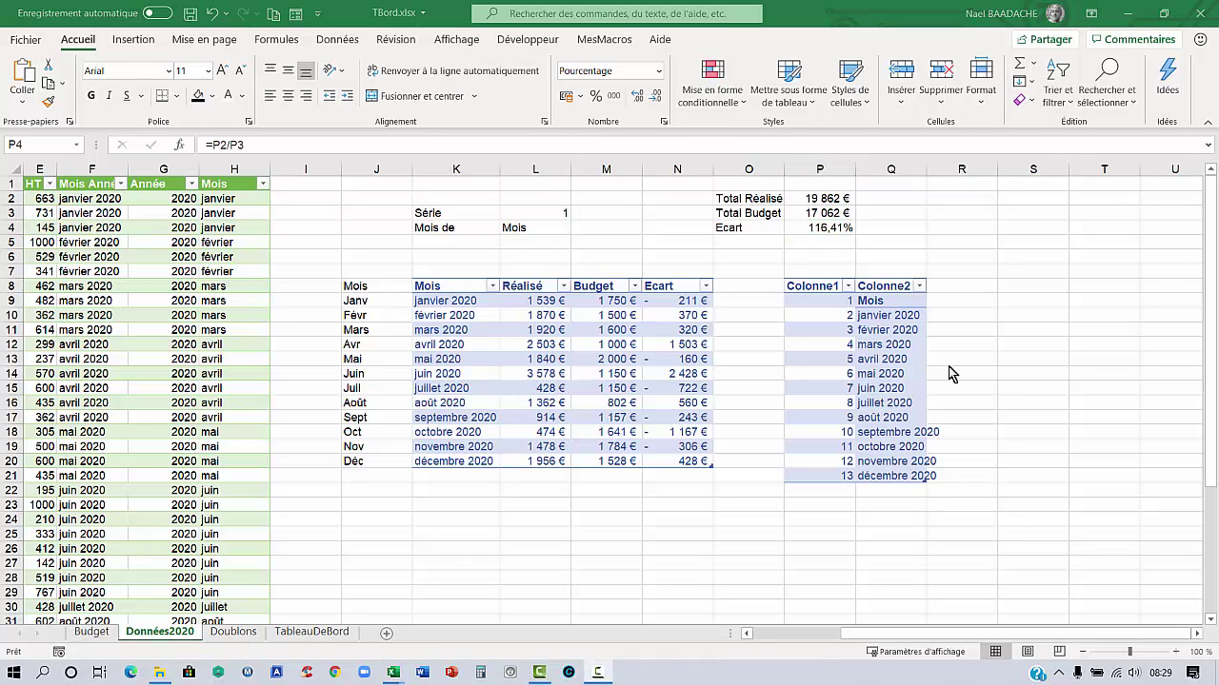
left_click(811, 198)
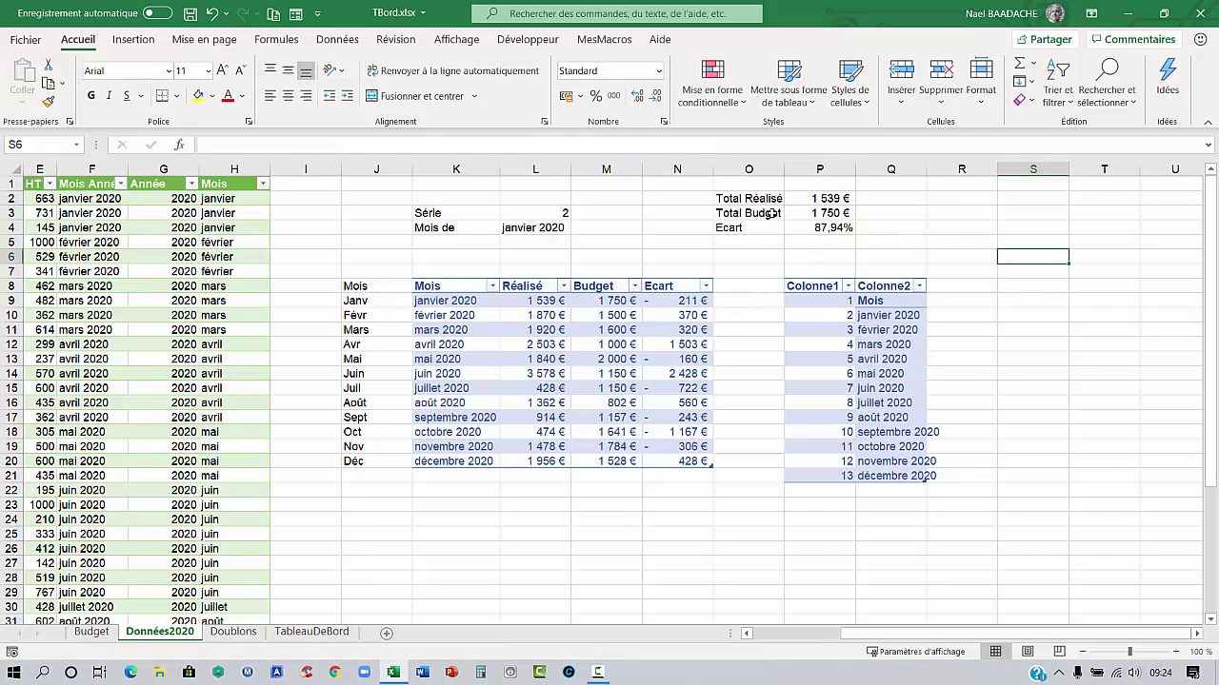
left_click_drag(735, 199, 825, 212)
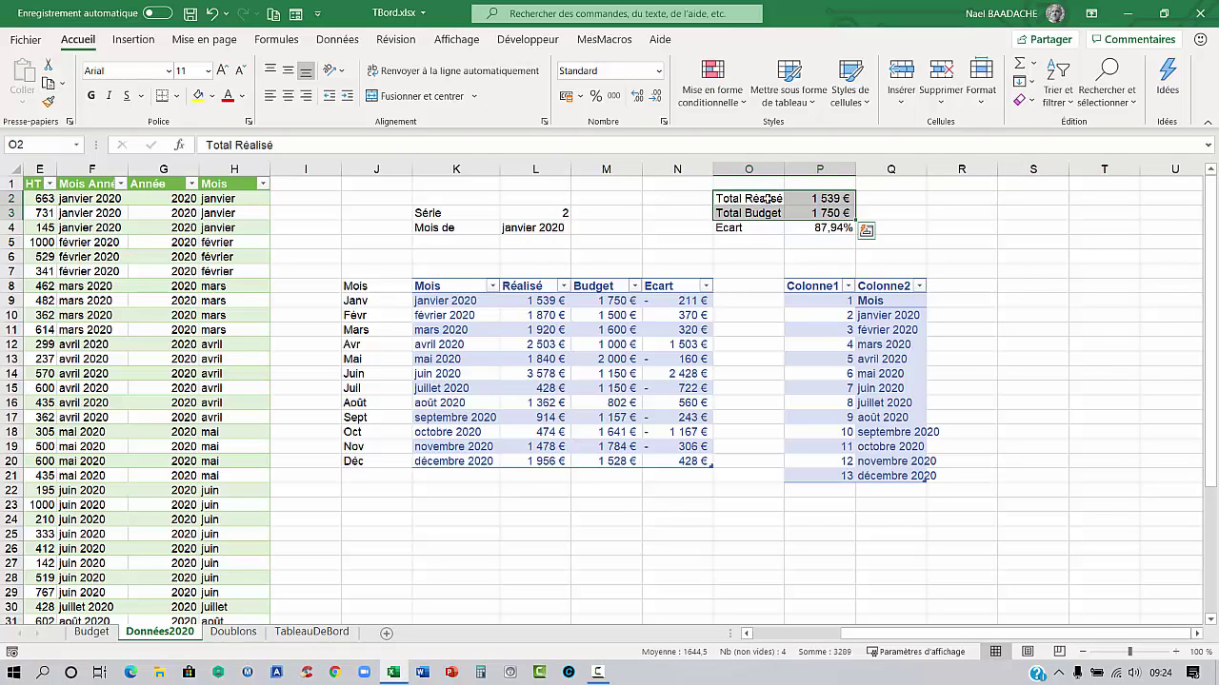
Insert a clustered column chart of the totals and move it onto columns F–M
left_click(133, 39)
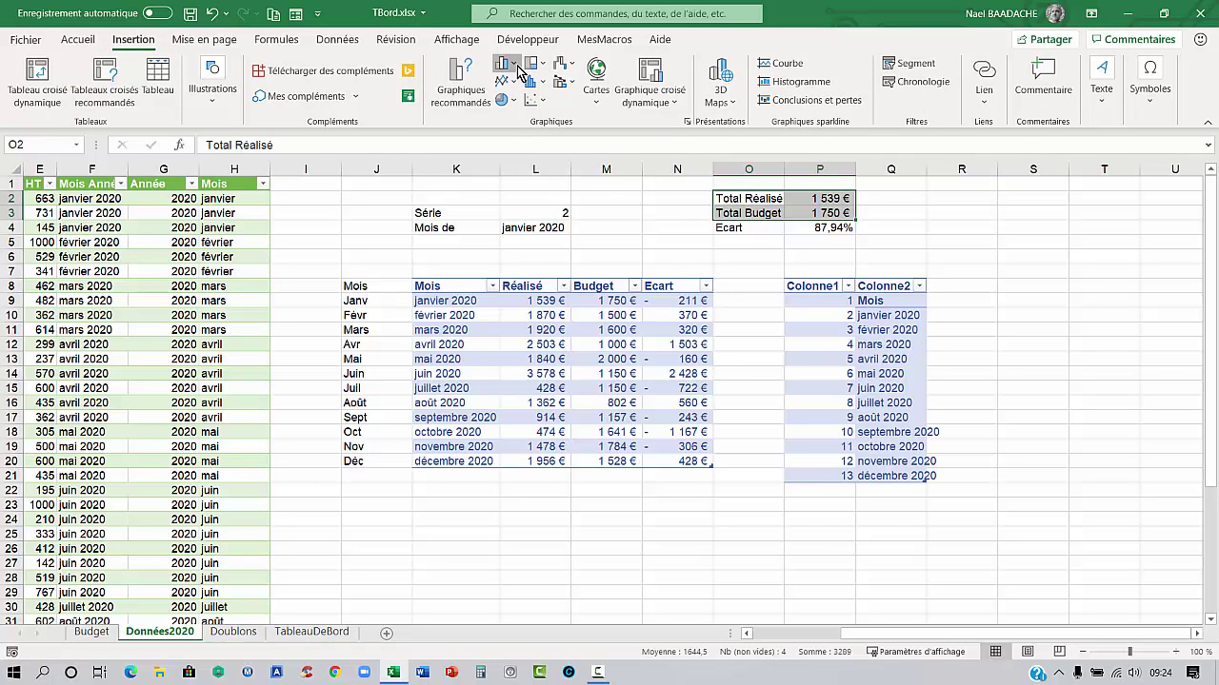
left_click(502, 63)
left_click(515, 119)
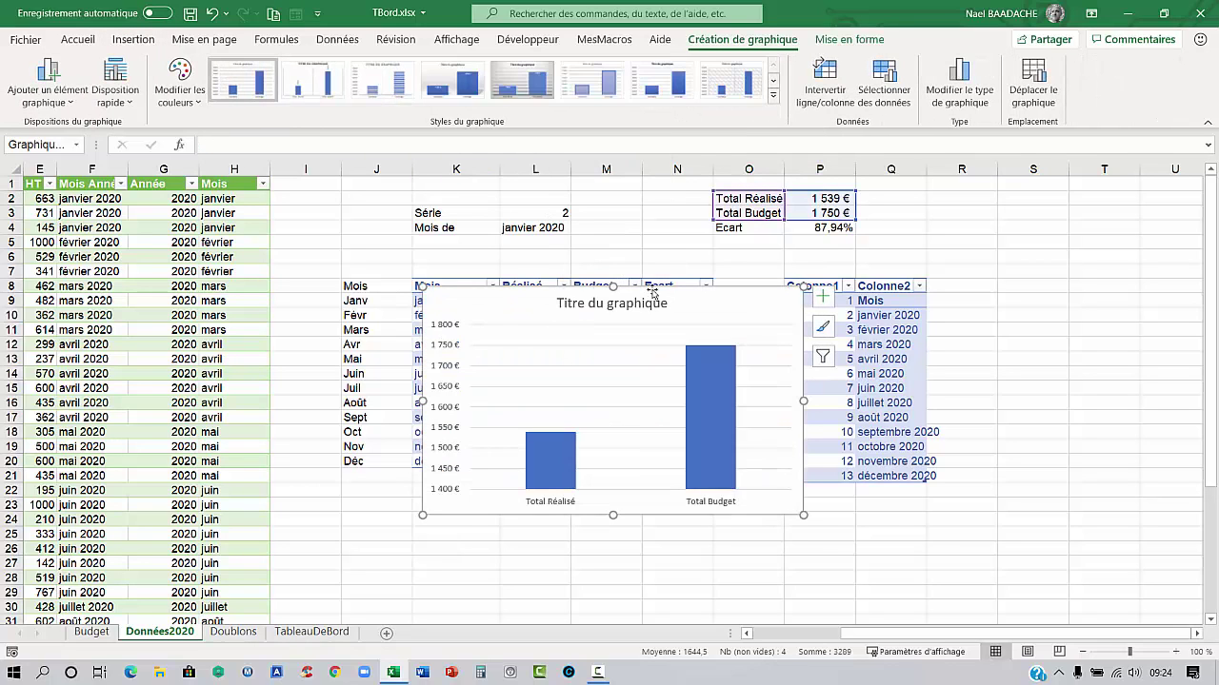
left_click_drag(659, 294, 455, 343)
Delete the chart's vertical axis, title and gridlines, then cut the chart
double_click(255, 434)
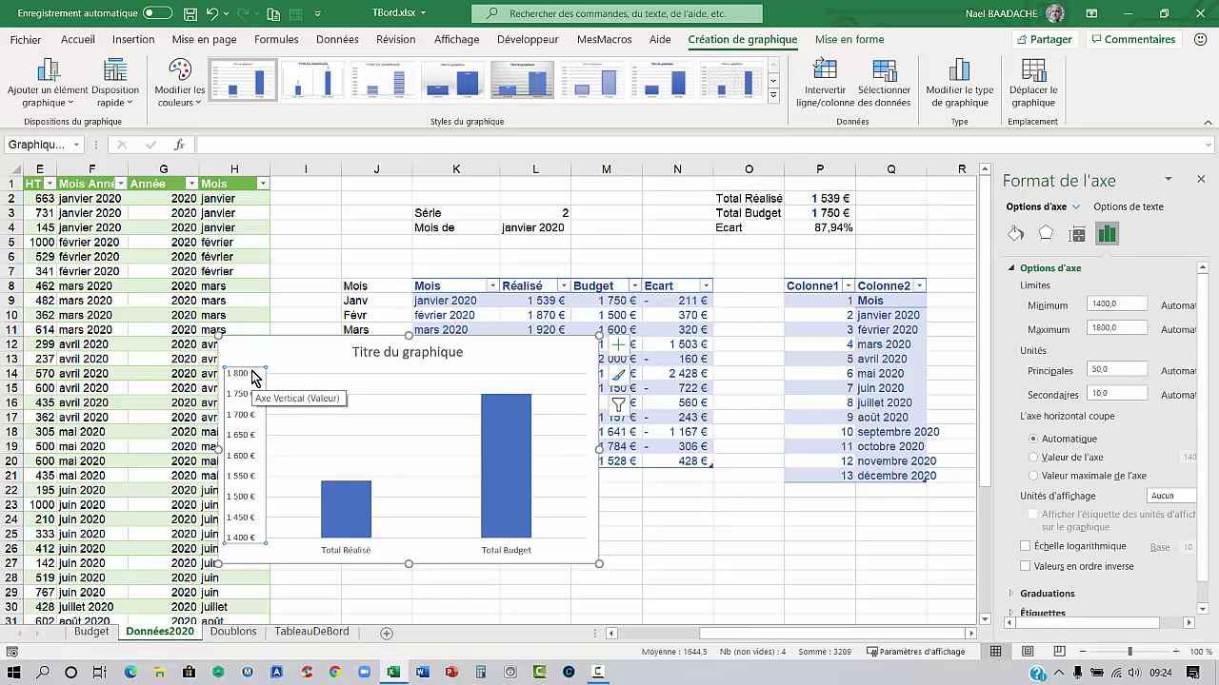
key("Delete")
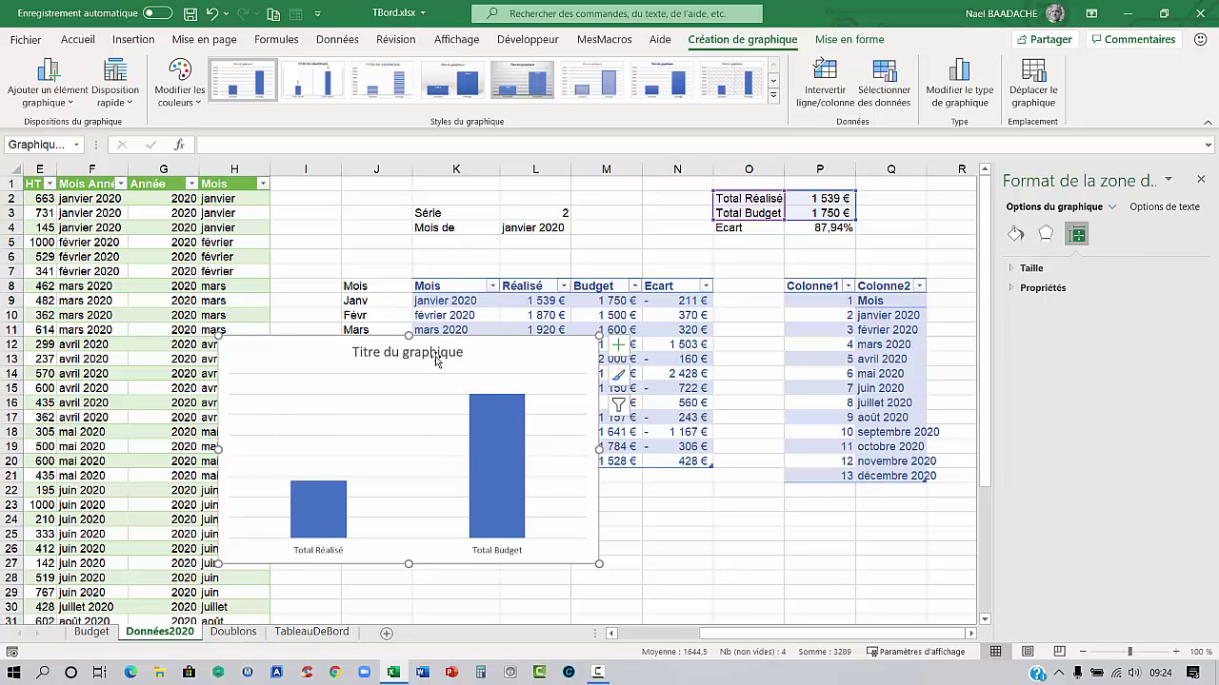
left_click(436, 358)
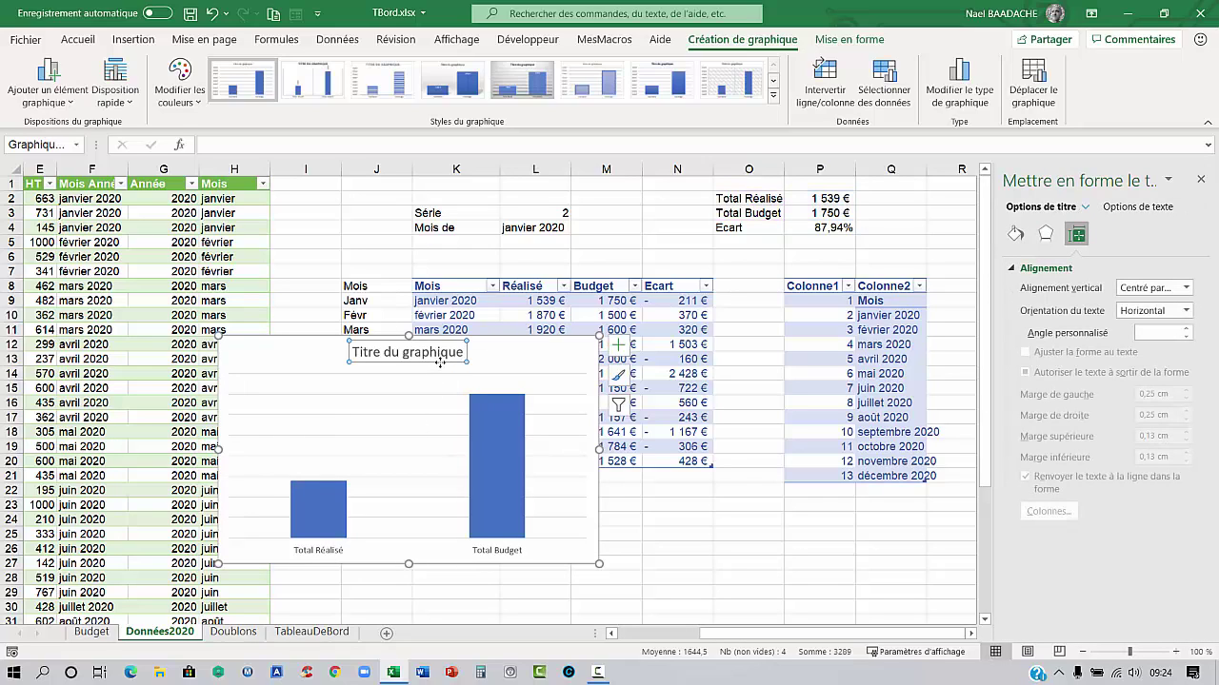
key("Delete")
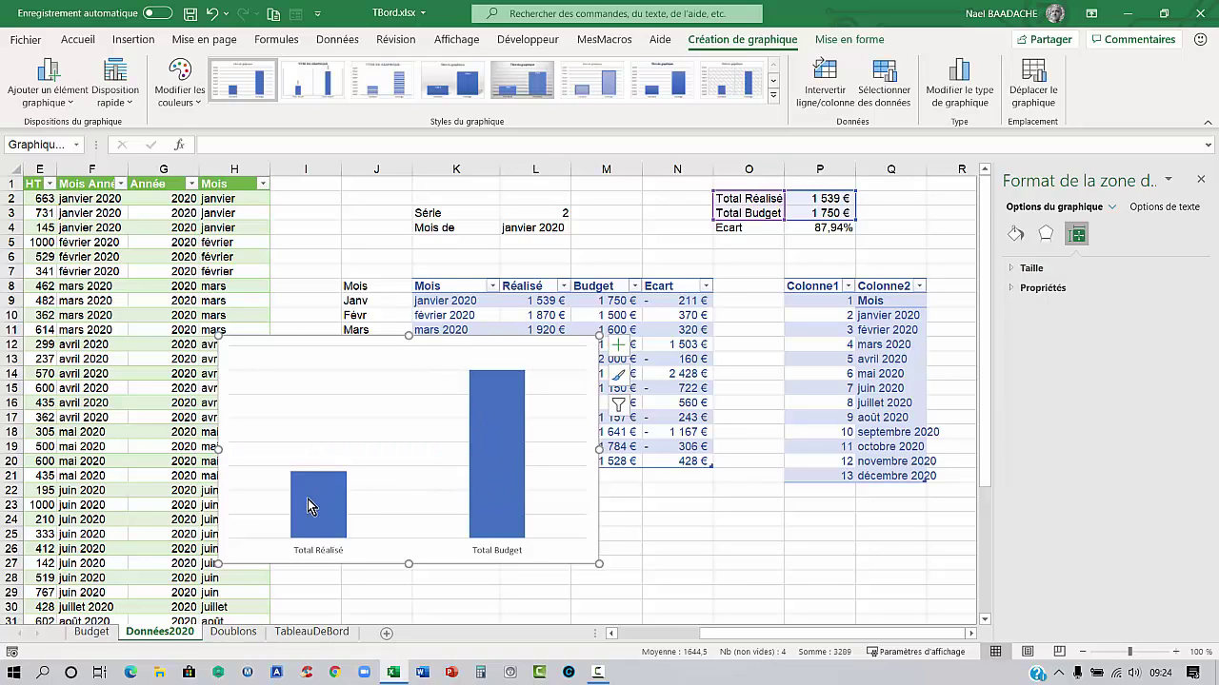
left_click(427, 369)
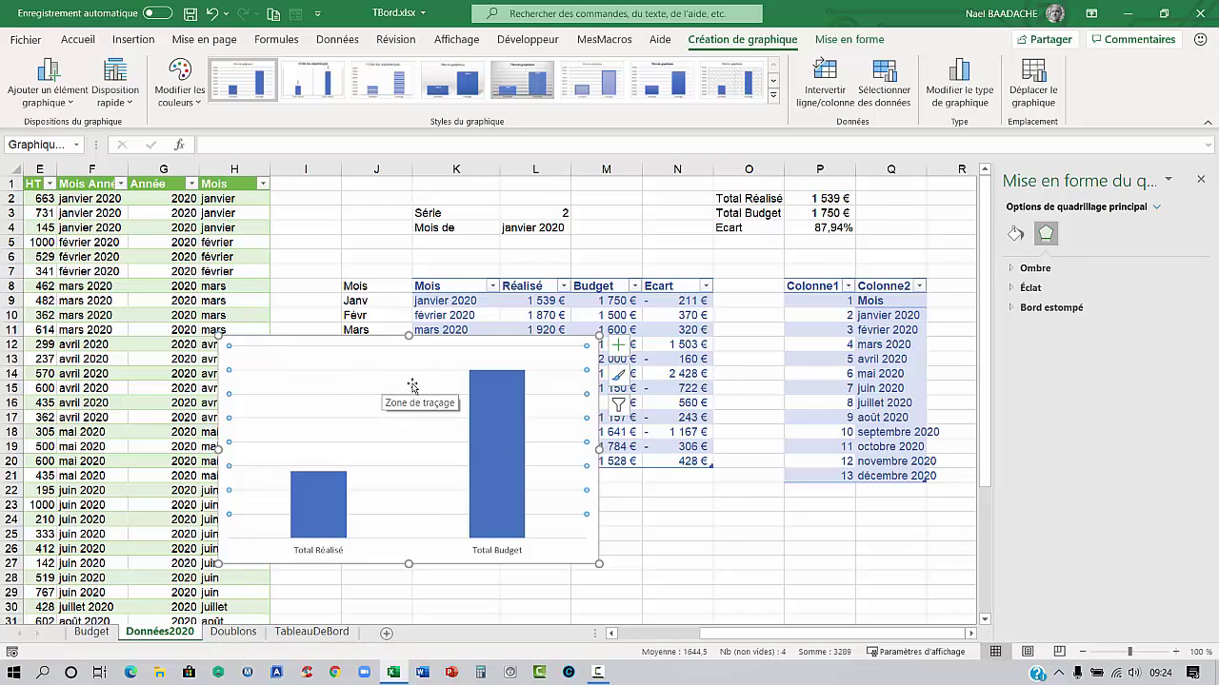
key("Escape")
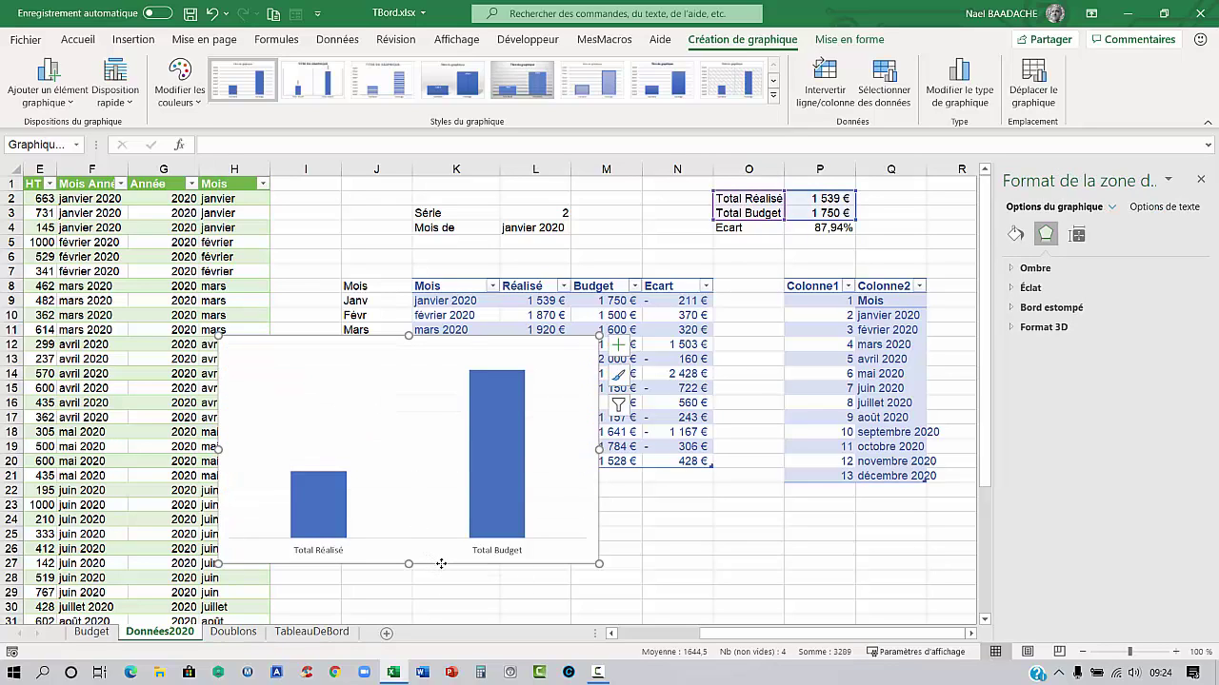
key("ctrl+x")
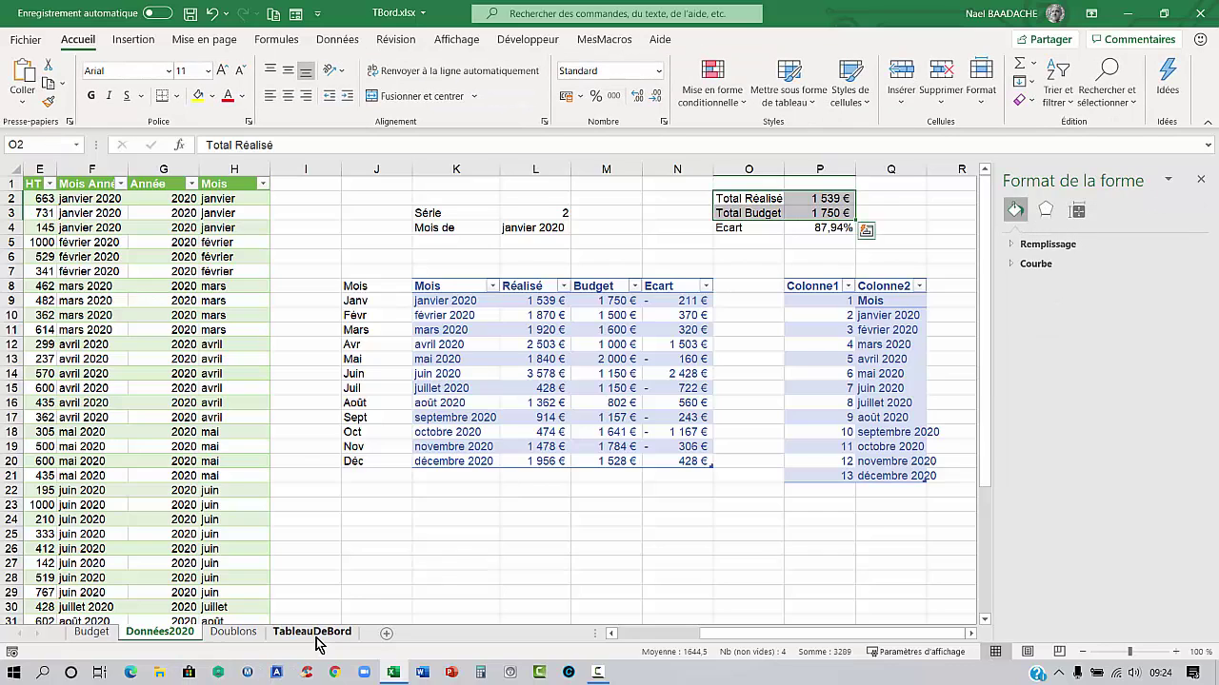
Paste the totals chart on TableauDeBord and place it beside the variance chart
left_click(314, 632)
left_click(442, 570)
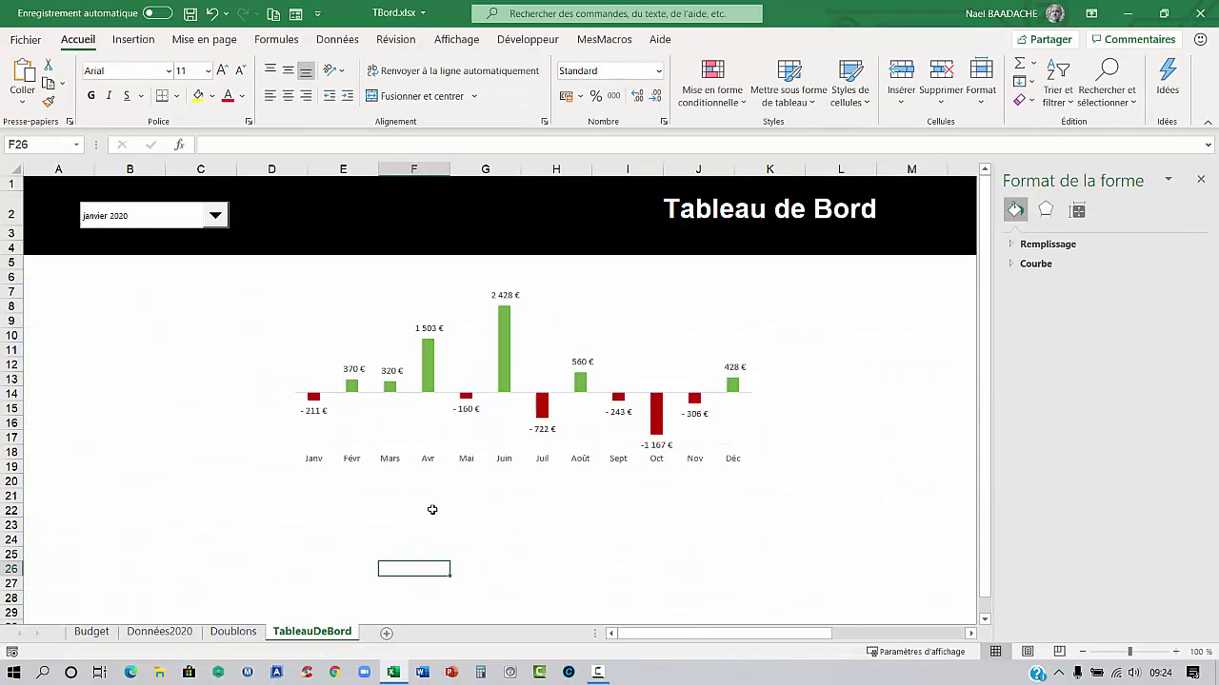
key("ctrl+v")
left_click(523, 466)
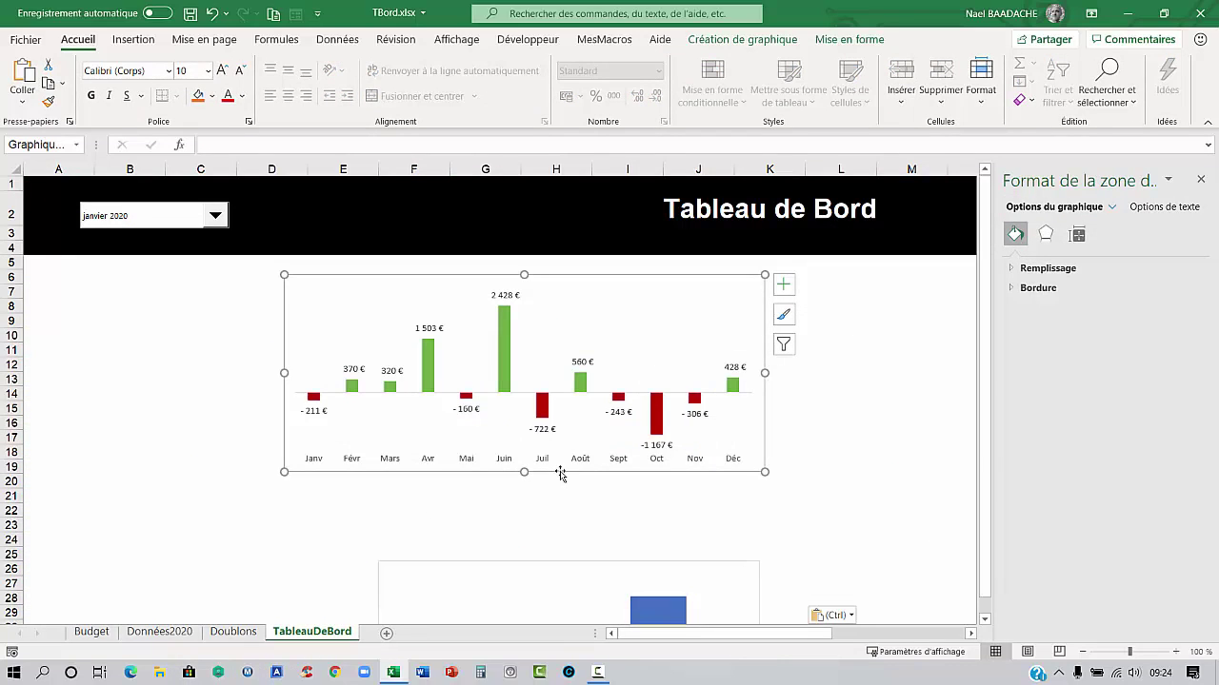
left_click_drag(561, 474, 445, 469)
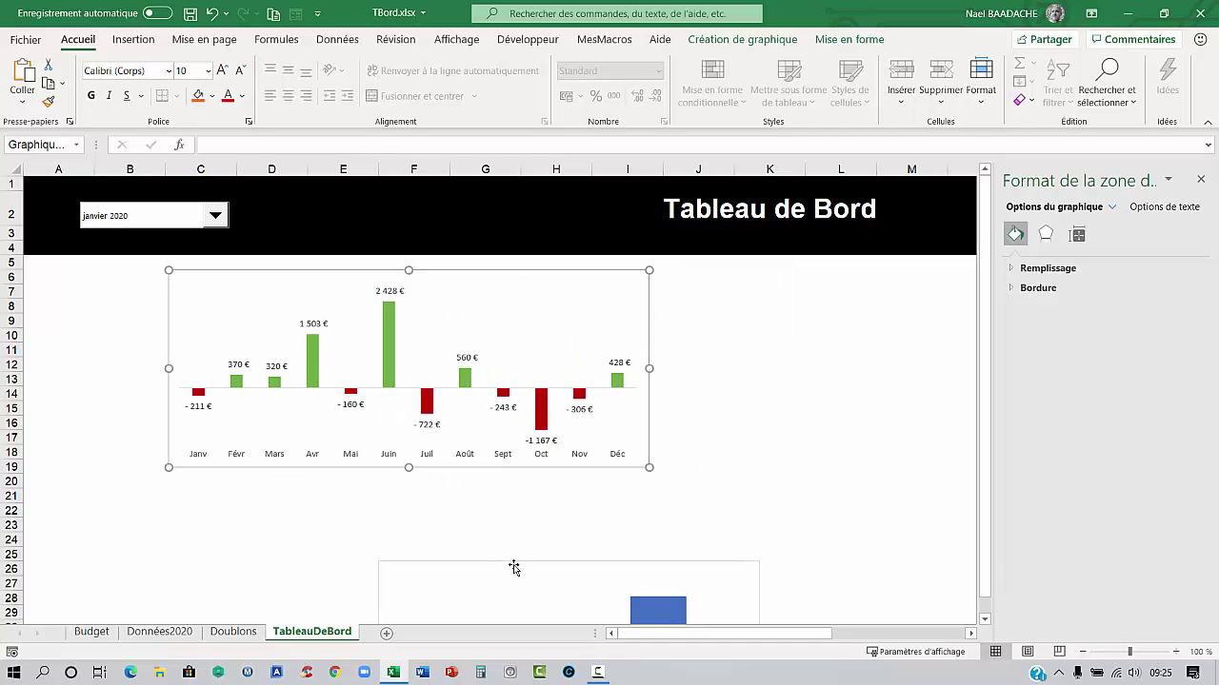
left_click(515, 568)
left_click(1200, 179)
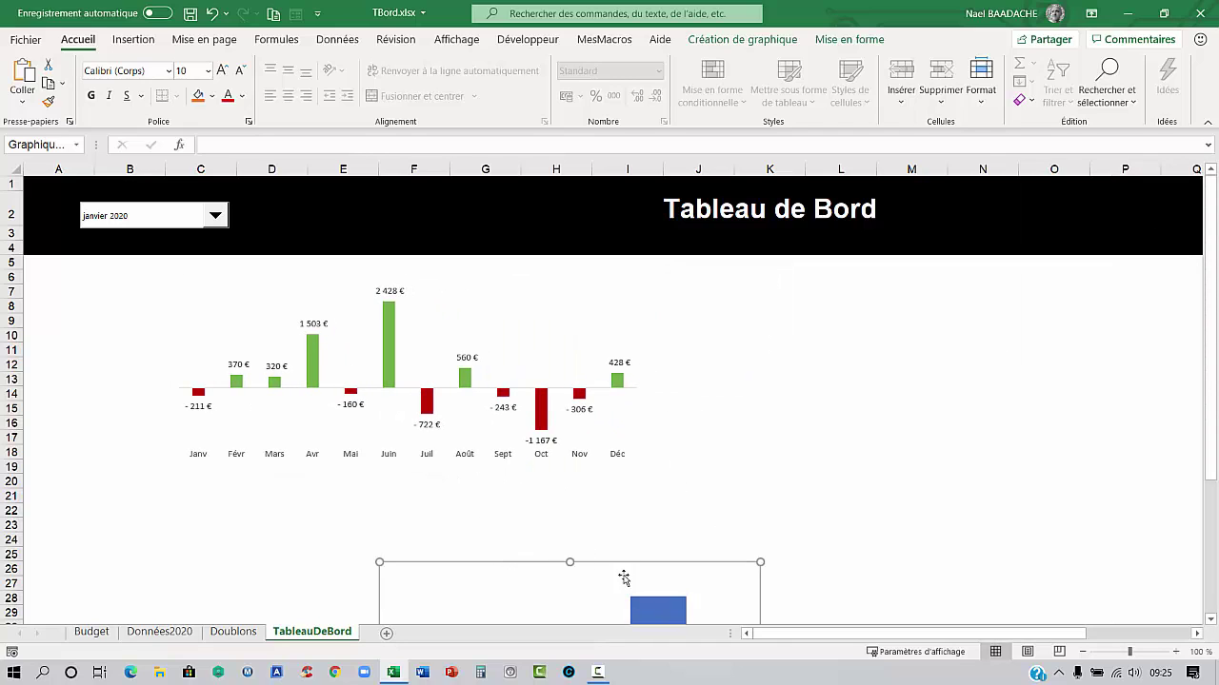
left_click_drag(630, 563, 904, 282)
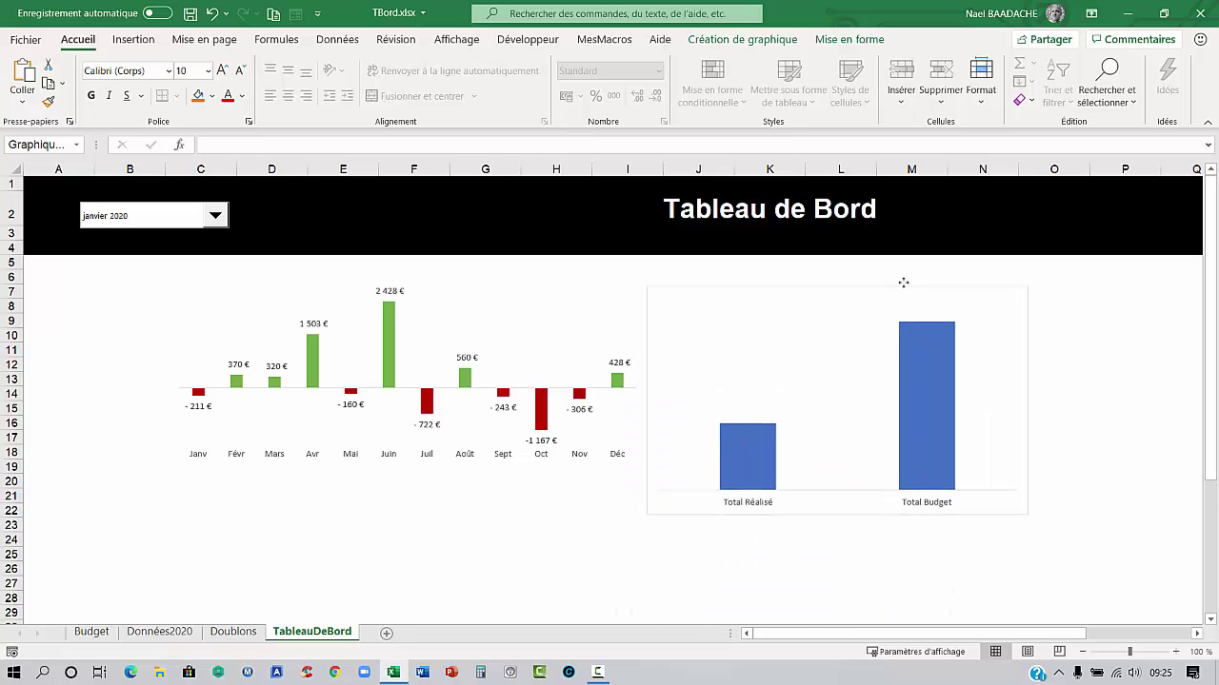
Give the Total Réalisé bar a solid green fill
left_click(753, 461)
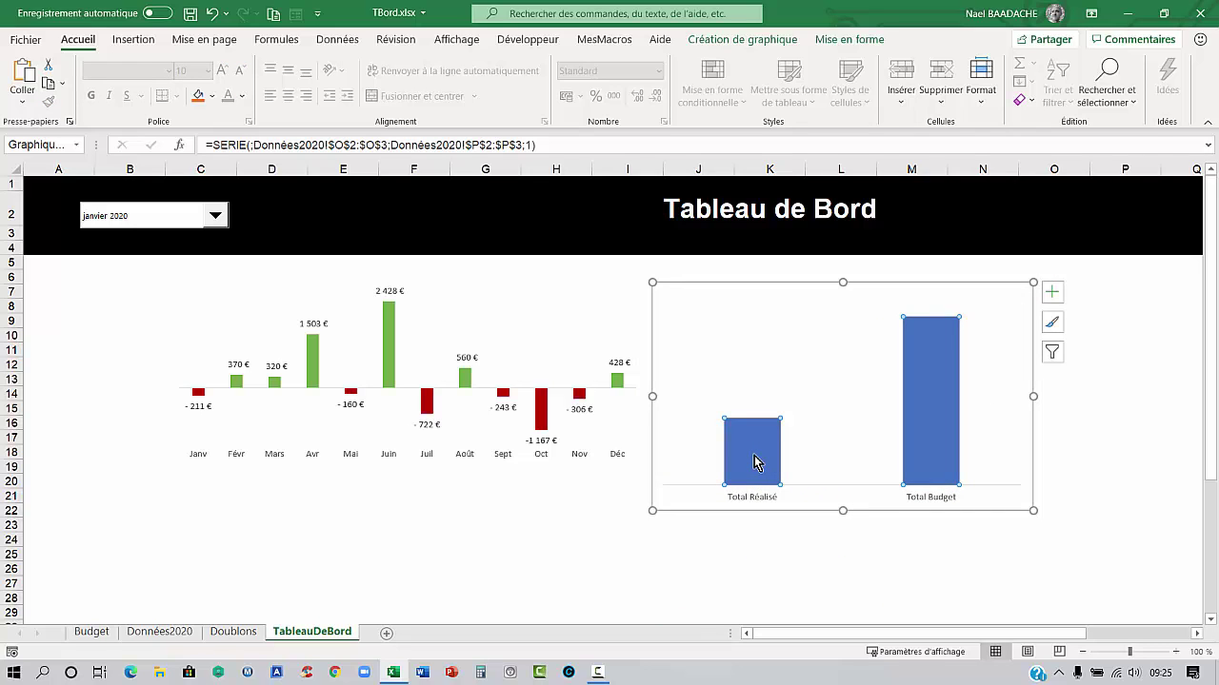
double_click(753, 461)
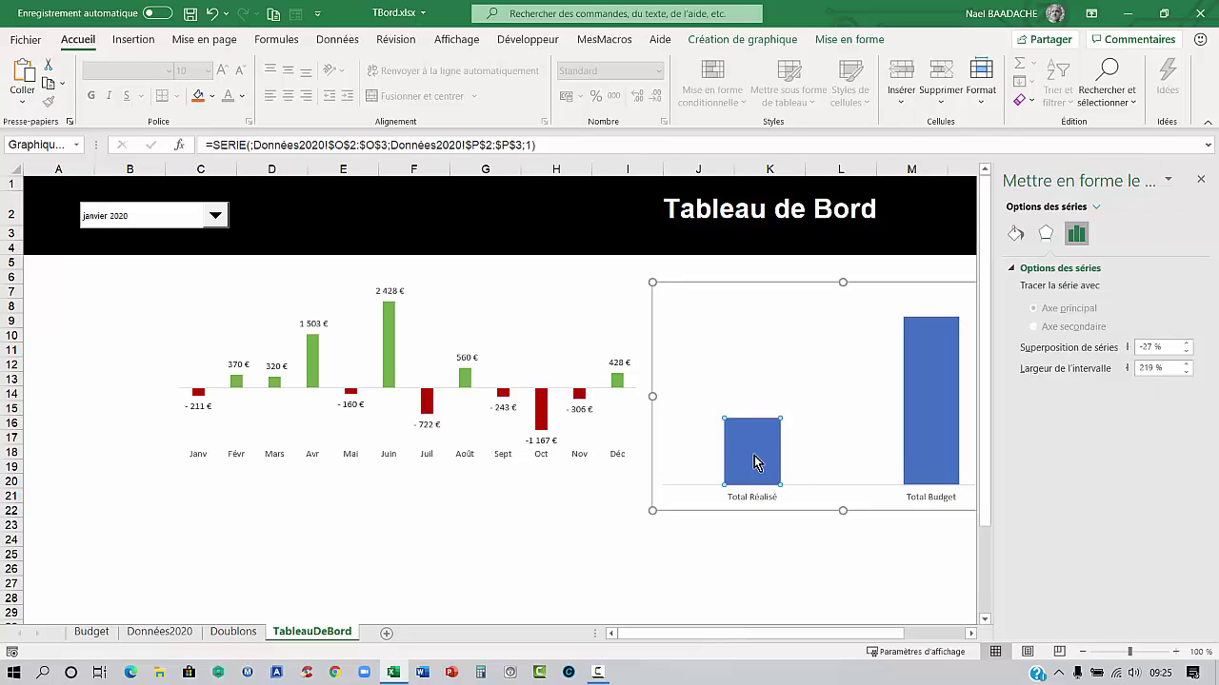
left_click(1016, 234)
left_click(1014, 271)
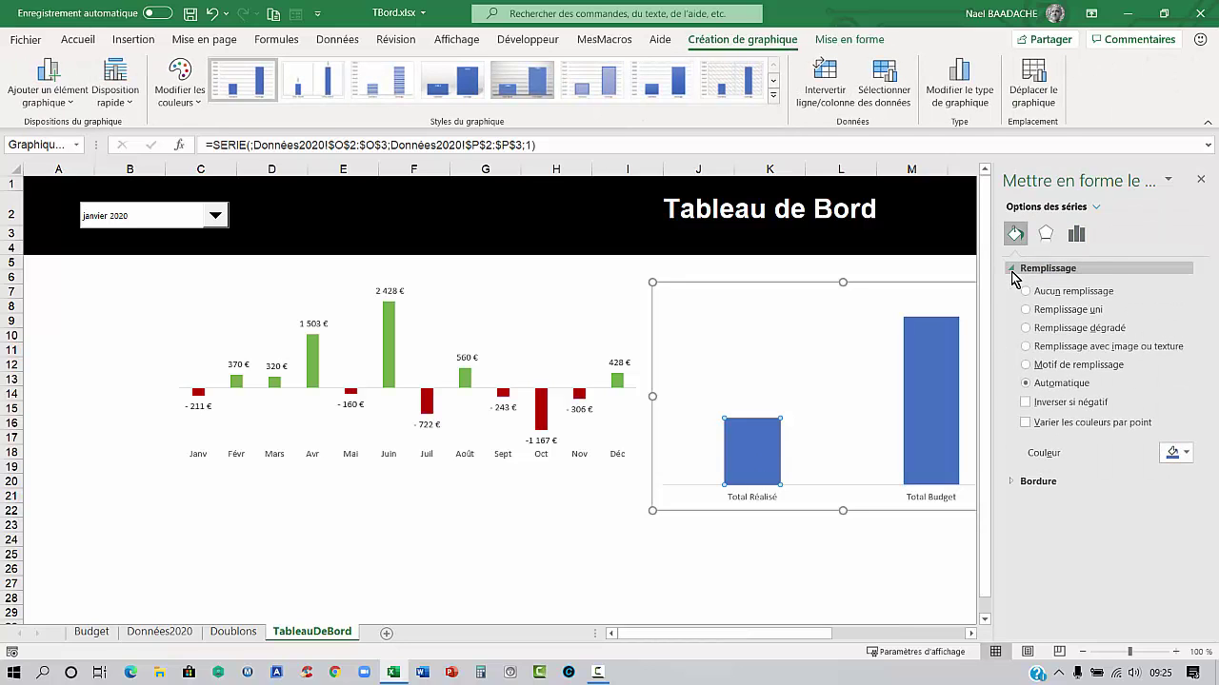
left_click(1173, 453)
left_click(1208, 494)
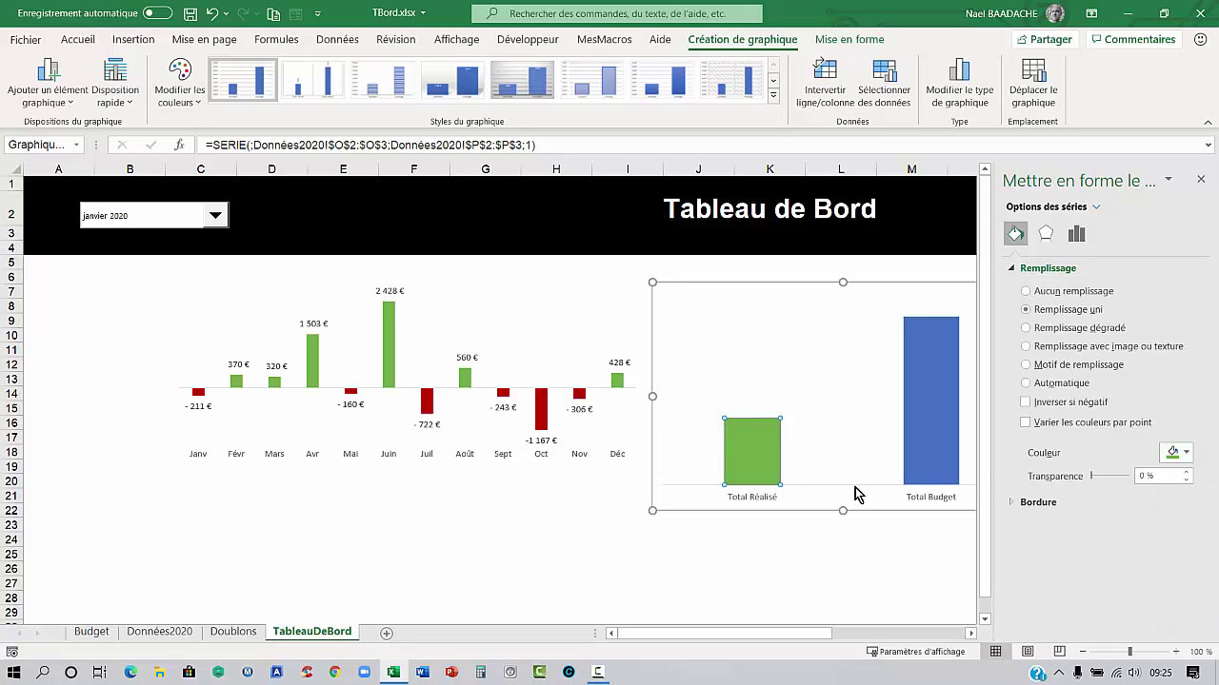
left_click(1013, 504)
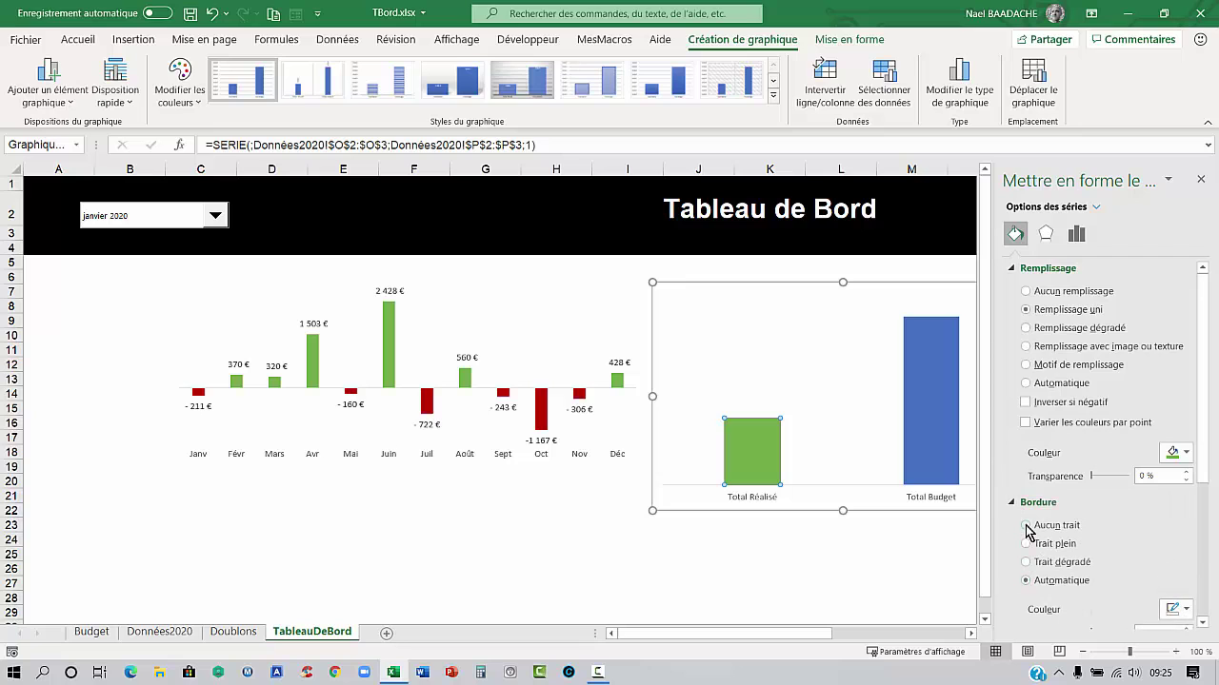
left_click(856, 570)
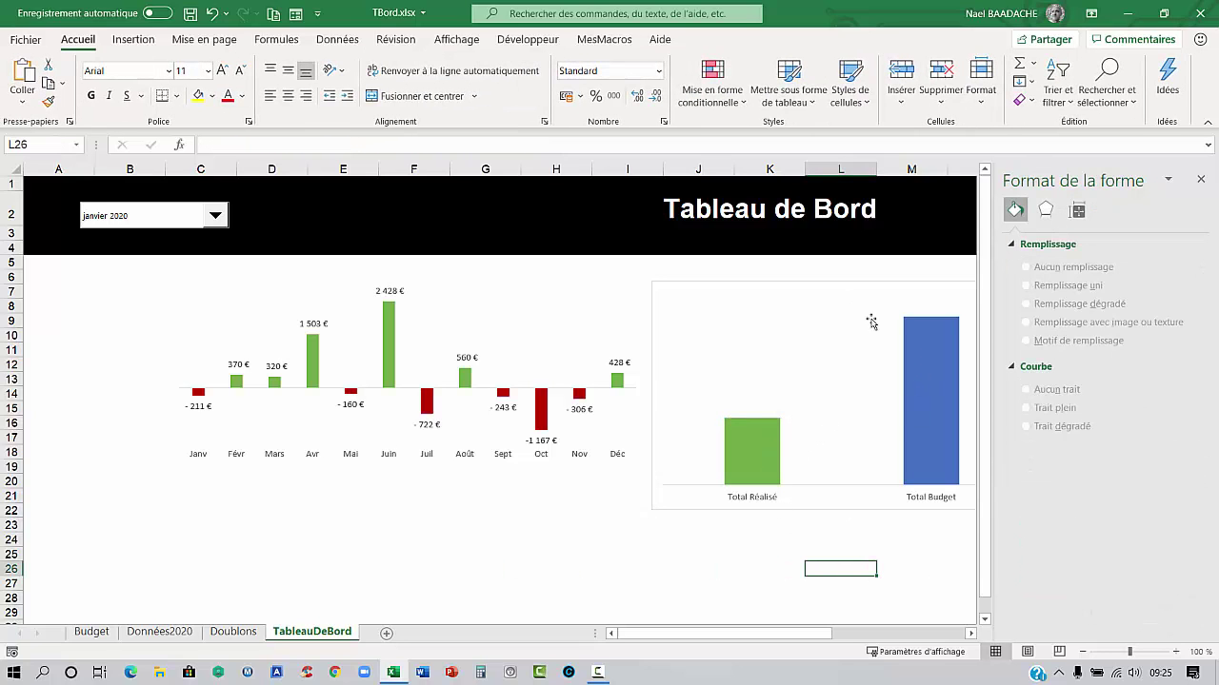
left_click(836, 285)
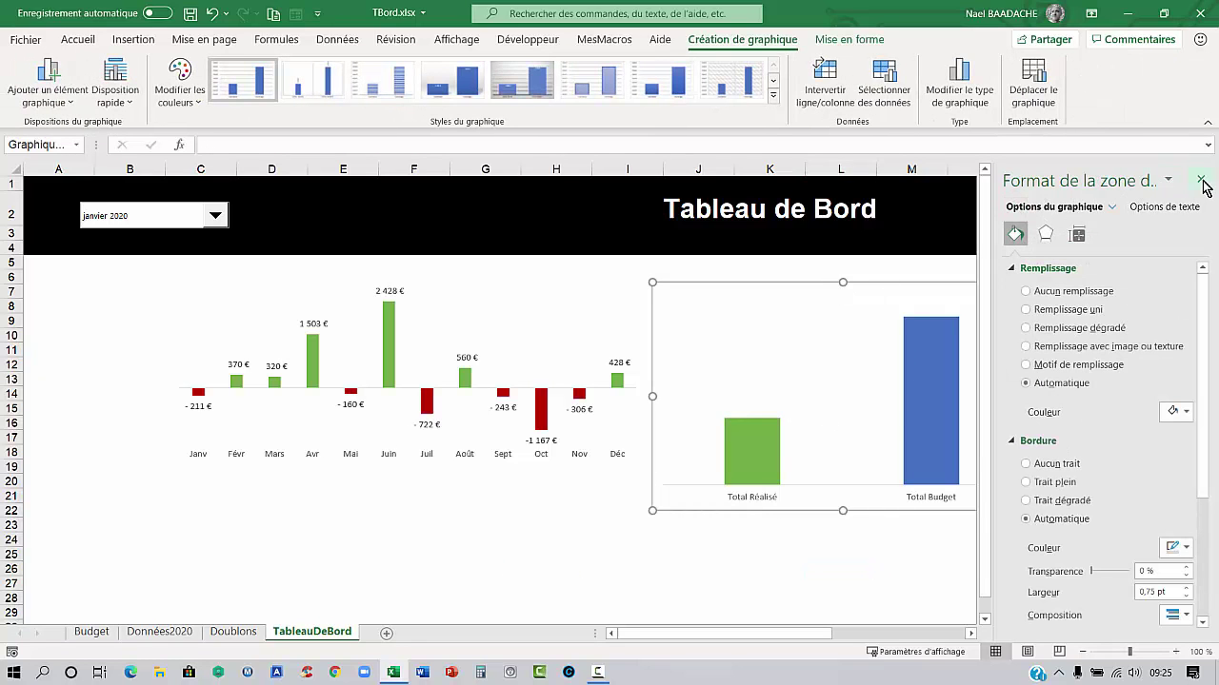
Add data labels 1 539 € and 1 750 € to the totals bars, bold and two sizes larger
left_click(1200, 179)
left_click(1052, 293)
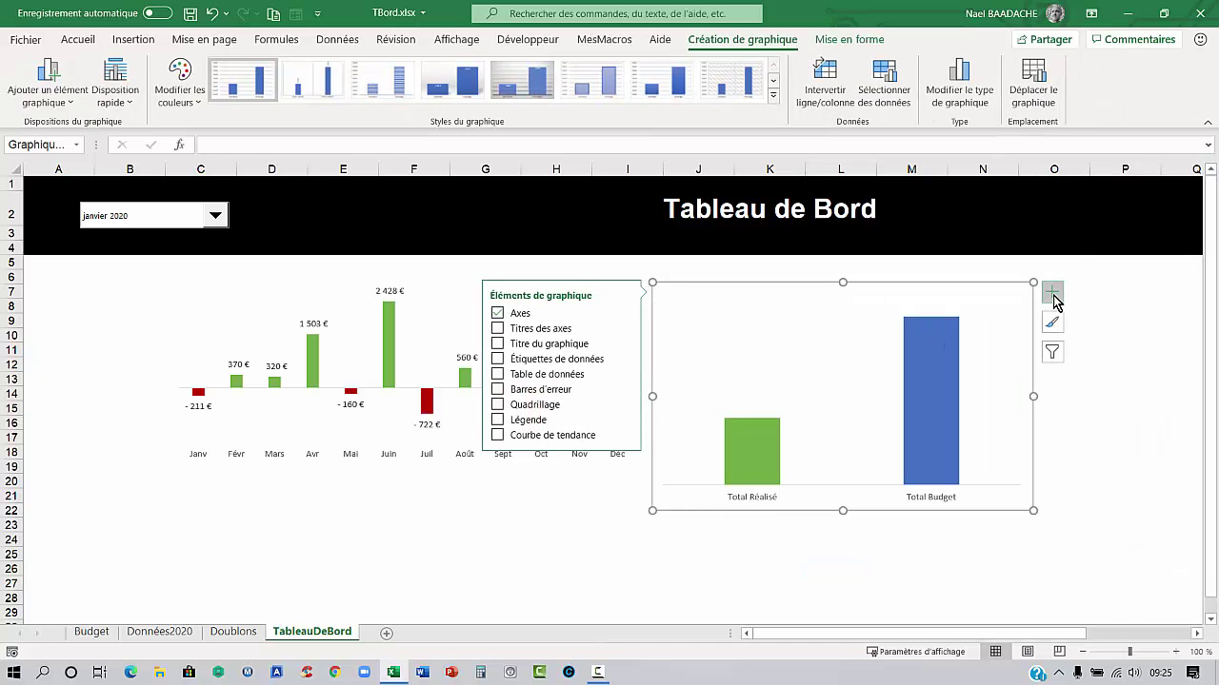
left_click(498, 362)
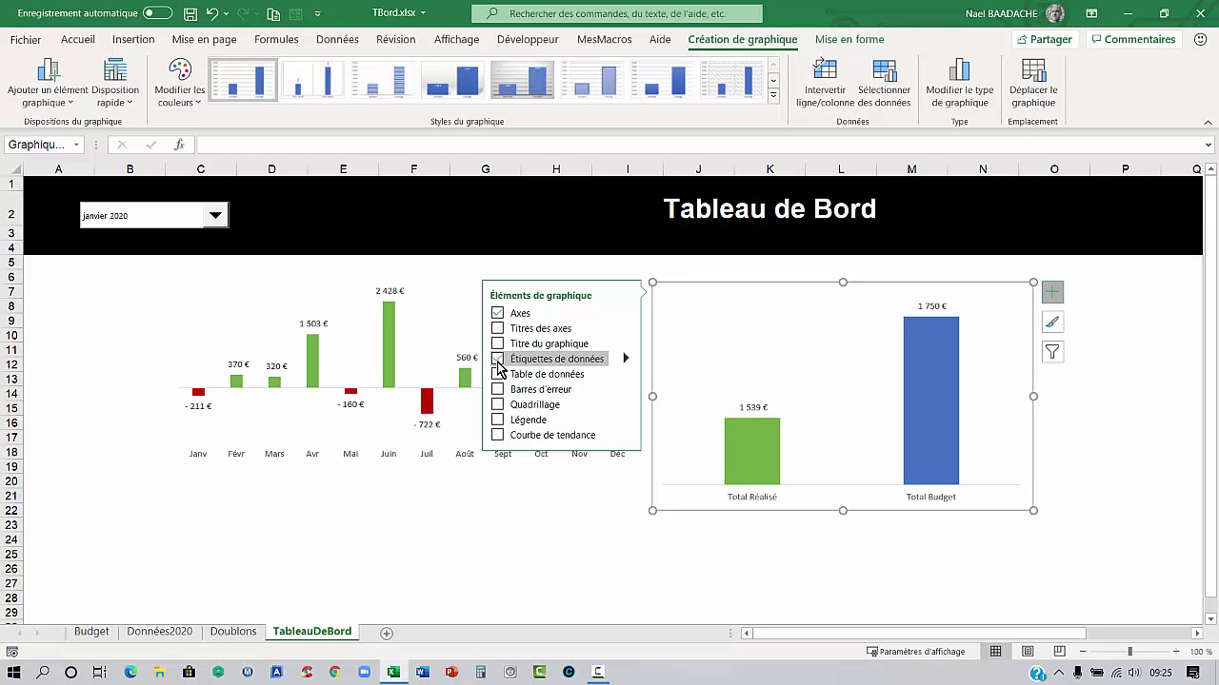
double_click(752, 409)
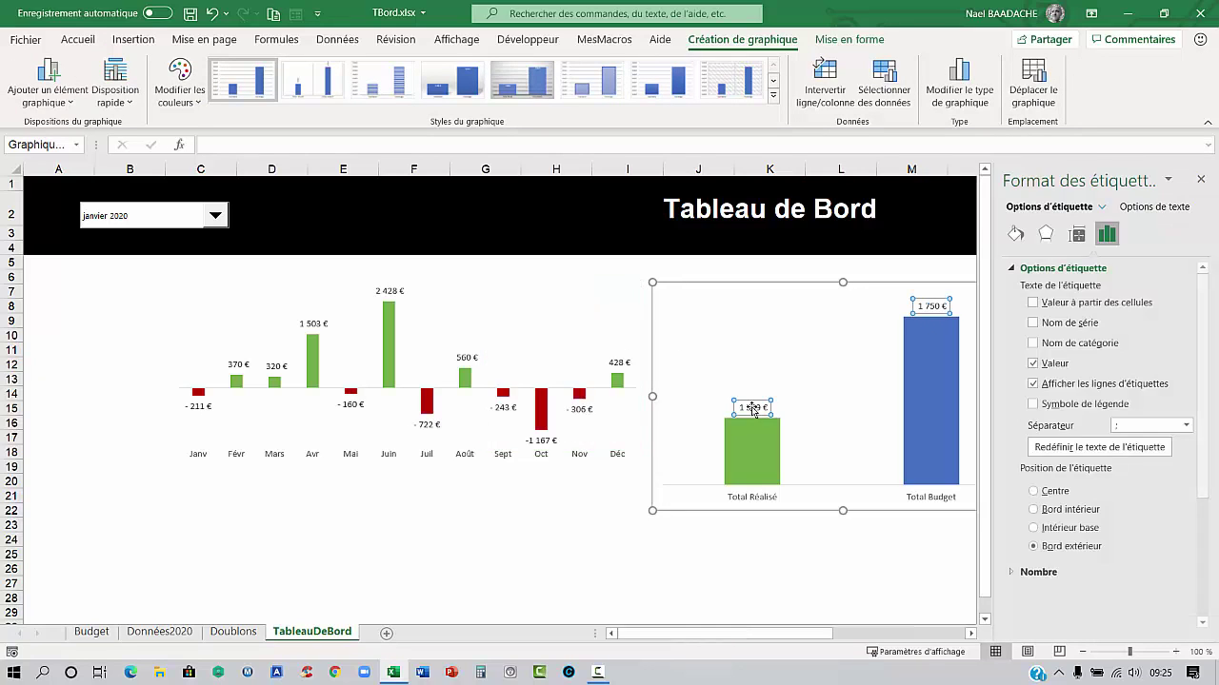
left_click(78, 39)
left_click(94, 97)
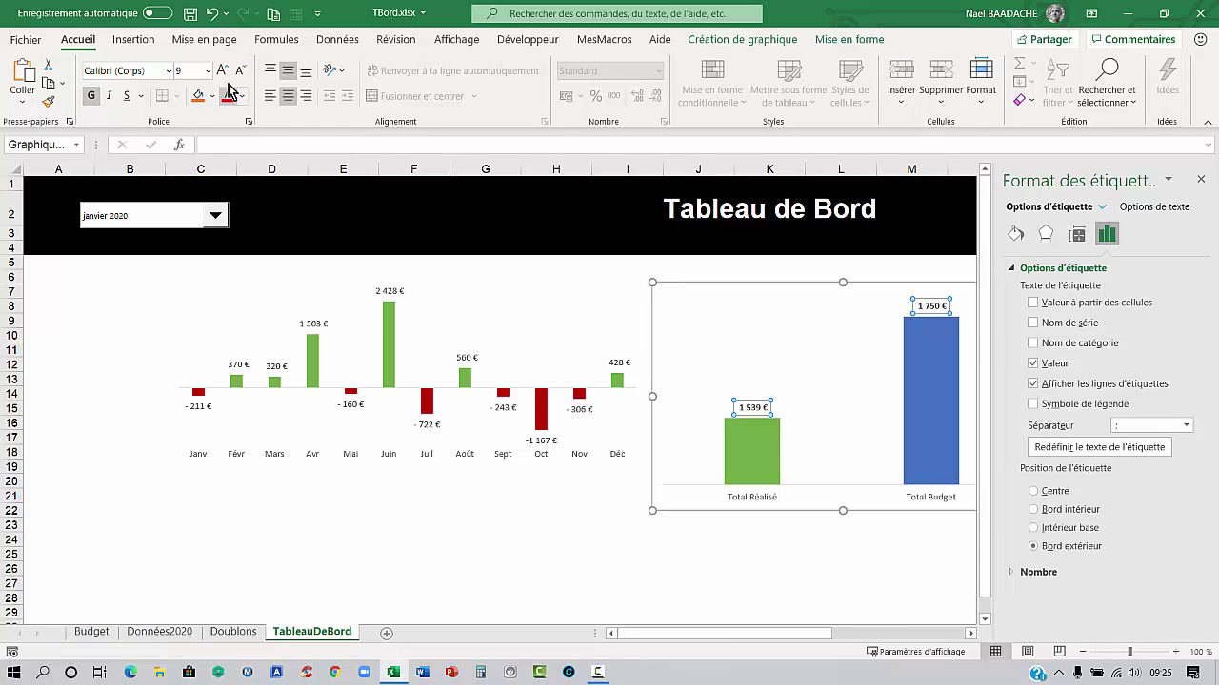
left_click(221, 72)
left_click(221, 72)
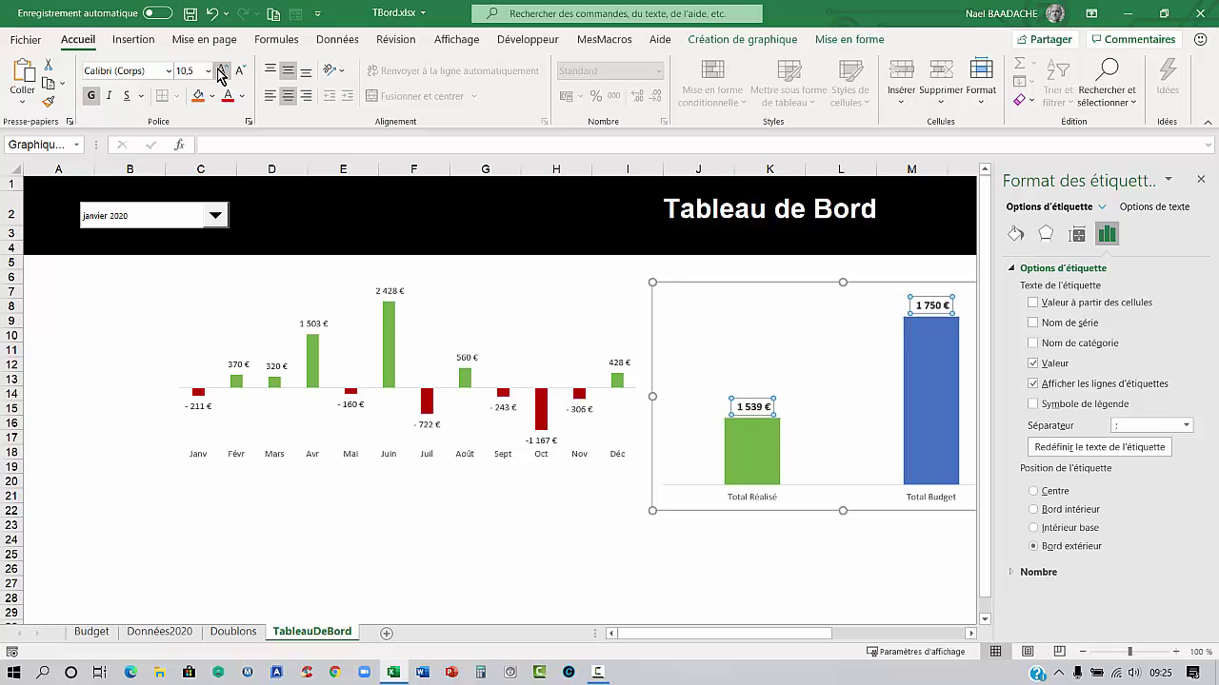
left_click(76, 321)
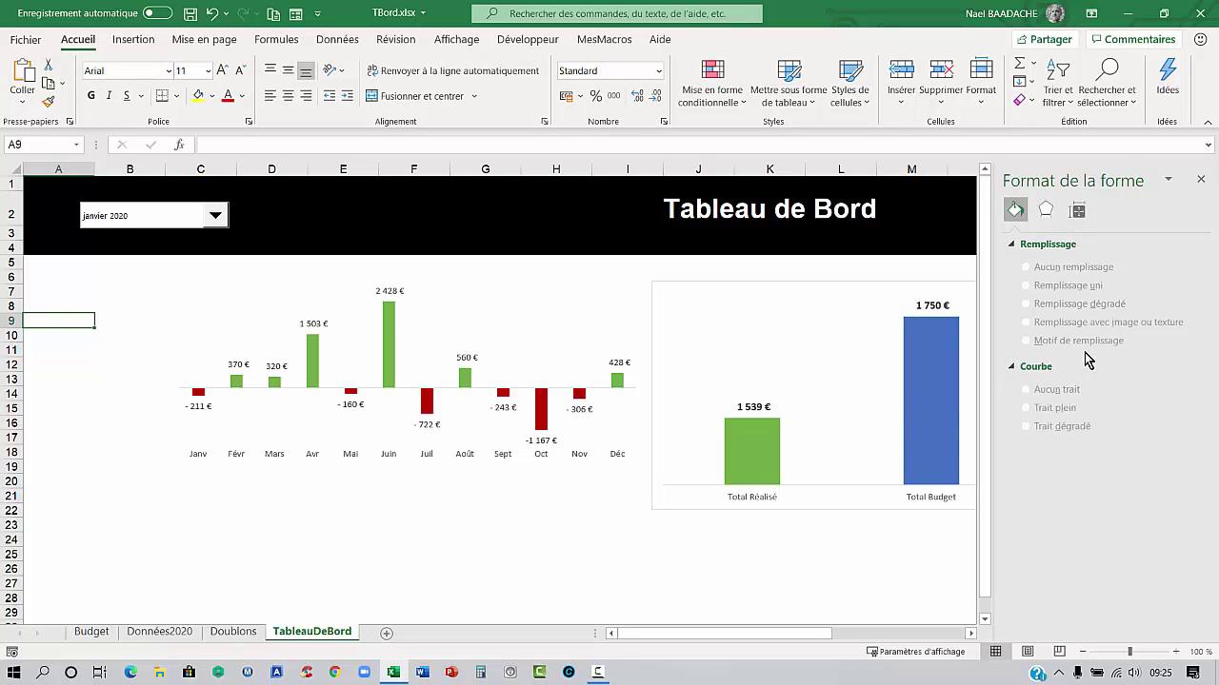
left_click(1200, 179)
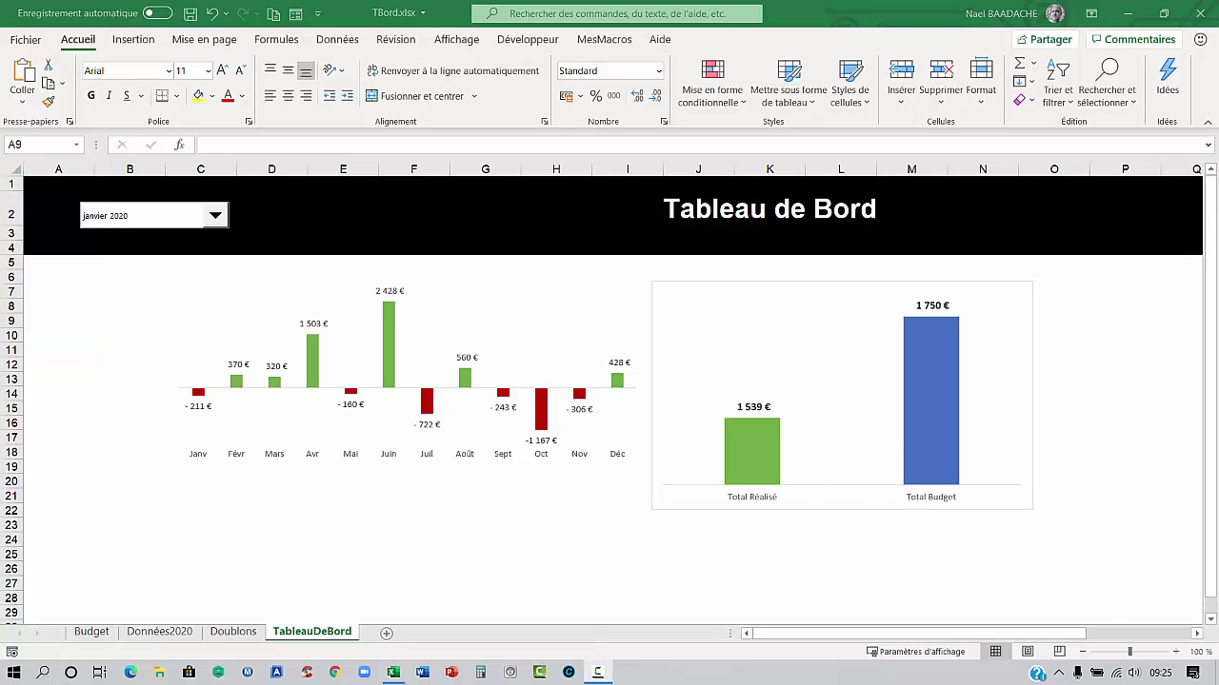
Remove the outline border from the totals chart
double_click(896, 285)
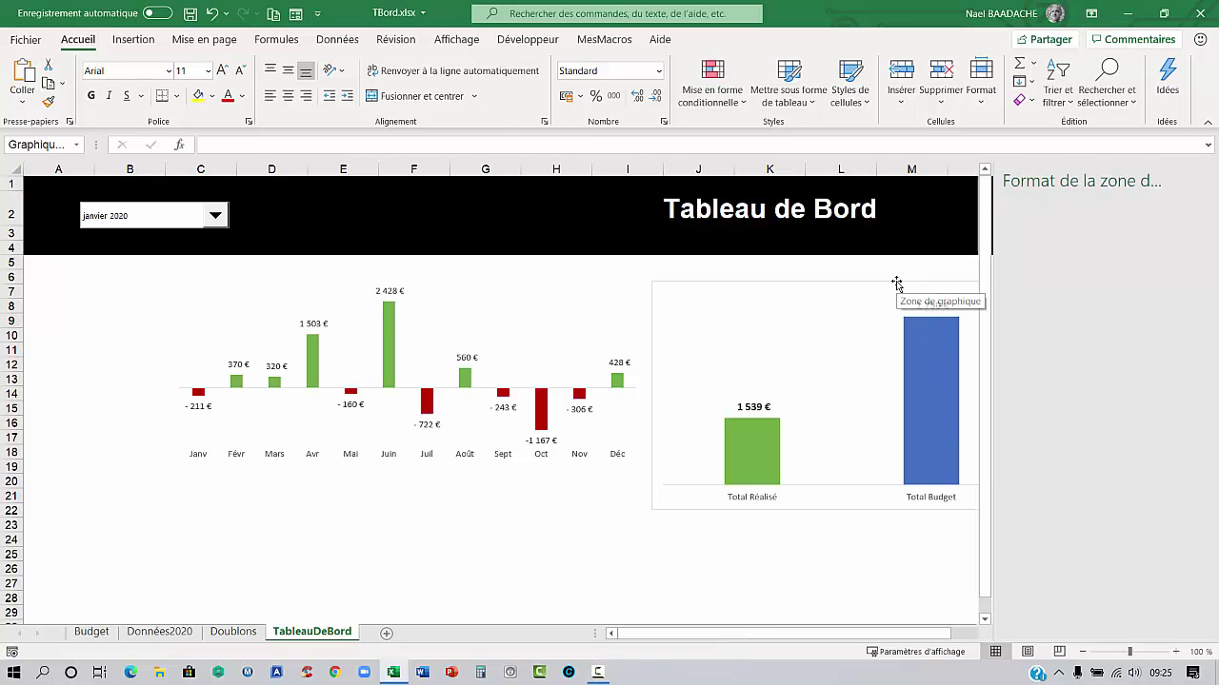
left_click(1200, 179)
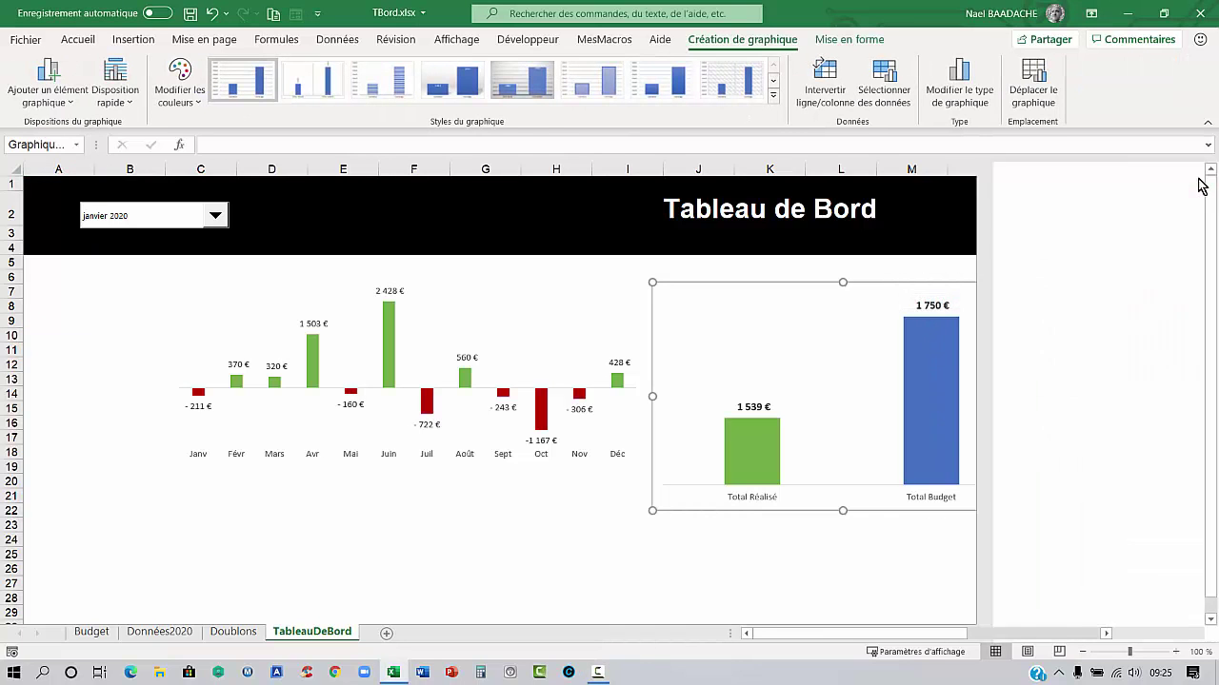
left_click(863, 41)
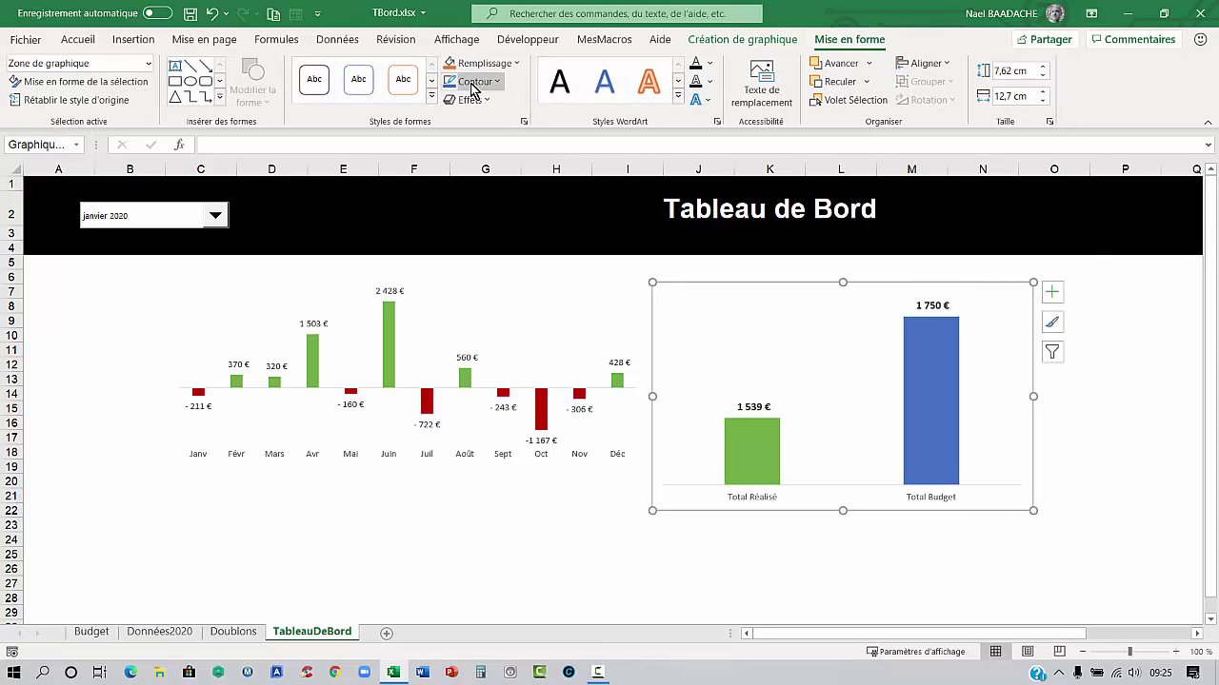
left_click(500, 82)
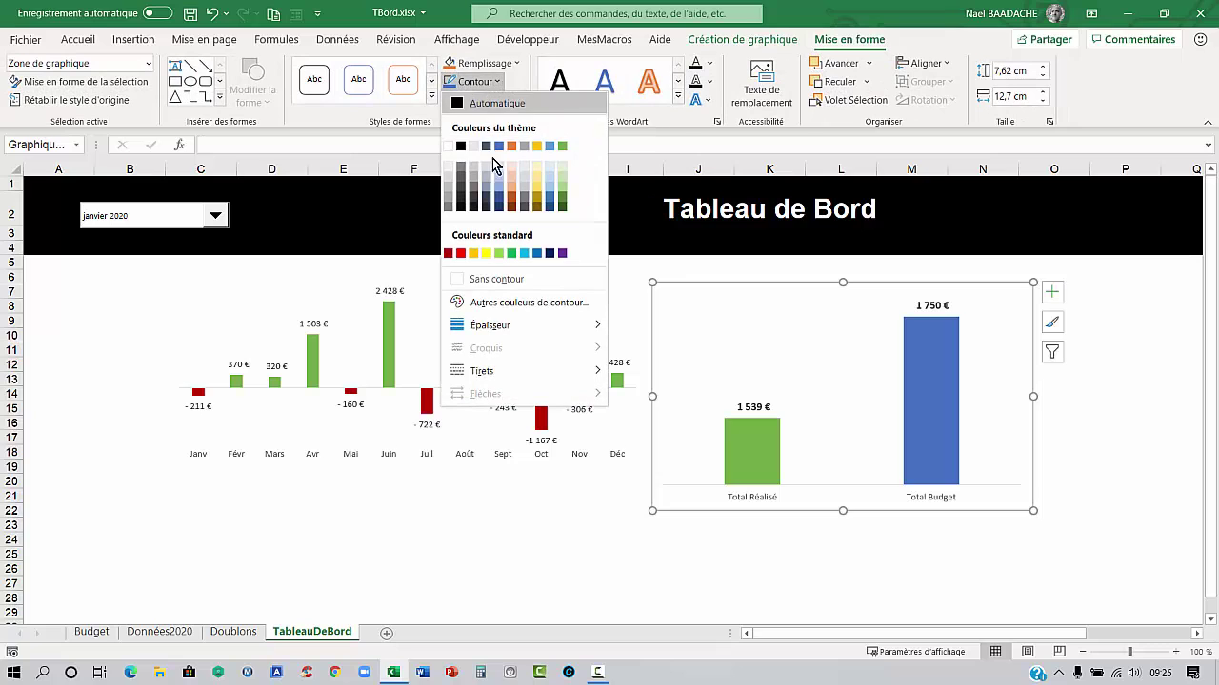
left_click(497, 280)
left_click(580, 537)
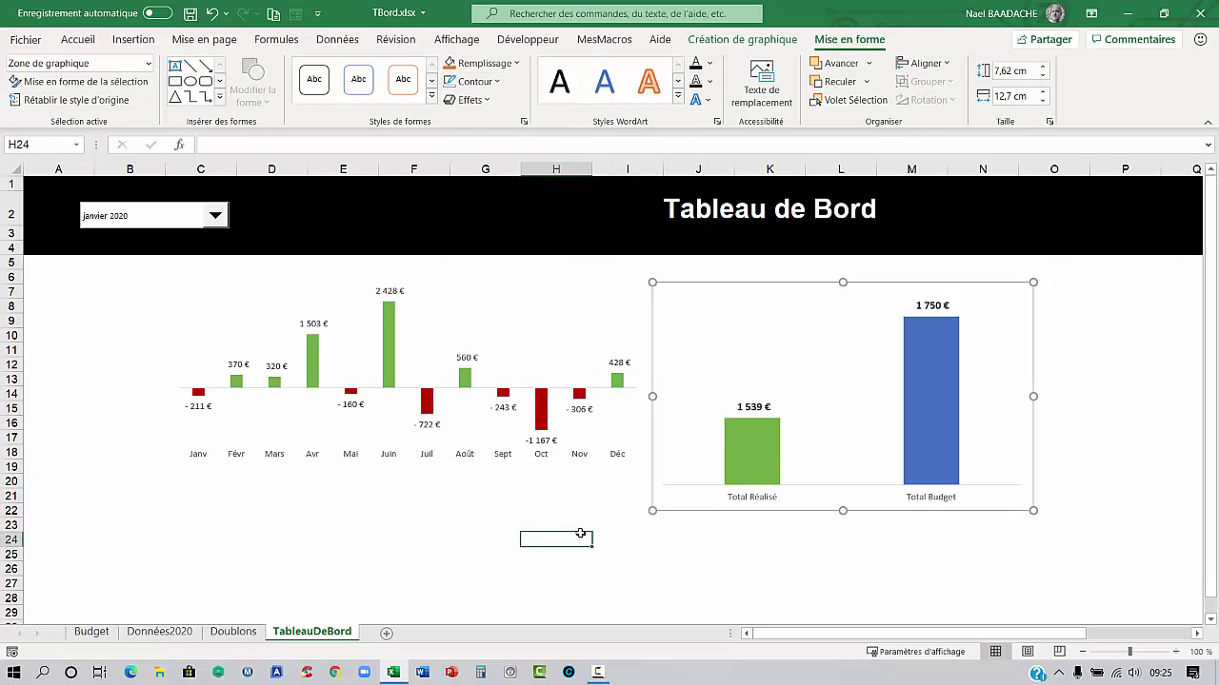
left_click(857, 499)
left_click(831, 568)
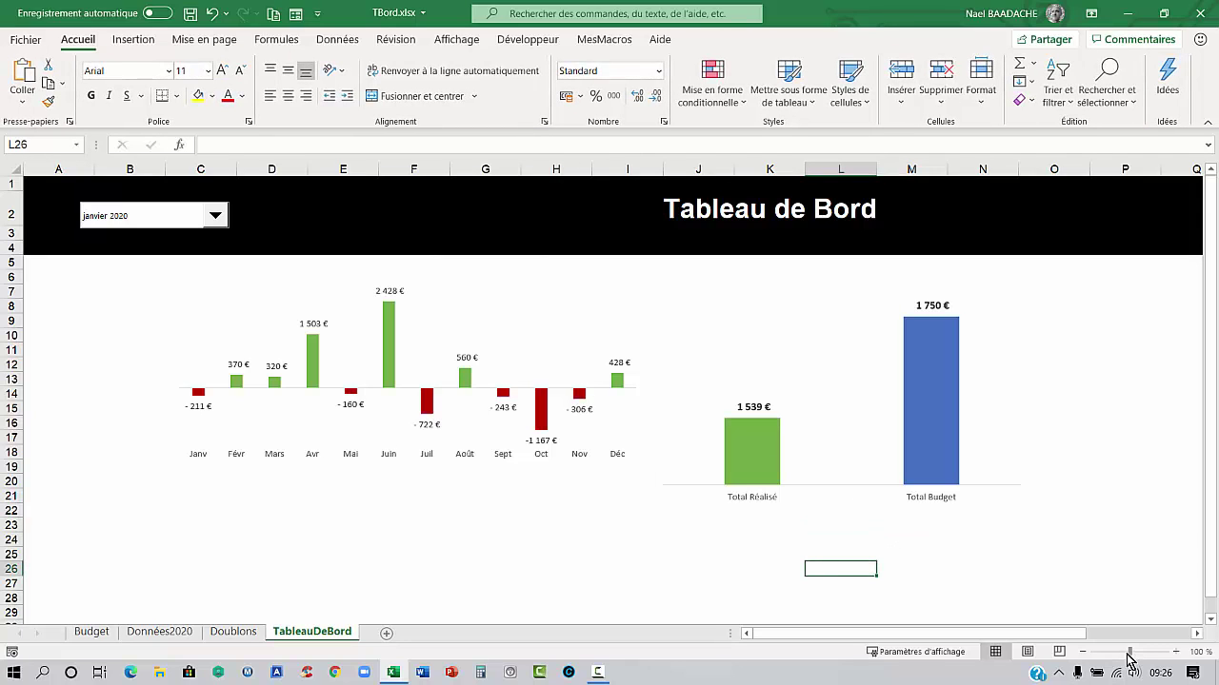
Zoom out to 87% and move the totals chart right to columns O–S and slightly lower
left_click_drag(1131, 653, 1126, 654)
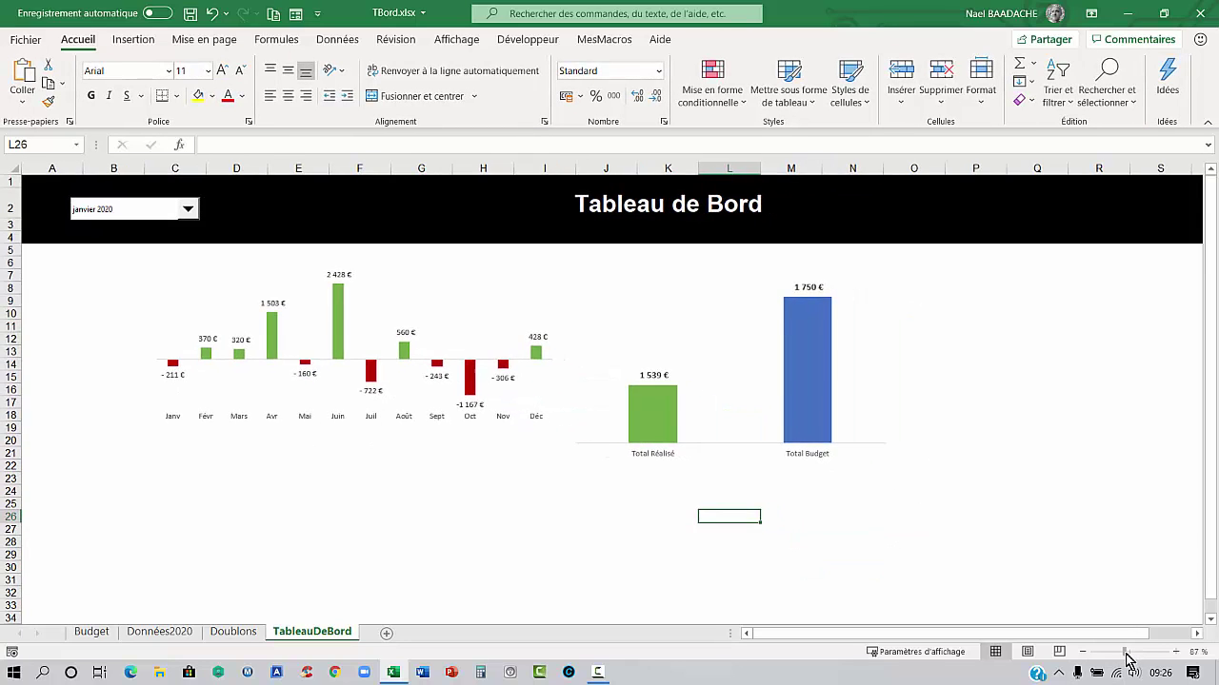
left_click(823, 453)
double_click(837, 470)
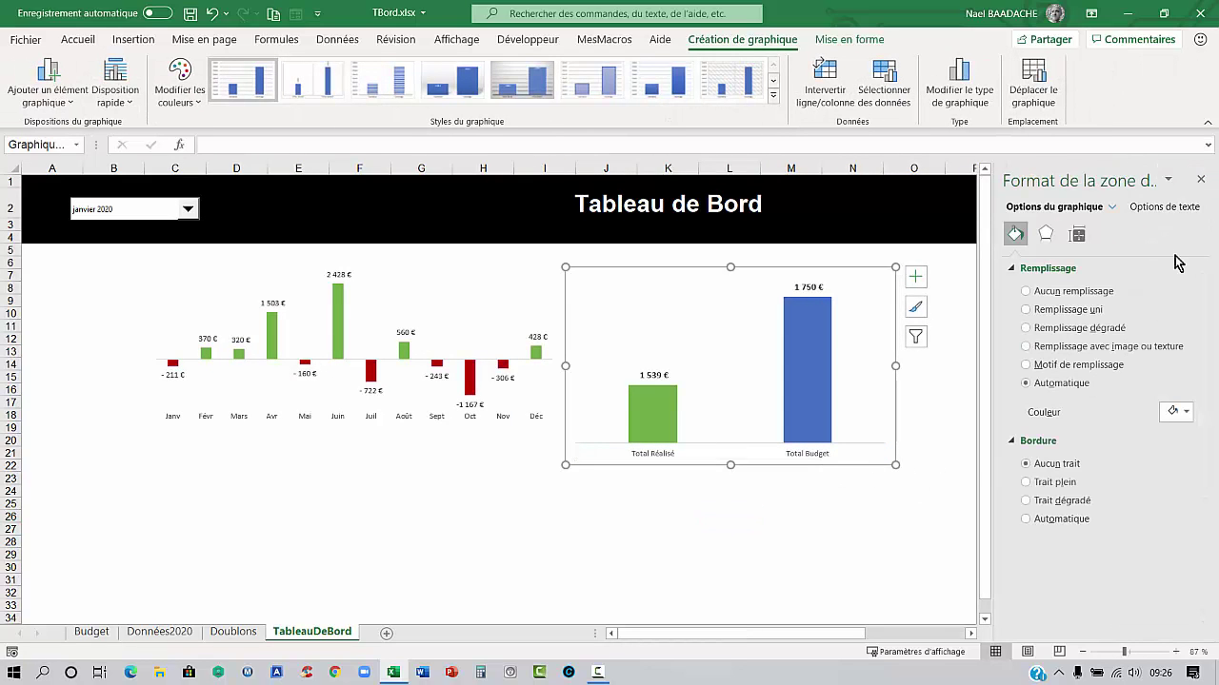
left_click(1201, 179)
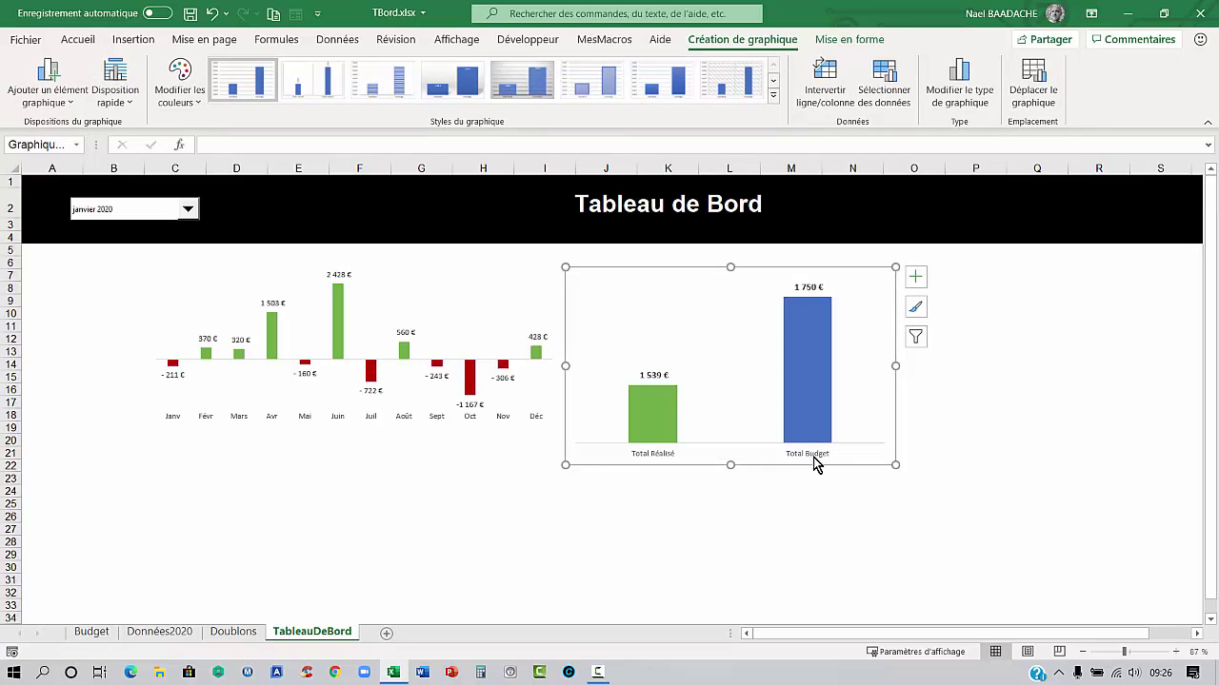
left_click_drag(820, 468, 1158, 465)
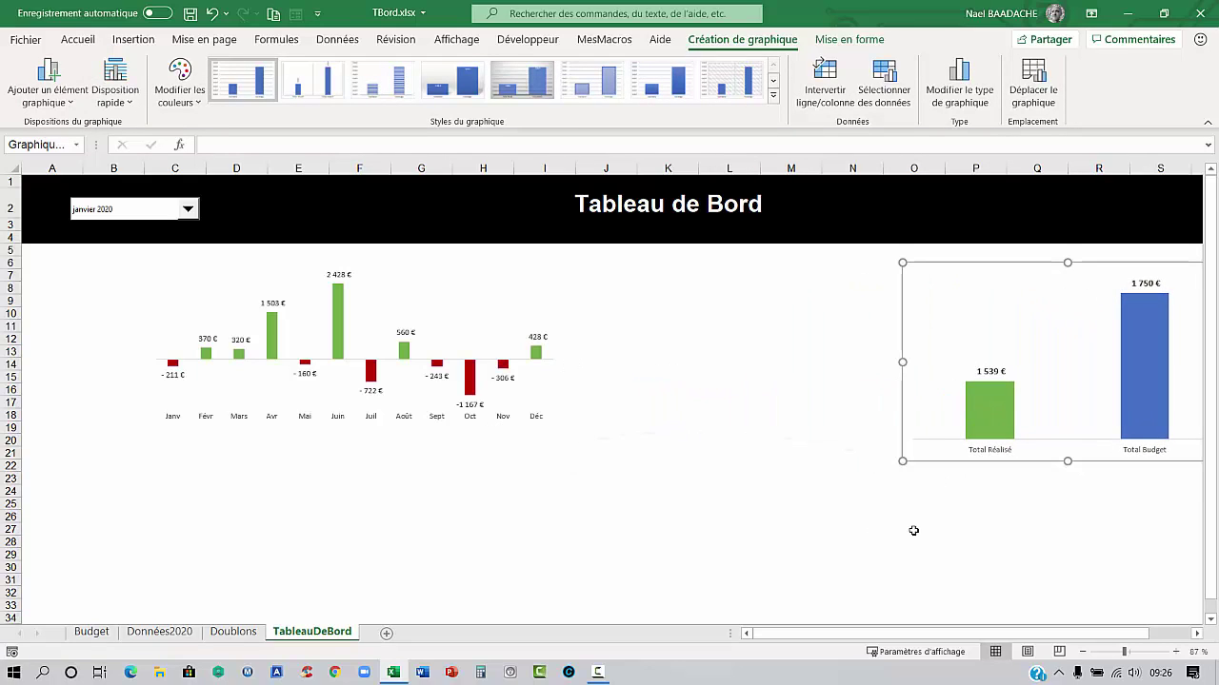
scroll(980, 634, "right", 2)
left_click(789, 515)
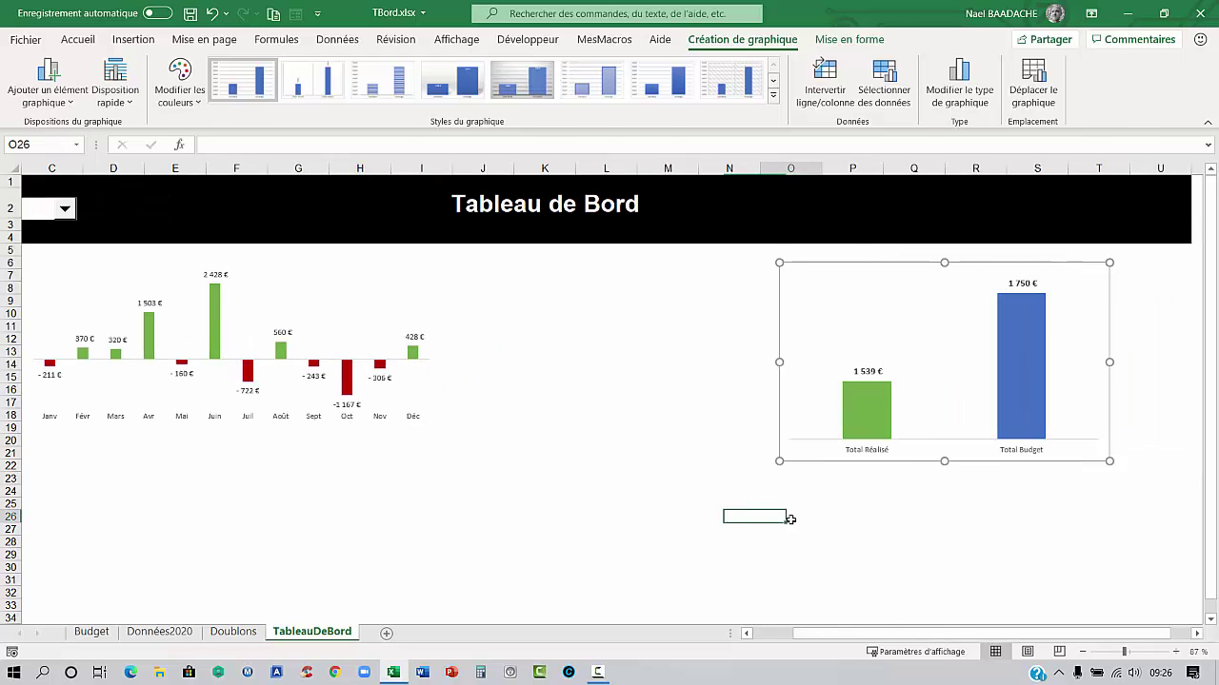
left_click(971, 454)
left_click_drag(971, 470, 972, 514)
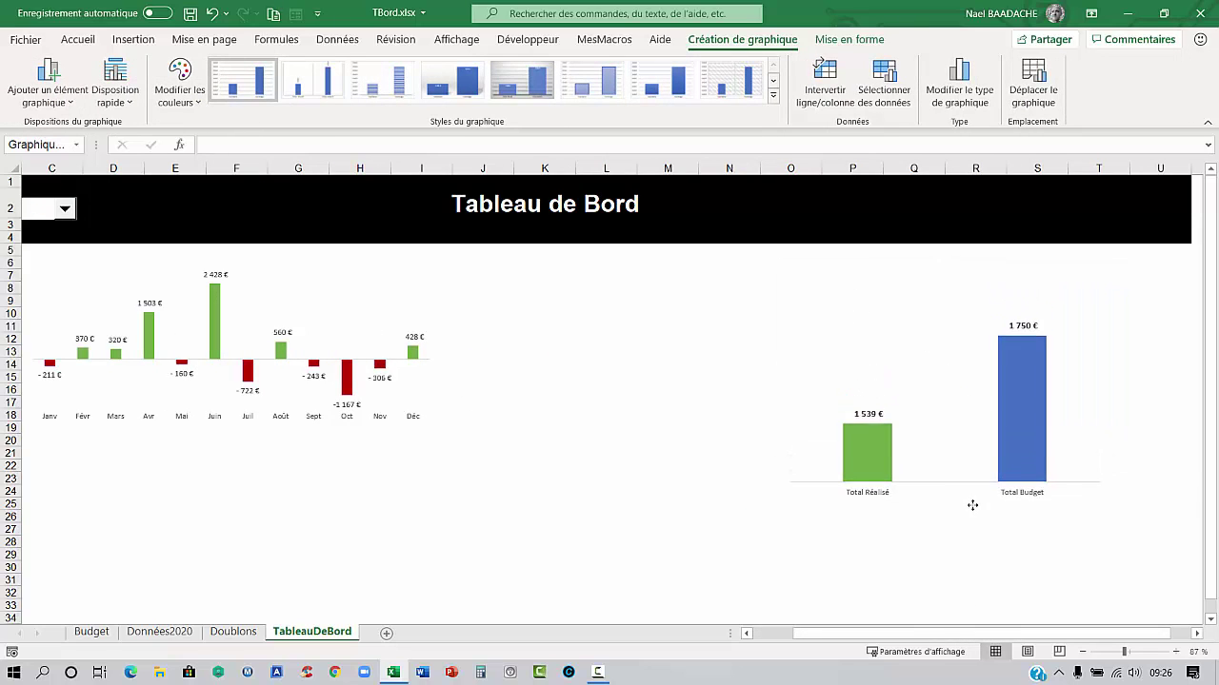
left_click(85, 269)
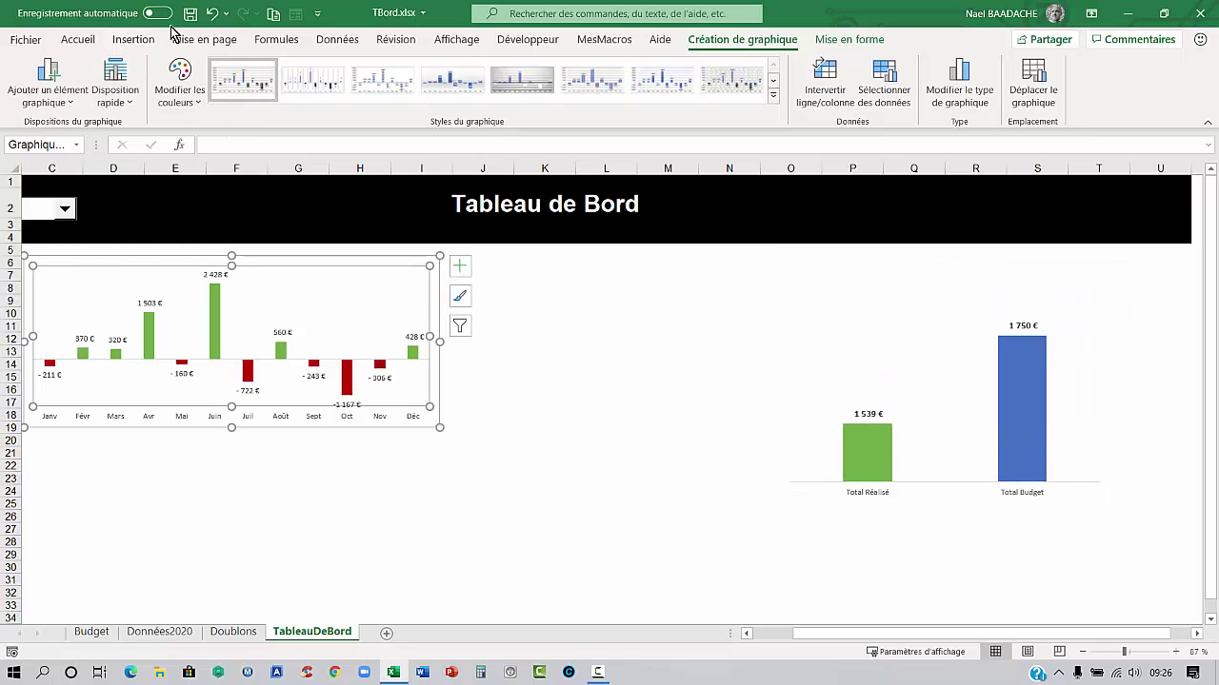
Draw a text box above the totals chart linked to =Données2020!P4
left_click(134, 40)
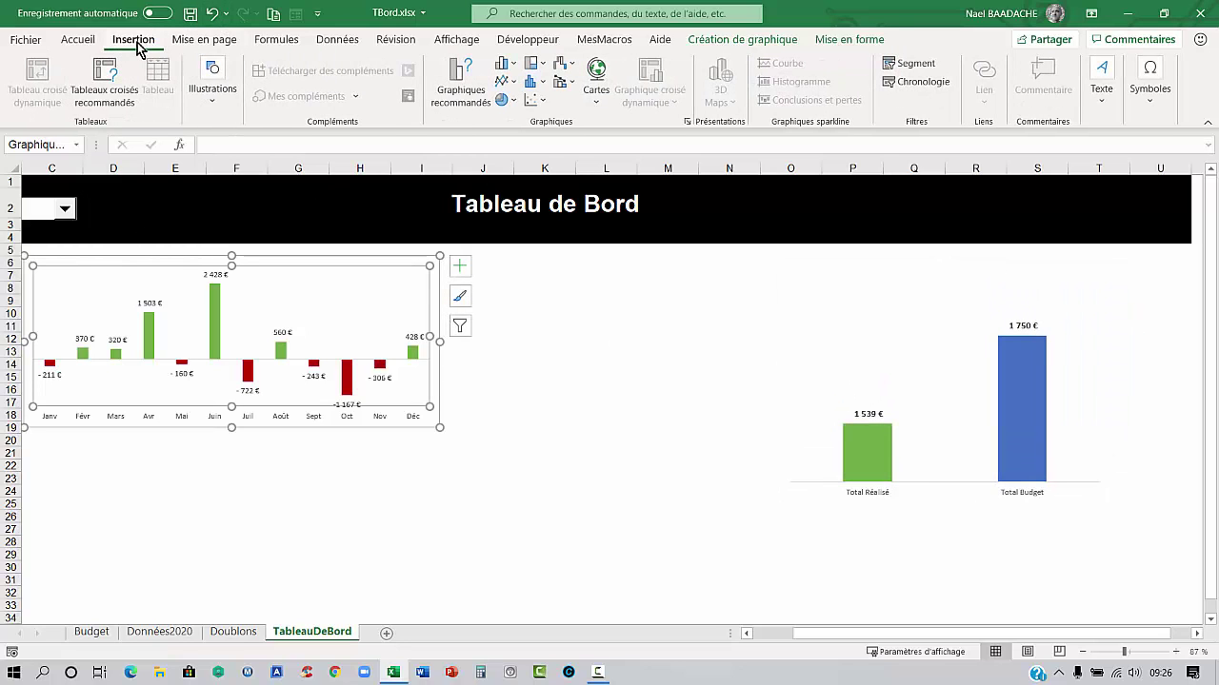
left_click(1102, 76)
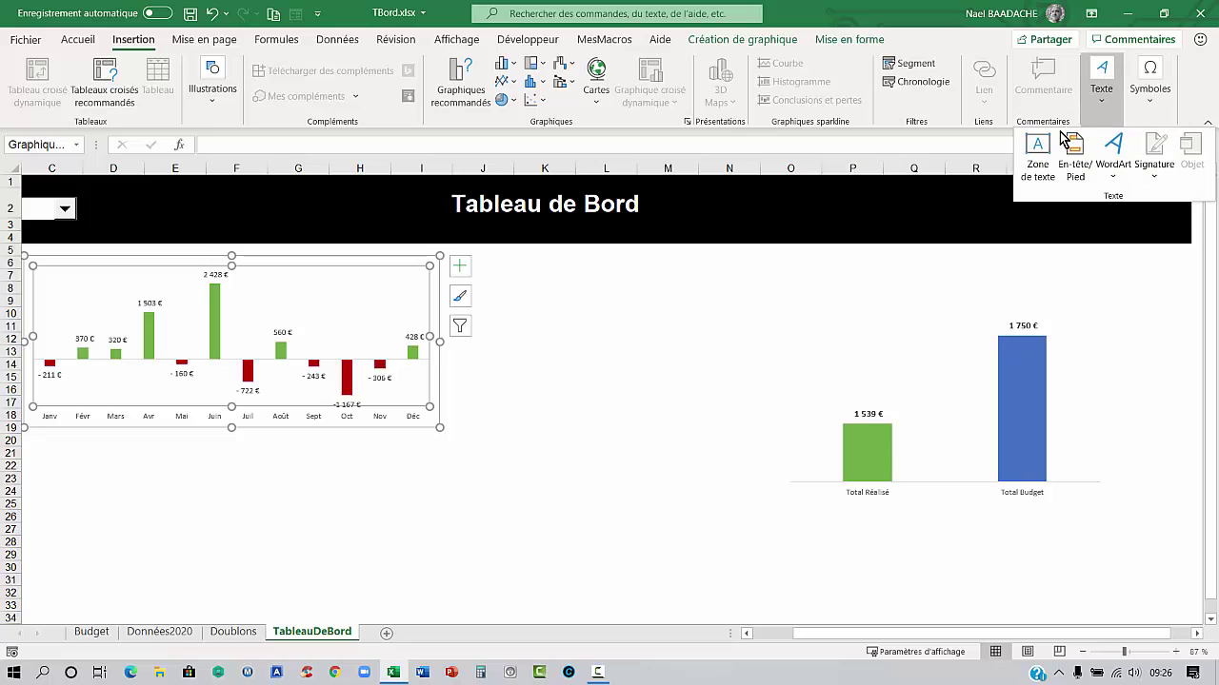
left_click(1037, 154)
left_click_drag(824, 266, 916, 294)
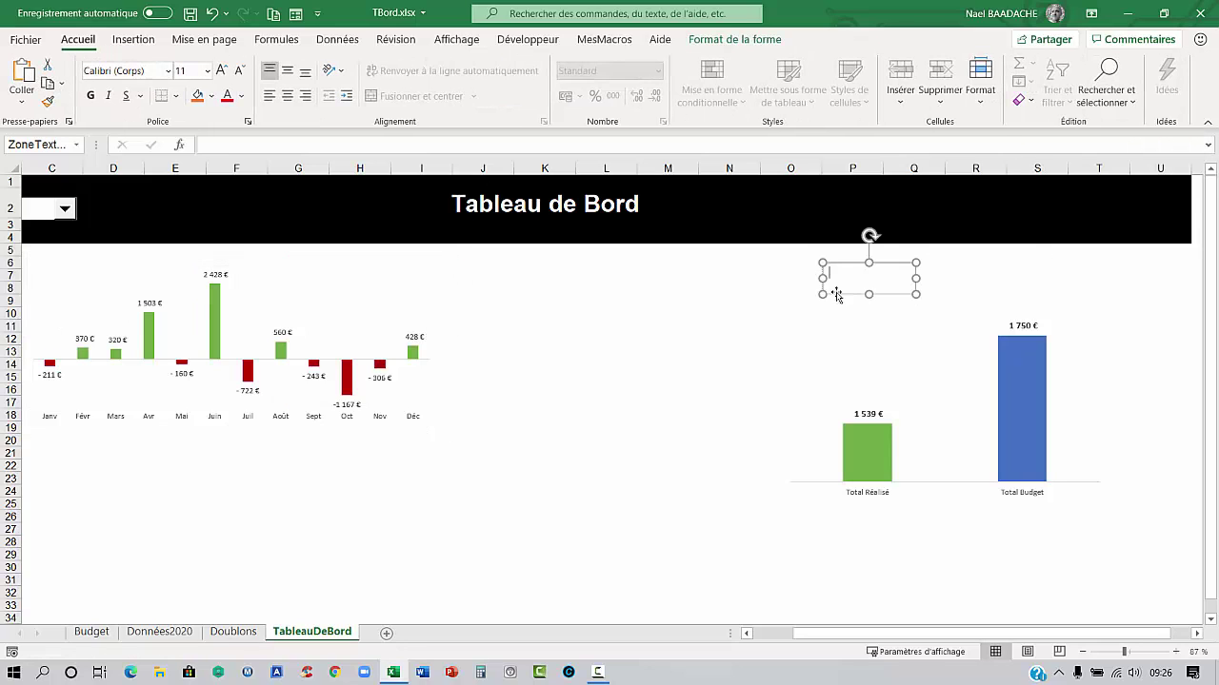
left_click(260, 144)
type("=")
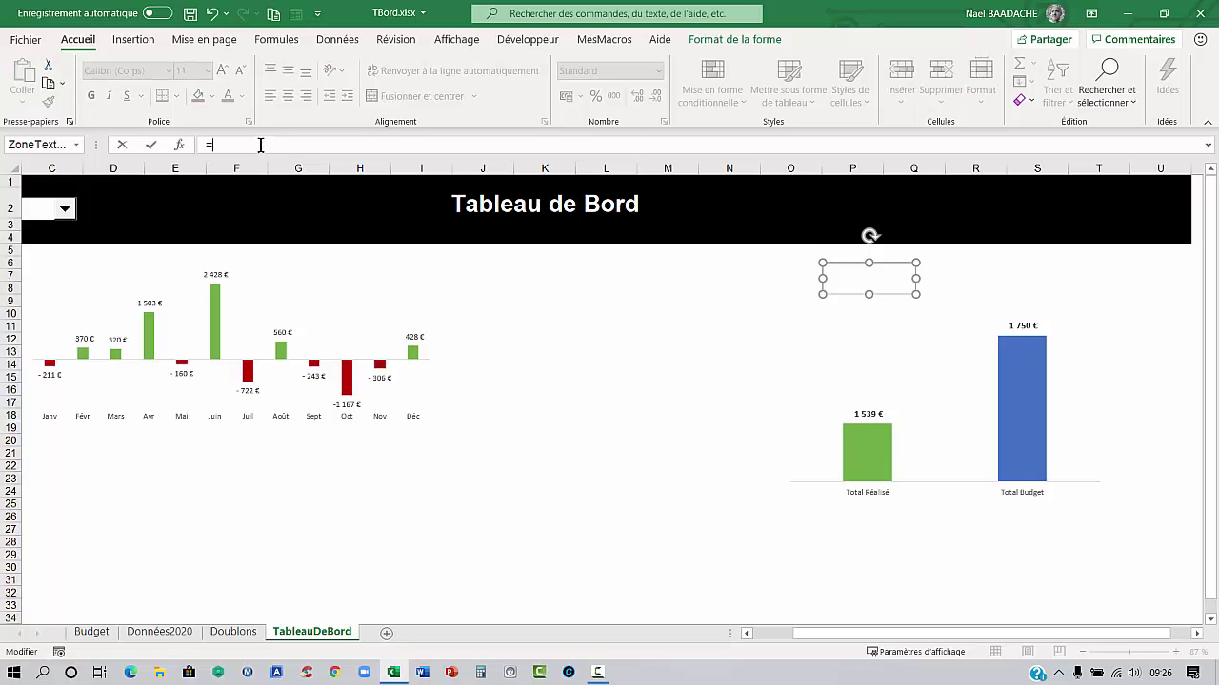
left_click(160, 632)
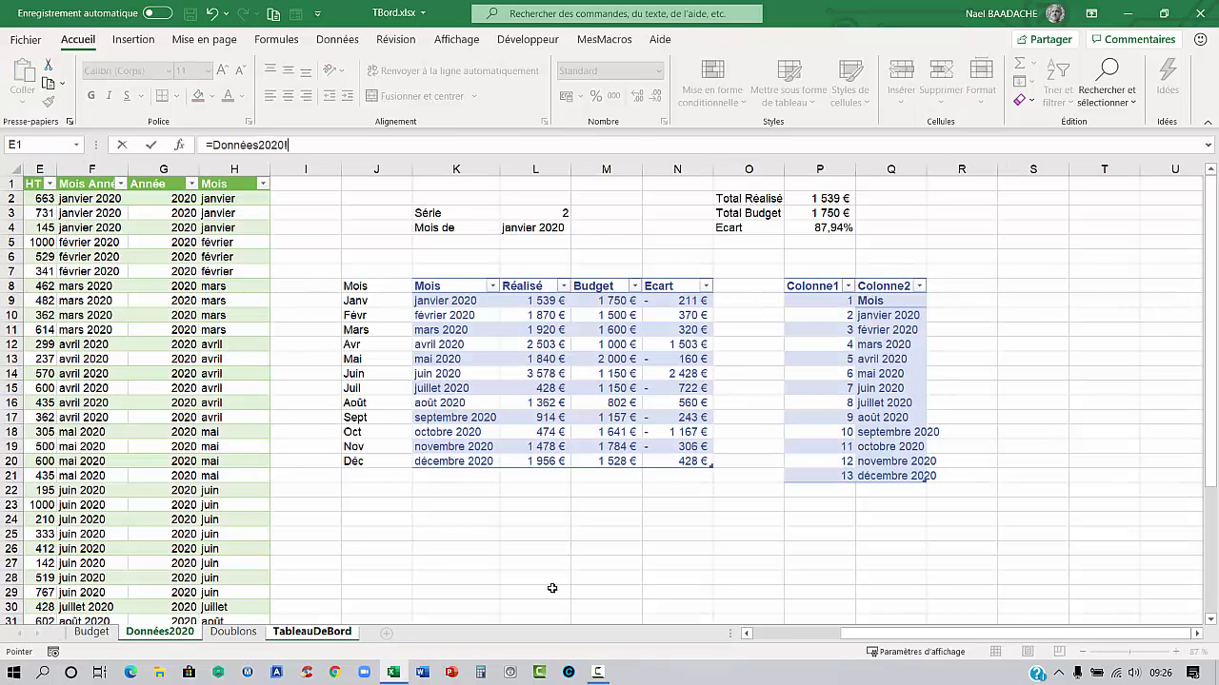
left_click(828, 229)
key("Return")
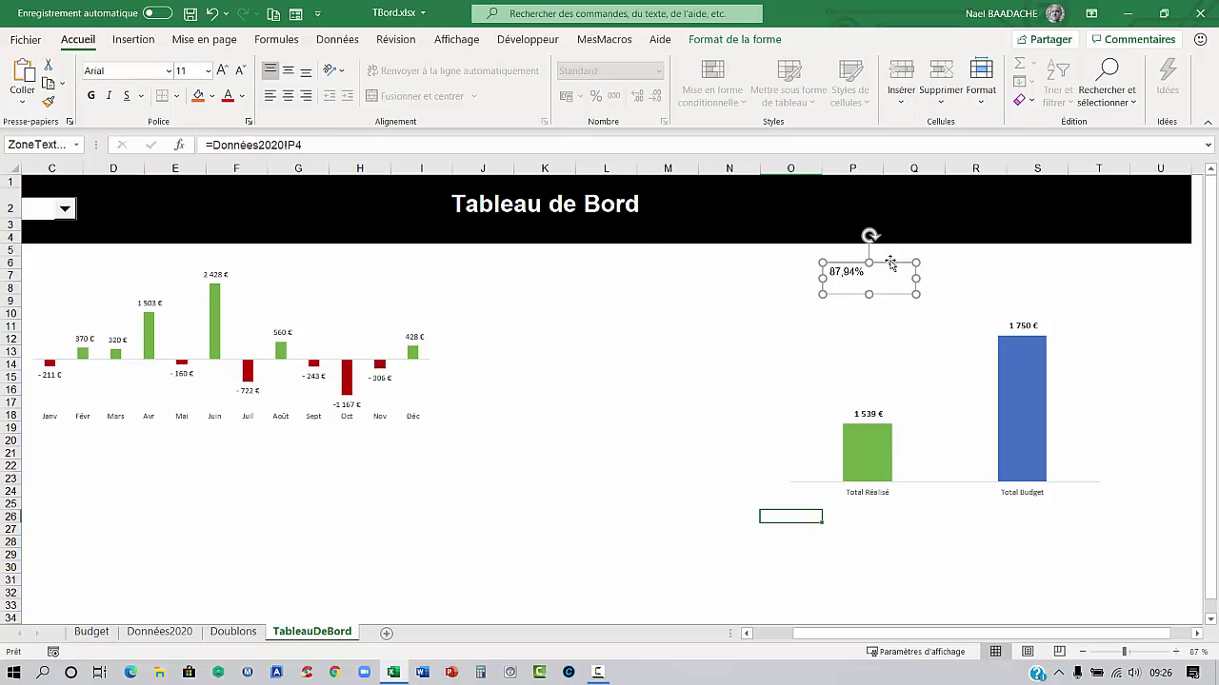
Make the 87,94% text bold at size 18 and narrow the box slightly
left_click(92, 97)
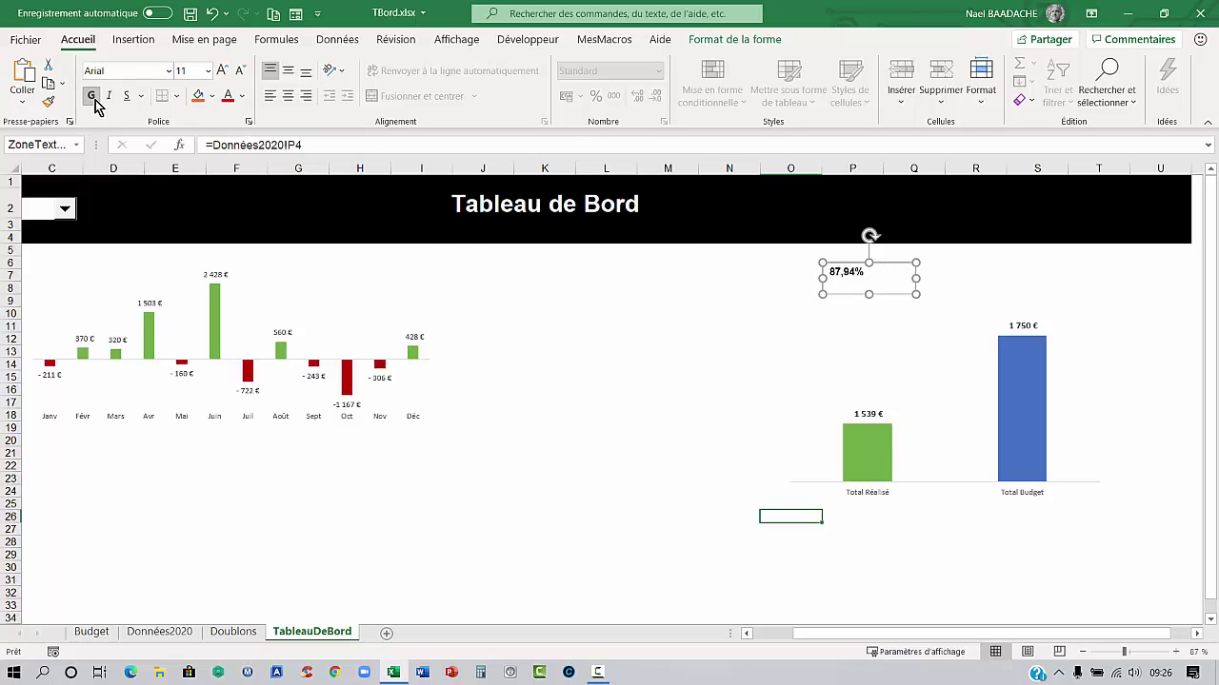
left_click(220, 73)
left_click(220, 73)
left_click(220, 72)
left_click(220, 72)
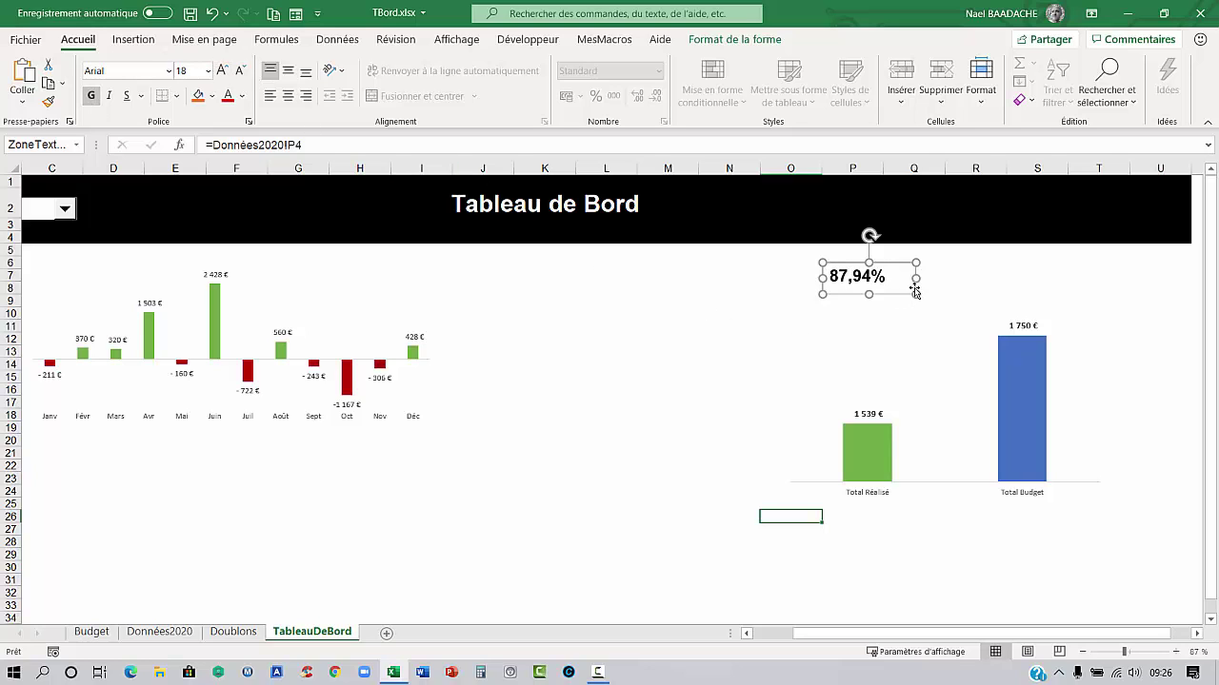
left_click_drag(917, 278, 908, 278)
left_click(695, 339)
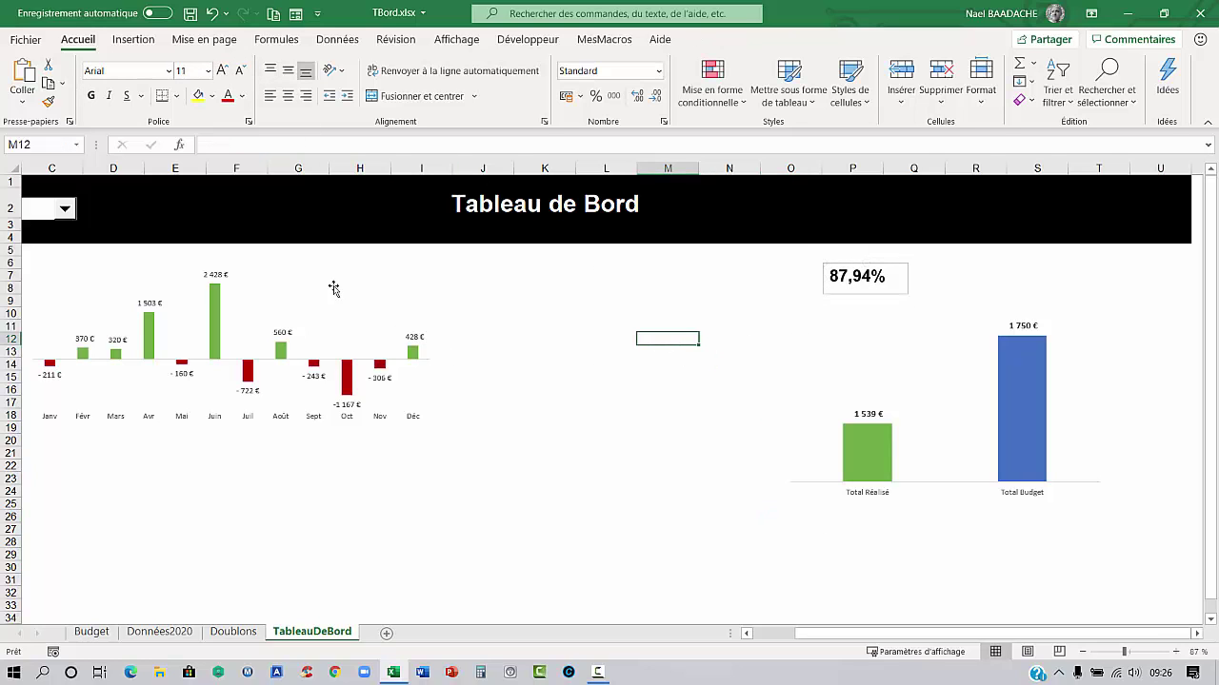
Draw a second text box beside the 87,94% figure reading 'Par rapport Au Budget'
left_click(132, 40)
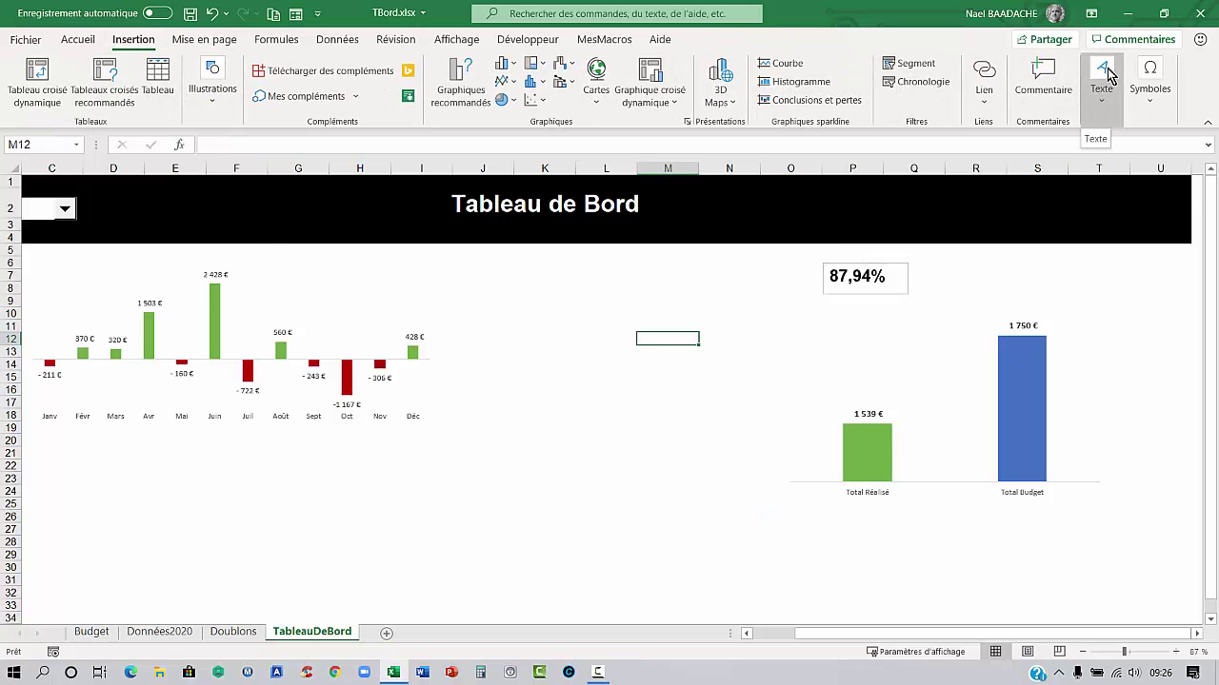
left_click(1104, 78)
left_click(1036, 157)
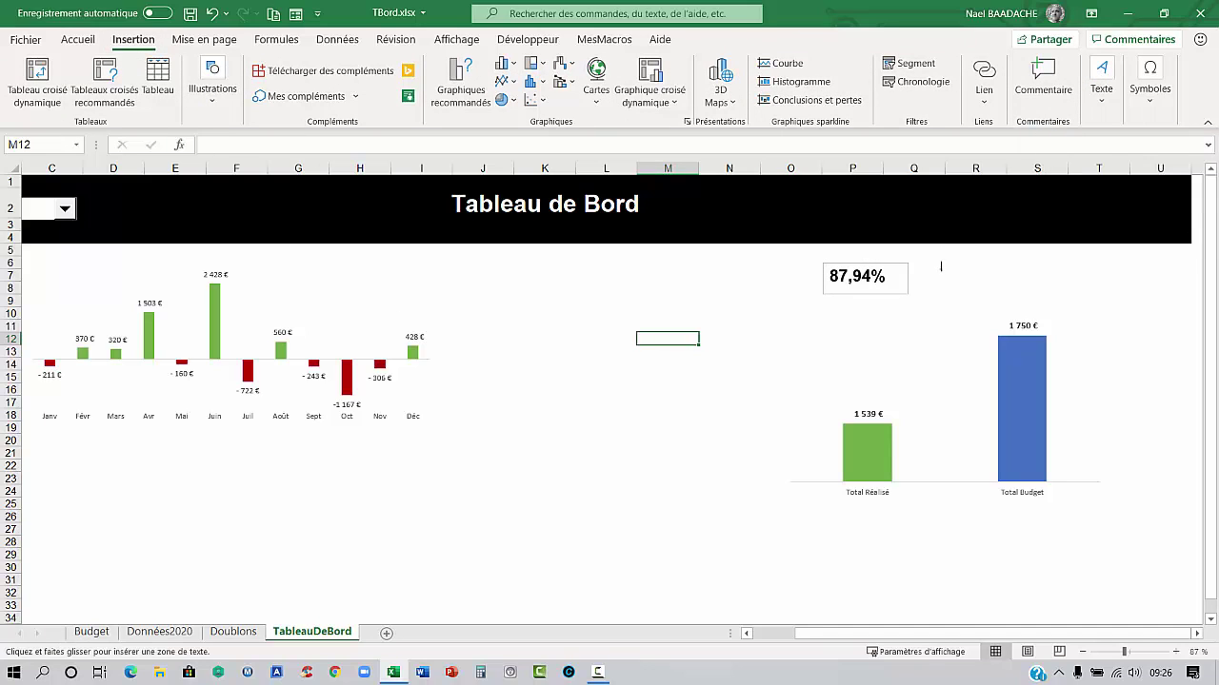
left_click_drag(931, 262, 1104, 298)
left_click_drag(1108, 298, 1109, 298)
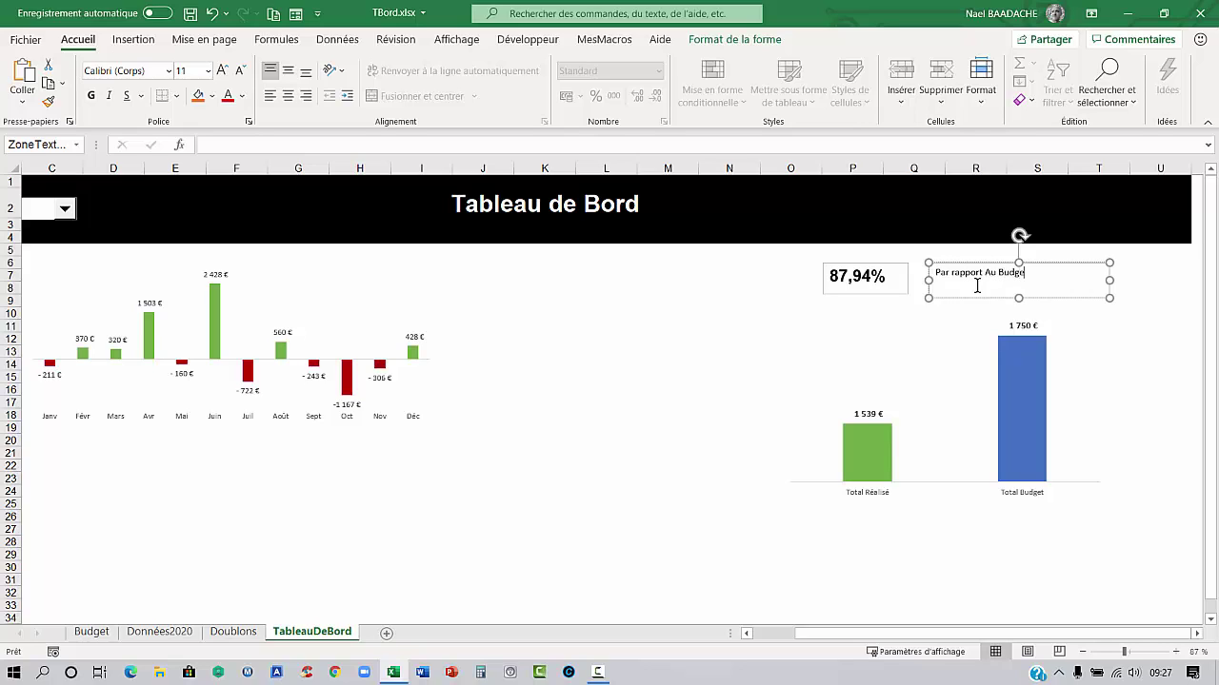
left_click(1044, 298)
Make the 'Par rapport Au Budget' label bold with font size 18
left_click(90, 96)
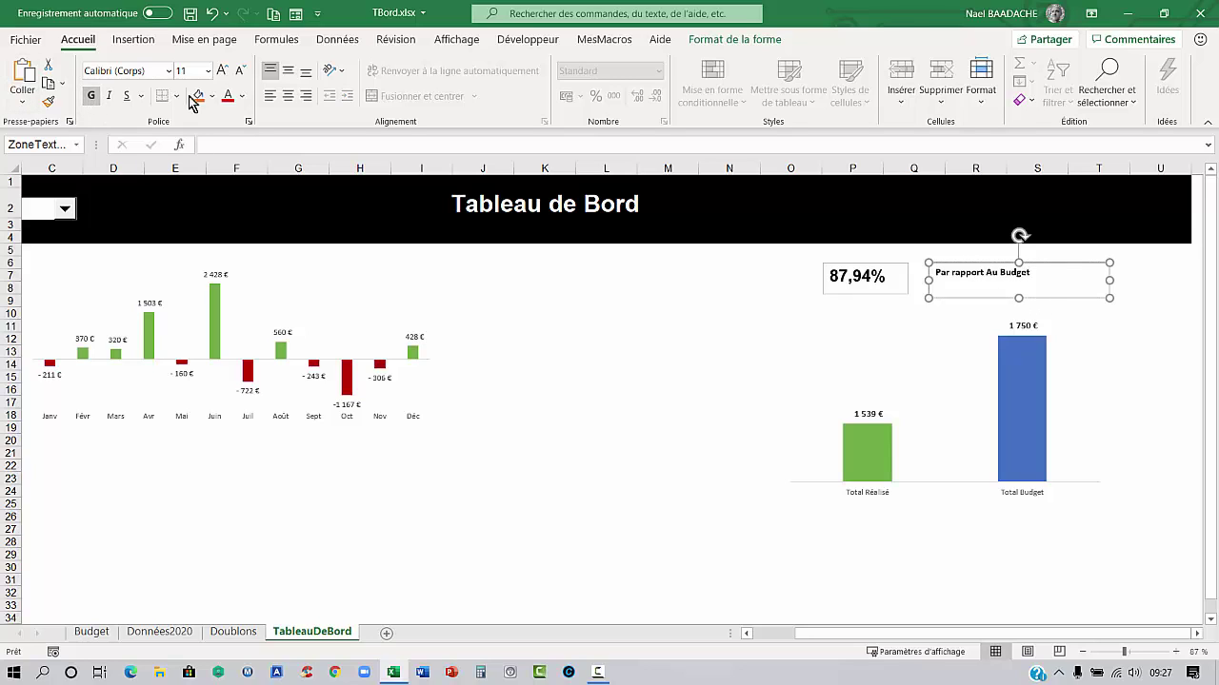
left_click(218, 74)
left_click(218, 75)
left_click(218, 74)
left_click(218, 74)
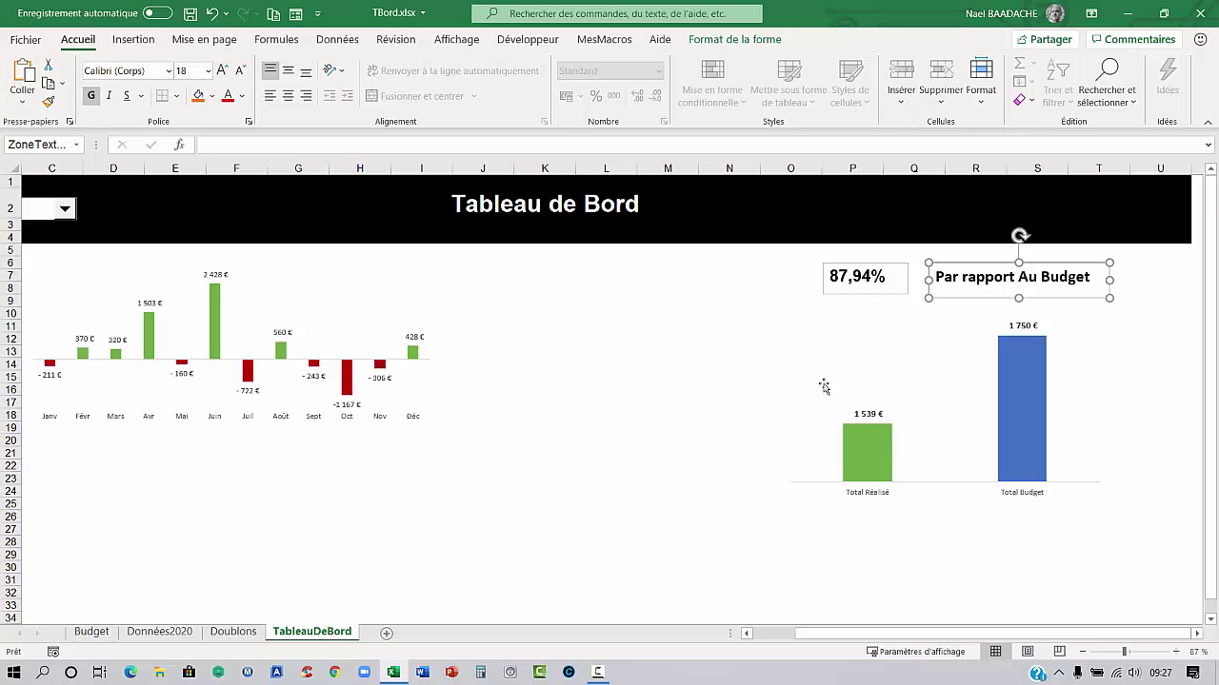
left_click(769, 41)
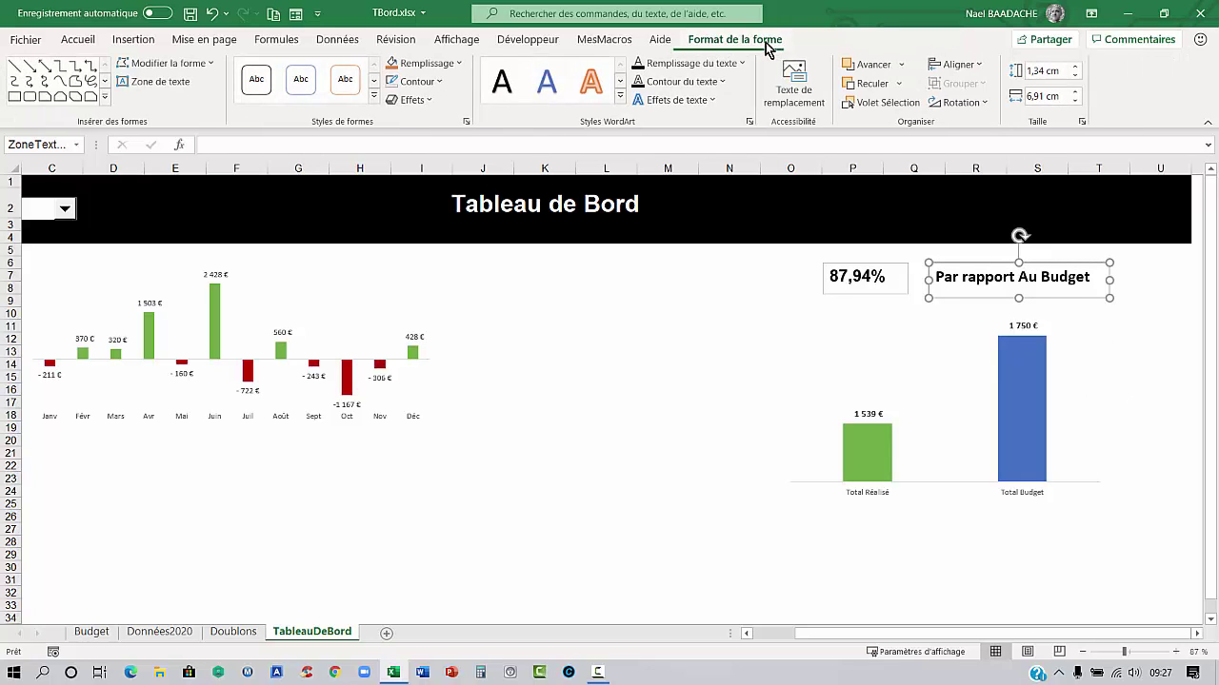
Set Sans contour on both text boxes and move the label next to 87,94%
left_click(441, 82)
left_click(419, 279)
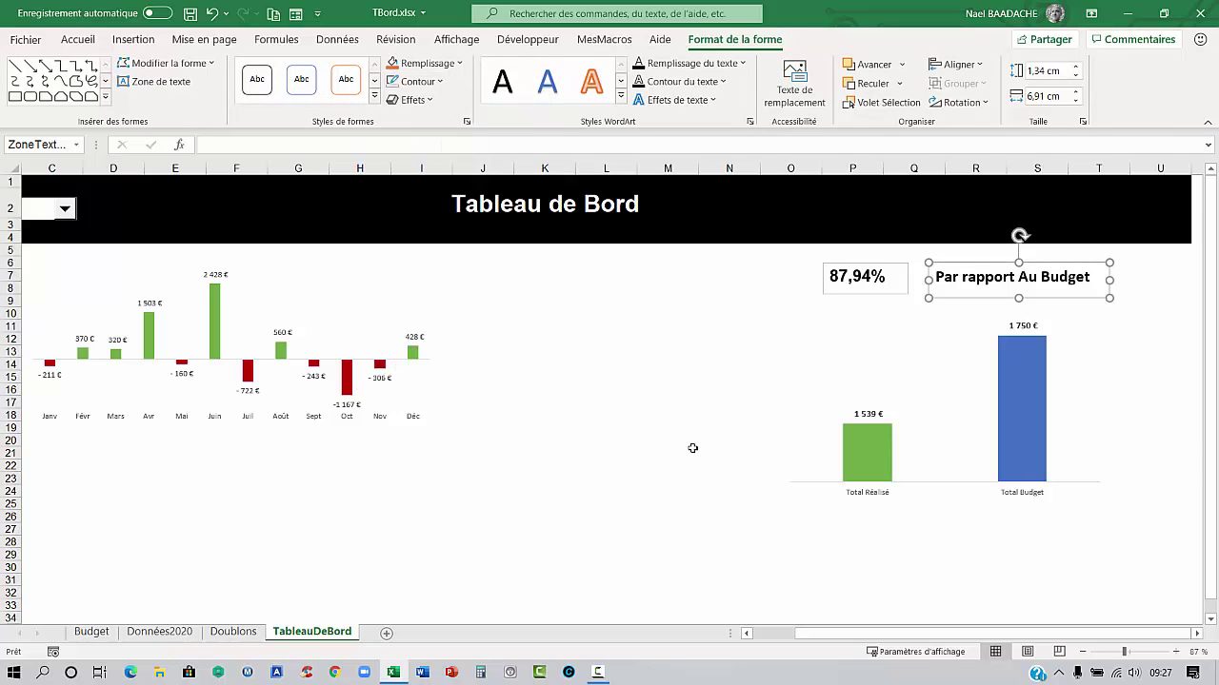
left_click(694, 448)
left_click(886, 296)
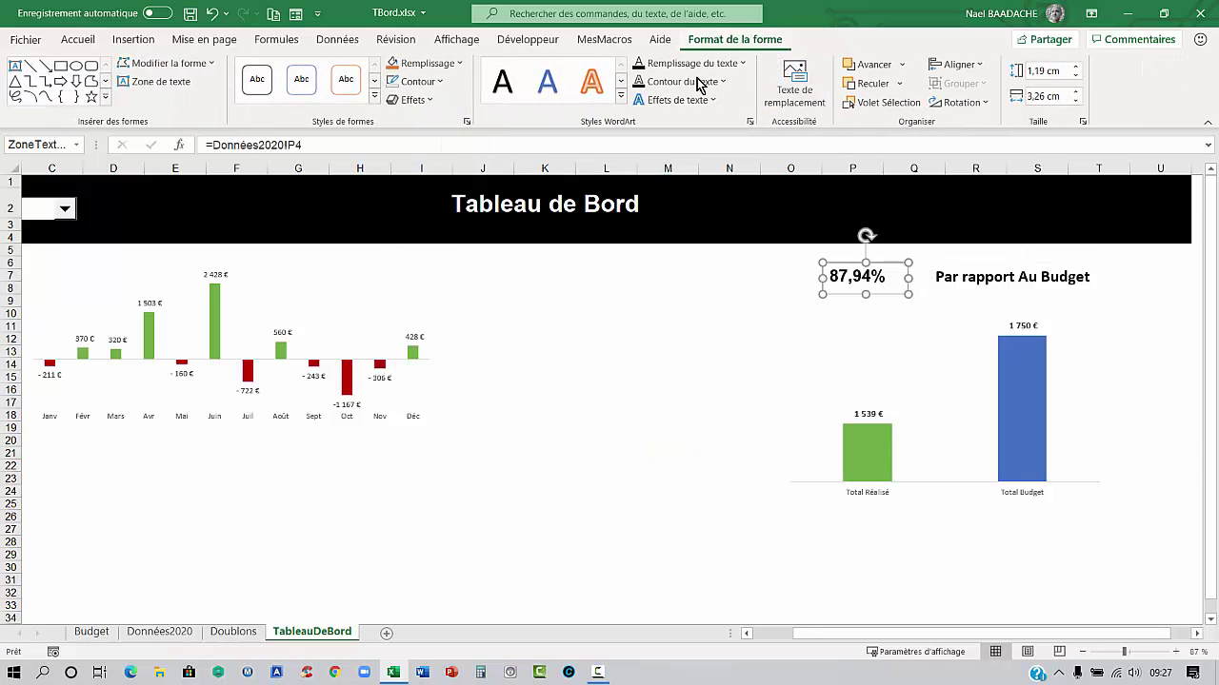
left_click(441, 81)
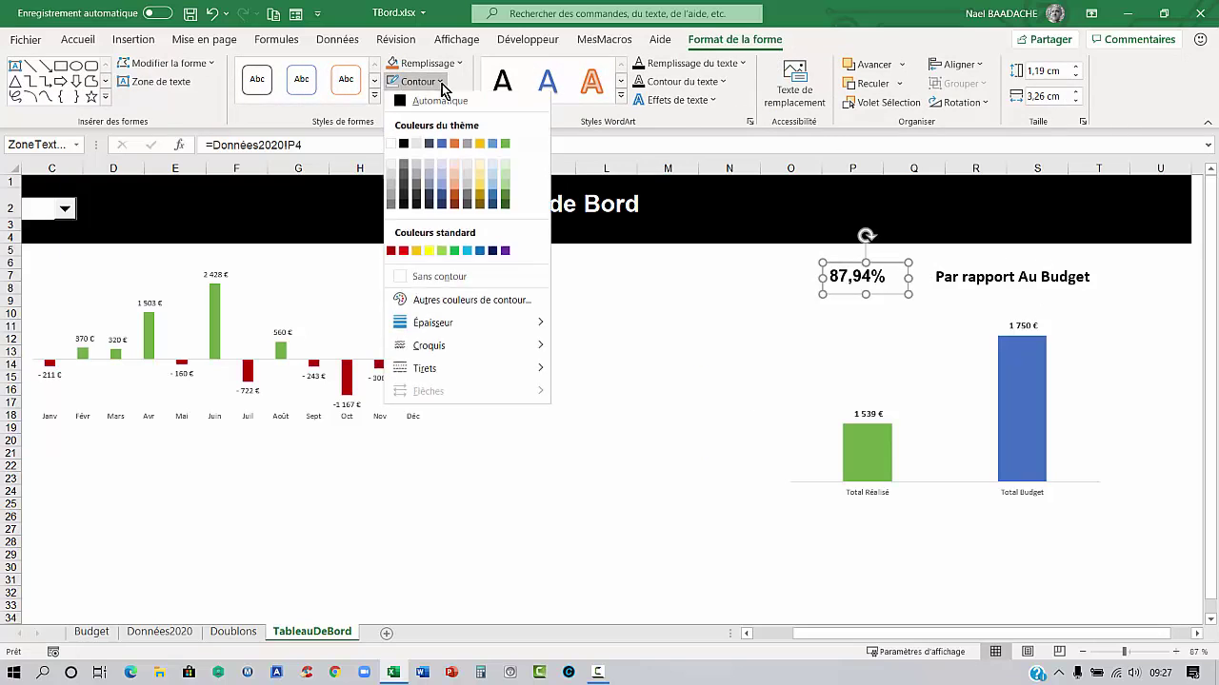
left_click(435, 279)
left_click(606, 478)
left_click(962, 279)
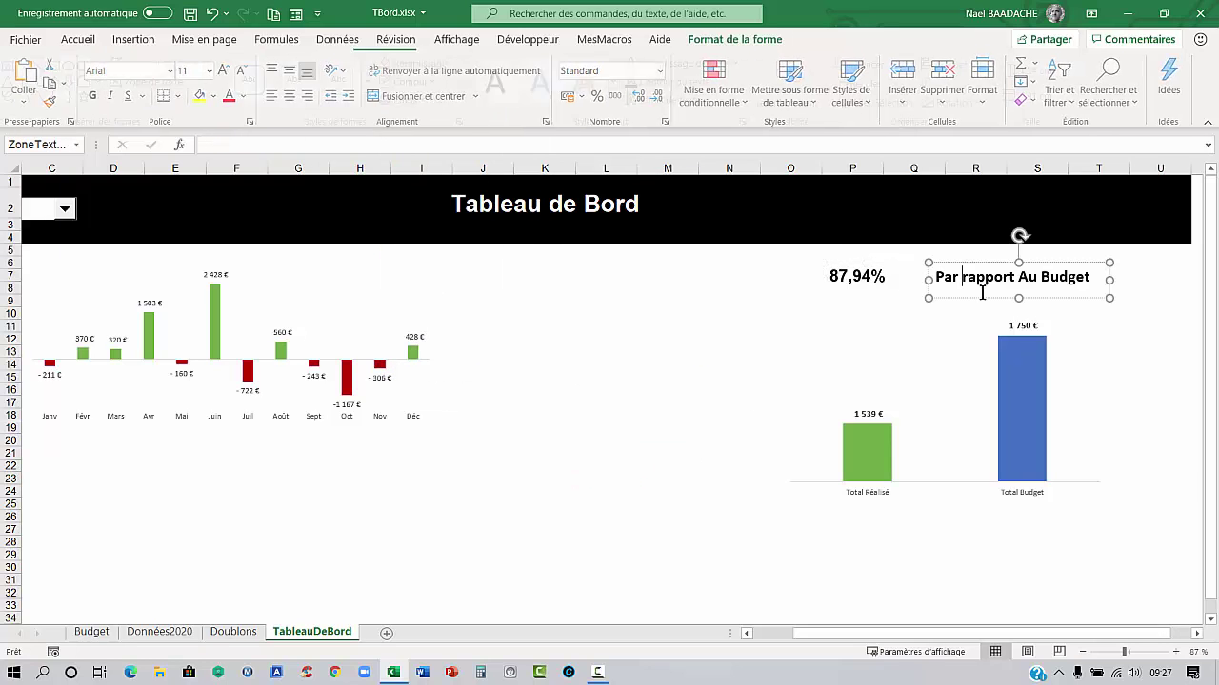
left_click_drag(985, 292, 958, 297)
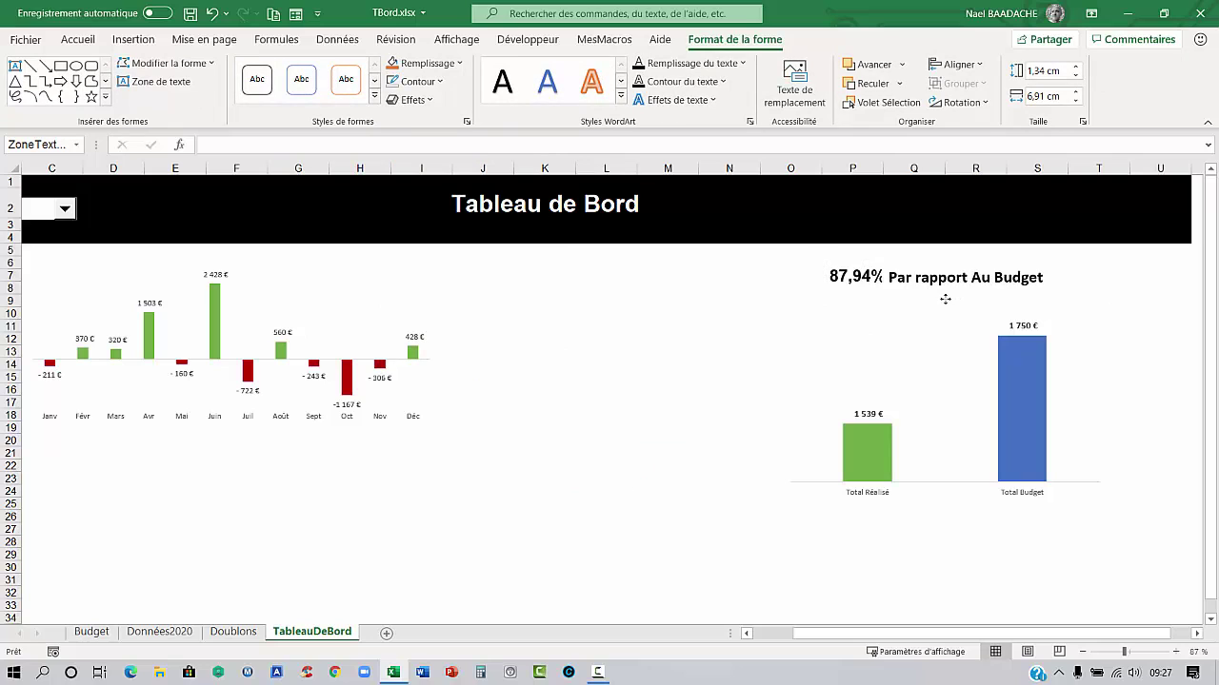
left_click(674, 453)
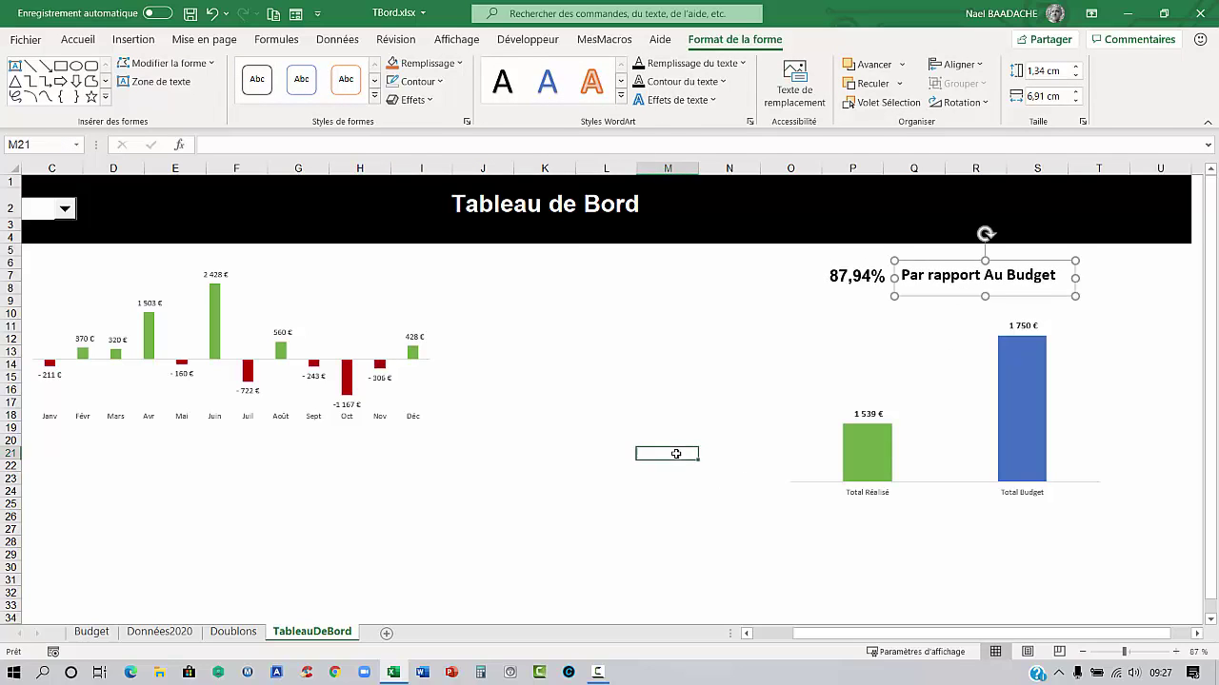
Move the monthly variance chart further right and lower
key("F10")
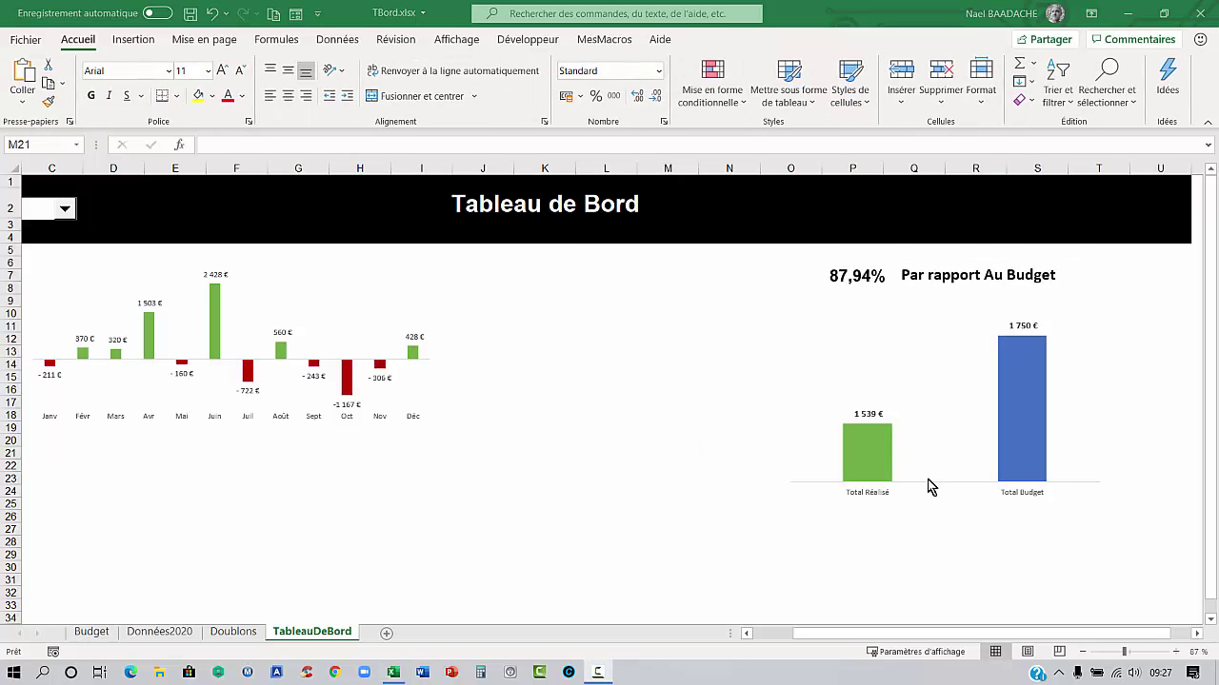
left_click(262, 417)
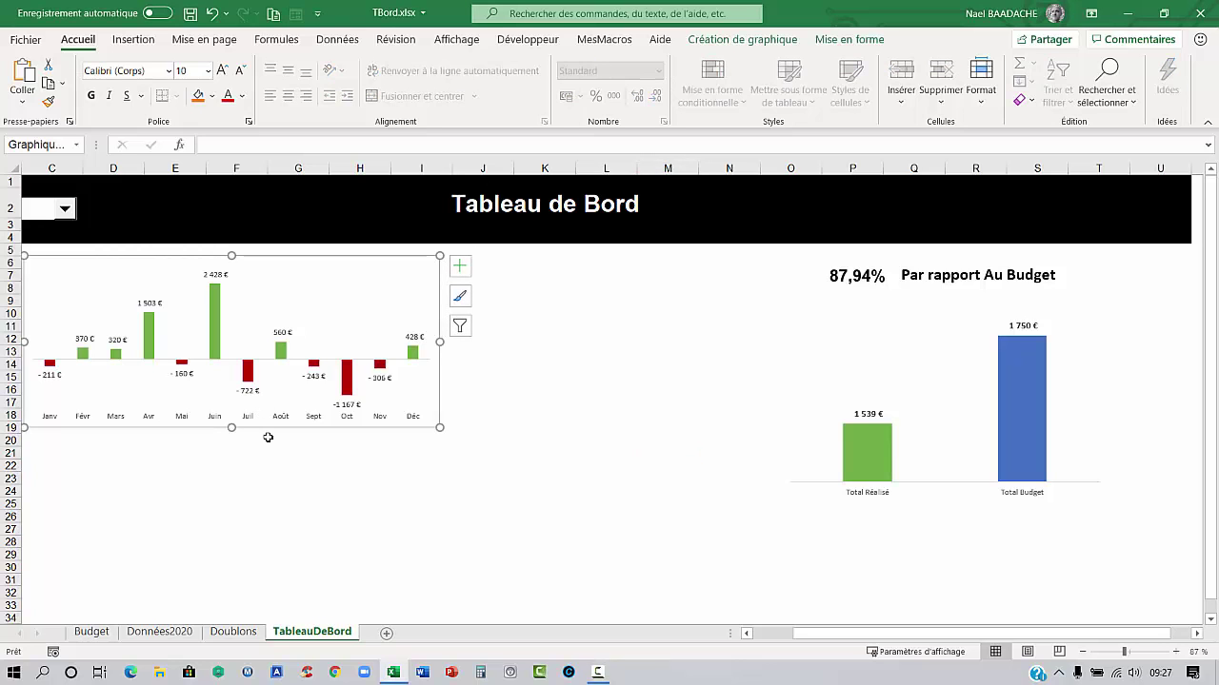
left_click_drag(270, 431, 597, 463)
left_click(177, 634)
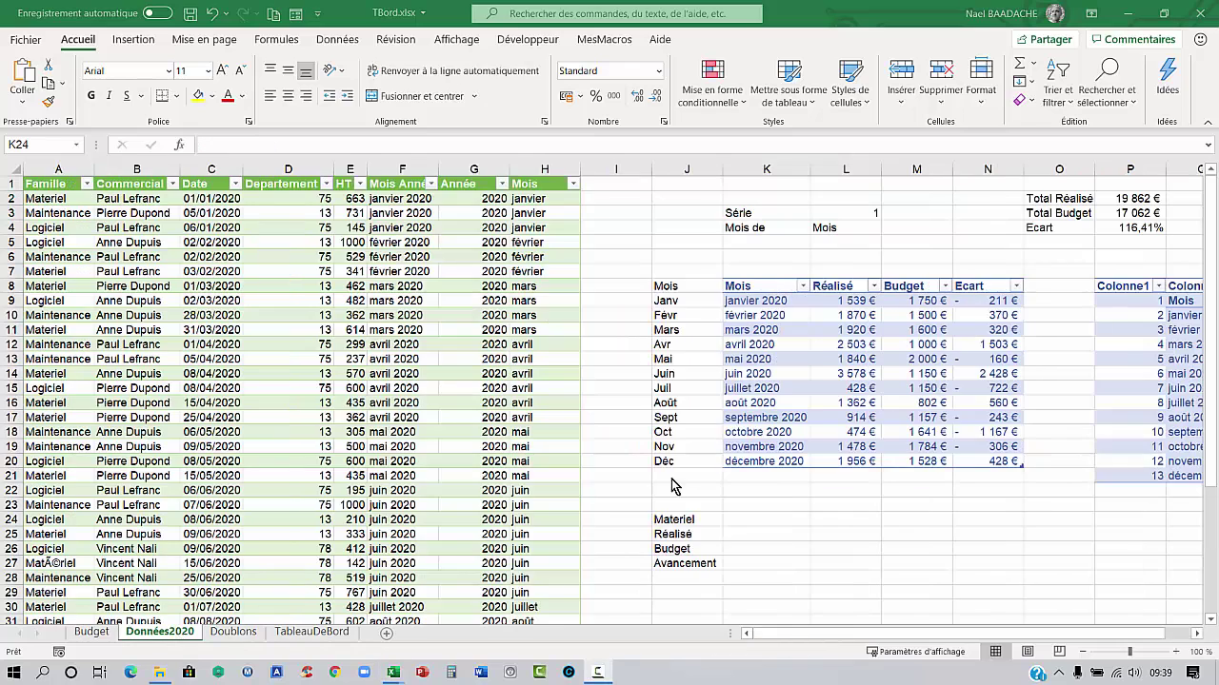
left_click(754, 520)
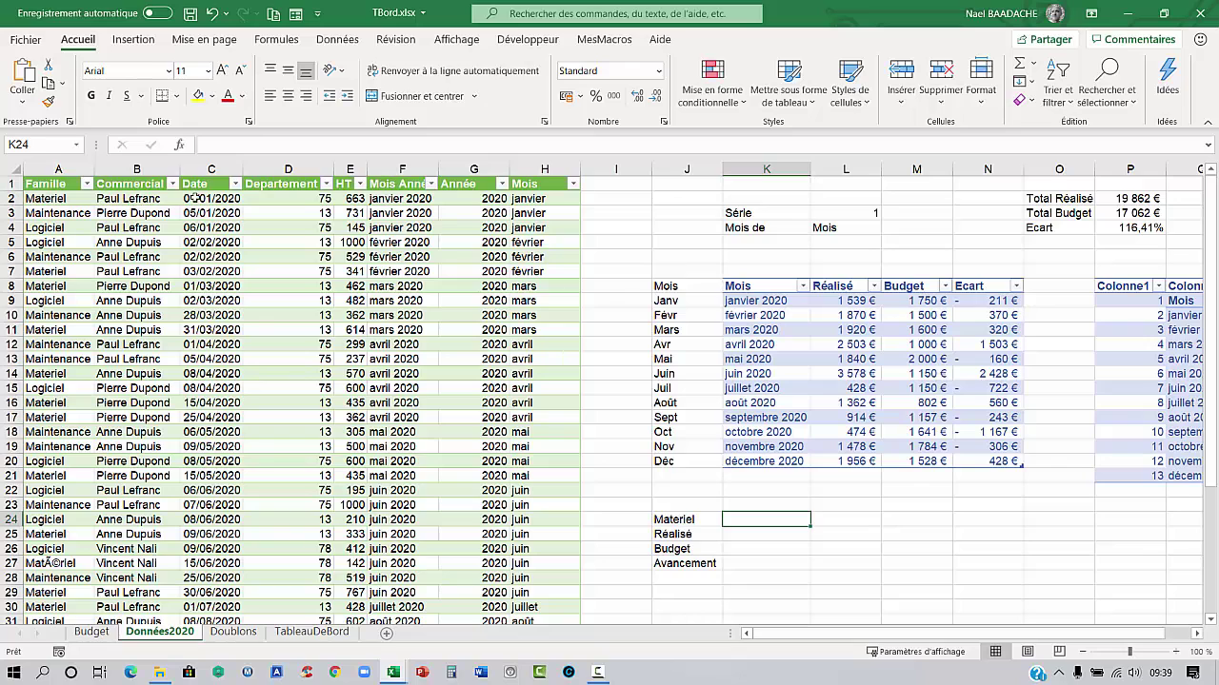
left_click(352, 197)
left_click_drag(69, 234, 364, 318)
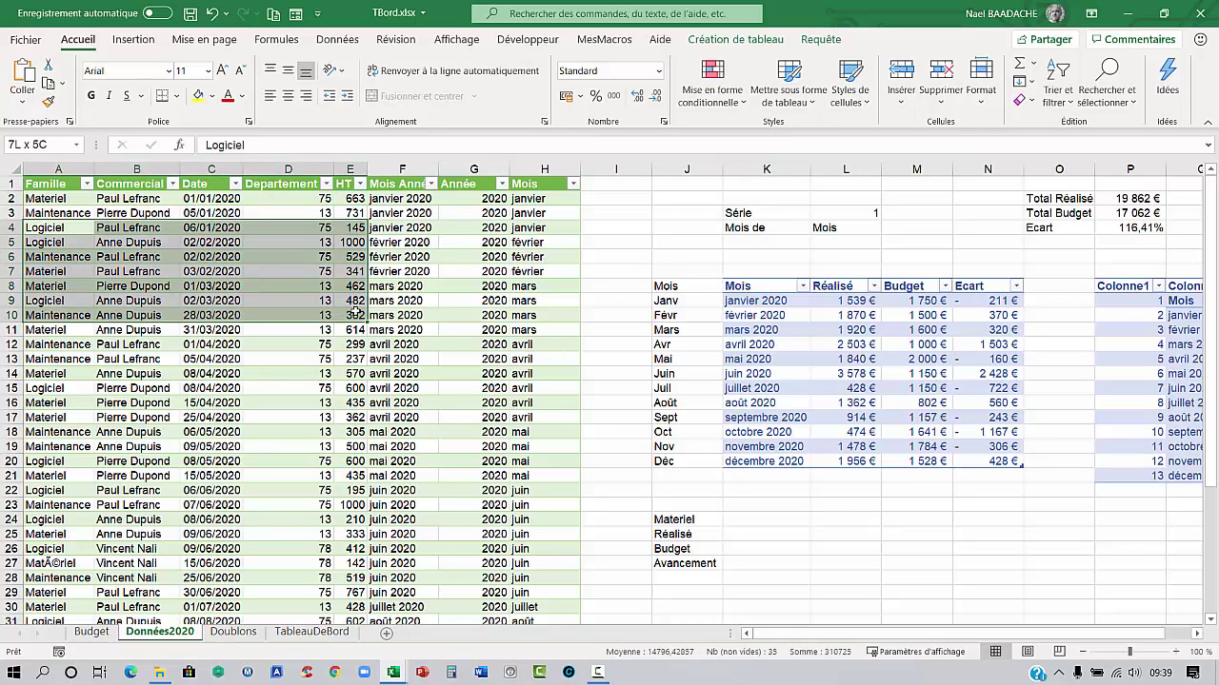
left_click(68, 199)
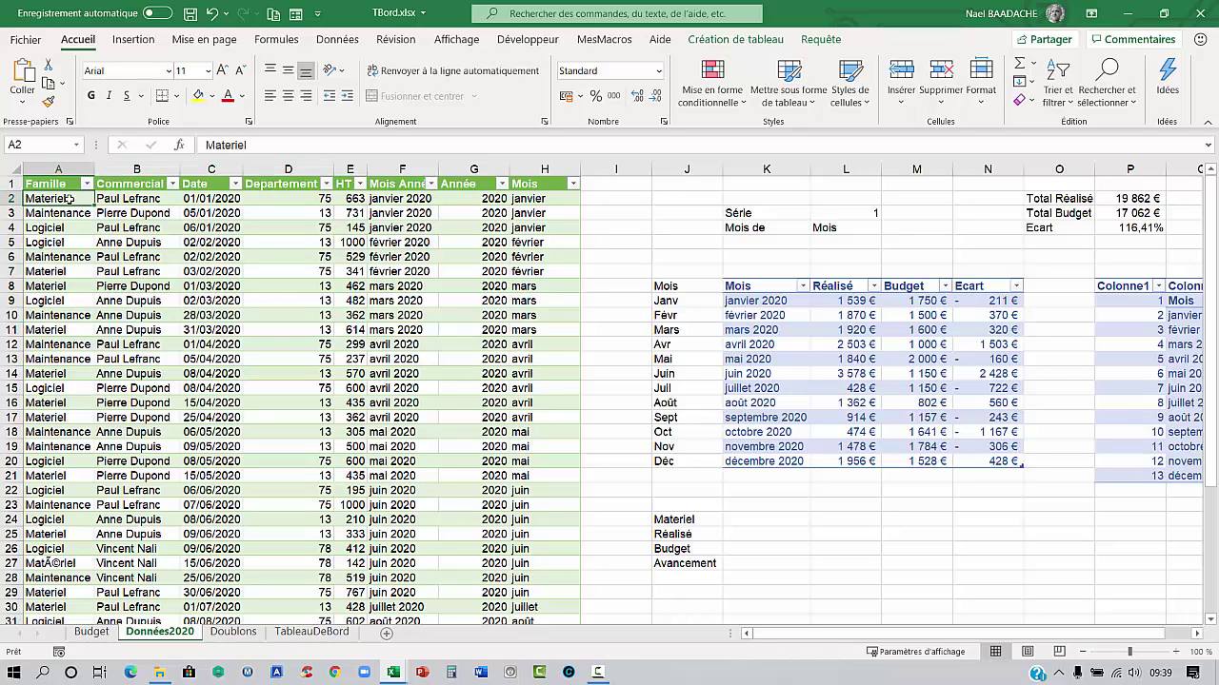
left_click_drag(68, 199, 59, 272)
left_click(827, 231)
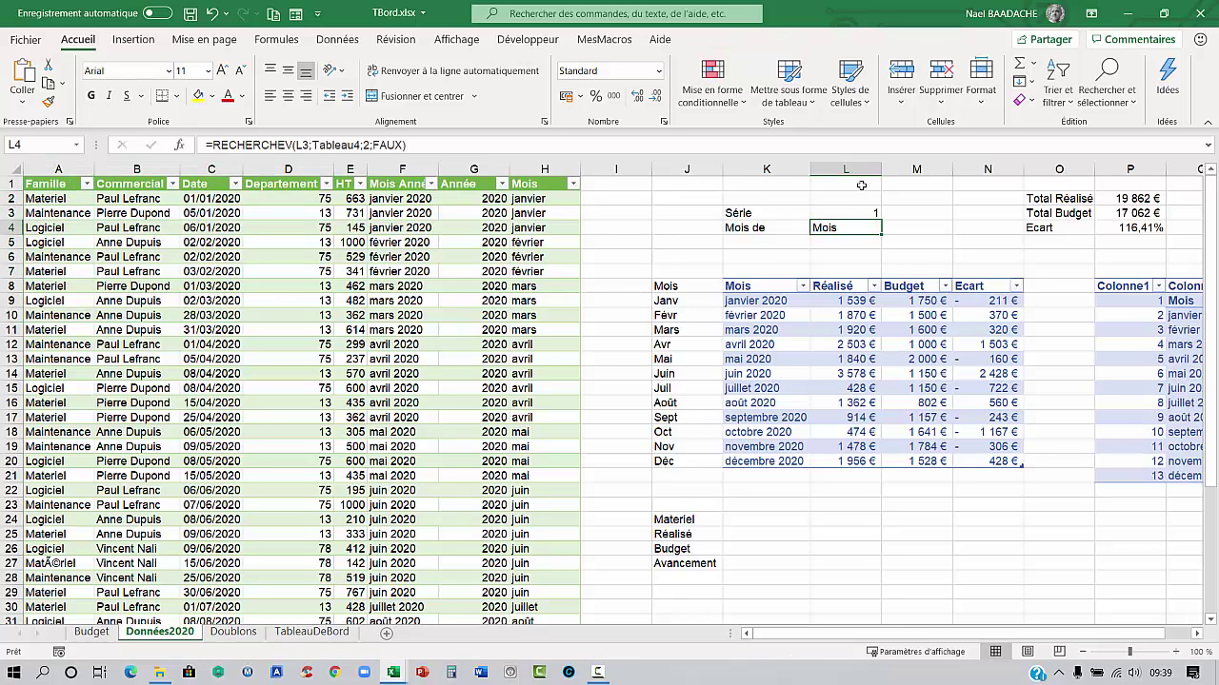
left_click(753, 521)
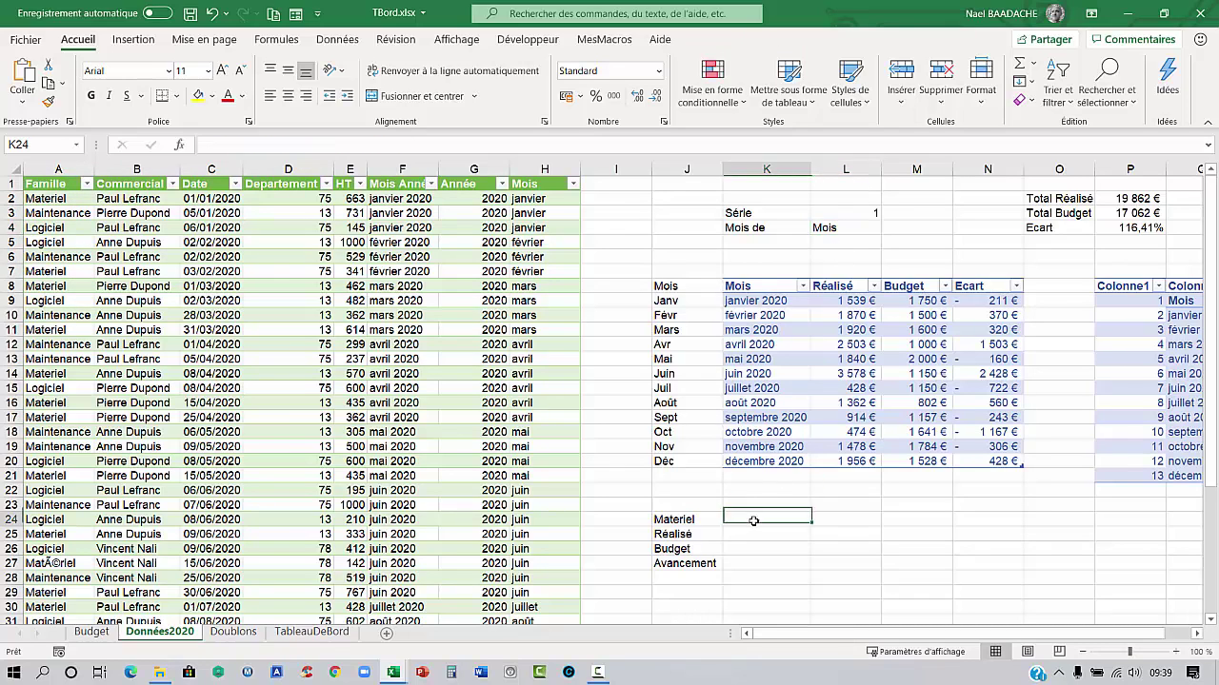
In K24 start =SI(L4="Mois";SOMME.SI( with DonnéesFacturation[Famille] as the range
type("=si(")
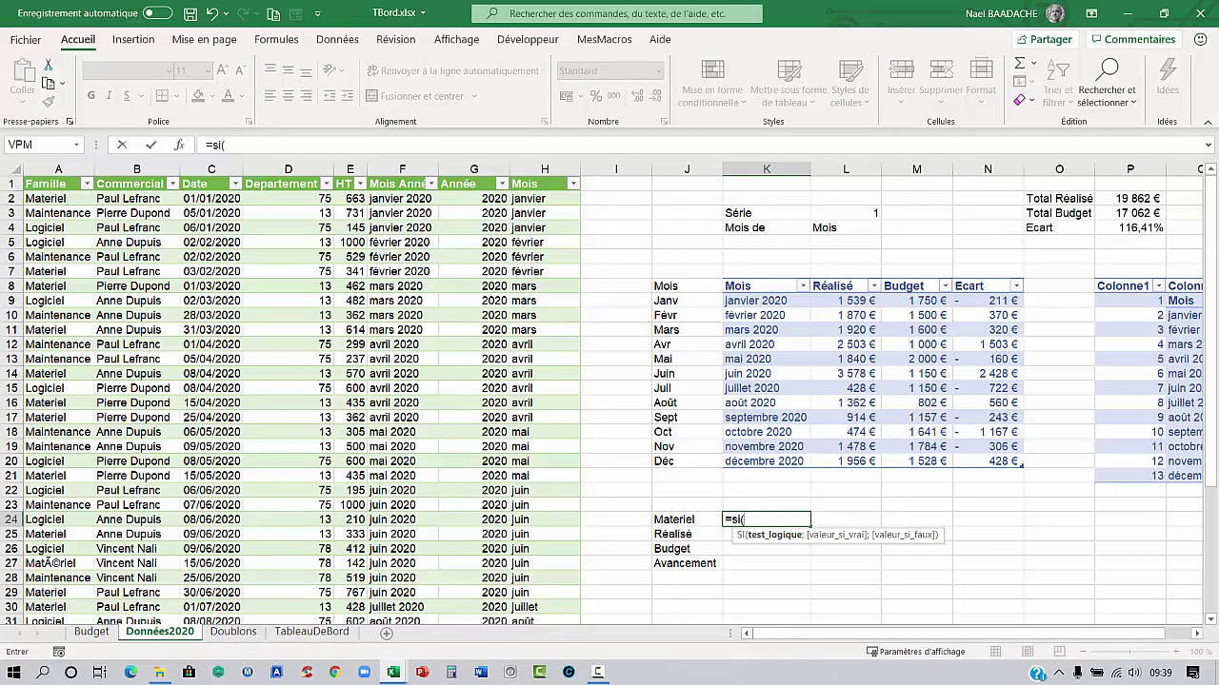
left_click(823, 228)
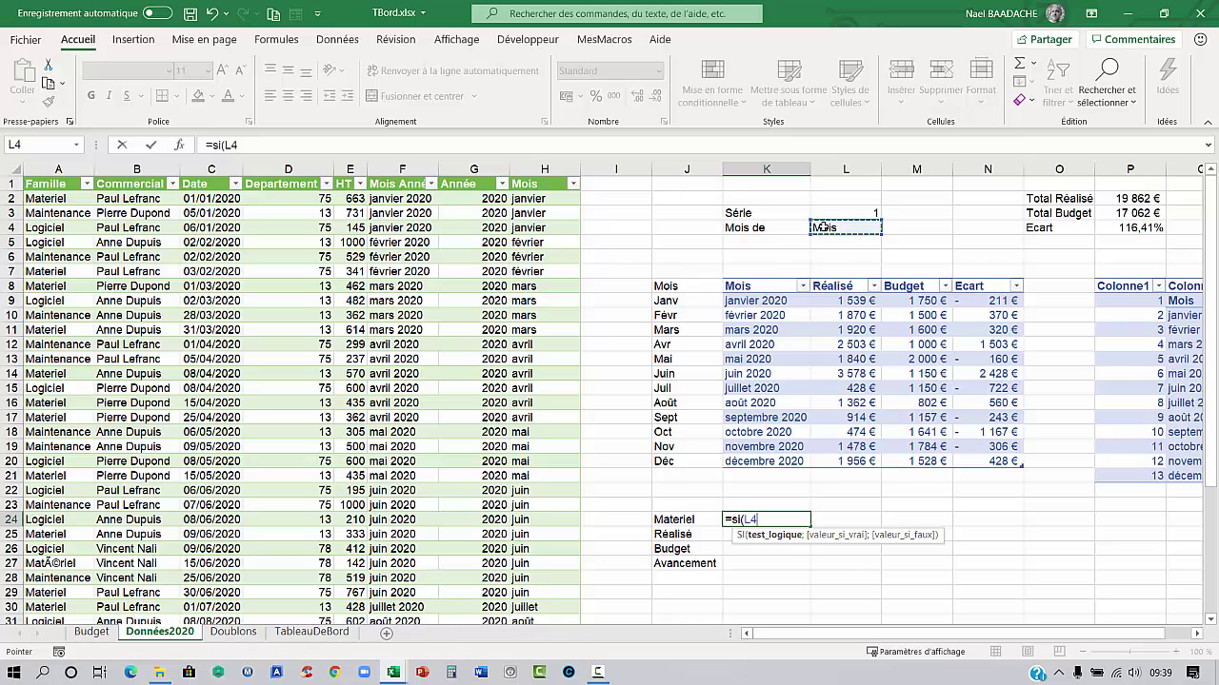
type("=\"Mois")
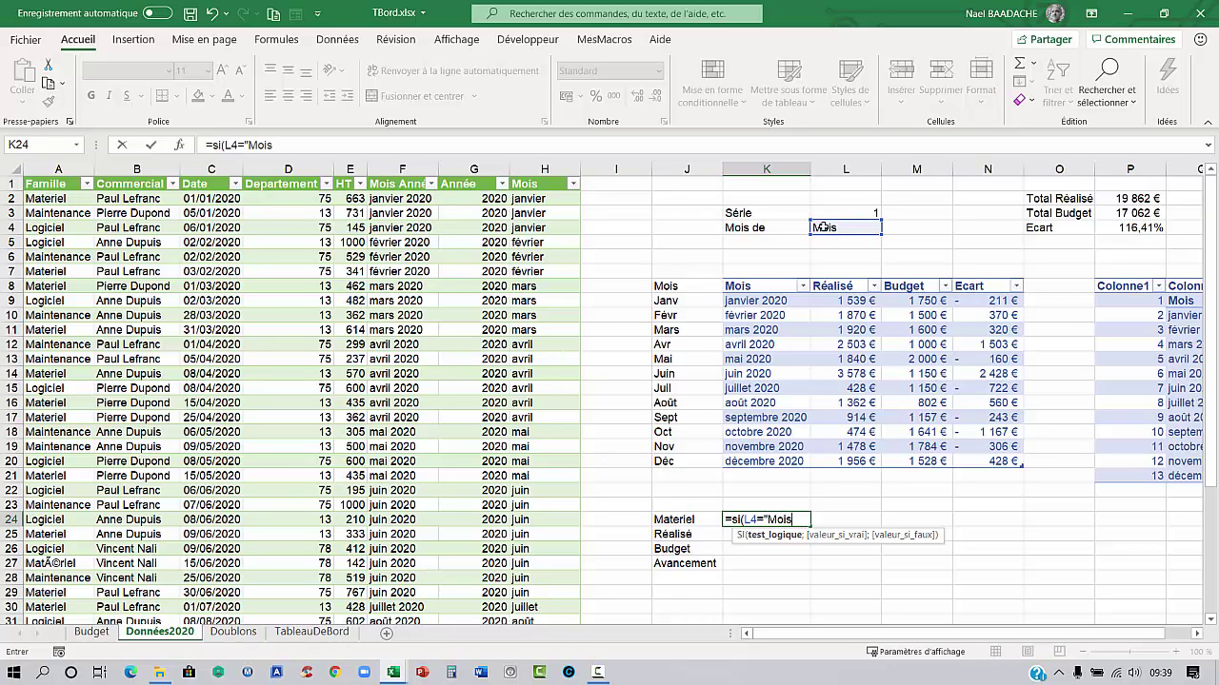
type("\";")
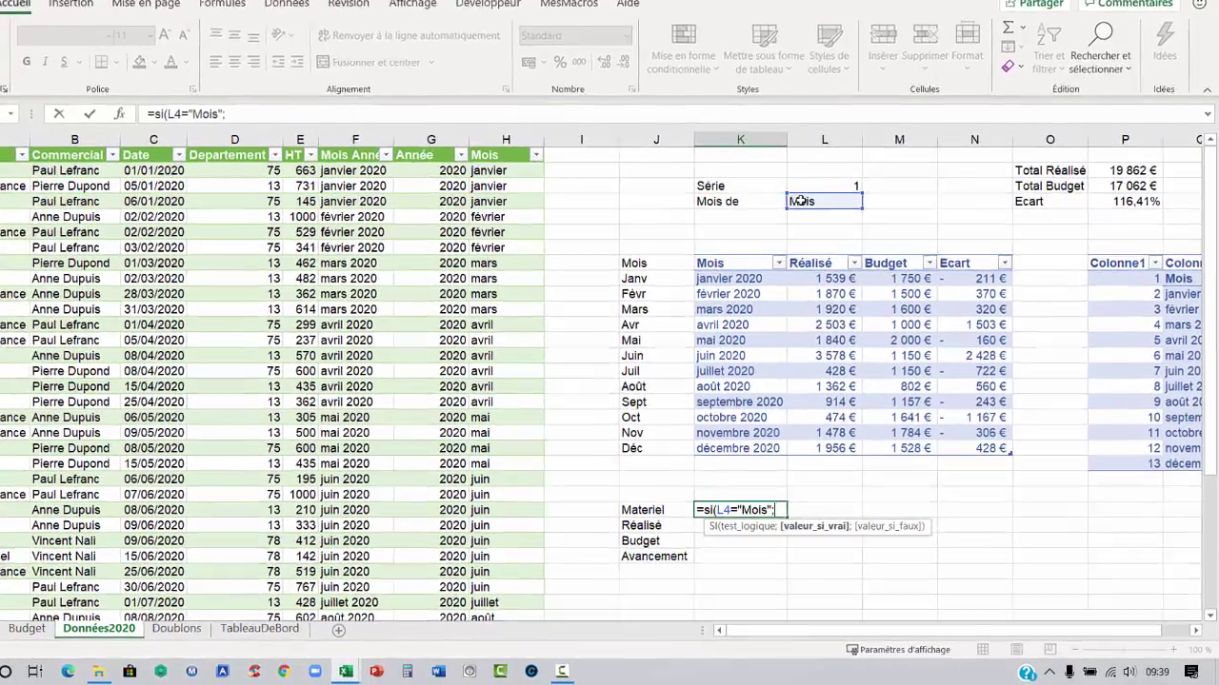
type("somme.si(")
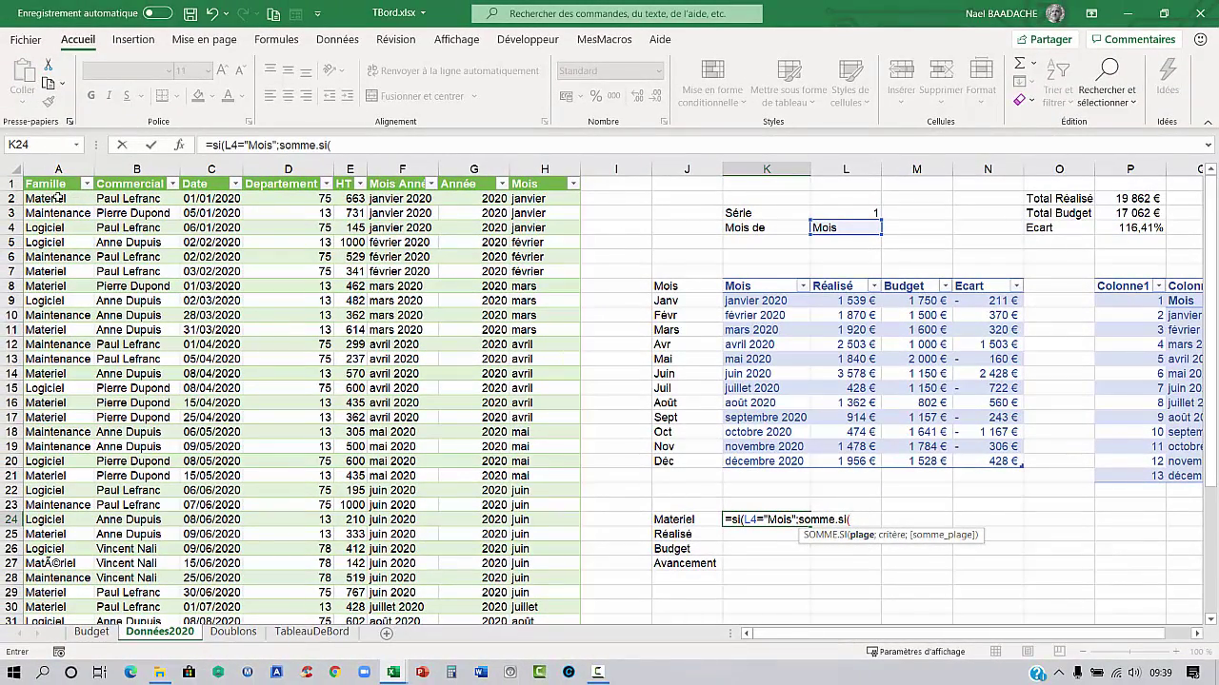
left_click(59, 197)
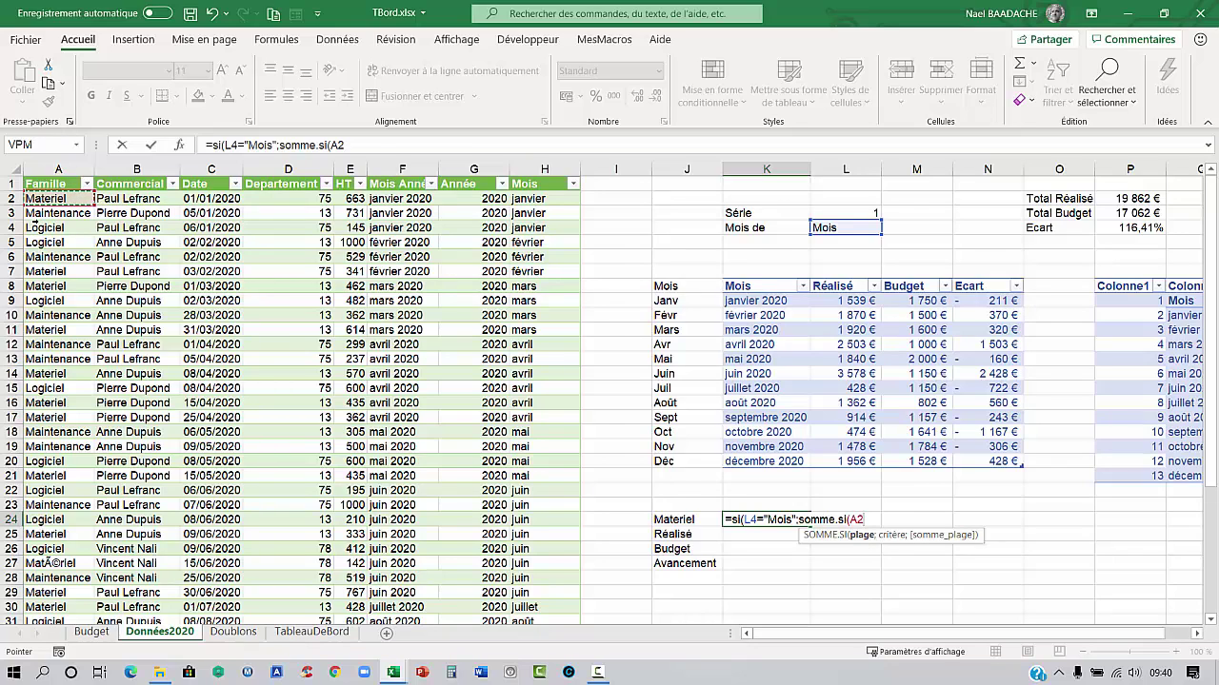
key("ctrl+shift+Down")
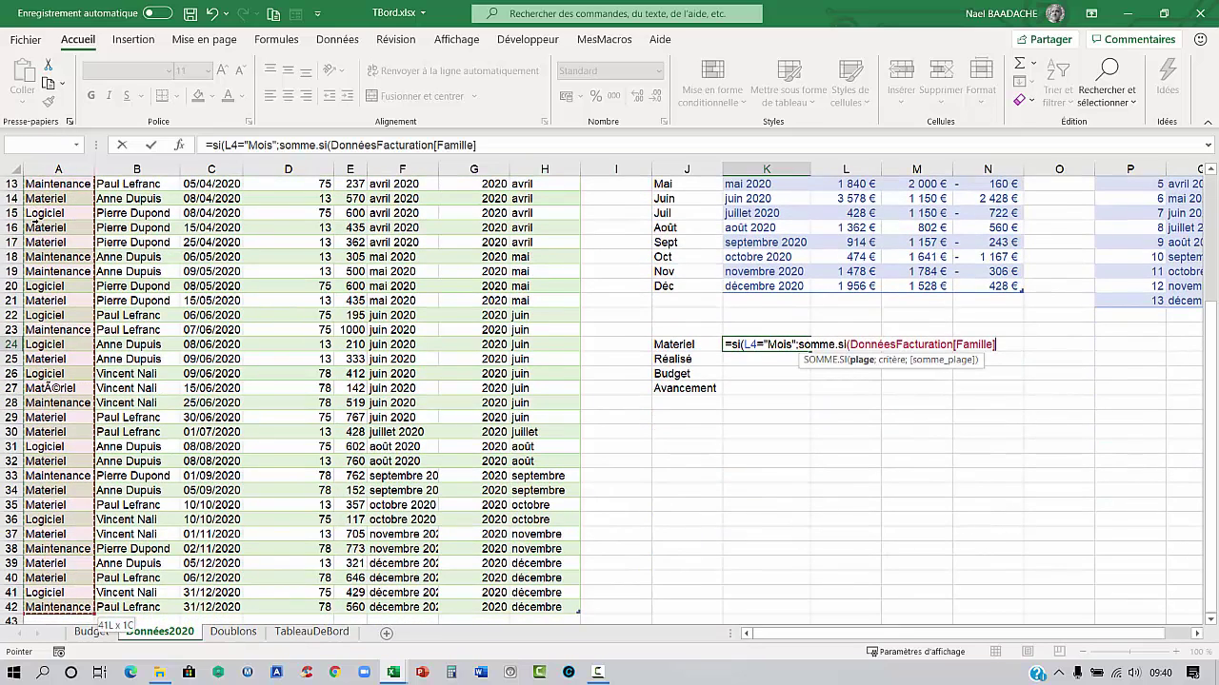
type(";")
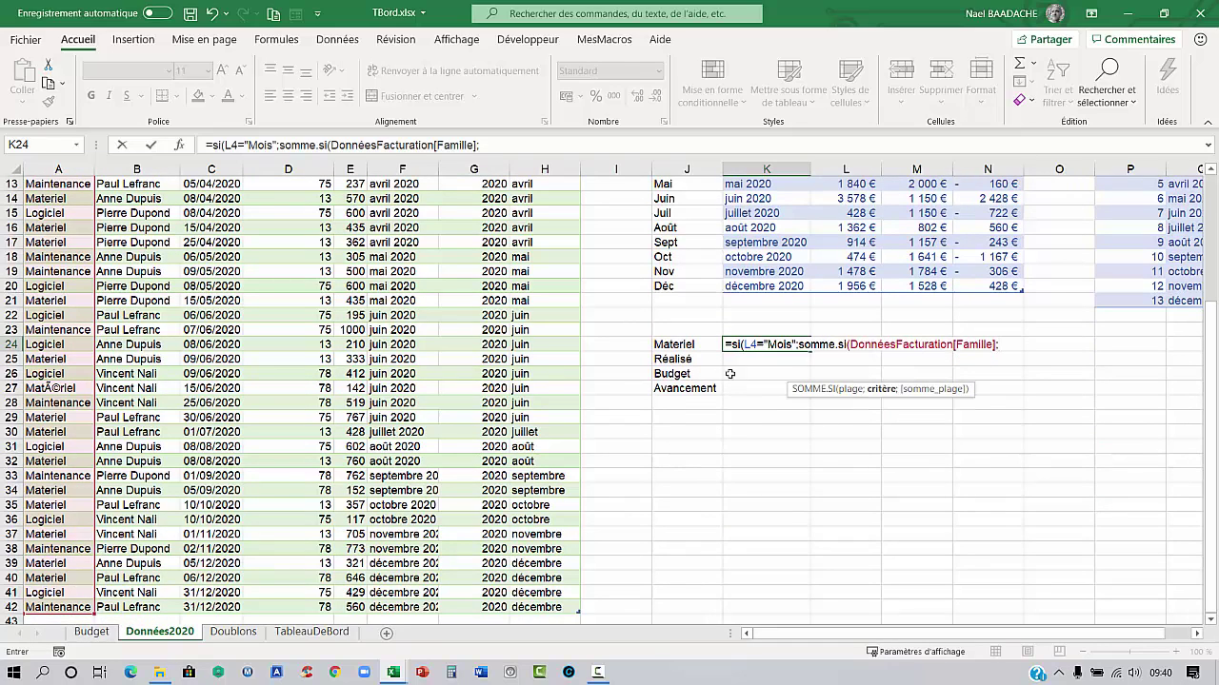
Add J24 as the criterion and DonnéesFacturation[HT] as the sum range, closing SOMME.SI
left_click(684, 345)
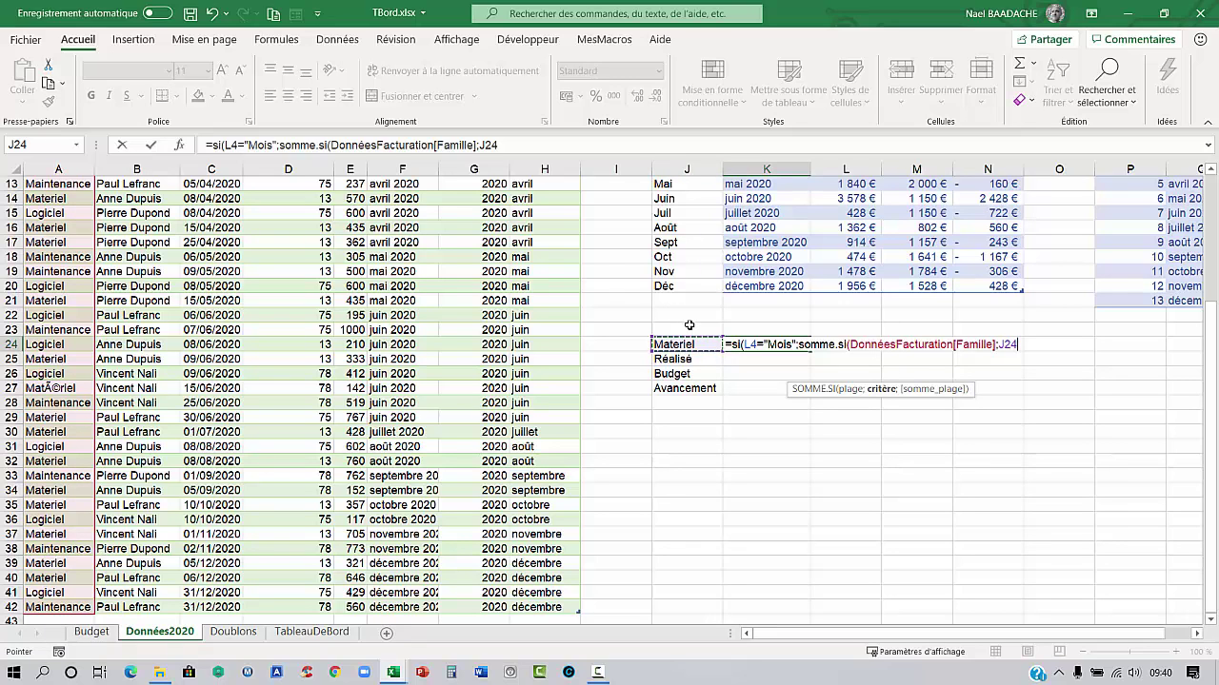
type(";")
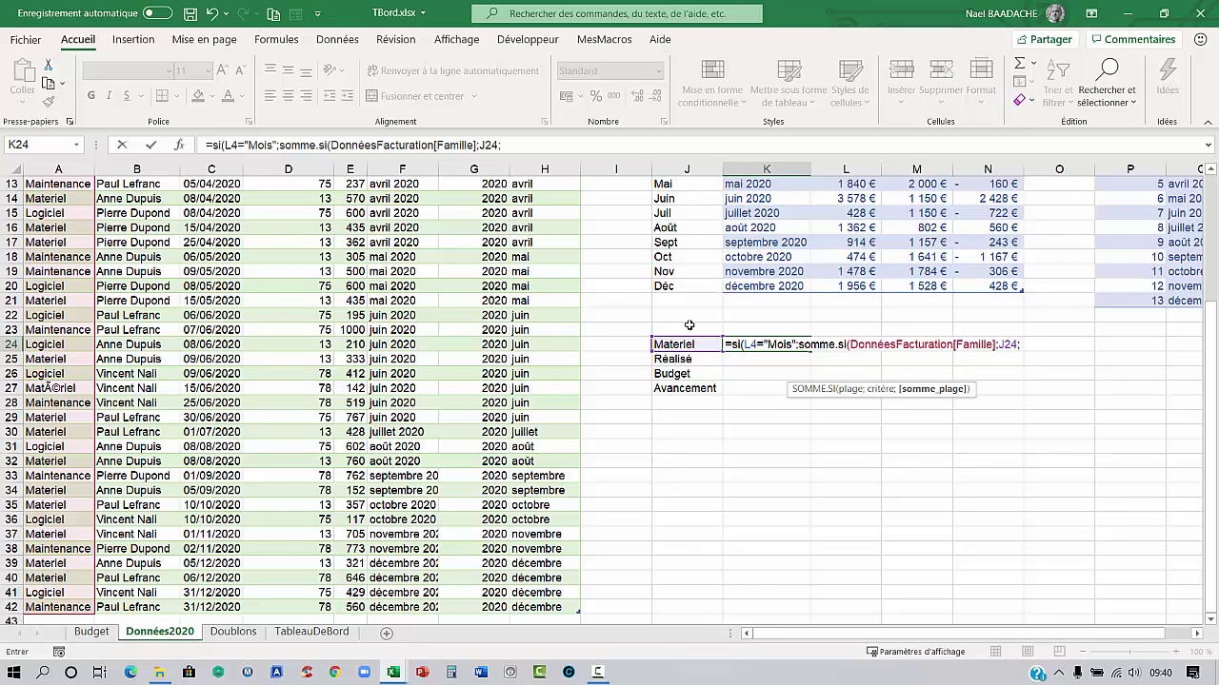
scroll(476, 454, "up", 4)
left_click(355, 200)
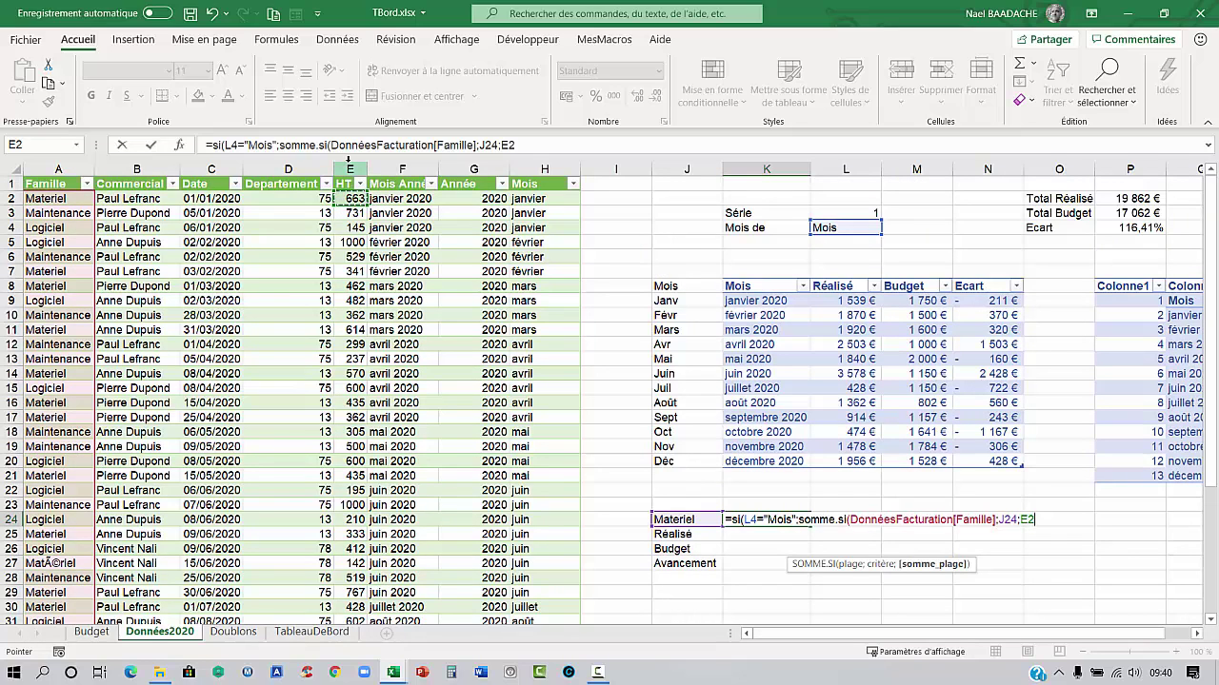
left_click(349, 163)
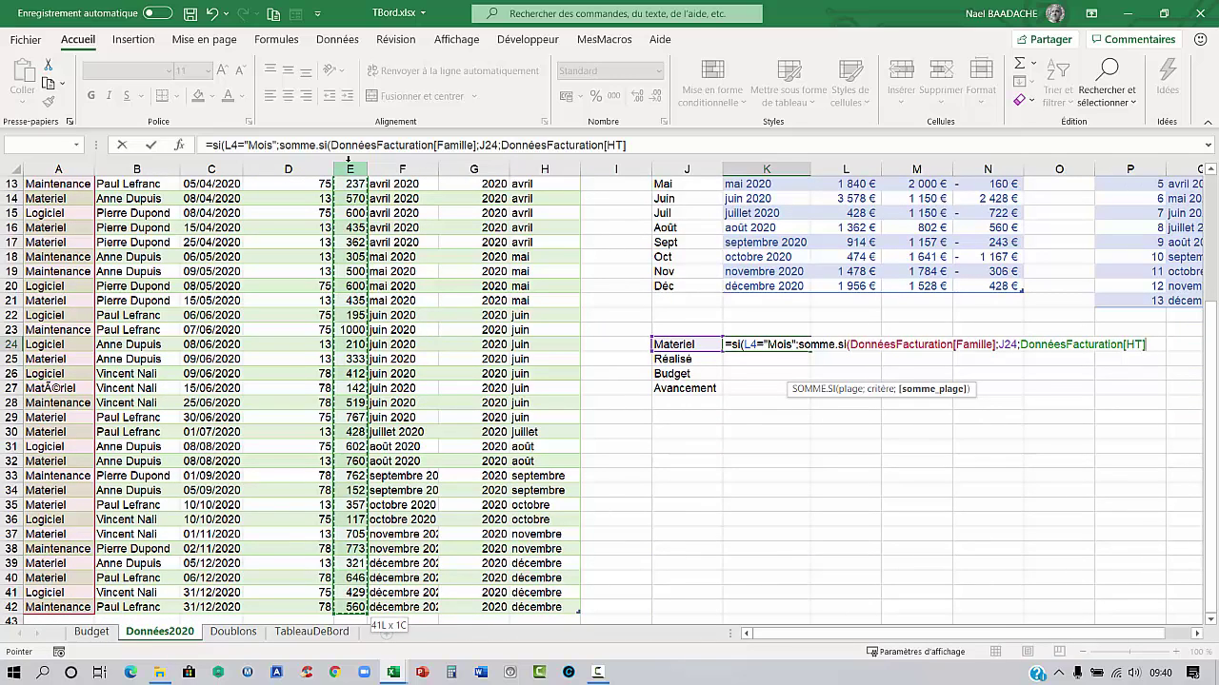
type(")")
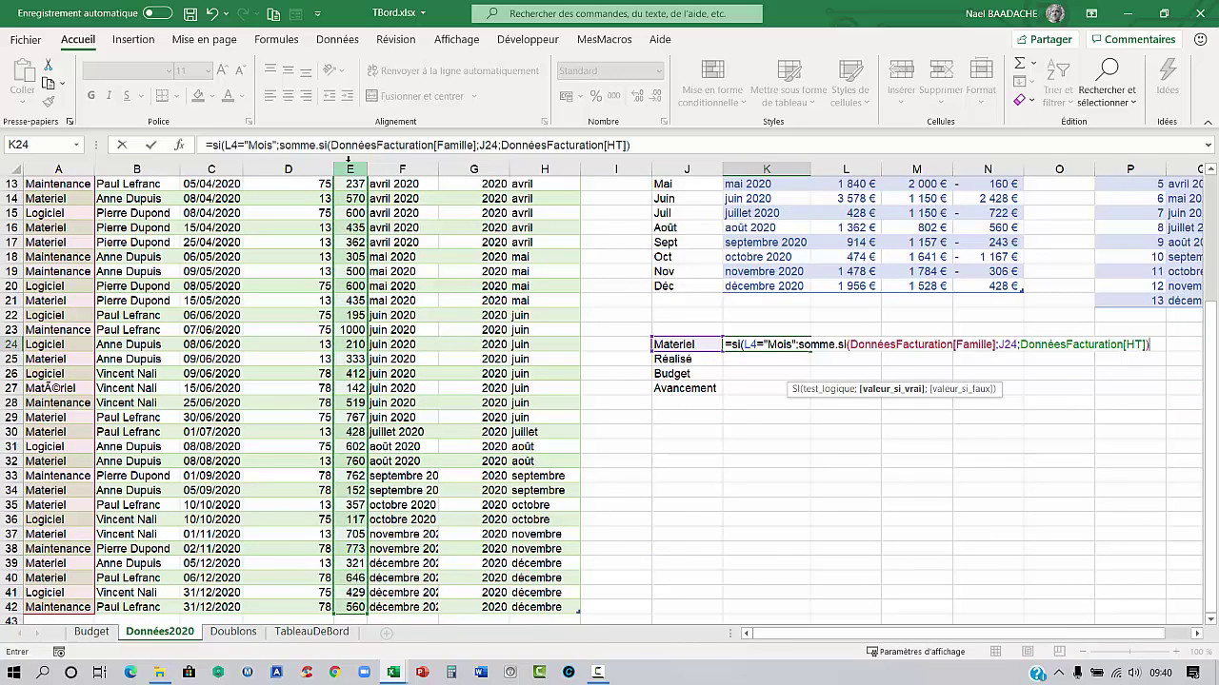
type(";")
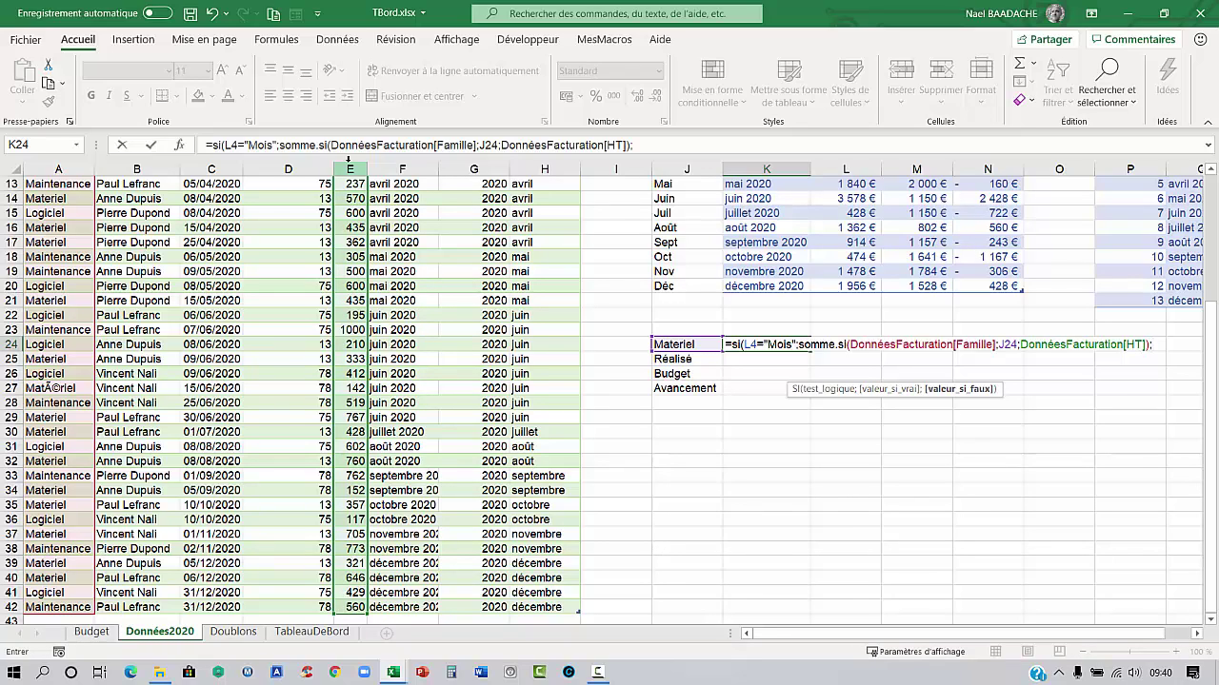
left_click(460, 191)
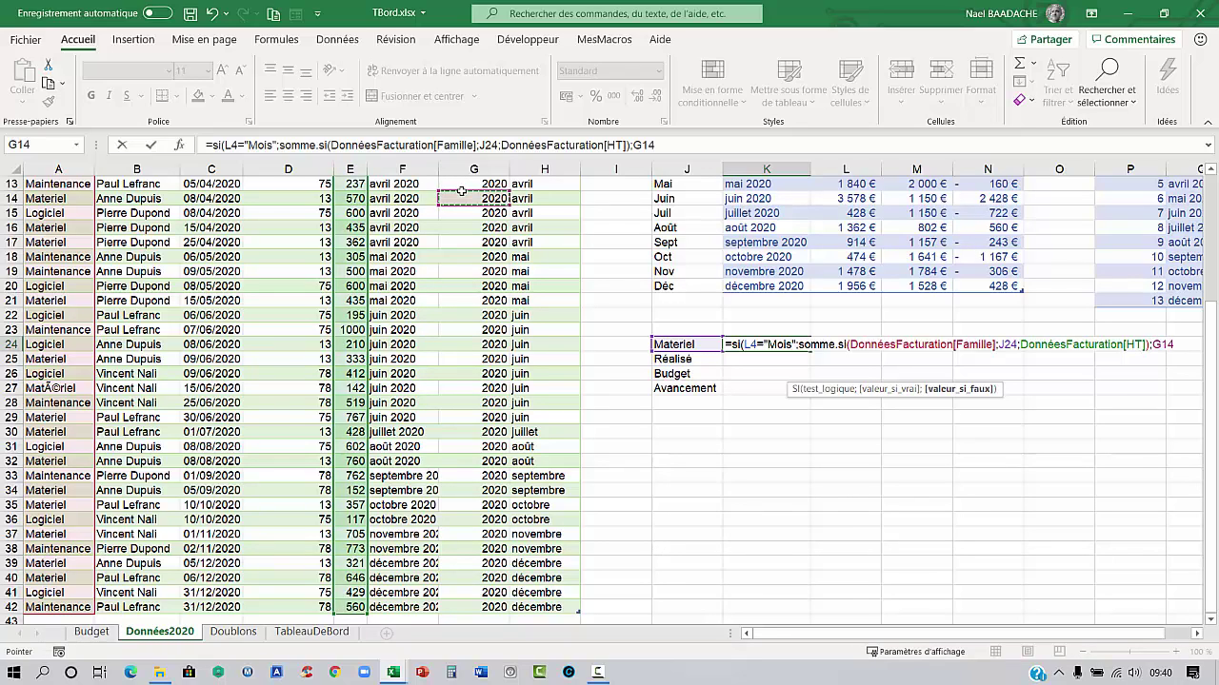
type("S")
key("BackSpace")
key("BackSpace")
key("BackSpace")
key("BackSpace")
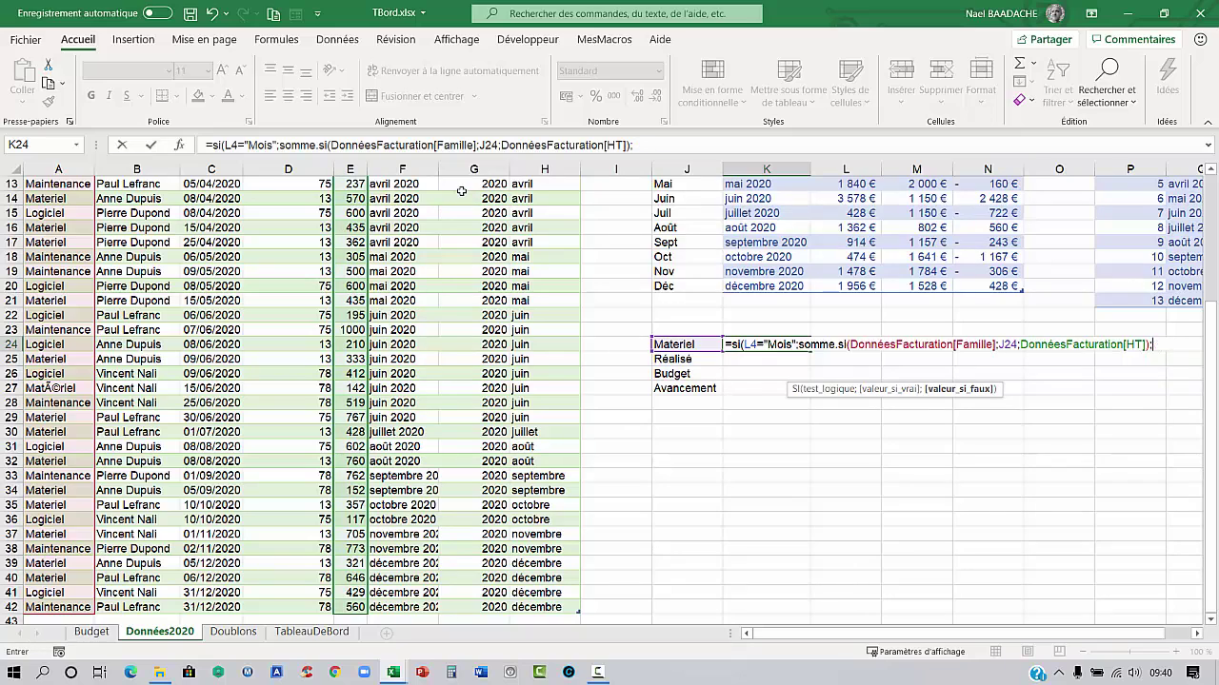
Add SOMME.SI.ENS summing the HT column where the Famille column matches J24
type("Somme.si.ens")
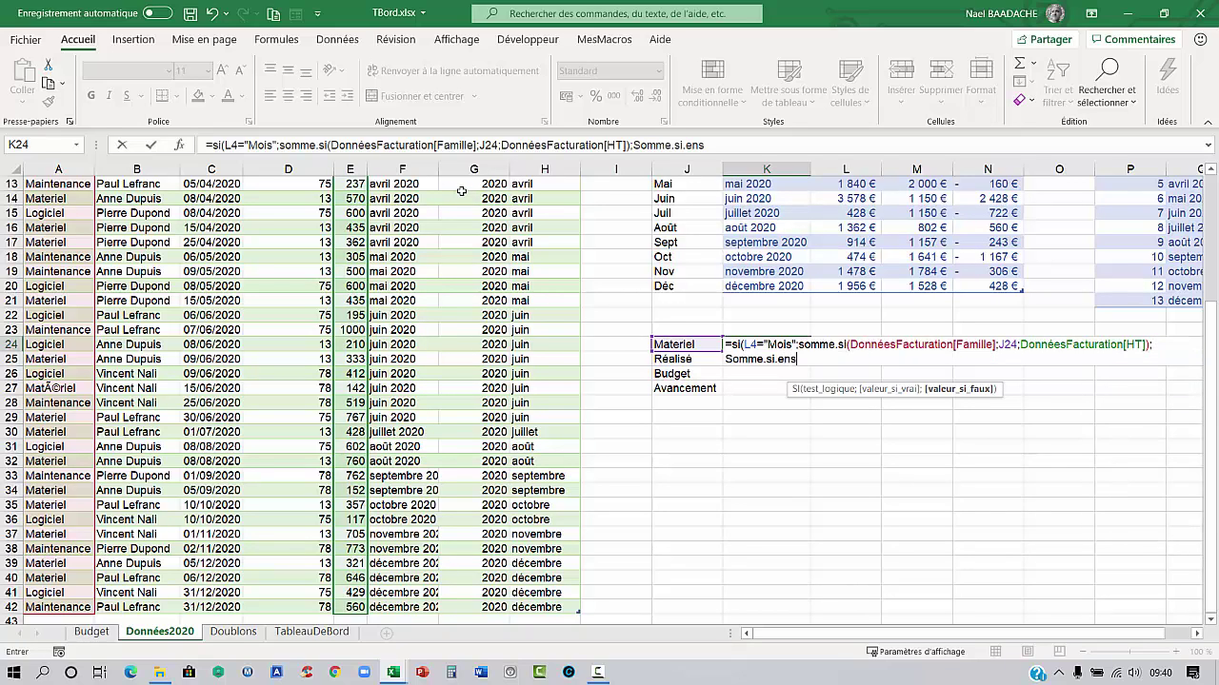
type("(")
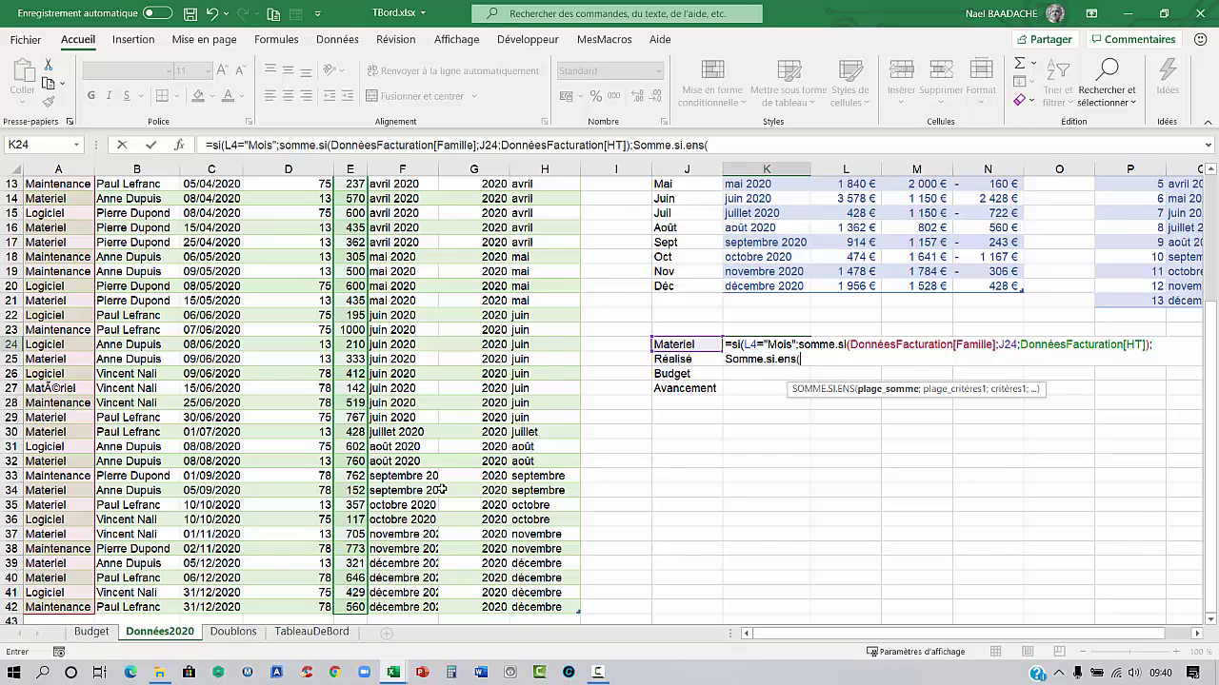
scroll(411, 508, "up", 4)
left_click(354, 197)
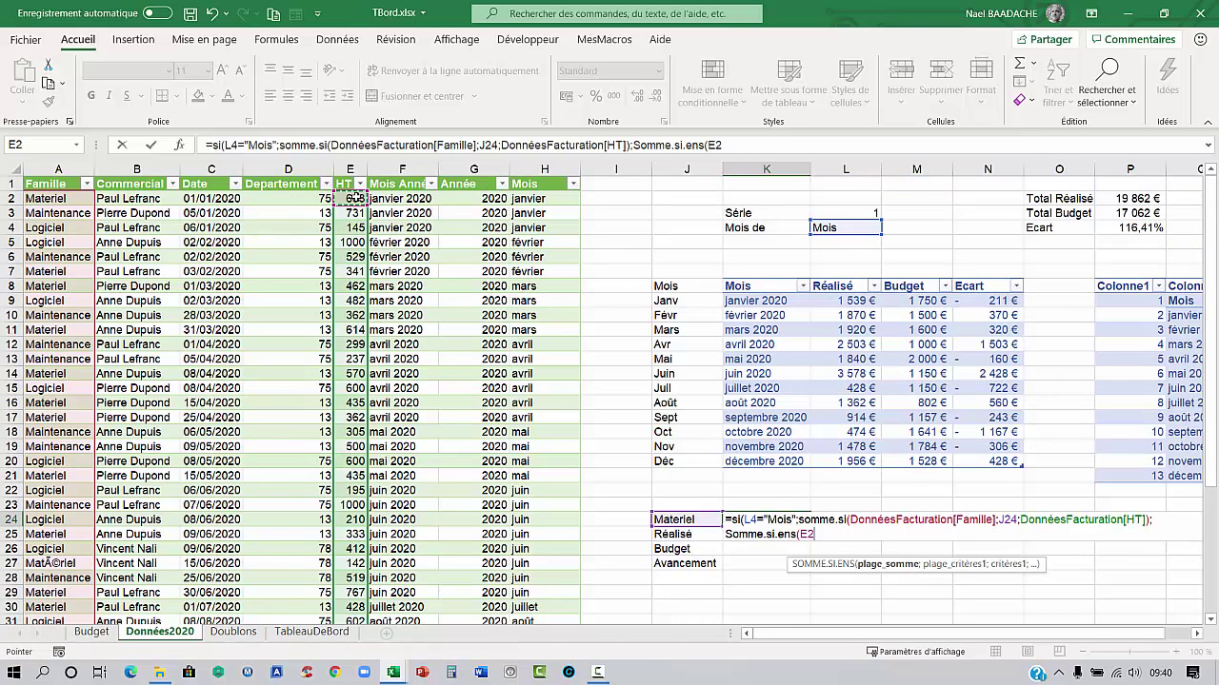
key("ctrl+shift+Down")
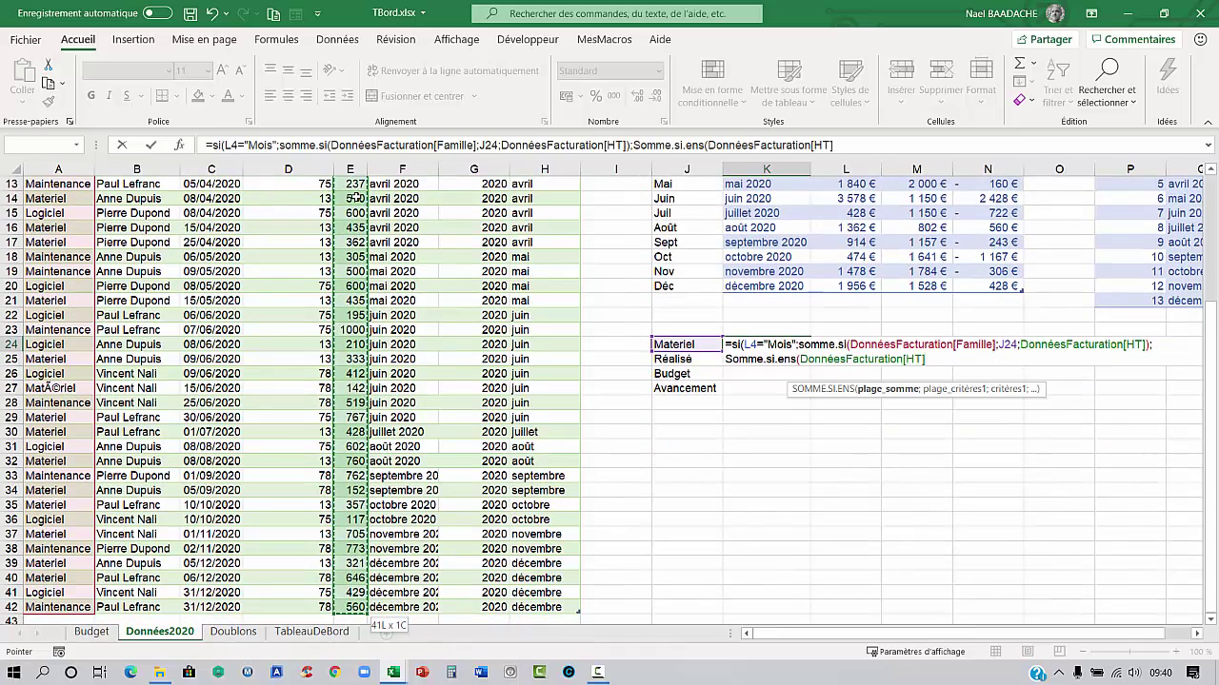
type(";")
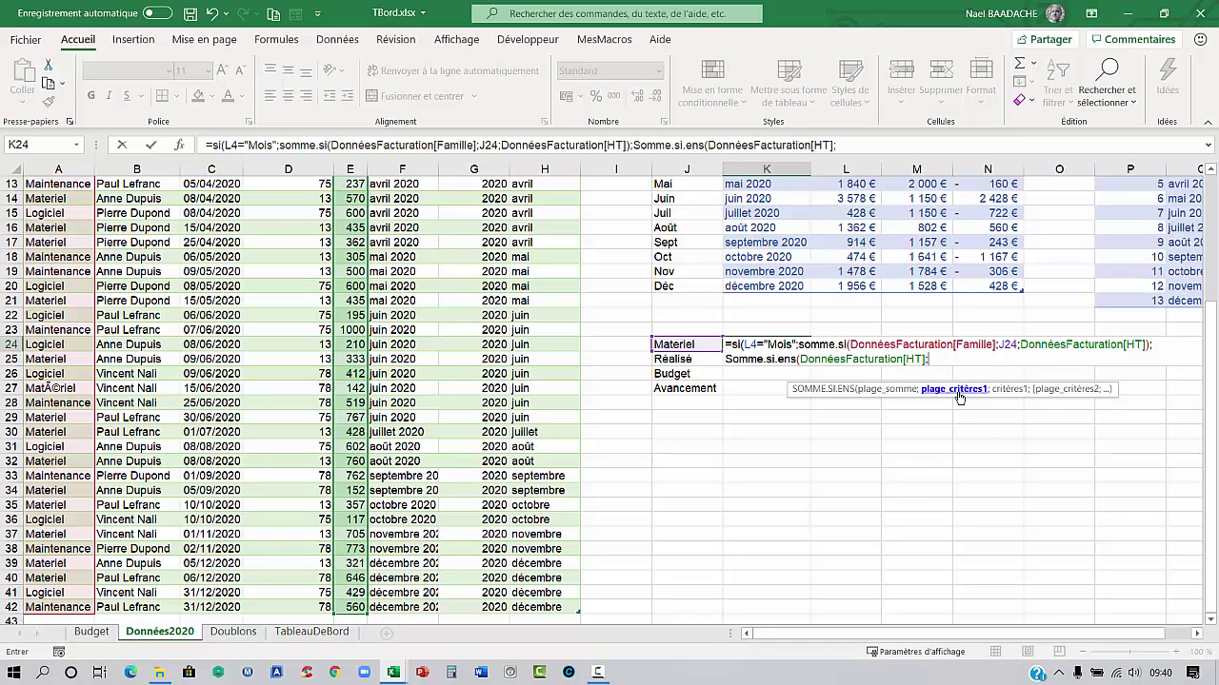
scroll(853, 456, "up", 4)
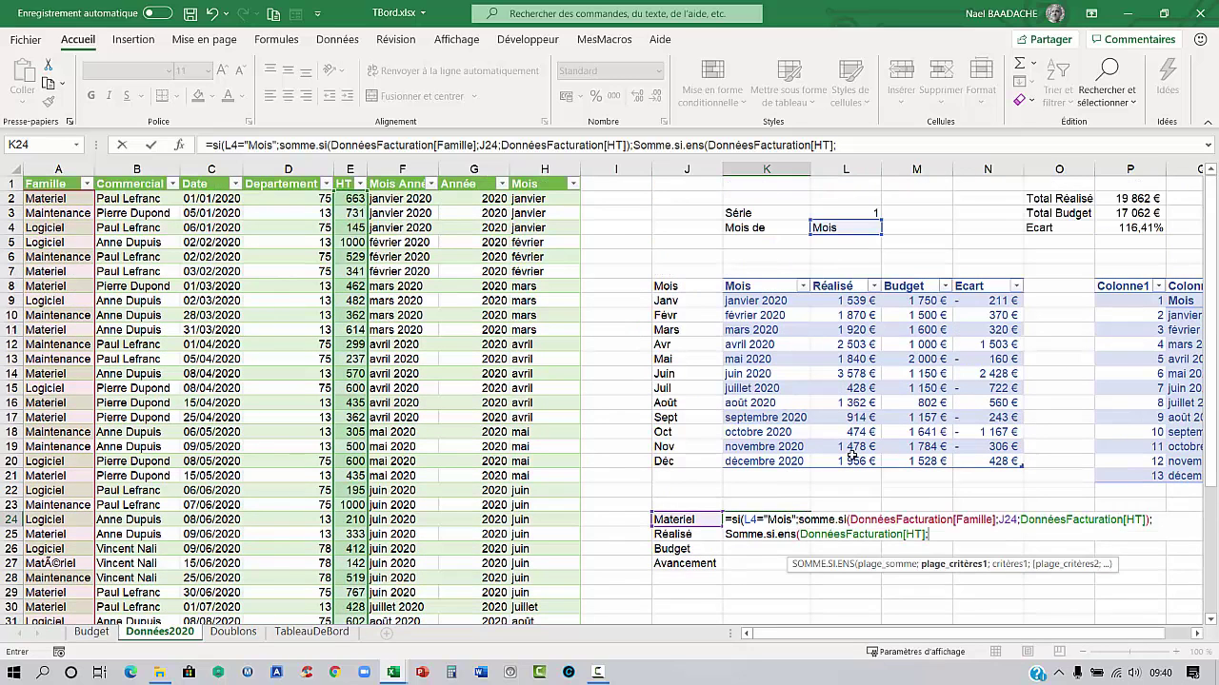
left_click(47, 198)
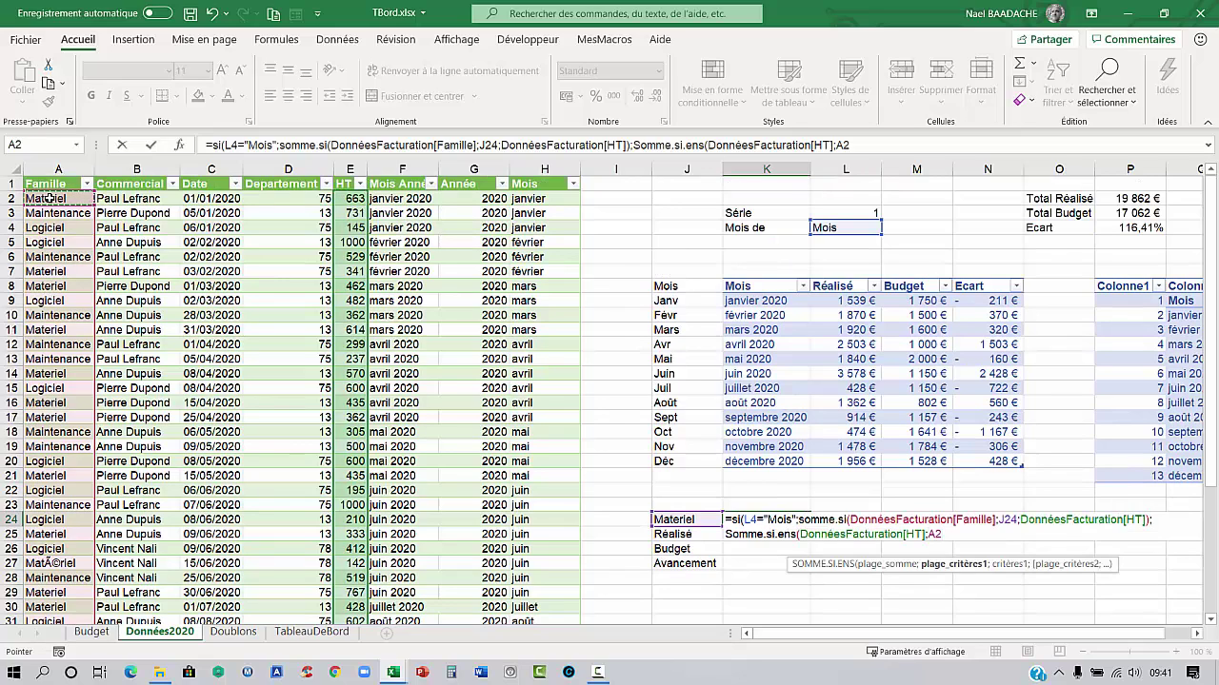
key("ctrl+shift+Down")
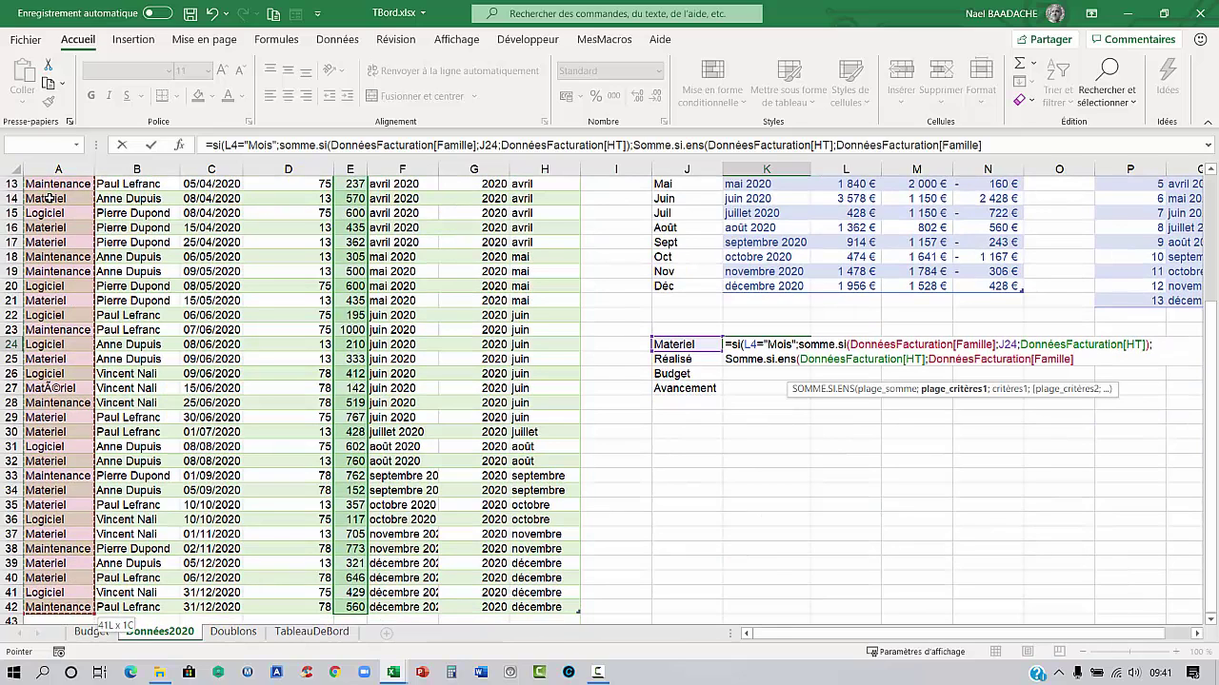
type(";")
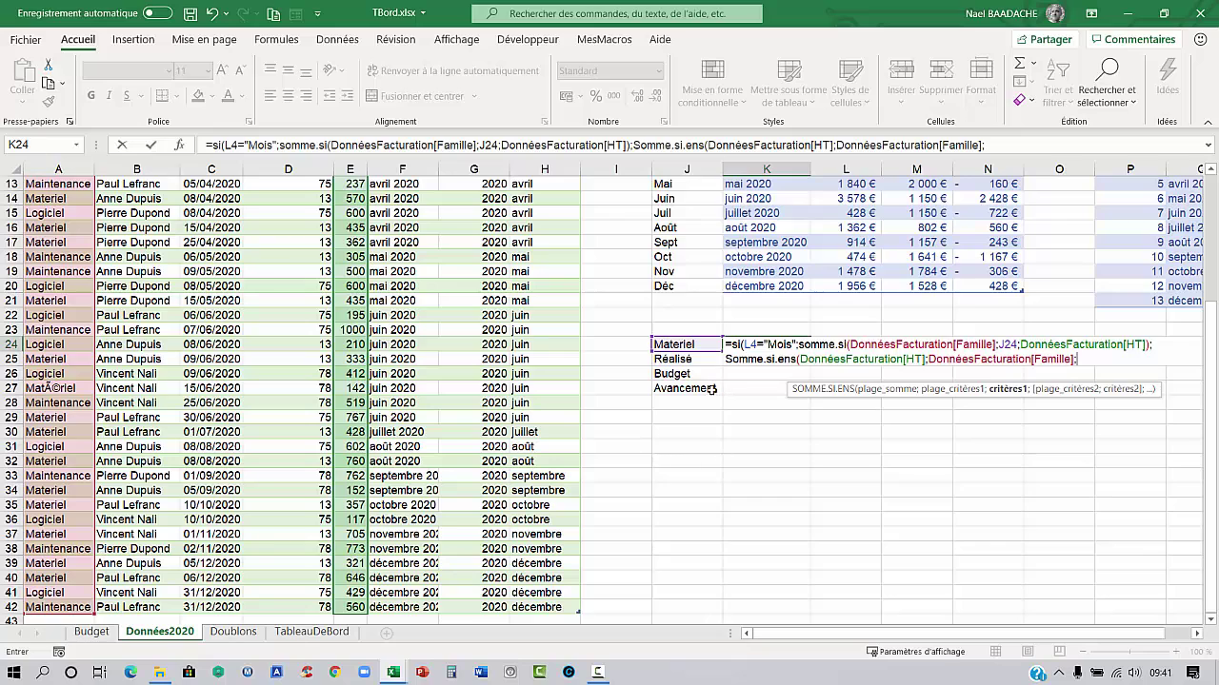
left_click(683, 349)
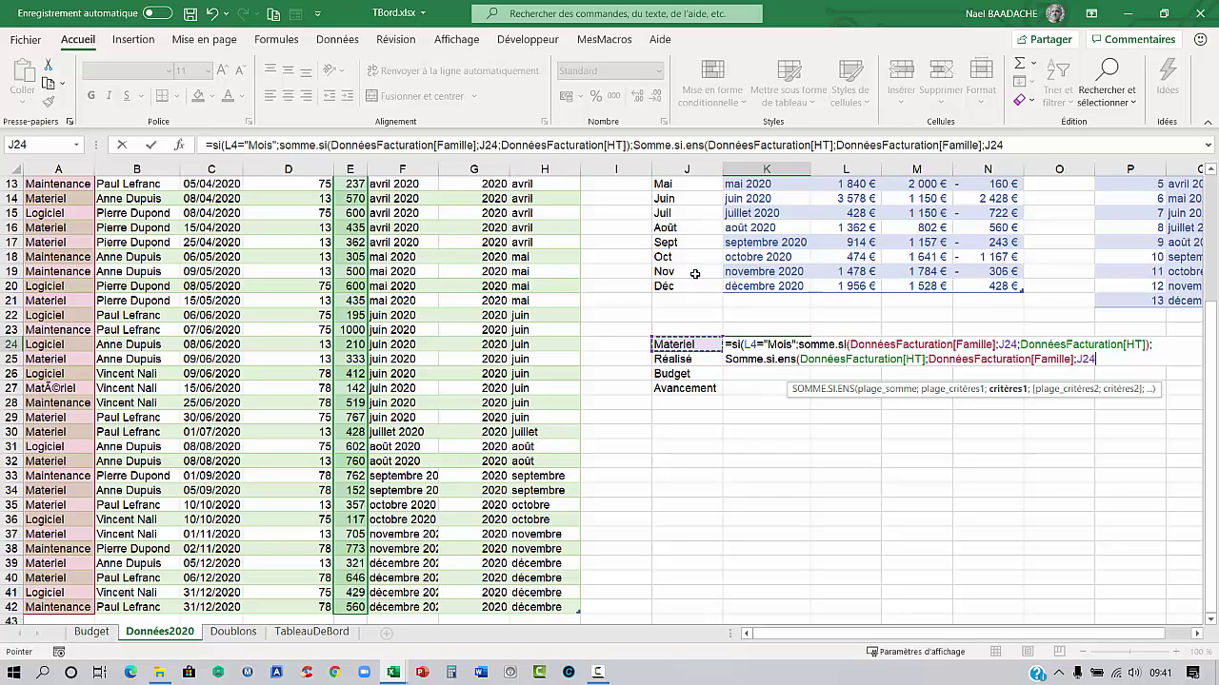
Finish K24 with the Mois Année column and L4 as the second criterion, returning 8351
type(";")
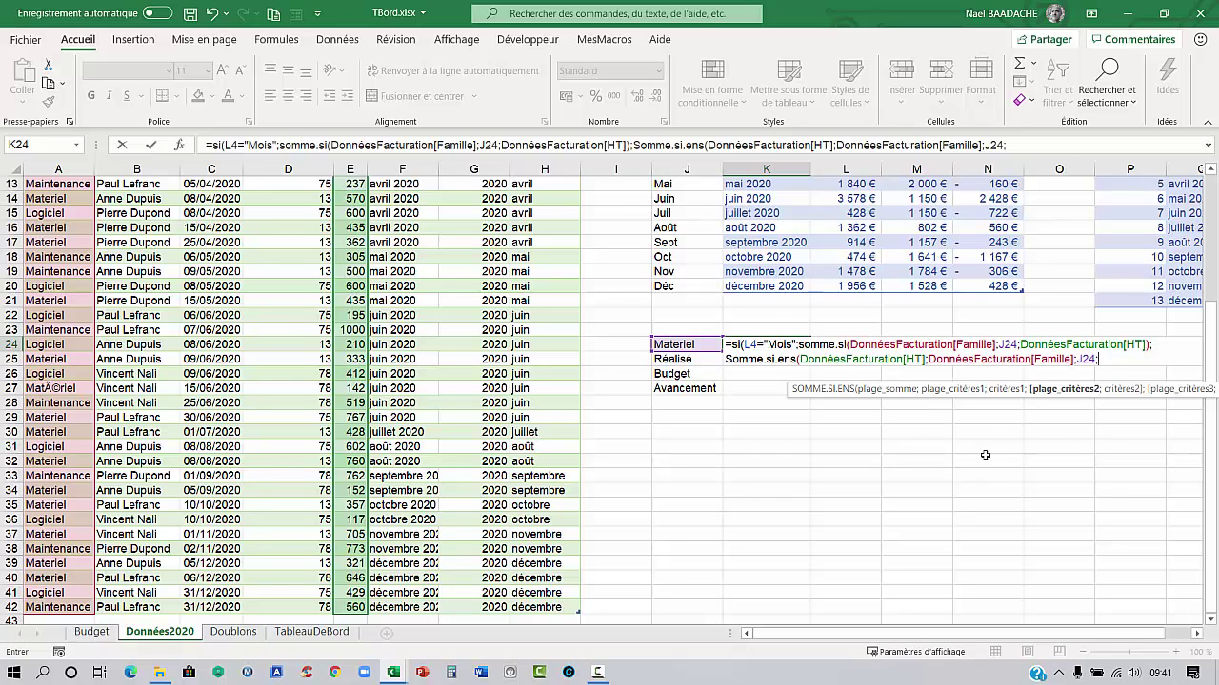
scroll(1061, 463, "up", 4)
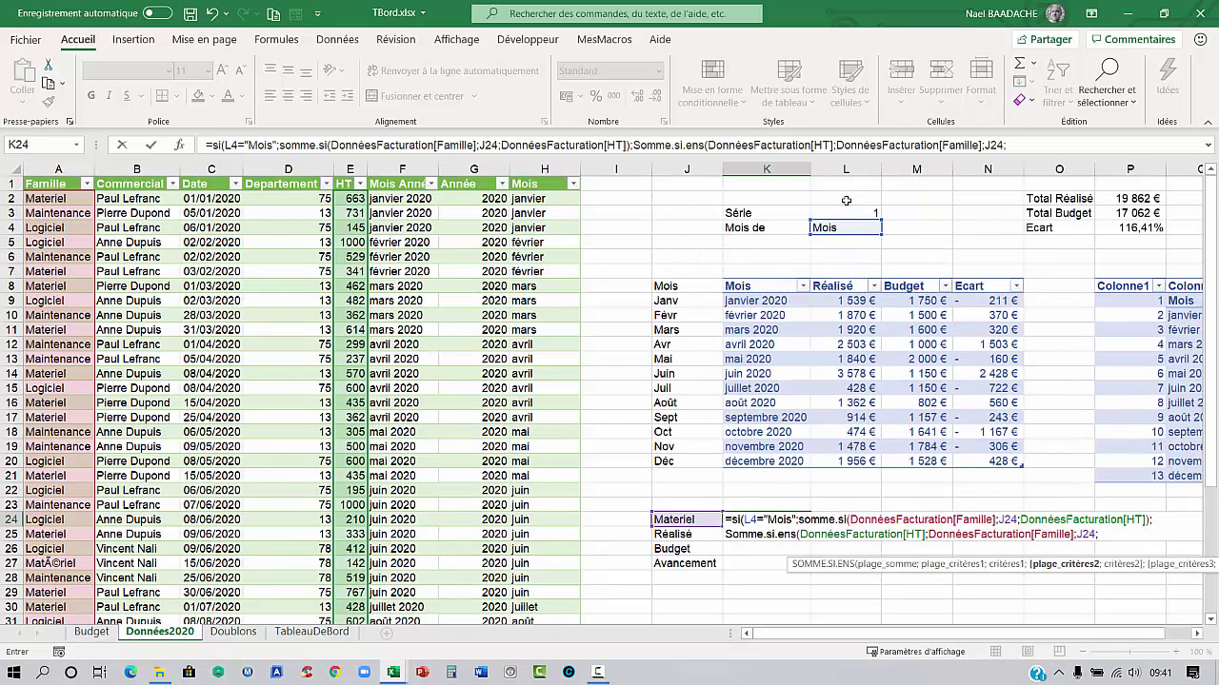
left_click(398, 198)
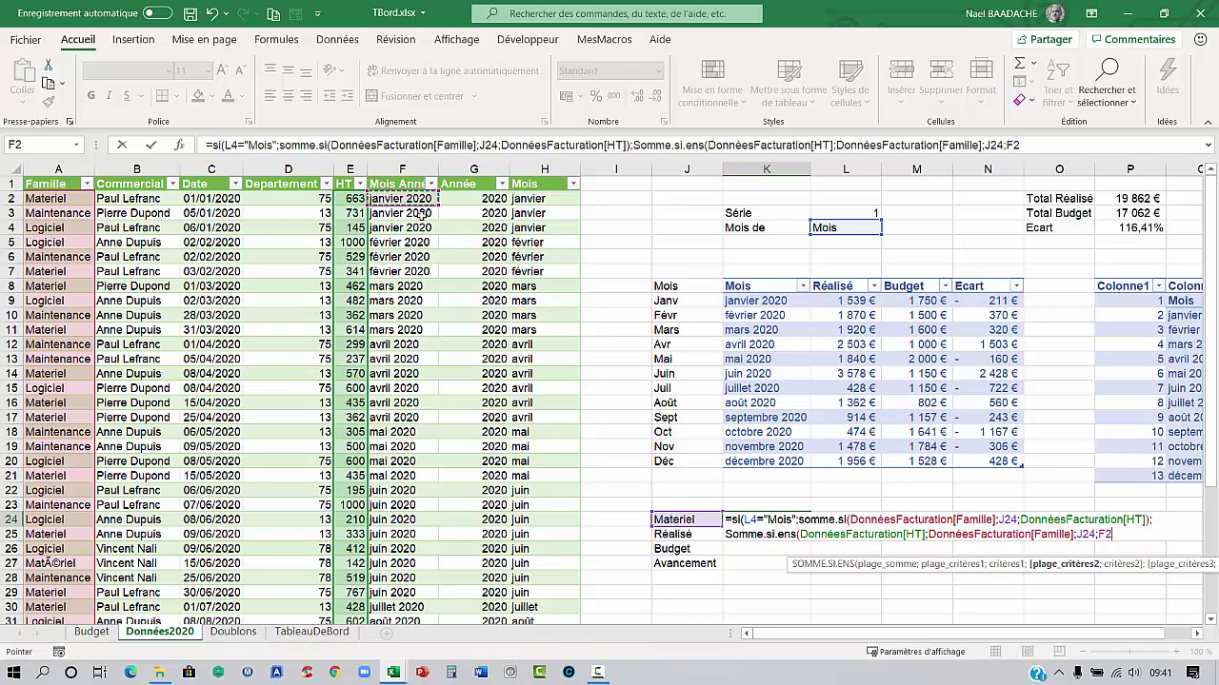
key("ctrl+shift+Down")
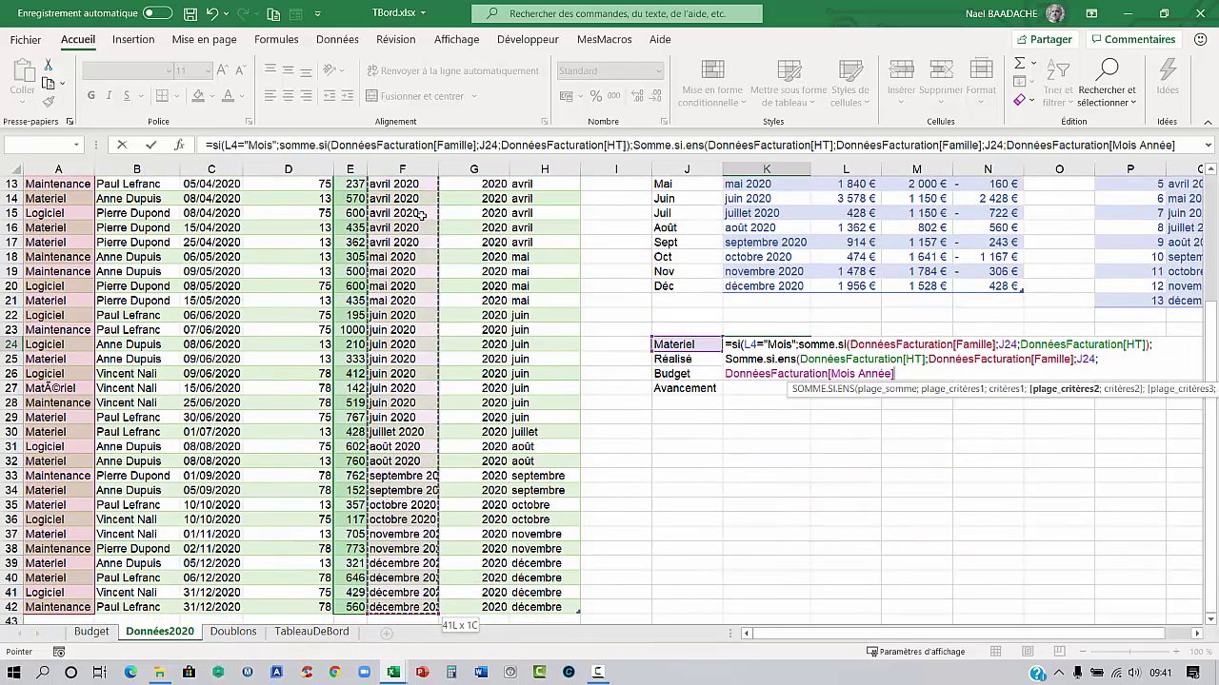
type(";")
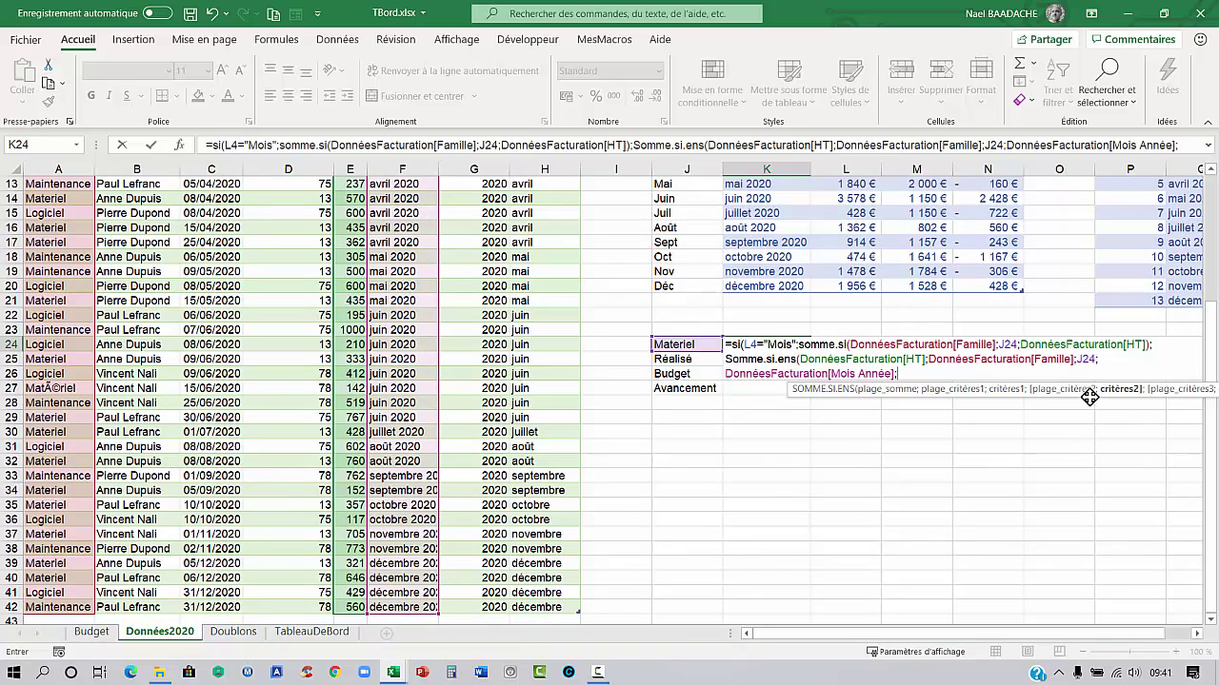
scroll(1207, 273, "up", 3)
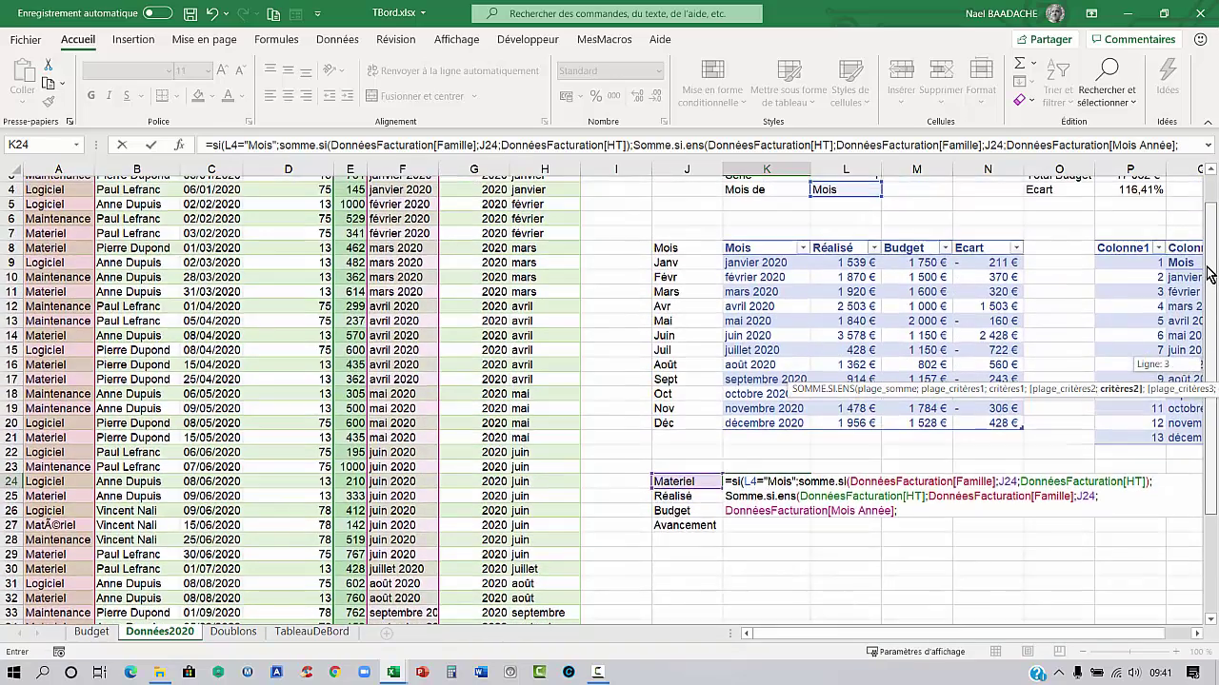
left_click(844, 185)
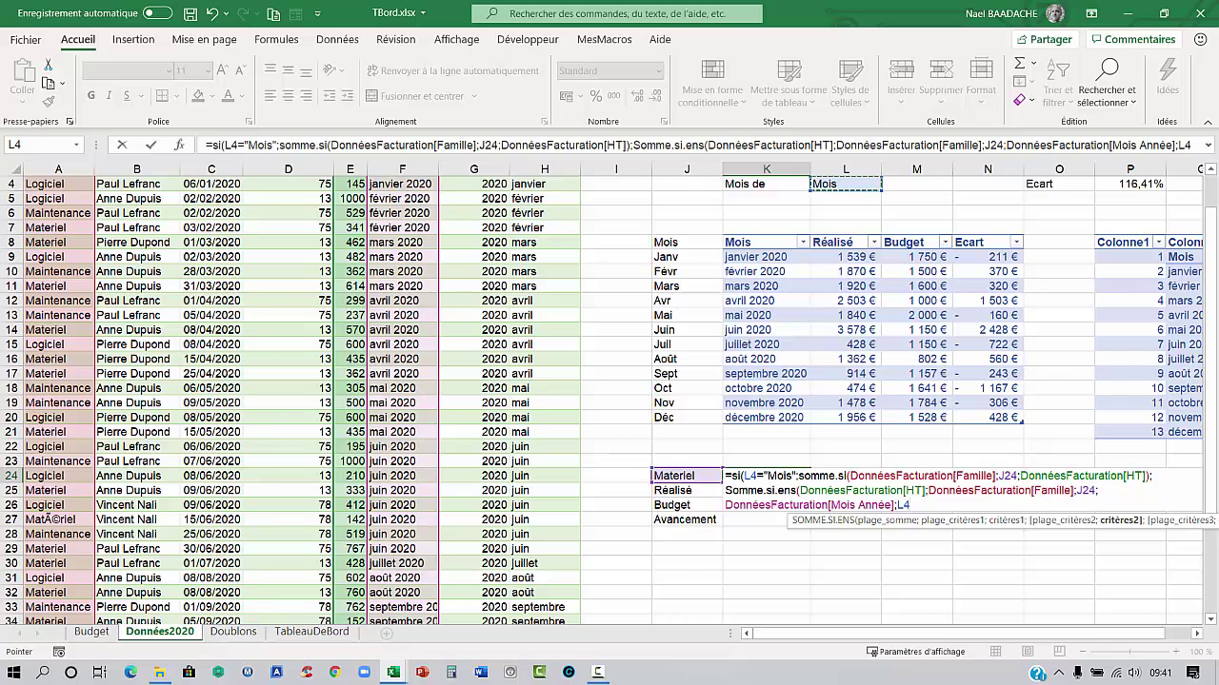
type(")")
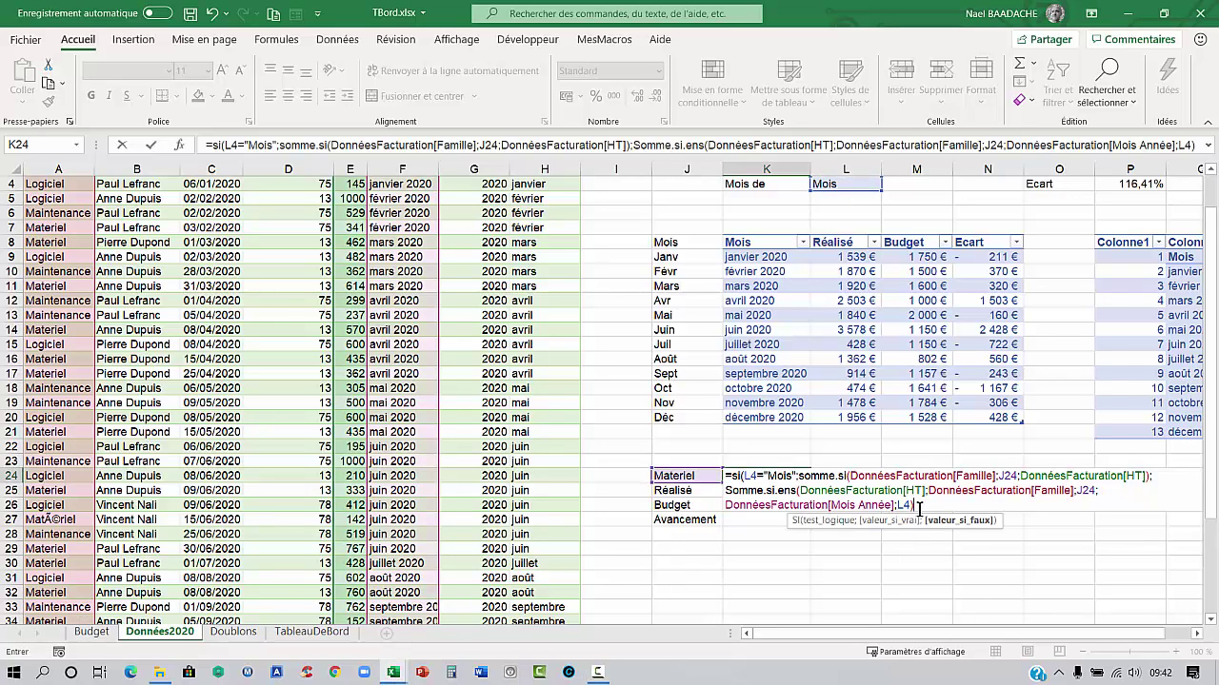
type(")")
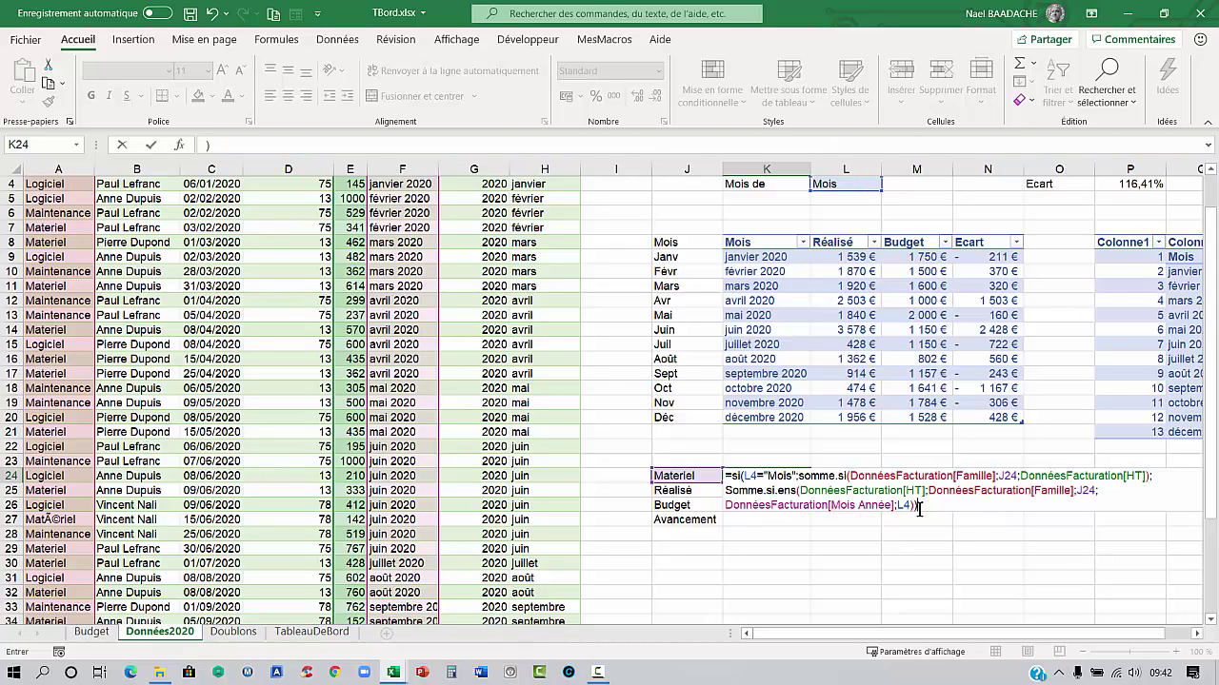
key("Return")
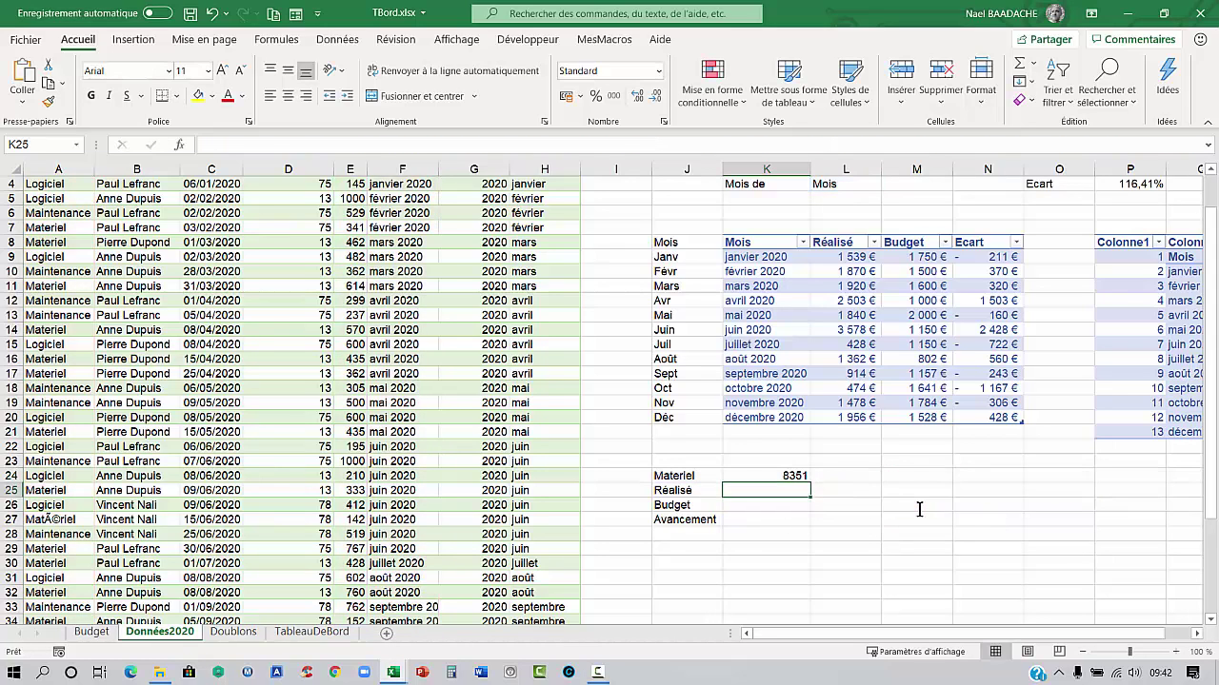
key("Up")
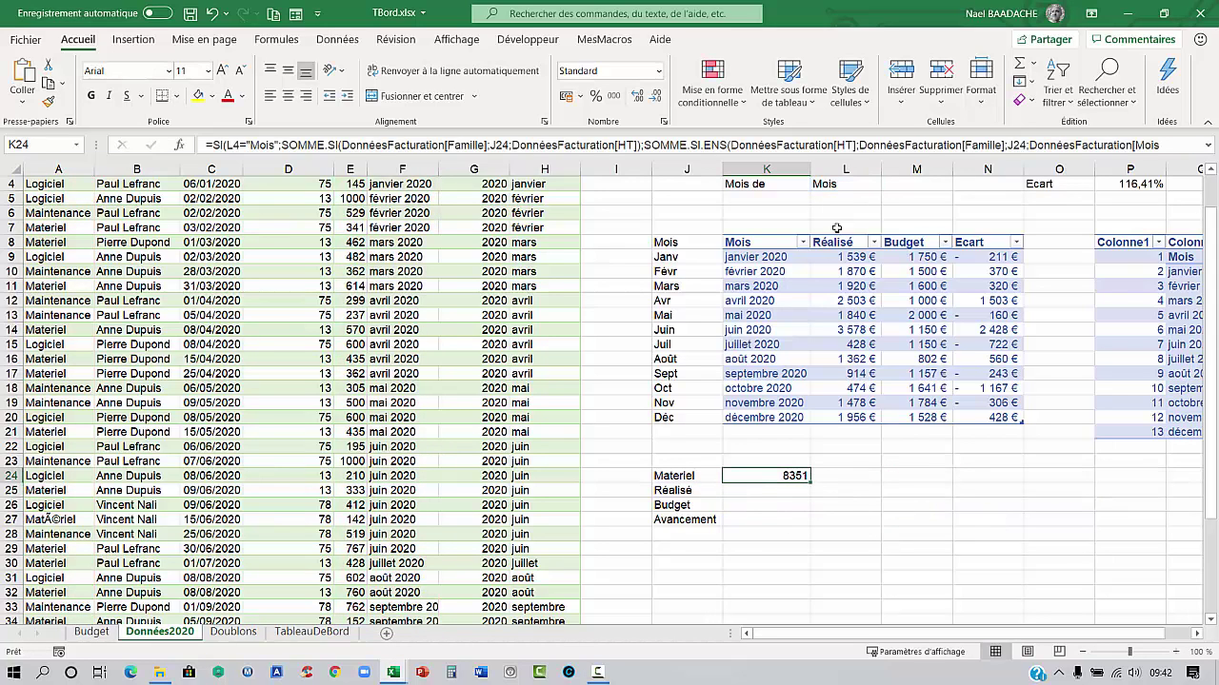
scroll(414, 390, "up", 1)
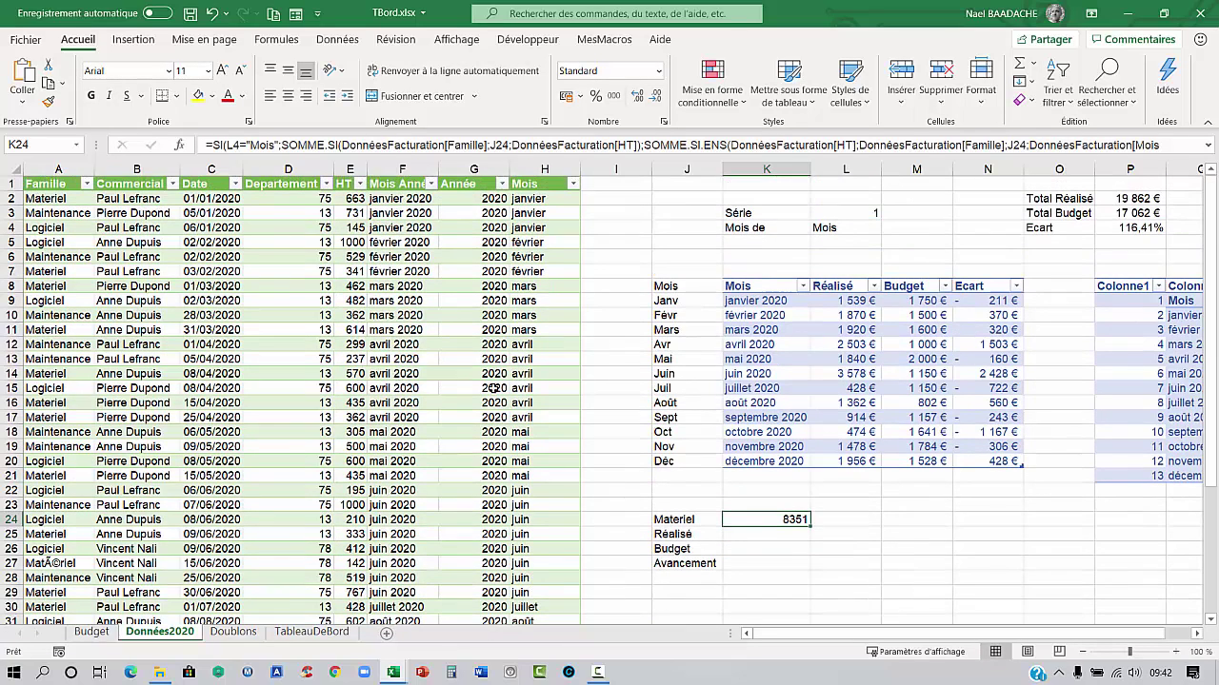
left_click(207, 314)
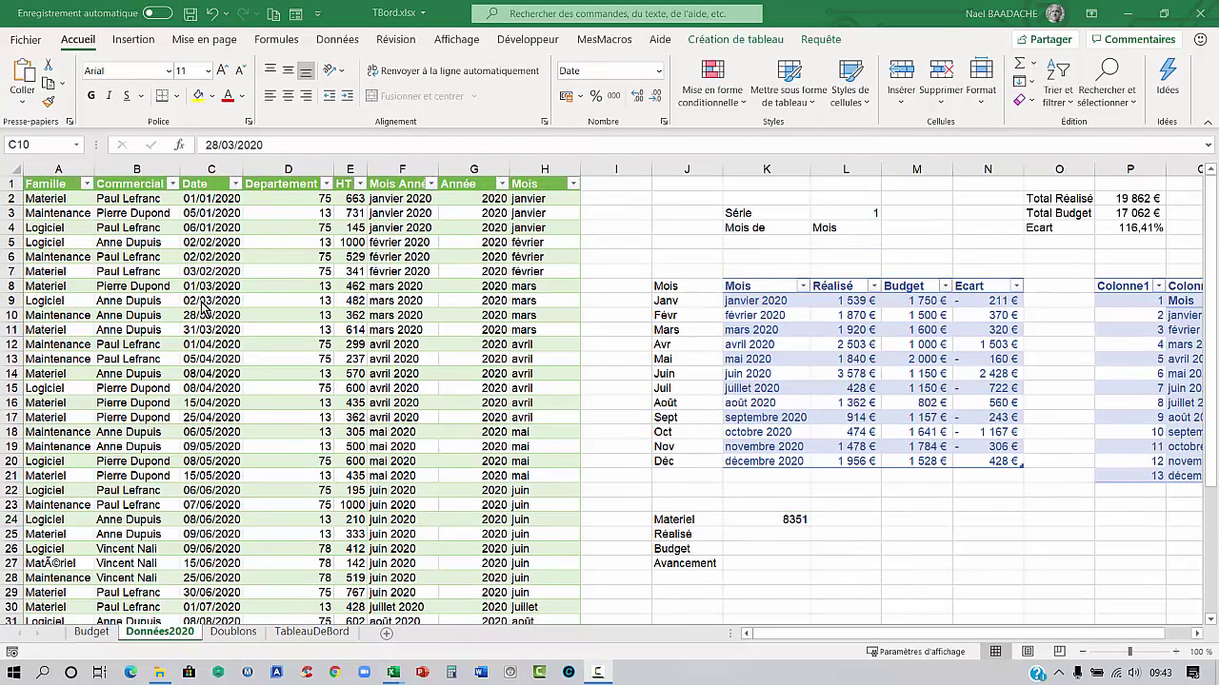
left_click(87, 183)
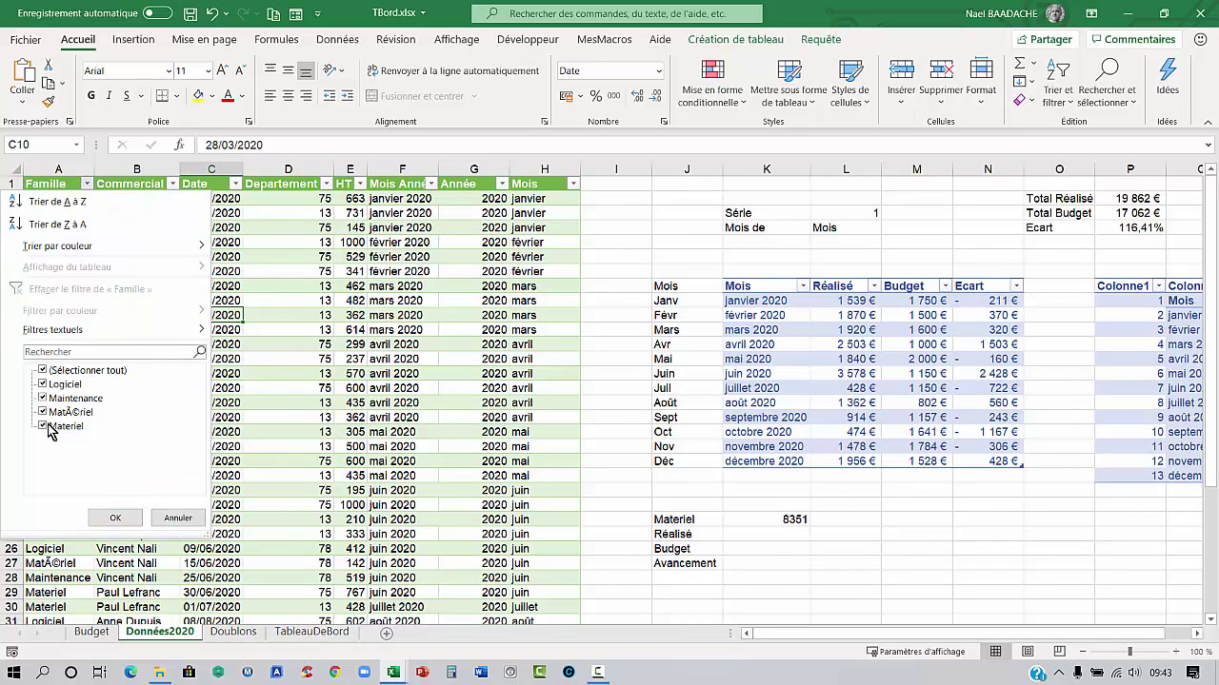
left_click(43, 371)
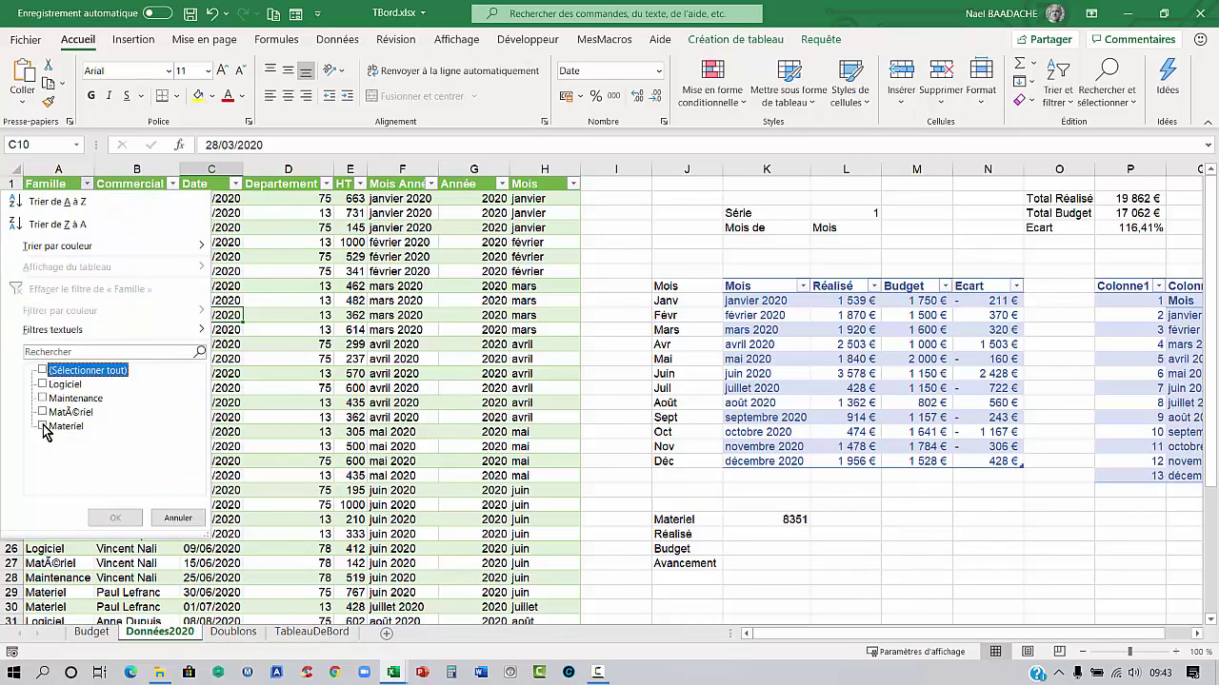
left_click(43, 426)
left_click(115, 518)
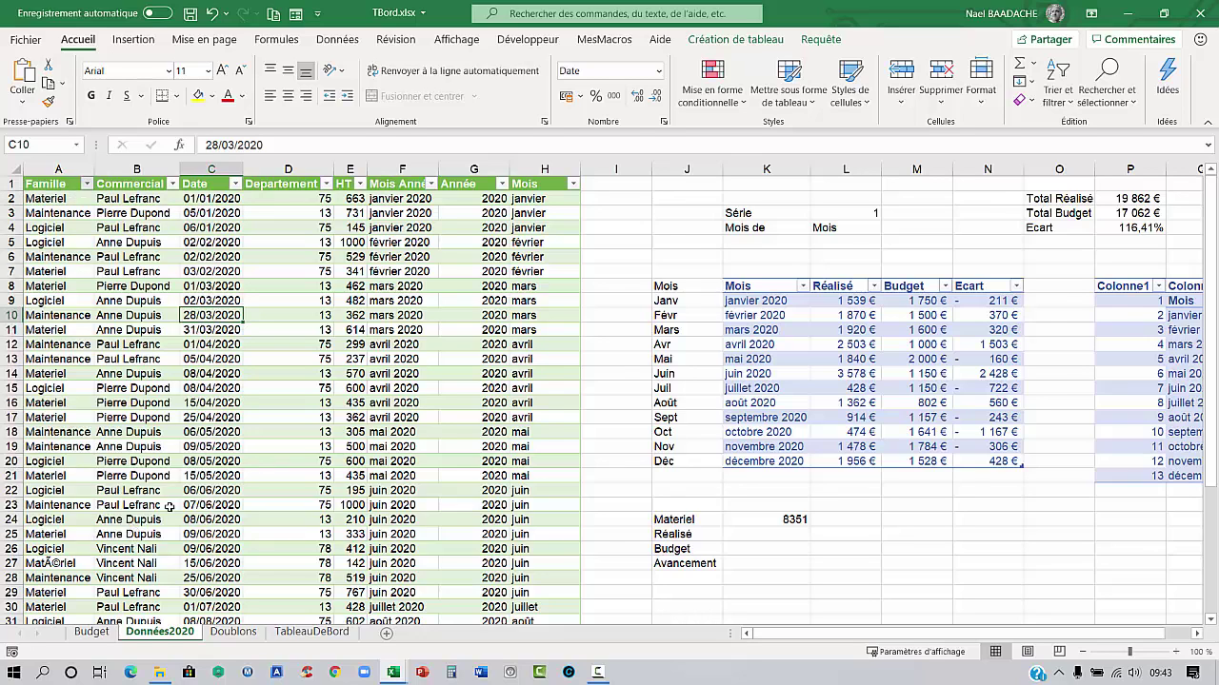
left_click_drag(356, 244, 355, 434)
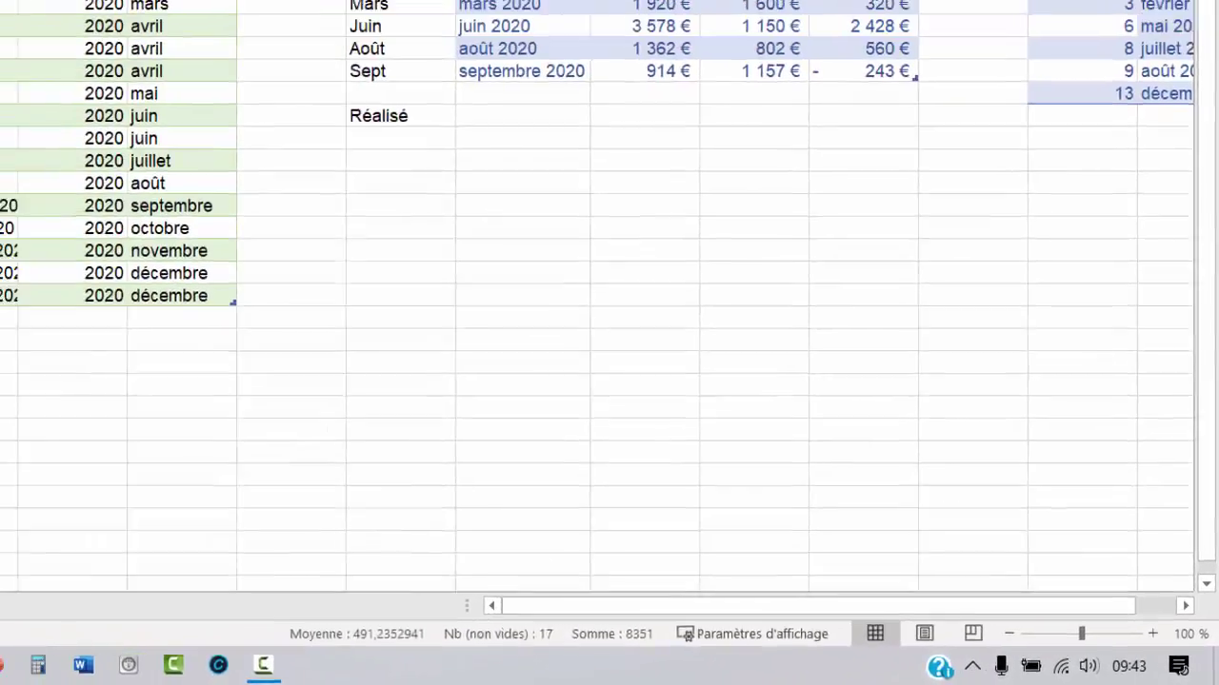
left_click(86, 184)
left_click(43, 370)
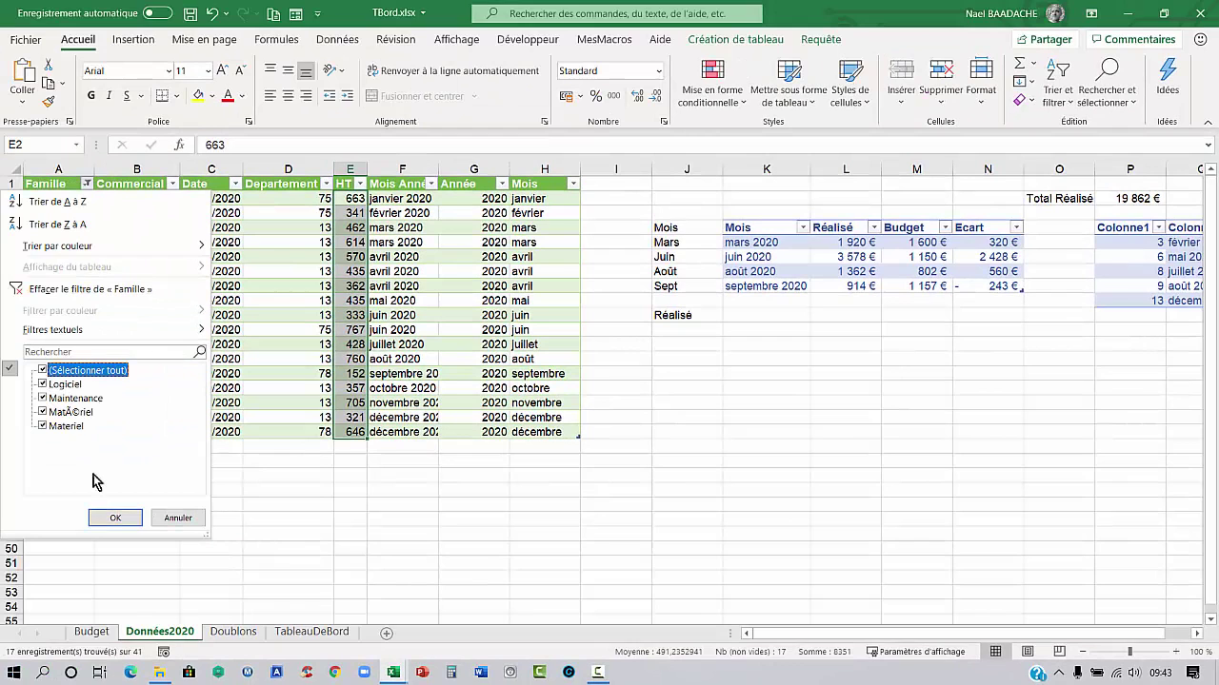
left_click(116, 518)
left_click(423, 360)
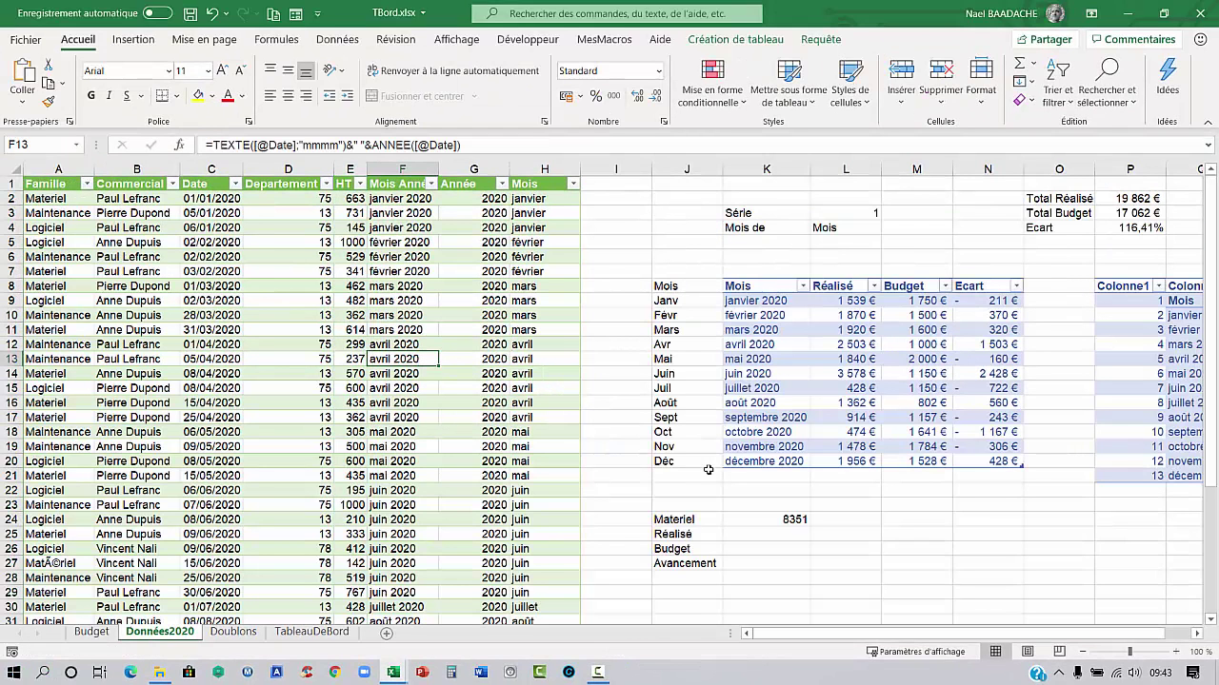
left_click(797, 520)
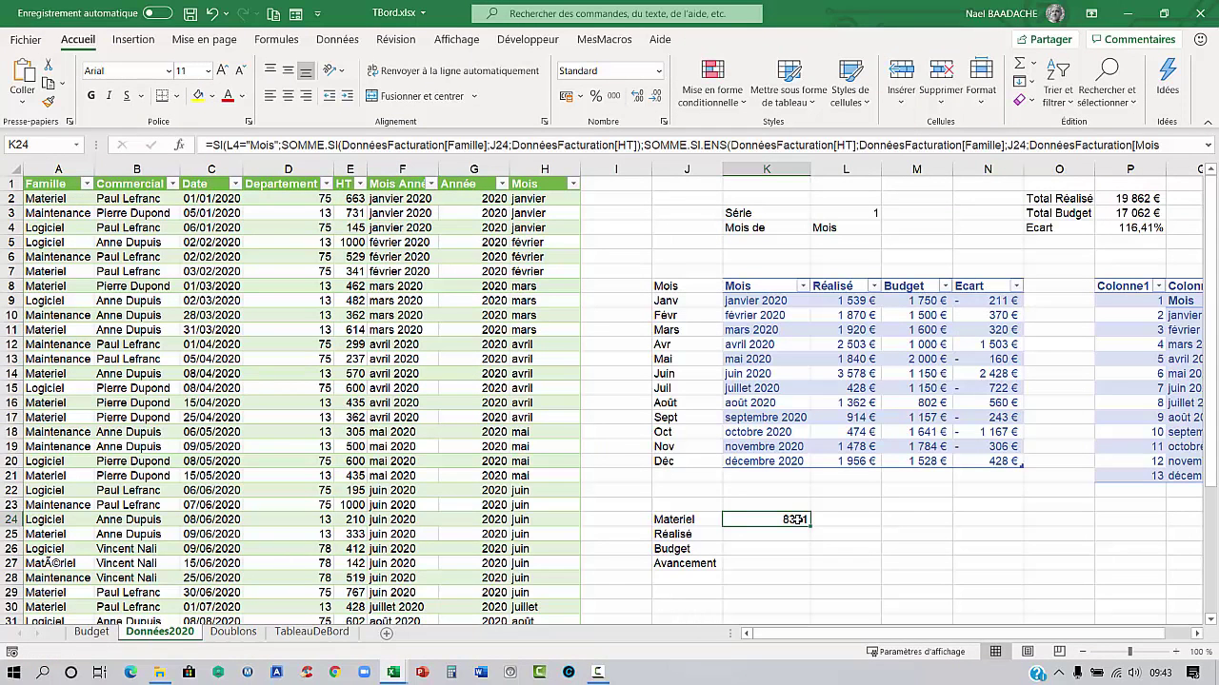
left_click(847, 213)
Set Série to 2 for janvier 2020 and check that K24 now shows 663
type("2")
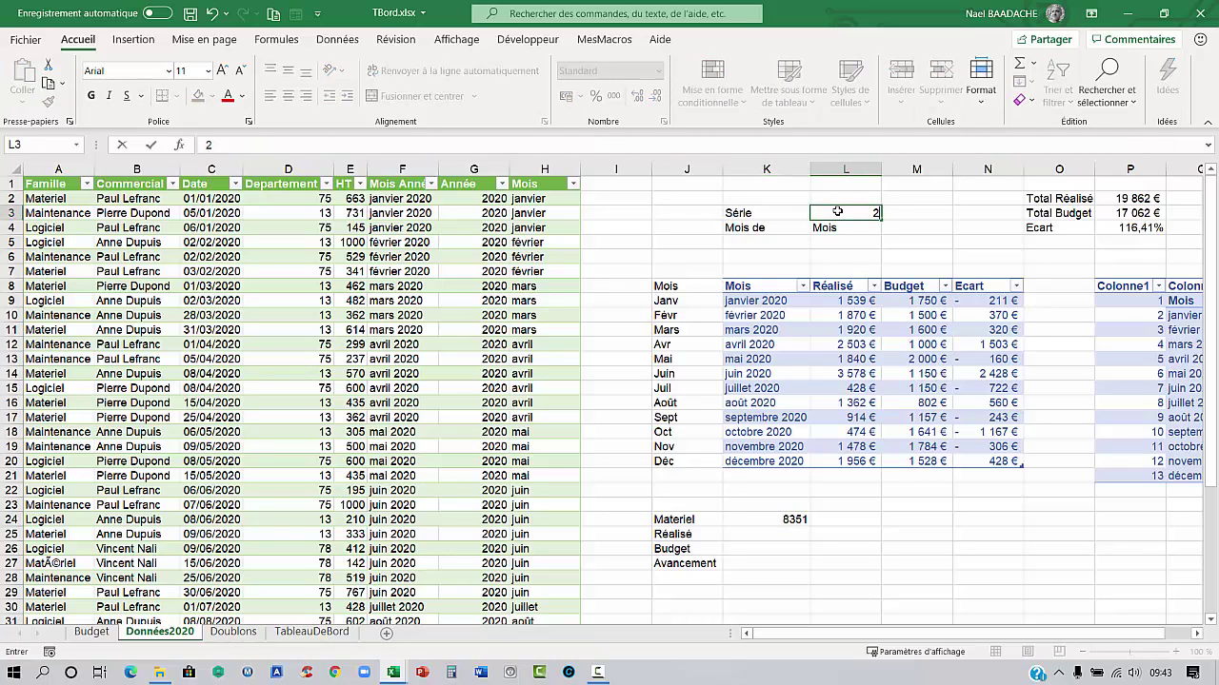
key("Return")
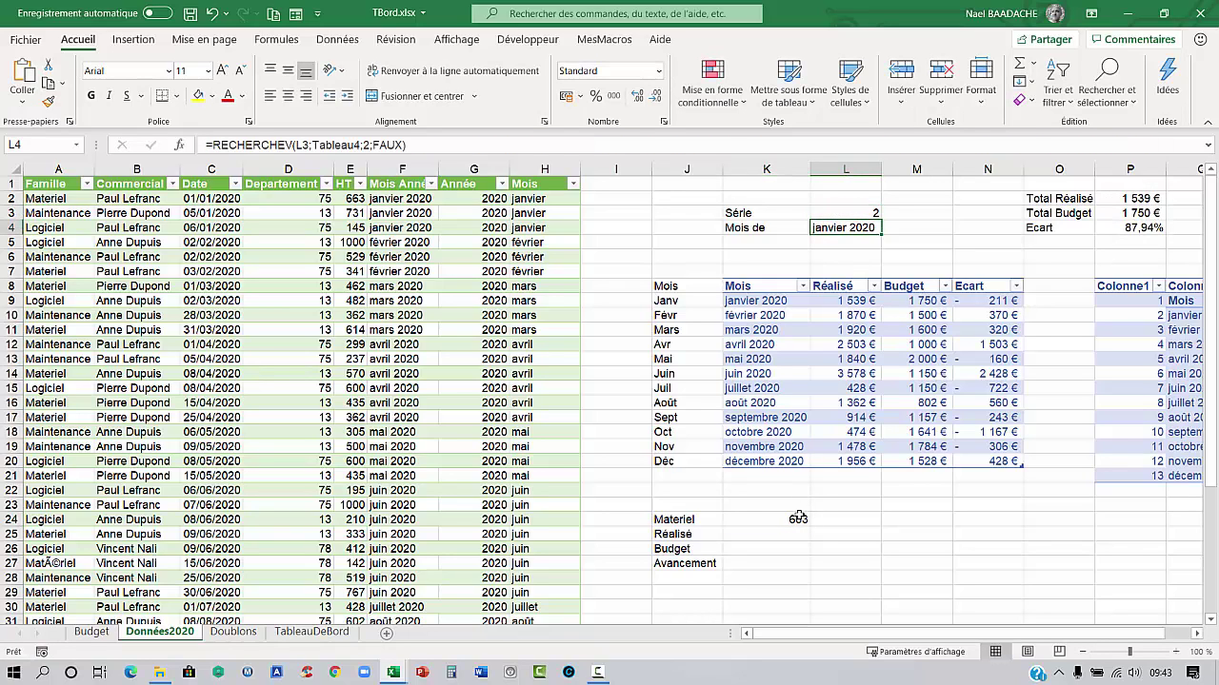
left_click(797, 517)
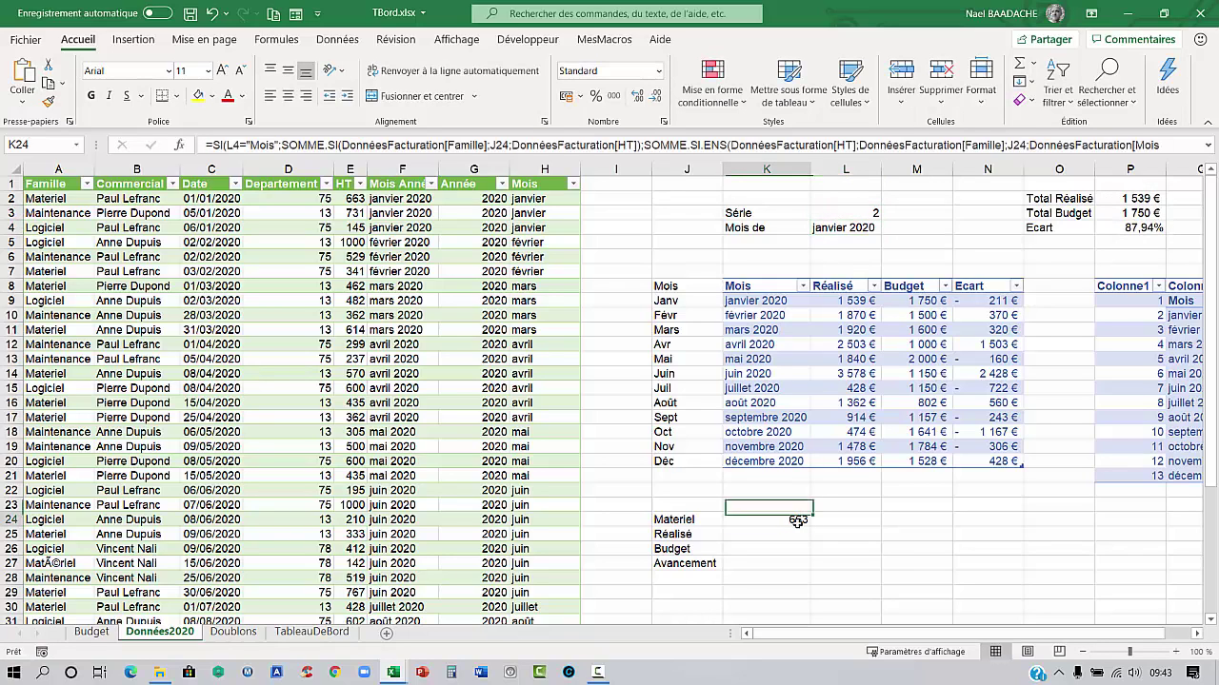
Filter the Famille column to Materiel to verify the janvier HT of 663
left_click(86, 182)
left_click(44, 370)
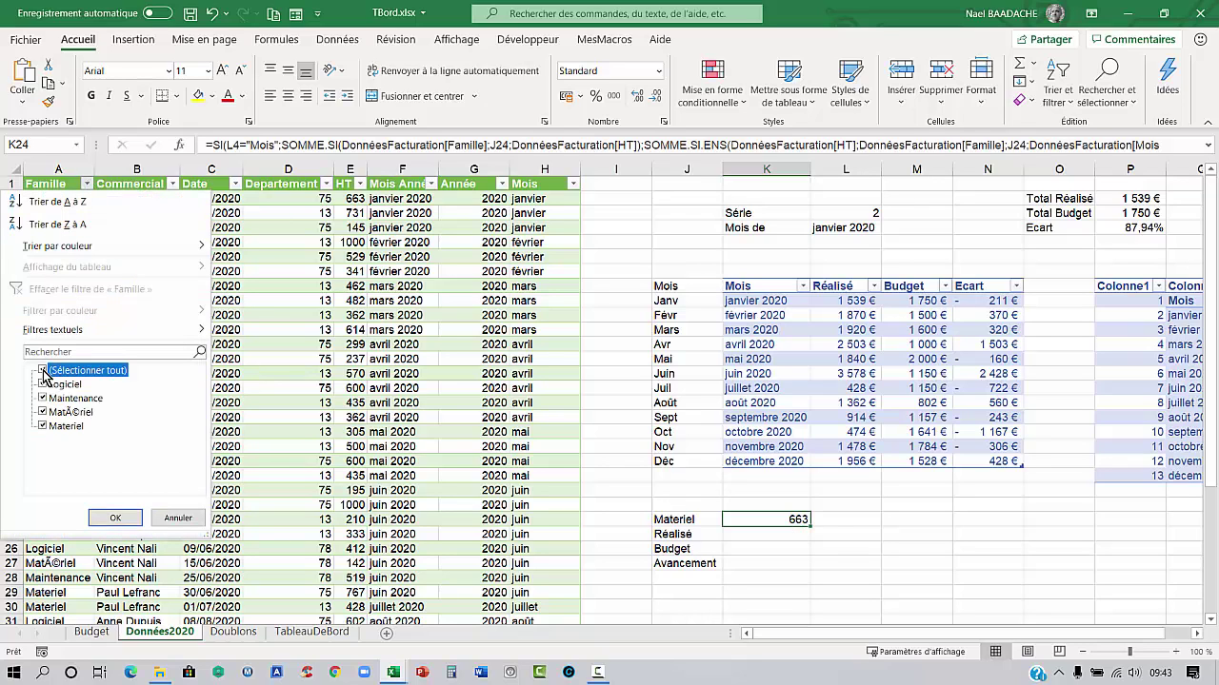
left_click(43, 426)
left_click(114, 520)
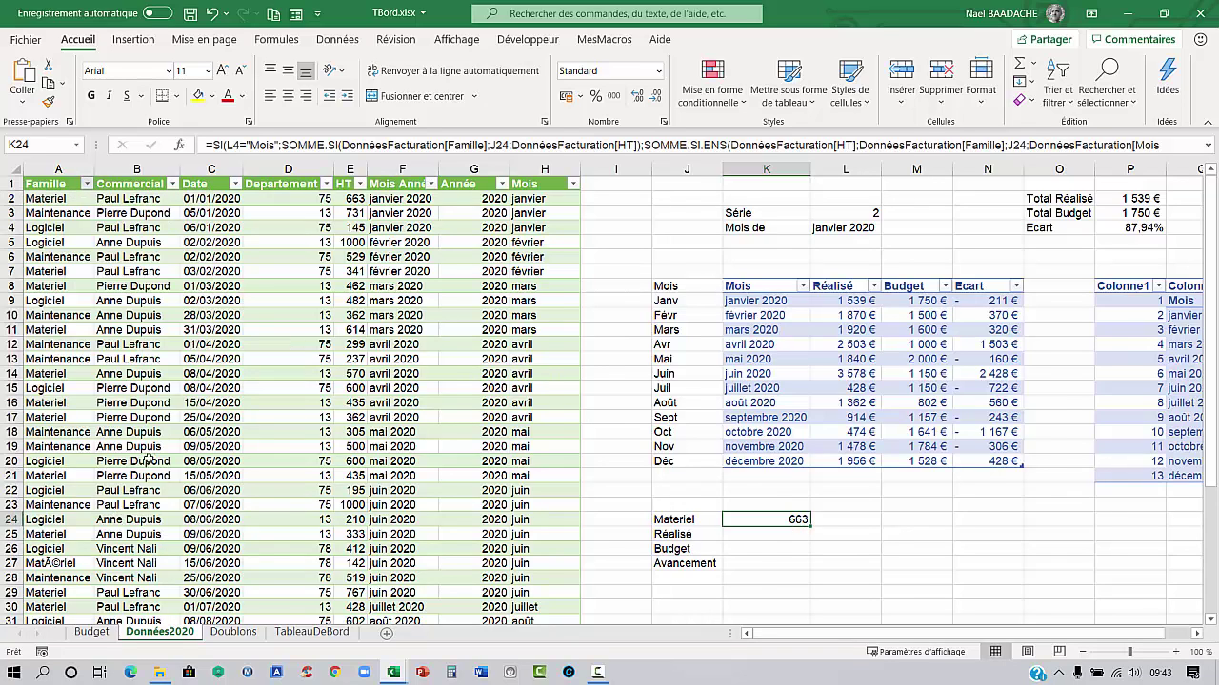
left_click(391, 197)
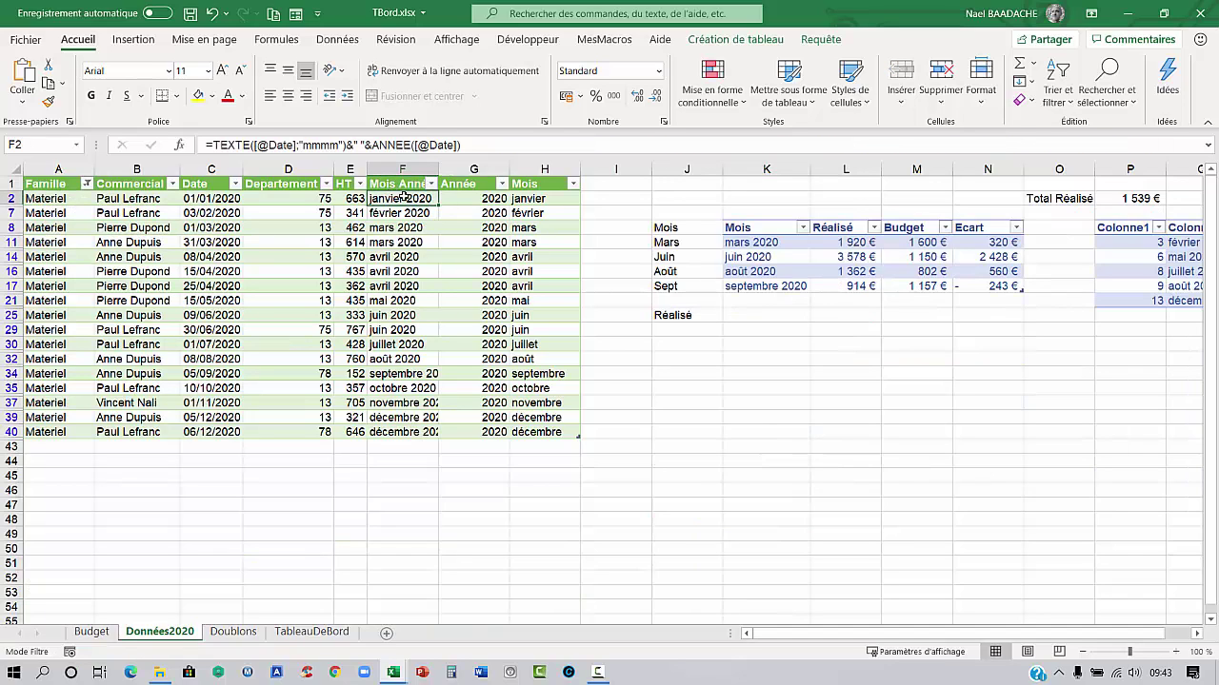
left_click(341, 199)
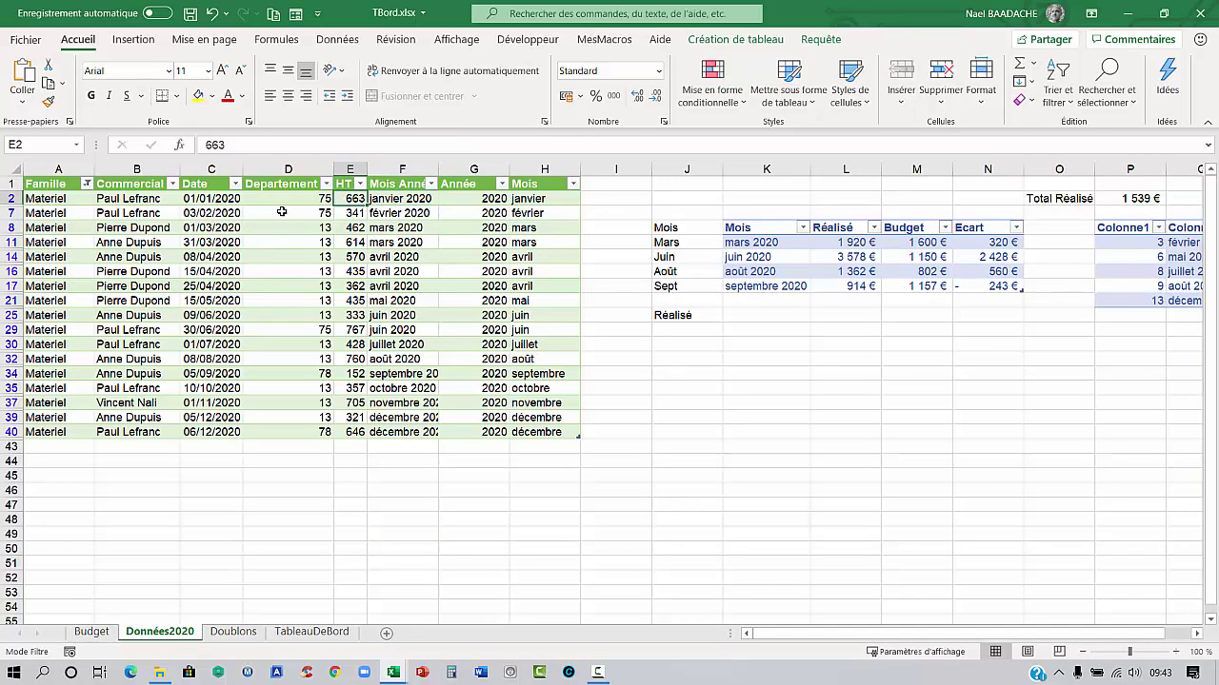
Re-select all families in the Famille filter so every row shows again
left_click(86, 183)
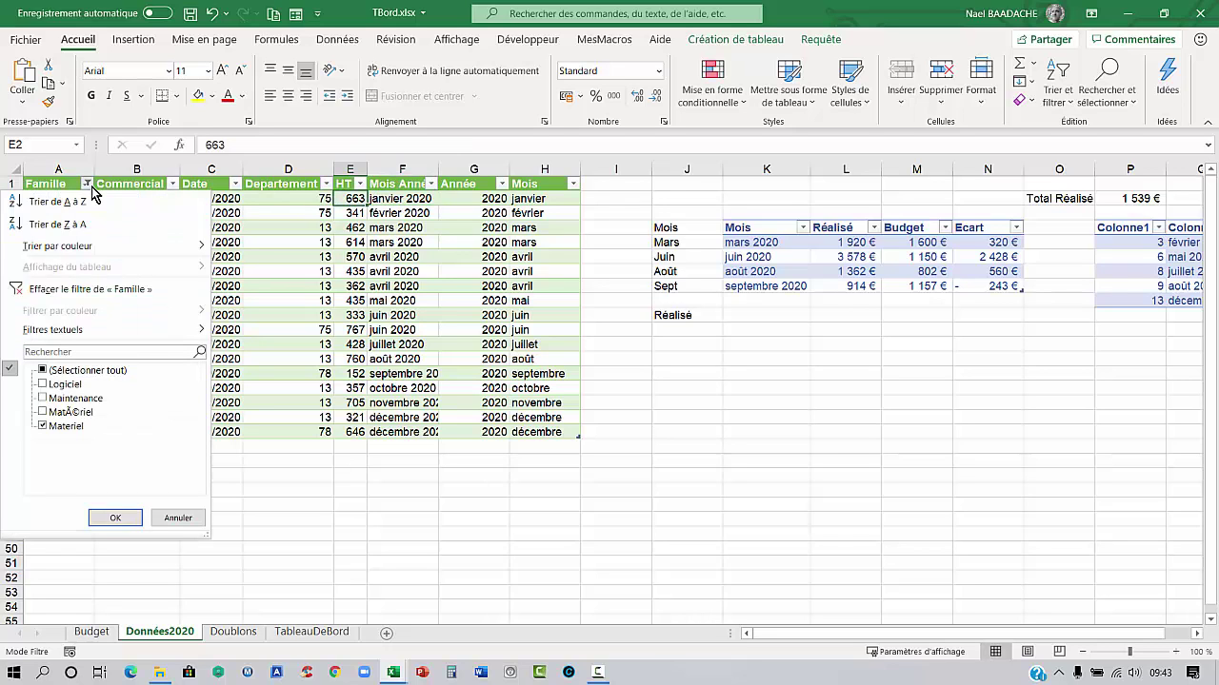
left_click(43, 370)
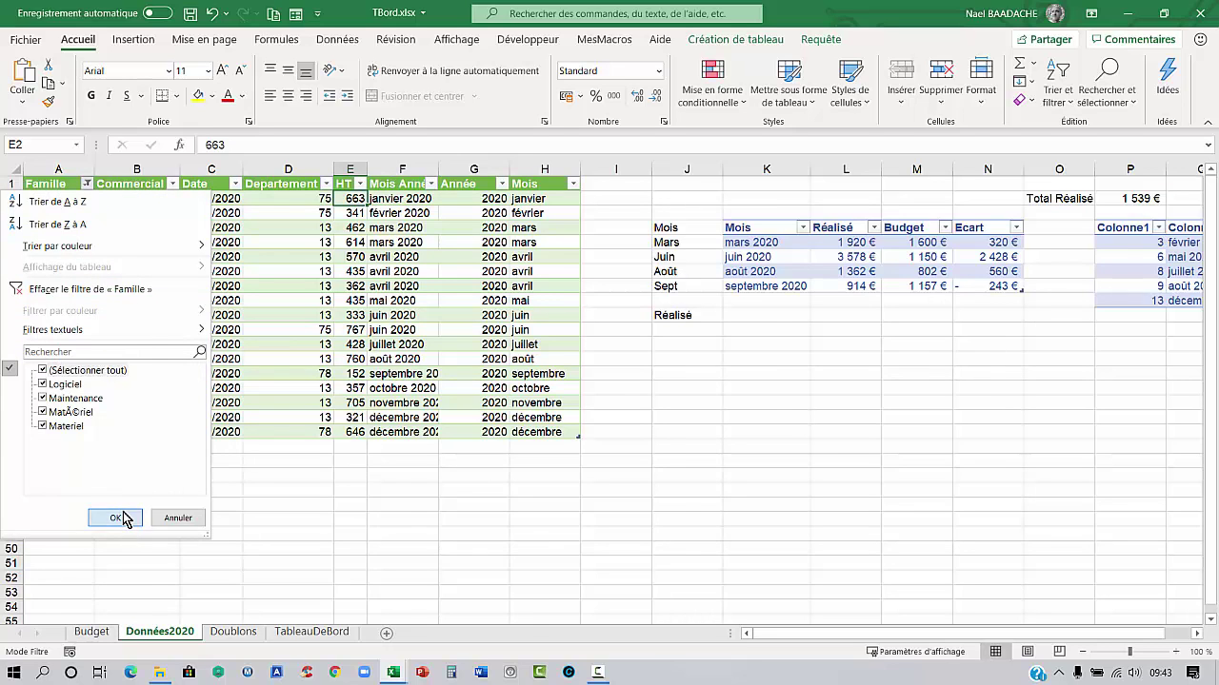
left_click(116, 519)
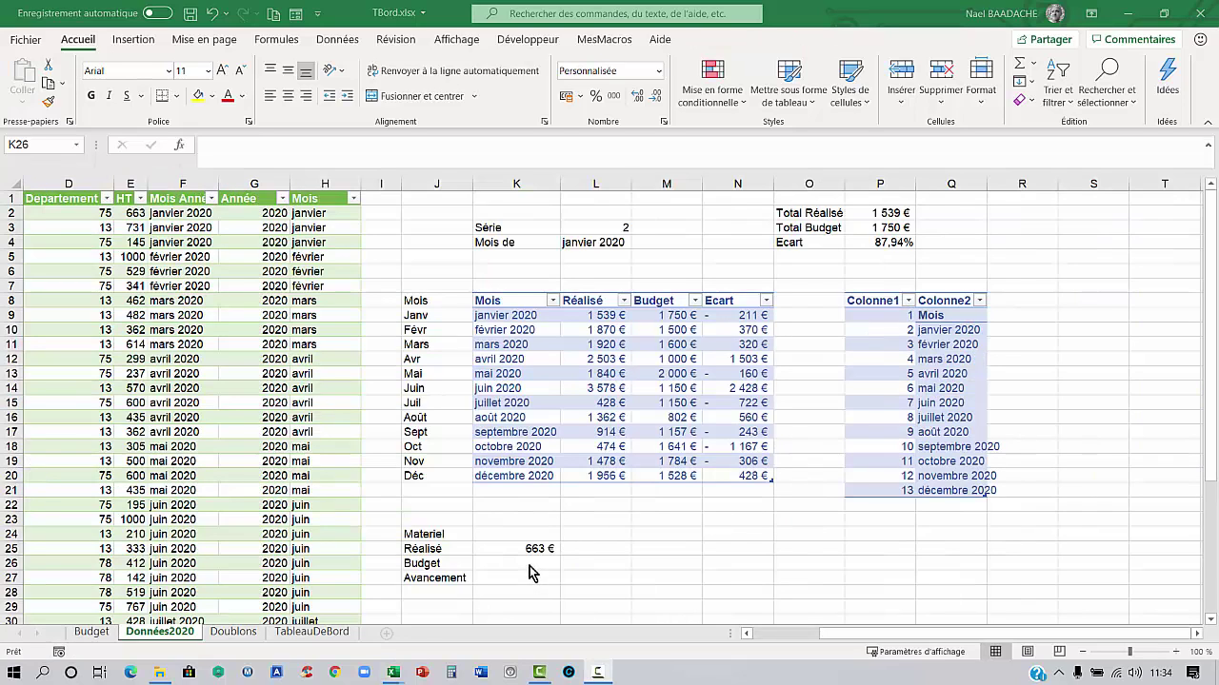
In K26 start =SI(L4="Mois";SOMME(...)) over the Budget sheet's Materiel budget column
left_click(533, 567)
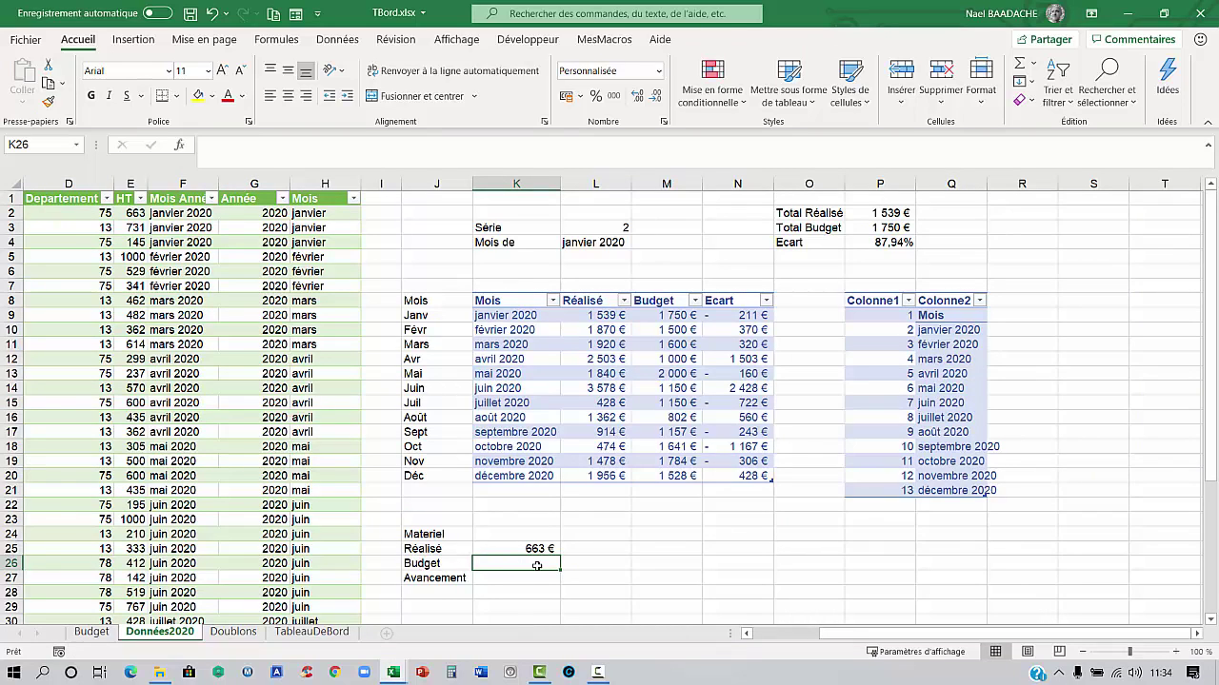
left_click(92, 633)
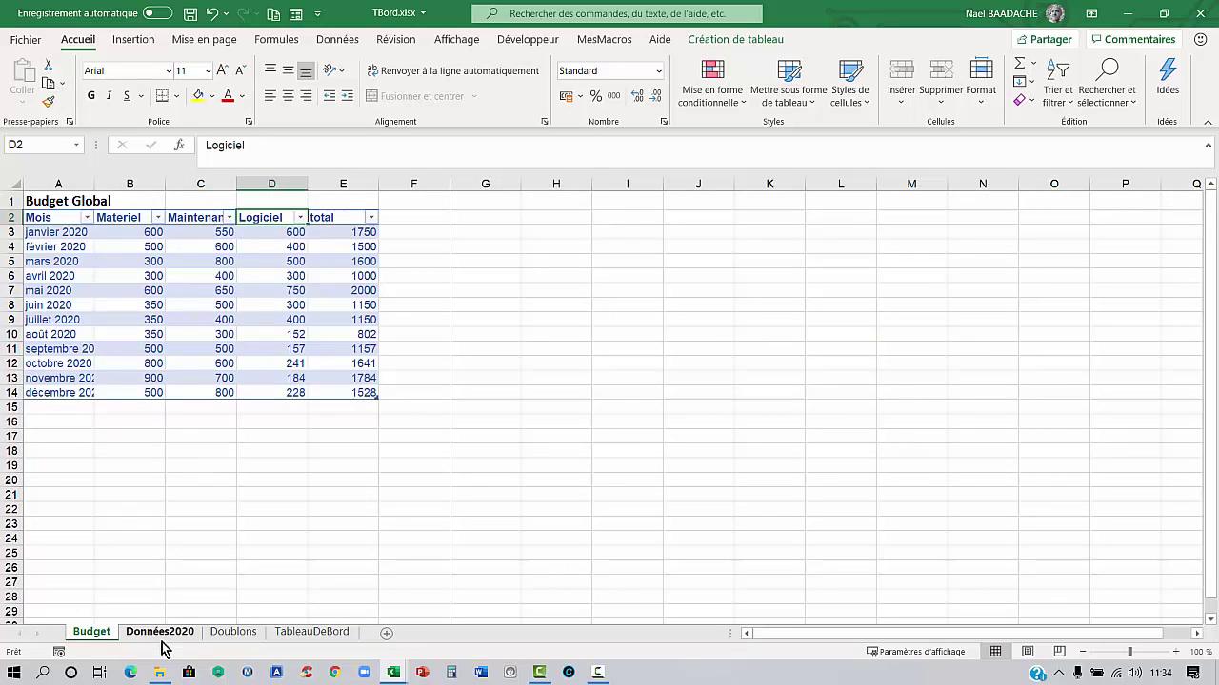
left_click(165, 635)
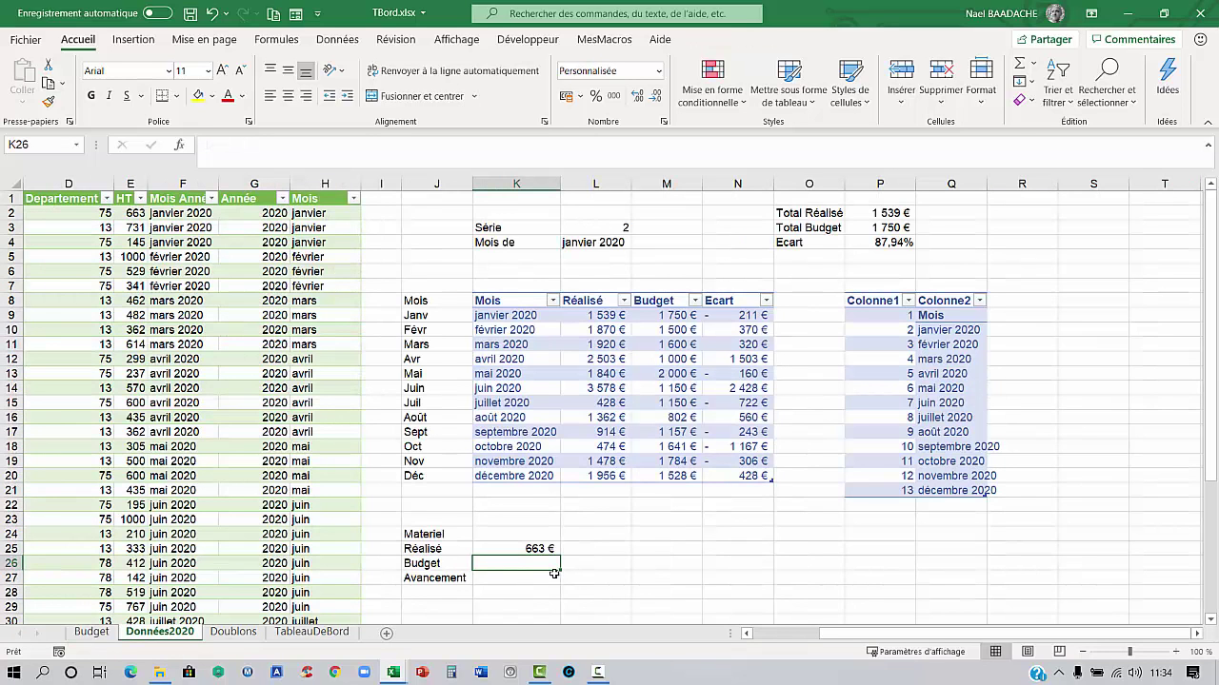
type("=si(")
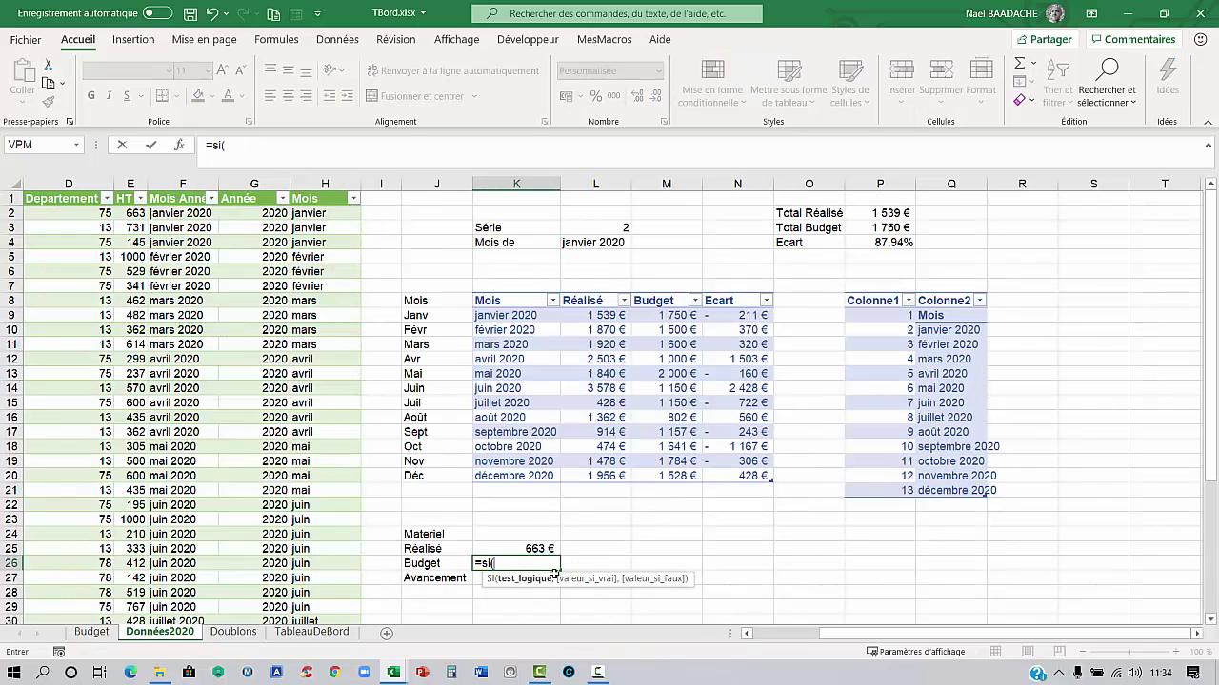
left_click(605, 241)
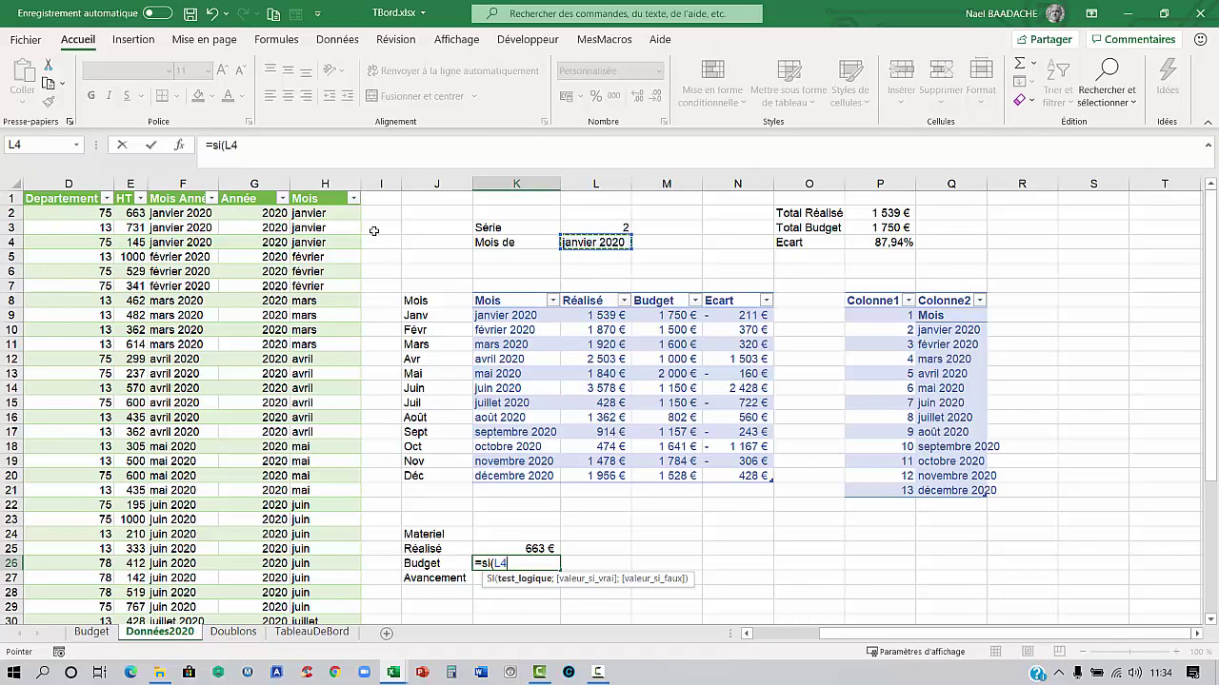
type("=\"Mois\";")
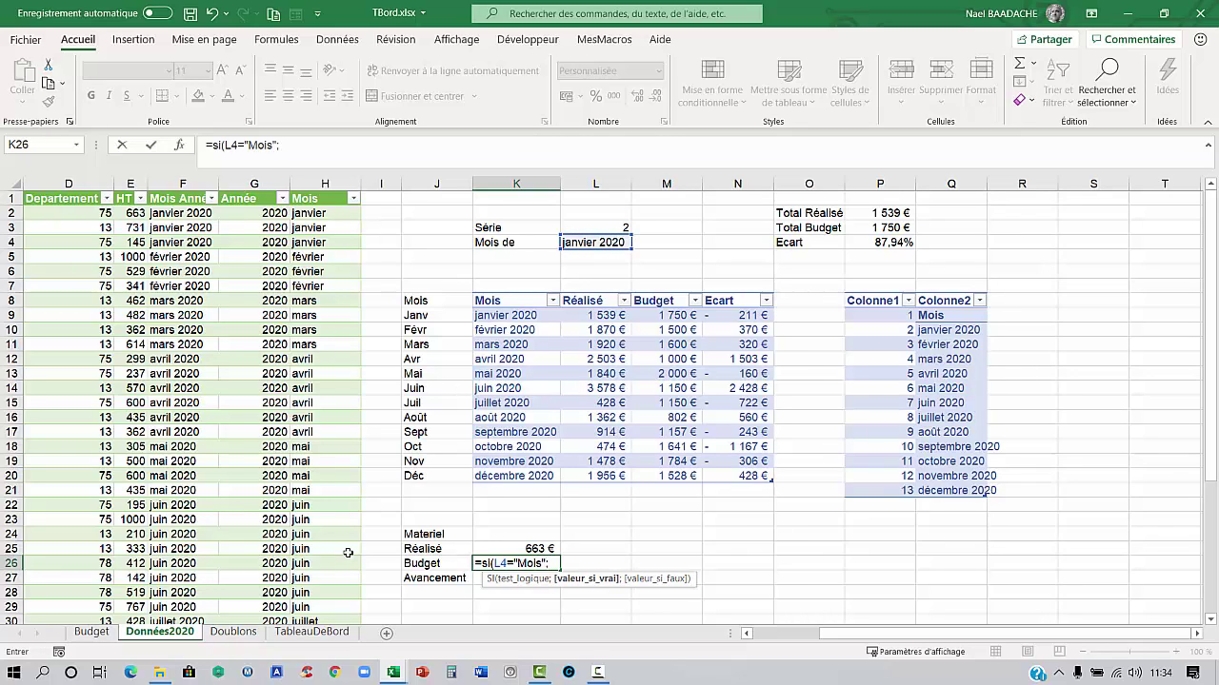
type("somme(")
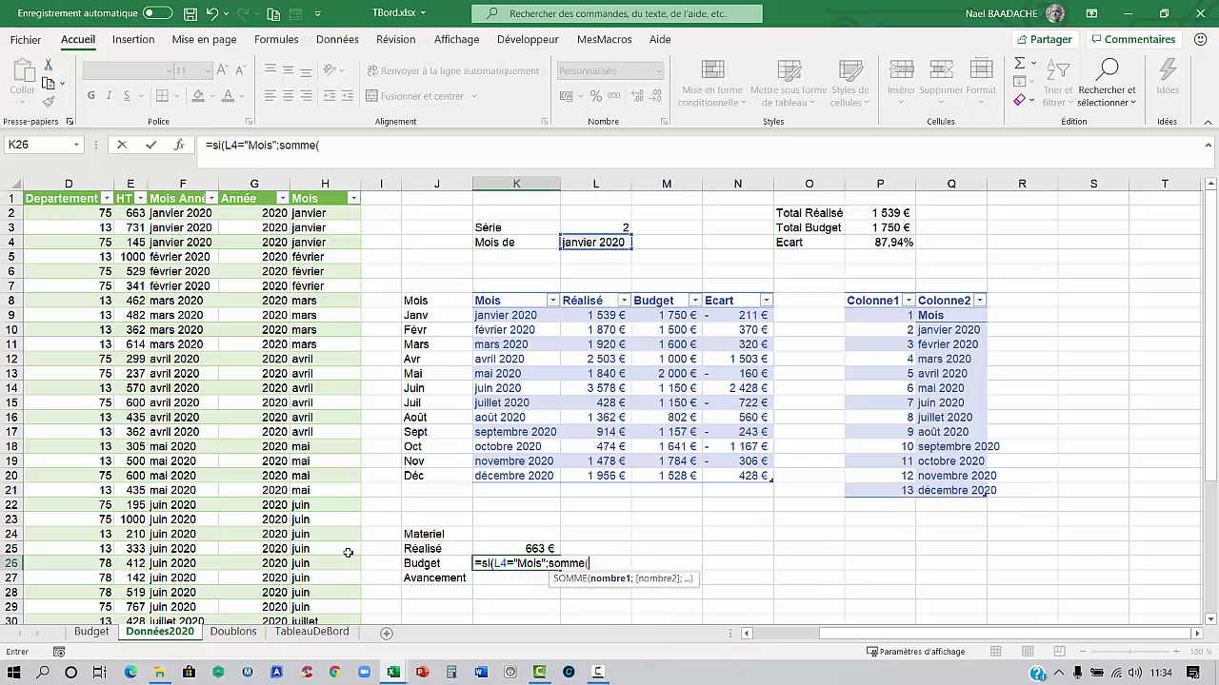
left_click(91, 632)
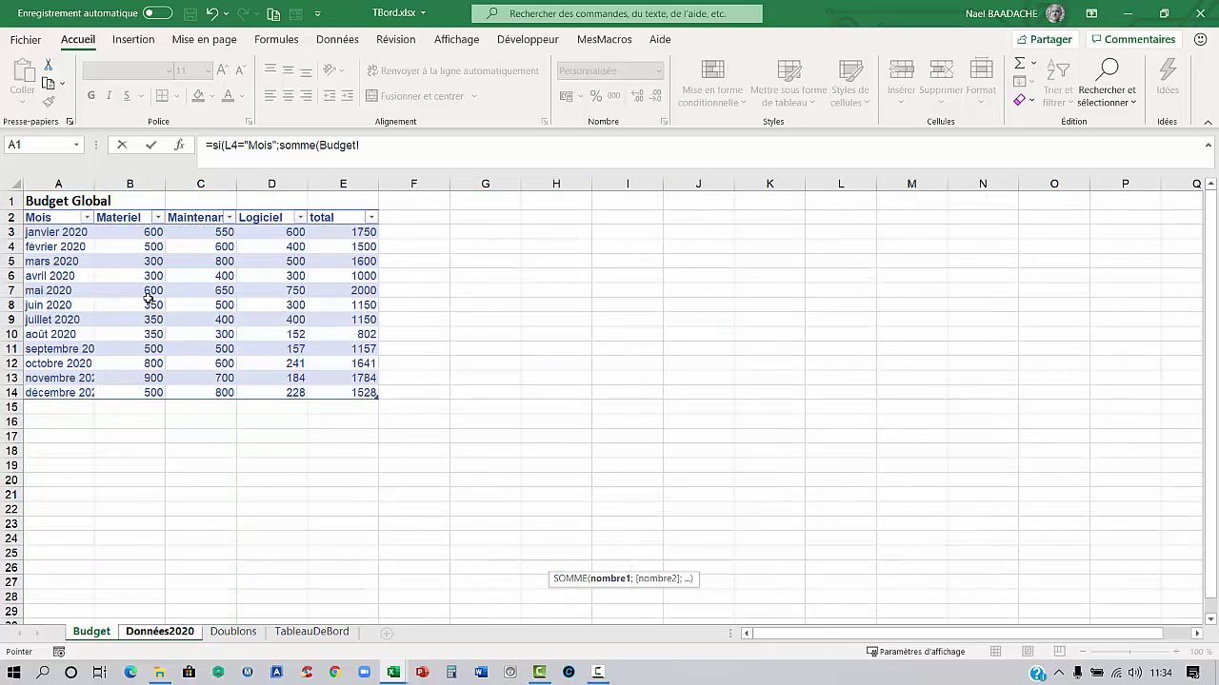
left_click_drag(148, 238, 127, 393)
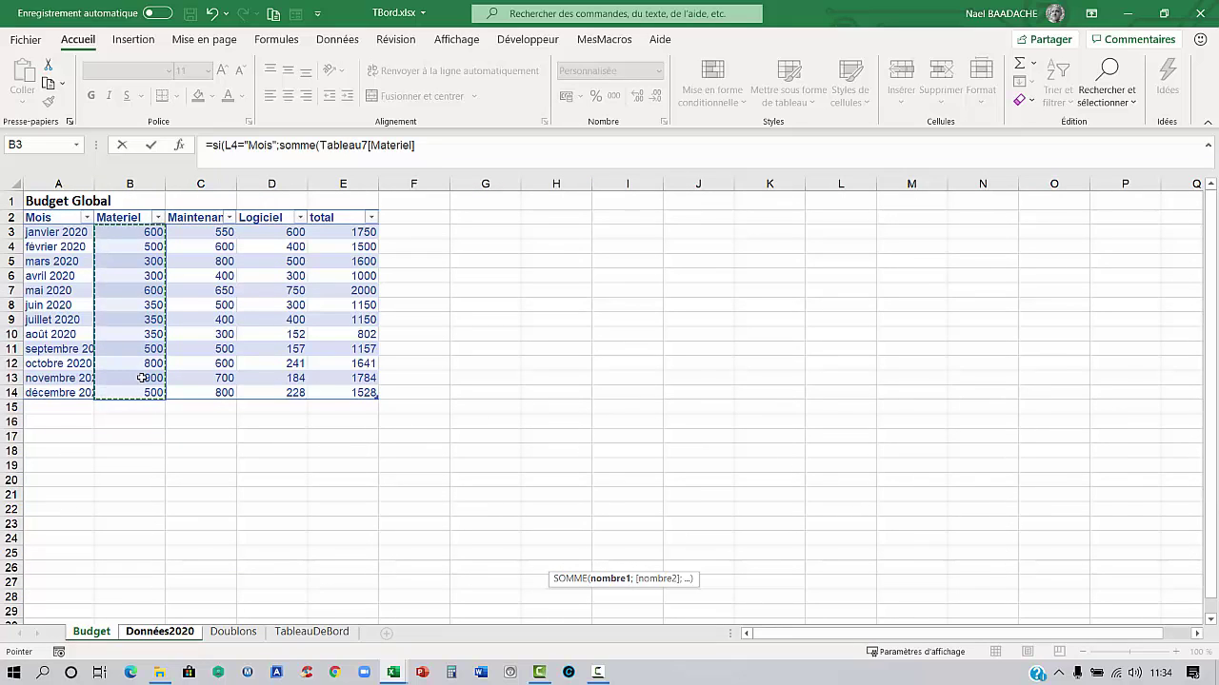
type(";")
key("BackSpace")
type(")")
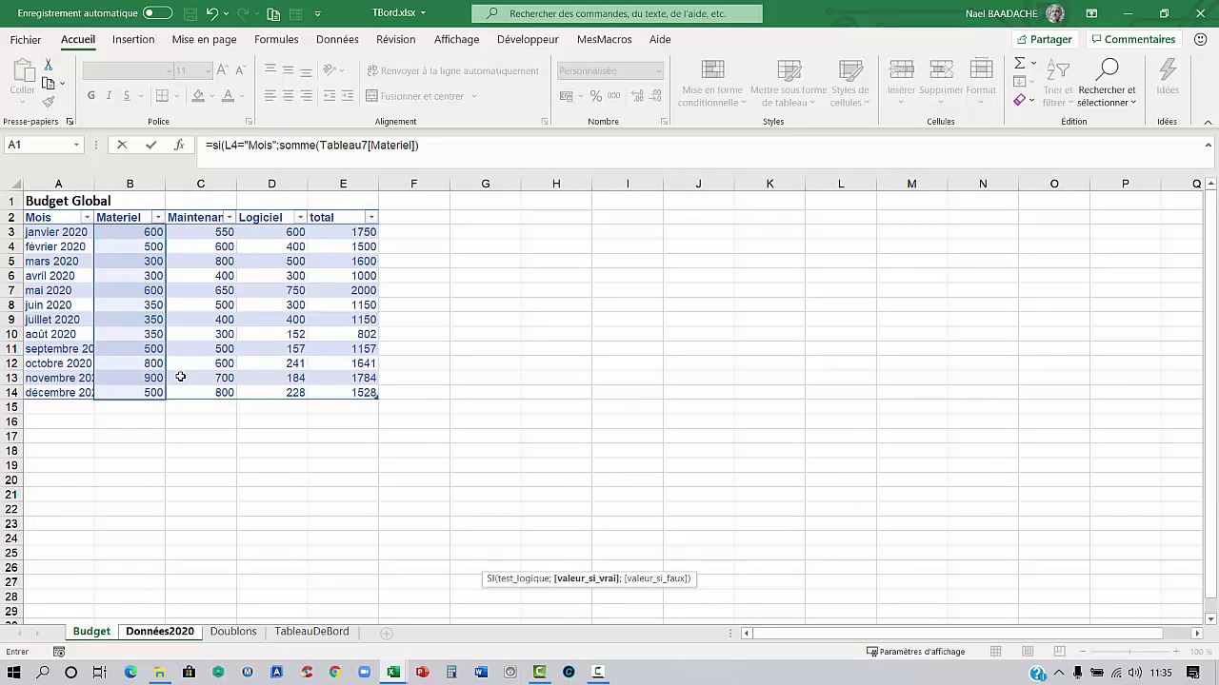
type(";")
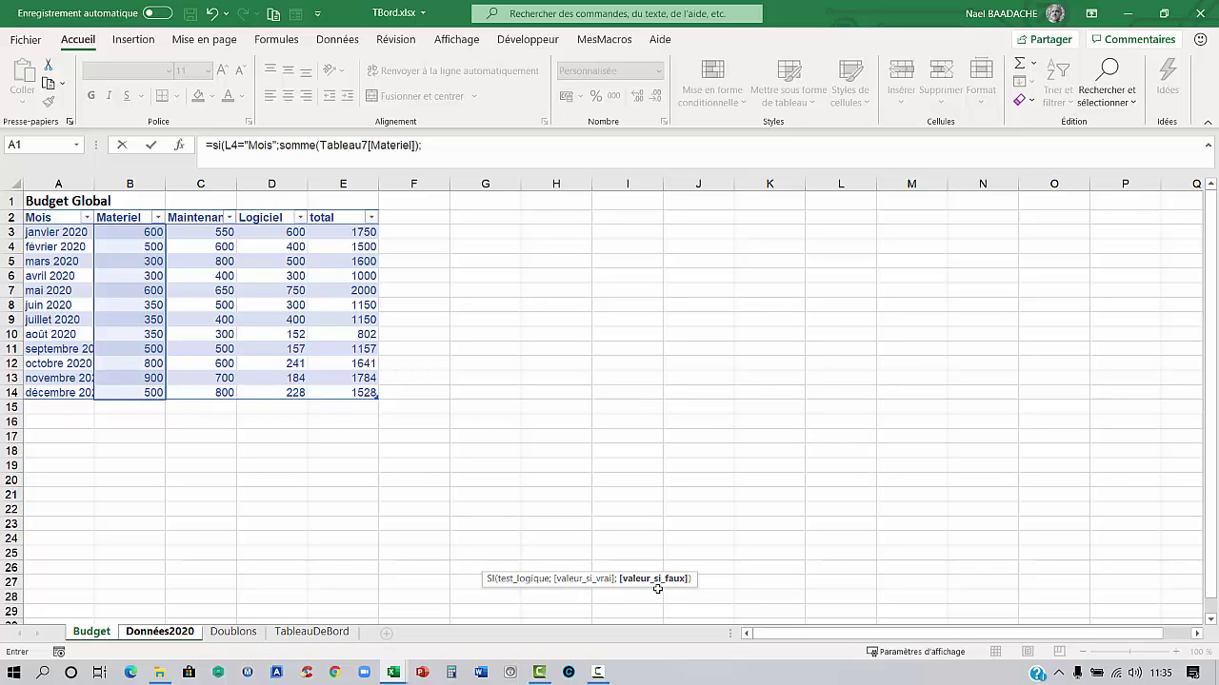
type("recher")
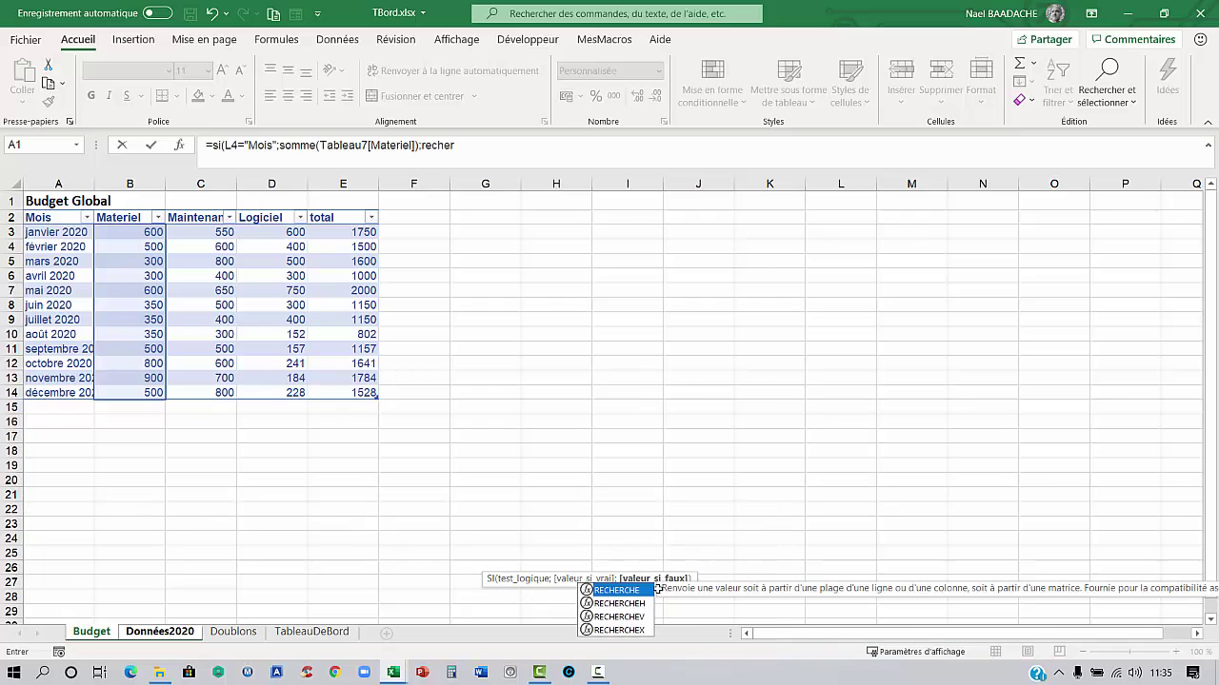
Add RECHERCHEV(L4;Budget table;2;FAUX) for the monthly budget, giving 600 €
double_click(629, 616)
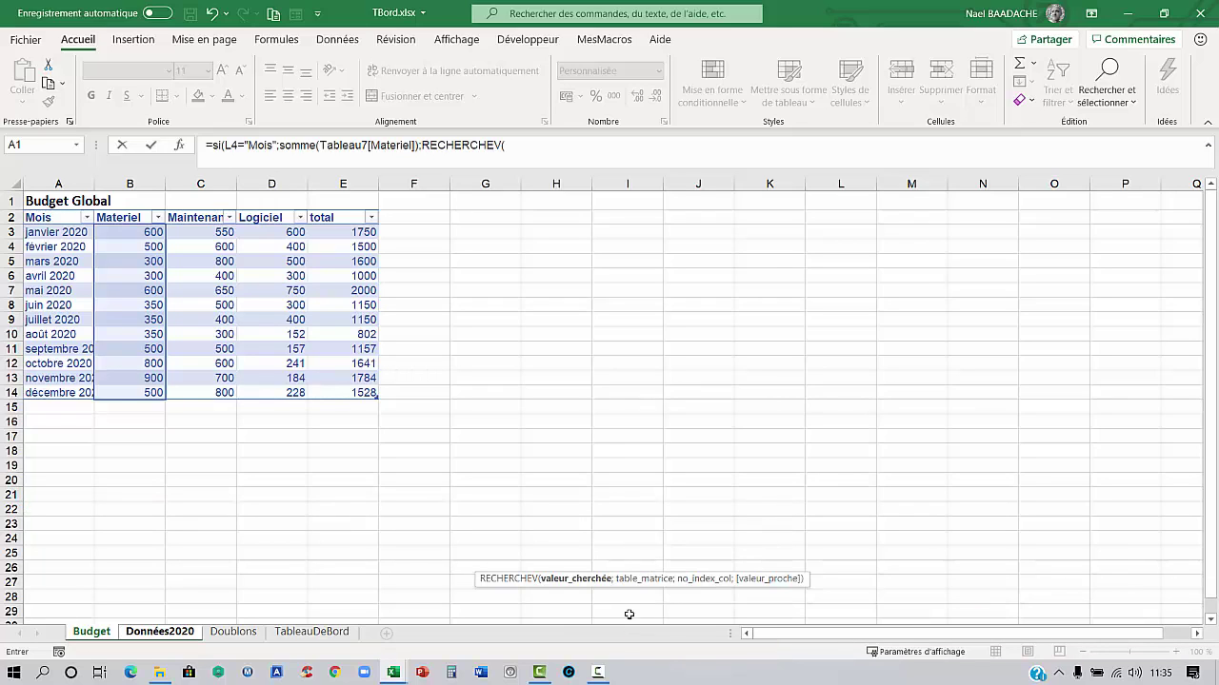
left_click(102, 634)
left_click(572, 153)
key("BackSpace")
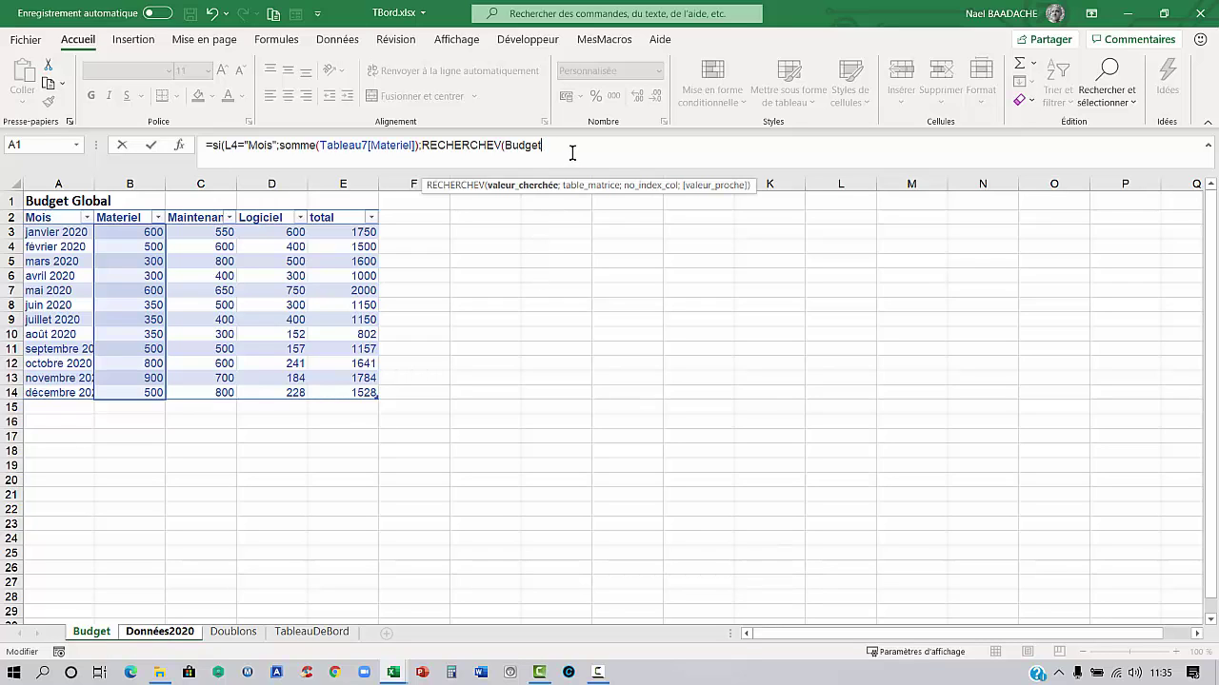
key("BackSpace")
key("BackSpace")
key("BackSpace")
type("(")
left_click(177, 634)
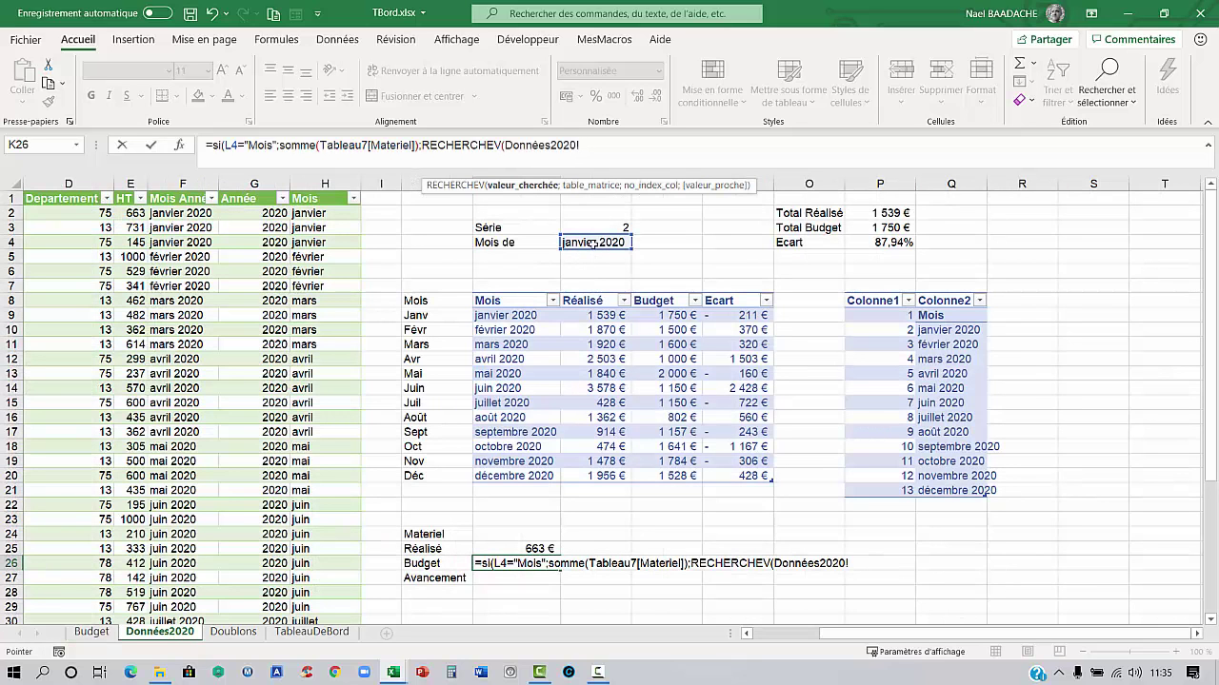
left_click(592, 243)
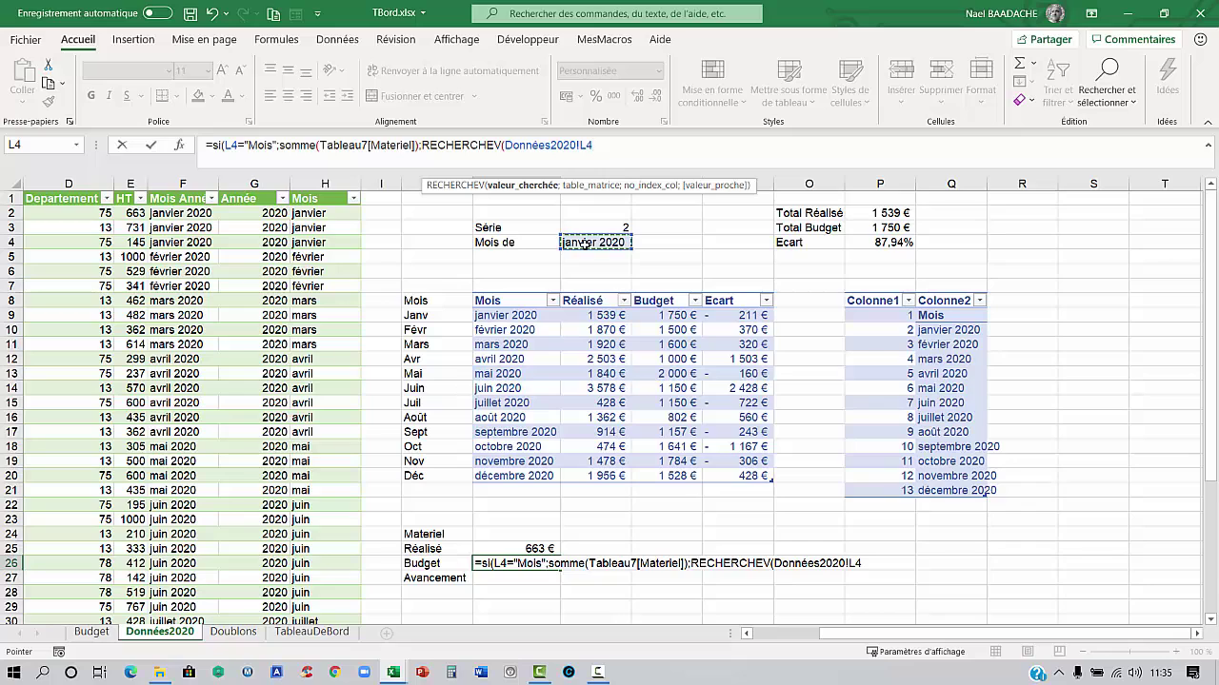
type(";")
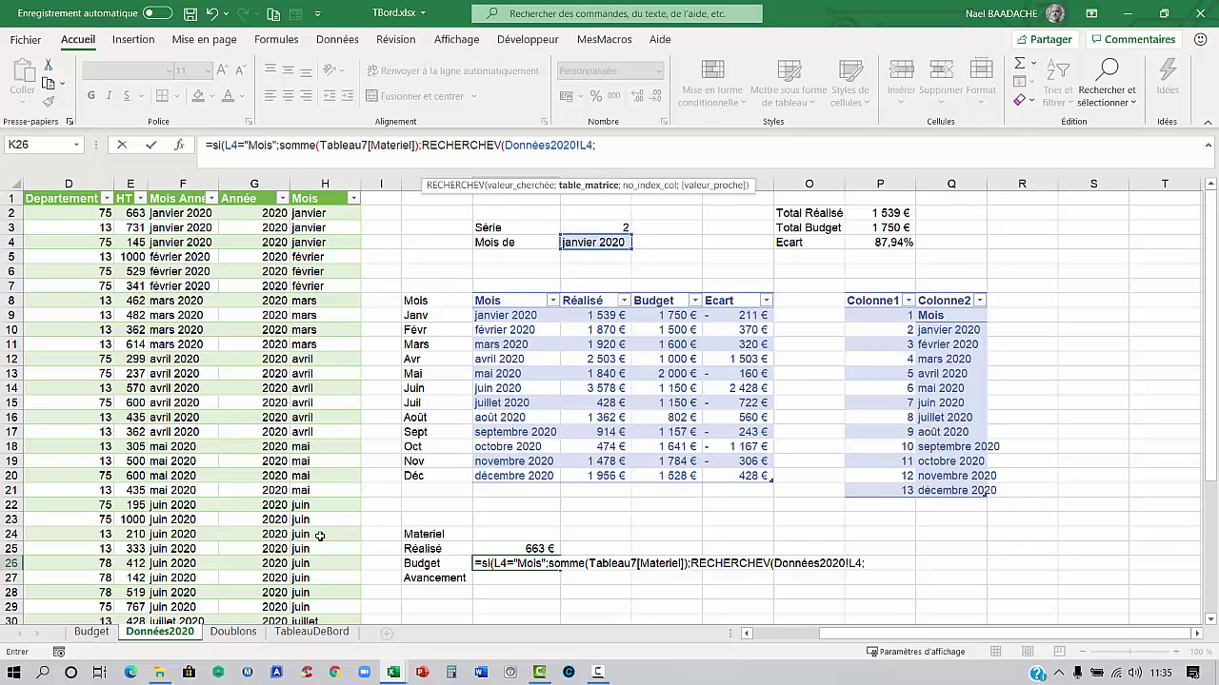
left_click(92, 633)
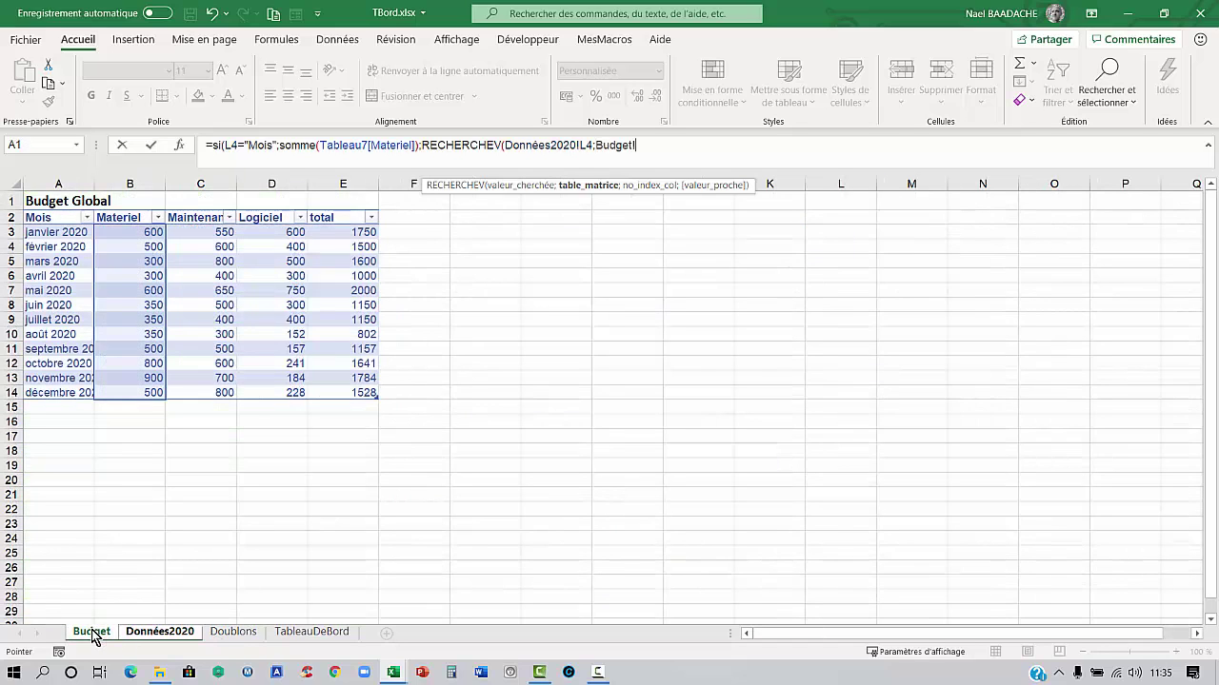
left_click_drag(47, 228, 353, 392)
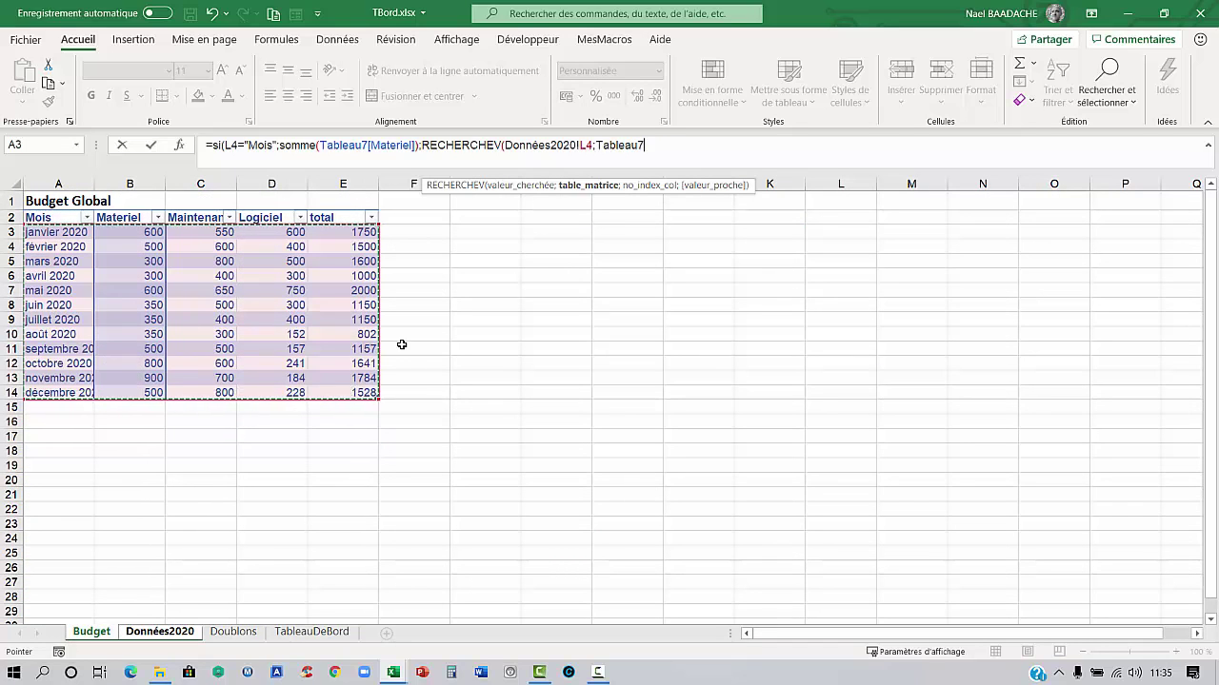
type(";")
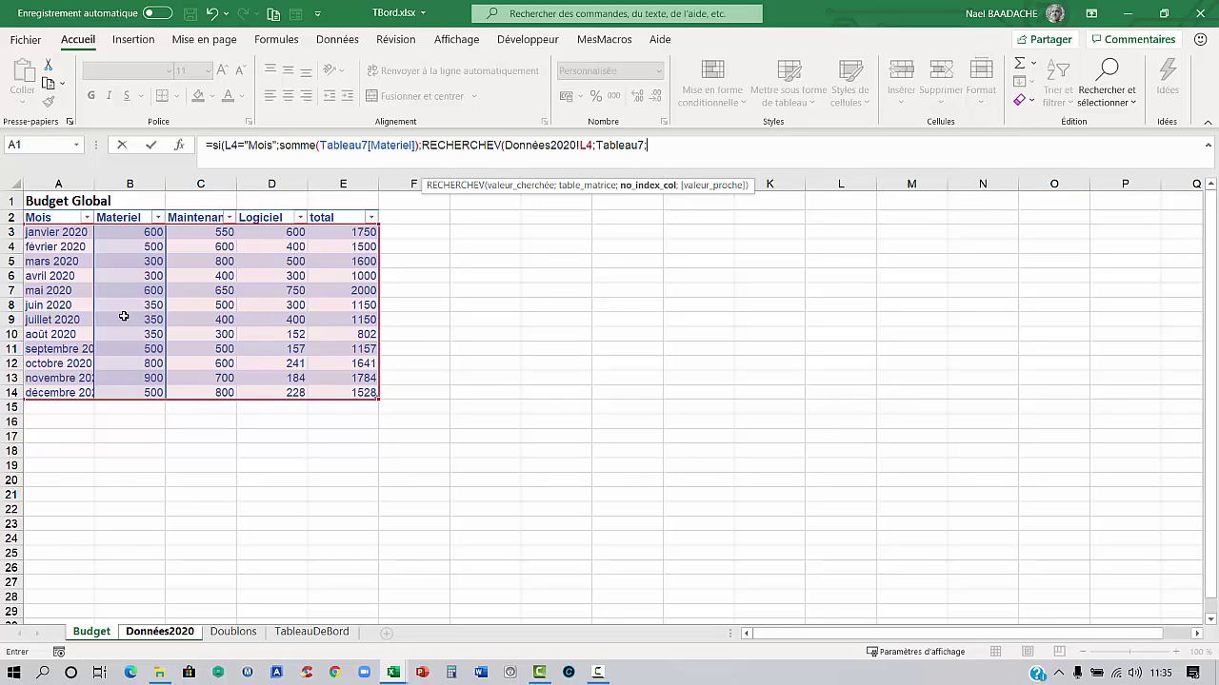
type("2;faux")
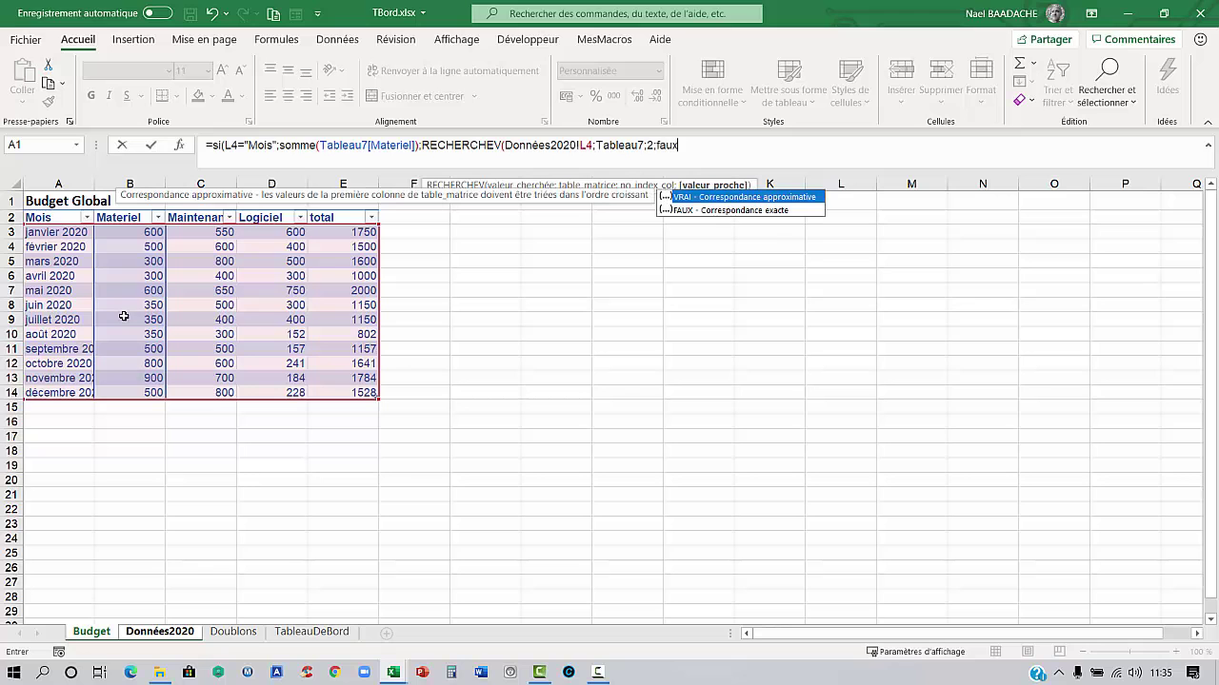
type(")")
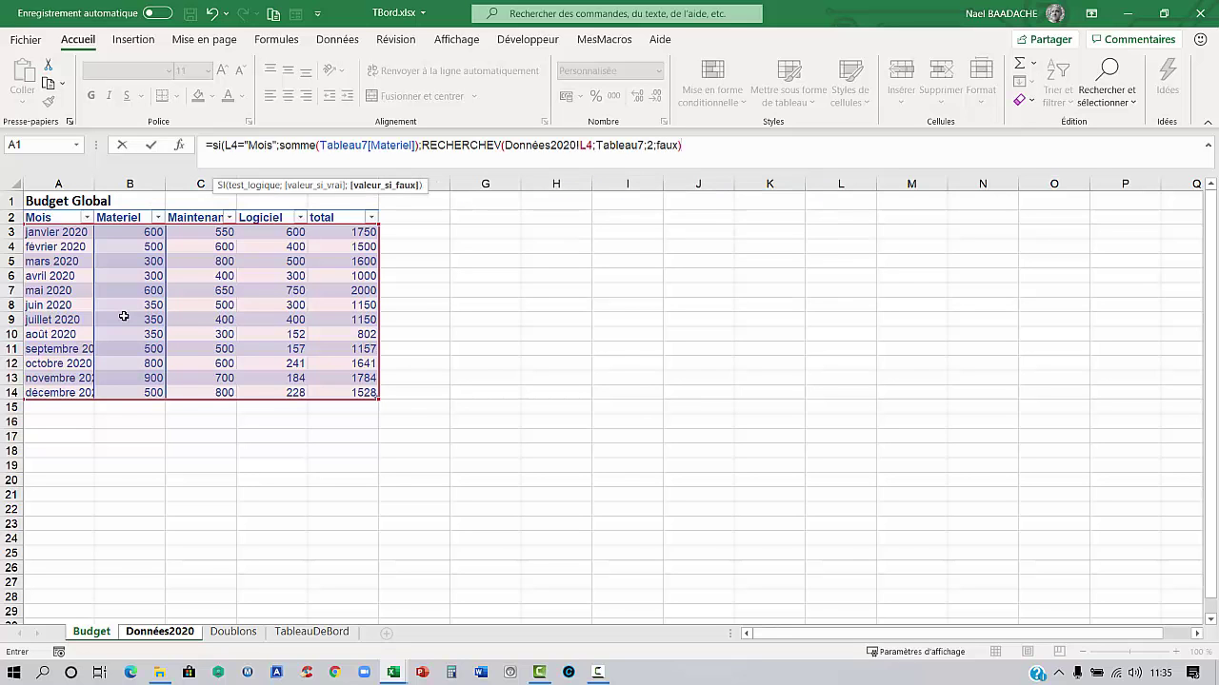
key("Return")
key("Return")
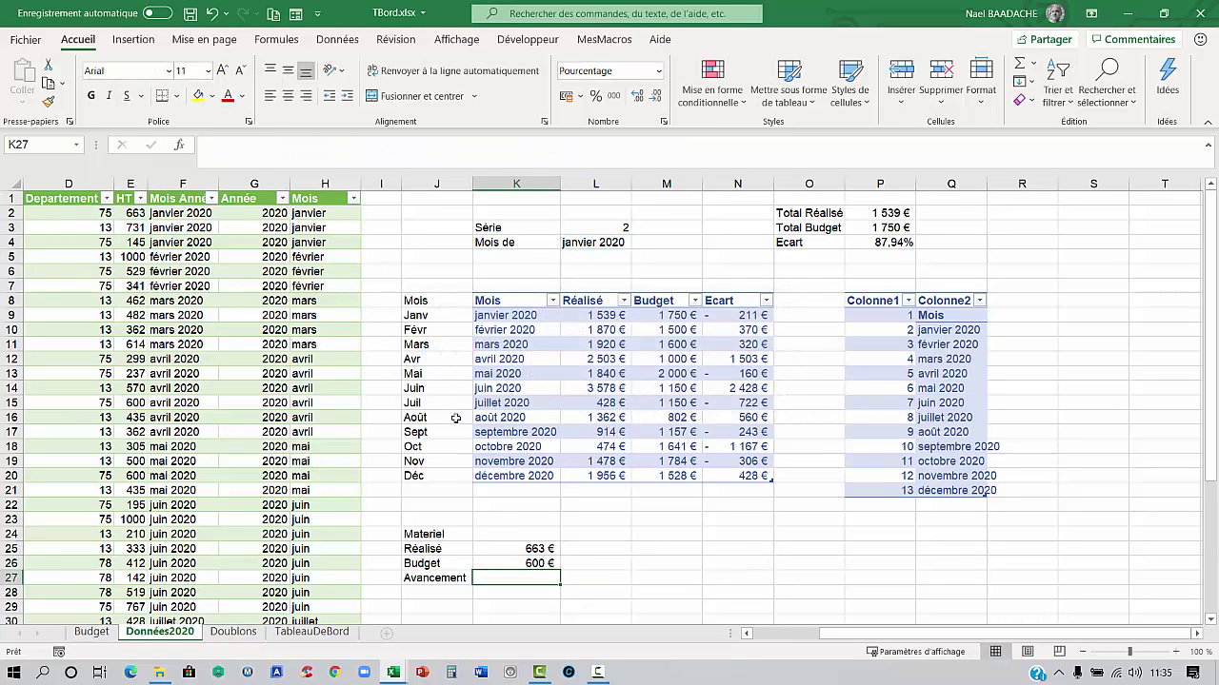
Compare the K26 and L4 formulas with the Budget Global table, then select K27
left_click(525, 561)
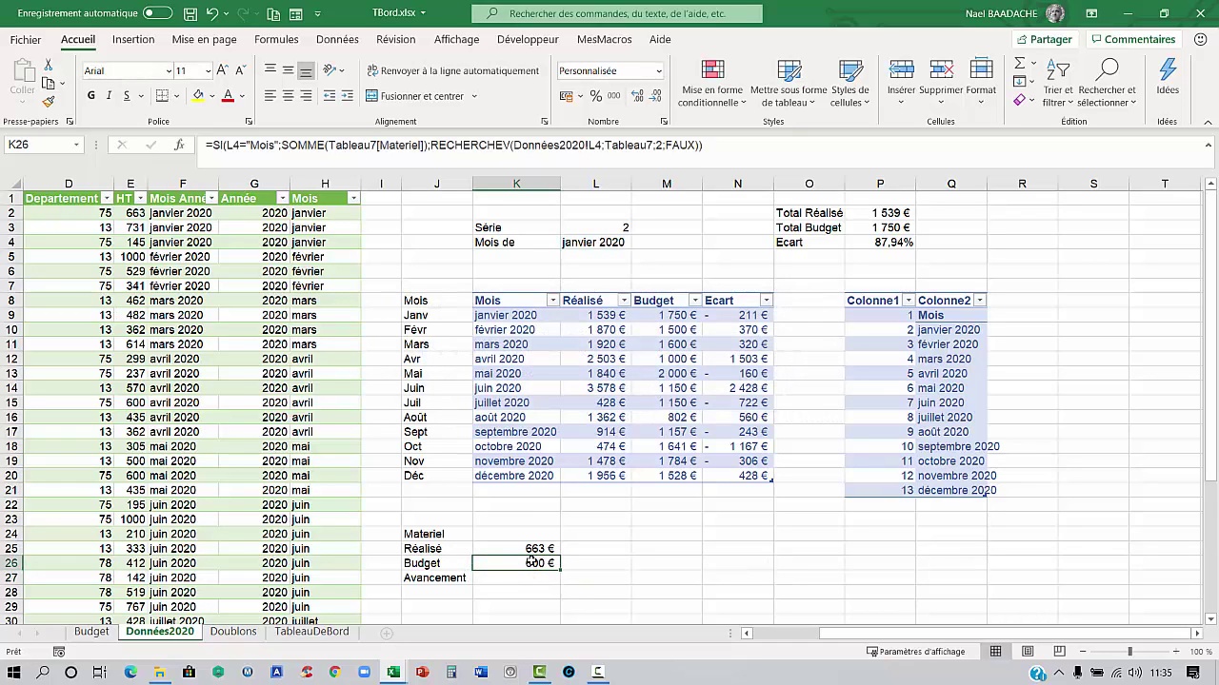
left_click(595, 242)
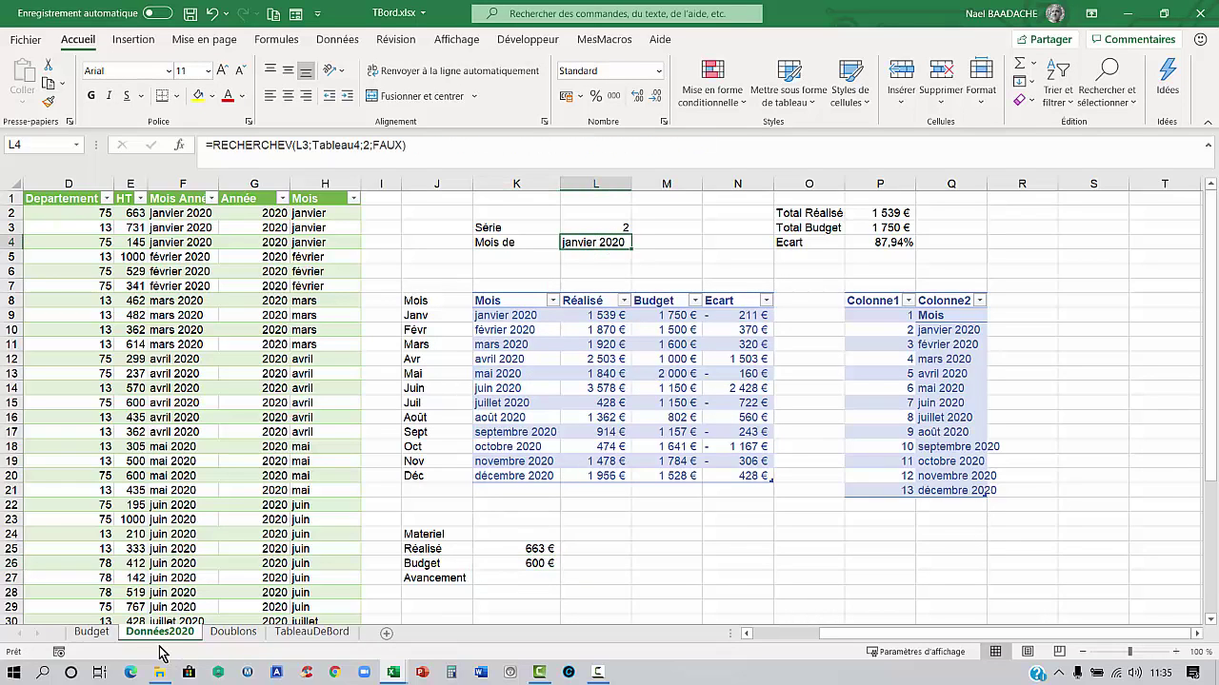
left_click(92, 632)
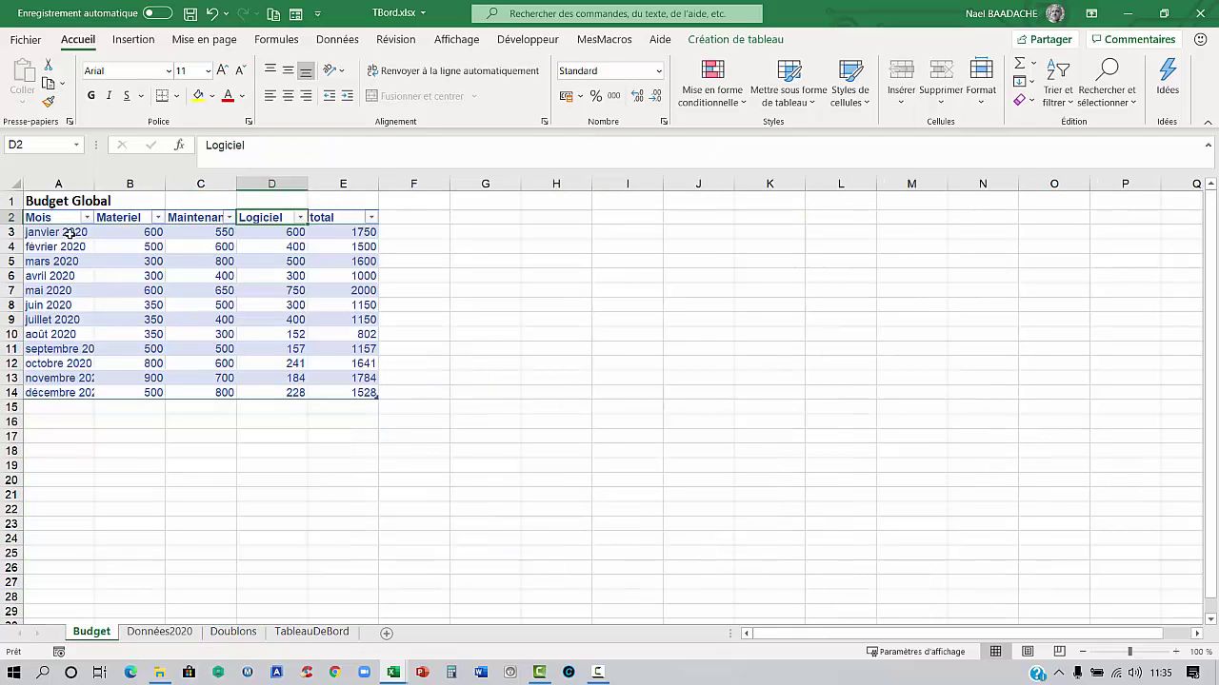
left_click(147, 234)
left_click(175, 627)
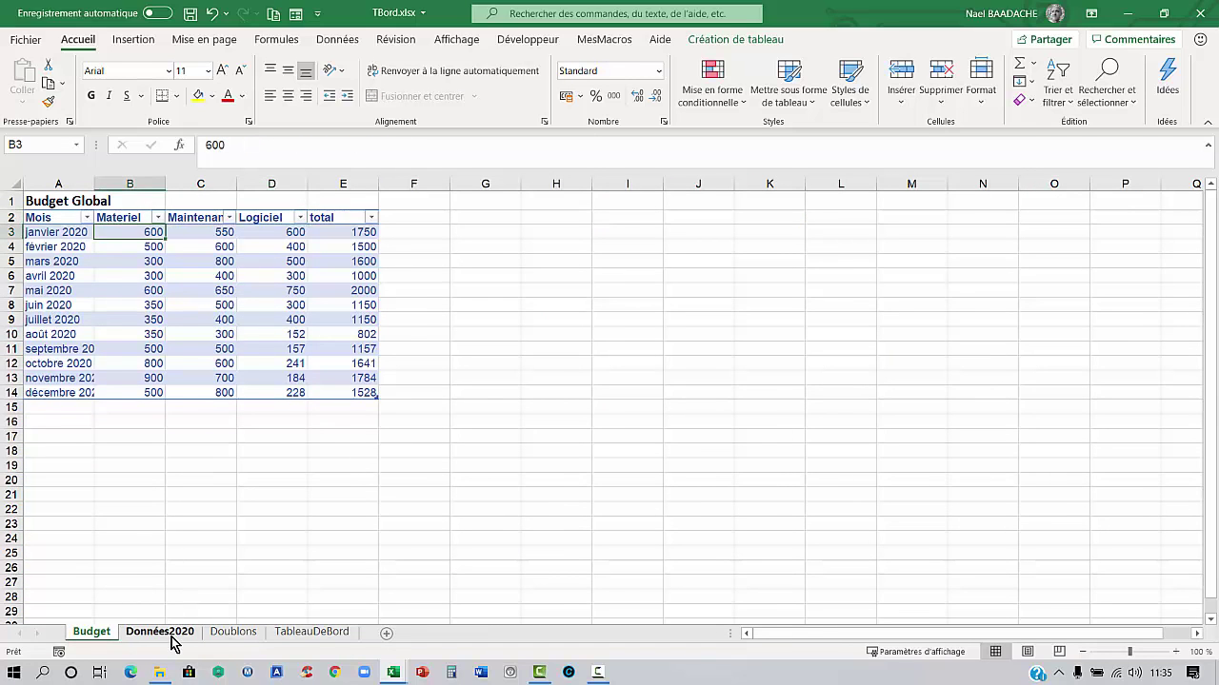
left_click(540, 579)
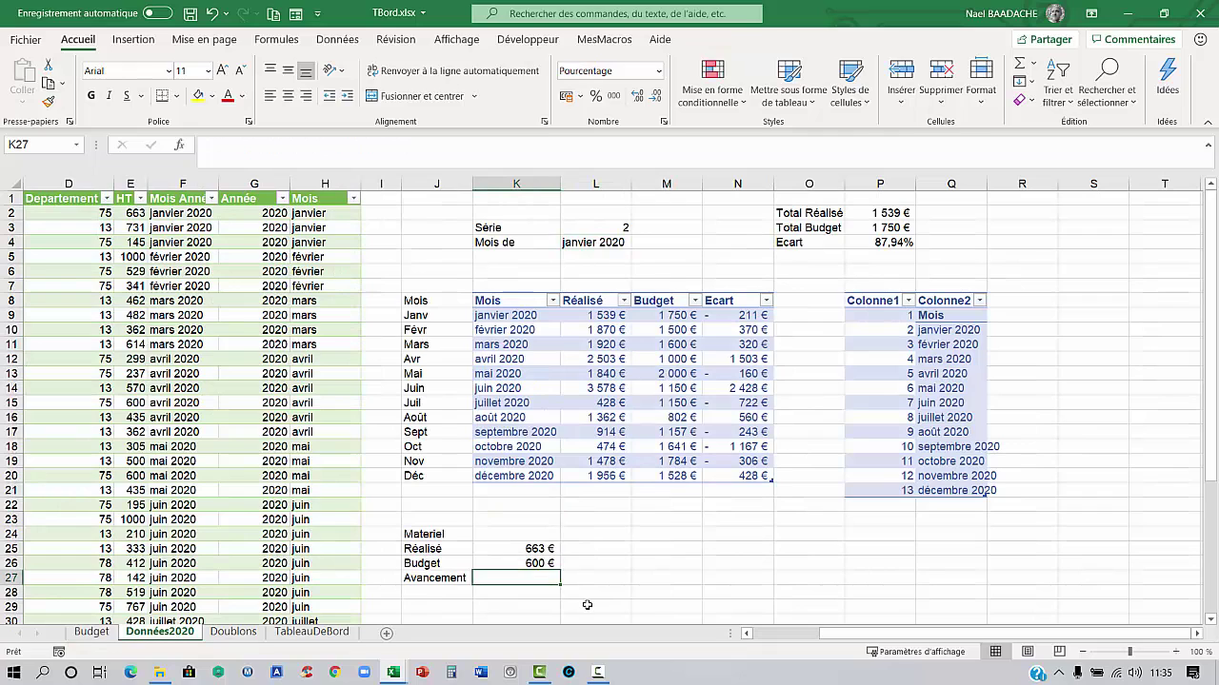
Enter =K25/K26 in K27 so Materiel Avancement shows 111%
type("=")
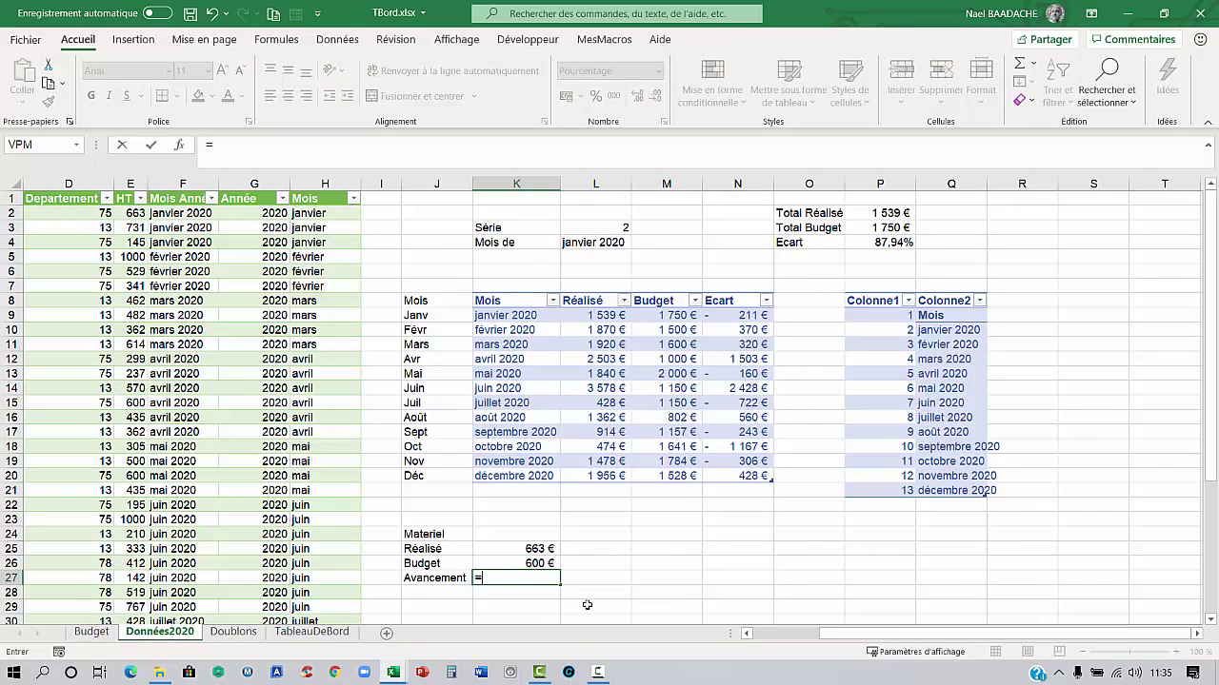
key("Up")
key("Up")
type("/")
key("Up")
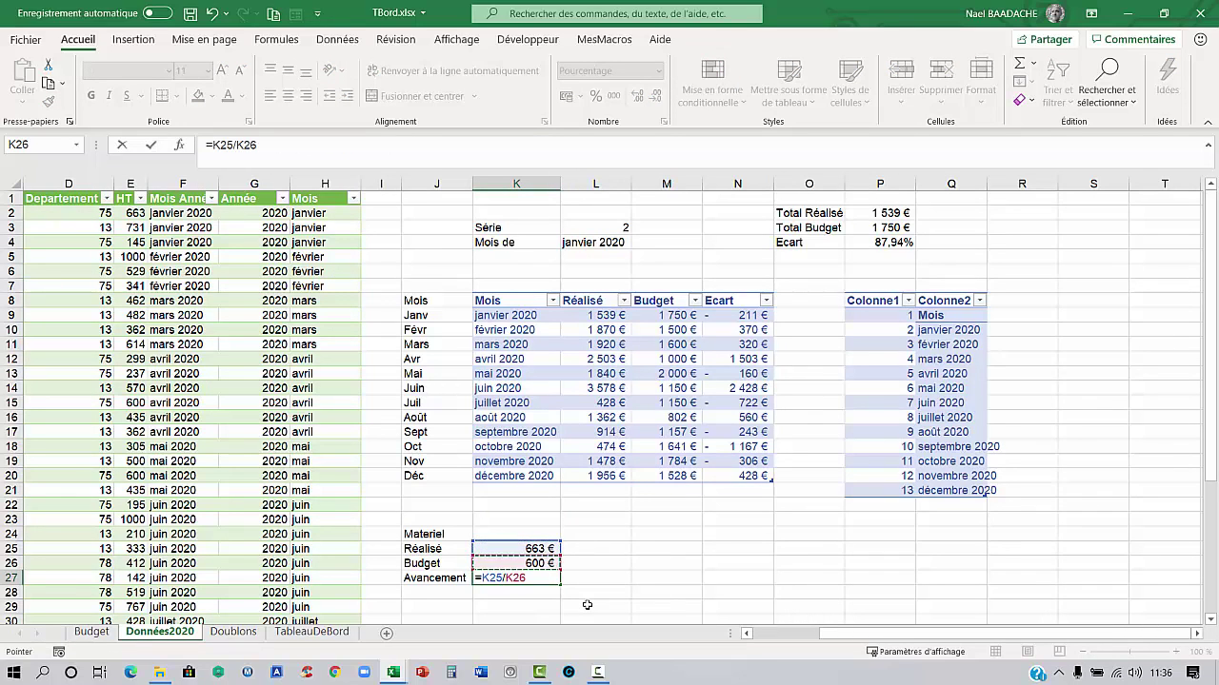
key("Return")
Make both L4 references in K26's Budget formula absolute as $L$4
left_click(535, 564)
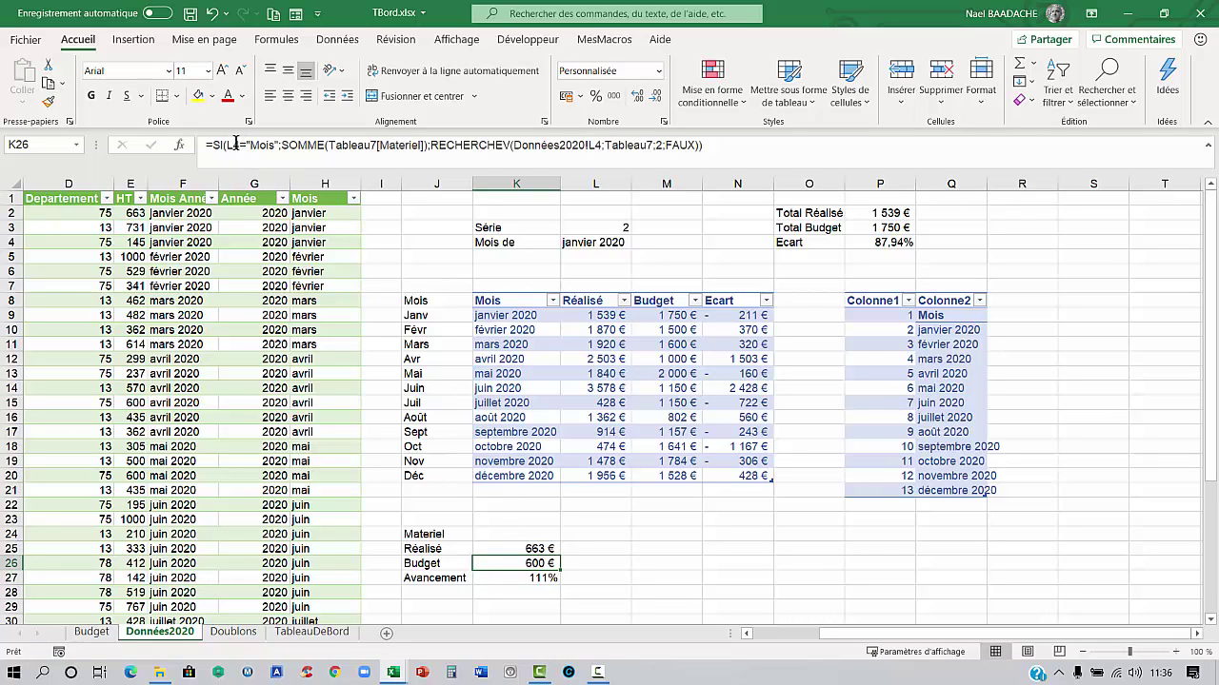
left_click(531, 549)
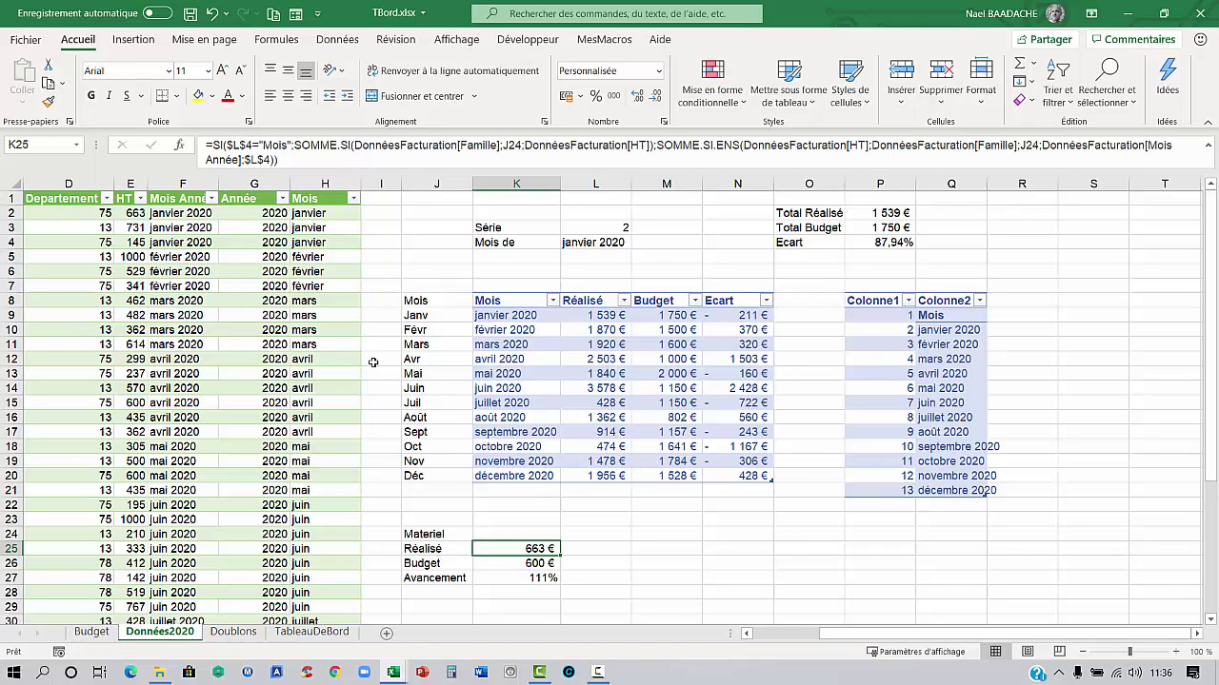
left_click(569, 243)
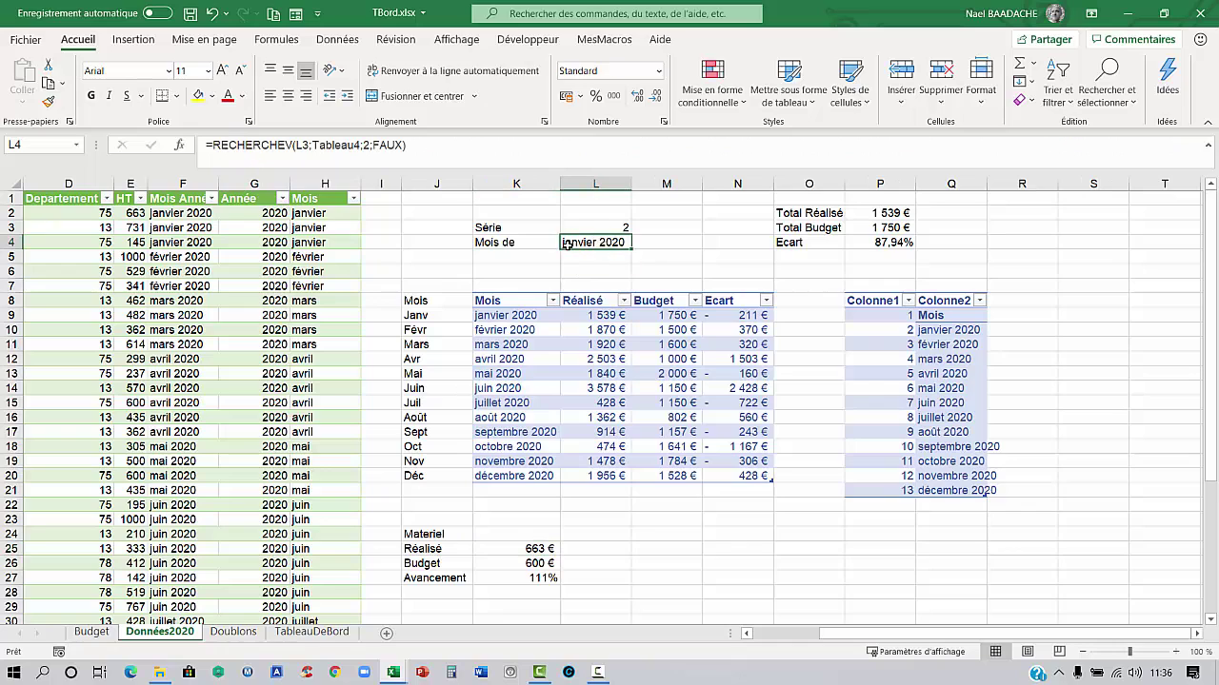
left_click(539, 549)
left_click(540, 564)
double_click(540, 563)
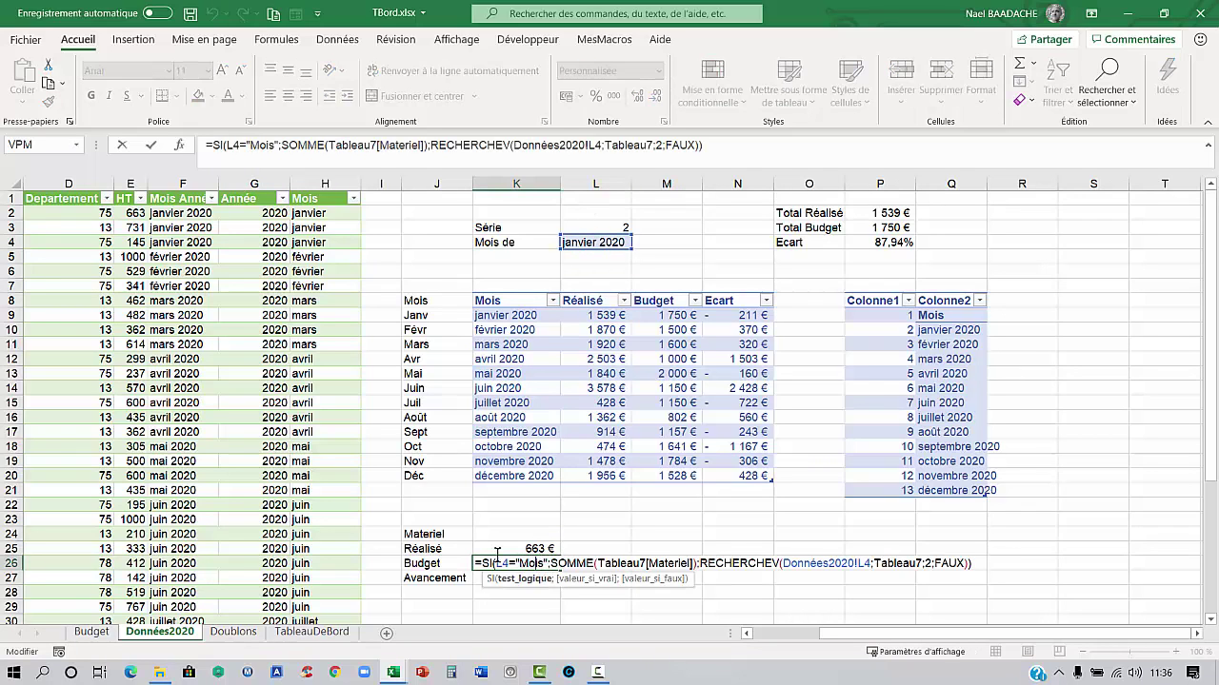
left_click(227, 144)
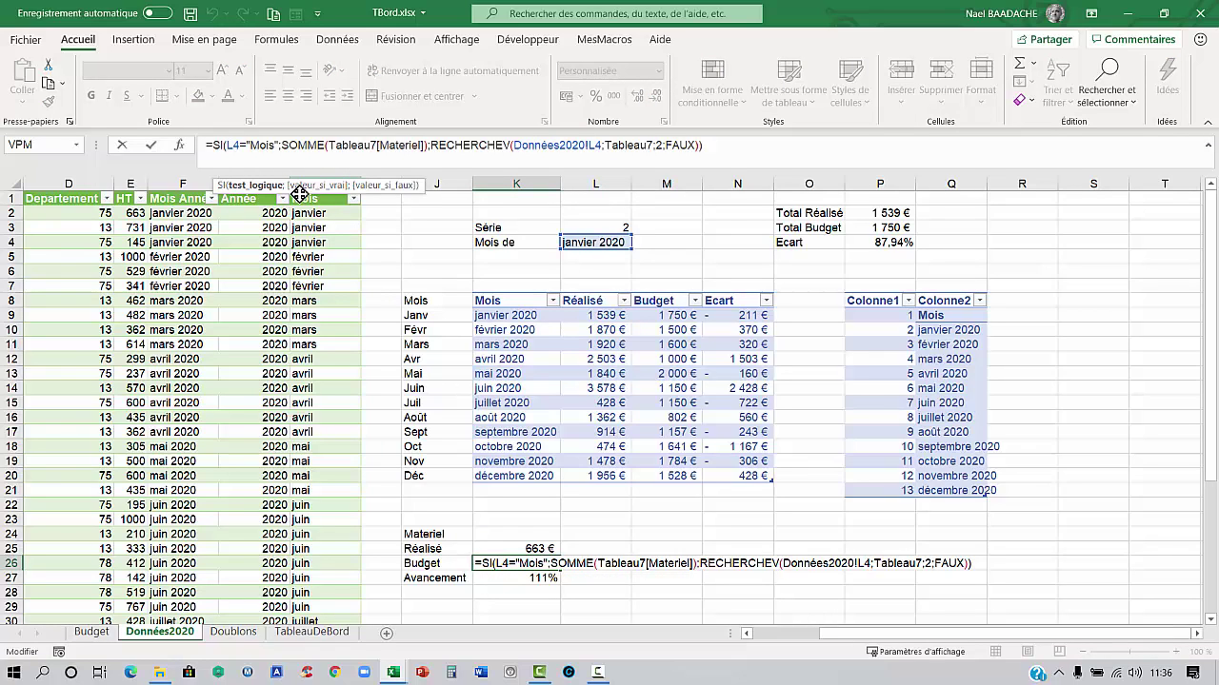
key("F4")
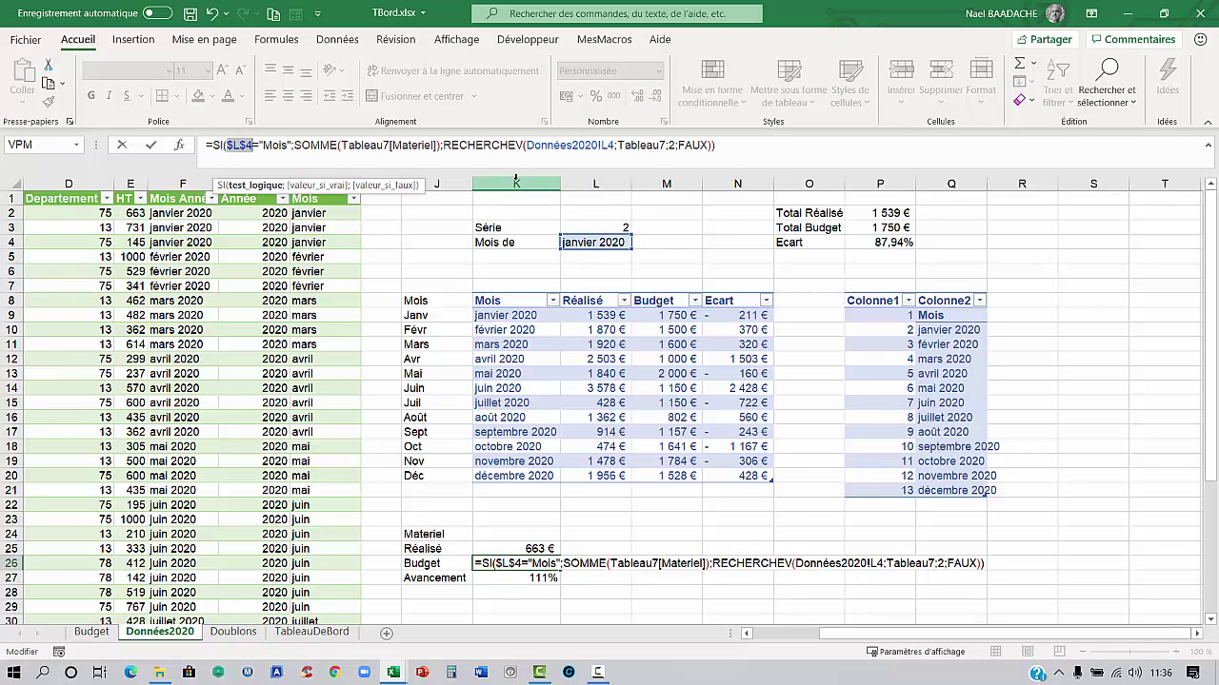
left_click(611, 145)
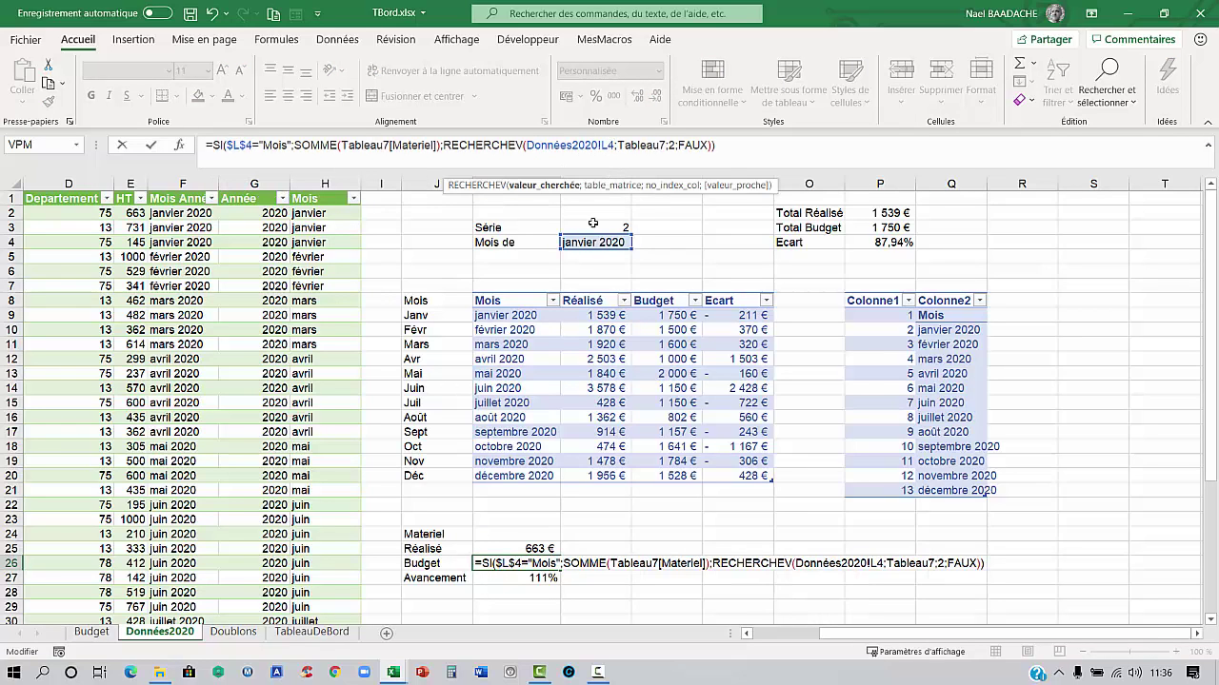
key("F4")
key("Return")
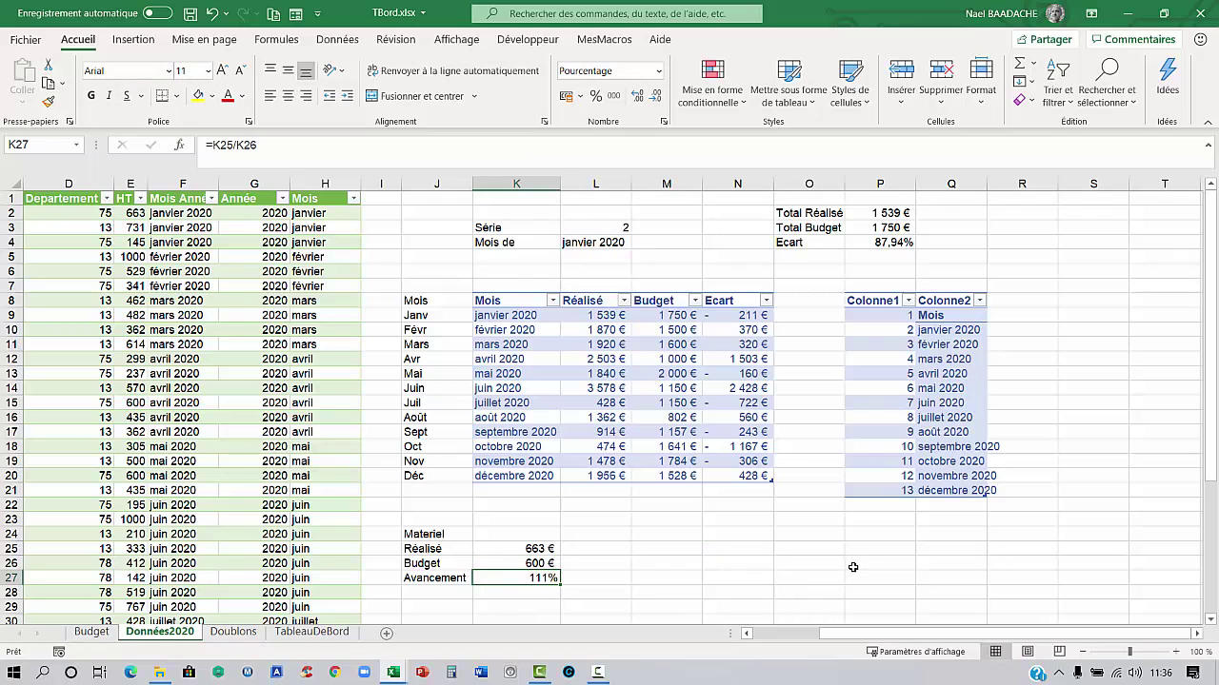
Enter 100% in J30 as the progress cap
key("F10")
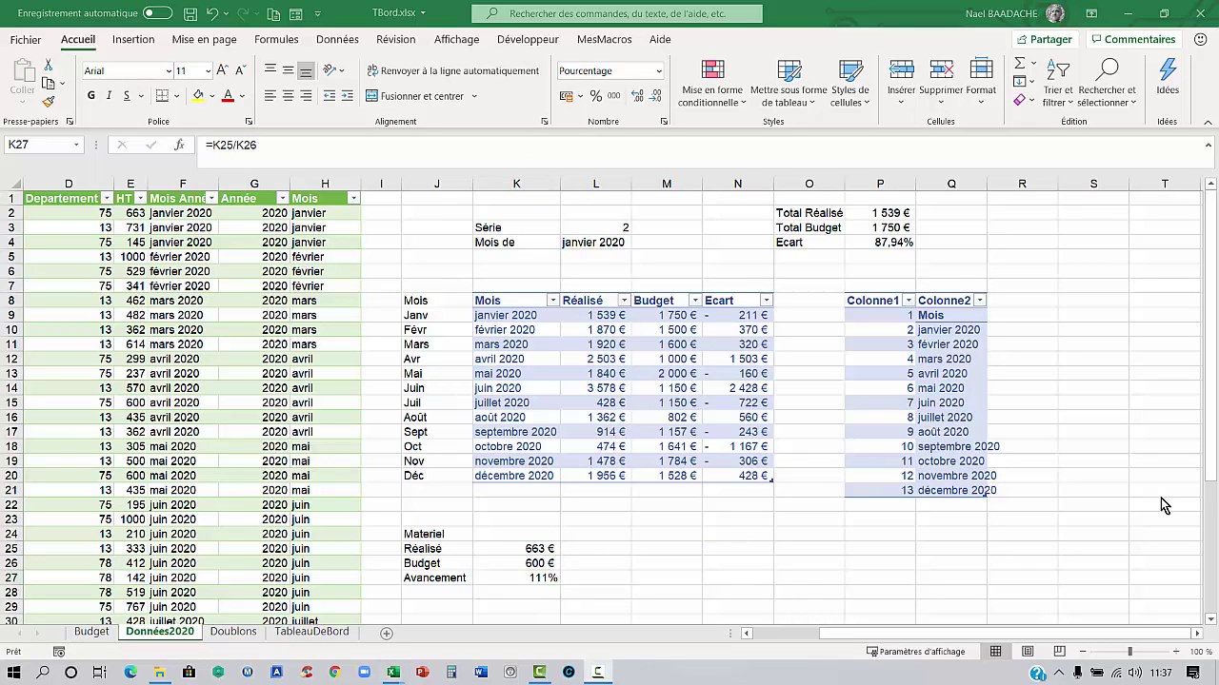
scroll(1163, 505, "down", 2)
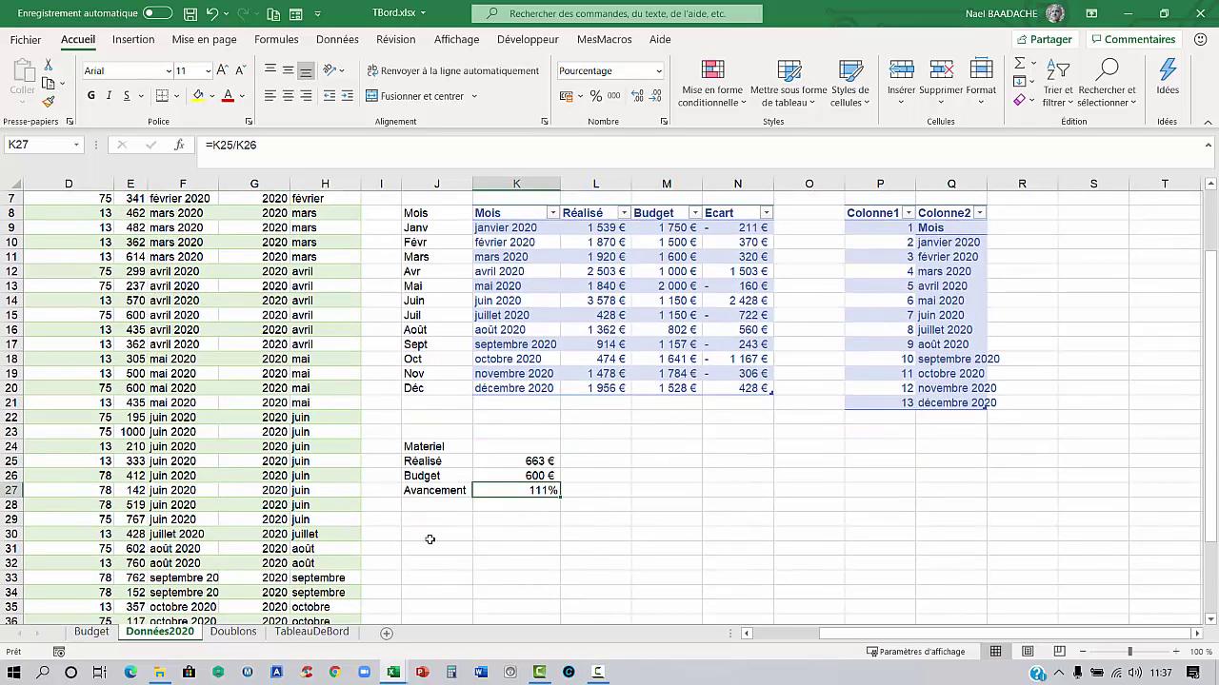
left_click(438, 534)
left_click_drag(529, 535, 531, 549)
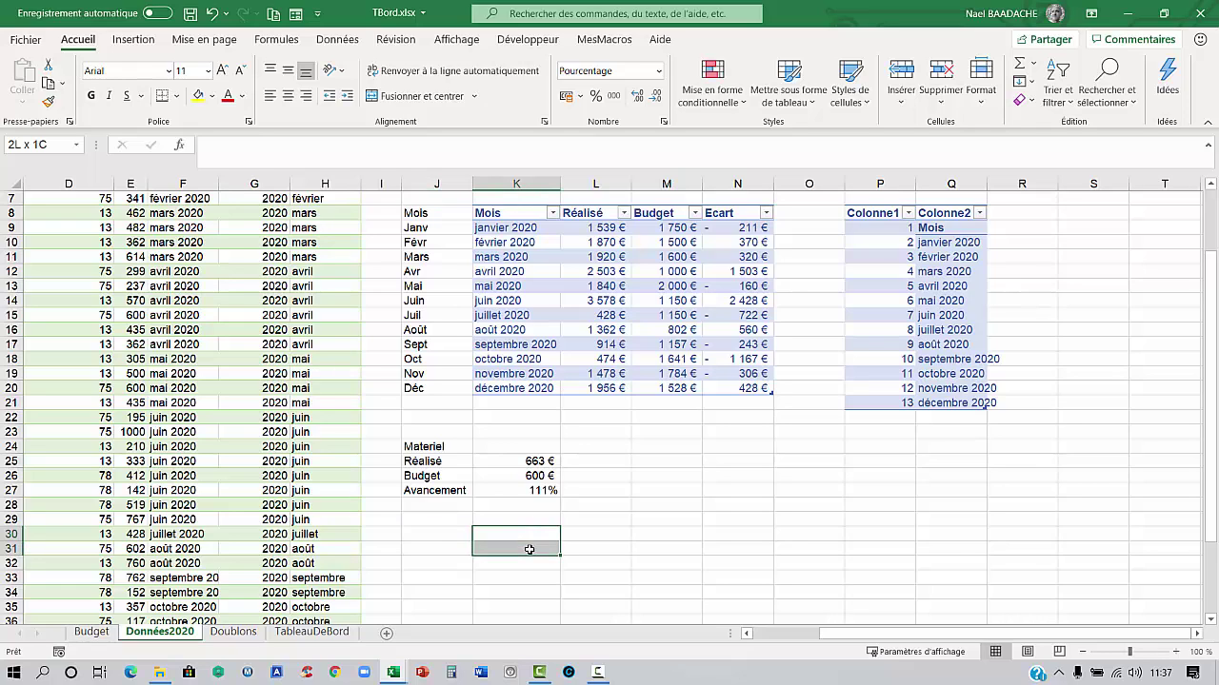
left_click(430, 534)
type("100")
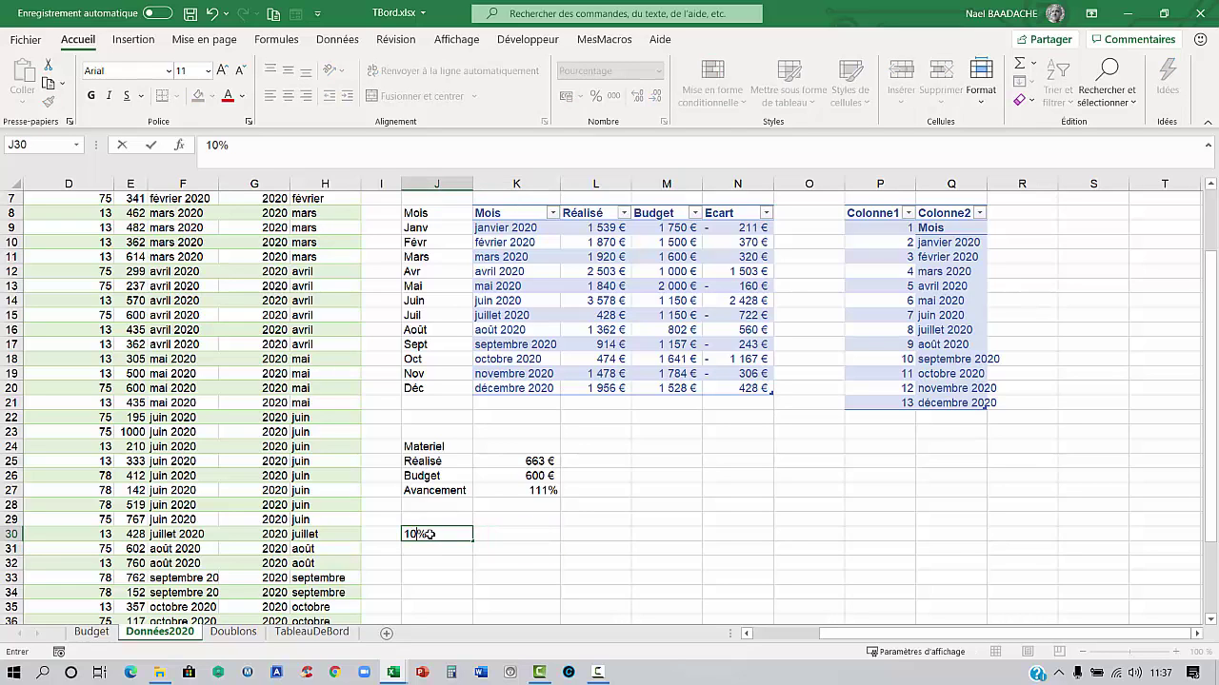
key("Tab")
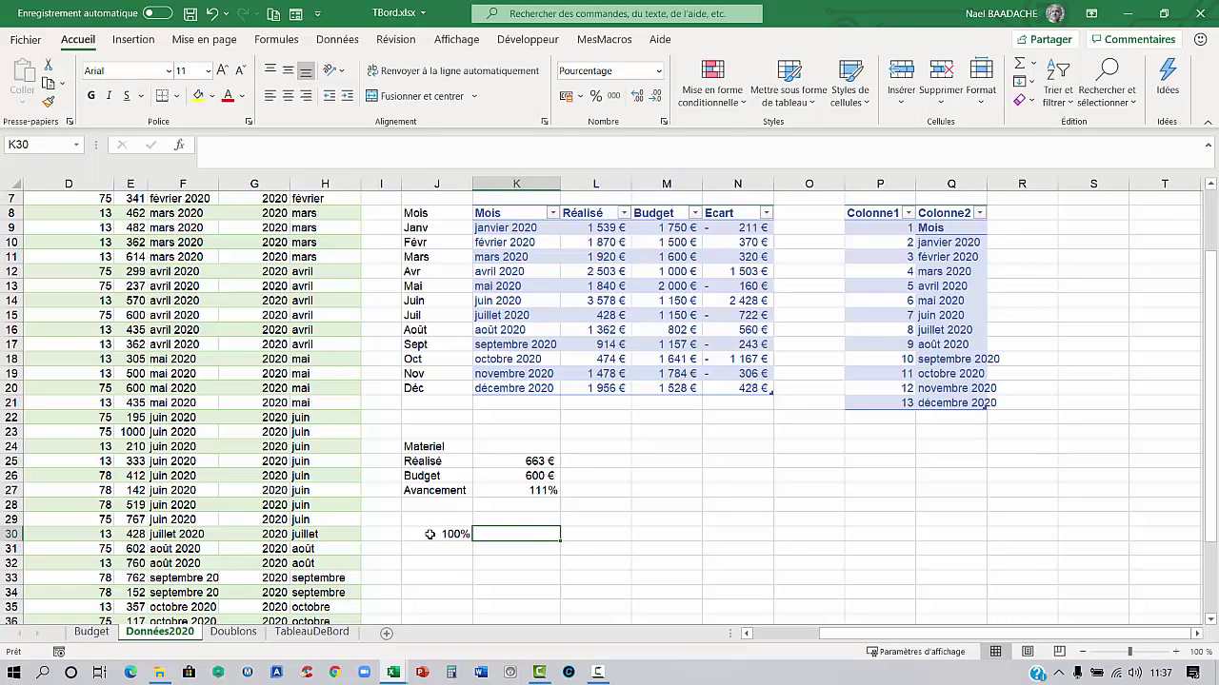
In K30 enter =SI($J$30>=K27;K27;$J$30) to cap progress at 100%
type("=si(")
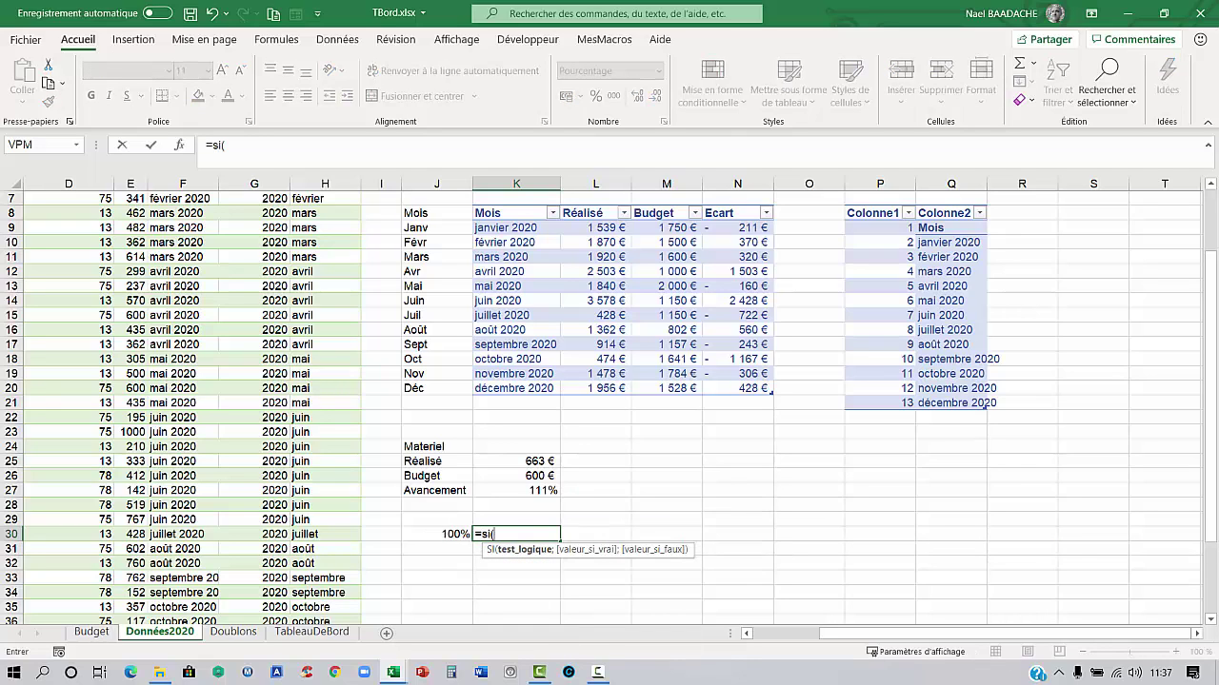
left_click(454, 534)
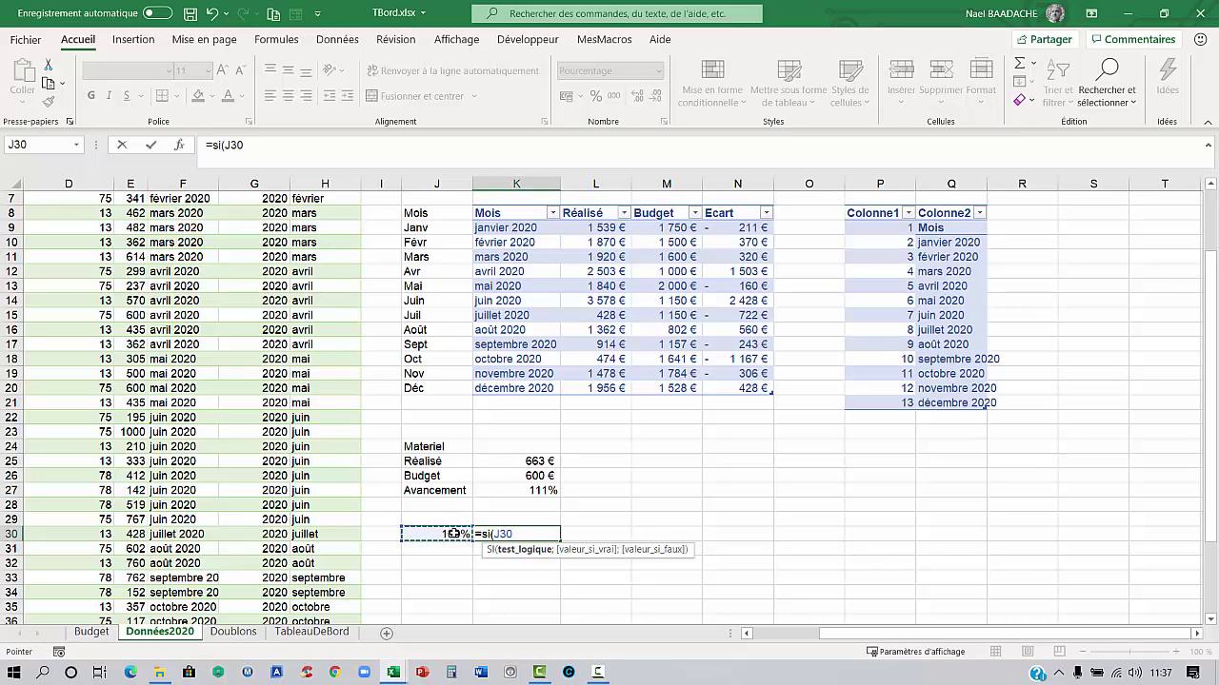
key("F4")
type(">=")
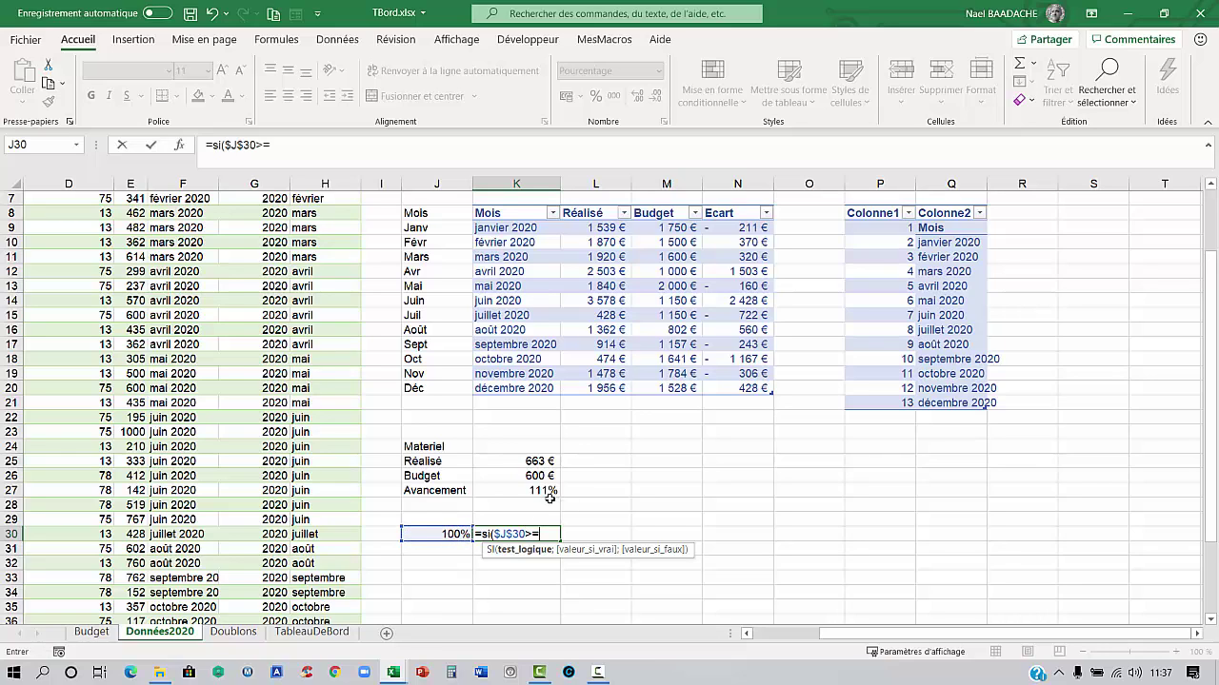
left_click(539, 490)
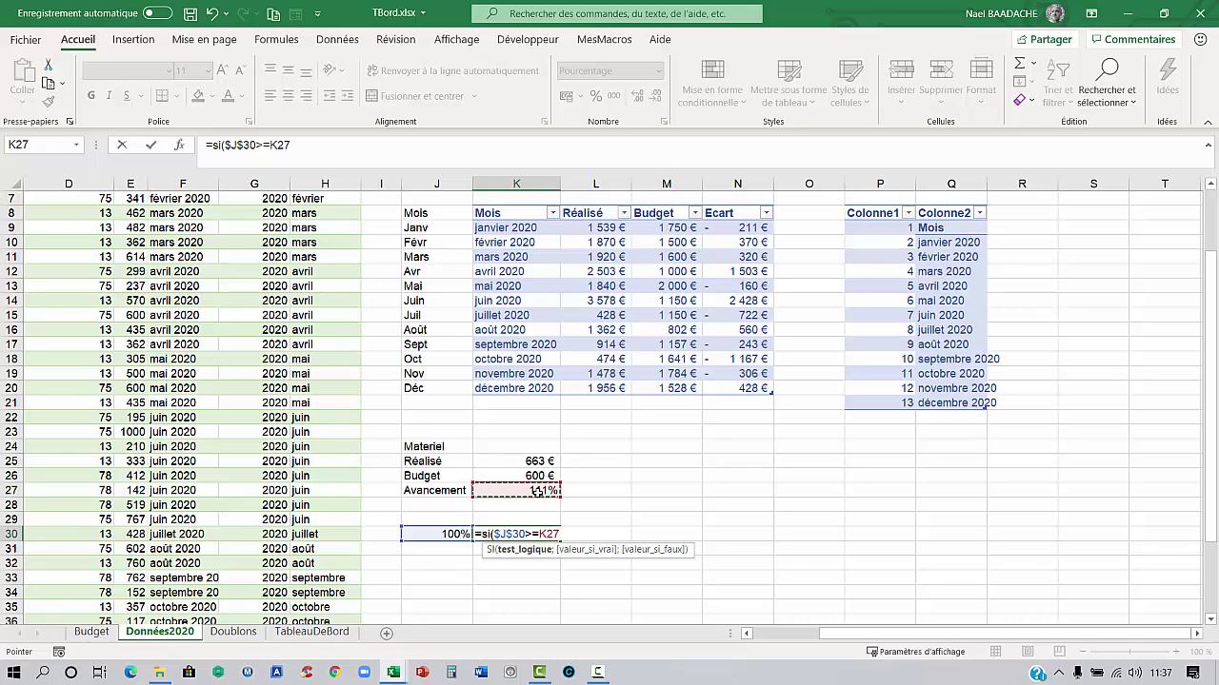
type(";")
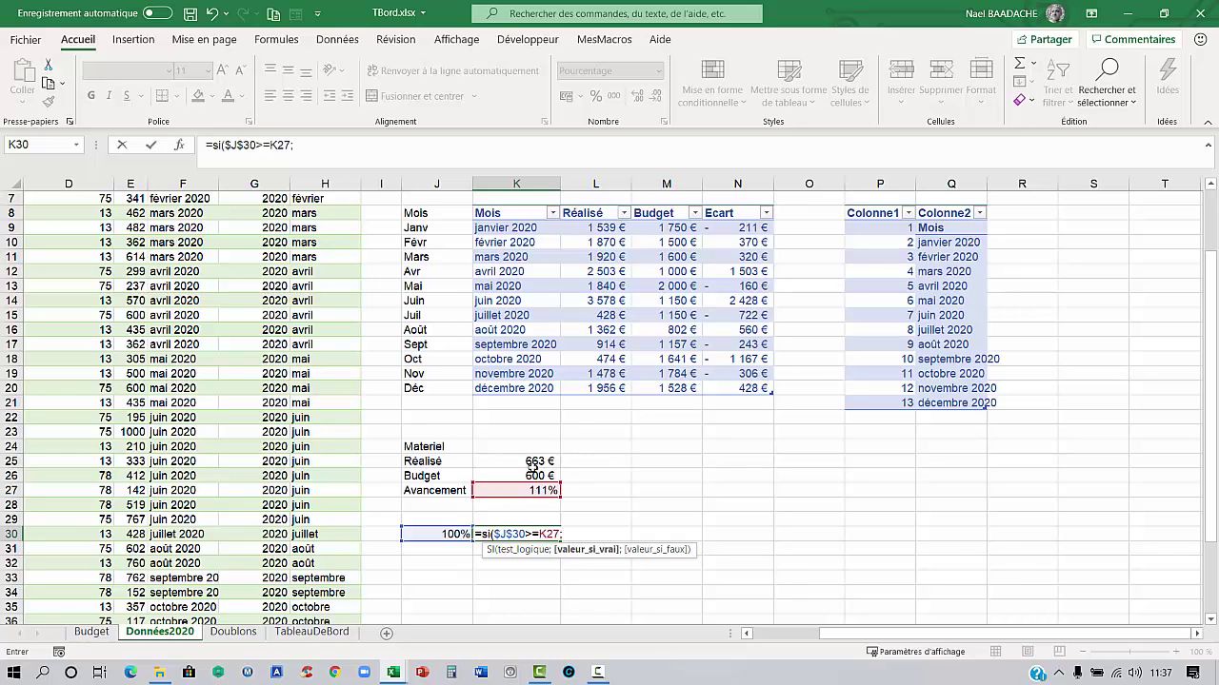
left_click(517, 489)
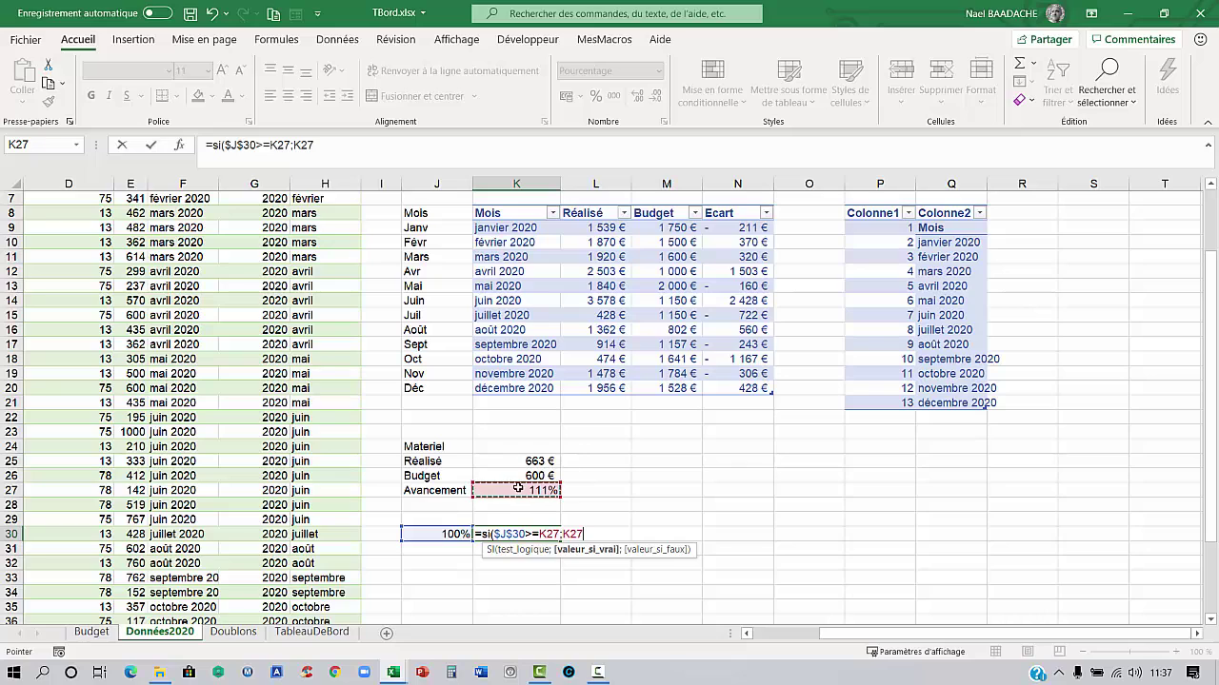
type(";")
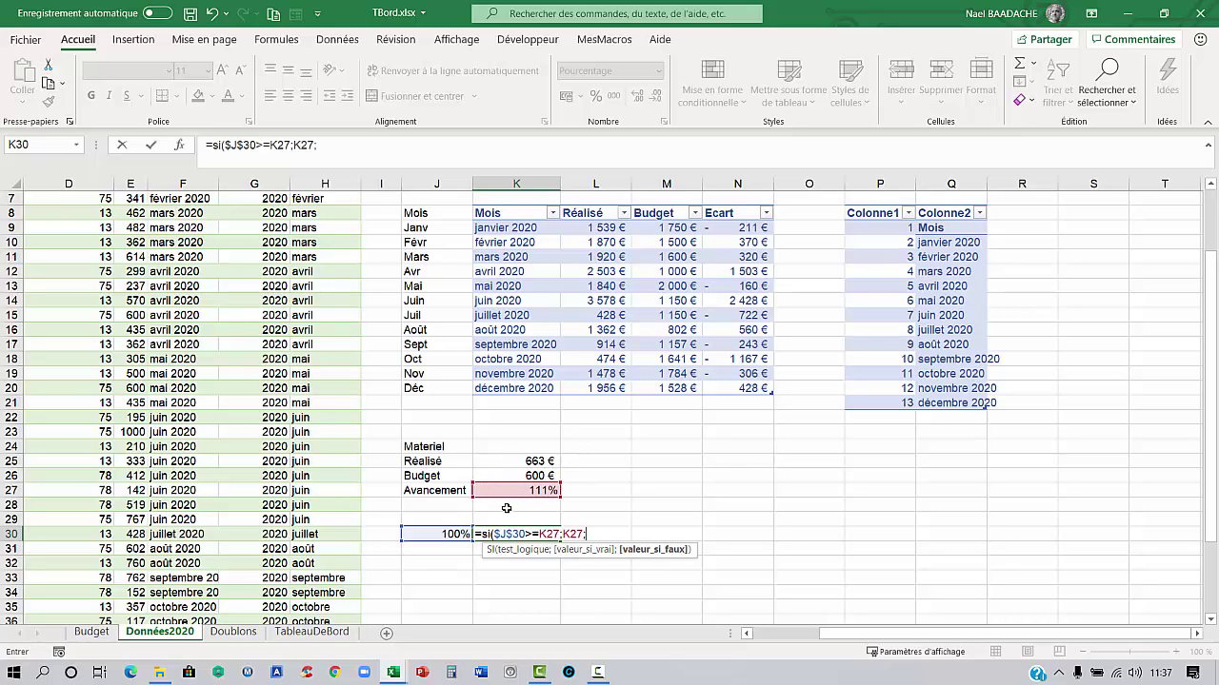
left_click(450, 535)
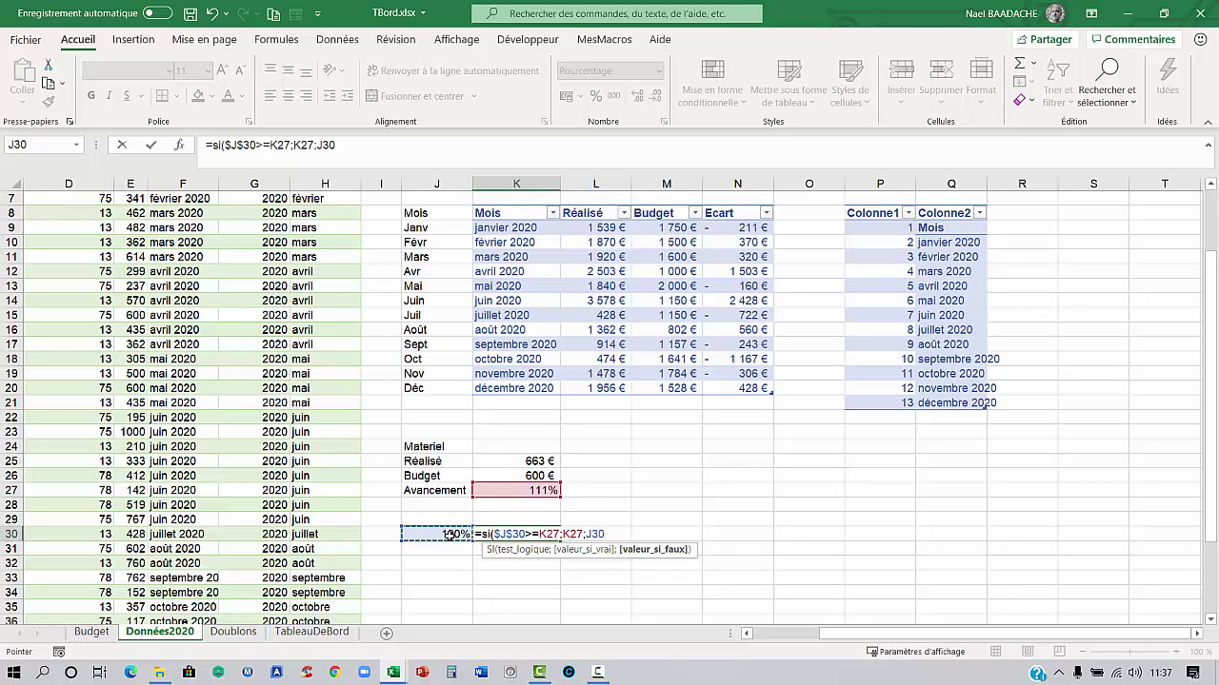
key("F4")
key("Return")
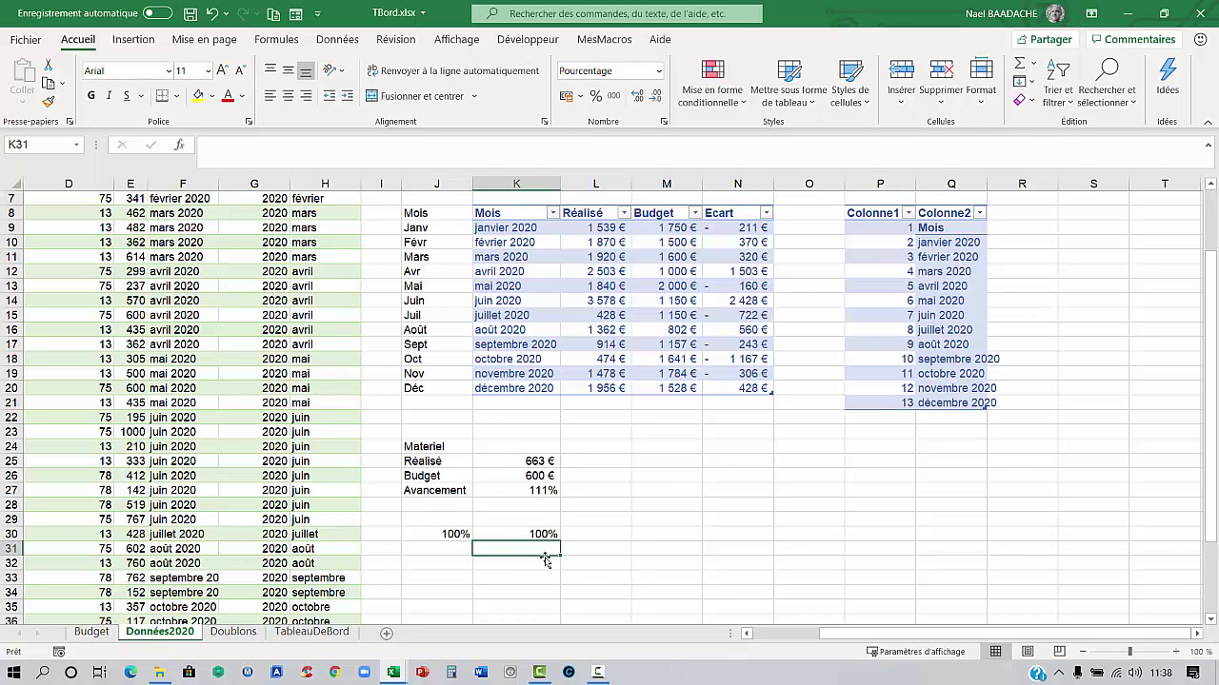
Cancel the K31 entry and review the K27 and K30 formulas
type("=")
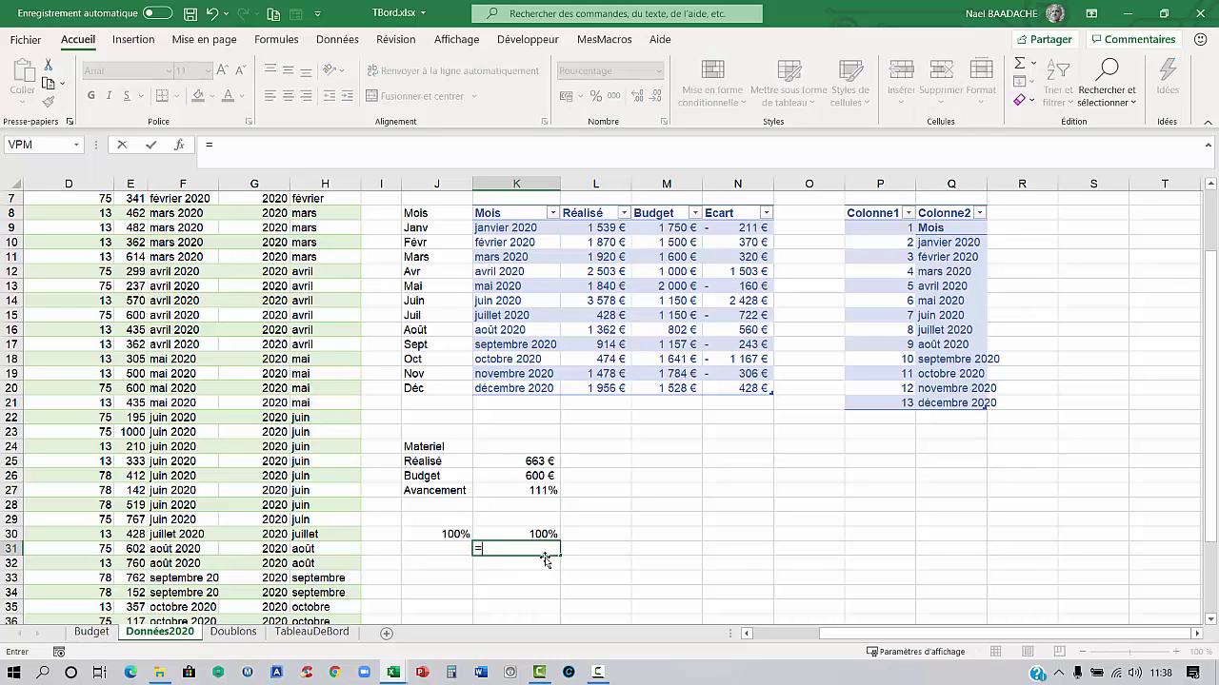
key("Escape")
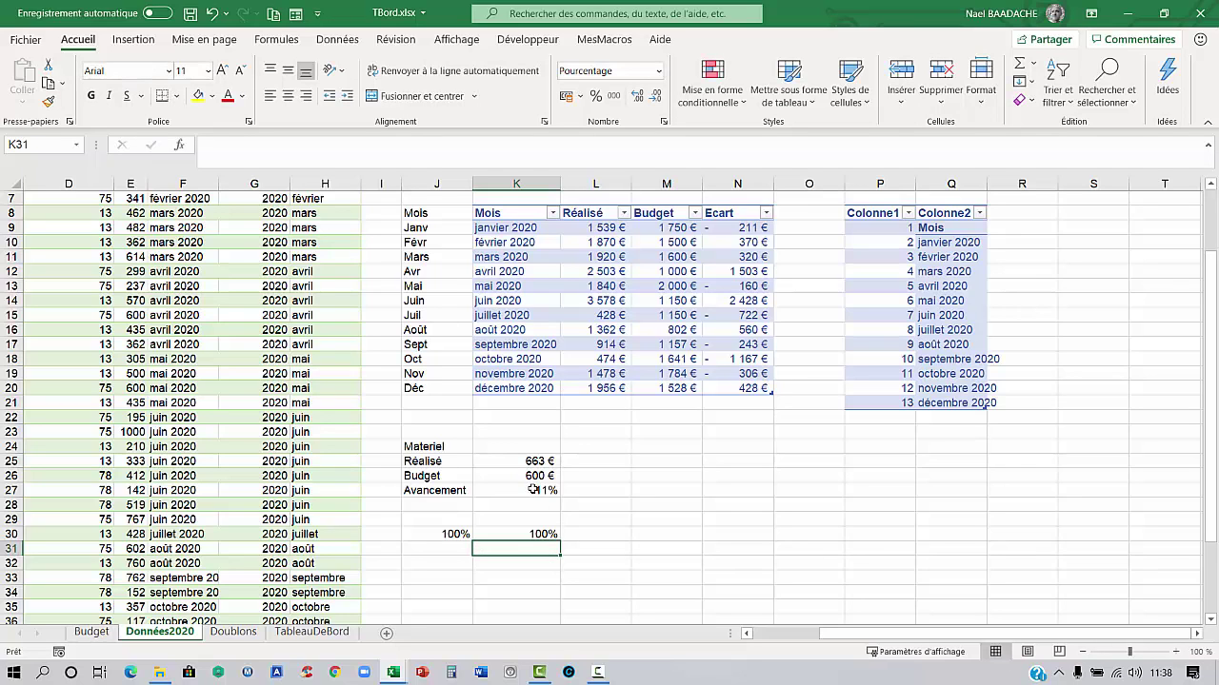
left_click(533, 489)
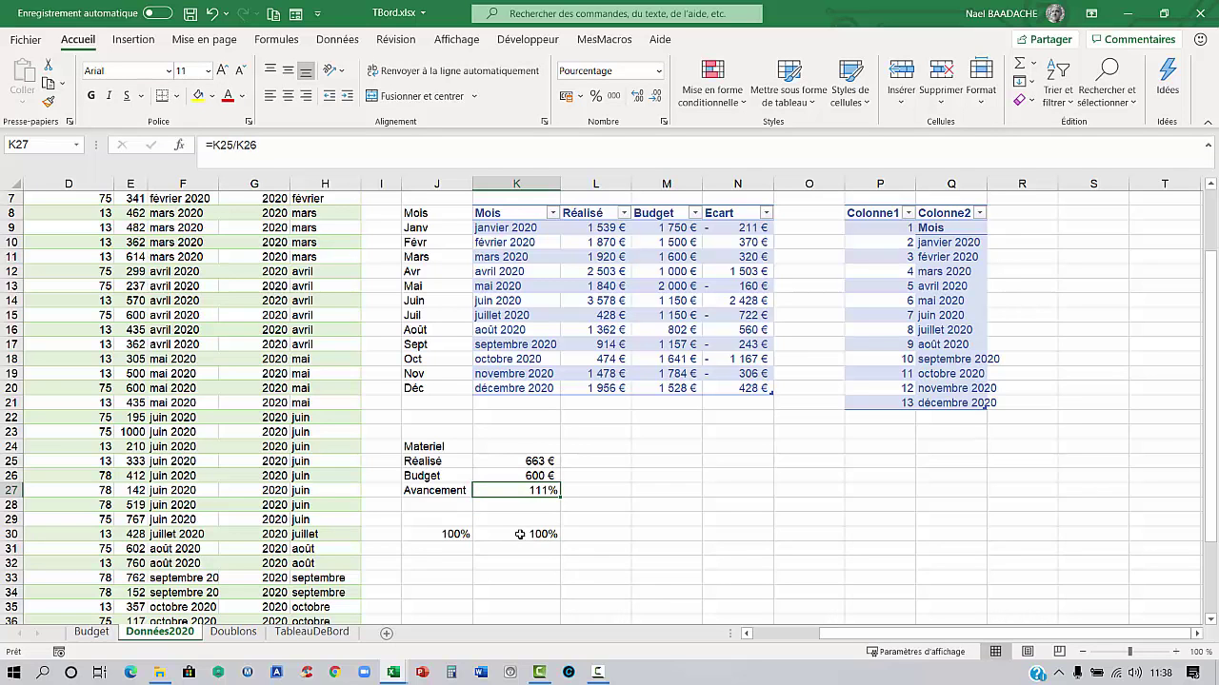
left_click(520, 534)
Set Série in L3 to 6 for mai 2020, showing Réalisé 435 € and 73% progress
scroll(625, 440, "up", 2)
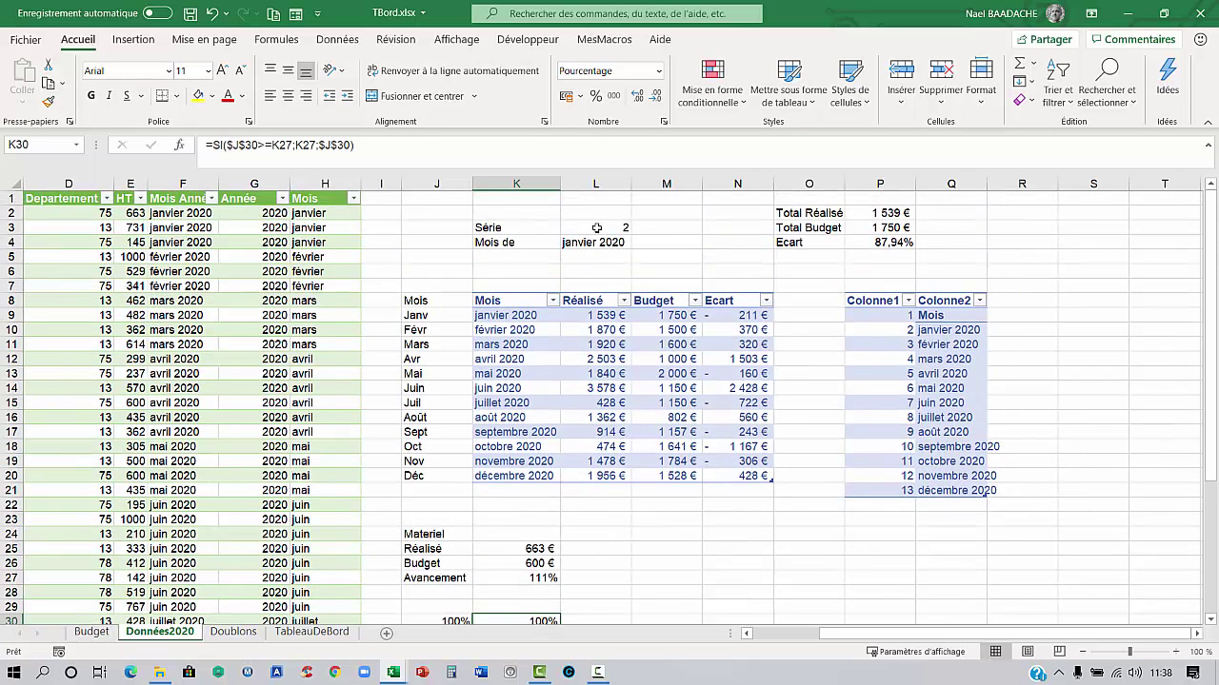
left_click(596, 228)
type("6")
key("Return")
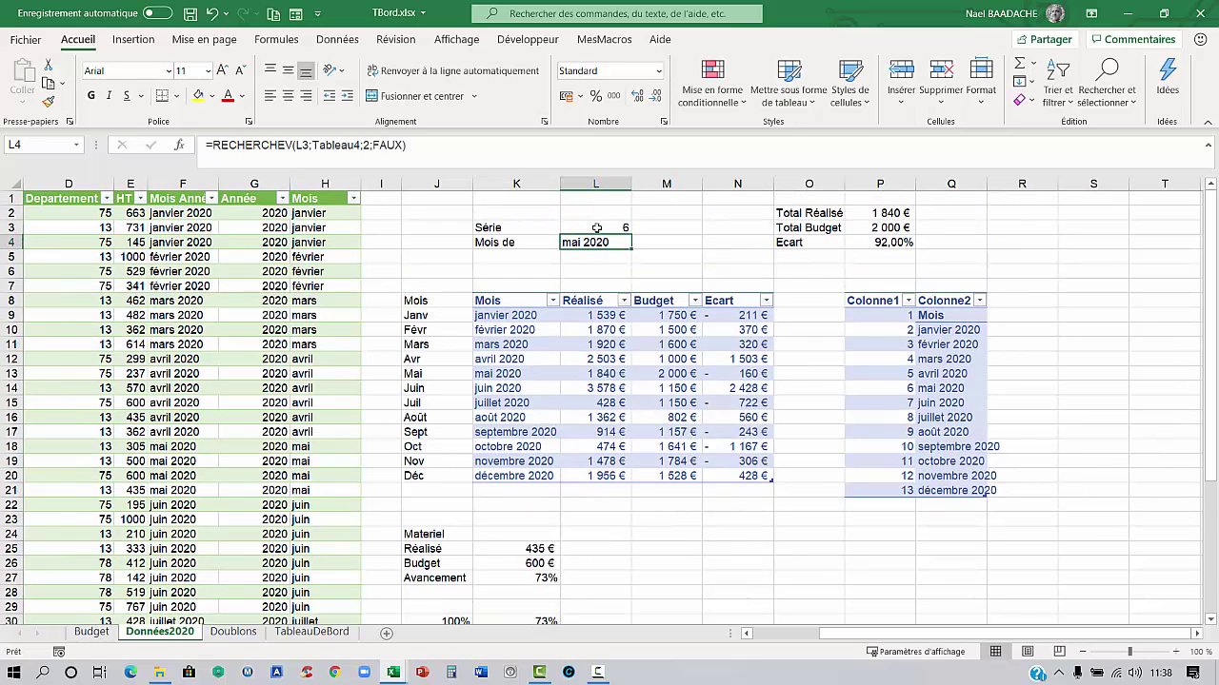
scroll(591, 258, "down", 3)
left_click(518, 446)
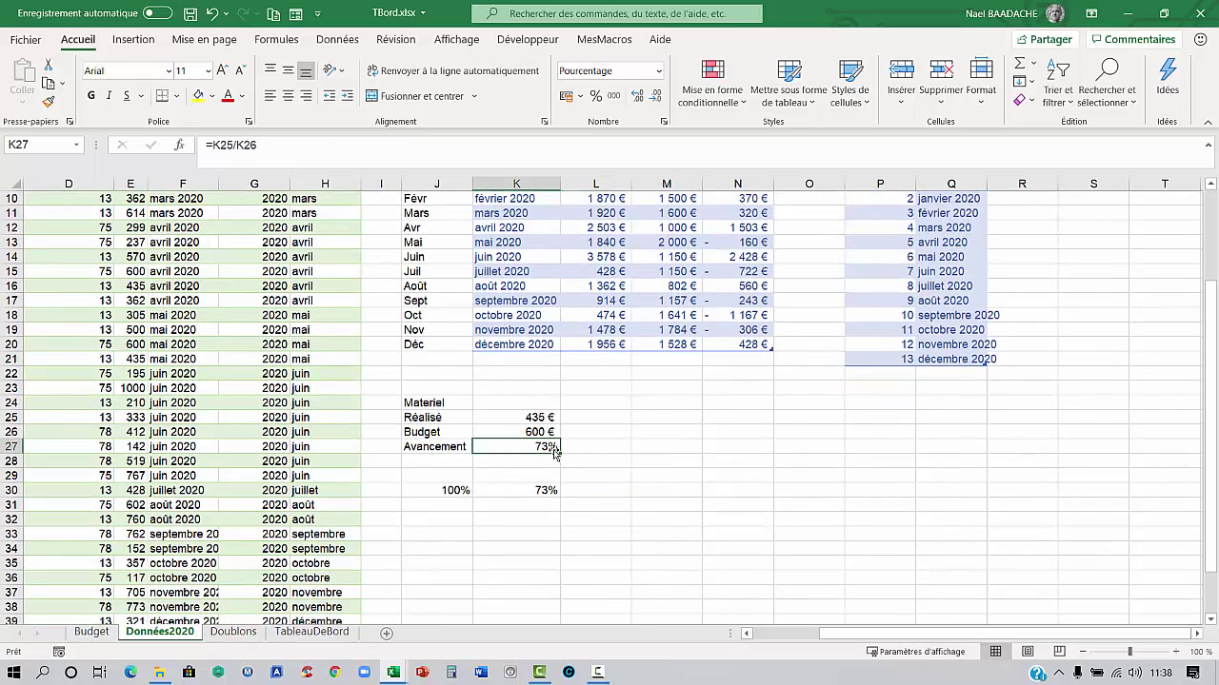
left_click(443, 491)
left_click(534, 490)
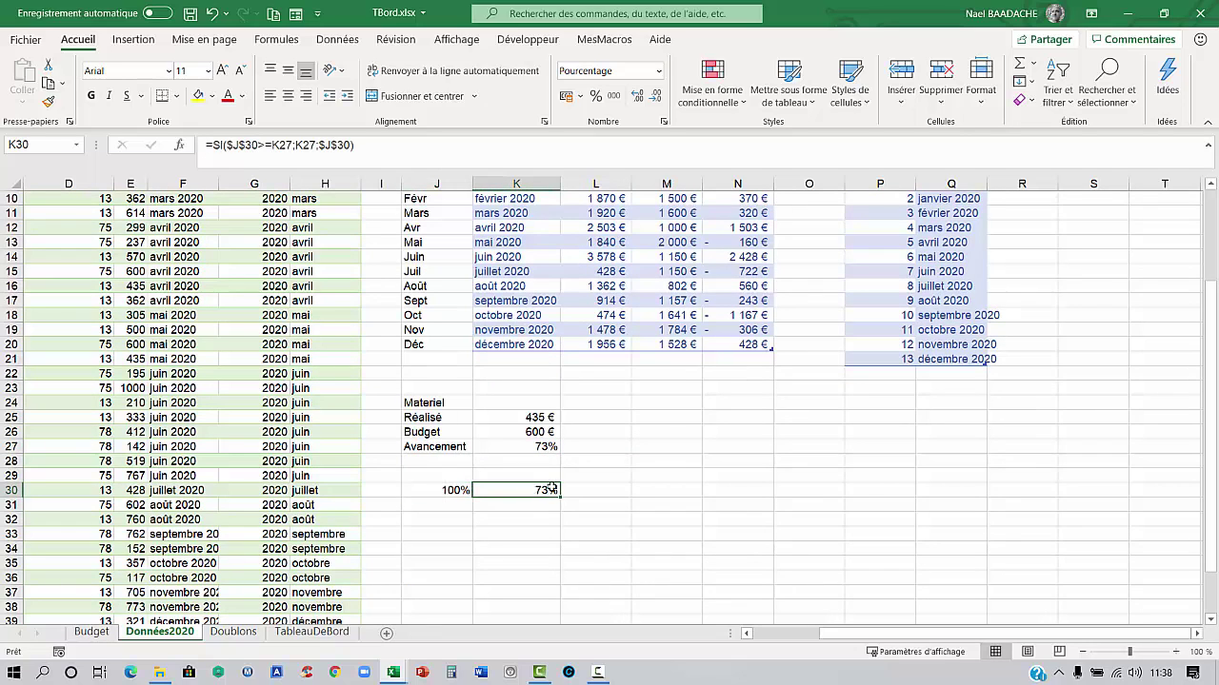
left_click(537, 507)
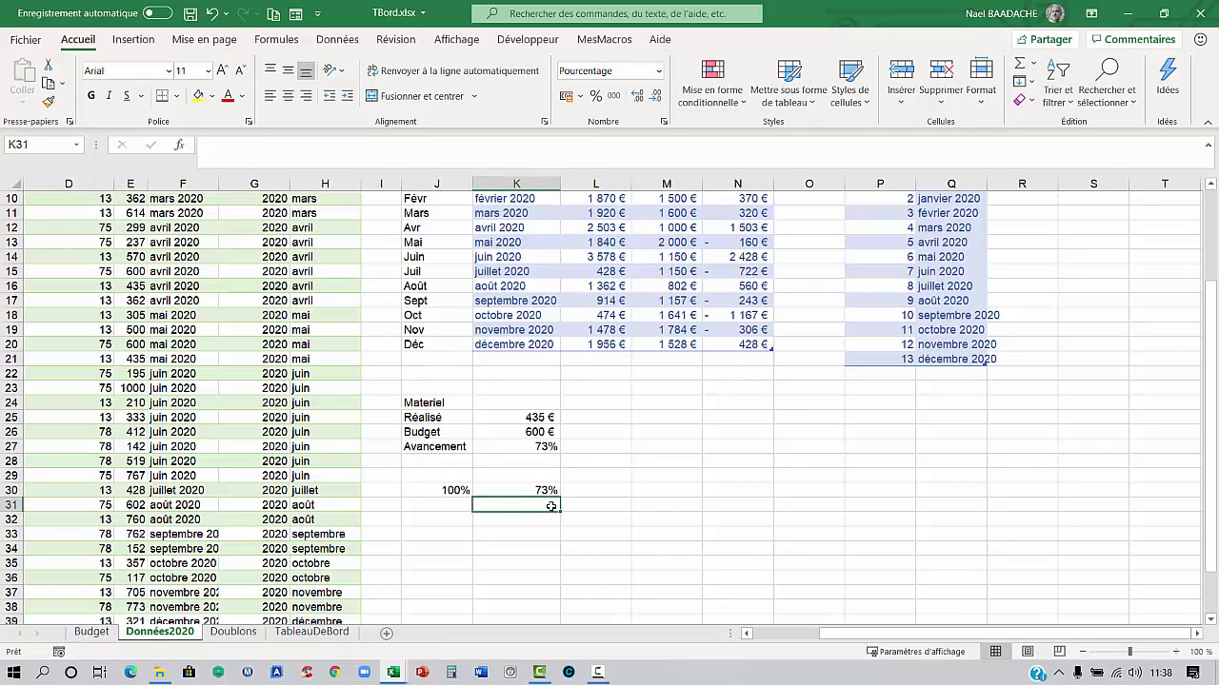
In K31 begin =SI(K27<$J$30; comparing Avancement with the absolute 100% cap
left_click(540, 489)
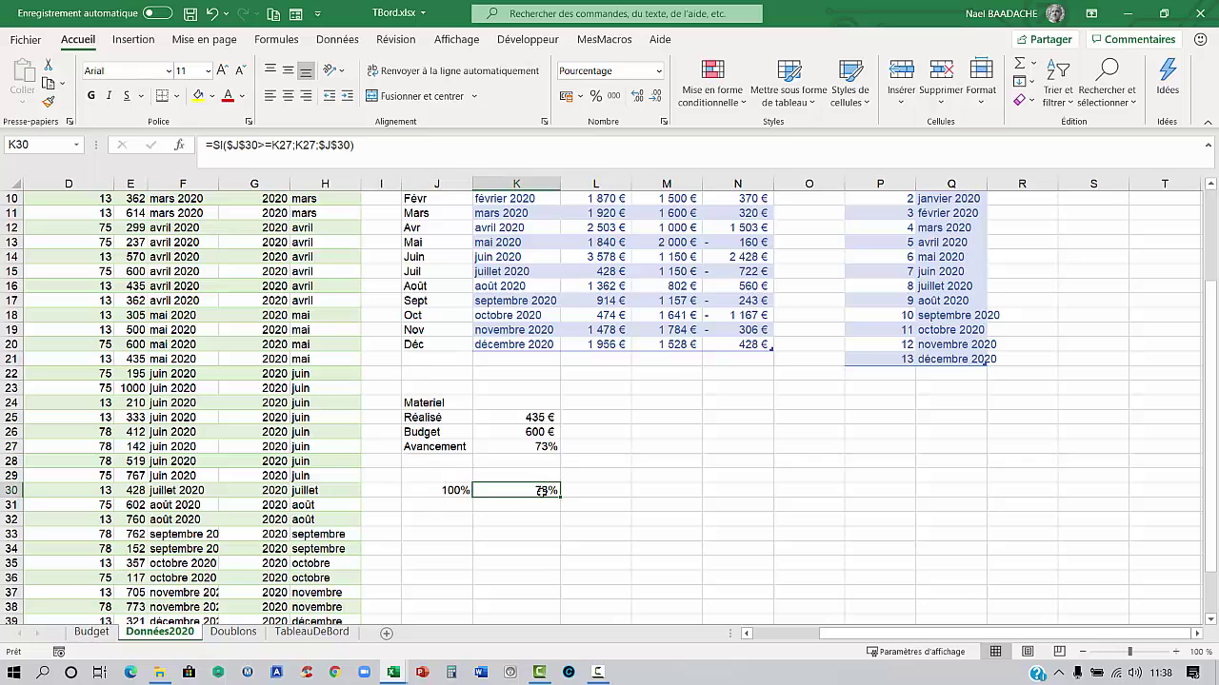
left_click(529, 504)
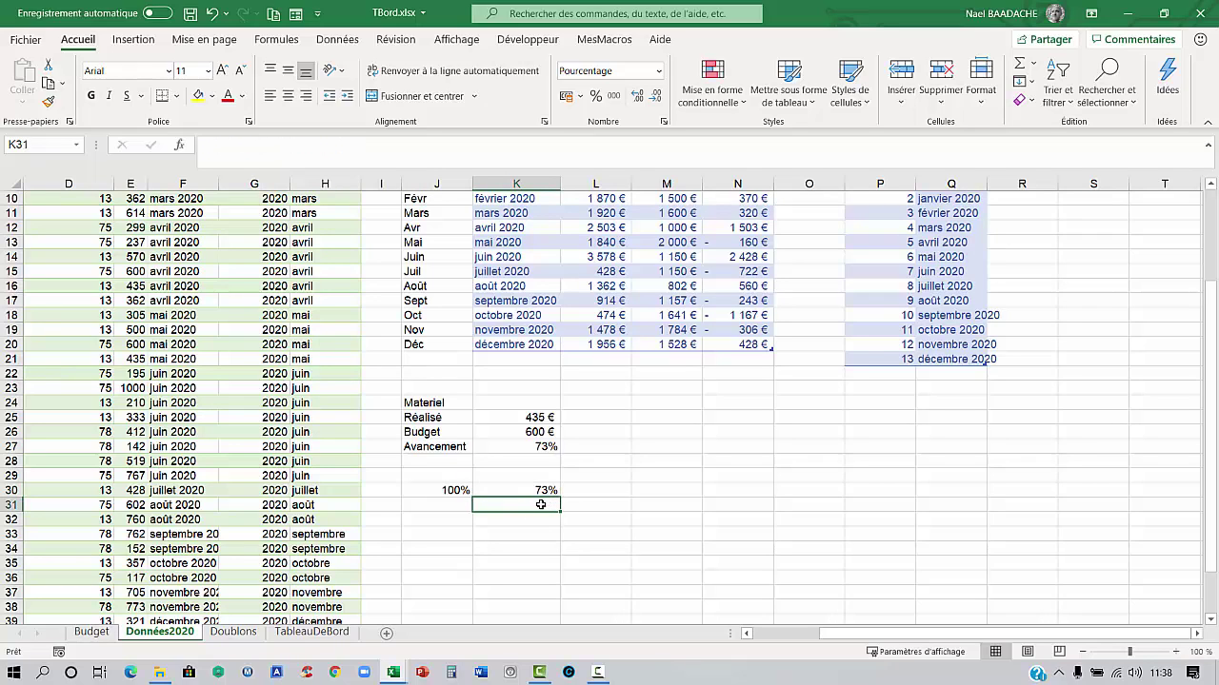
left_click_drag(540, 489, 540, 498)
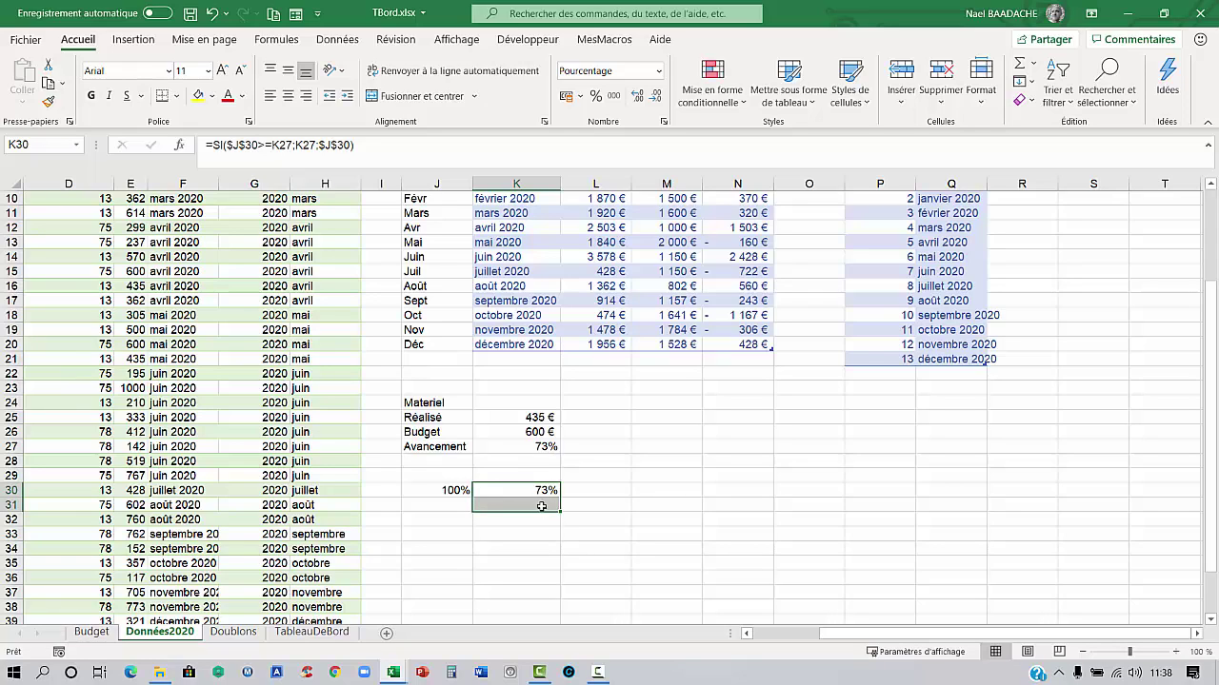
left_click(536, 504)
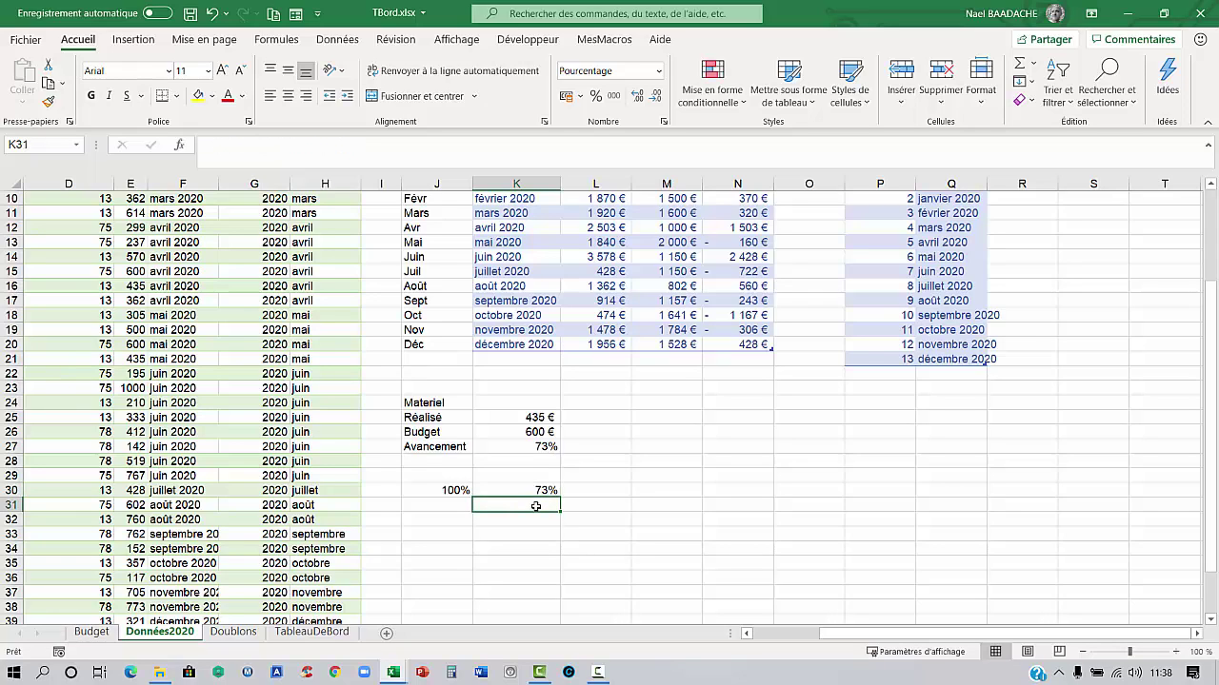
type("=si(")
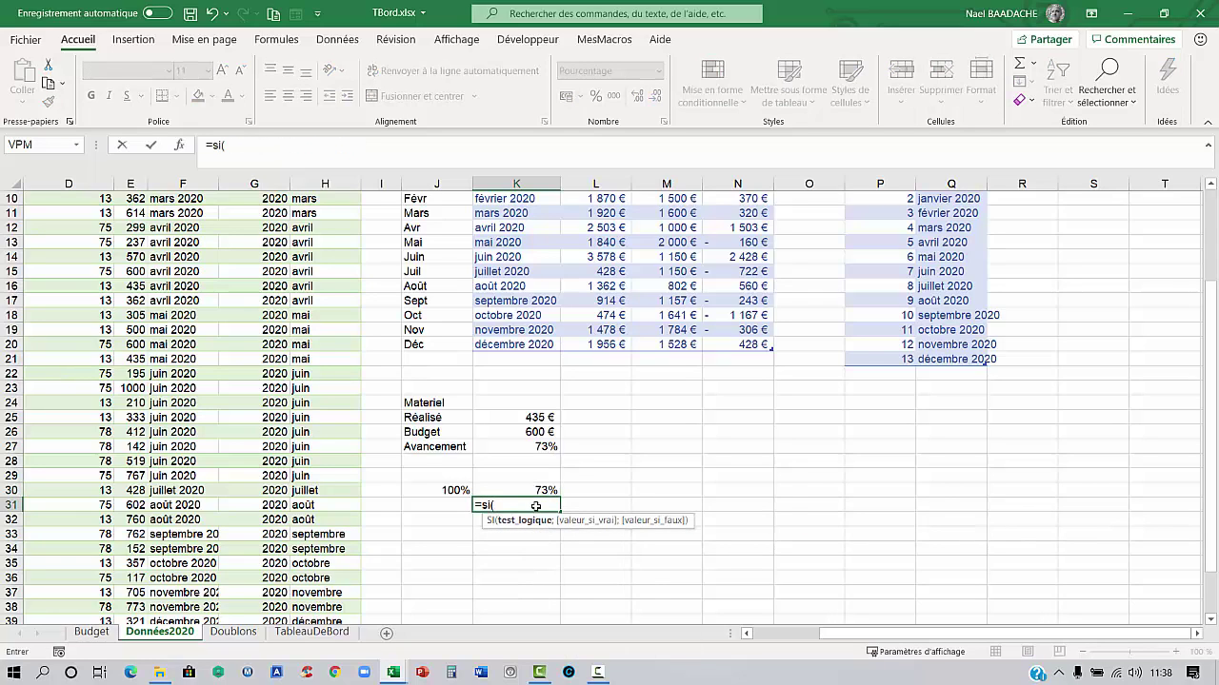
left_click(531, 444)
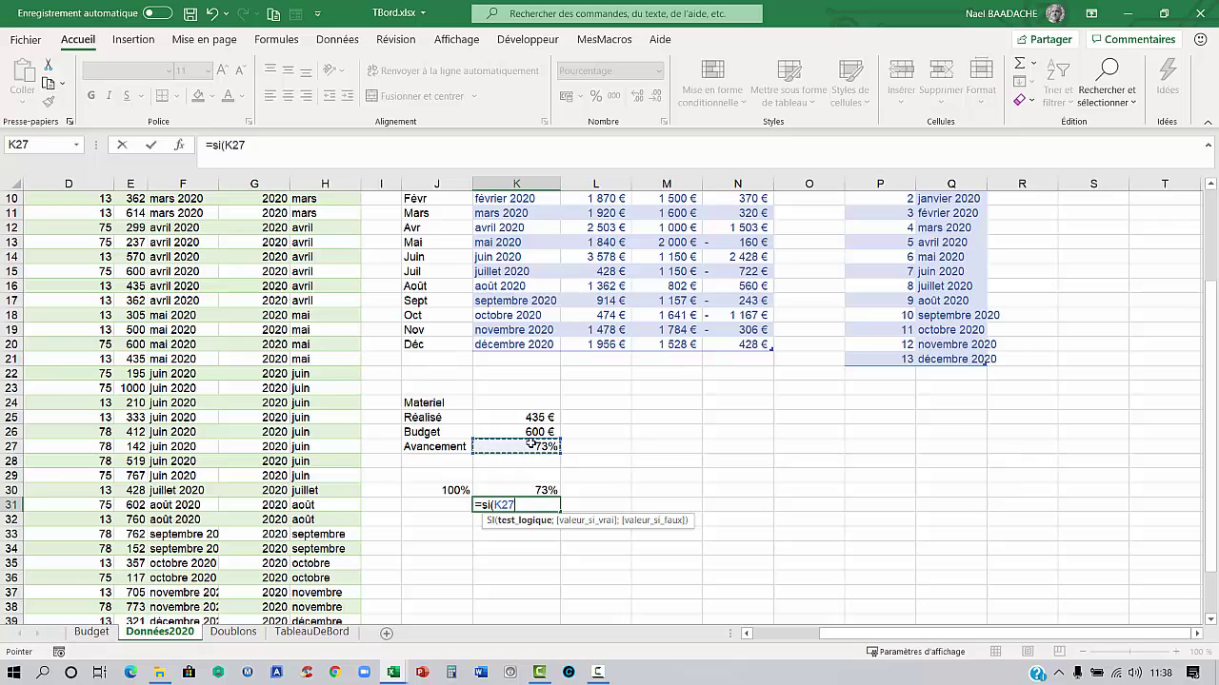
type("<")
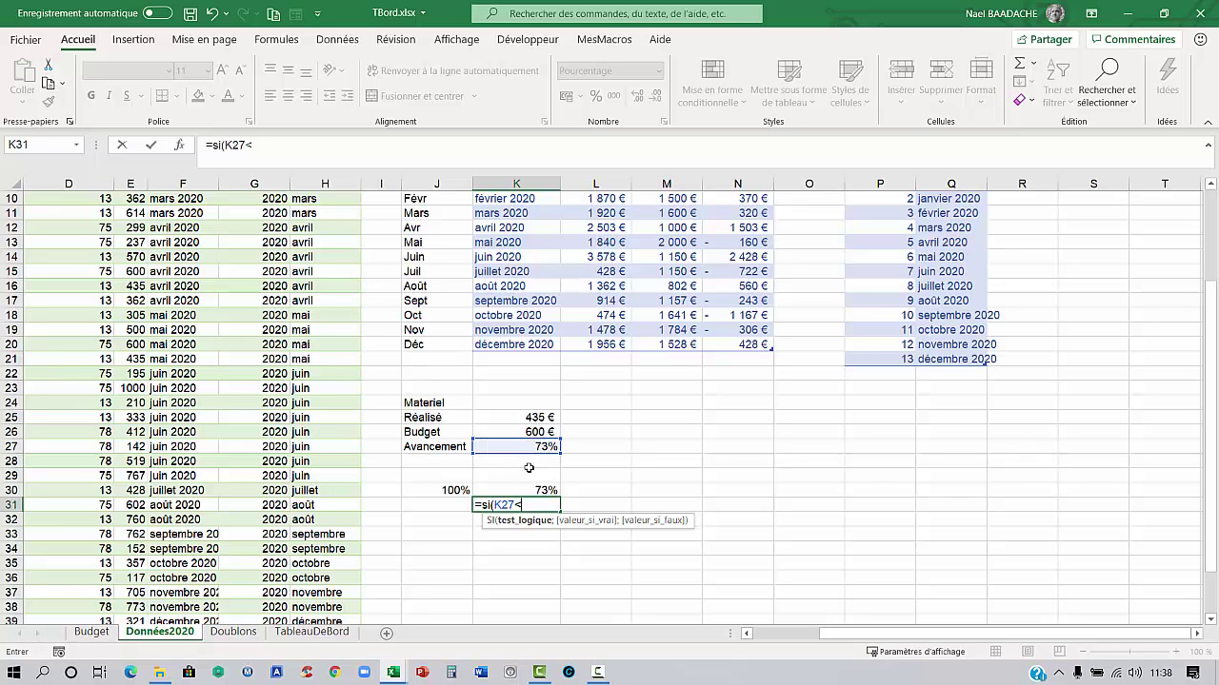
left_click(446, 490)
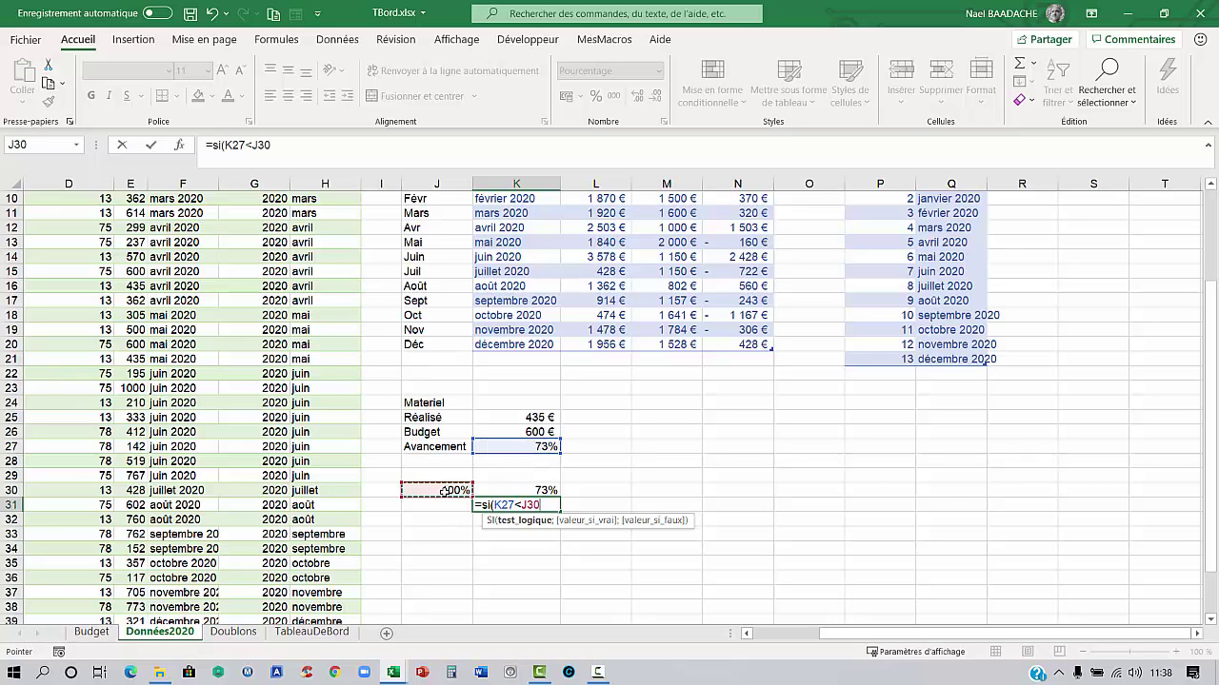
key("F4")
type(";")
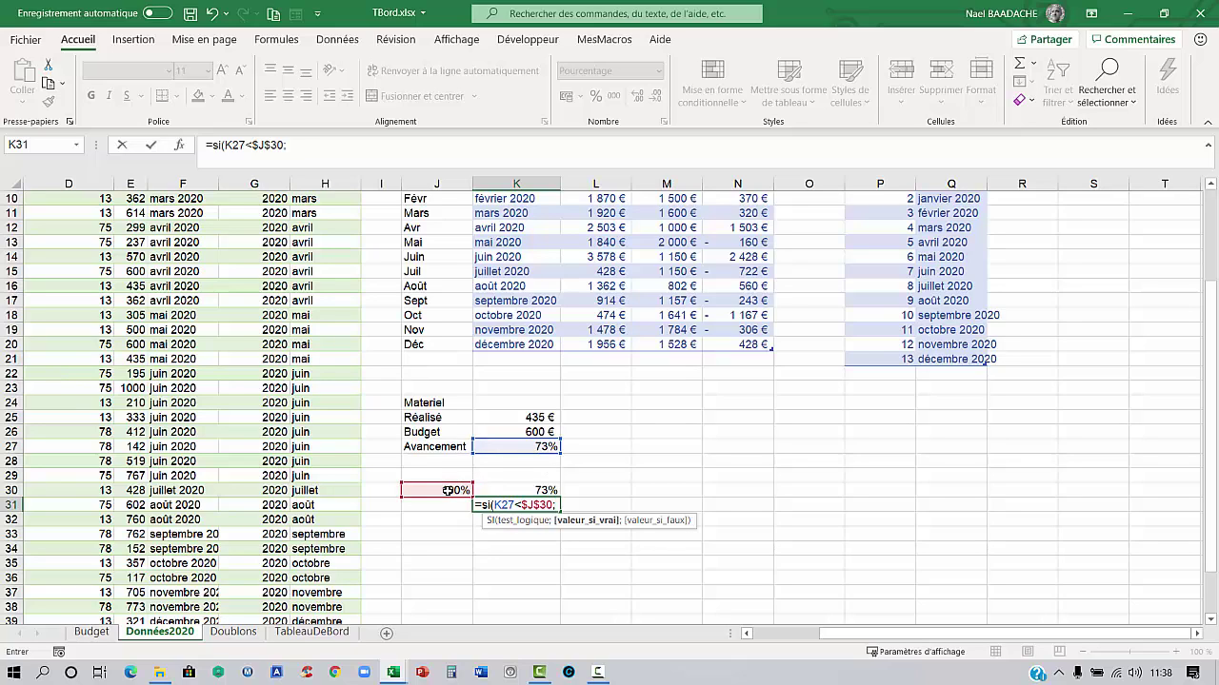
Complete it with $J$30-K27;"" so K31 shows 28% remaining
left_click(447, 490)
key("F4")
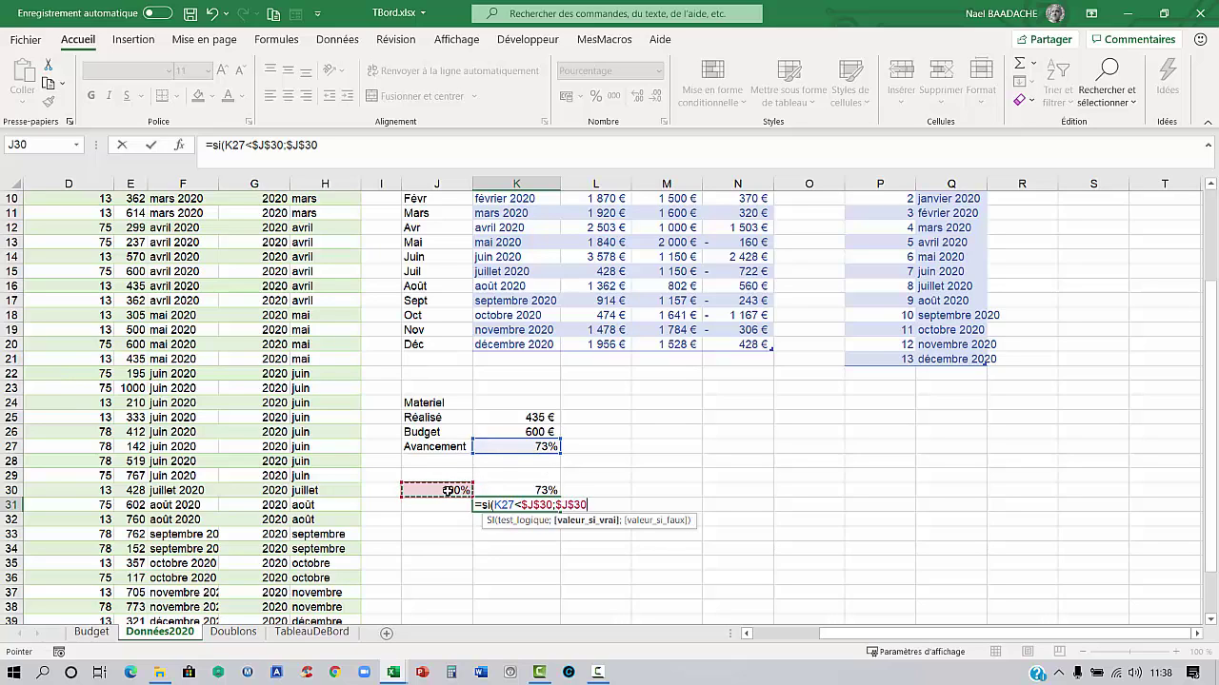
type("-")
left_click(537, 445)
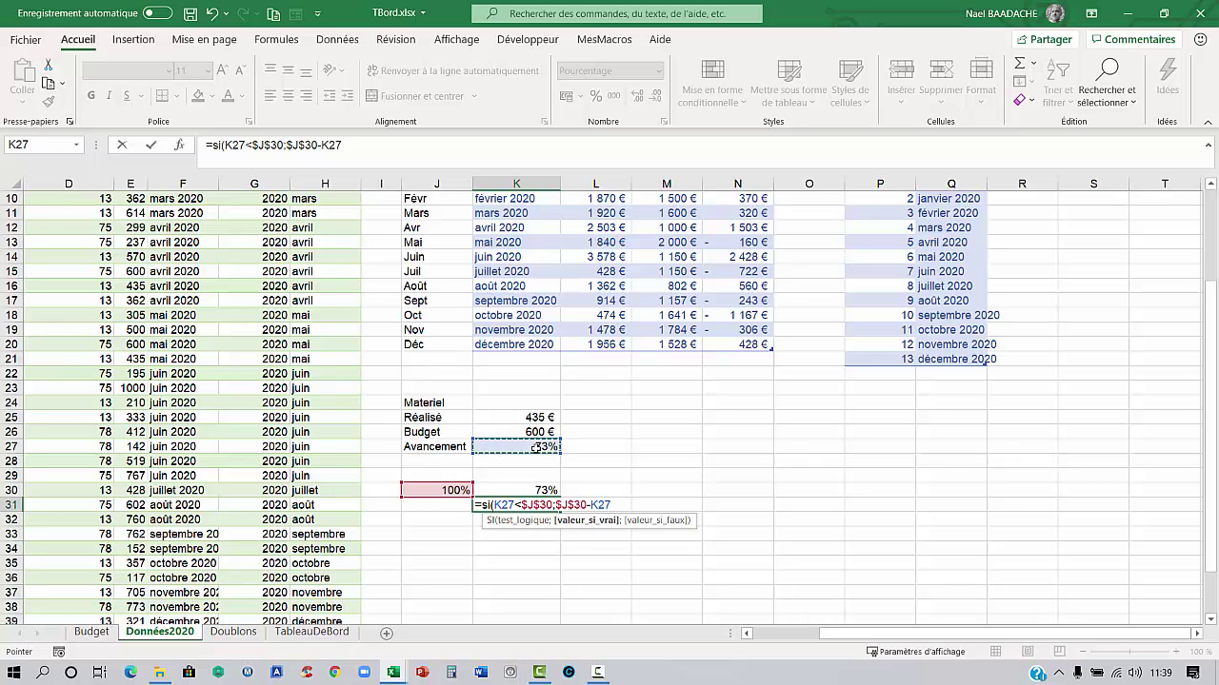
type(";")
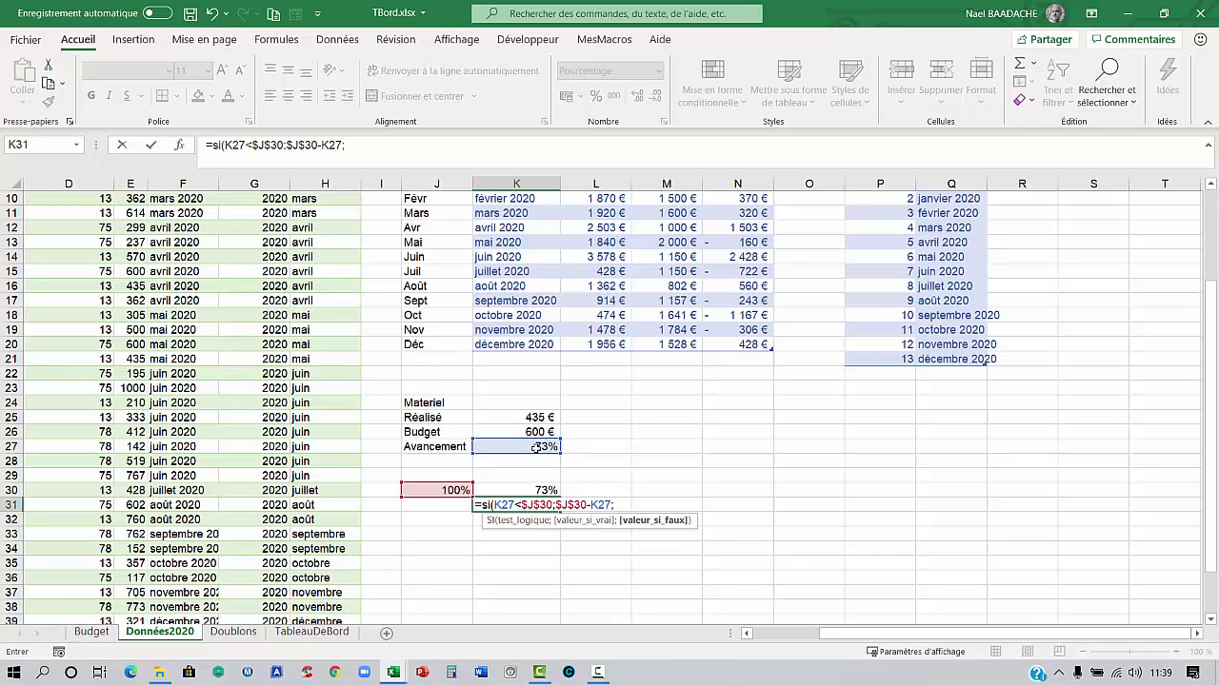
type("\"\")")
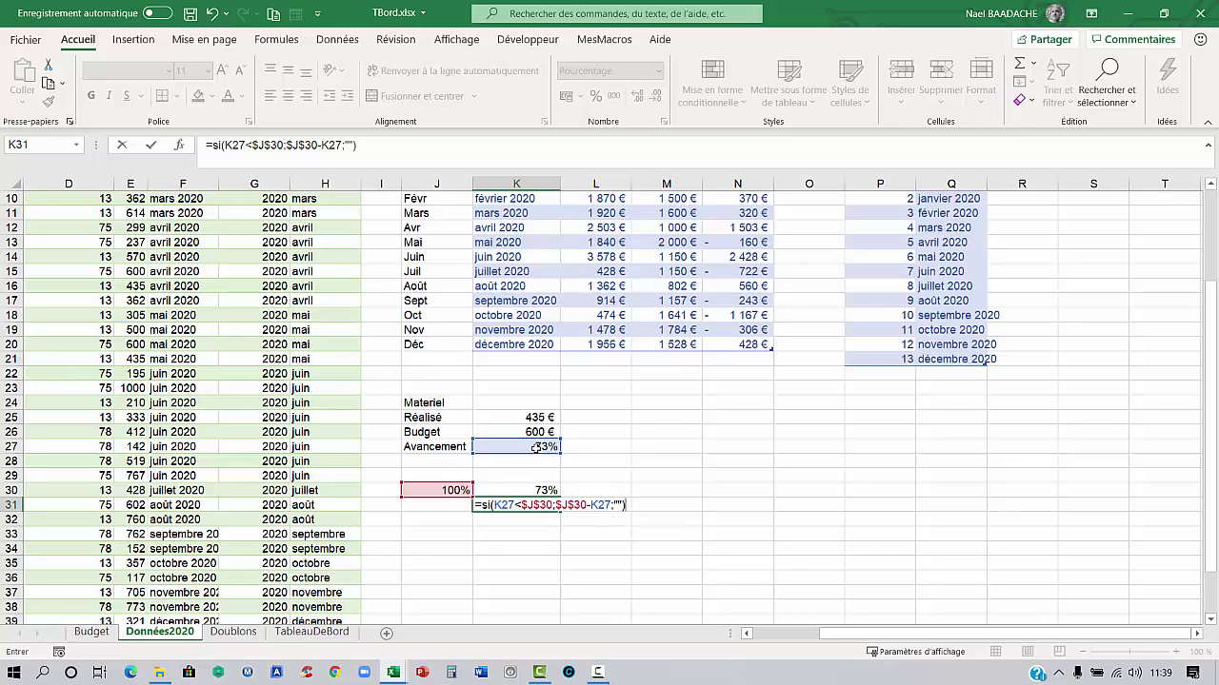
key("Return")
key("Up")
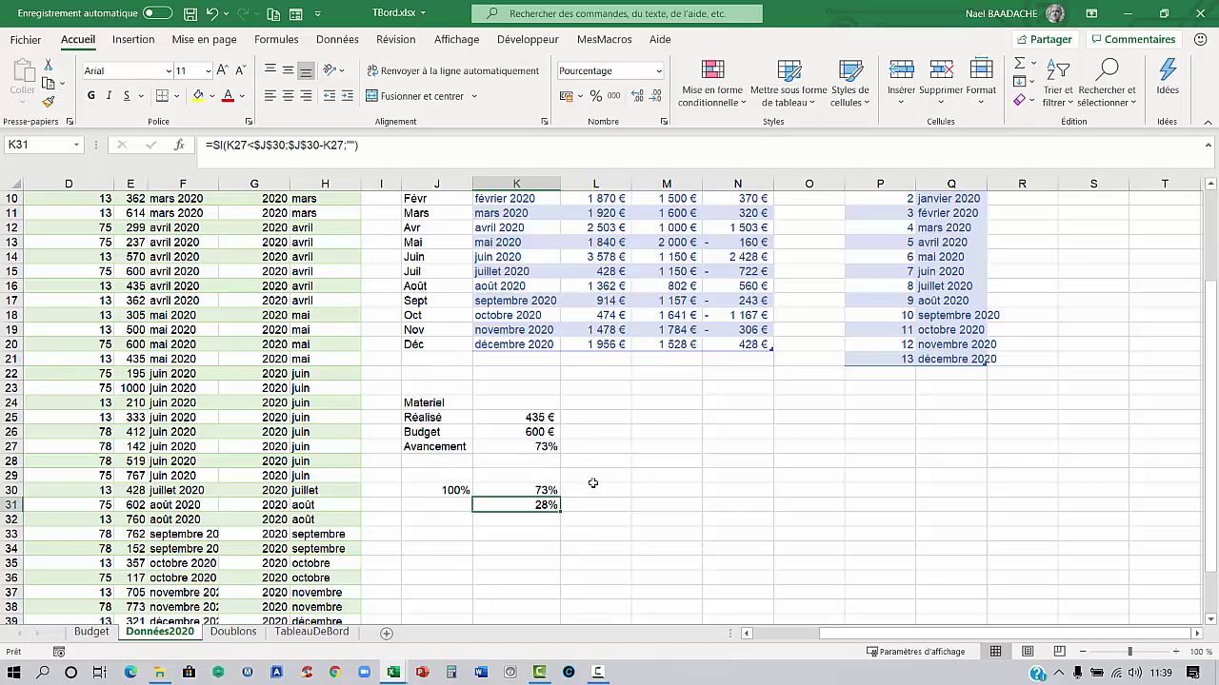
left_click_drag(546, 490, 549, 506)
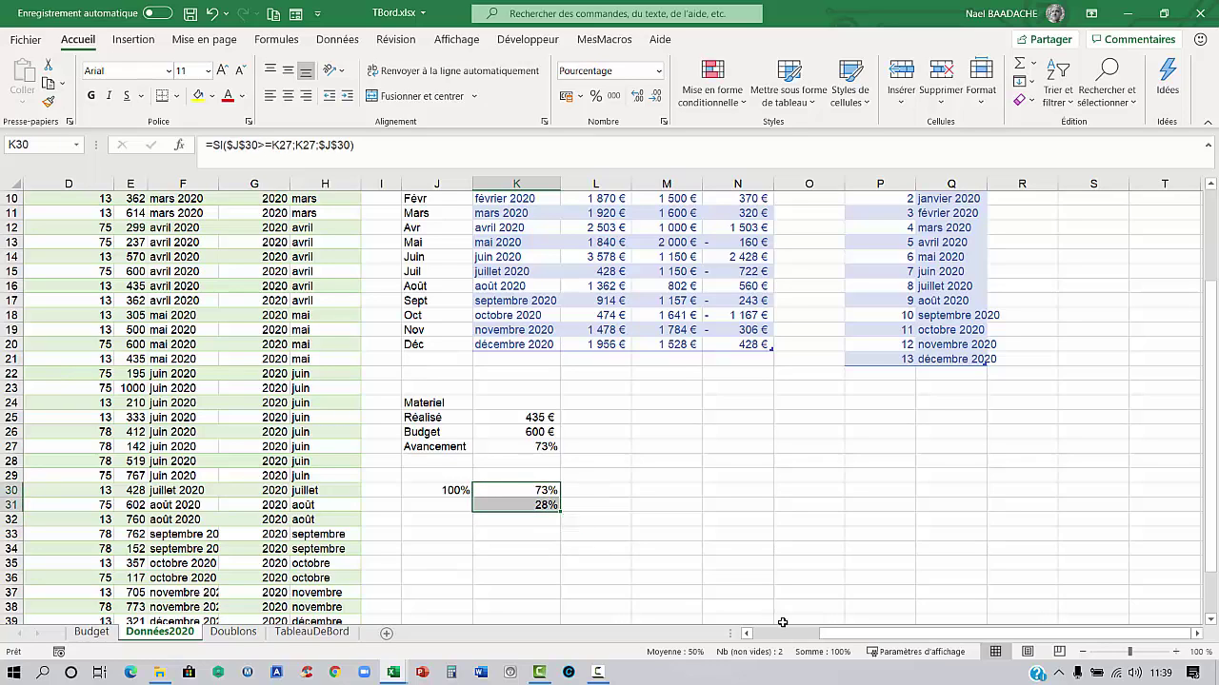
left_click(528, 503)
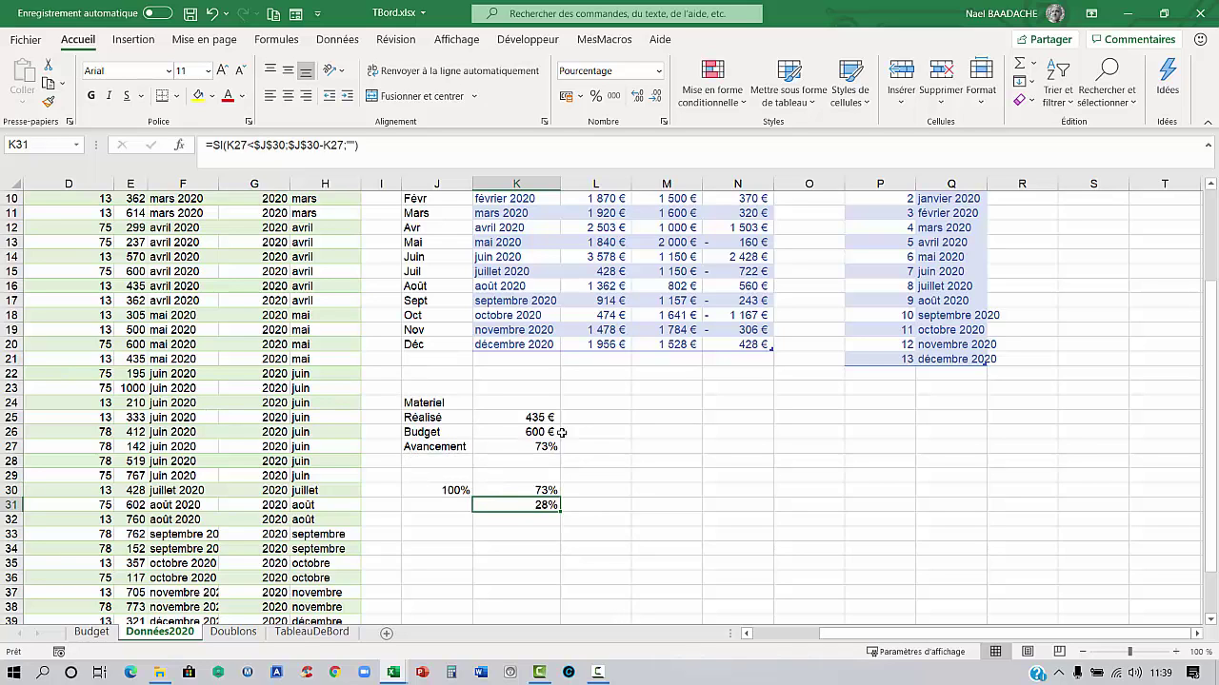
scroll(561, 432, "up", 2)
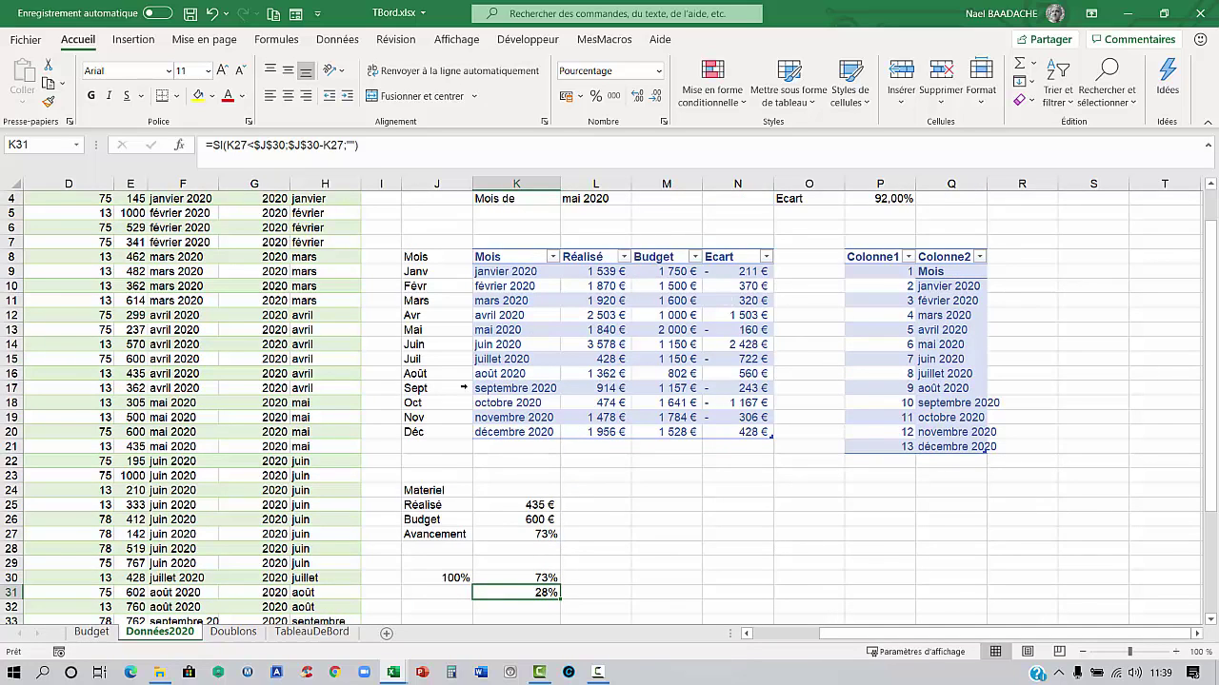
scroll(609, 400, "left", 3)
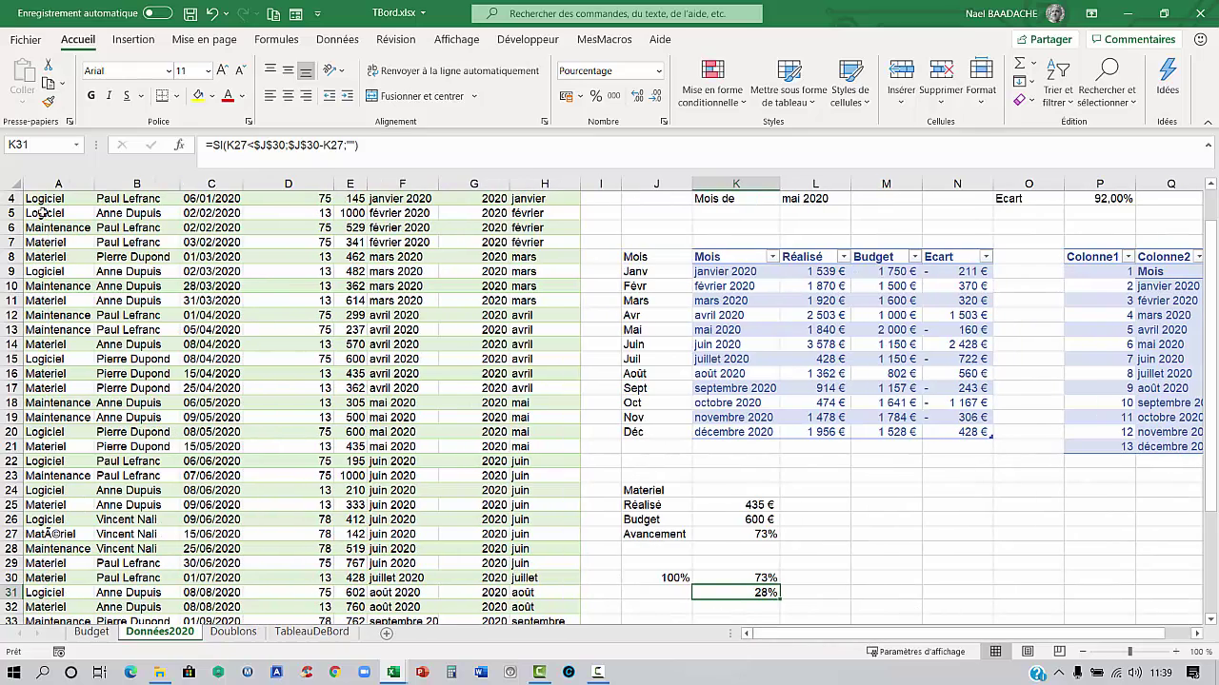
left_click(58, 241)
left_click(59, 217)
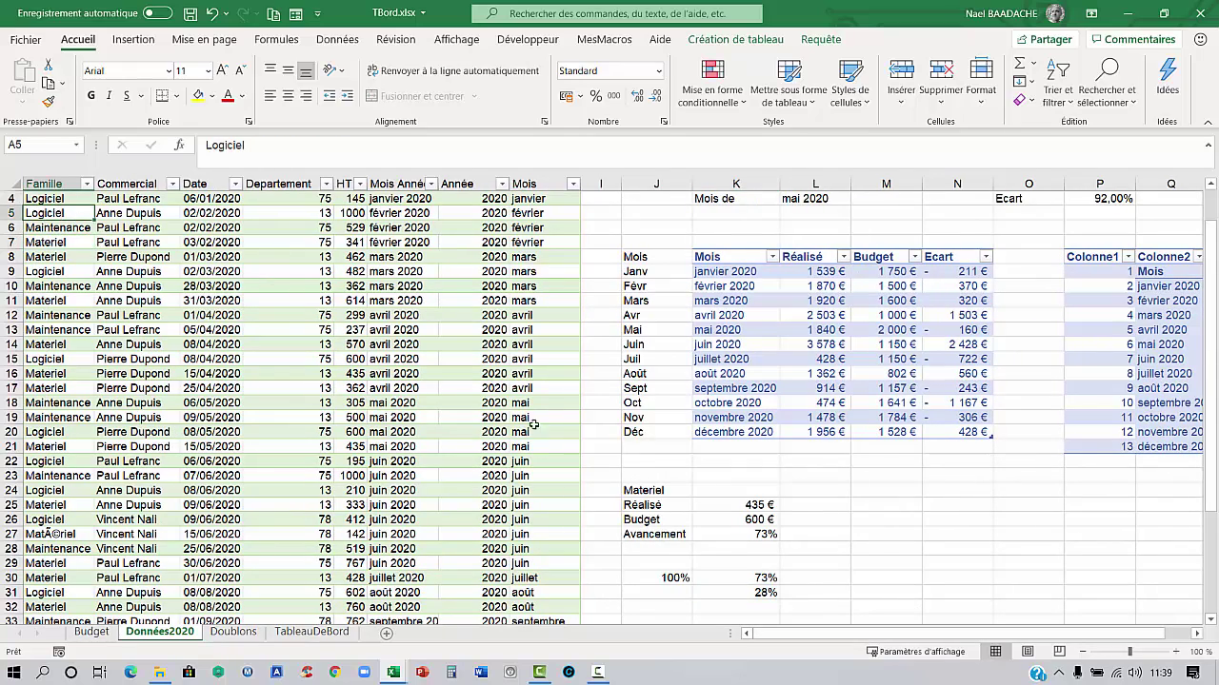
scroll(801, 540, "down", 1)
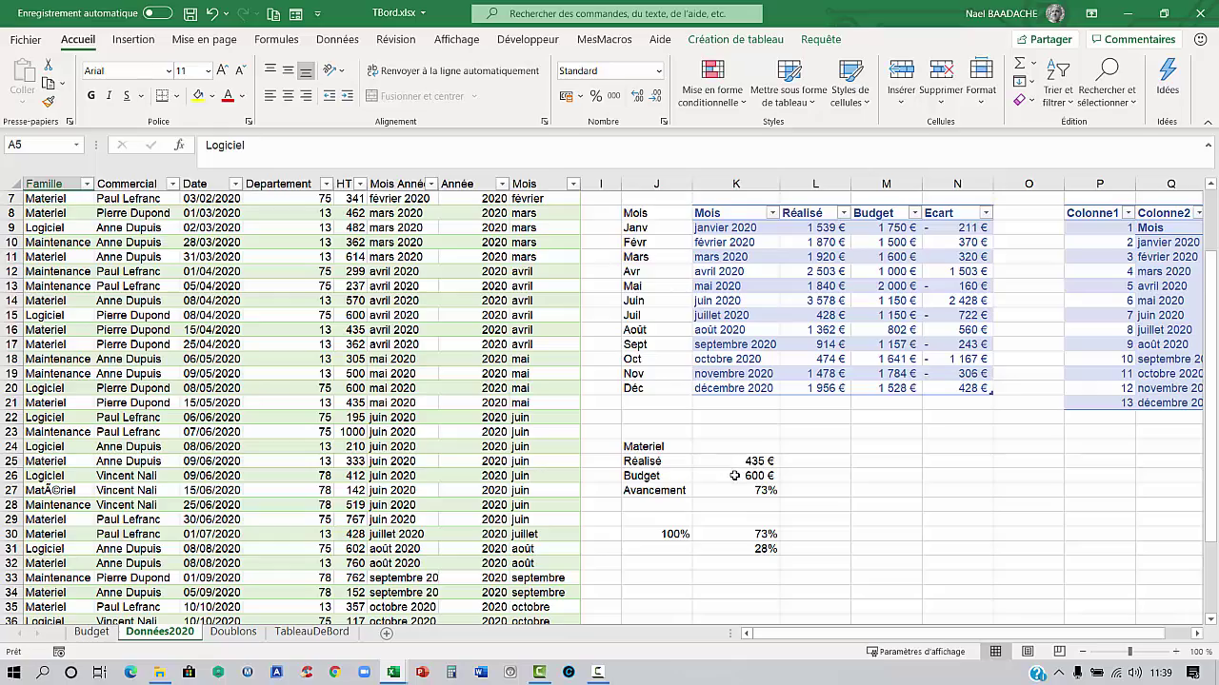
double_click(734, 475)
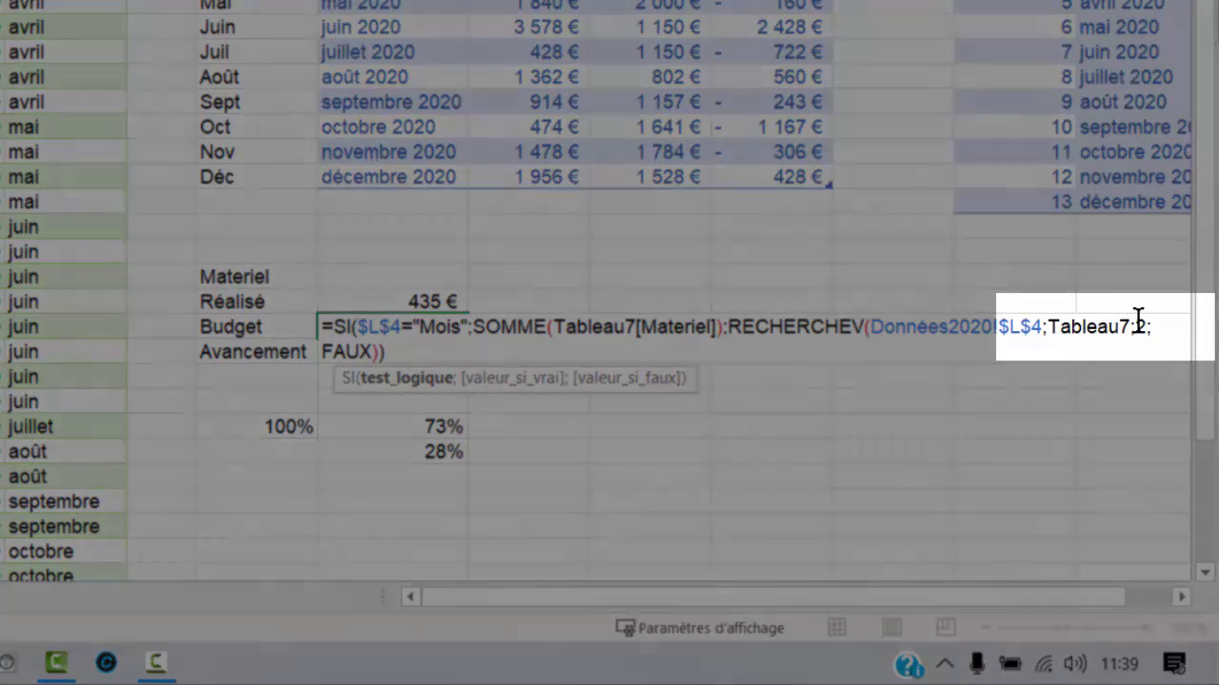
left_click(1141, 326)
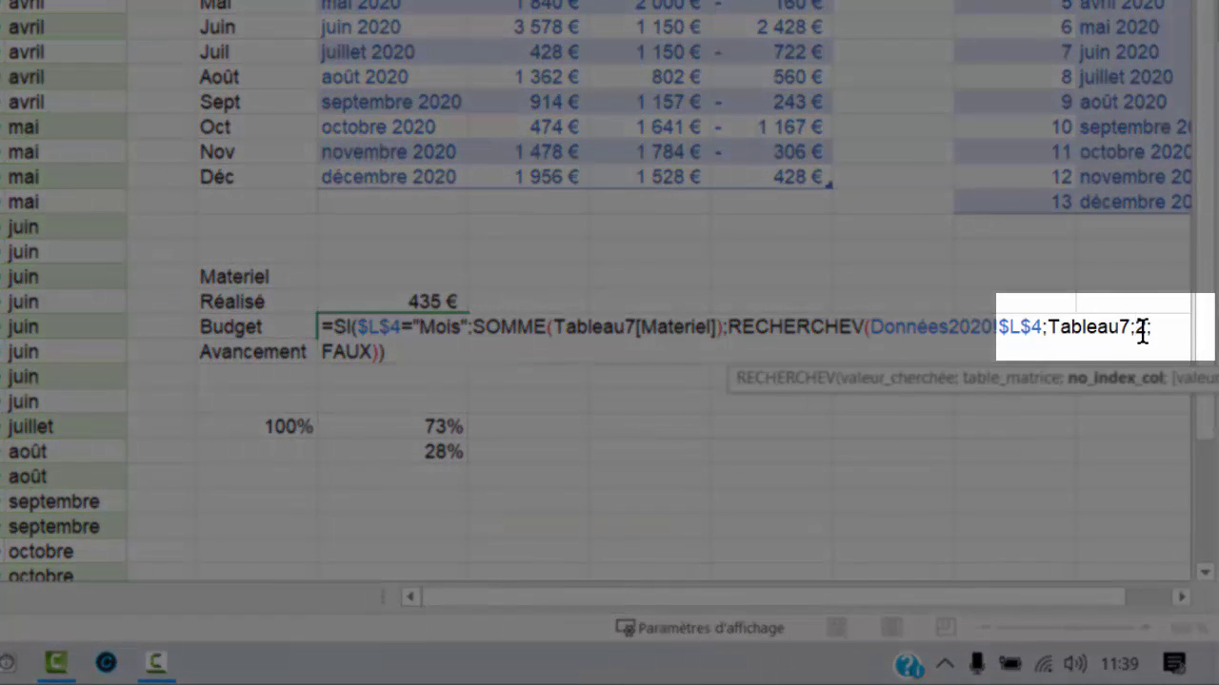
key("Escape")
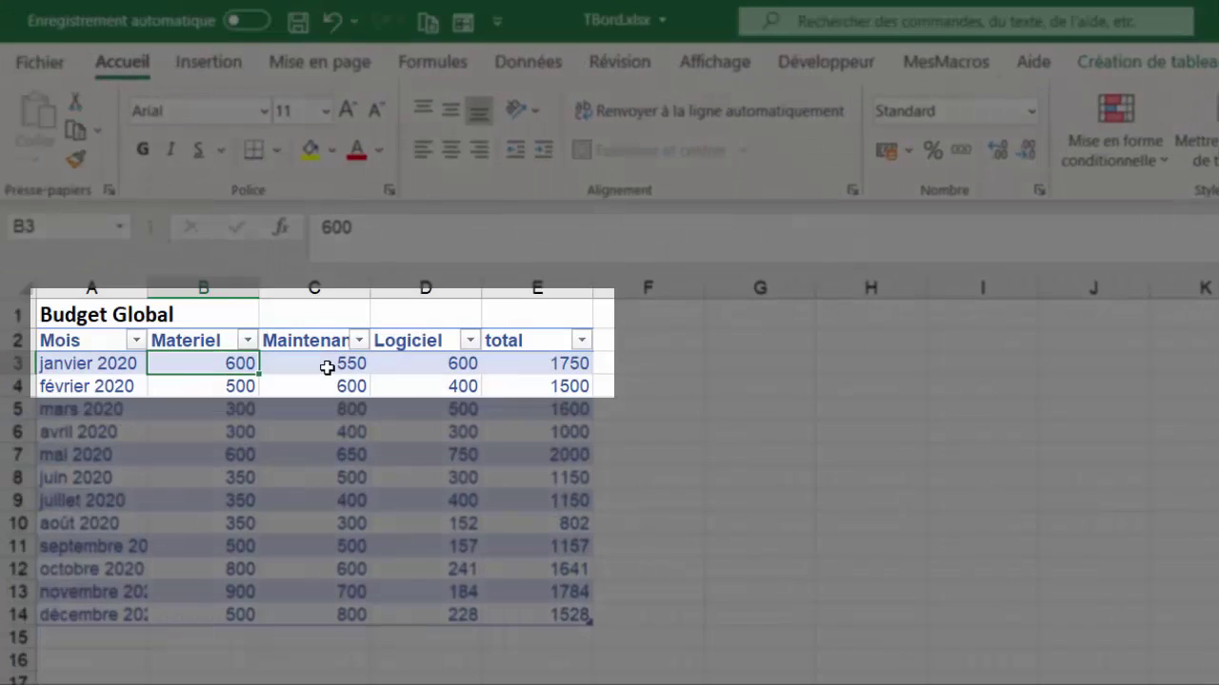
left_click(326, 364)
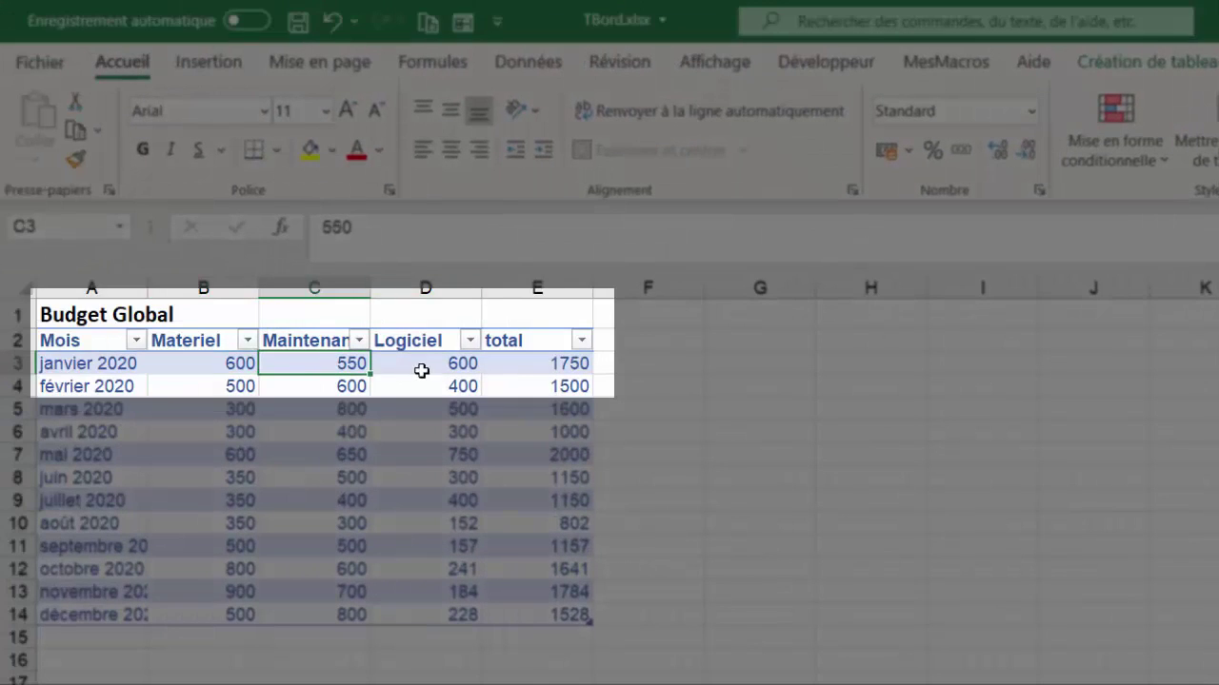
left_click(471, 360)
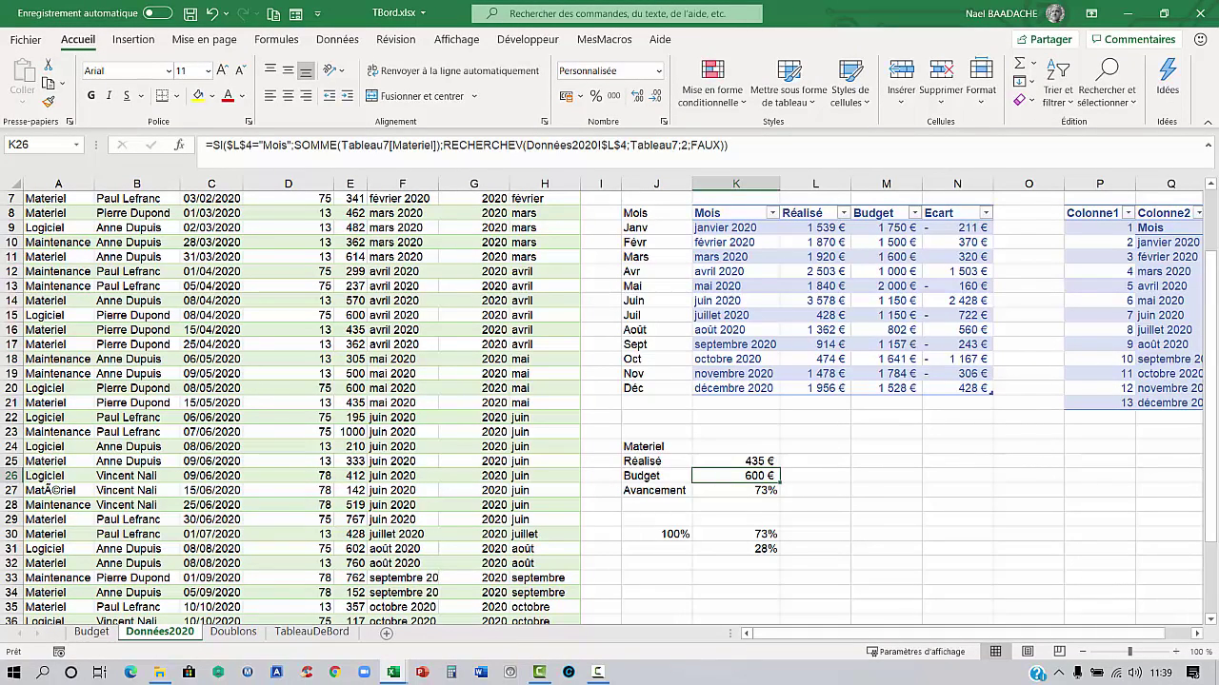
Copy the Materiel block labels J24:J27 to M24 and O24
left_click_drag(656, 447, 656, 490)
key("ctrl+c")
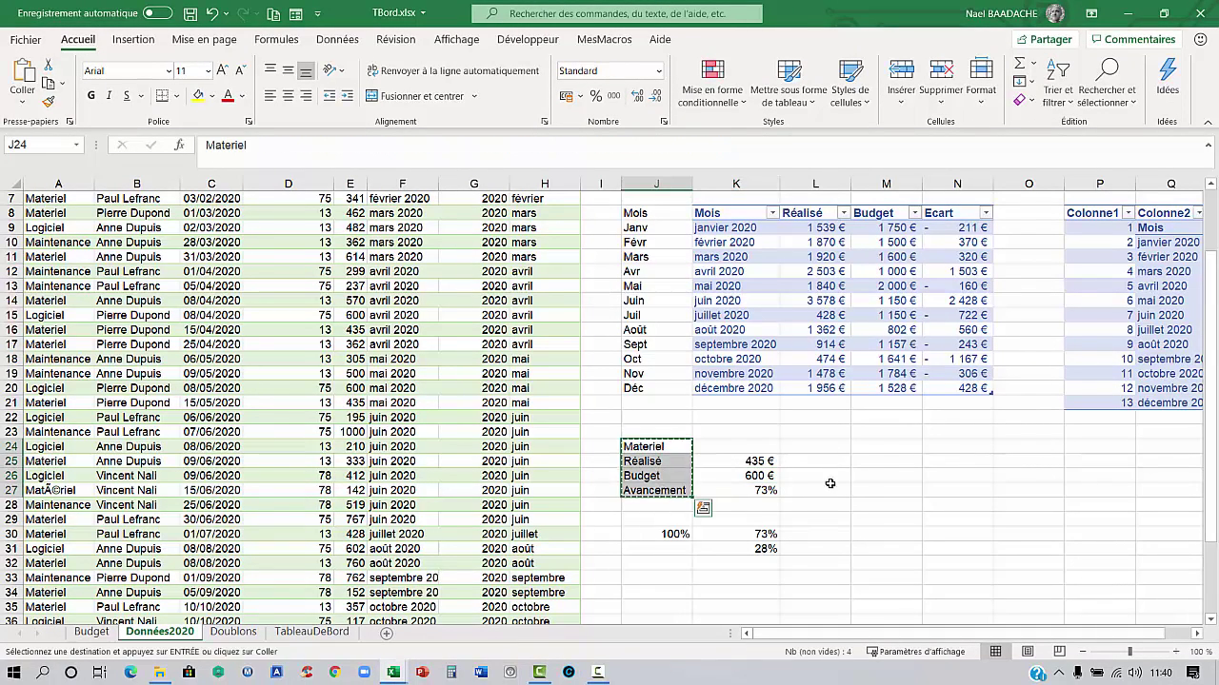
left_click(880, 447)
key("ctrl+v")
left_click(1047, 447)
key("ctrl+v")
Rename the copied headings to 'Maintenance' and 'Logiciel'
double_click(872, 447)
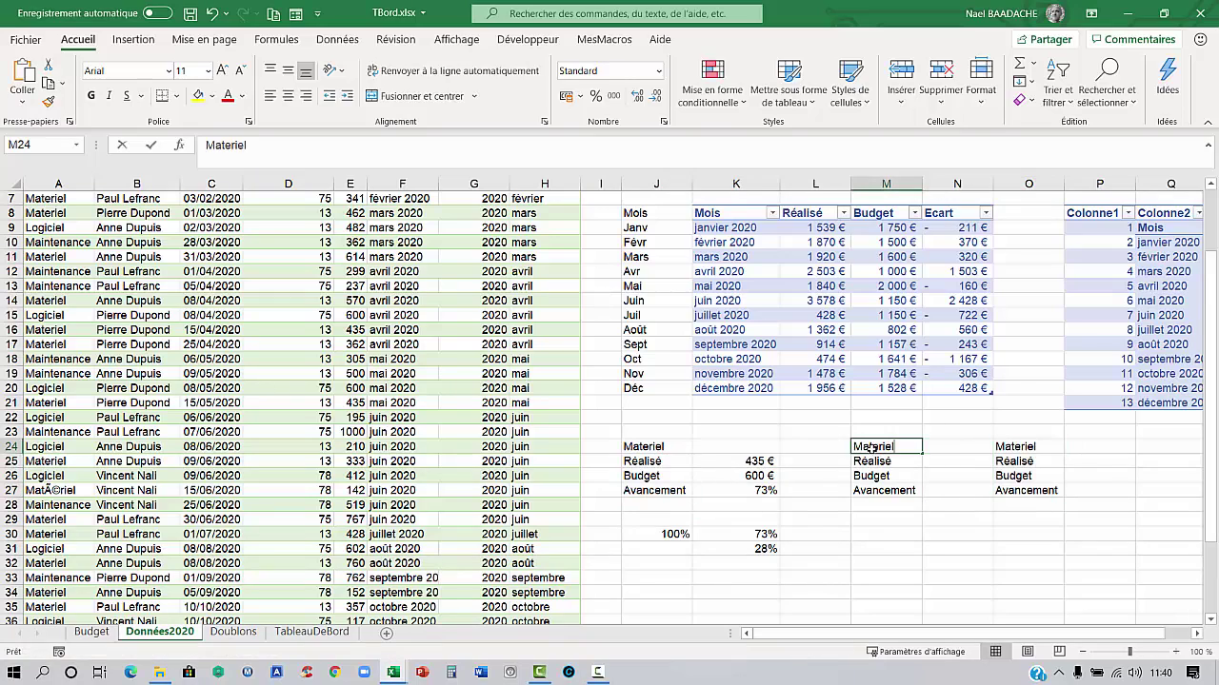
double_click(871, 446)
type("Maintenanc")
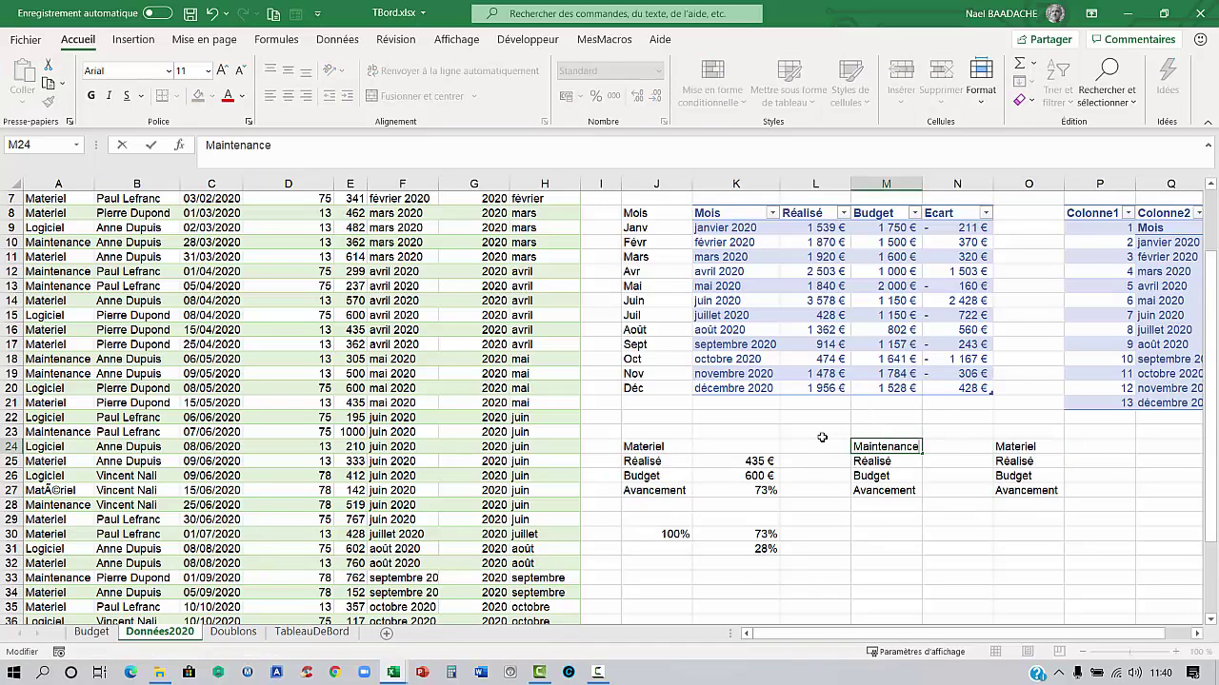
key("ctrl+Return")
key("Right")
key("Right")
type("Logiceil")
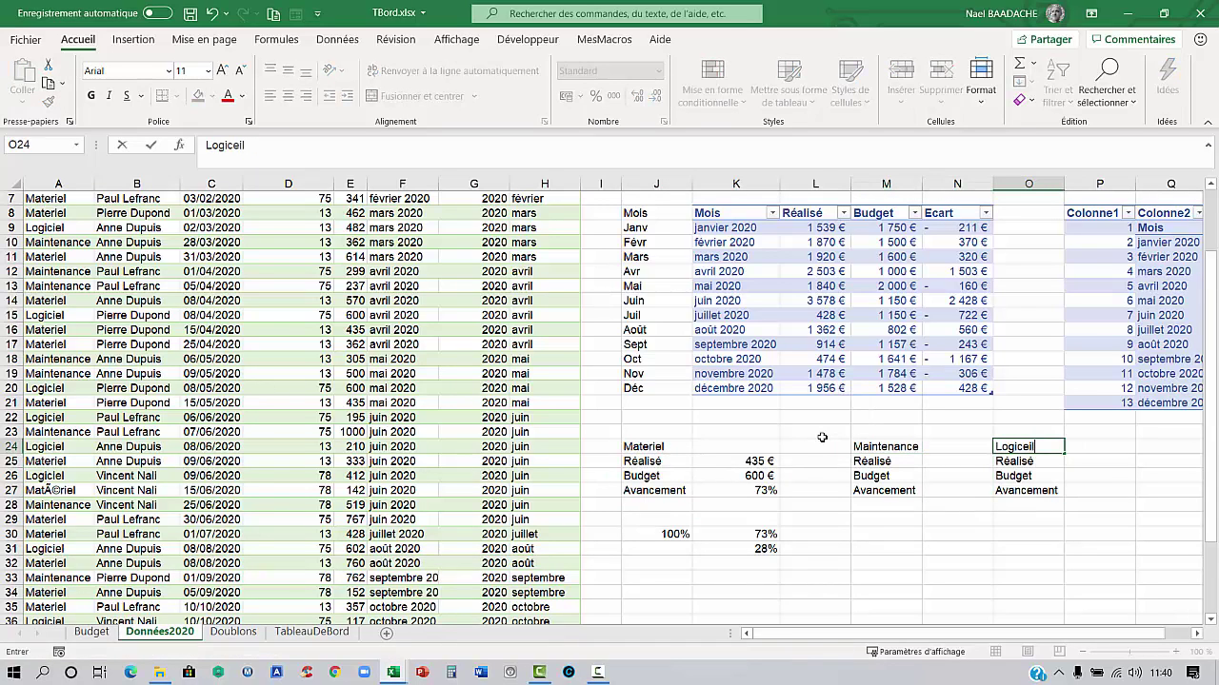
key("BackSpace")
key("BackSpace")
key("BackSpace")
type("iel")
key("Return")
Copy the Materiel value formulas K25:K27 to N25 and P25
left_click_drag(747, 460, 745, 488)
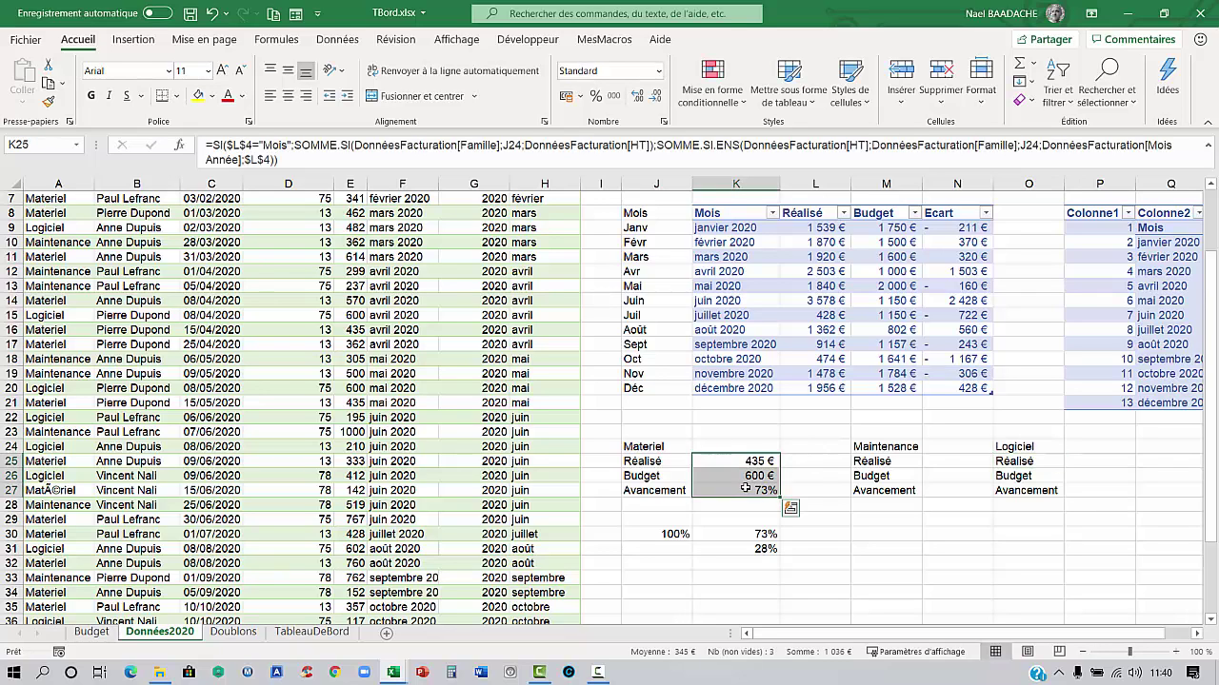
key("ctrl+c")
left_click(960, 460)
key("ctrl+v")
left_click(1088, 461)
key("ctrl+v")
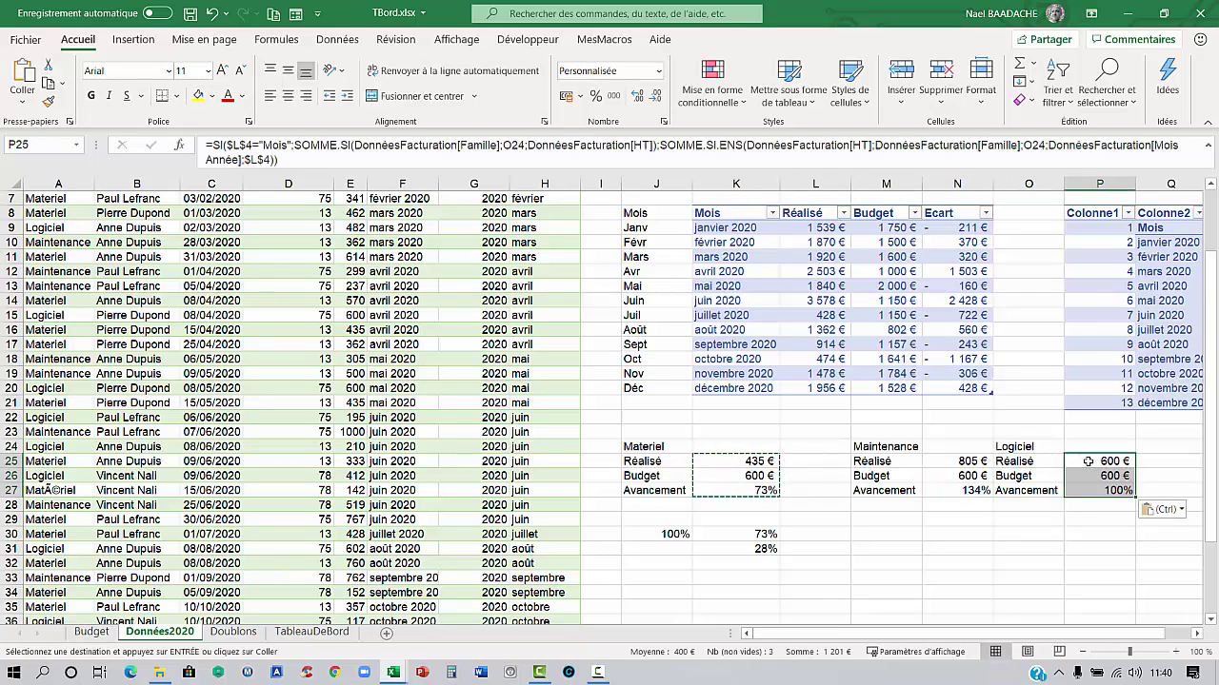
Point the Maintenance Budget formula at the Tableau7 Maintenance column, giving 650 €
double_click(948, 476)
double_click(1129, 476)
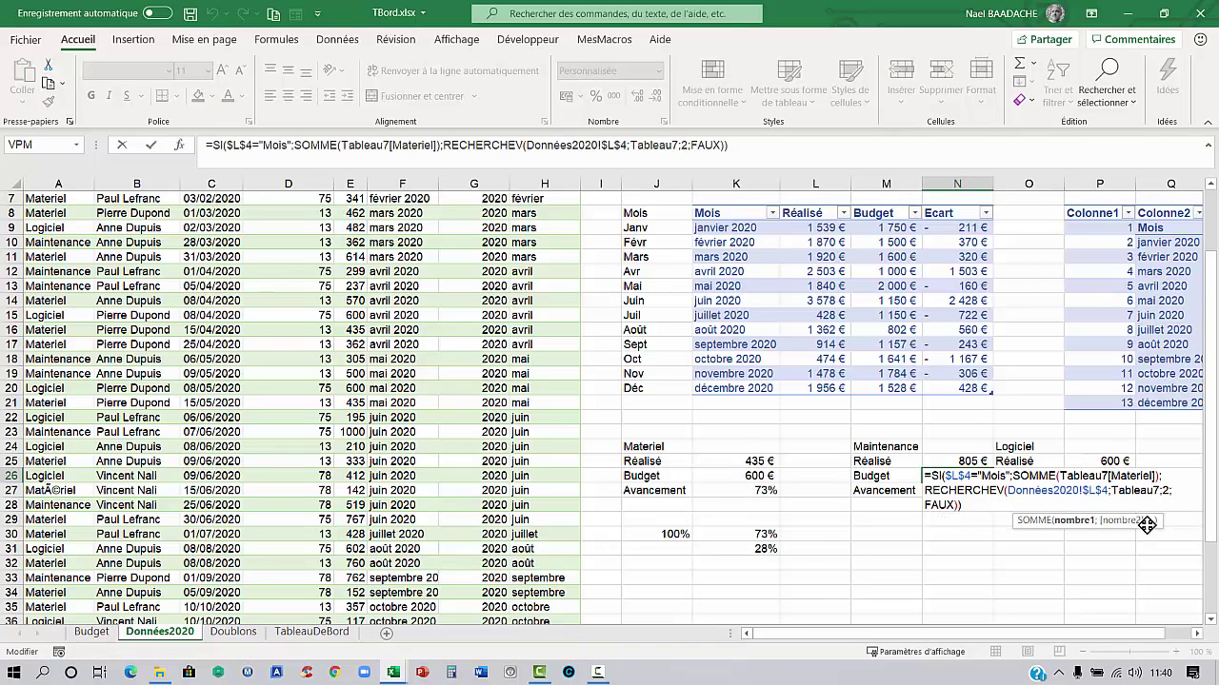
type("Mai")
key("Tab")
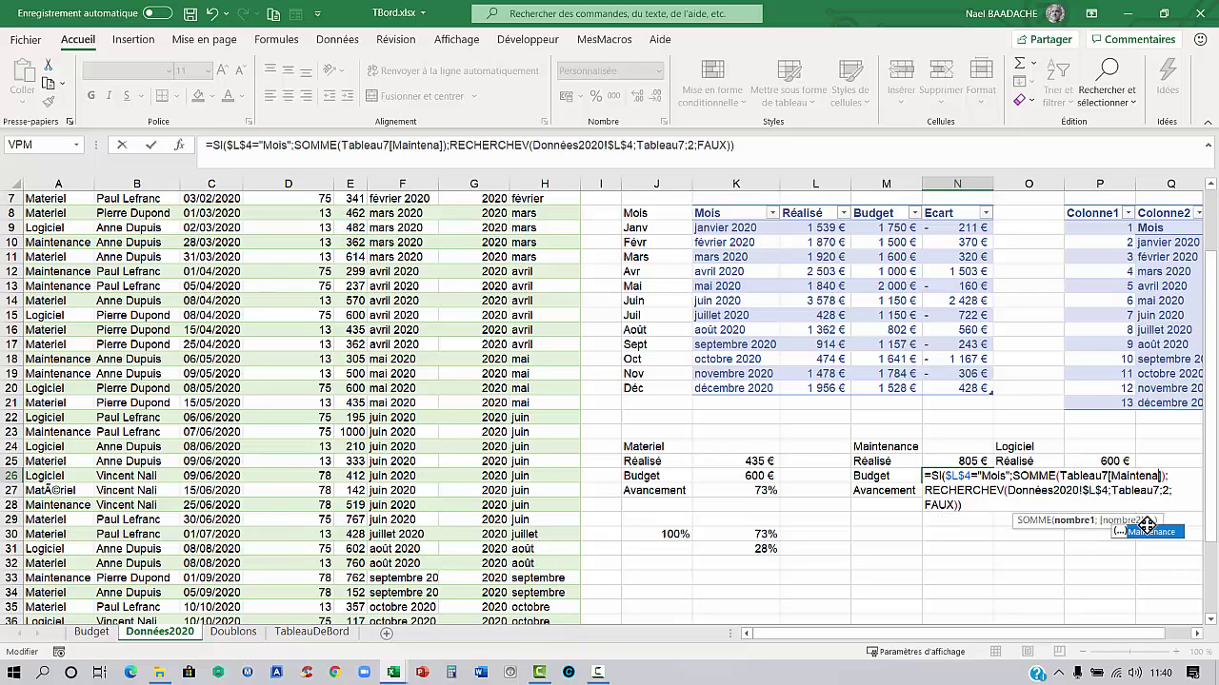
key("Return")
left_click(966, 474)
double_click(967, 473)
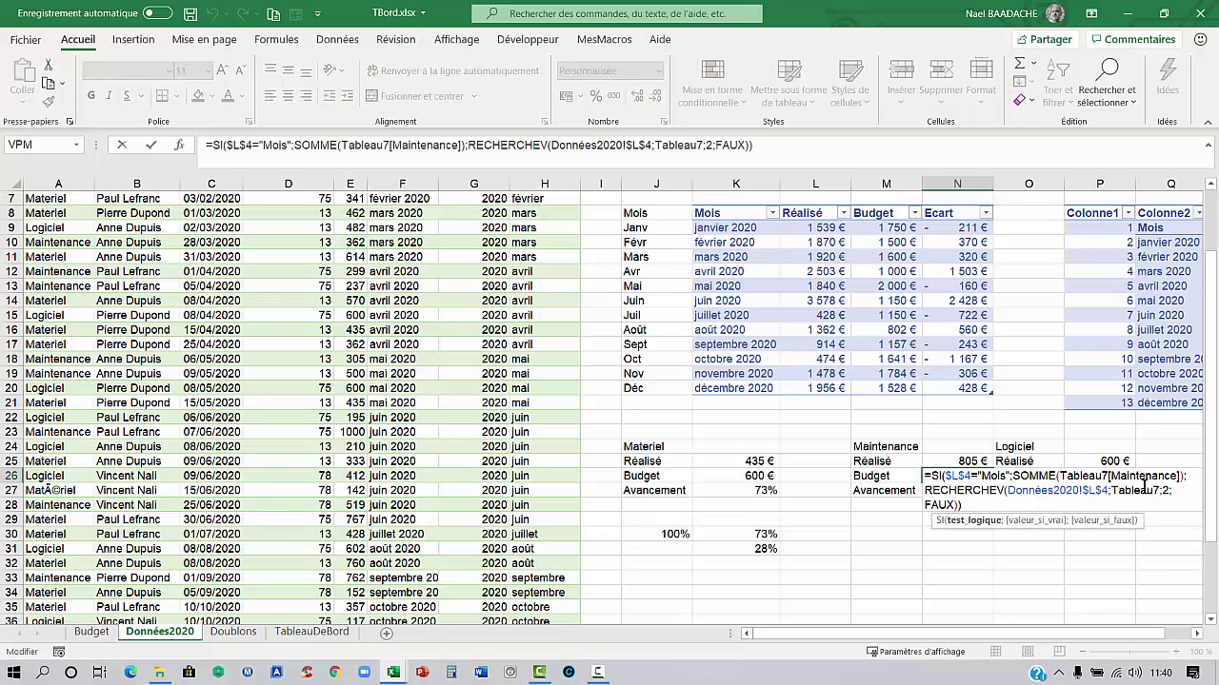
key("Return")
Point the Logiciel Budget formula at the Tableau7 Logiciel column, giving 750 €
double_click(1110, 476)
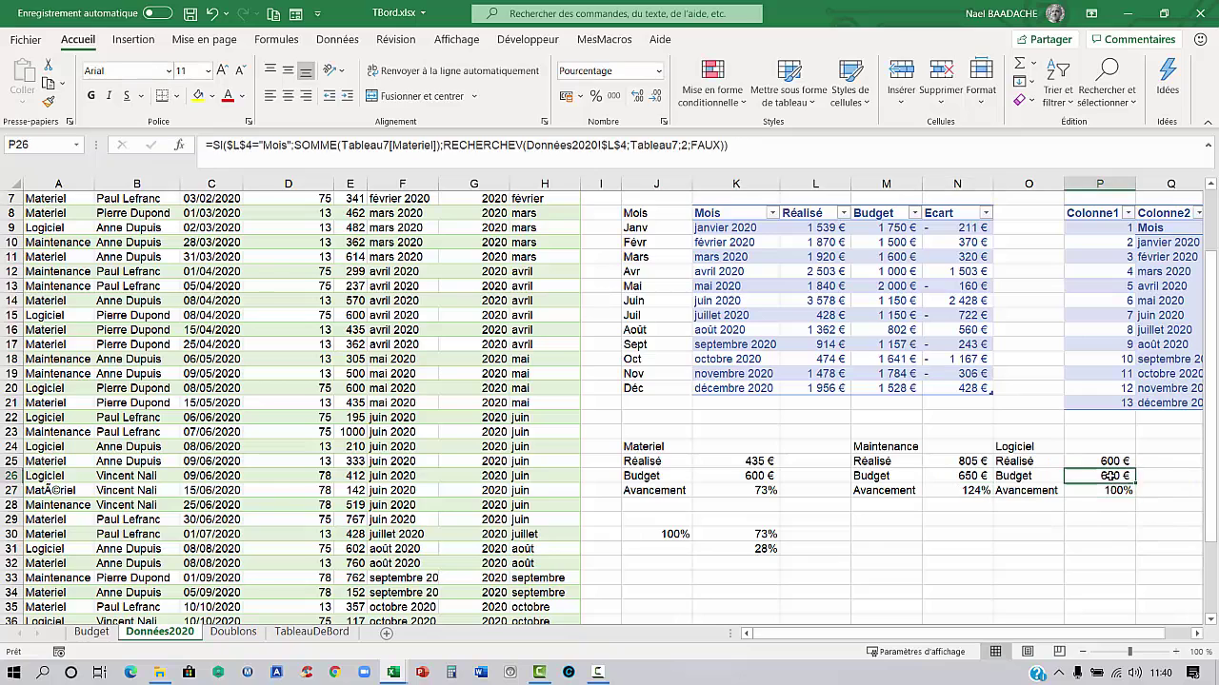
left_click(1121, 490)
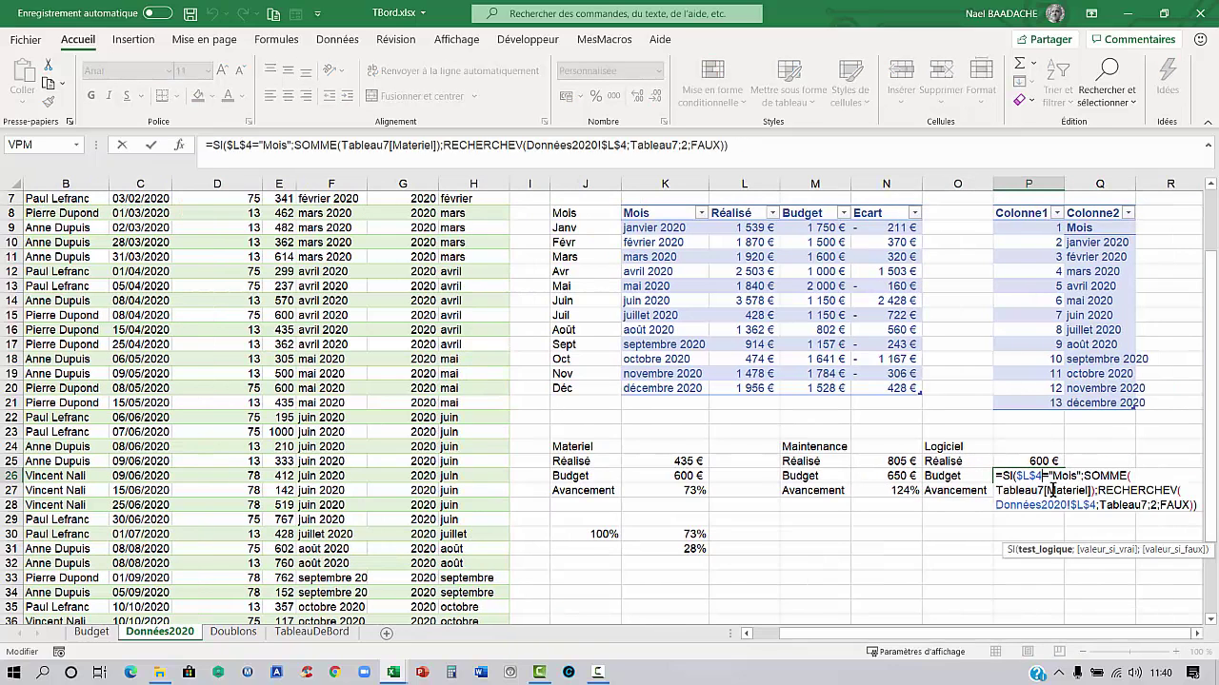
key("Delete")
key("Delete")
key("Delete")
key("Delete")
key("Delete")
key("Delete")
key("Delete")
key("Delete")
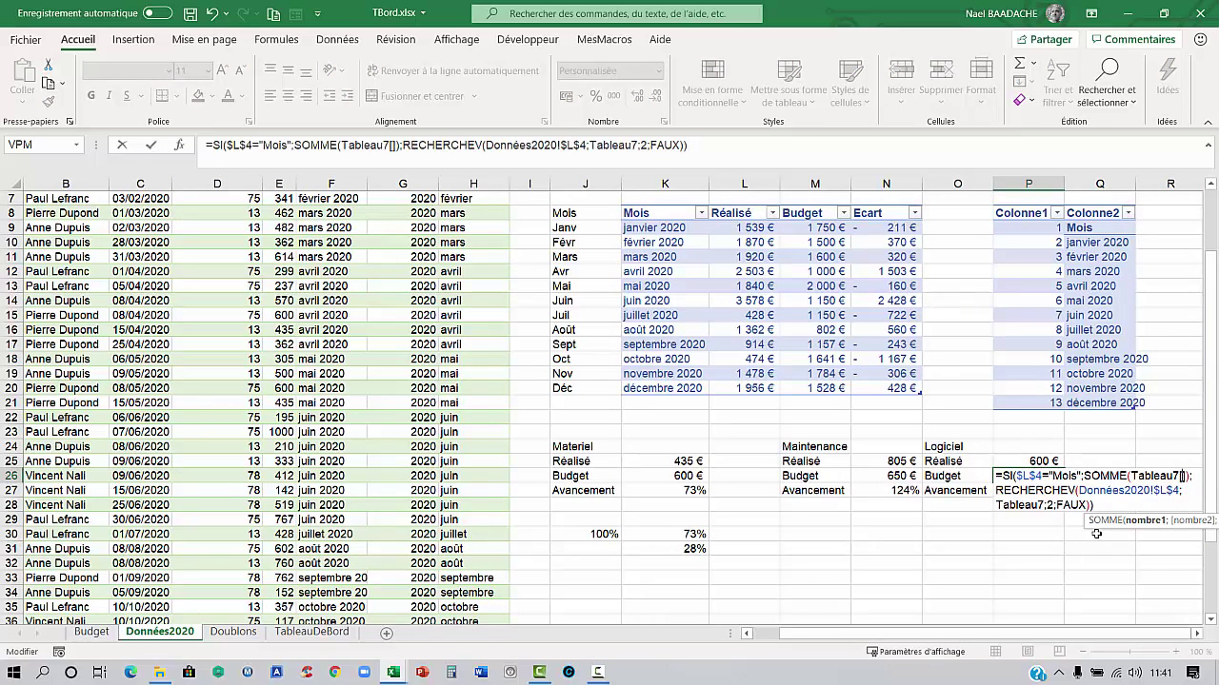
type("Logiciel")
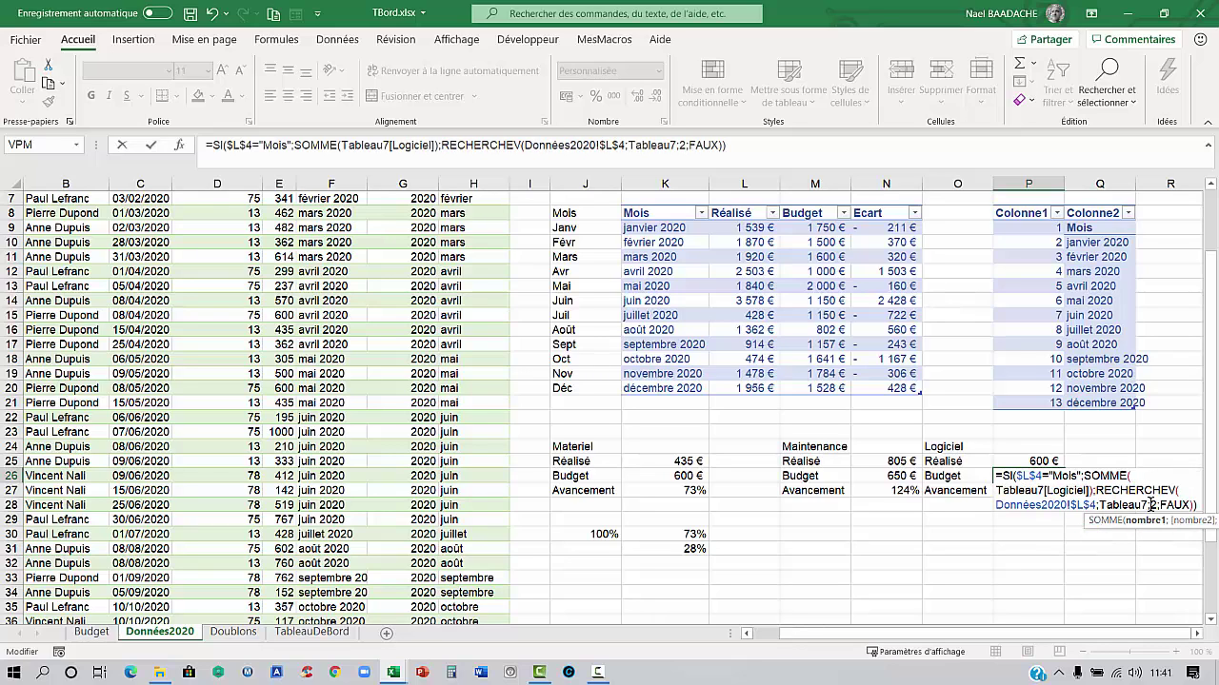
key("Return")
left_click(1018, 475)
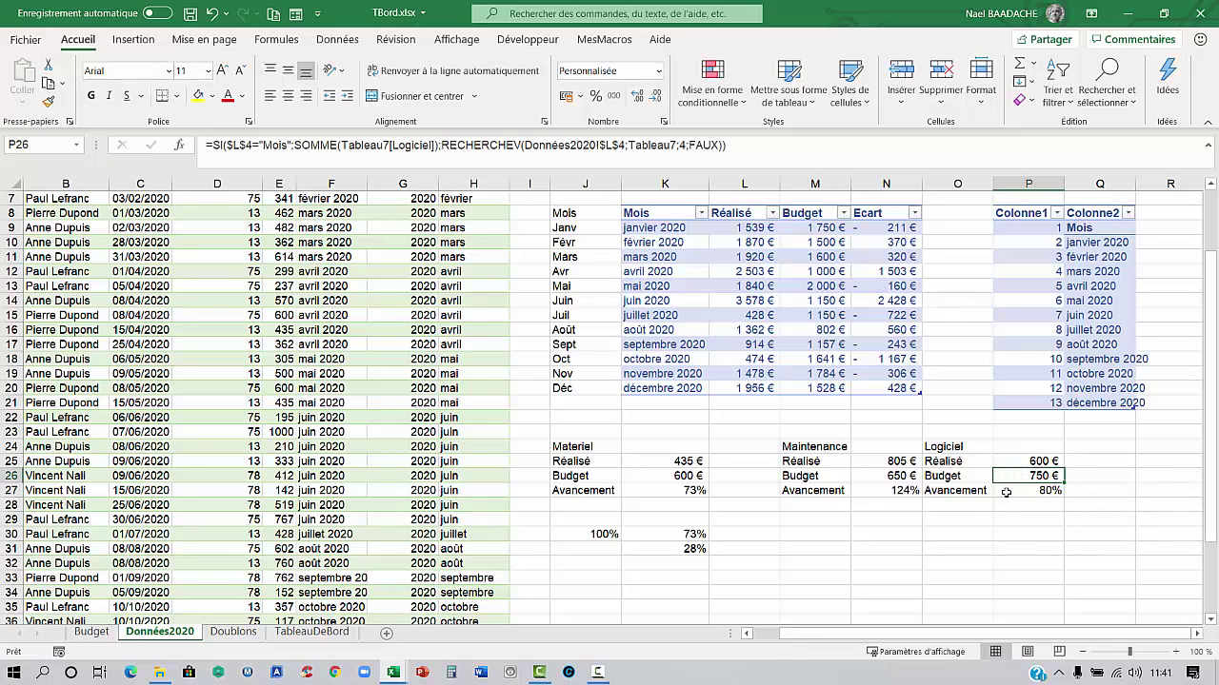
Copy the capped-progress and remaining cells K30:K31 to N30 and P30
left_click_drag(677, 536, 679, 542)
key("ctrl+c")
left_click(877, 535)
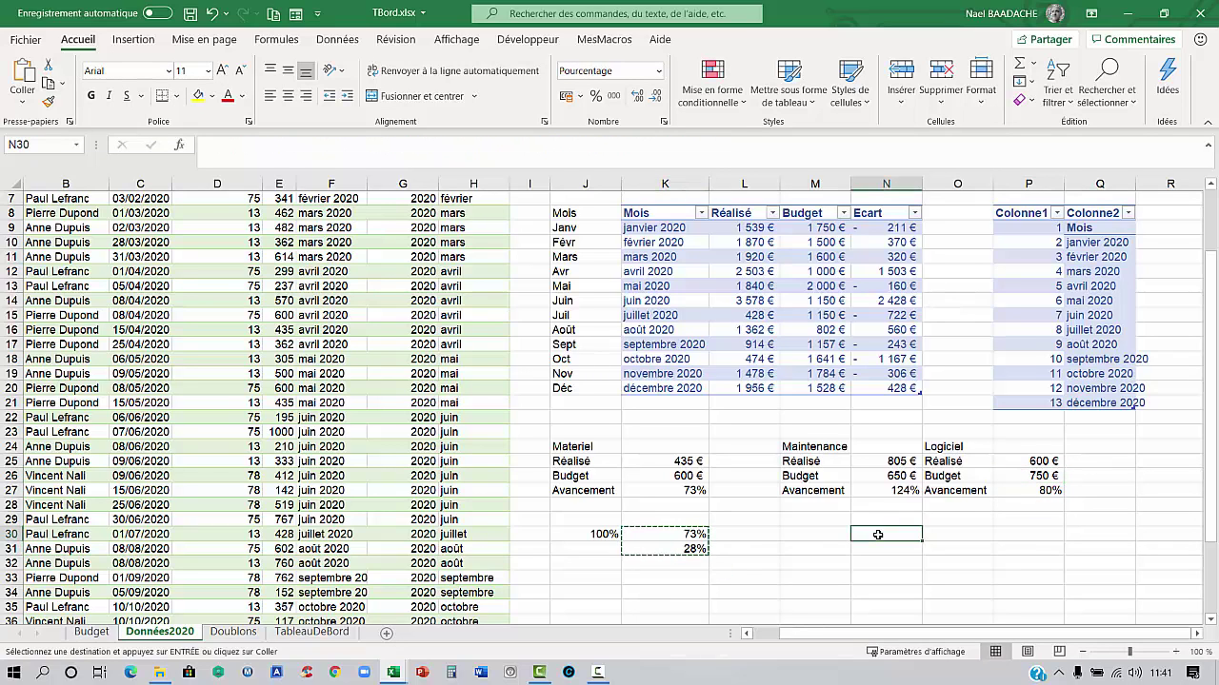
key("ctrl+v")
left_click(1027, 536)
key("ctrl+v")
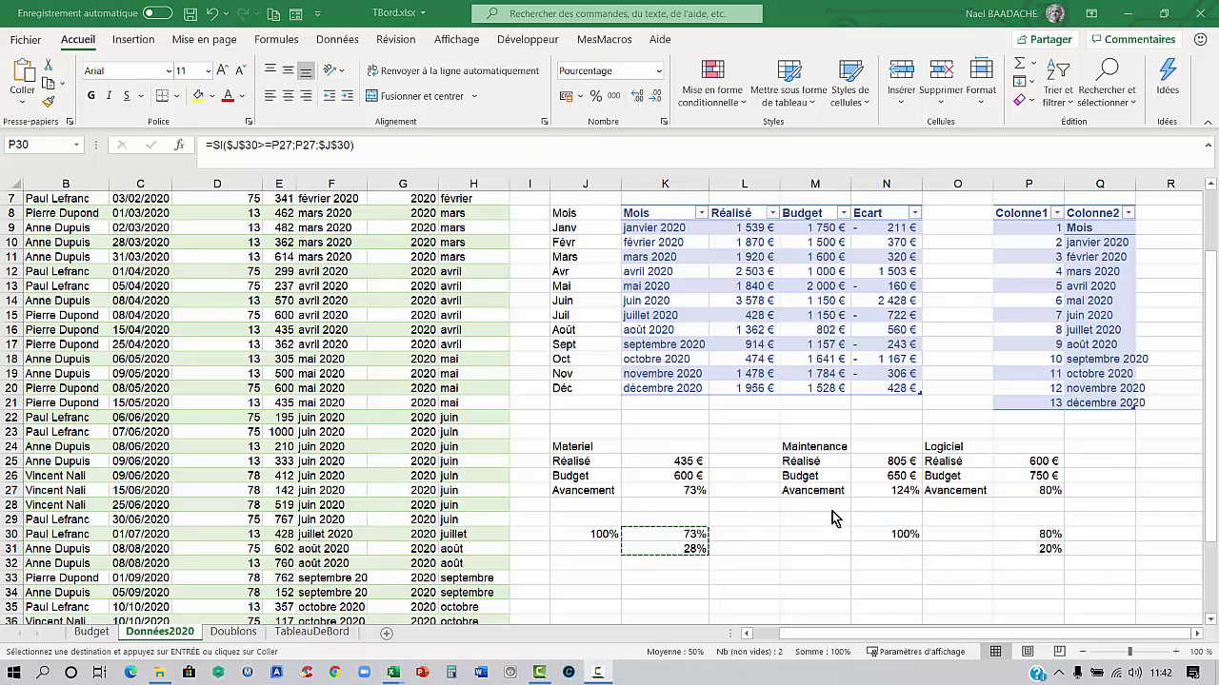
left_click(750, 514)
key("Escape")
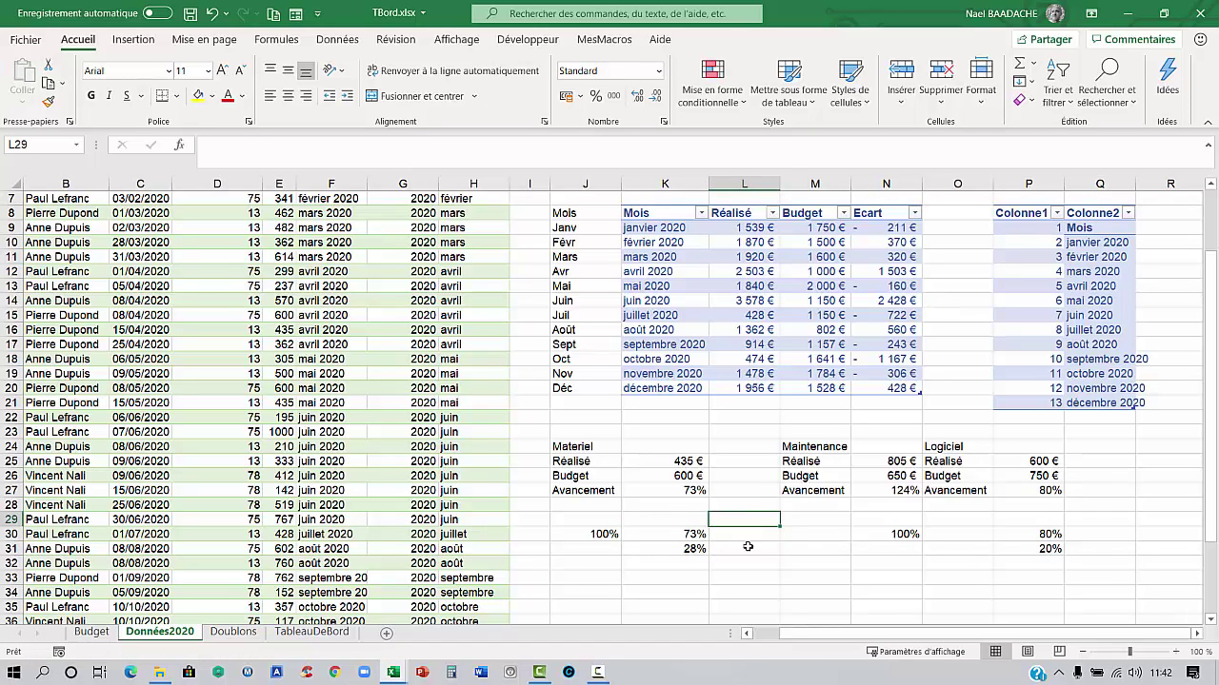
left_click(749, 580)
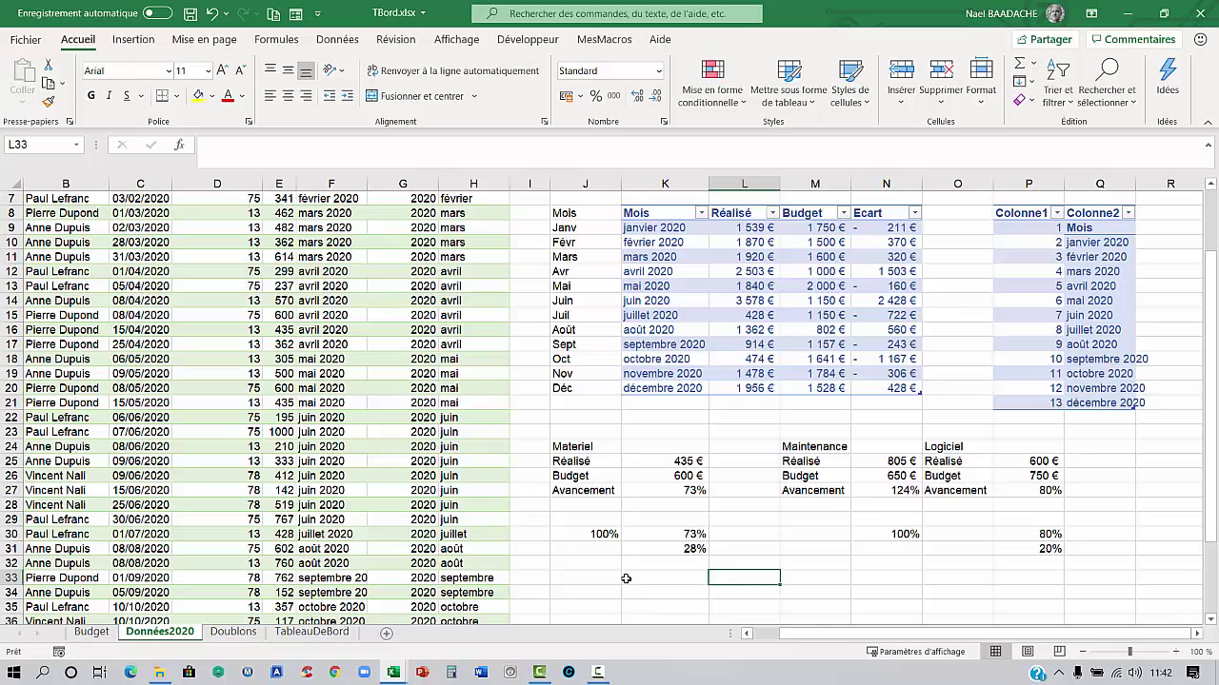